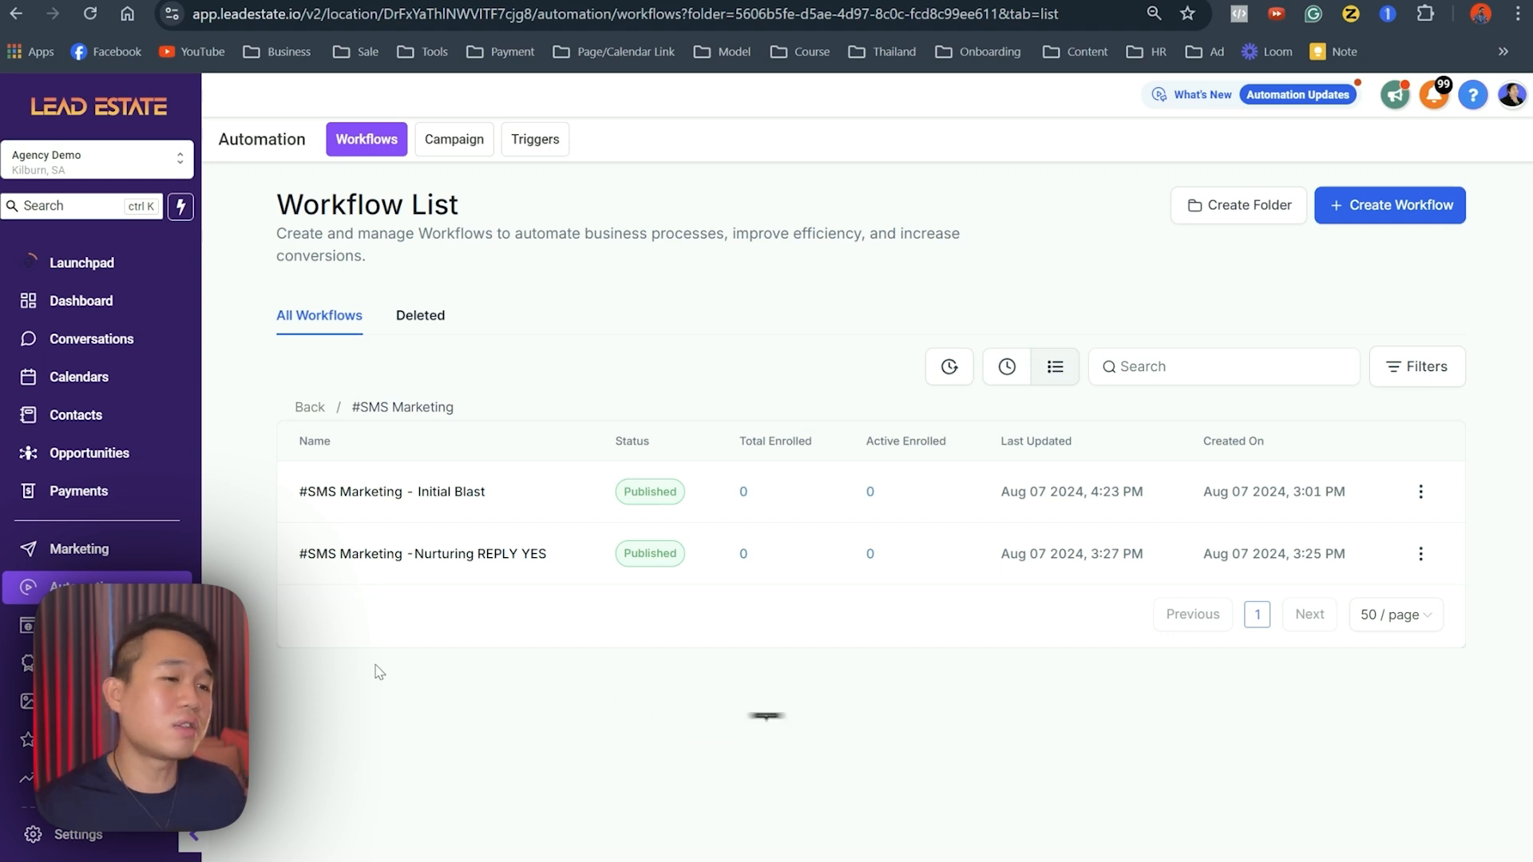
{"action": "left_click", "coordinate": [304, 499]}
{"action": "left_click_drag", "start_coordinate": [303, 499], "coordinate": [581, 558]}
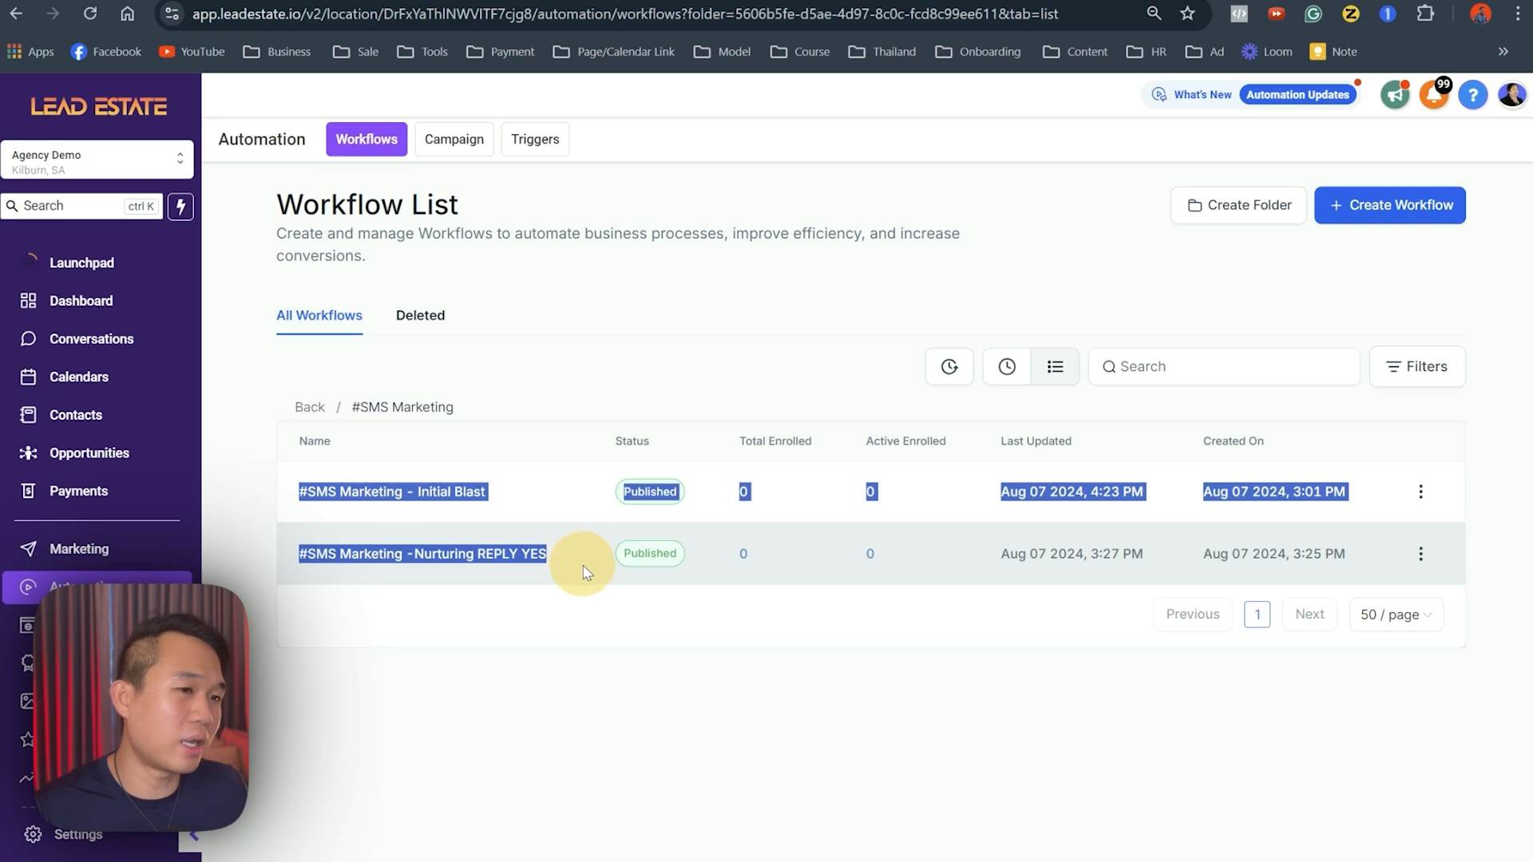
{"action": "left_click", "coordinate": [530, 589]}
{"action": "left_click_drag", "start_coordinate": [485, 491], "coordinate": [388, 366]}
{"action": "left_click", "coordinate": [421, 497]}
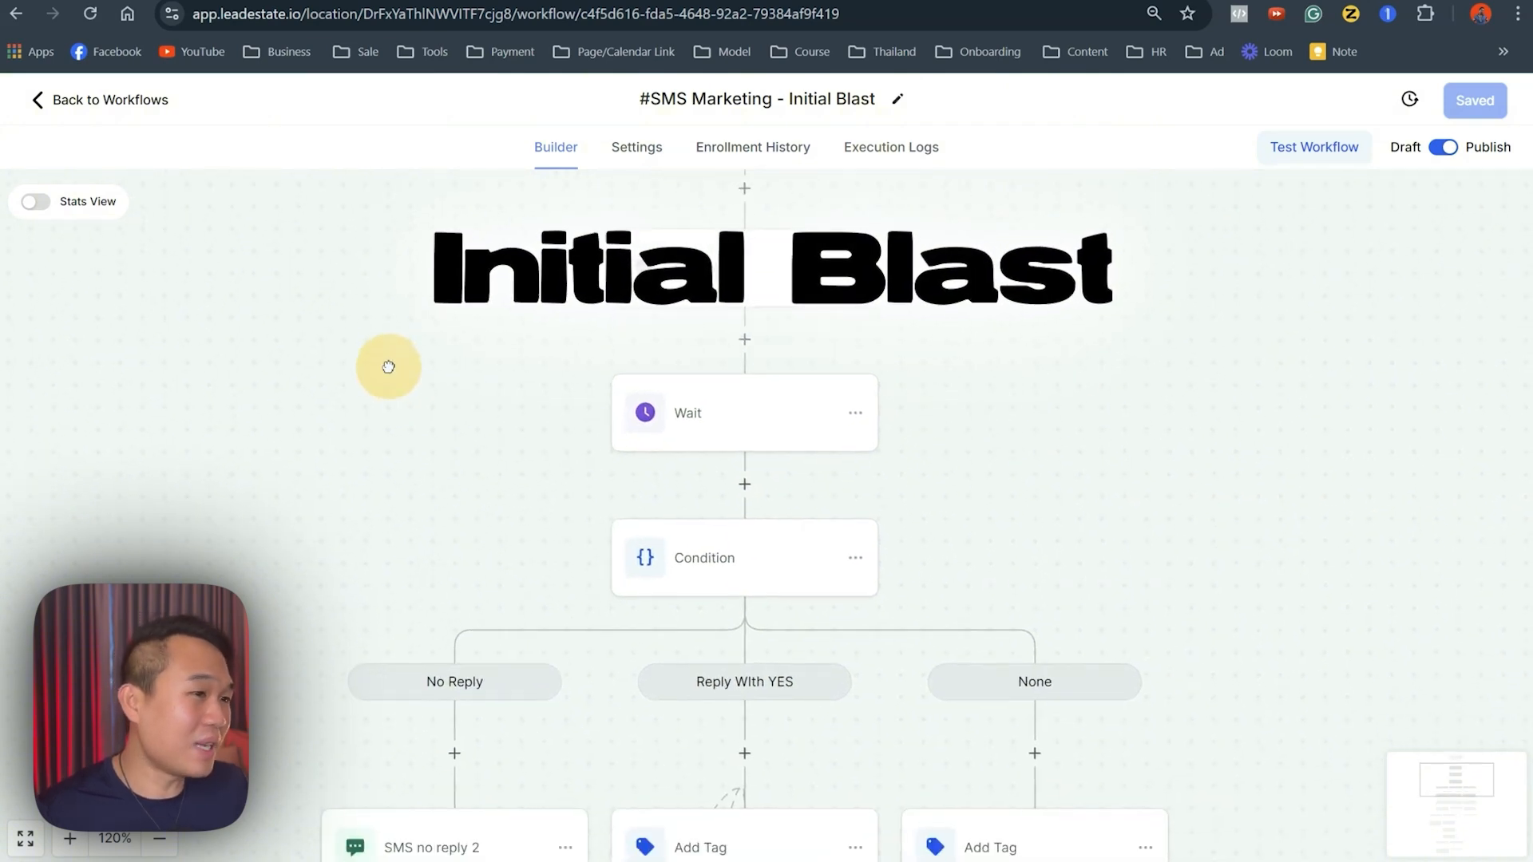
{"action": "scroll", "coordinate": [359, 421], "scroll_direction": "down", "scroll_amount": 3}
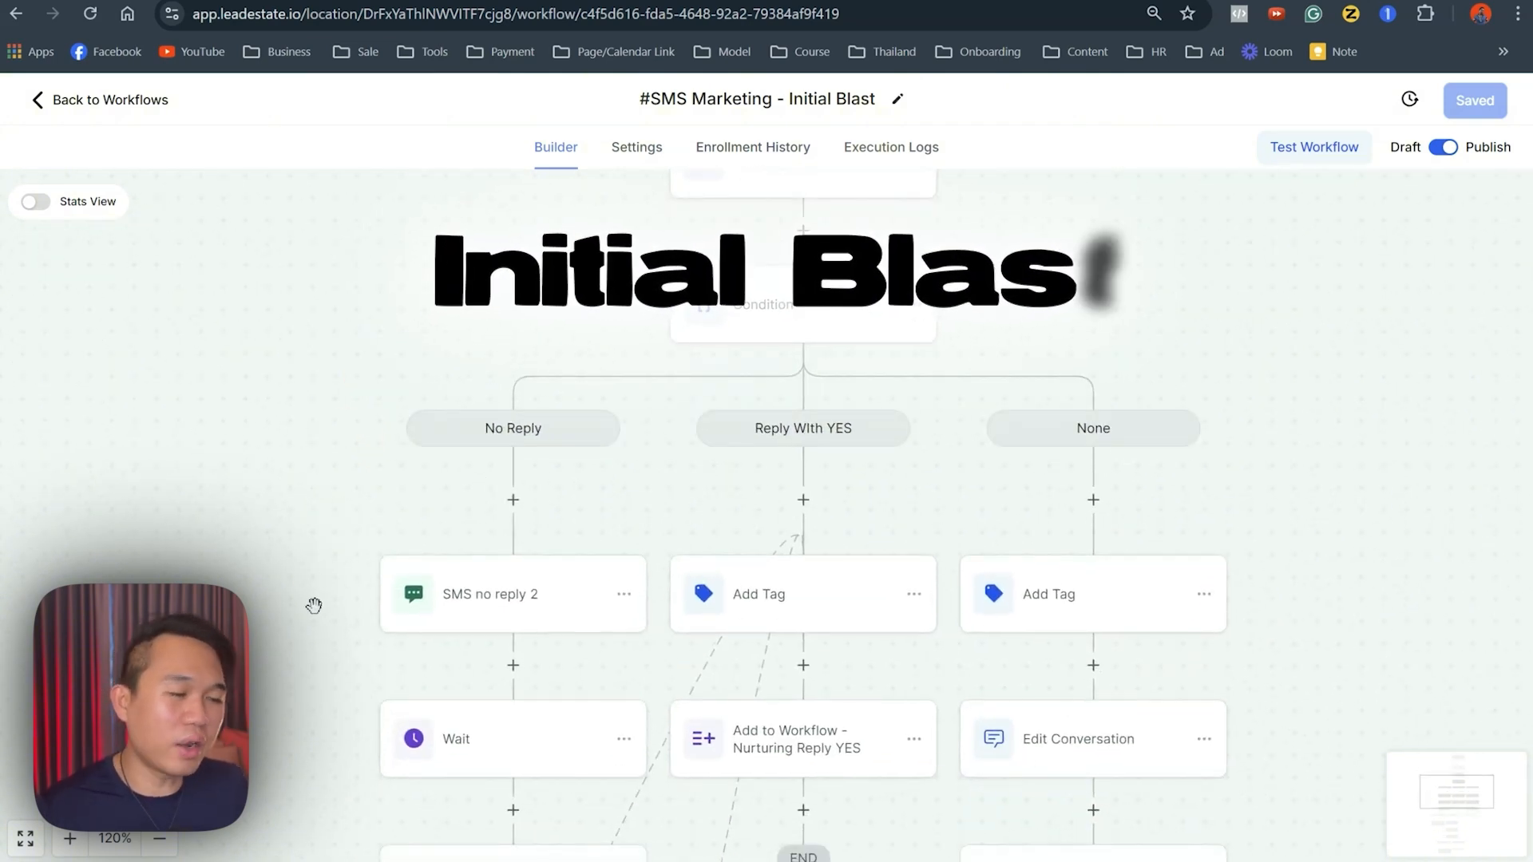
{"action": "left_click_drag", "start_coordinate": [328, 674], "coordinate": [403, 426]}
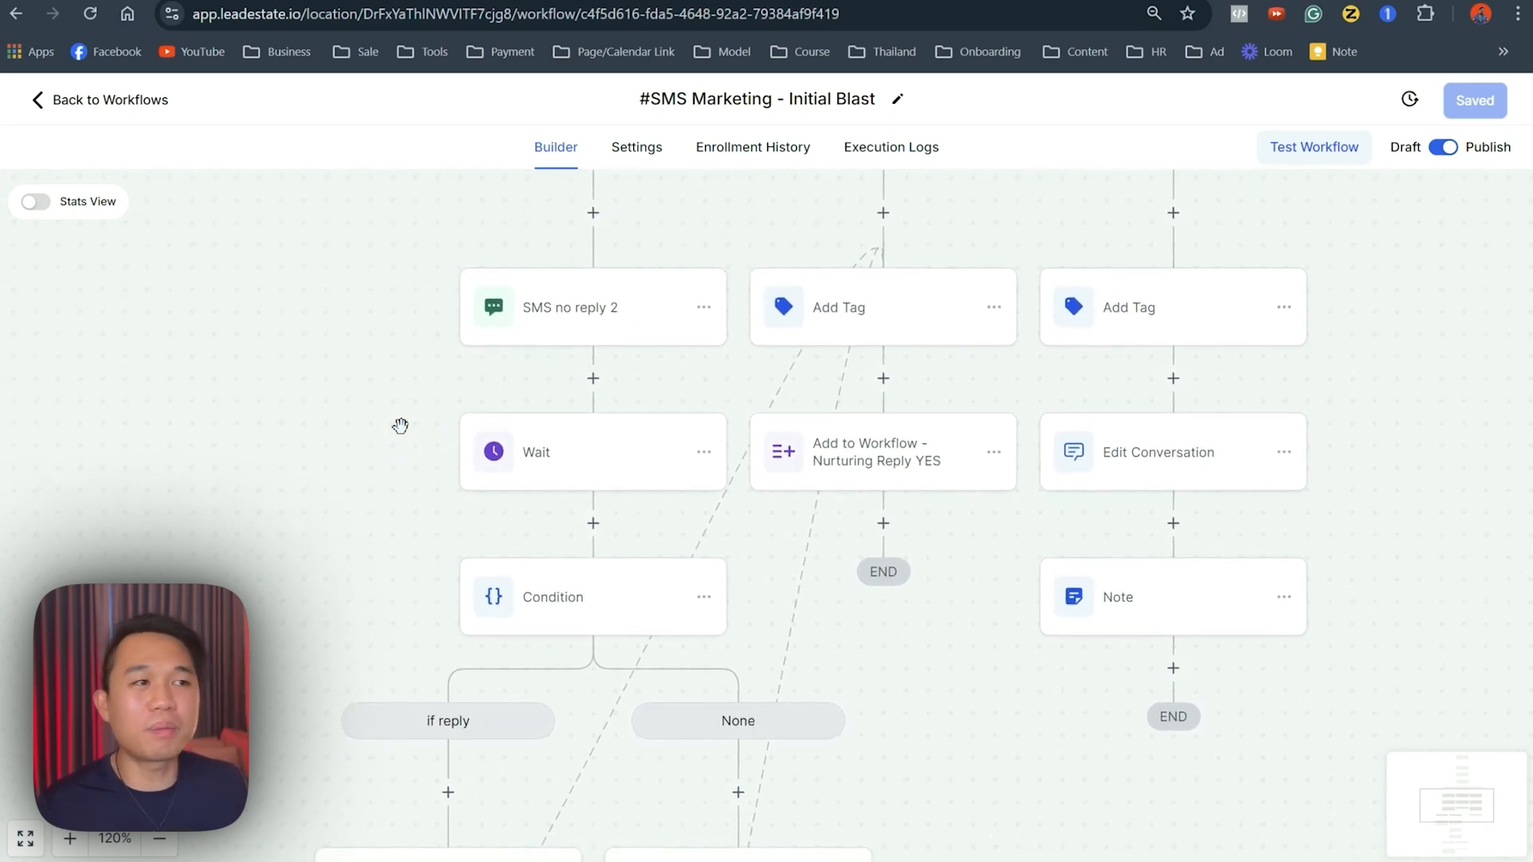
{"action": "left_click_drag", "start_coordinate": [357, 567], "coordinate": [349, 434]}
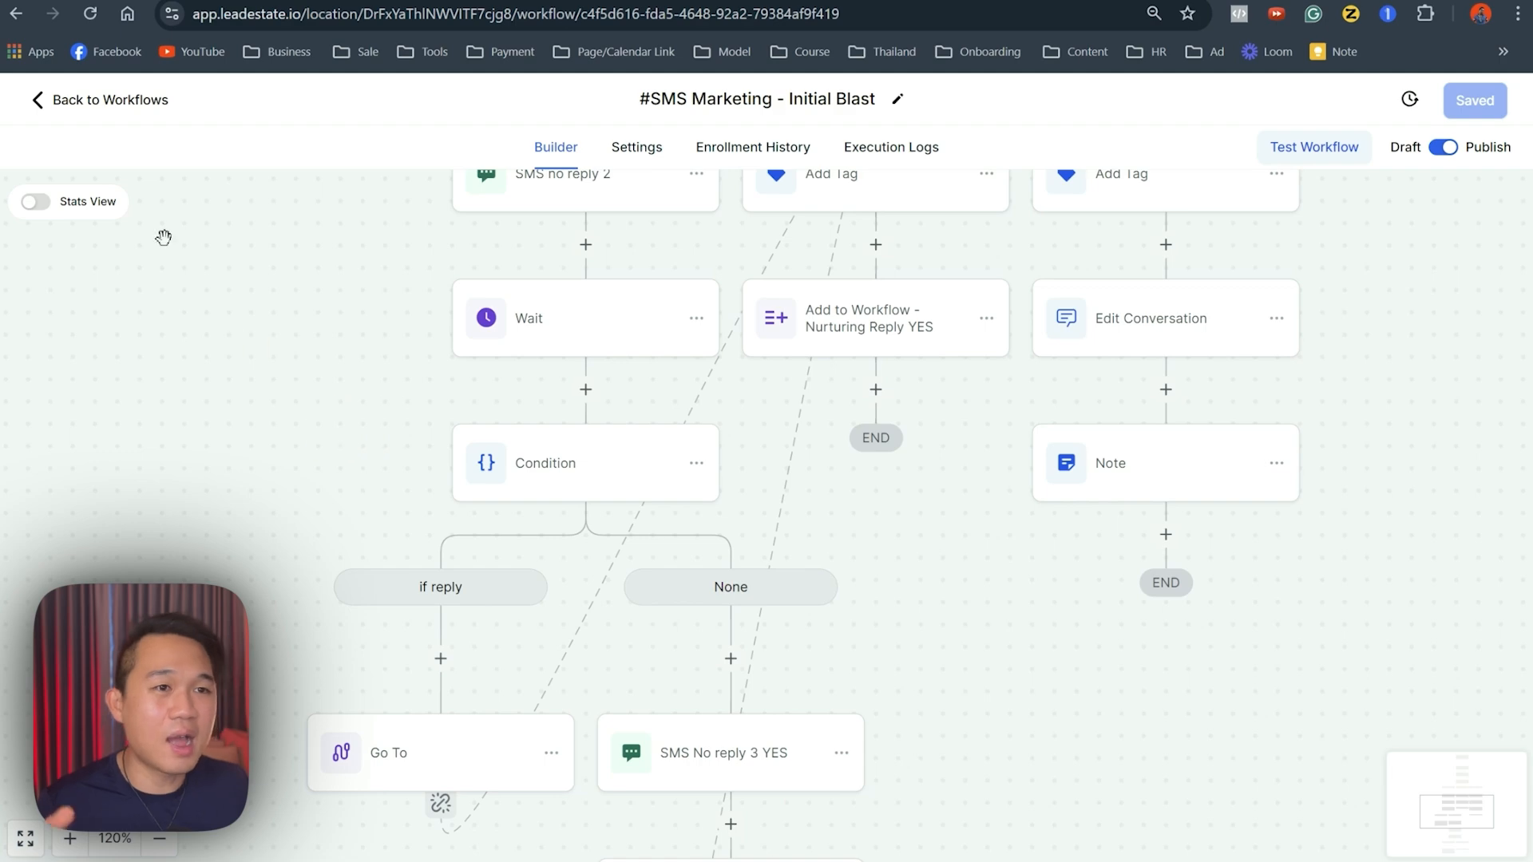
{"action": "left_click", "coordinate": [111, 101]}
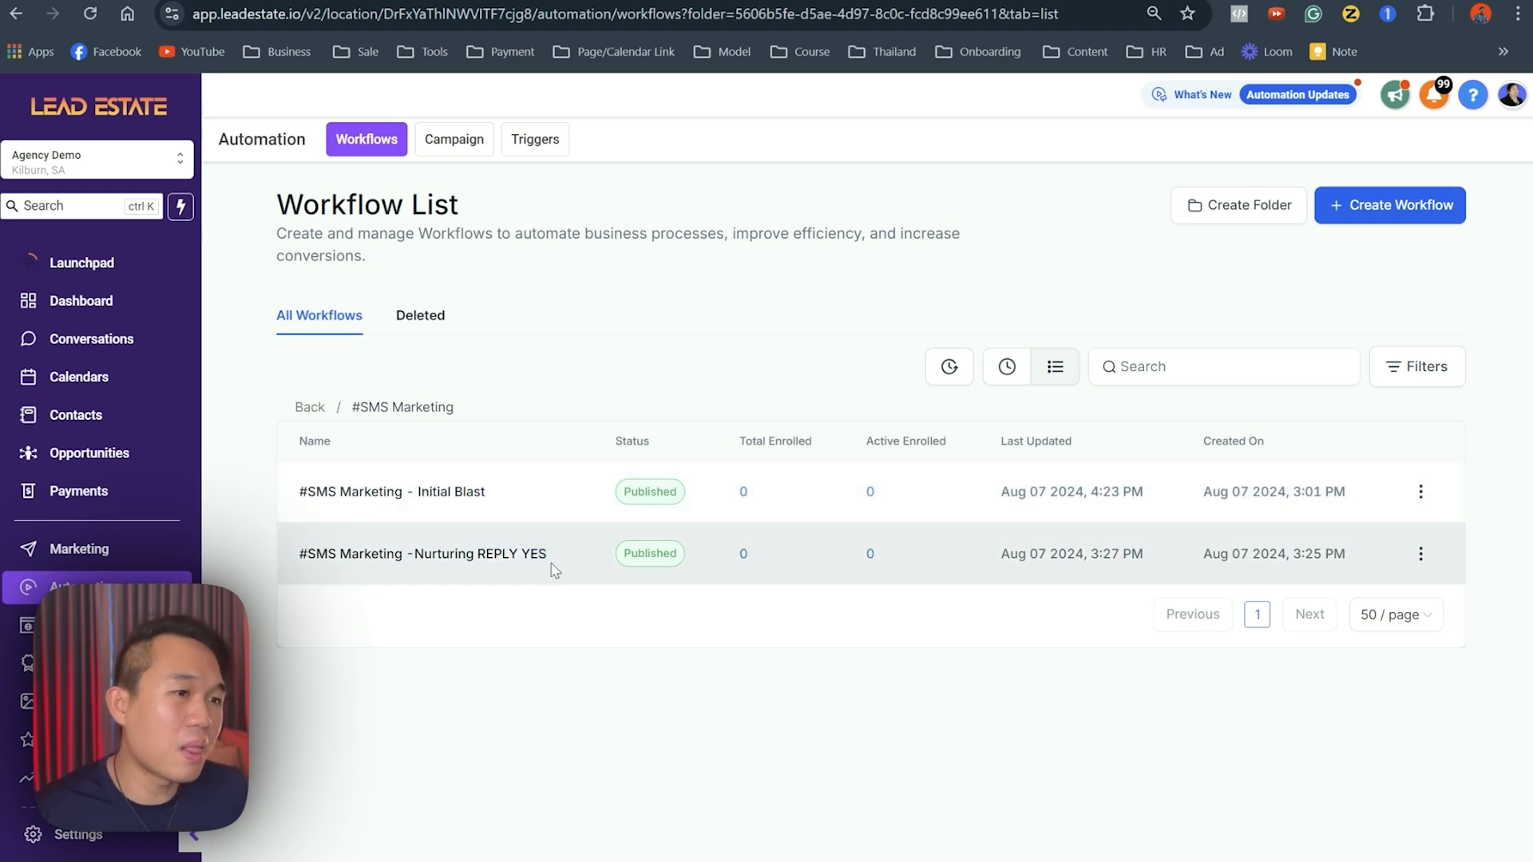
{"action": "left_click_drag", "start_coordinate": [564, 552], "coordinate": [402, 559]}
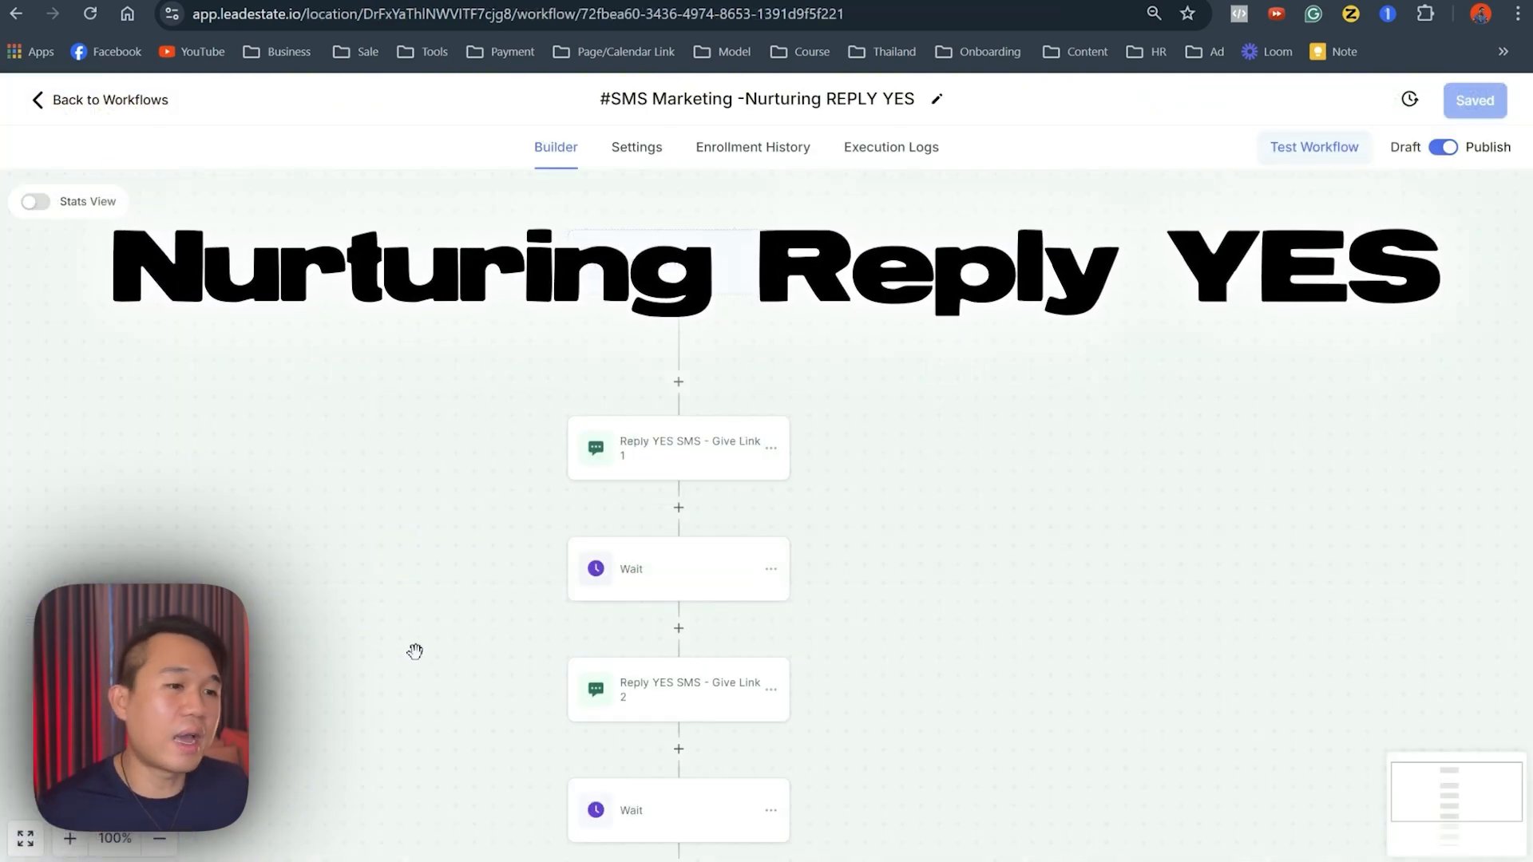
{"action": "left_click_drag", "start_coordinate": [414, 650], "coordinate": [338, 623]}
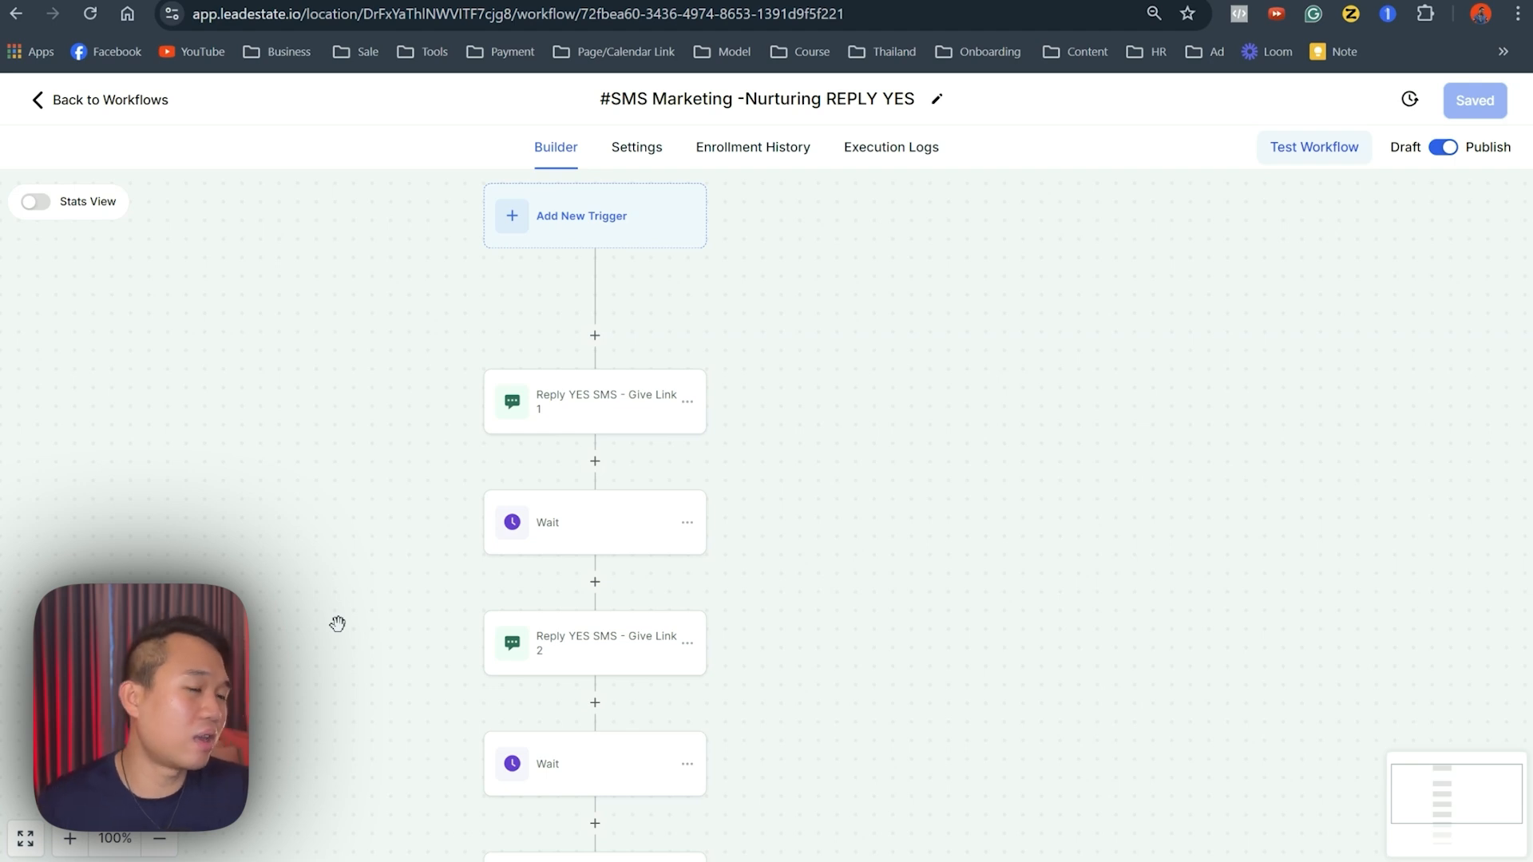
{"action": "left_click", "coordinate": [548, 421]}
{"action": "left_click", "coordinate": [565, 530]}
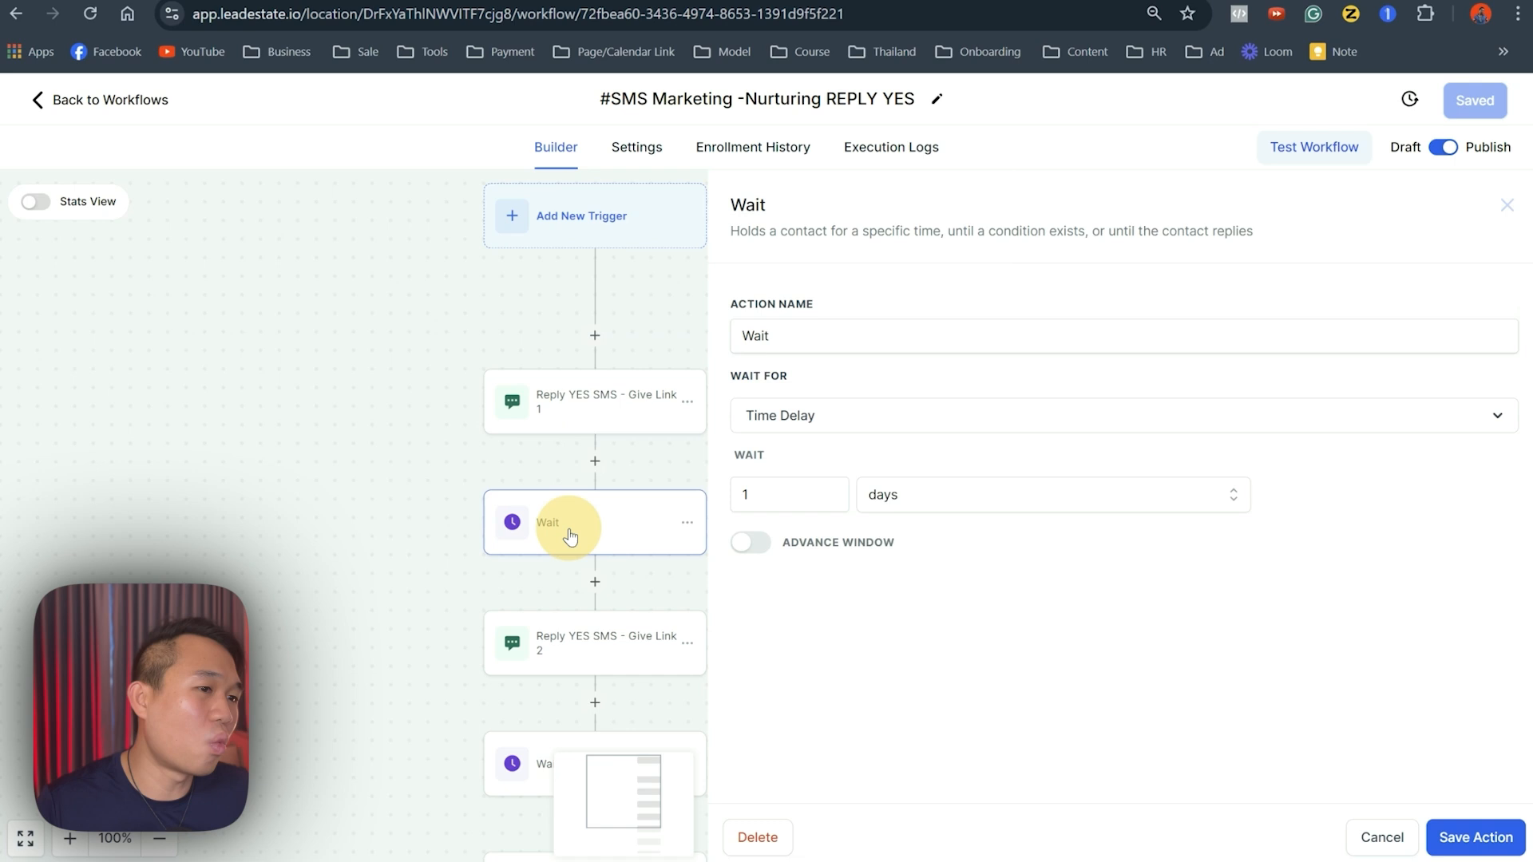
{"action": "left_click", "coordinate": [545, 661]}
{"action": "left_click", "coordinate": [366, 632]}
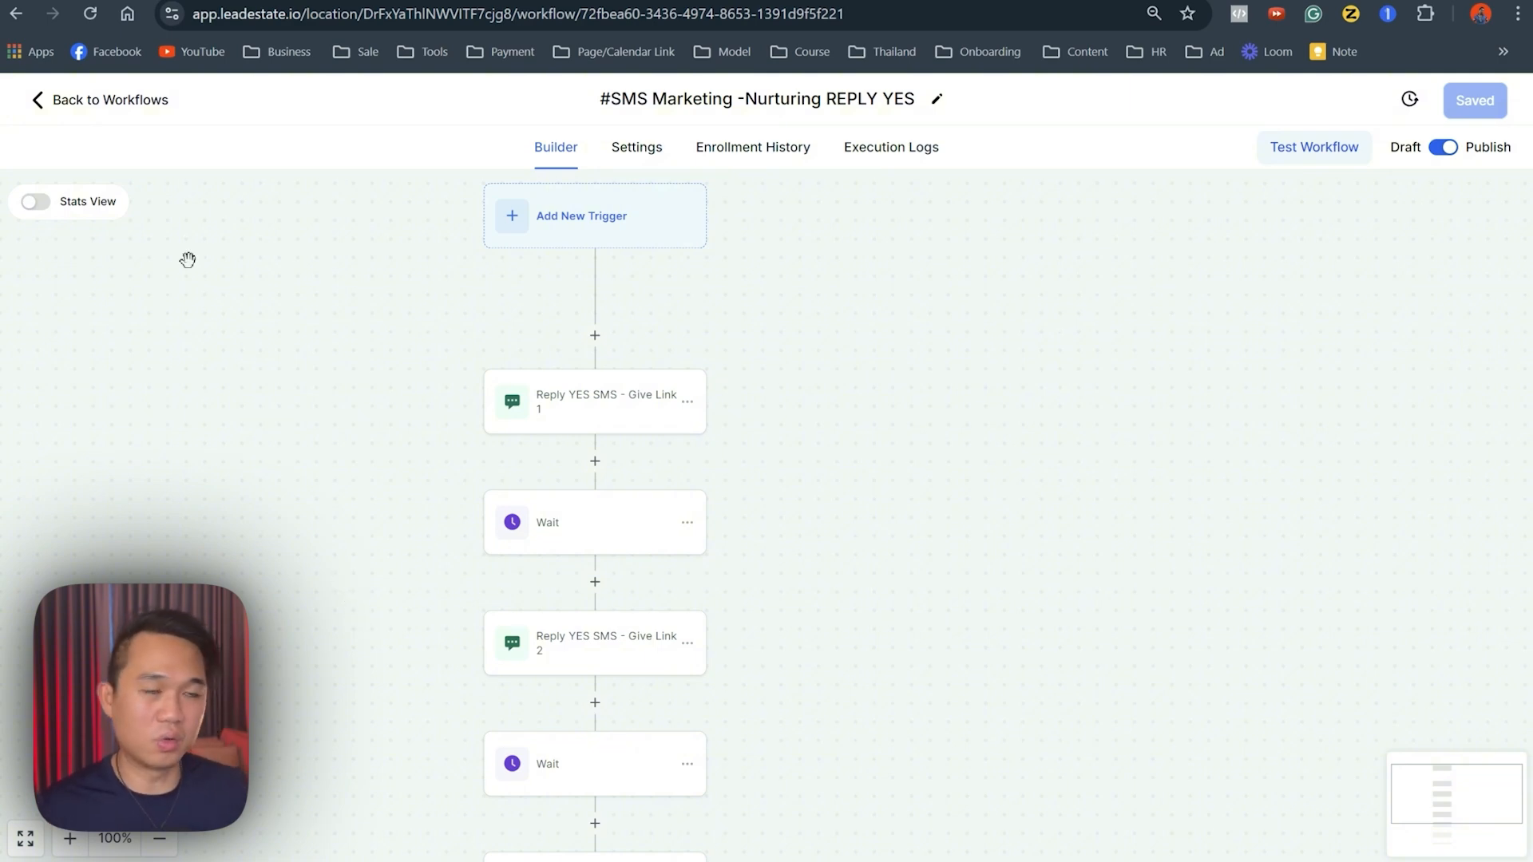
{"action": "left_click", "coordinate": [104, 99]}
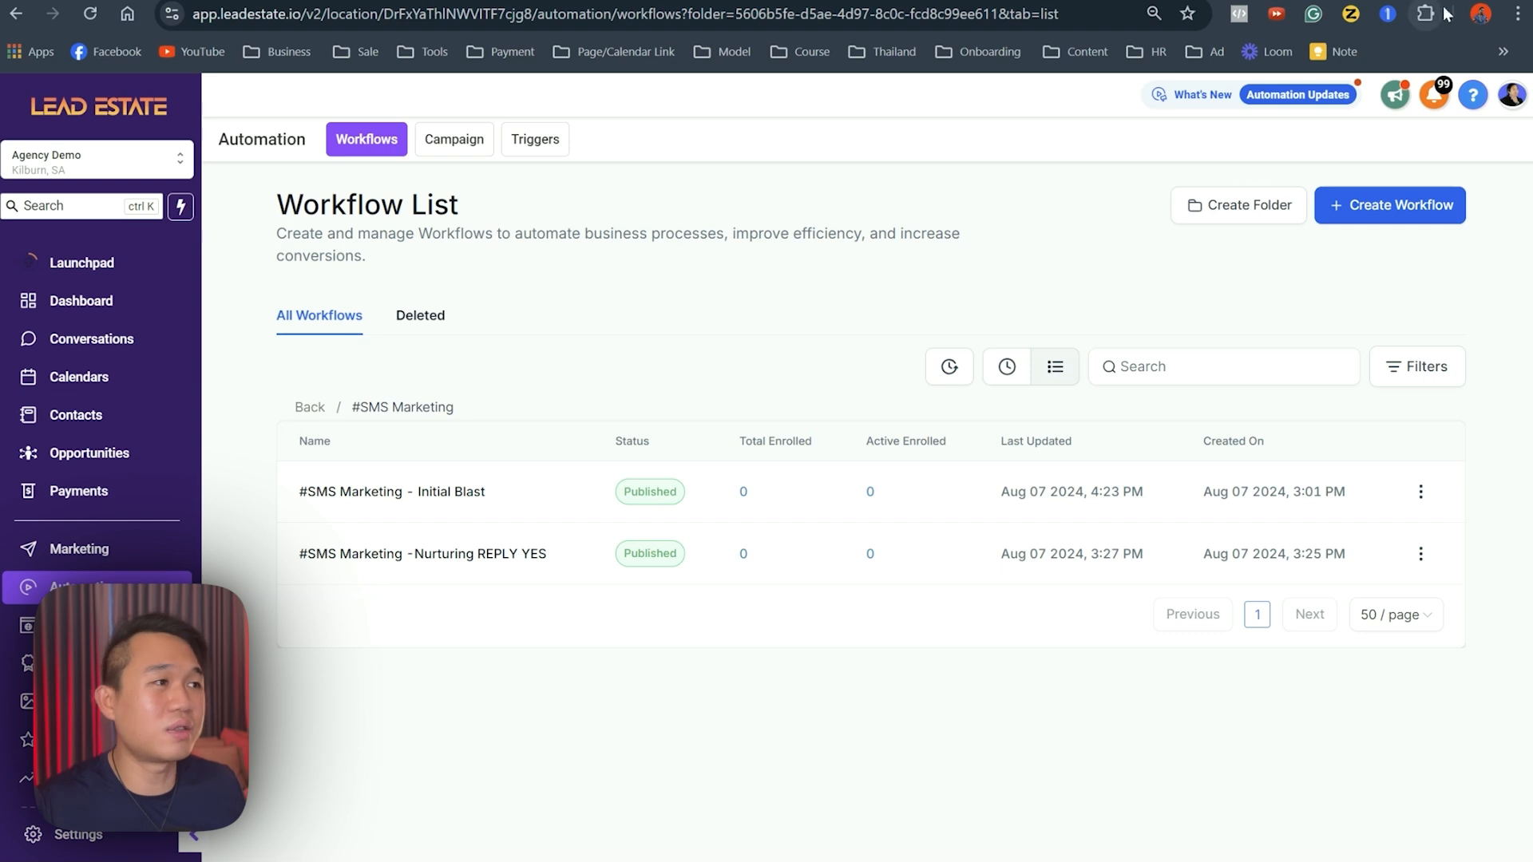
{"action": "left_click", "coordinate": [1408, 205]}
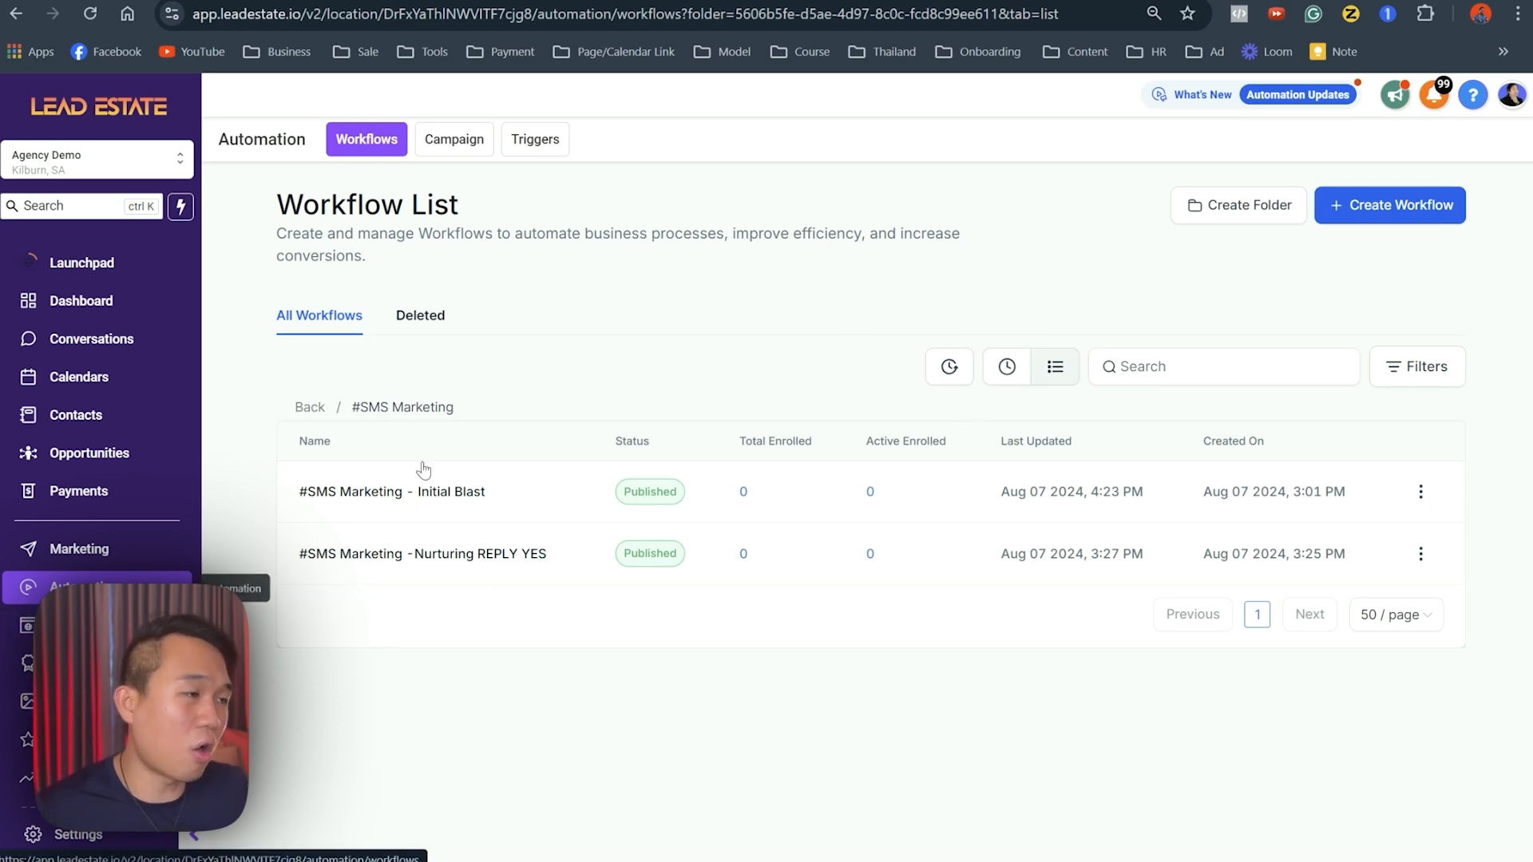
- Start a workflow from scratch, retitle it '#SMS Marketing - Initial Blast-Demo', and save it
{"action": "left_click", "coordinate": [1337, 206]}
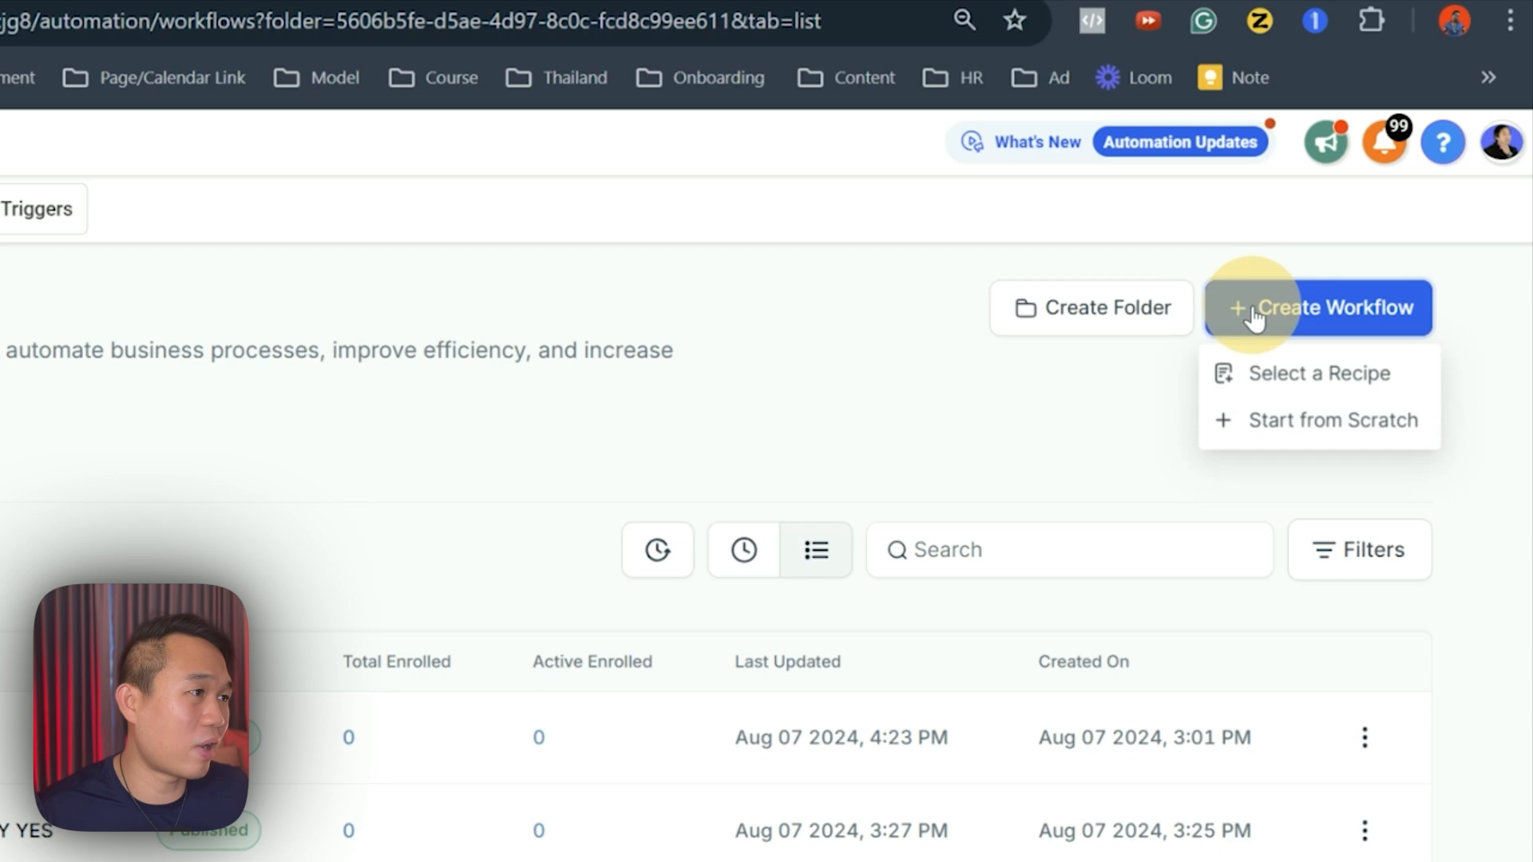
{"action": "left_click", "coordinate": [1253, 423]}
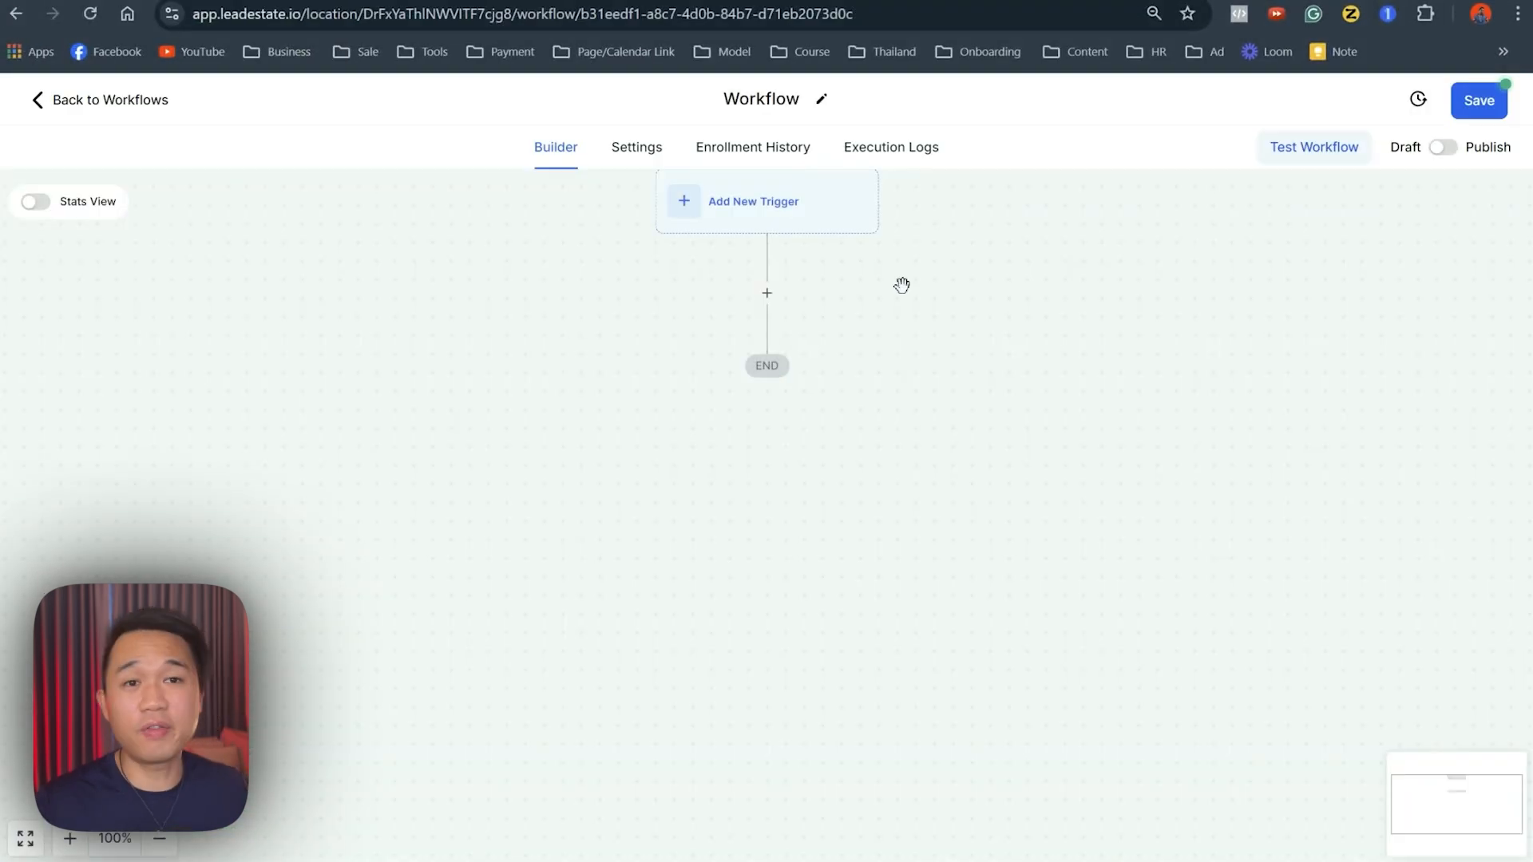
{"action": "left_click", "coordinate": [820, 104]}
{"action": "left_click", "coordinate": [790, 100]}
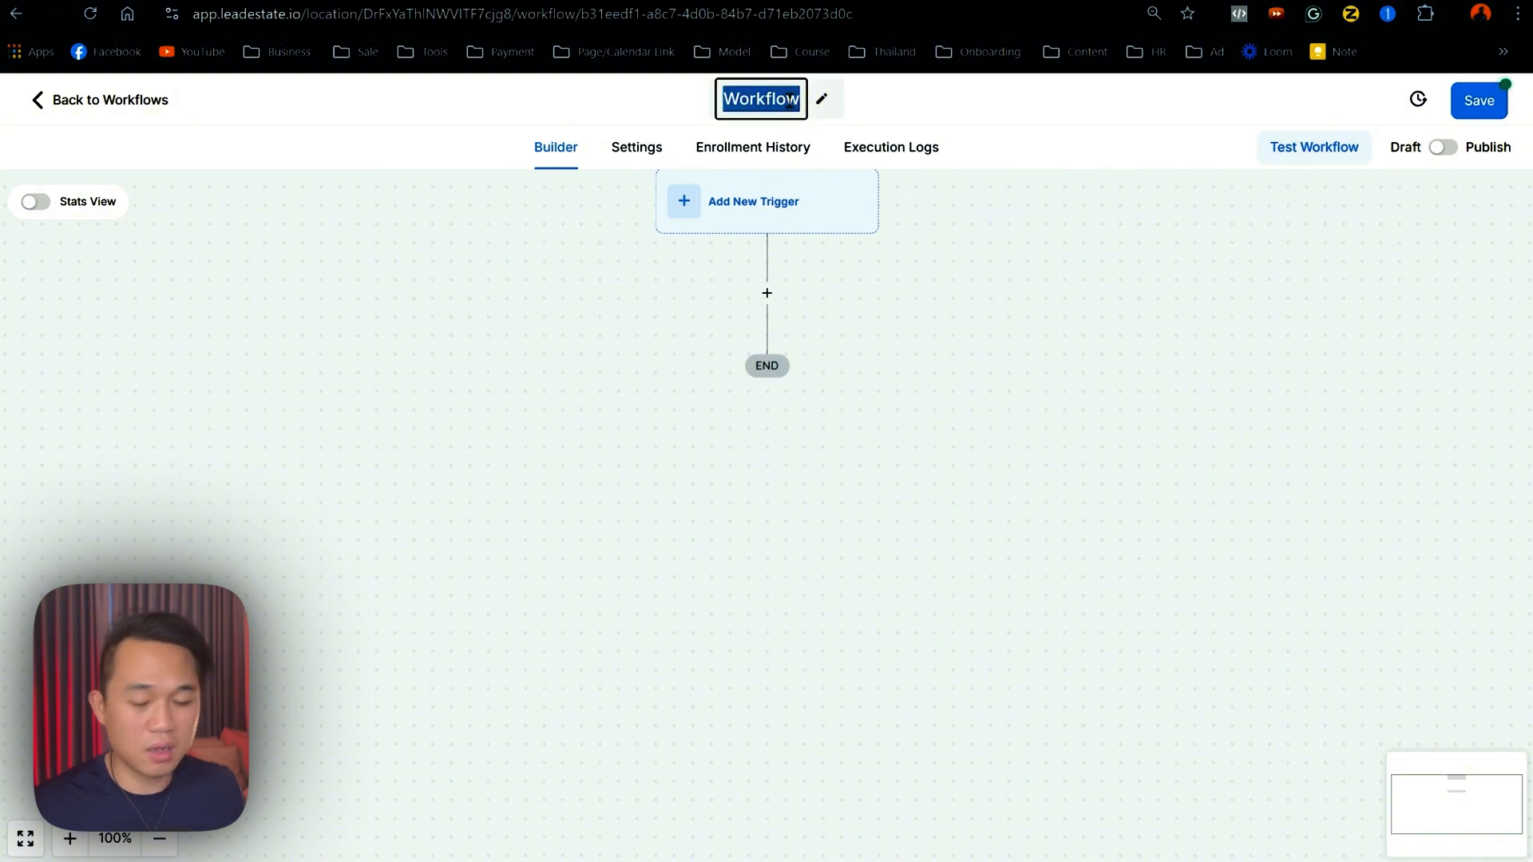
{"action": "type", "text": "#SMS"}
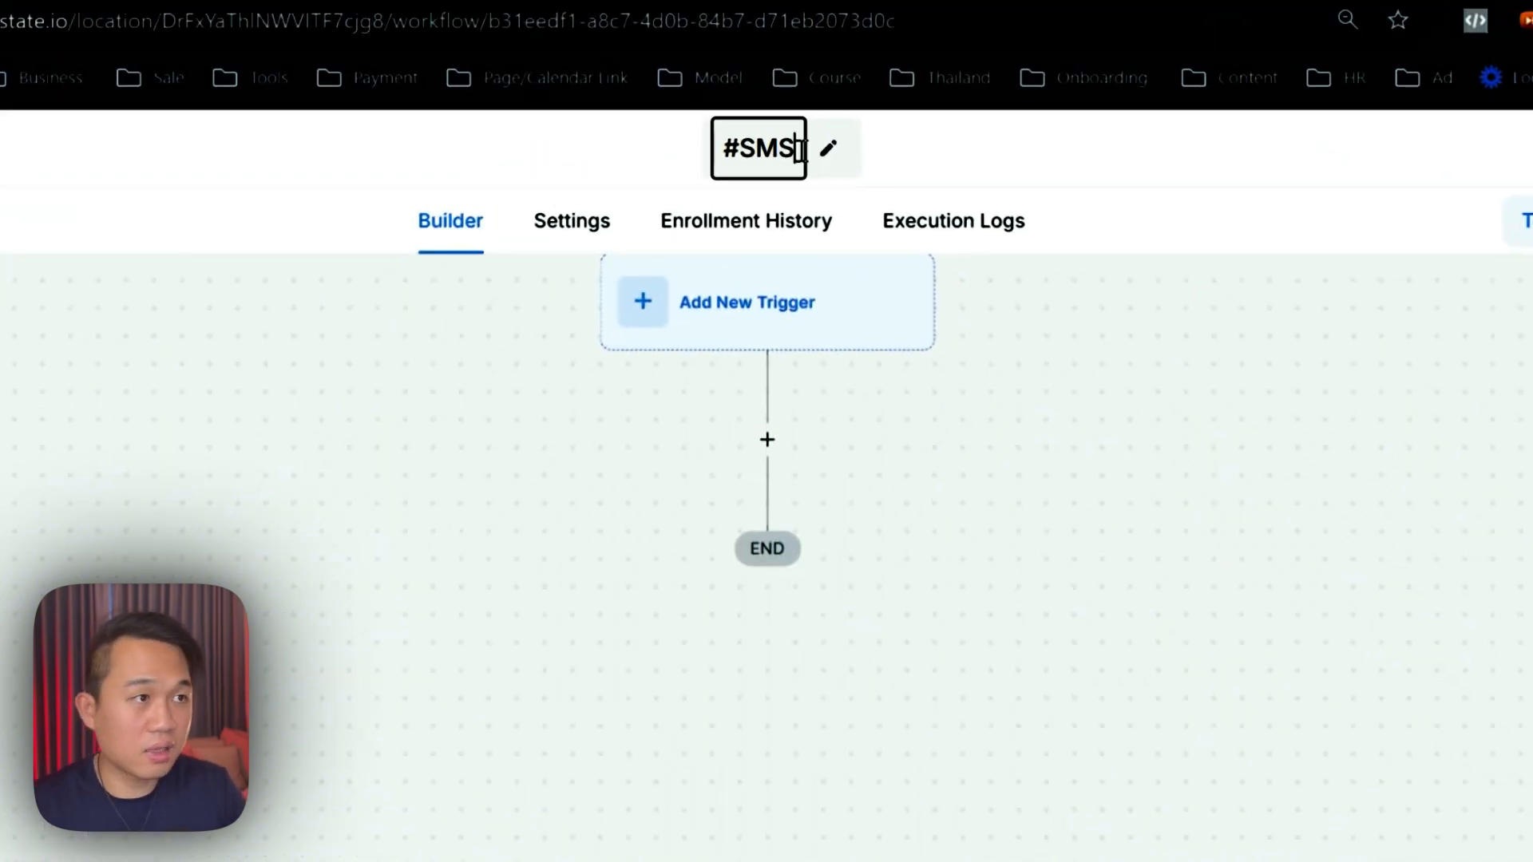
{"action": "type", "text": " Marketing - Initial Blast"}
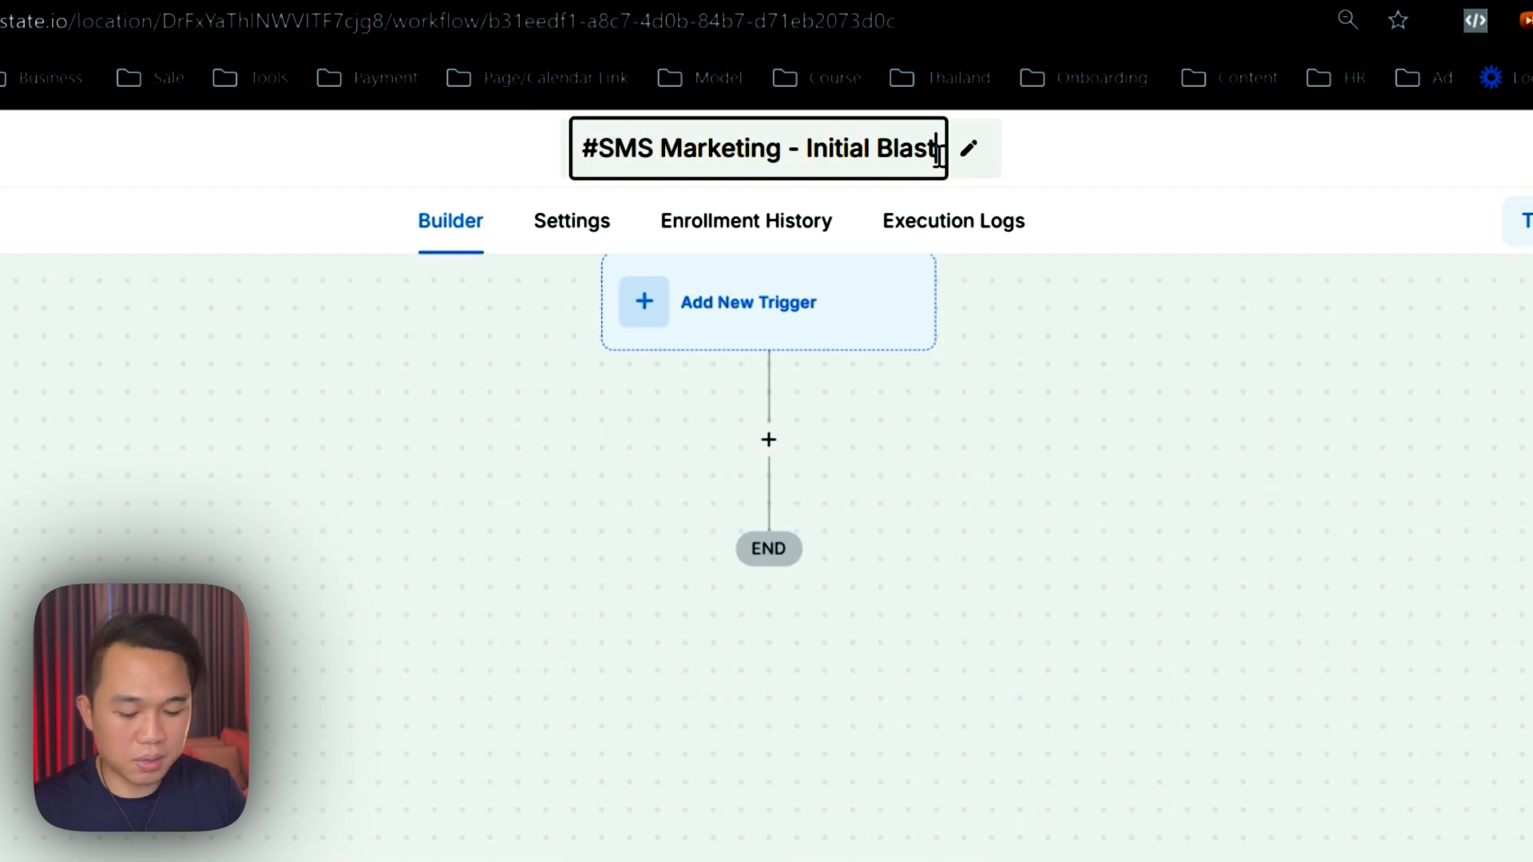
{"action": "type", "text": "-Demo"}
{"action": "key", "text": "Return"}
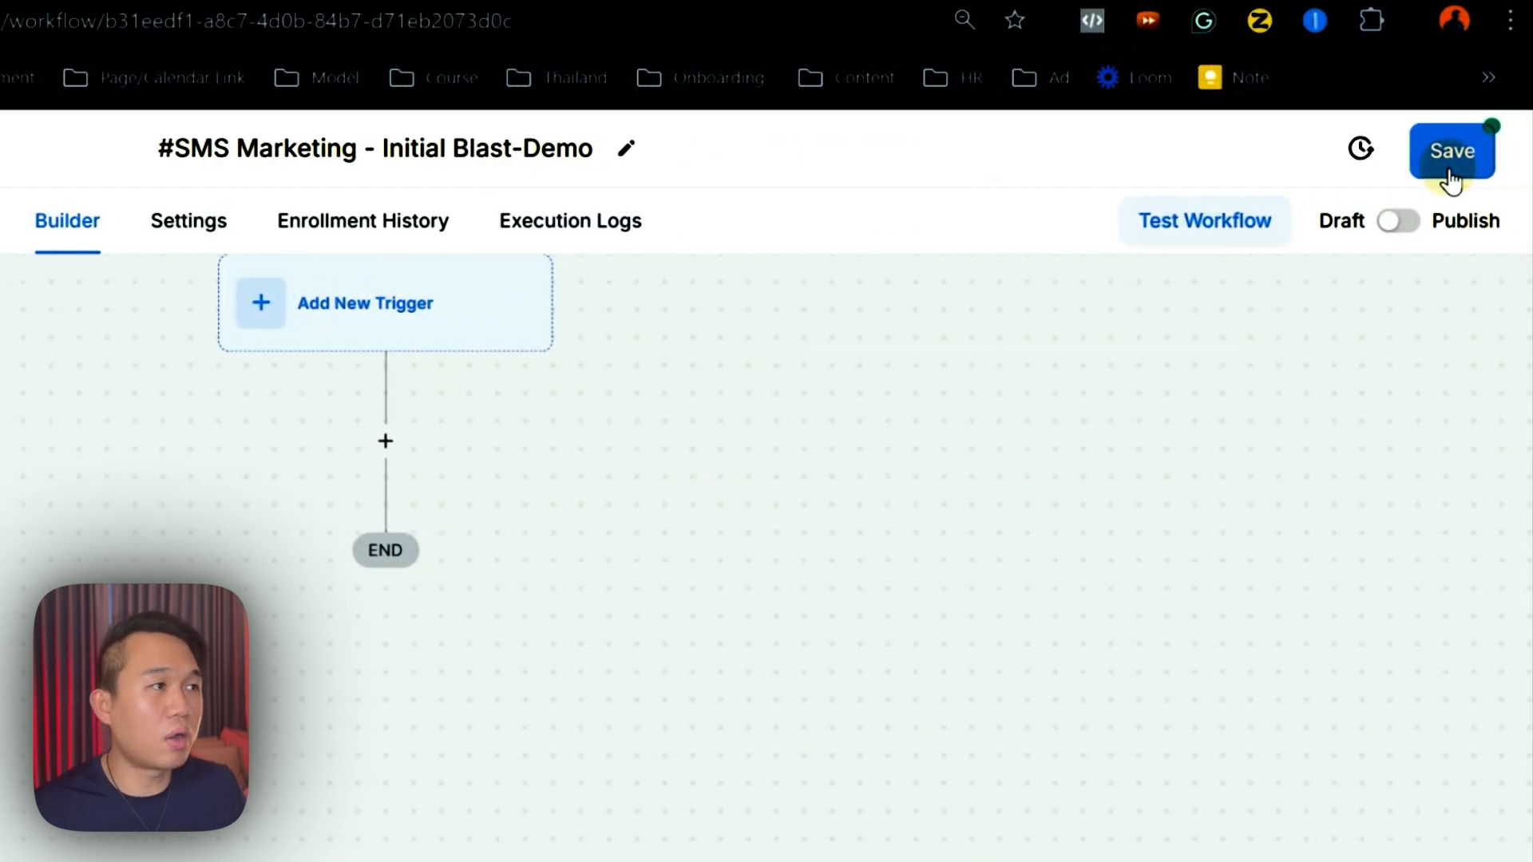
{"action": "left_click", "coordinate": [1449, 160]}
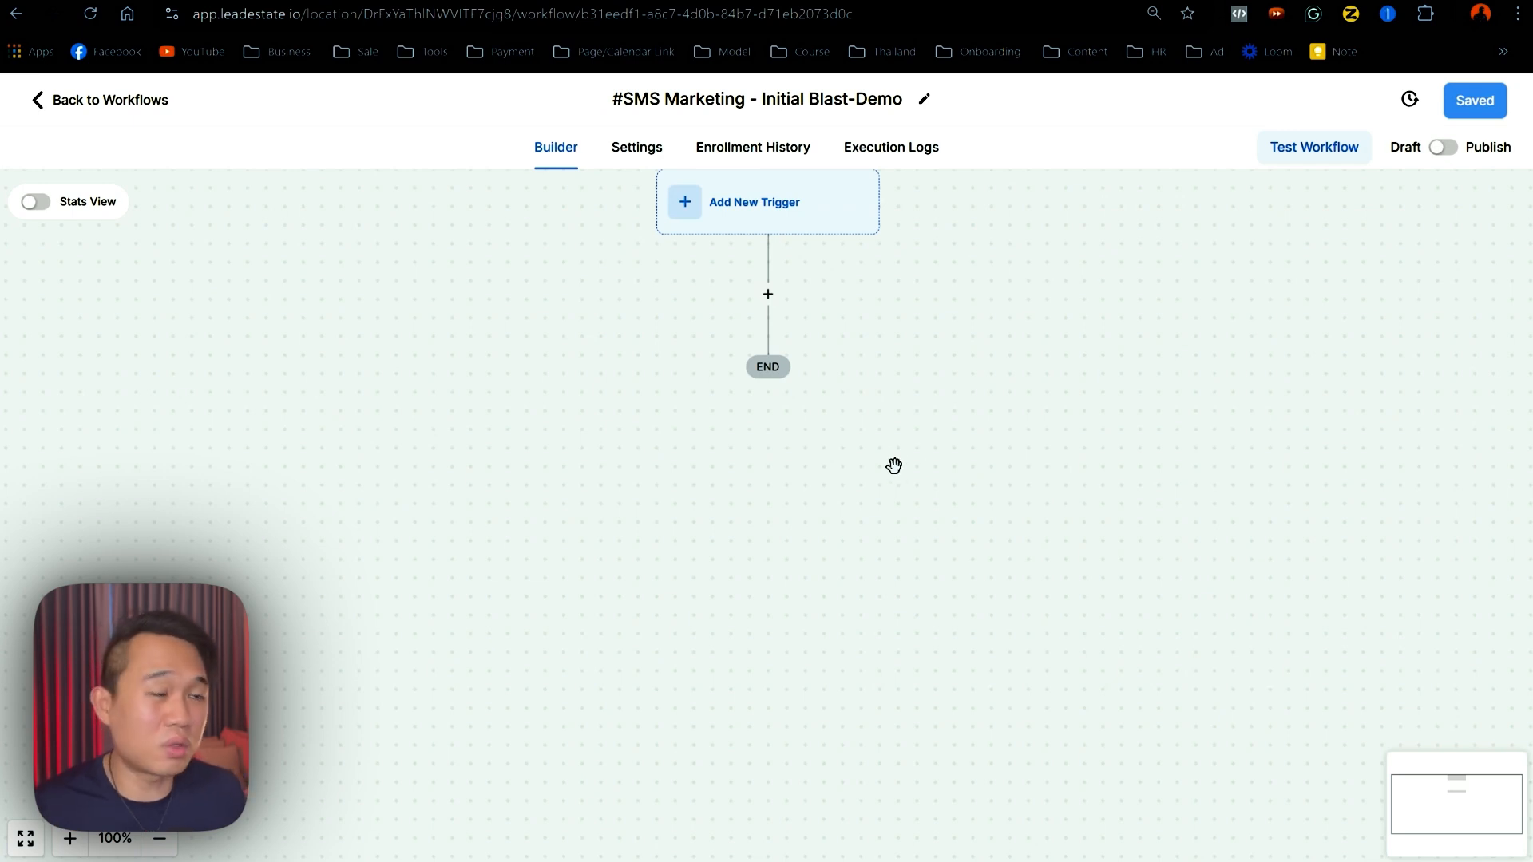
- Add a Send SMS action under the trigger and bring up Custom Values for its Message field
{"action": "left_click", "coordinate": [768, 297]}
{"action": "type", "text": "sms"}
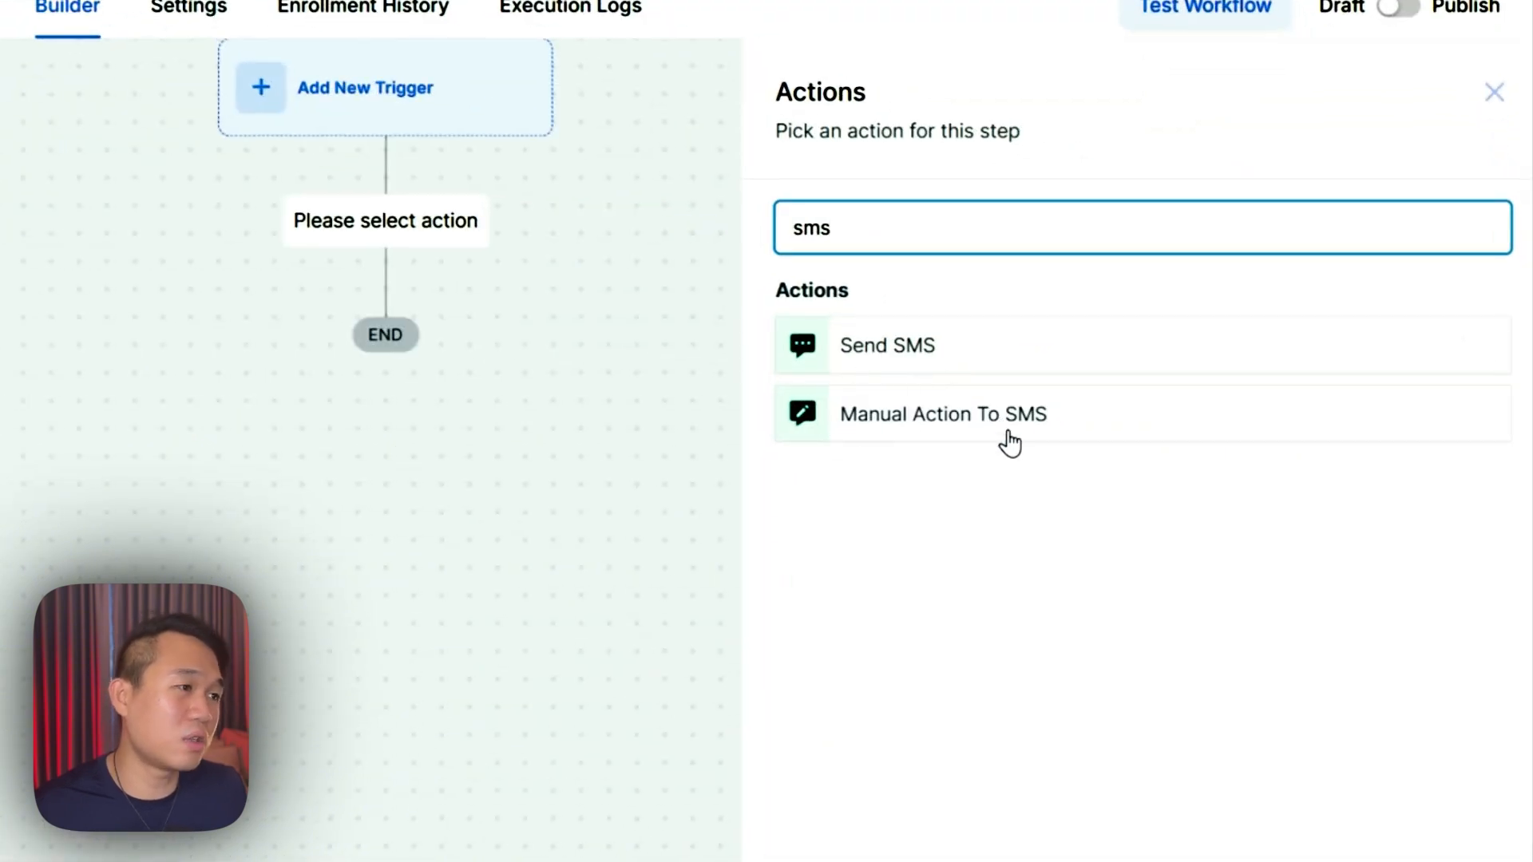
{"action": "left_click", "coordinate": [913, 344]}
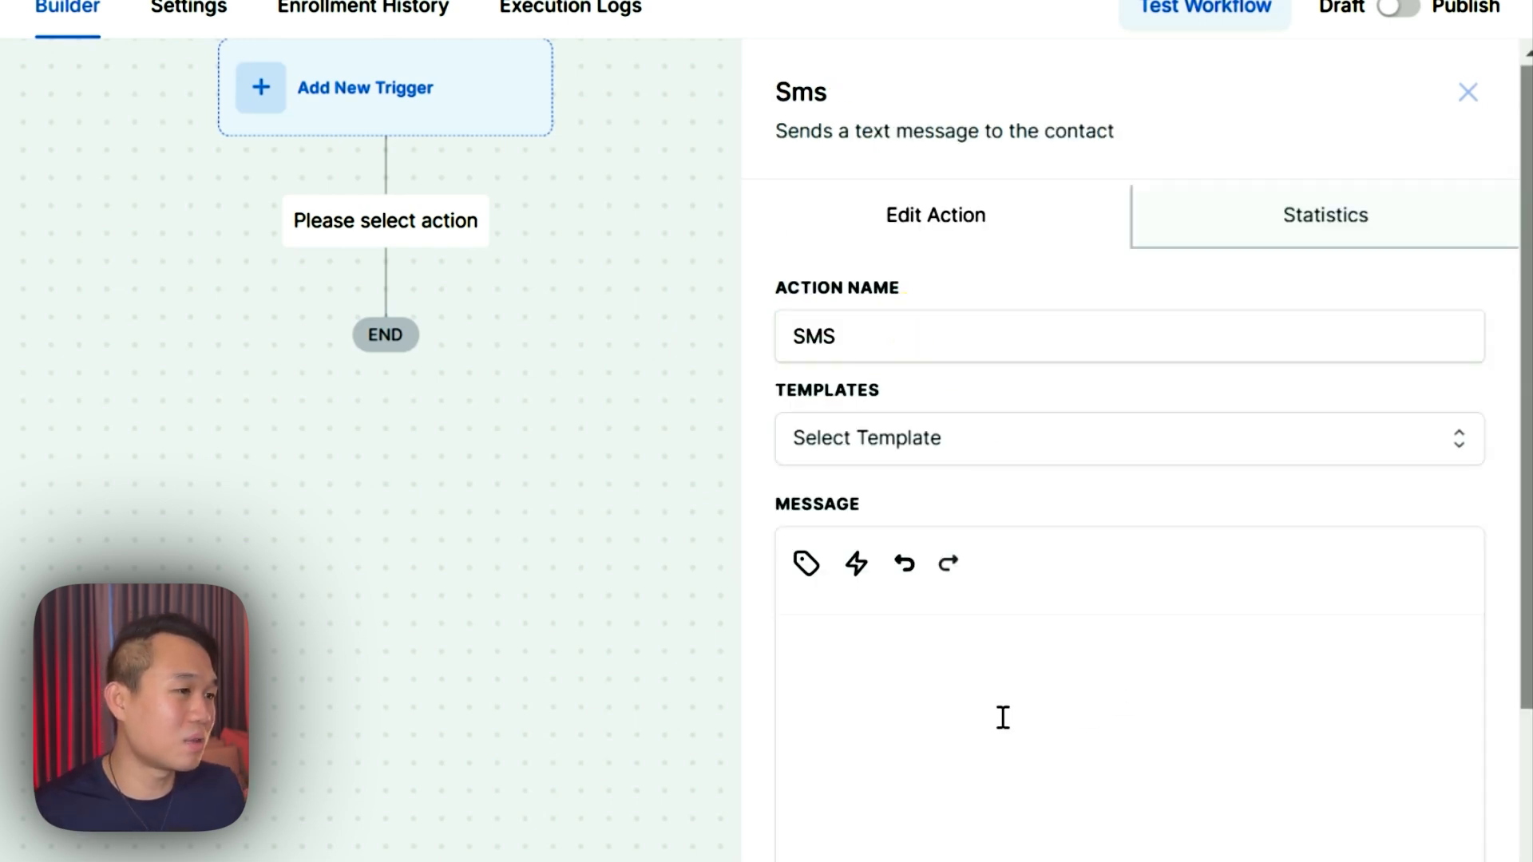
{"action": "left_click", "coordinate": [971, 743]}
{"action": "scroll", "coordinate": [971, 743], "scroll_direction": "down", "scroll_amount": 4}
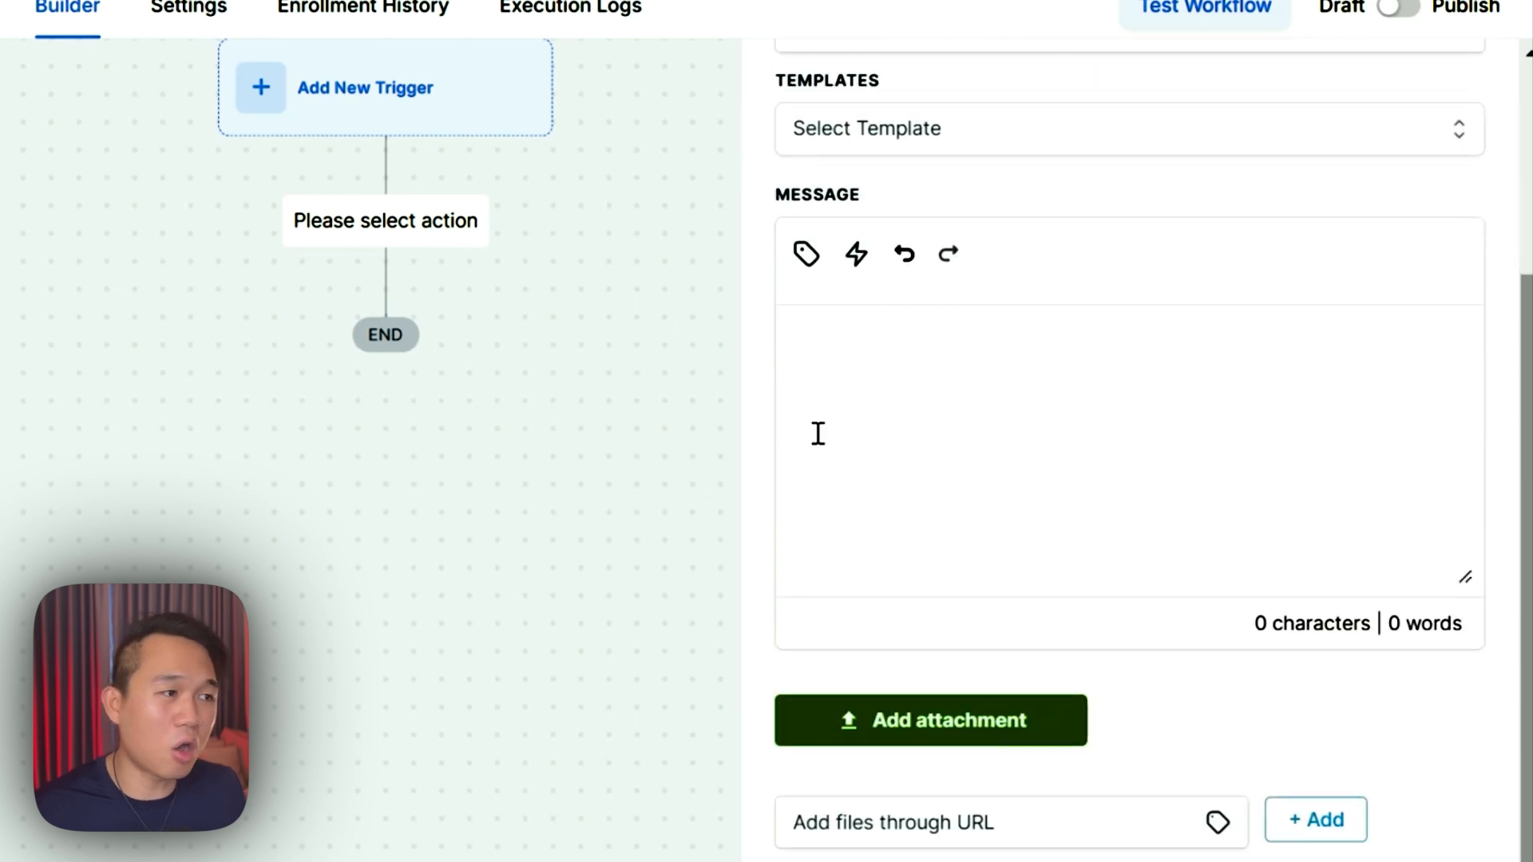
{"action": "left_click", "coordinate": [805, 255]}
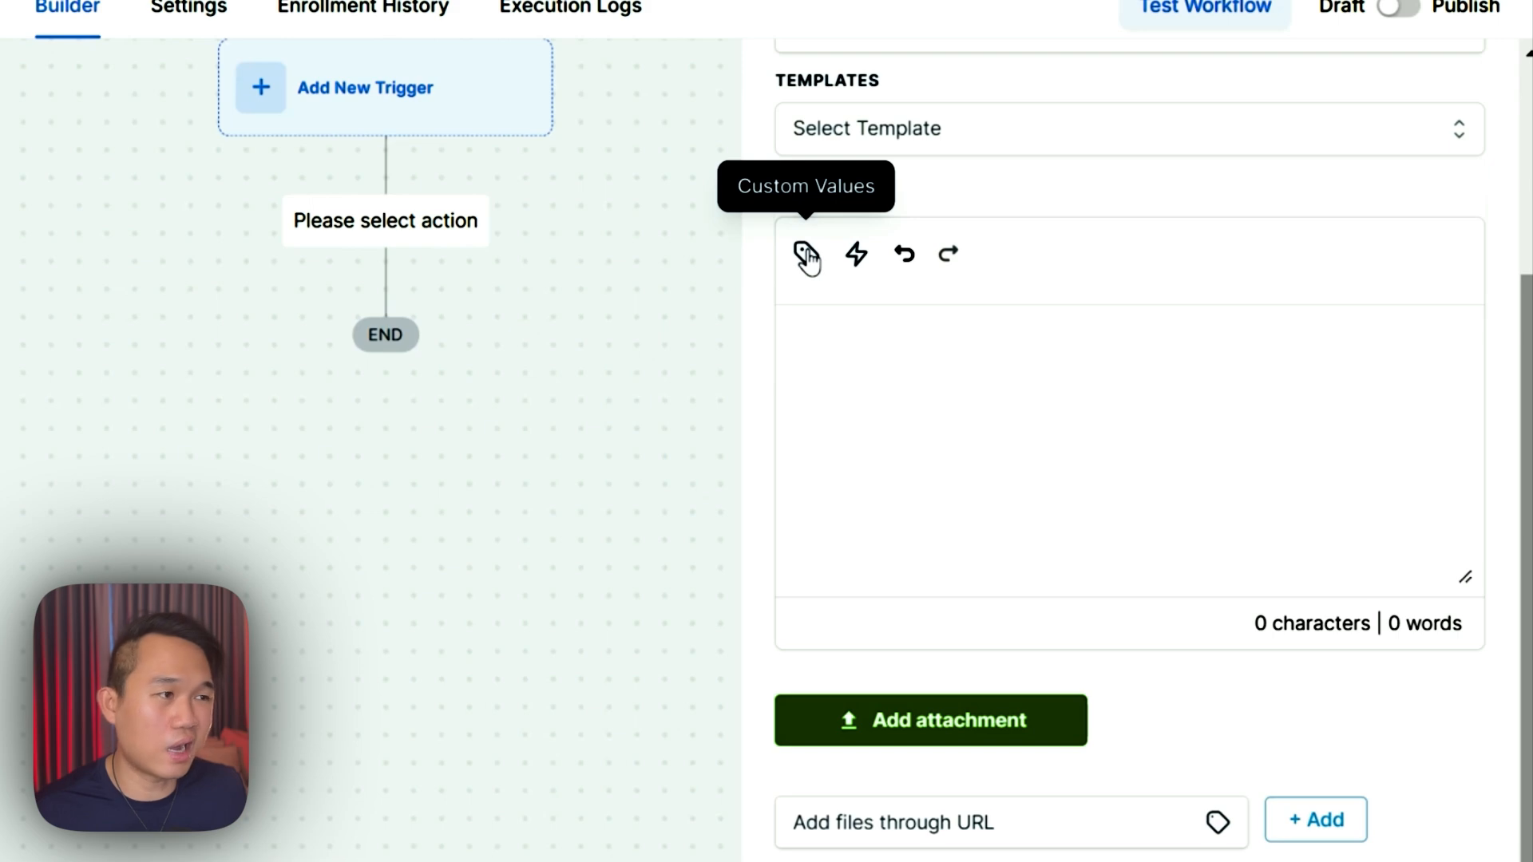
{"action": "left_click", "coordinate": [806, 255]}
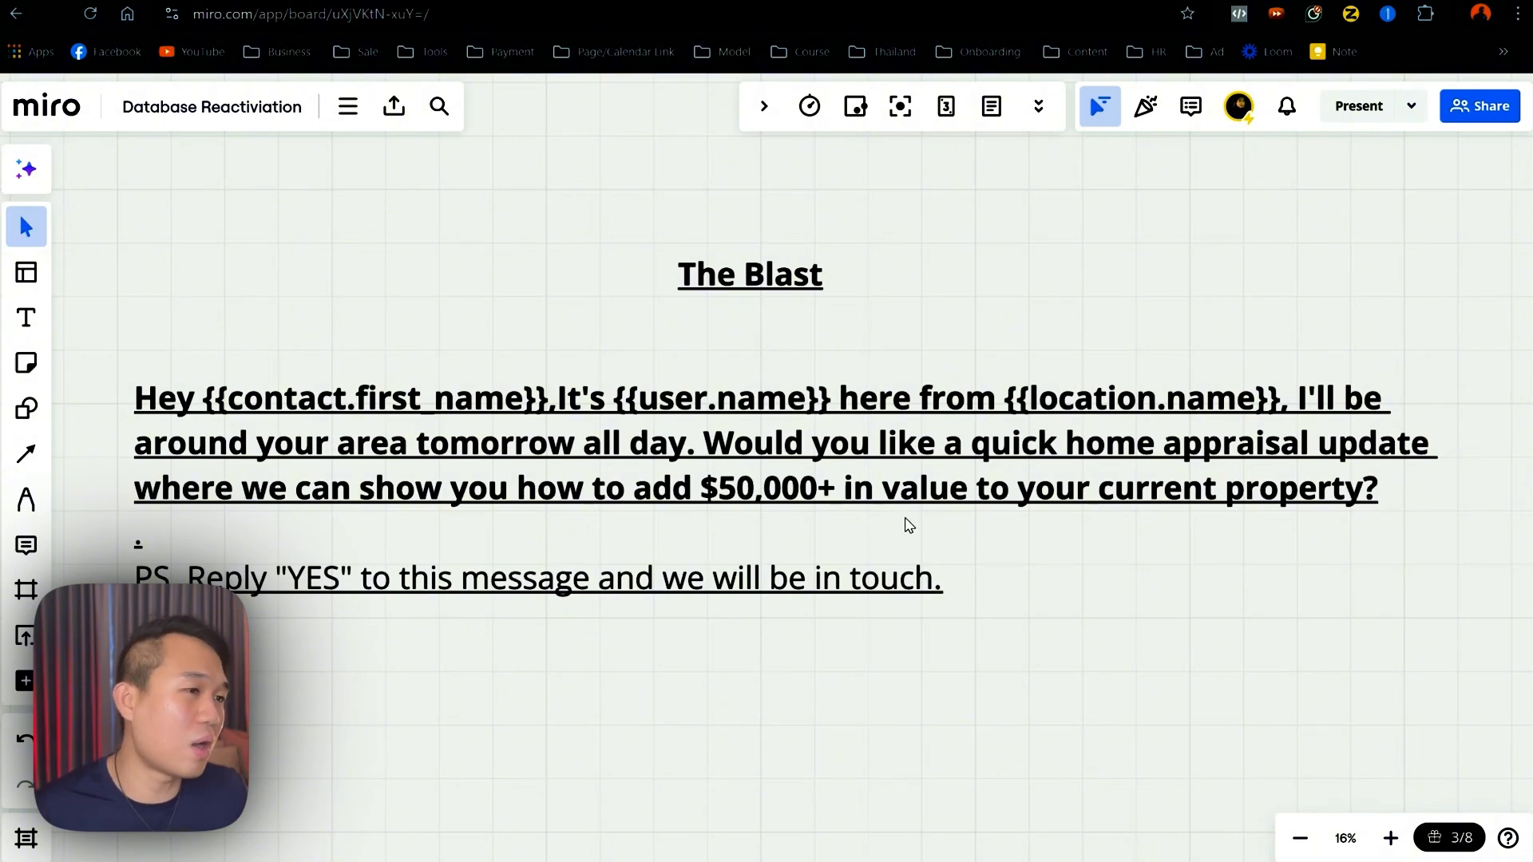
- Open the Blast text box on the Database Reactivation board for editing its message
{"action": "left_click", "coordinate": [934, 551]}
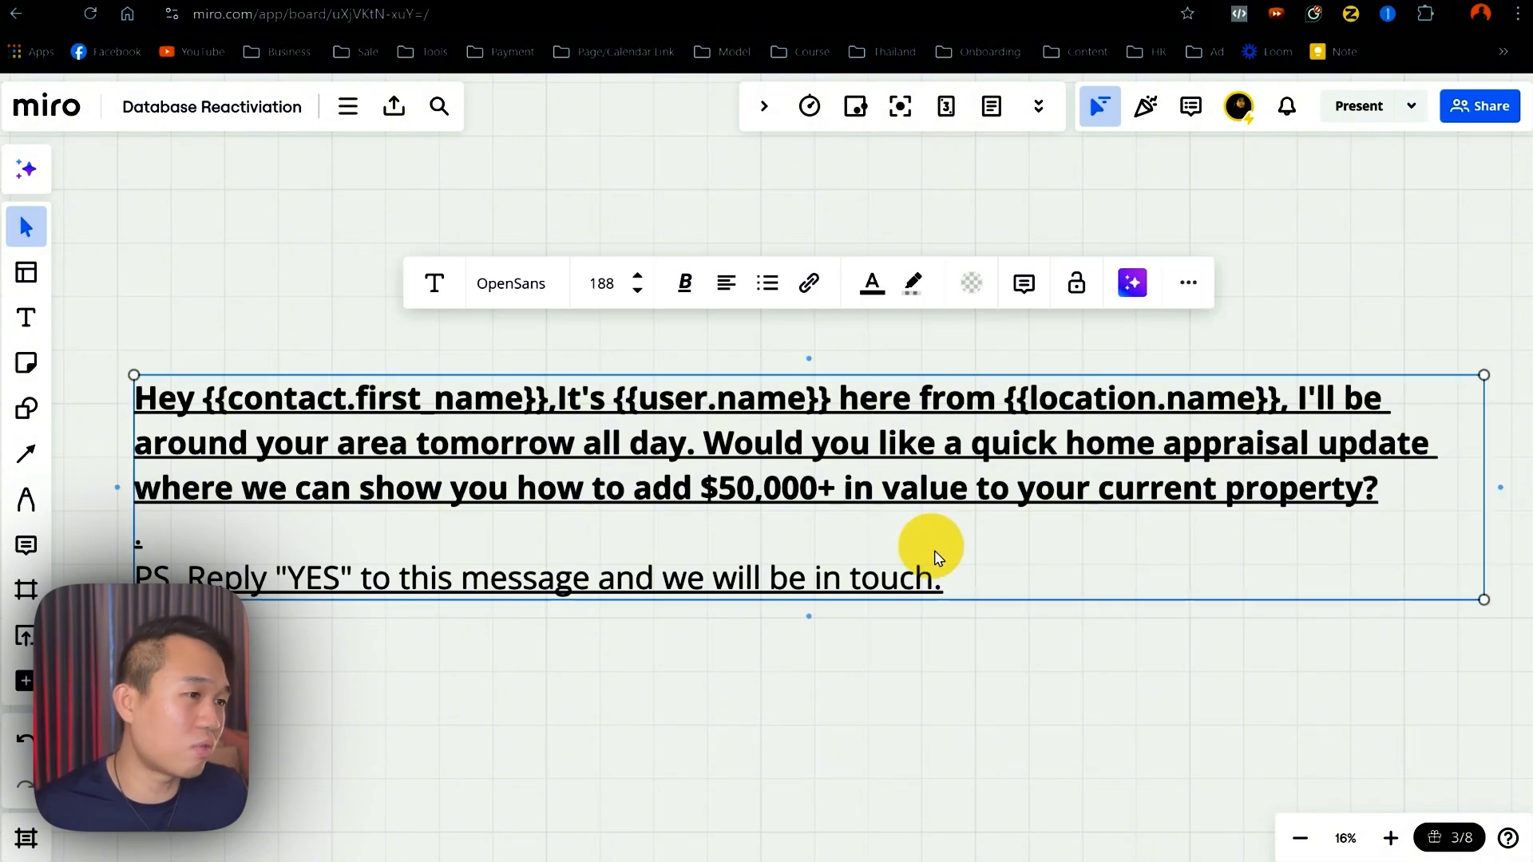
{"action": "left_click", "coordinate": [173, 405]}
{"action": "left_click_drag", "start_coordinate": [174, 404], "coordinate": [970, 569]}
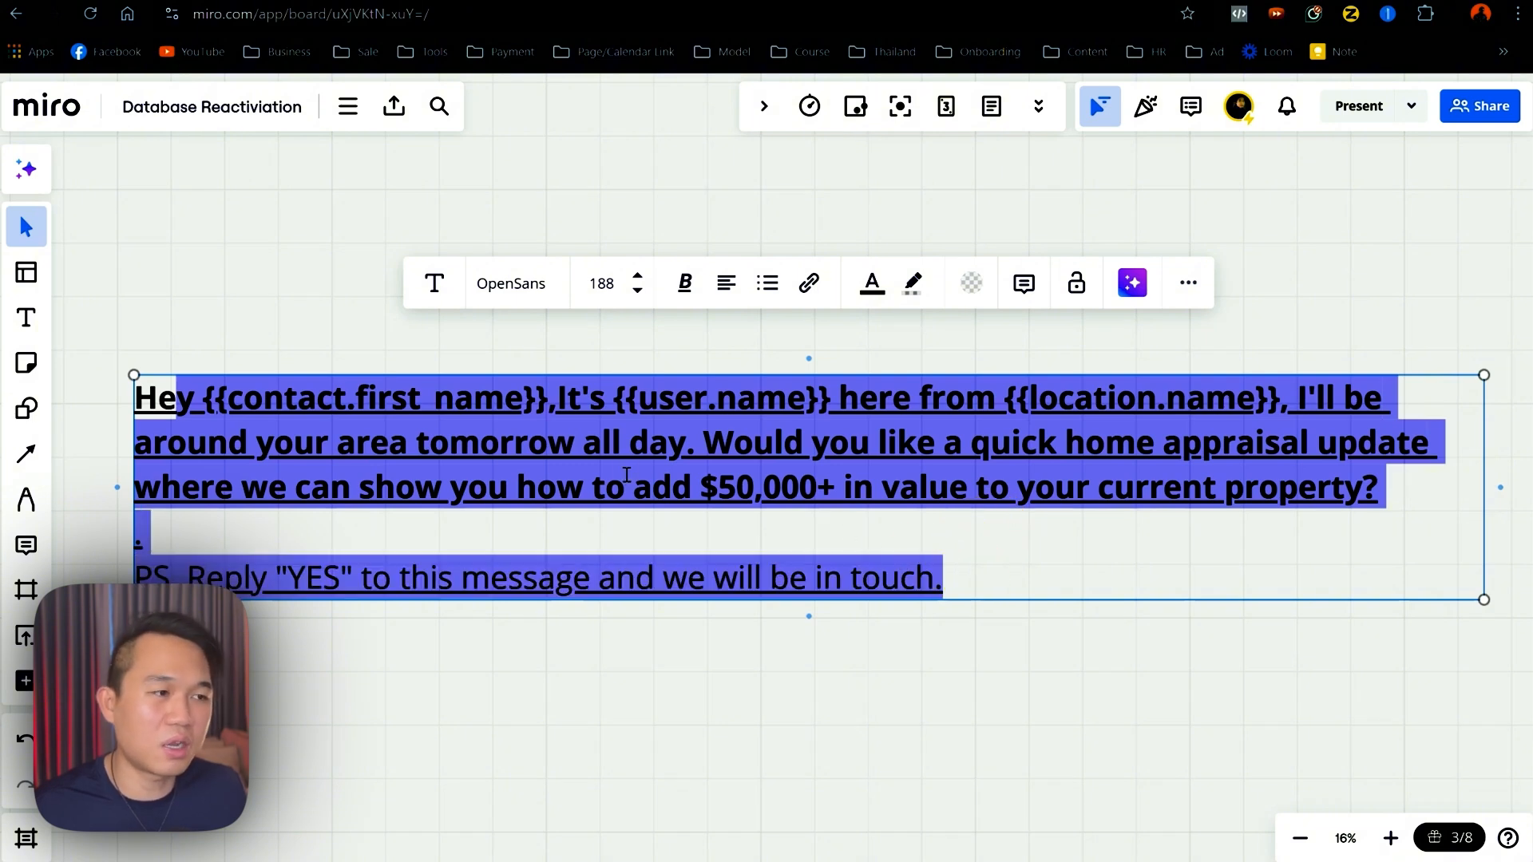
{"action": "left_click", "coordinate": [628, 479]}
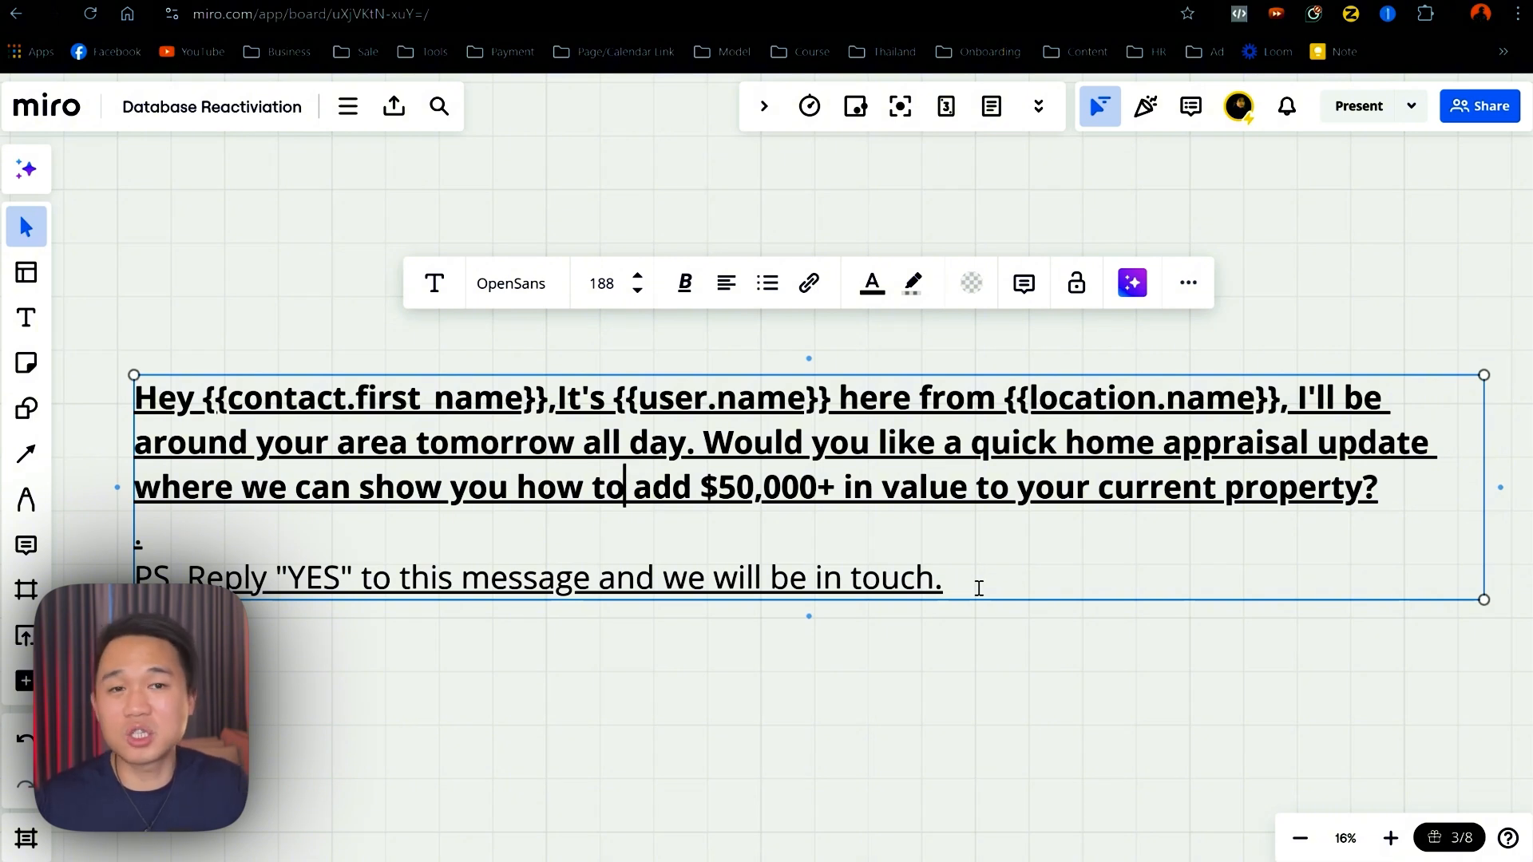
- Copy the Blast message from Miro into the SMS Message field and save the action
{"action": "left_click_drag", "start_coordinate": [978, 588], "coordinate": [129, 378]}
{"action": "key", "text": "ctrl+c"}
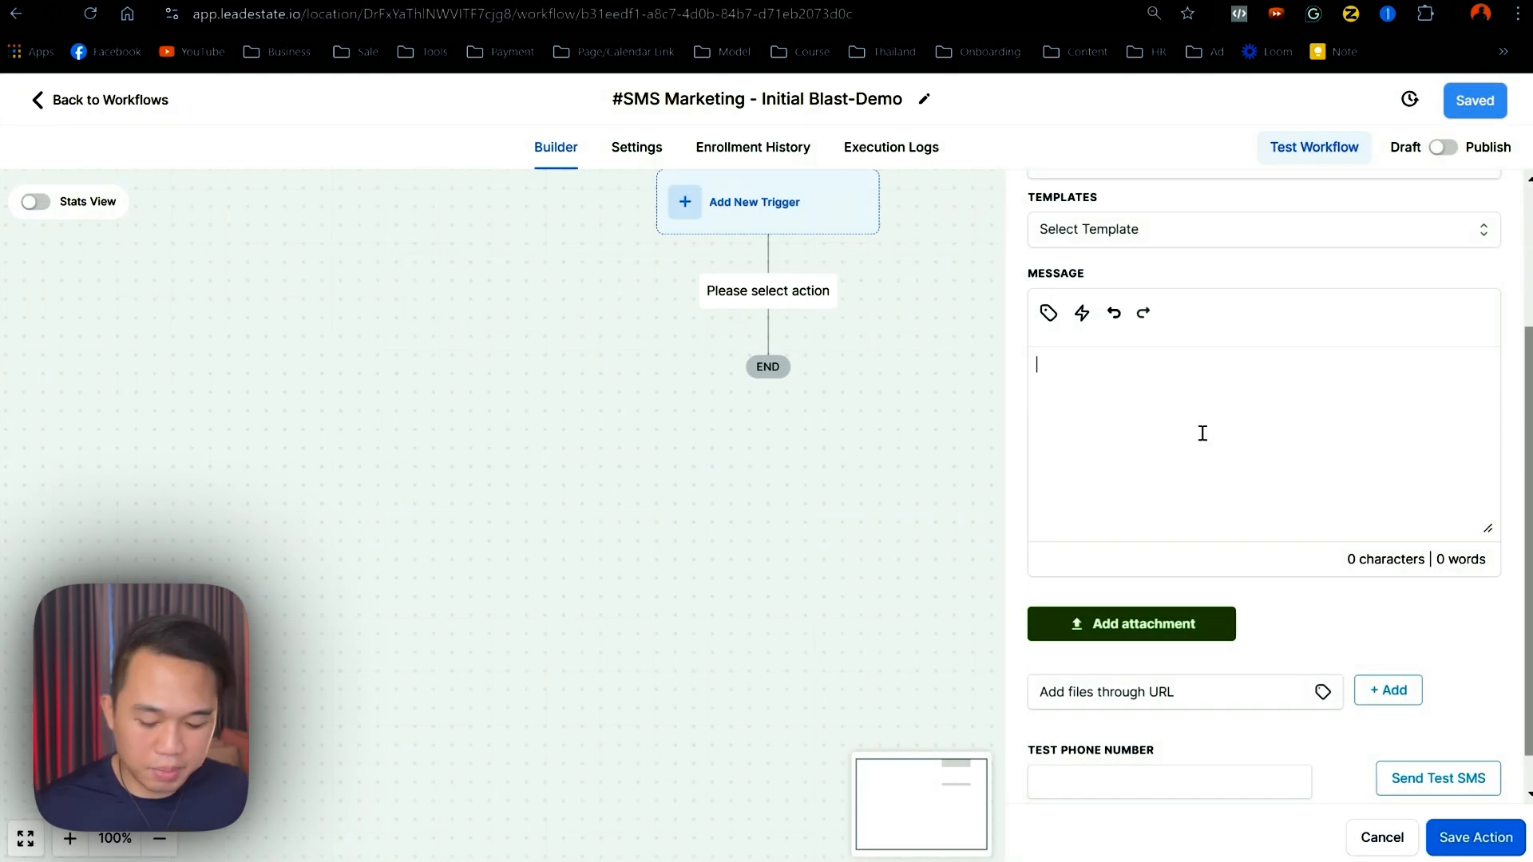
{"action": "key", "text": "ctrl+v"}
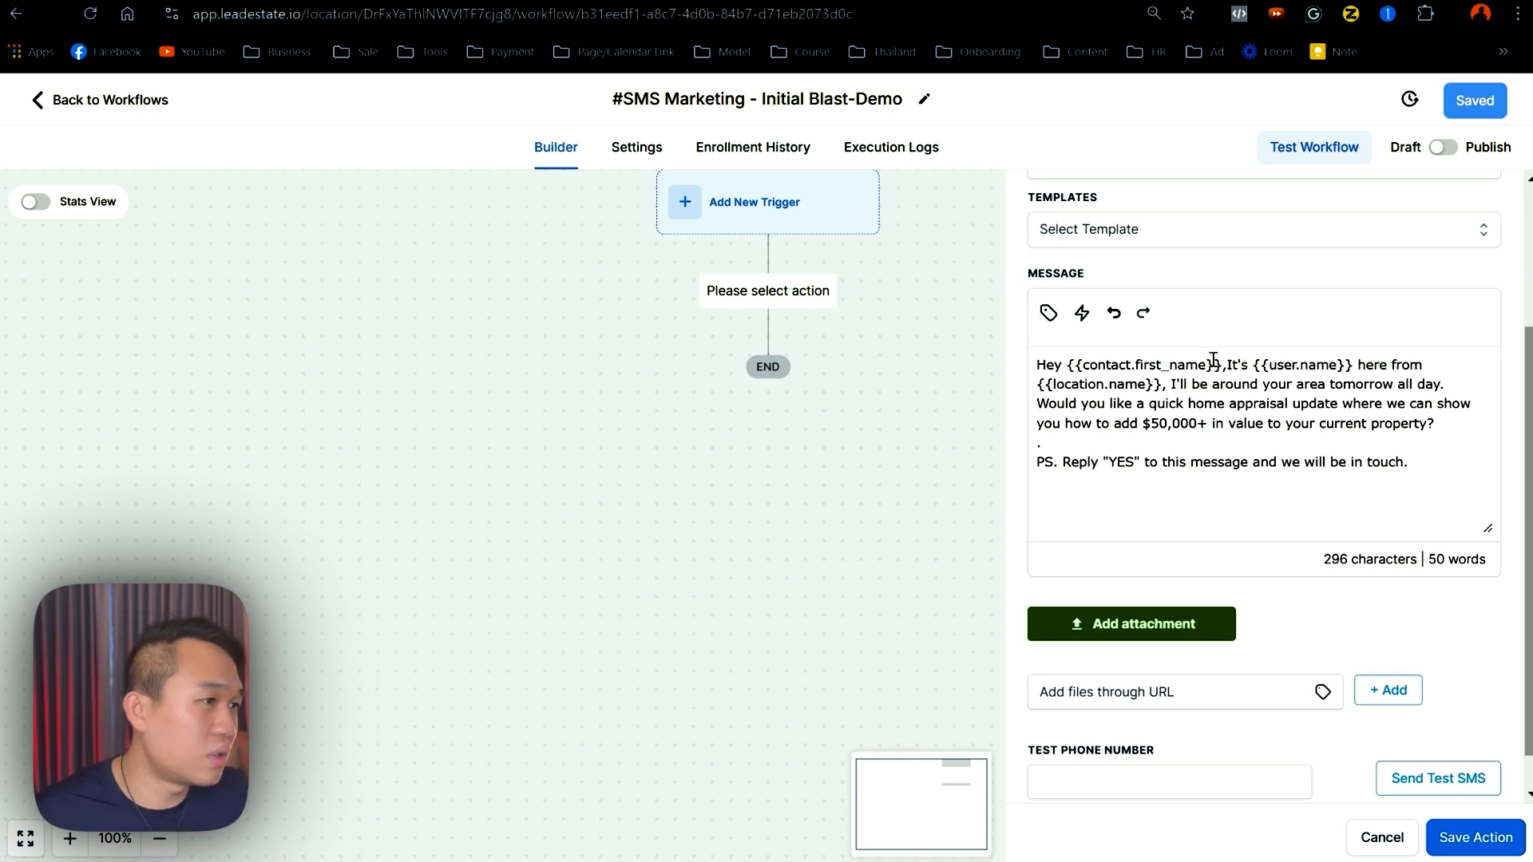
{"action": "left_click_drag", "start_coordinate": [1220, 364], "coordinate": [1074, 364]}
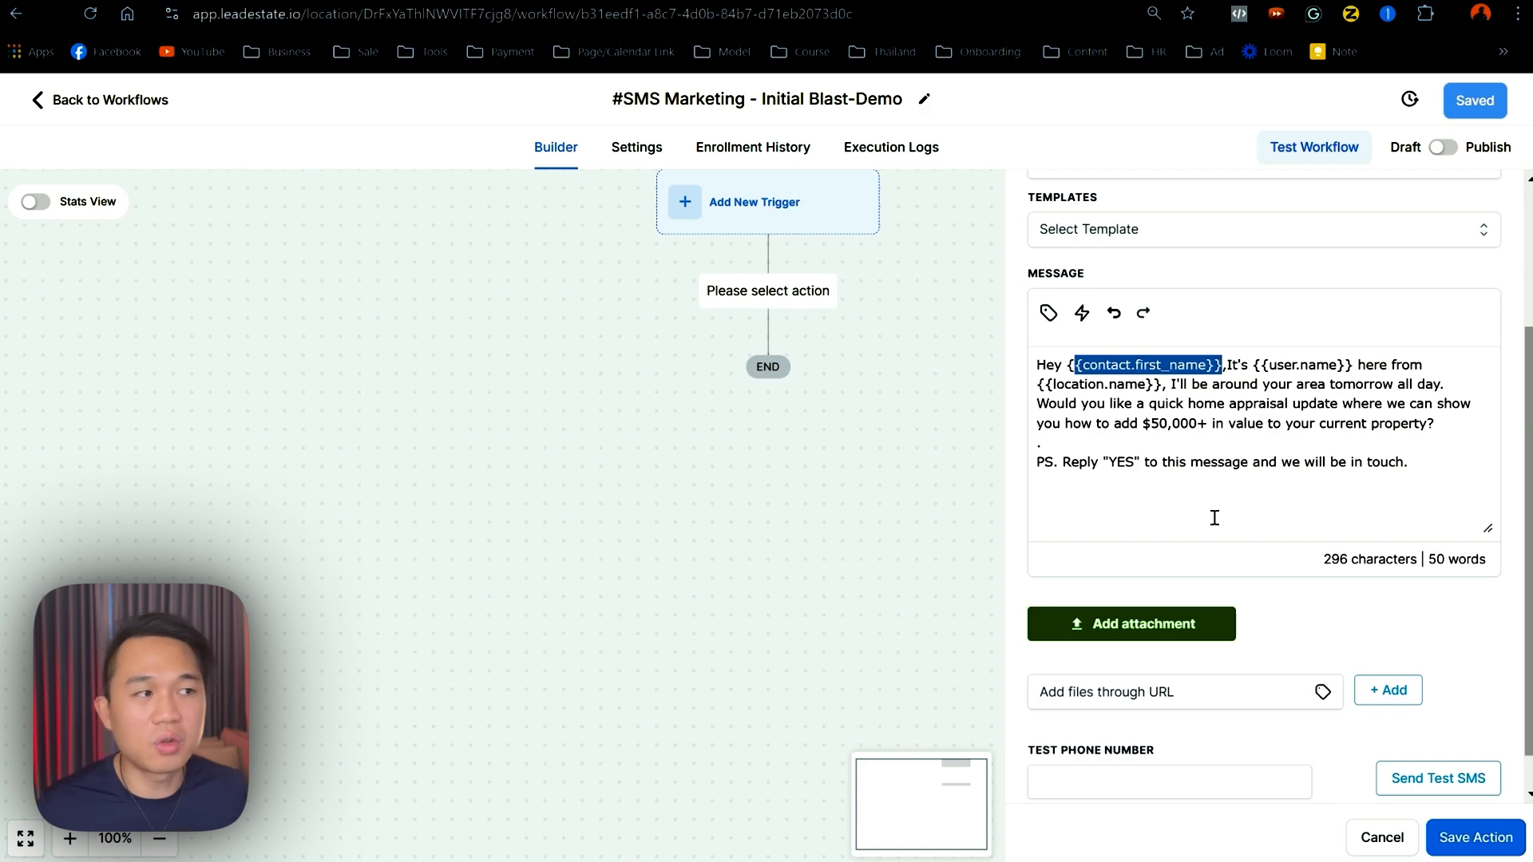
{"action": "left_click", "coordinate": [1258, 516]}
{"action": "left_click_drag", "start_coordinate": [1227, 368], "coordinate": [1066, 364]}
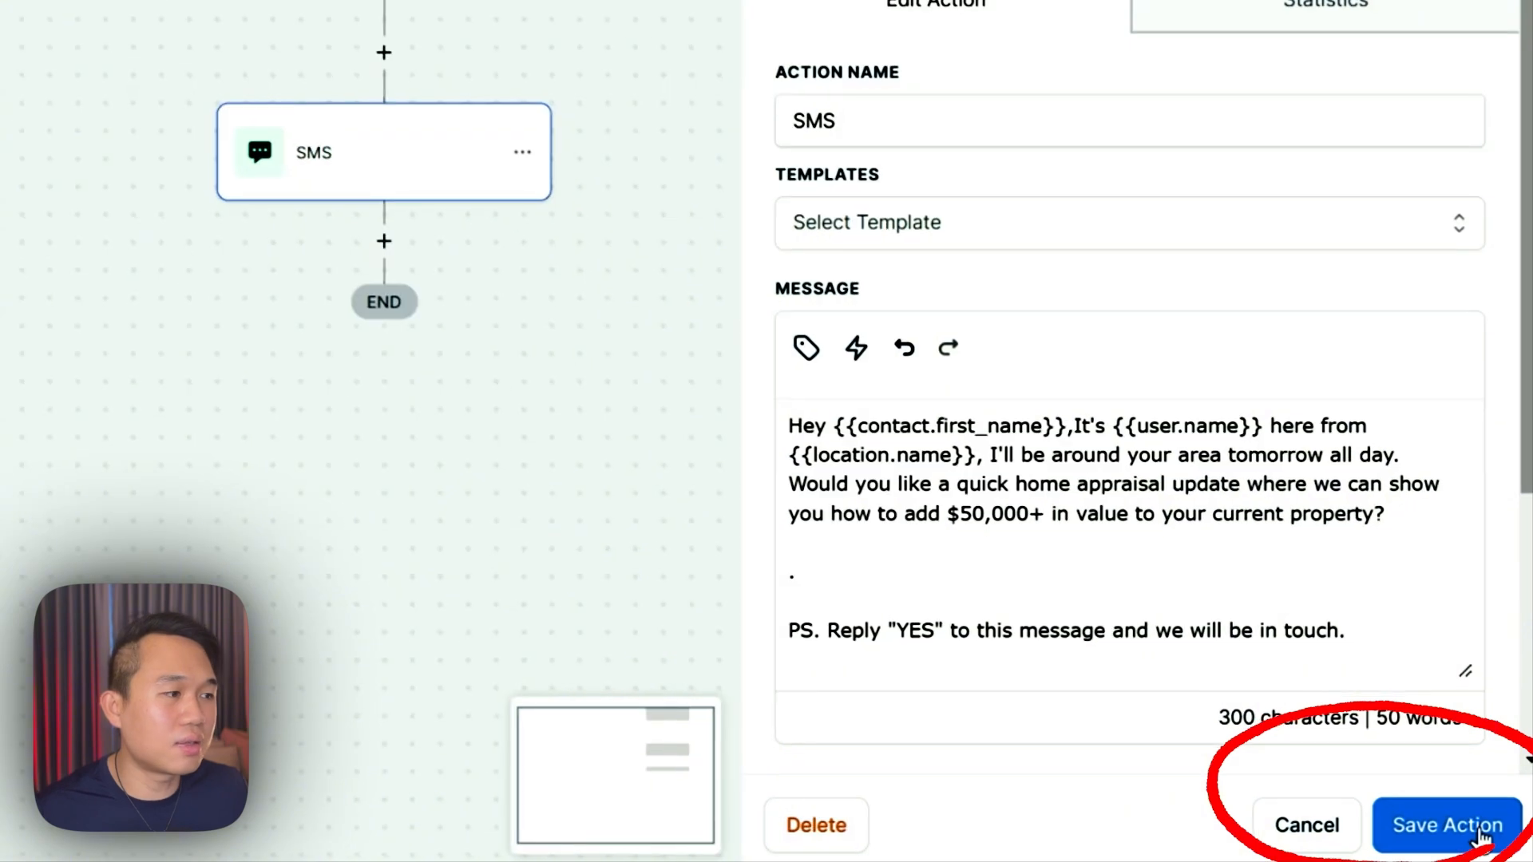
{"action": "left_click", "coordinate": [1475, 837]}
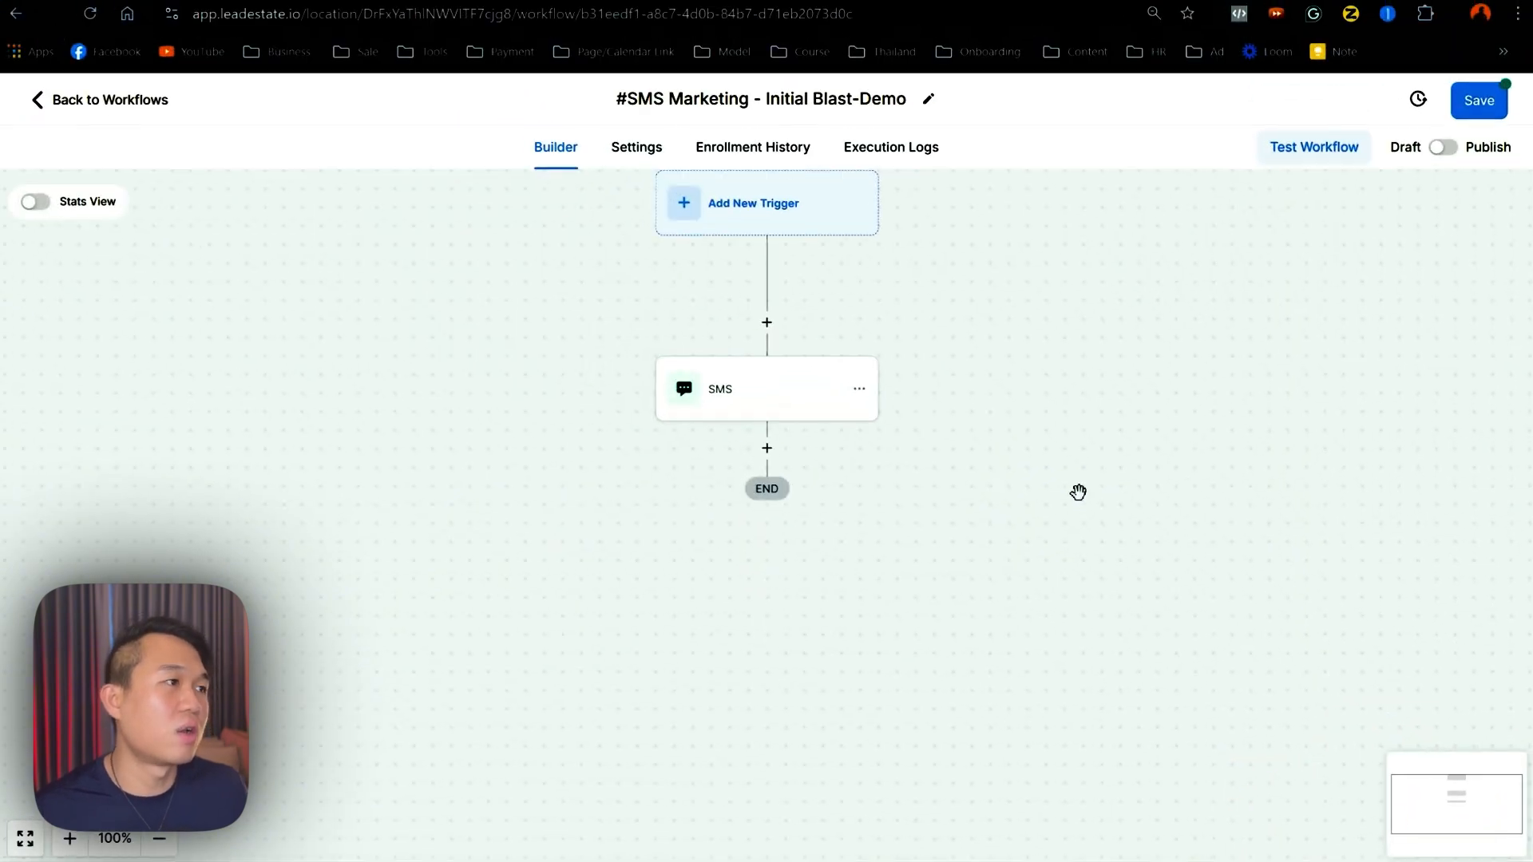
- Rename the SMS step to 'Initial SMS Blast' and save it
{"action": "left_click_drag", "start_coordinate": [1078, 492], "coordinate": [1017, 343]}
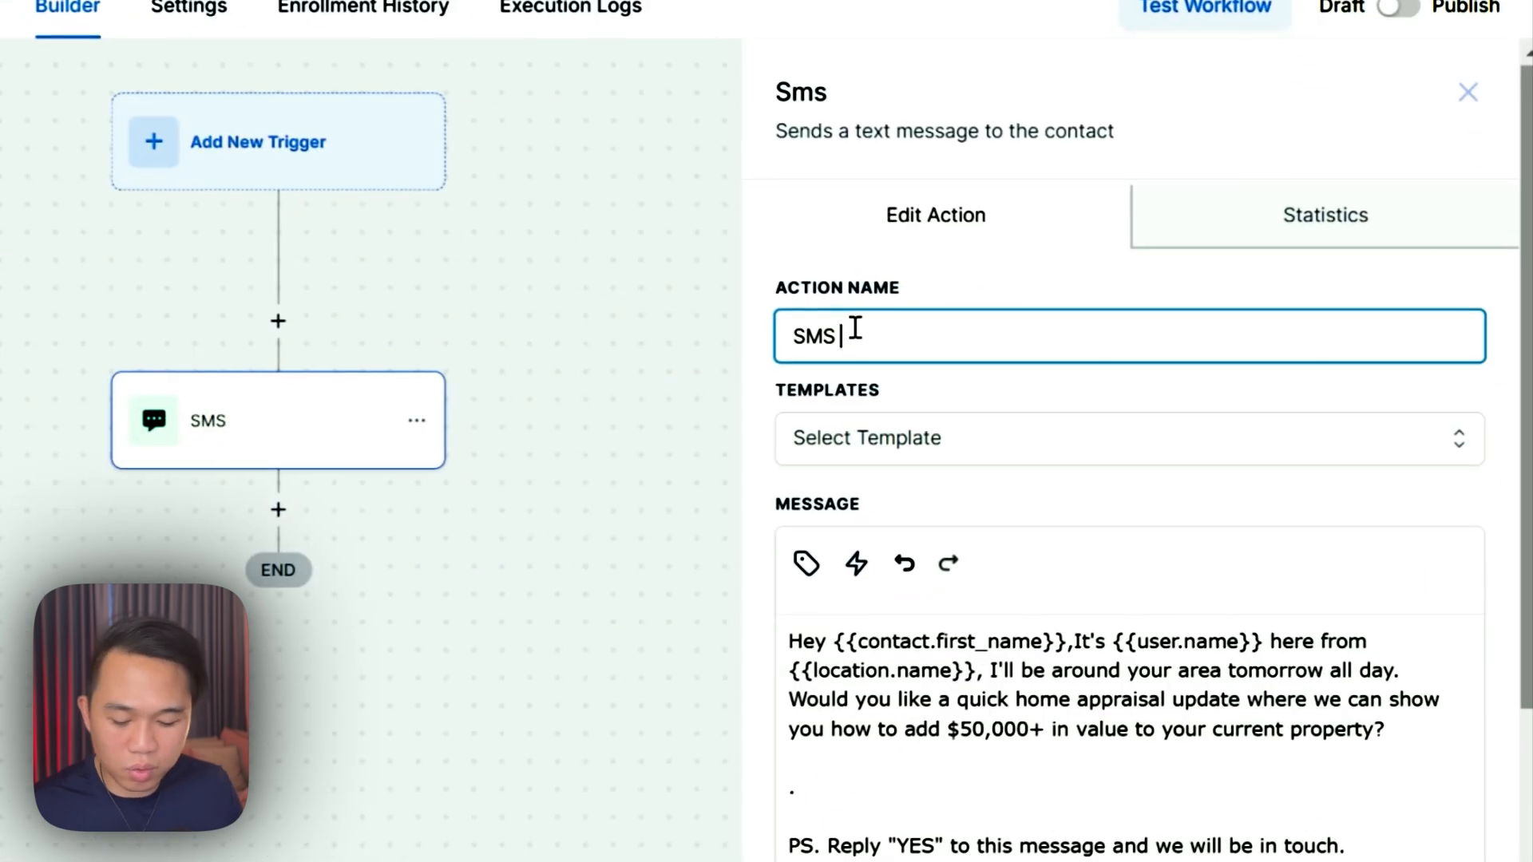
{"action": "type", "text": "Blast"}
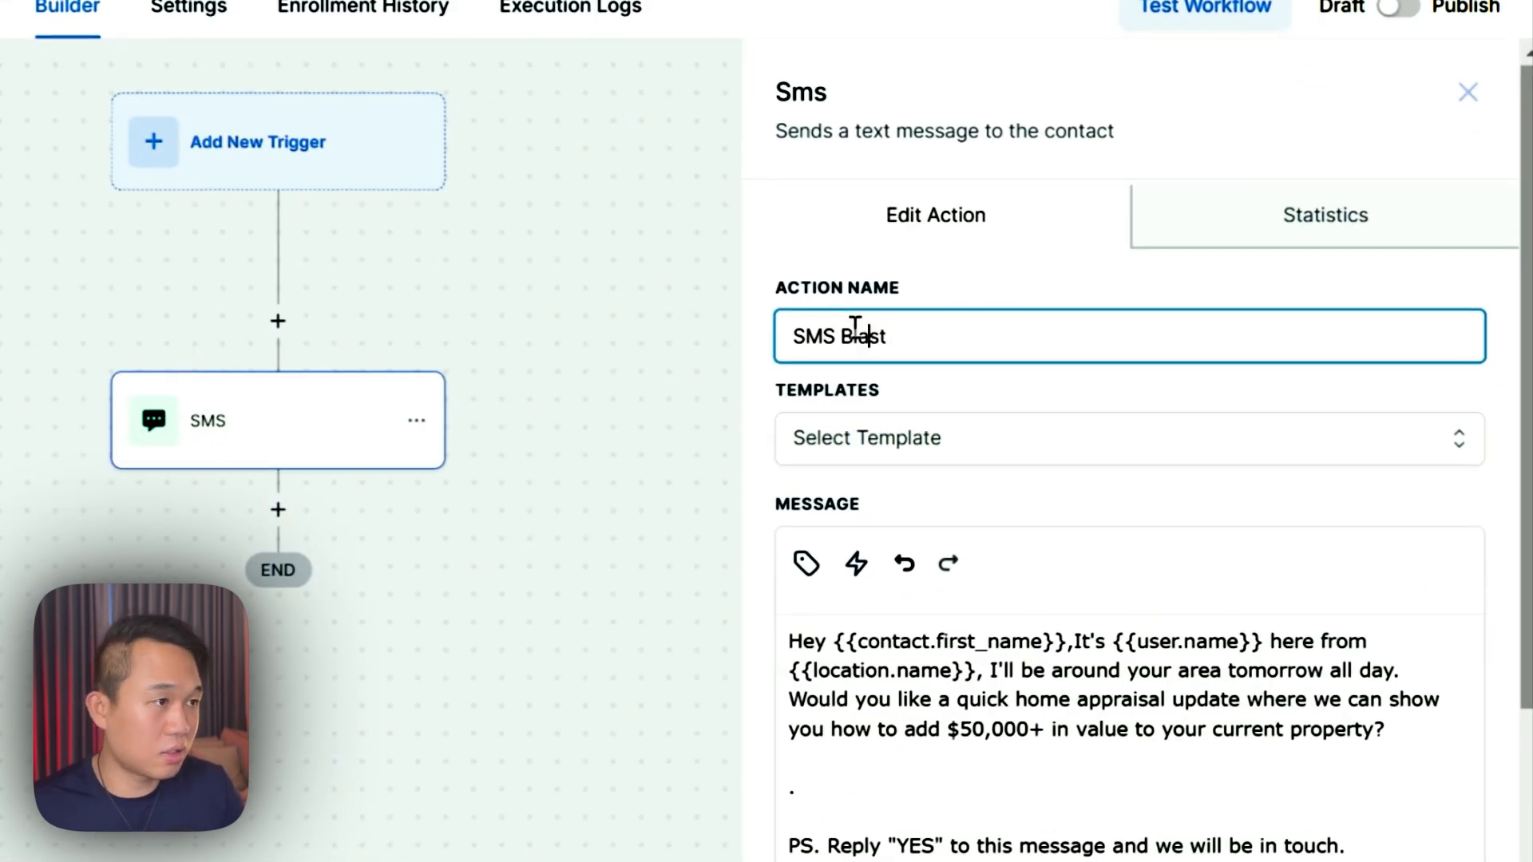
{"action": "type", "text": "Int"}
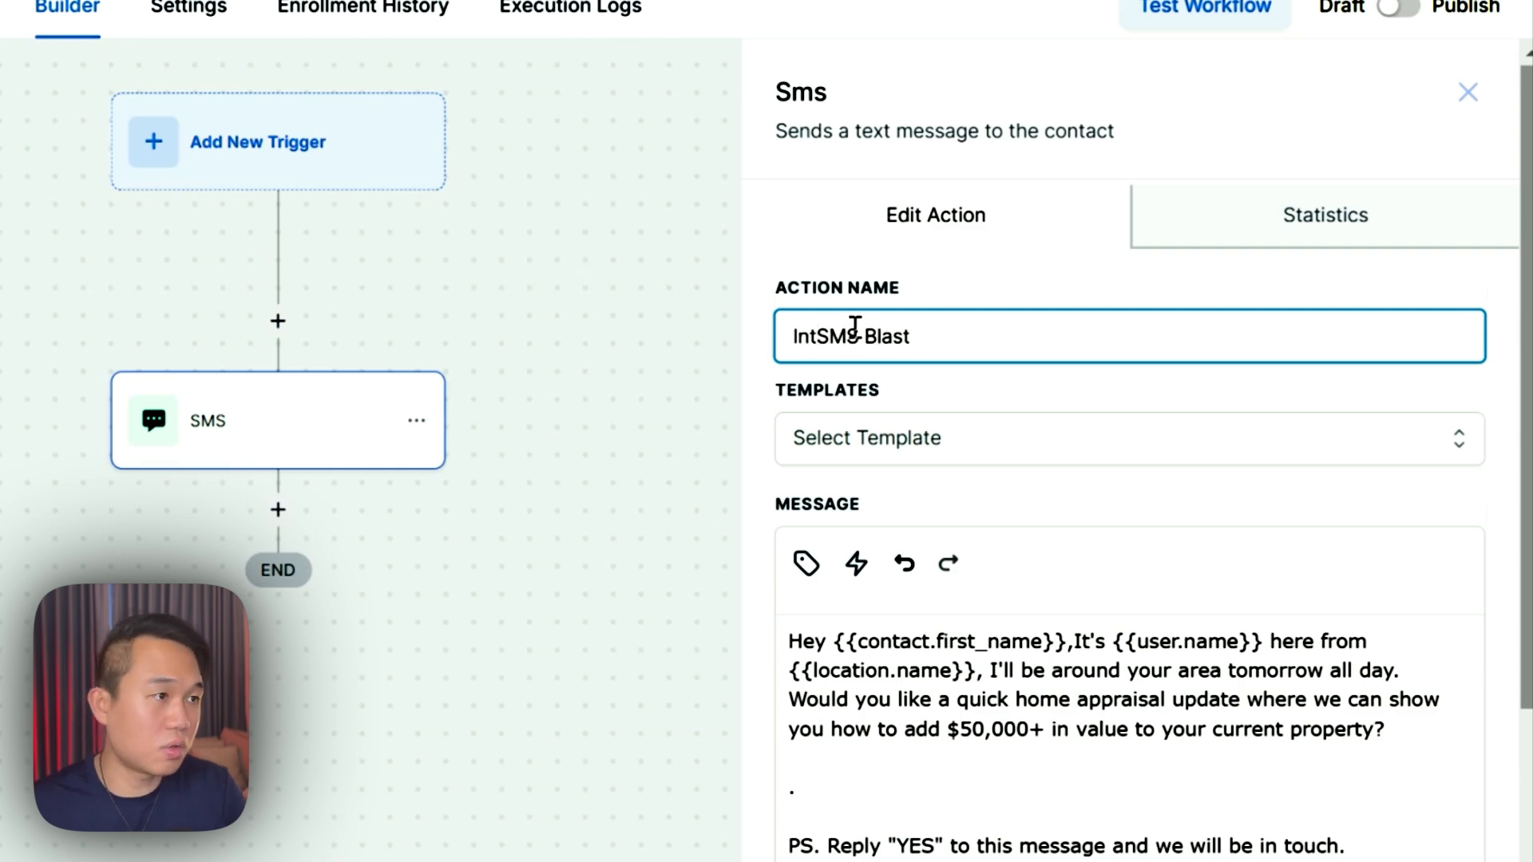
{"action": "key", "text": "BackSpace"}
{"action": "type", "text": "itial"}
{"action": "left_click", "coordinate": [1467, 824]}
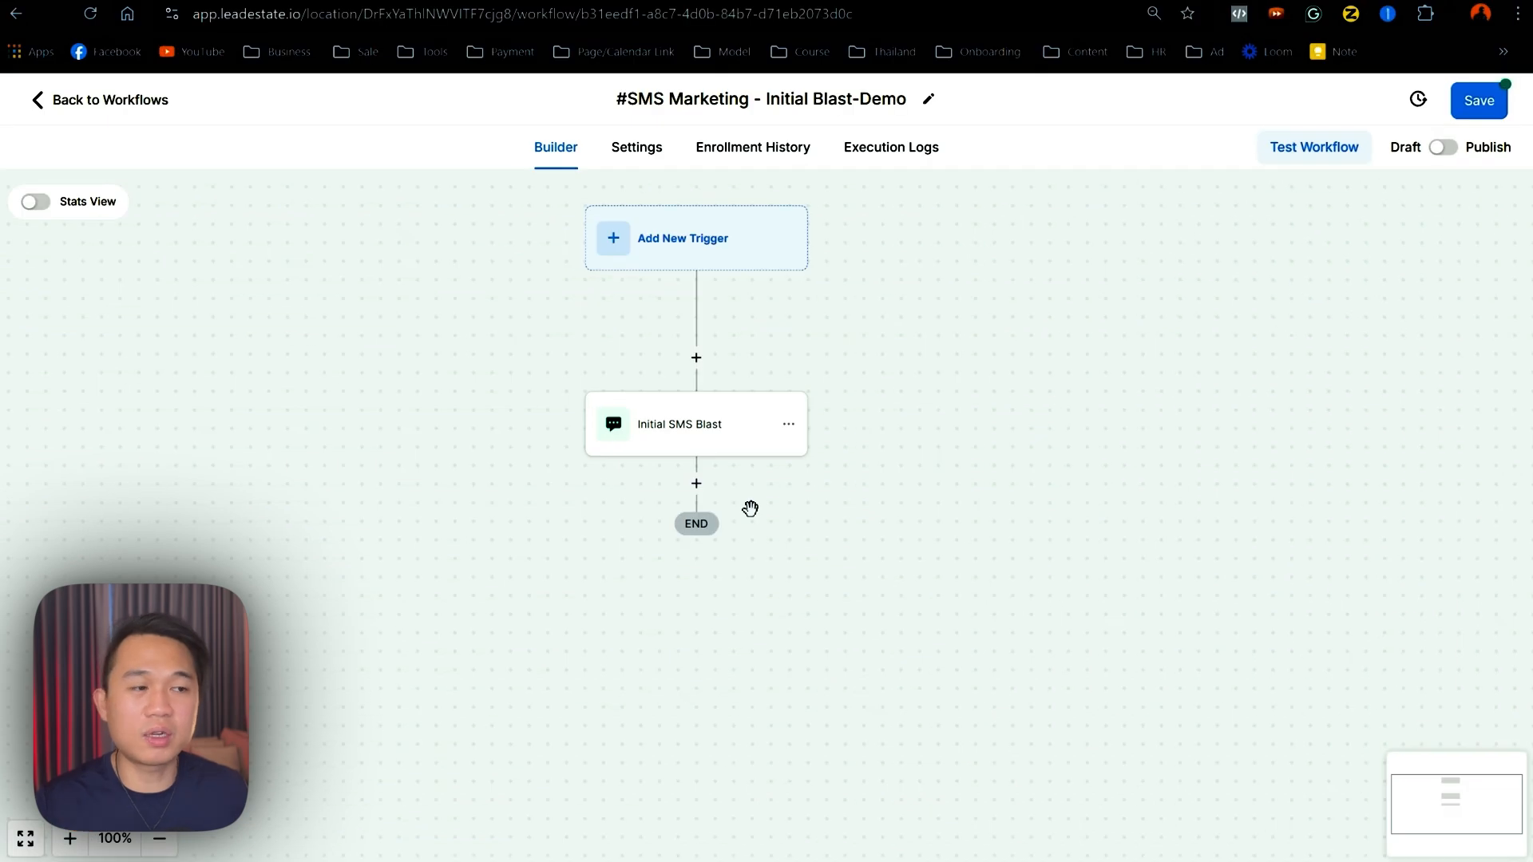
- Add a Wait step after Initial SMS Blast that waits for a Contact Reply to that message
{"action": "left_click", "coordinate": [696, 485]}
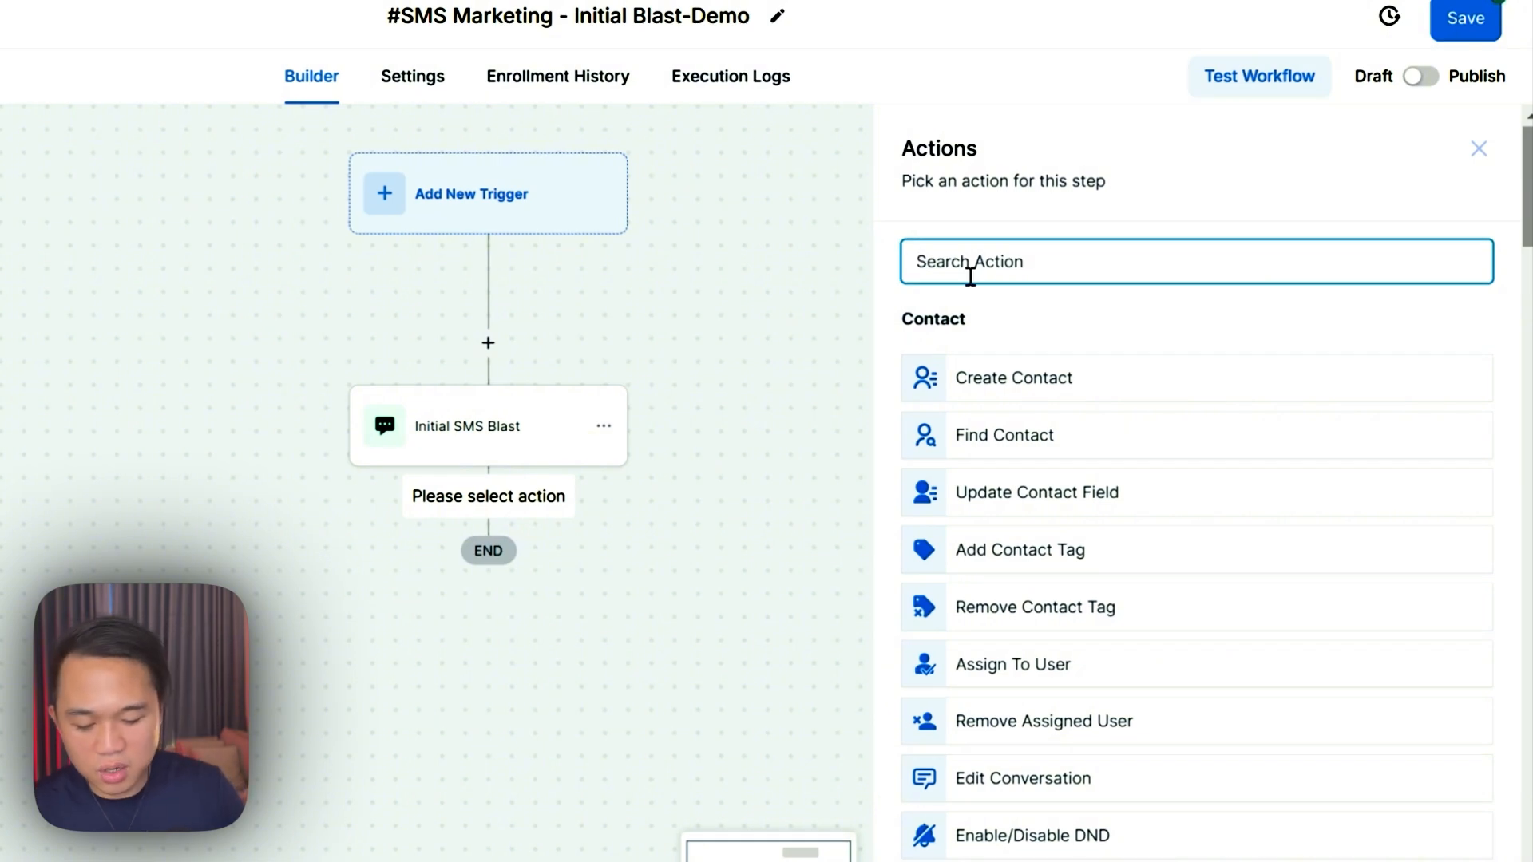
{"action": "type", "text": "wai"}
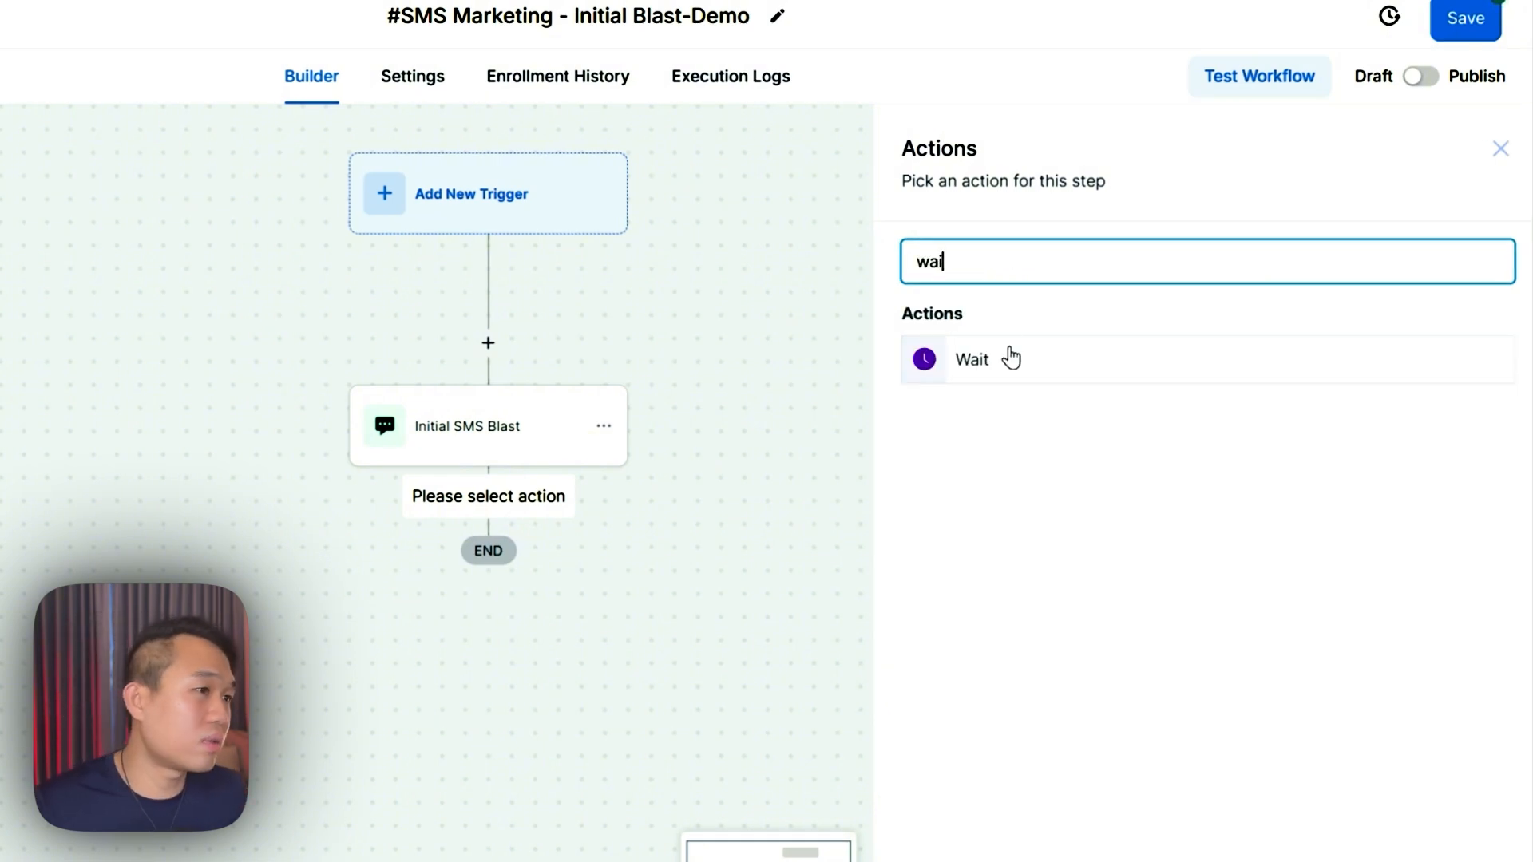
{"action": "left_click", "coordinate": [1010, 361]}
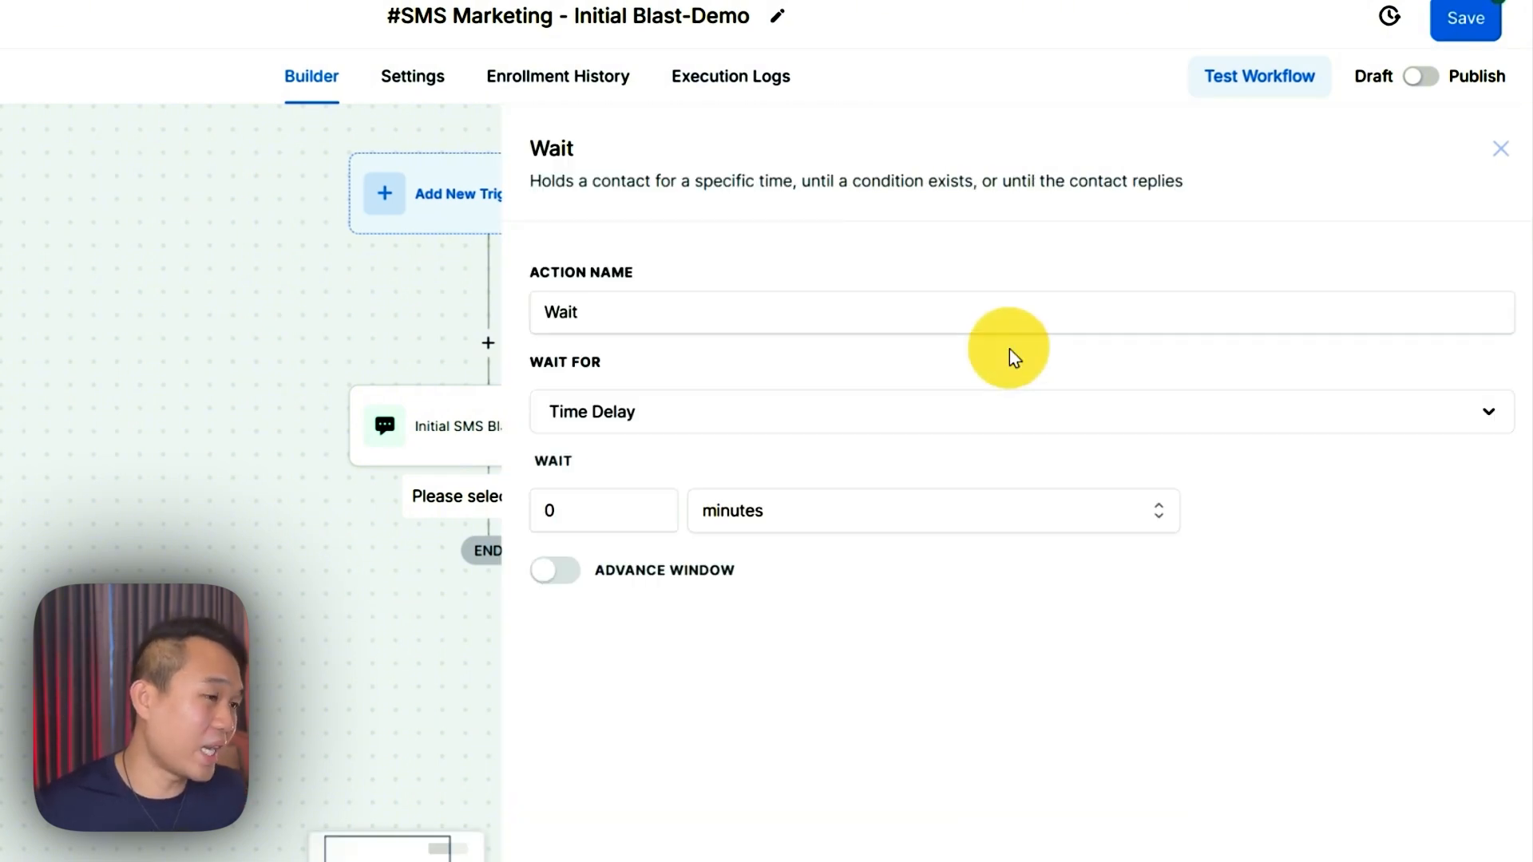
{"action": "left_click", "coordinate": [1118, 424]}
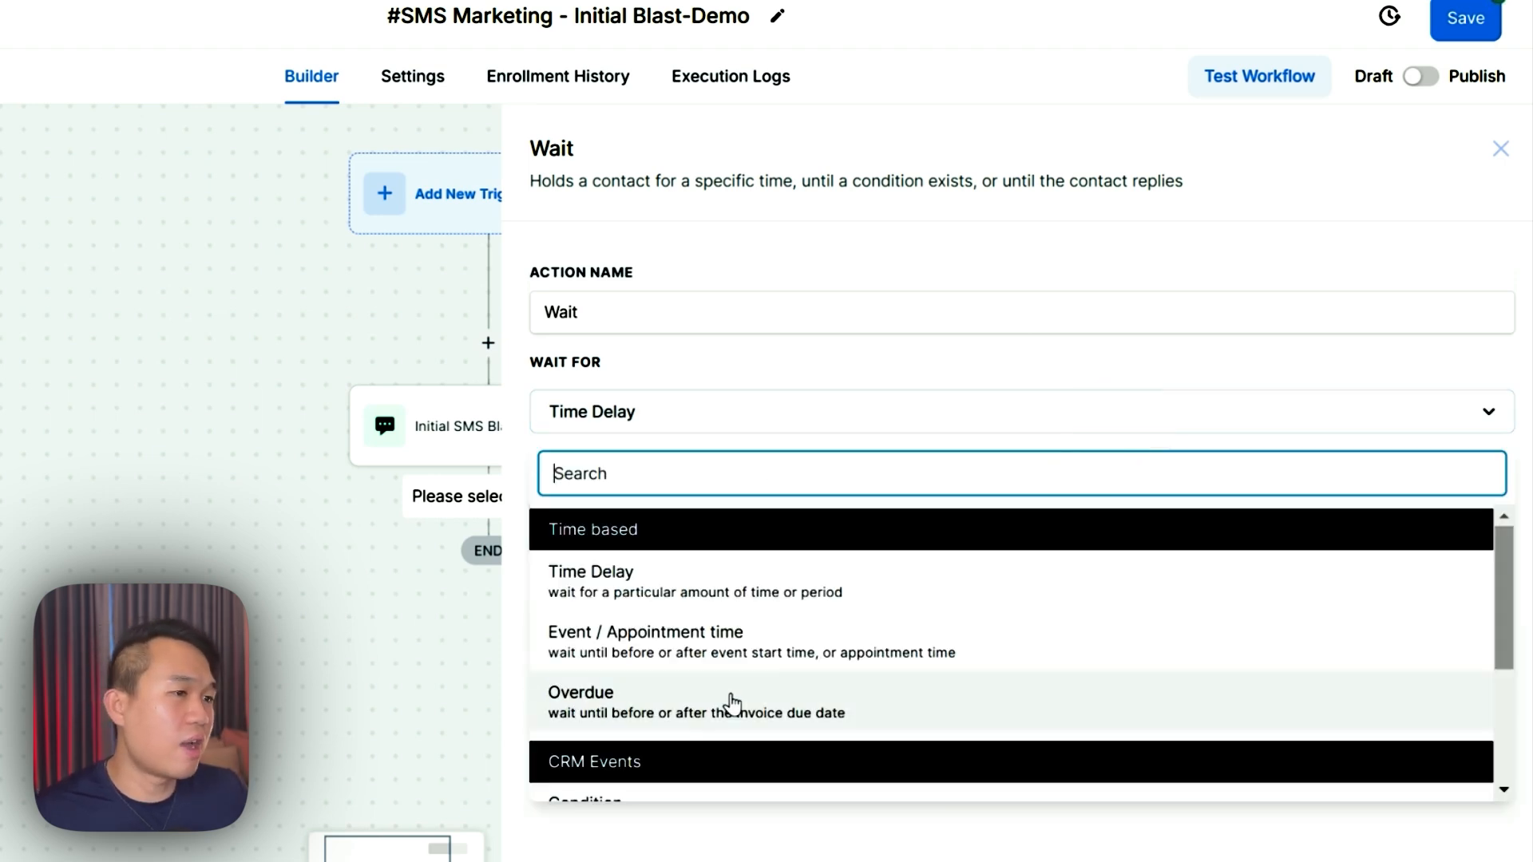
{"action": "scroll", "coordinate": [723, 690], "scroll_direction": "down", "scroll_amount": 3}
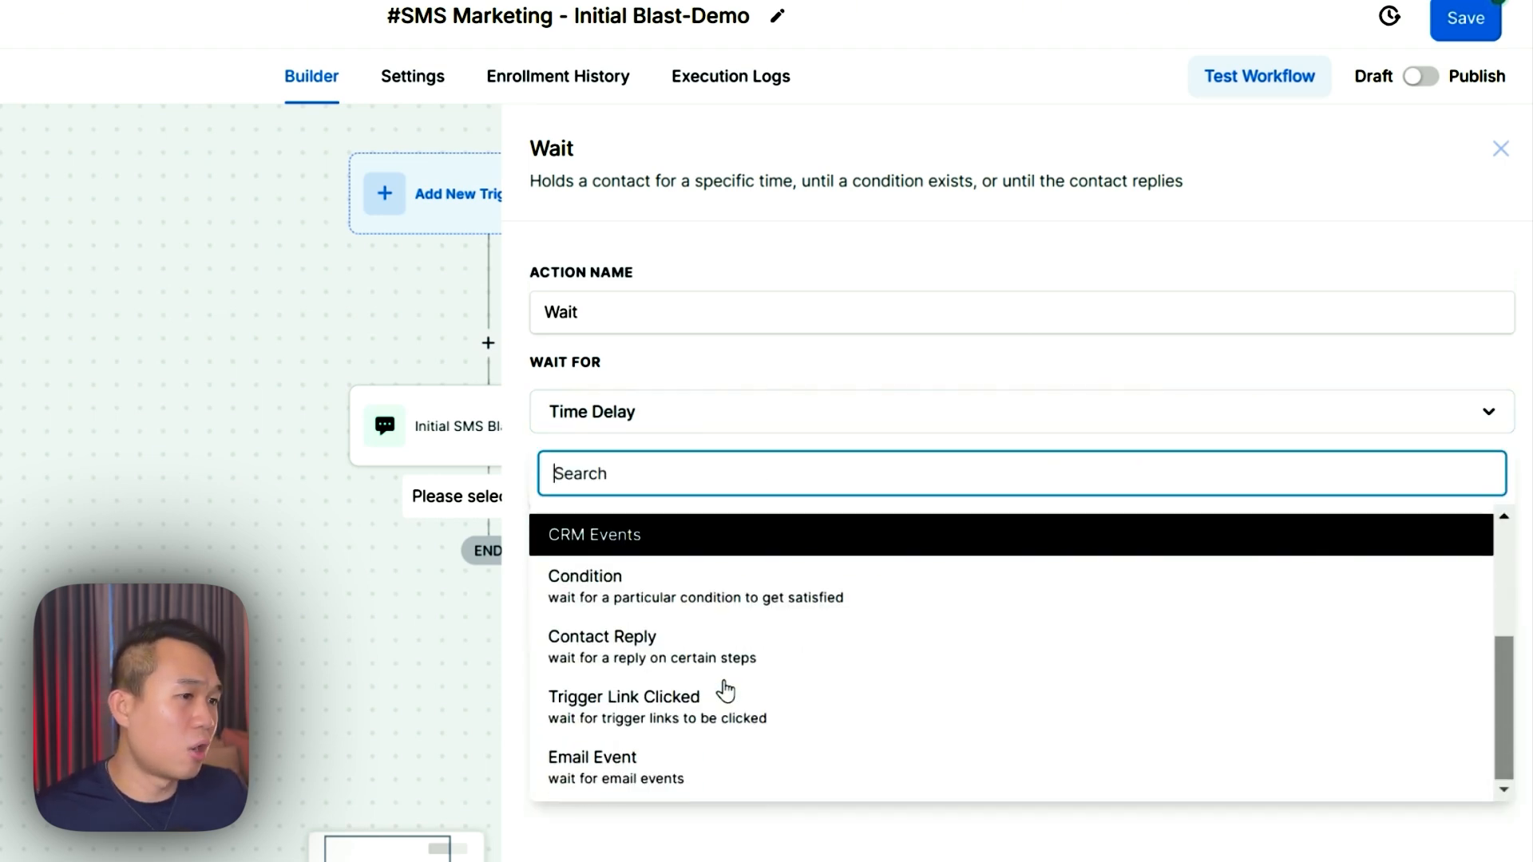
{"action": "left_click", "coordinate": [641, 651]}
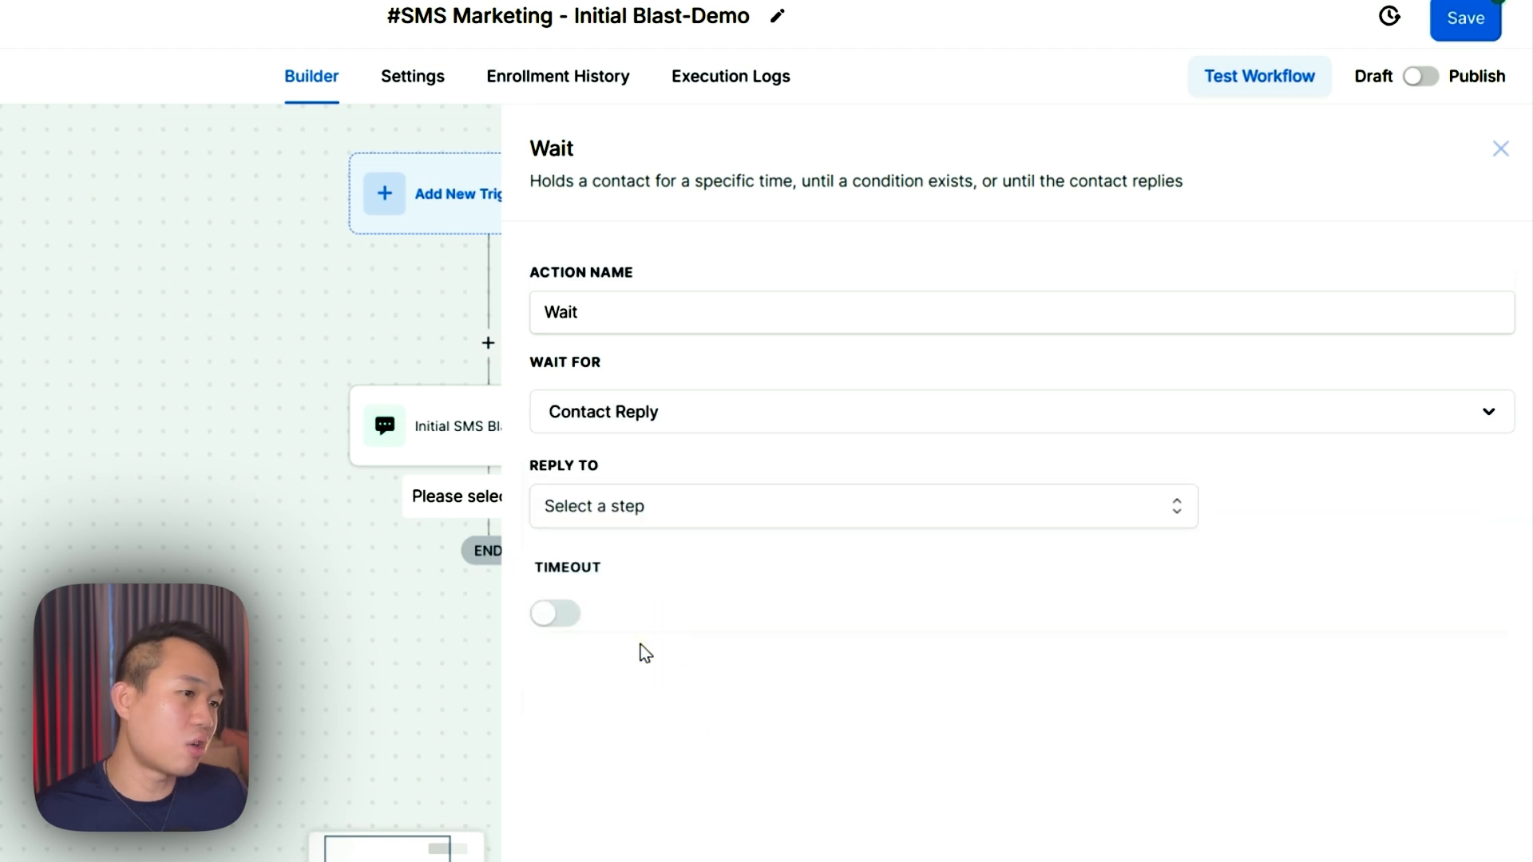
{"action": "left_click", "coordinate": [659, 520]}
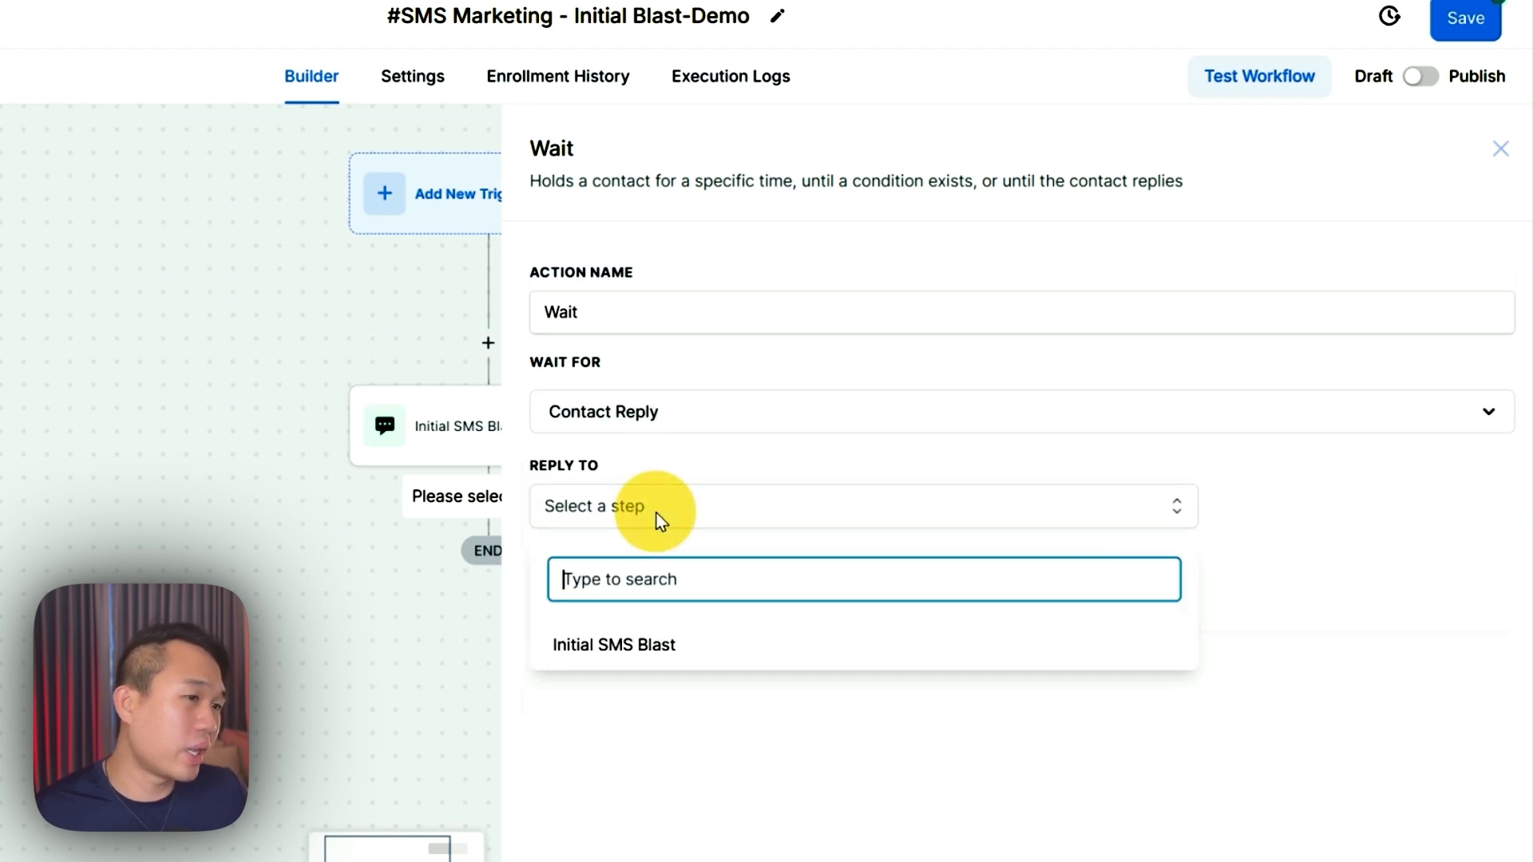
{"action": "left_click", "coordinate": [600, 659]}
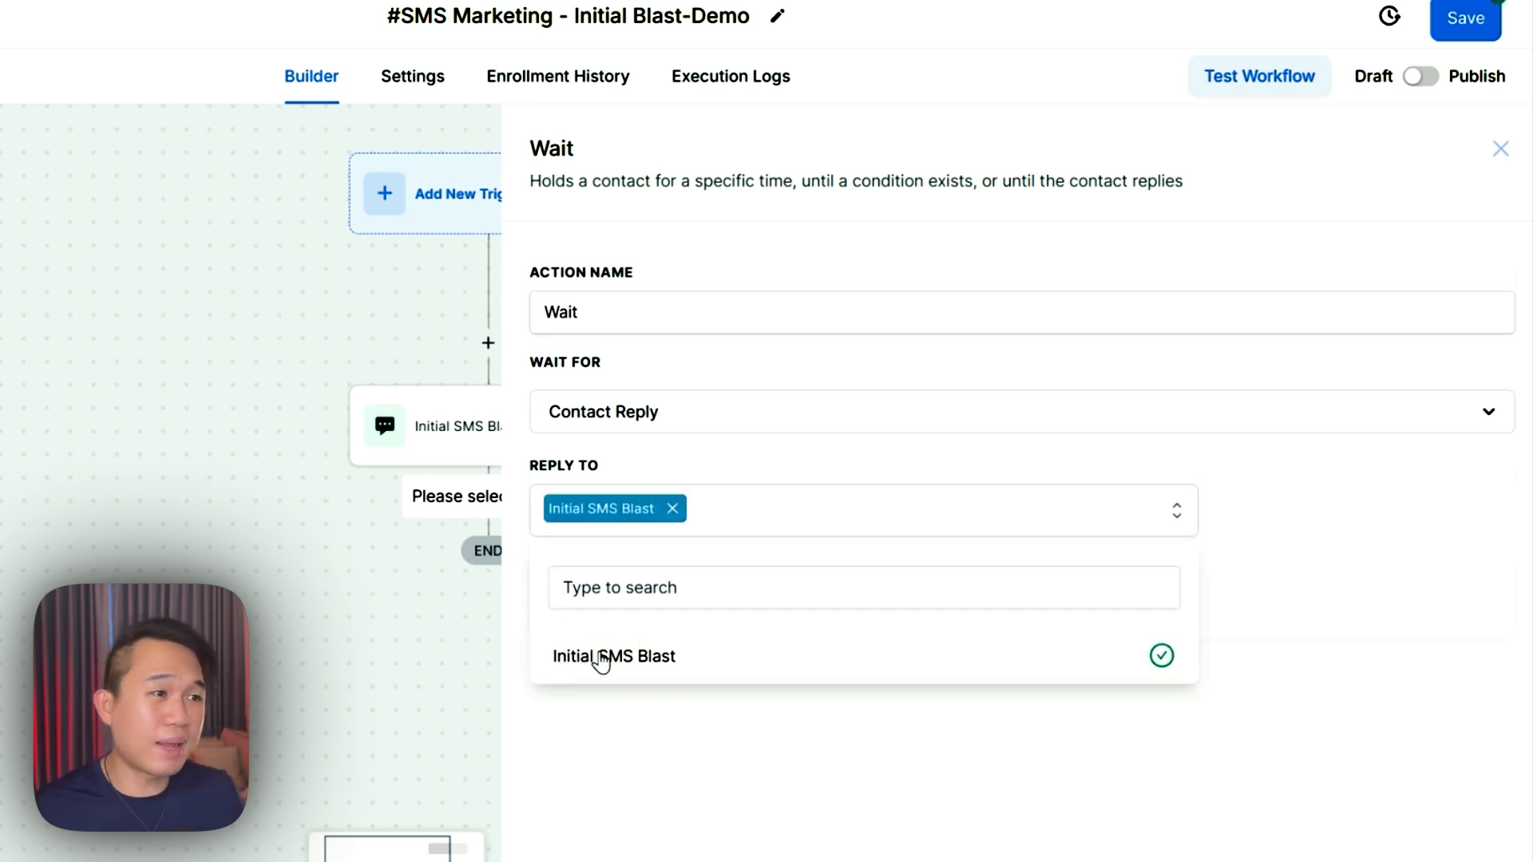
- Name the step 'Wait for Reply', enable a 1-day timeout, and save it
{"action": "left_click", "coordinate": [607, 319]}
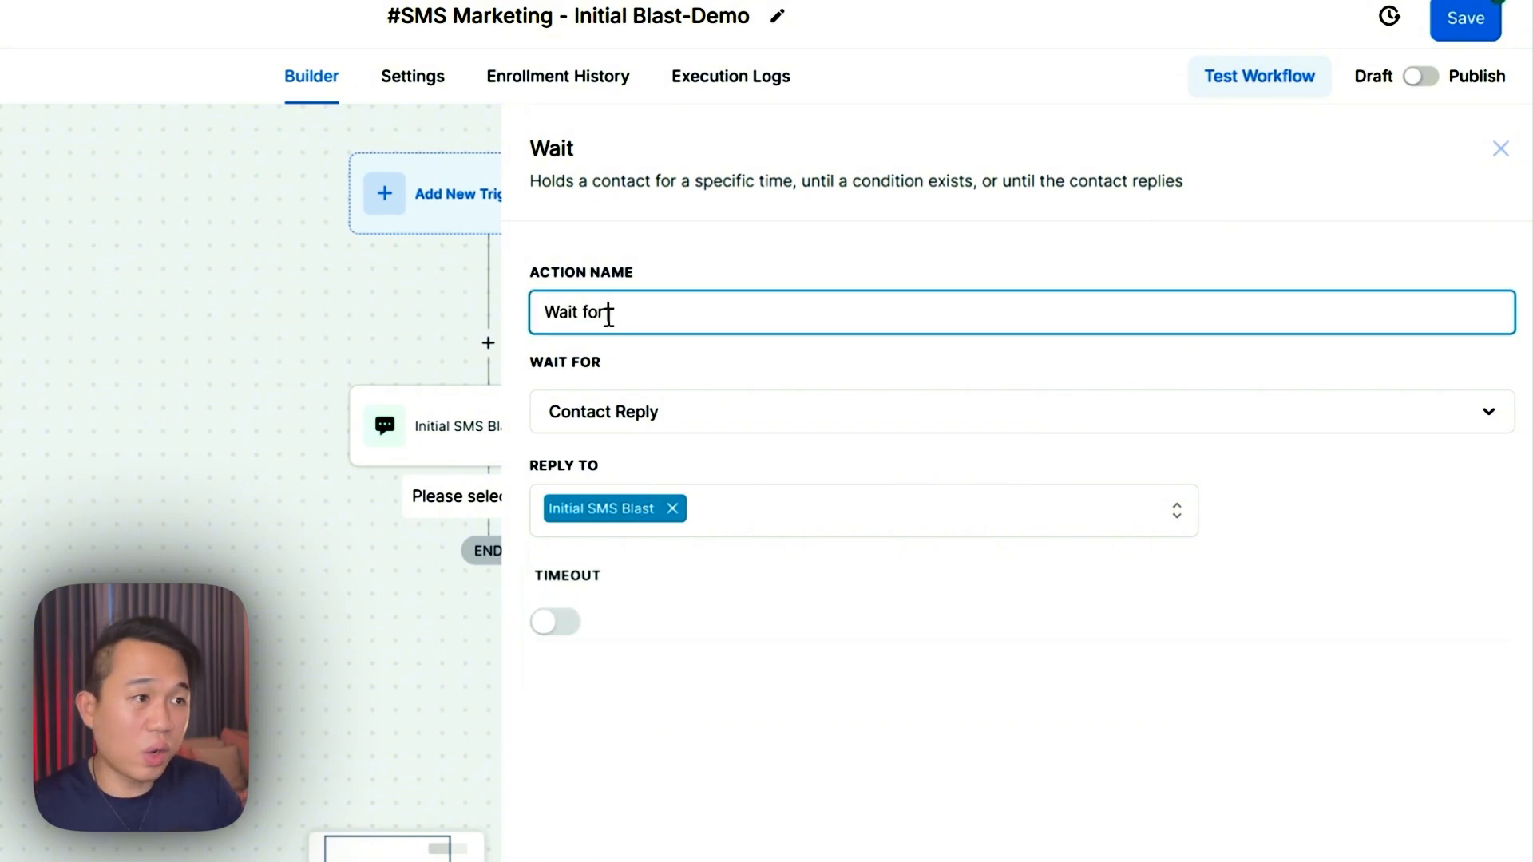
{"action": "key", "text": "BackSpace"}
{"action": "key", "text": "BackSpace"}
{"action": "key", "text": "BackSpace"}
{"action": "key", "text": "BackSpace"}
{"action": "key", "text": "BackSpace"}
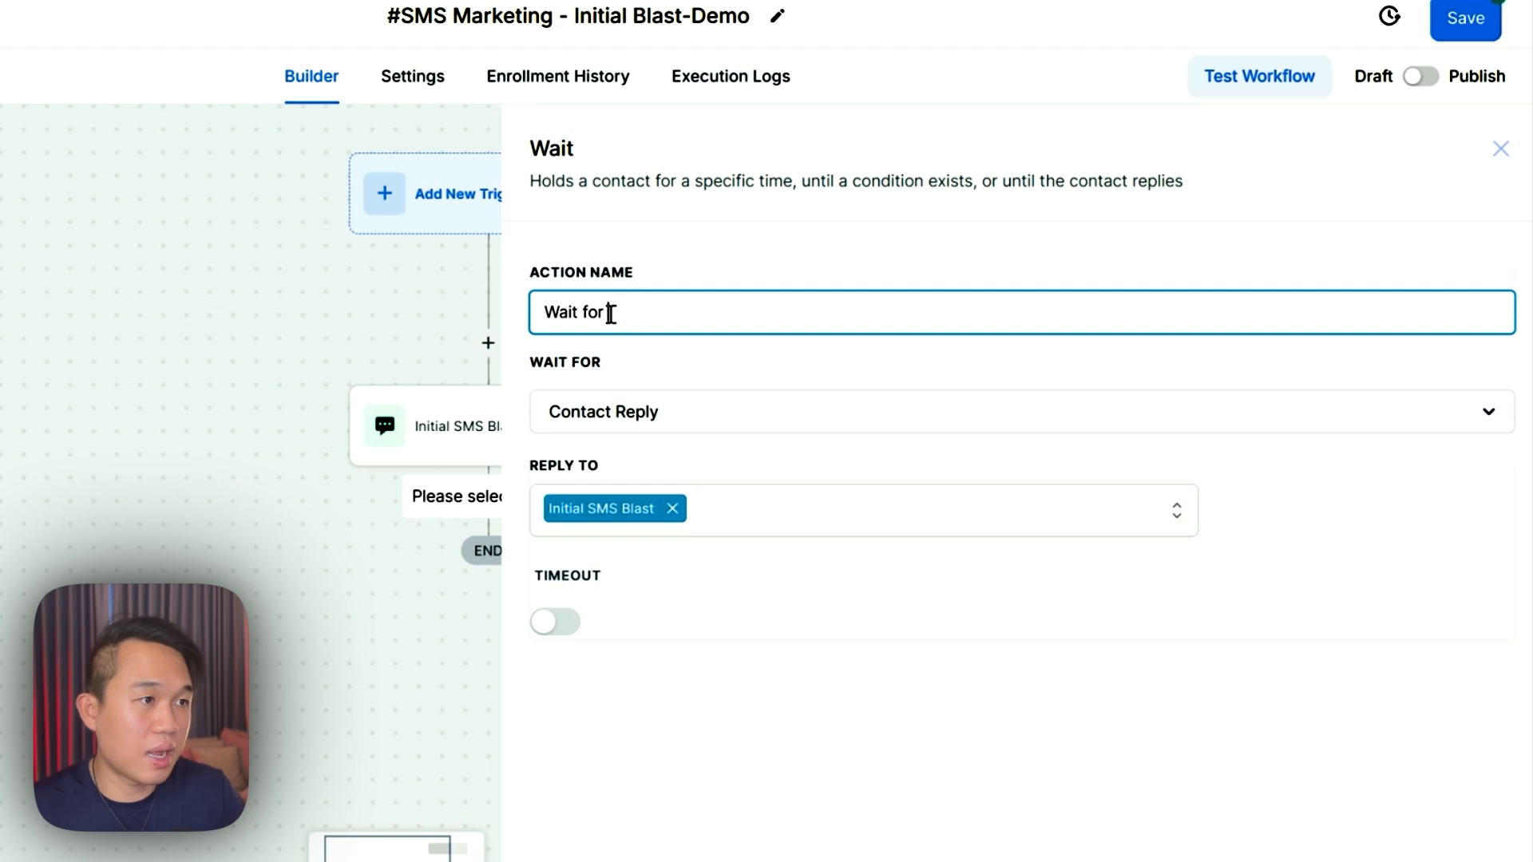
{"action": "type", "text": "Reply"}
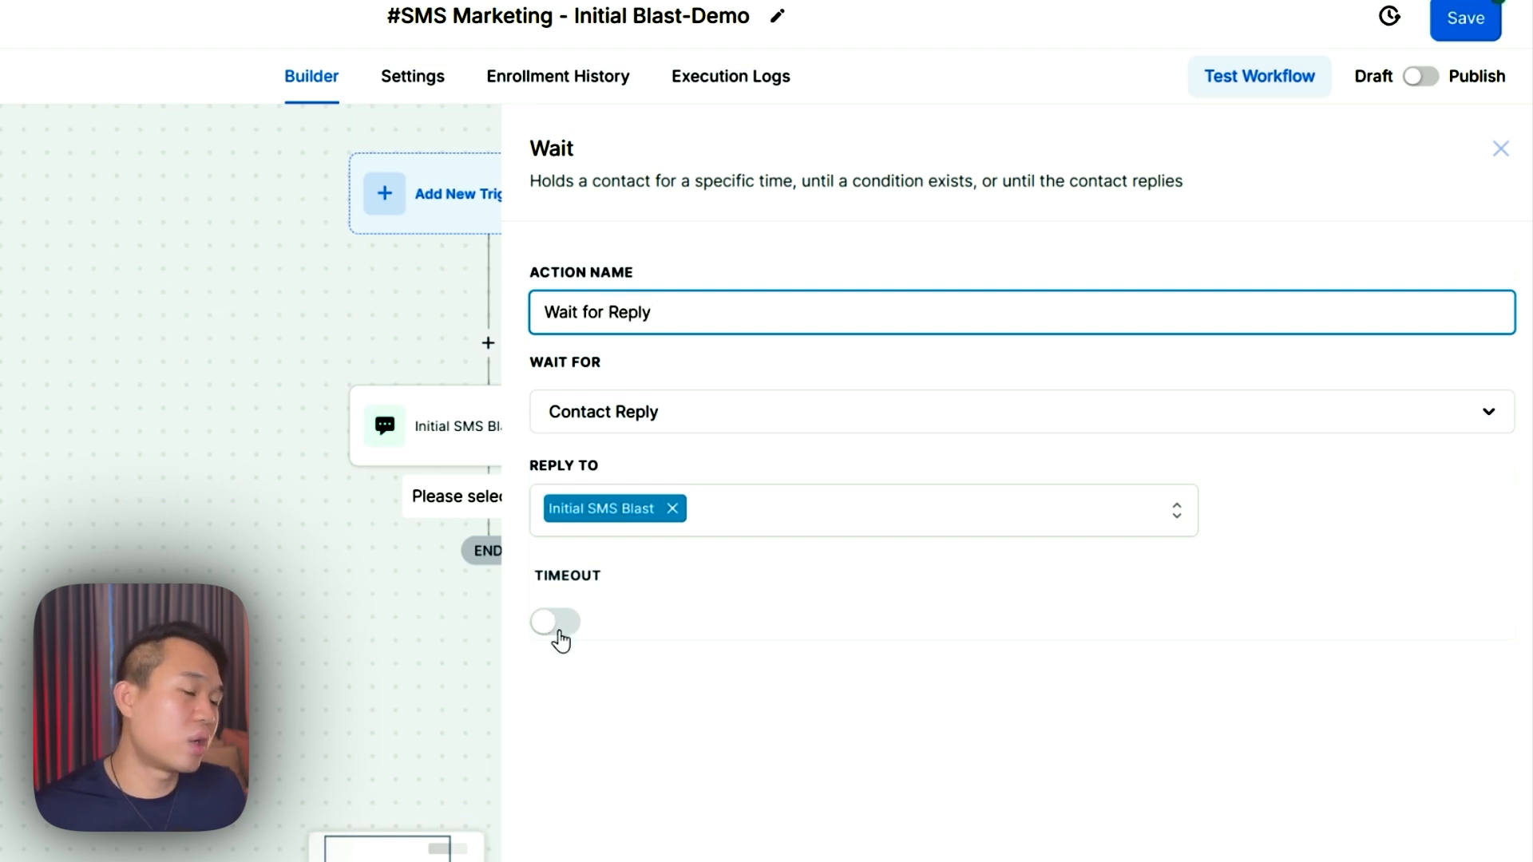
{"action": "left_click", "coordinate": [557, 625]}
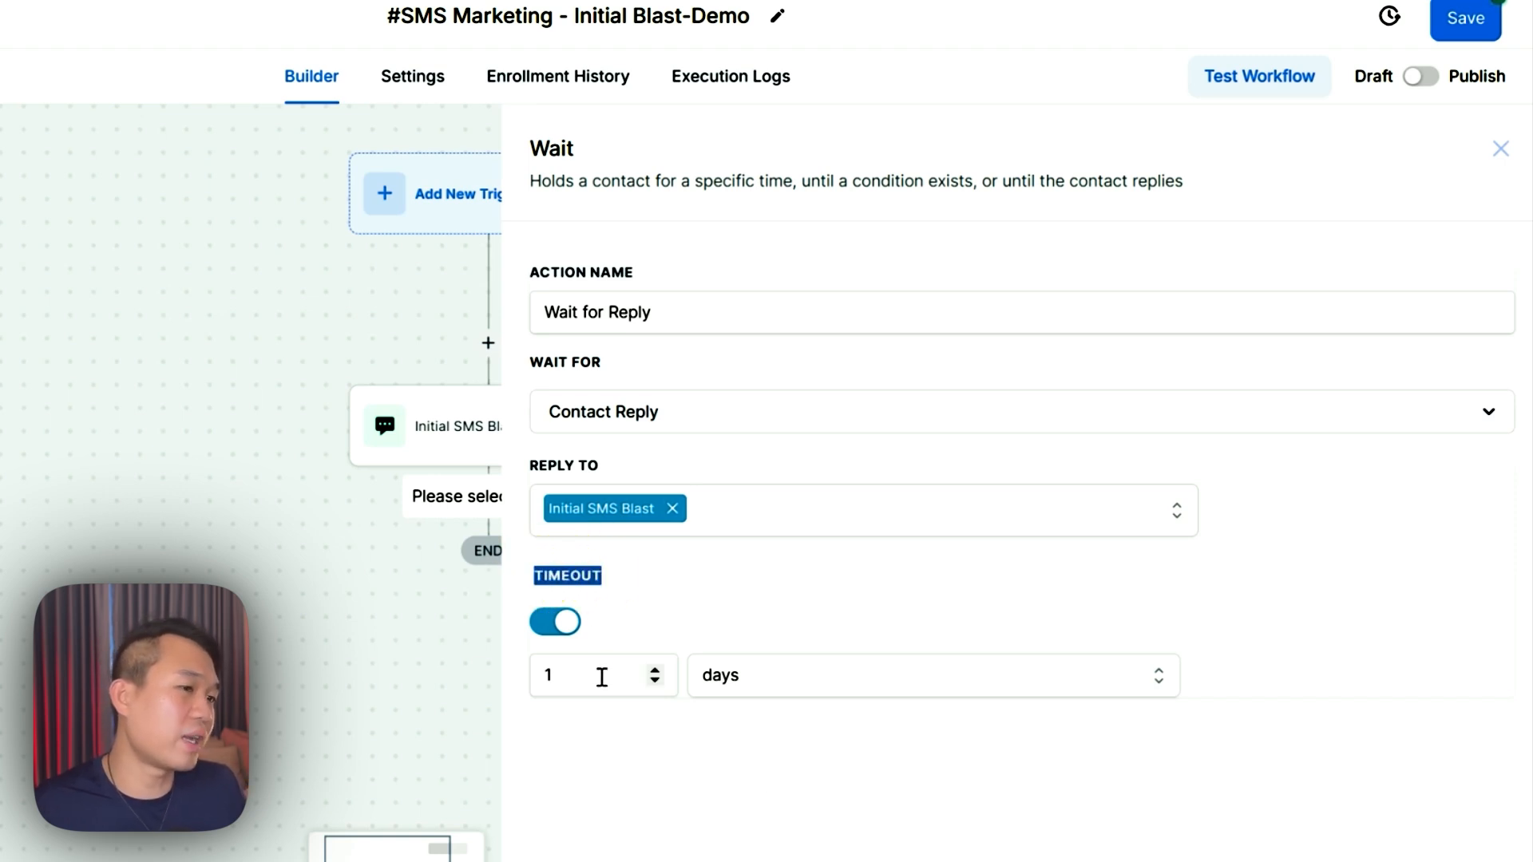
{"action": "left_click_drag", "start_coordinate": [585, 677], "coordinate": [527, 675]}
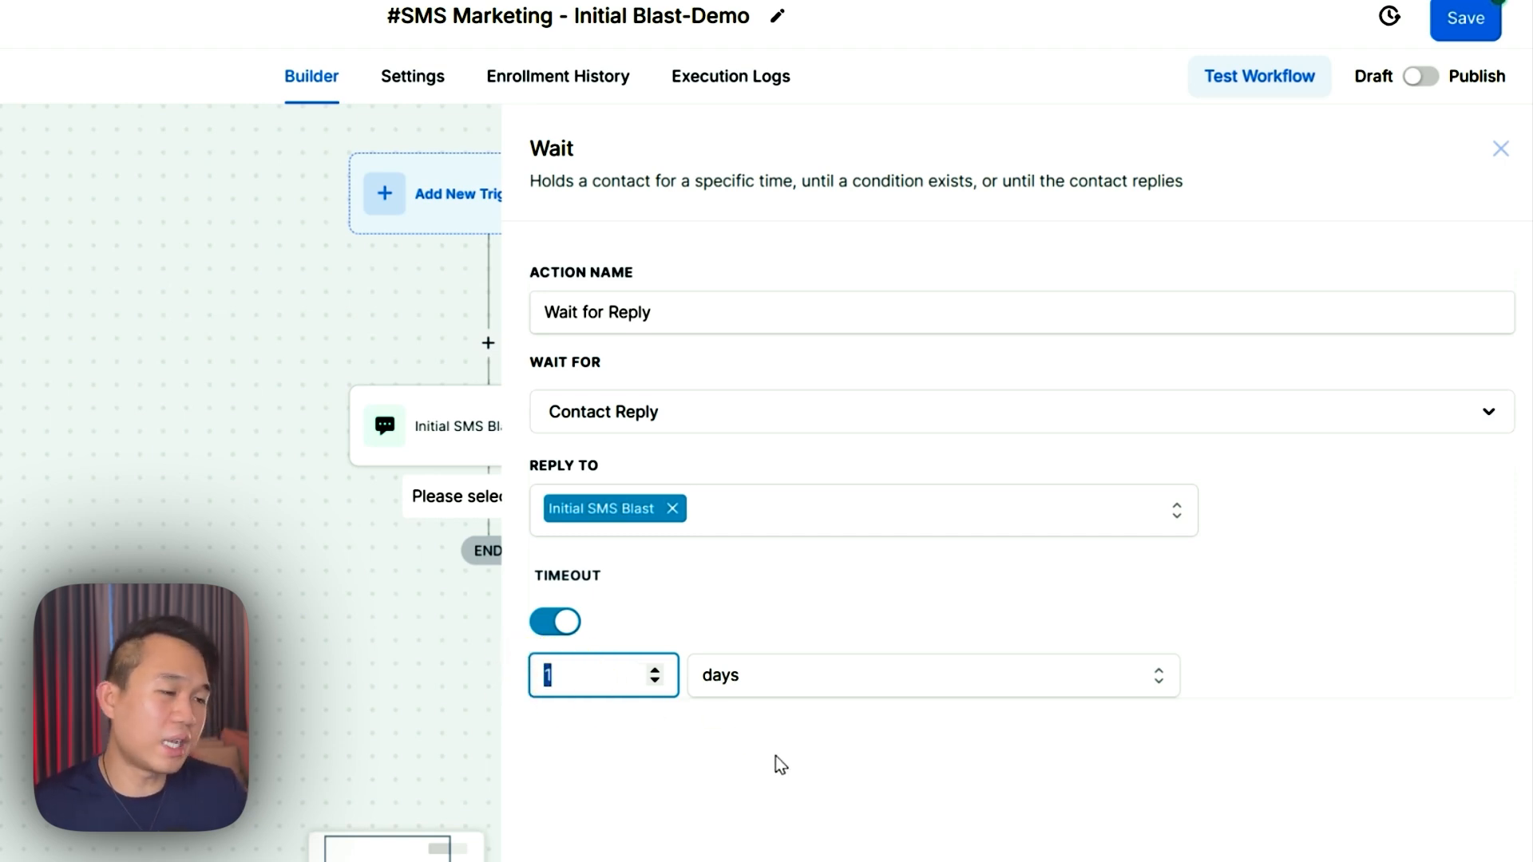
{"action": "left_click", "coordinate": [623, 761]}
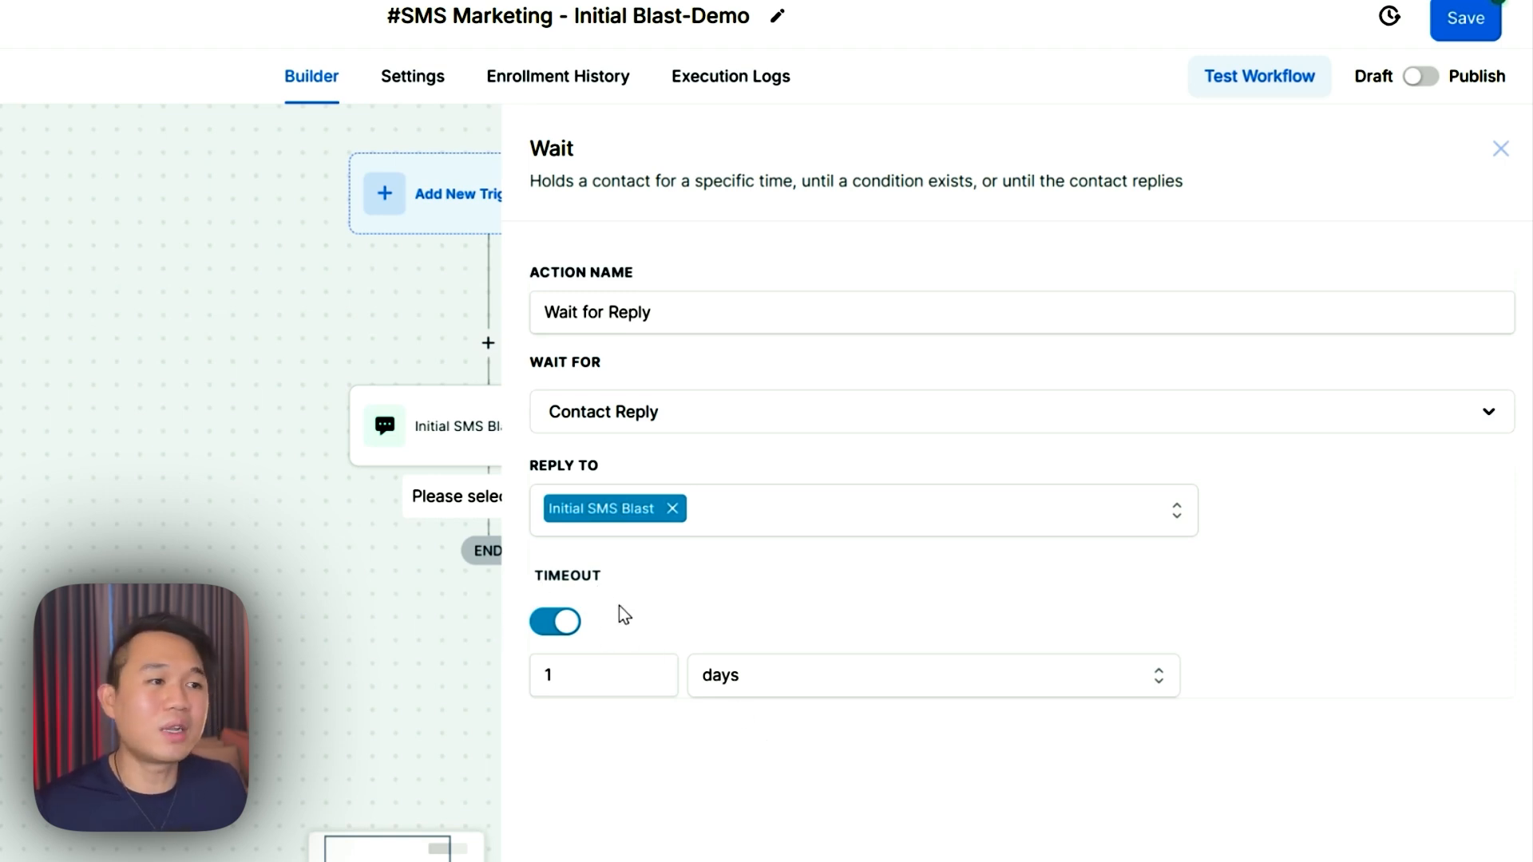
{"action": "double_click", "coordinate": [559, 576]}
{"action": "left_click_drag", "start_coordinate": [531, 363], "coordinate": [602, 364]}
{"action": "left_click_drag", "start_coordinate": [530, 465], "coordinate": [605, 467]}
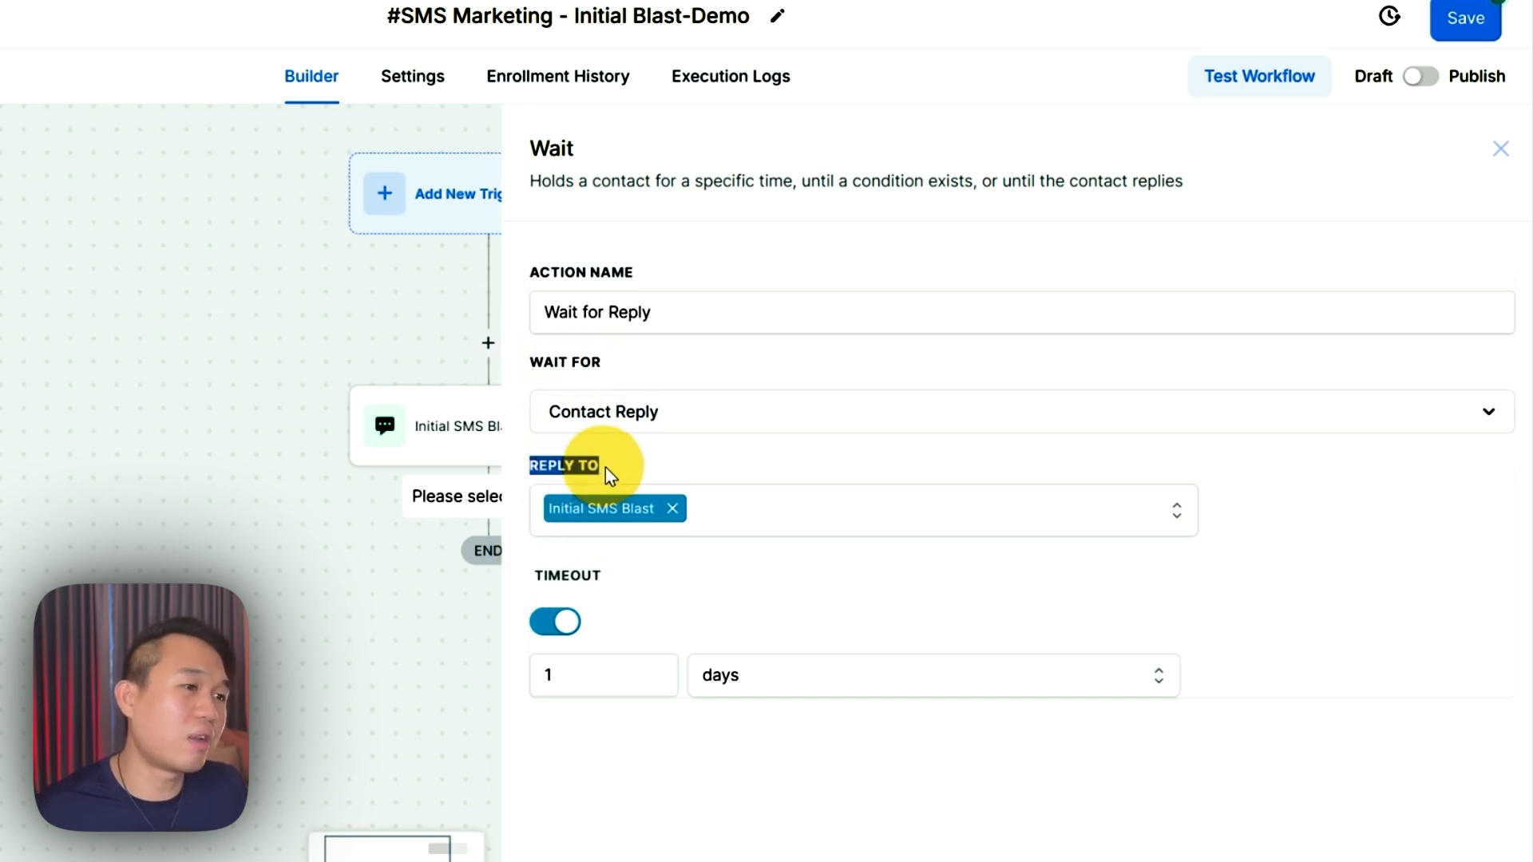
{"action": "left_click", "coordinate": [1490, 851]}
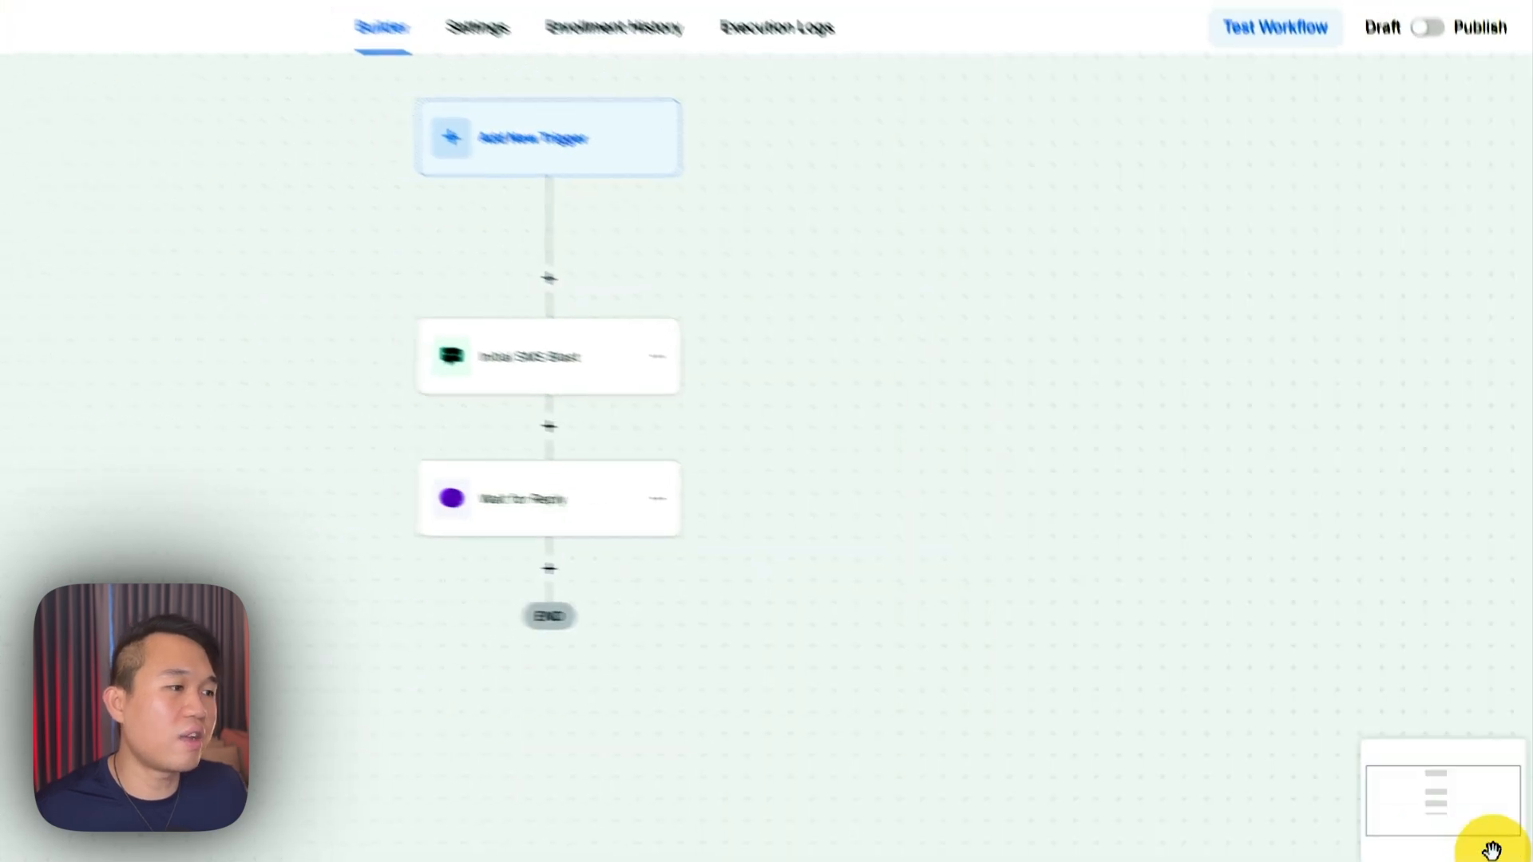
- Add an If / Else condition step below Wait for Reply
{"action": "left_click_drag", "start_coordinate": [999, 701], "coordinate": [1070, 514]}
{"action": "left_click", "coordinate": [621, 382]}
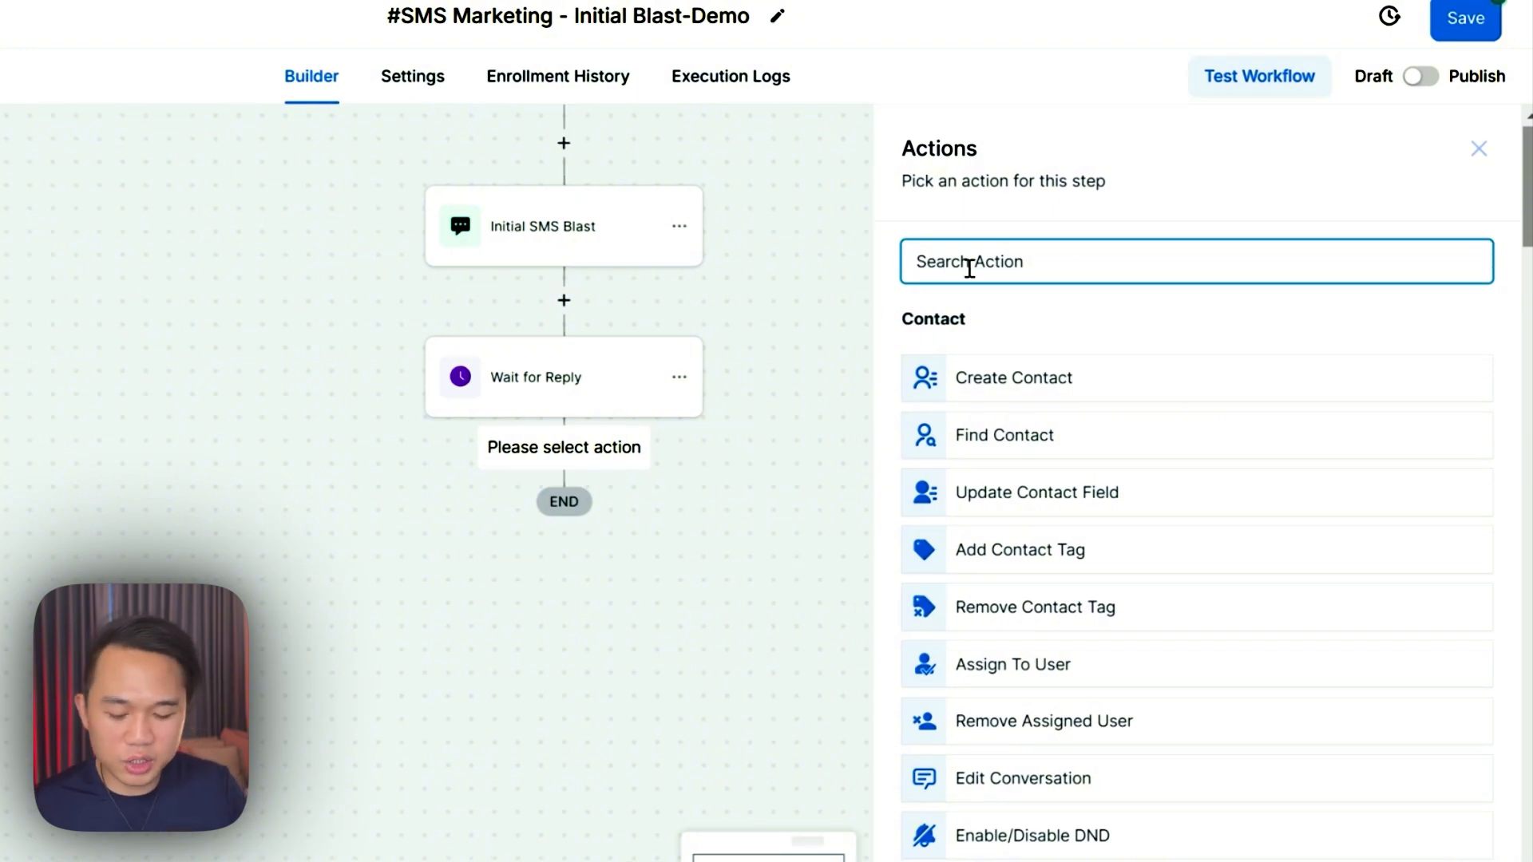
{"action": "type", "text": "if"}
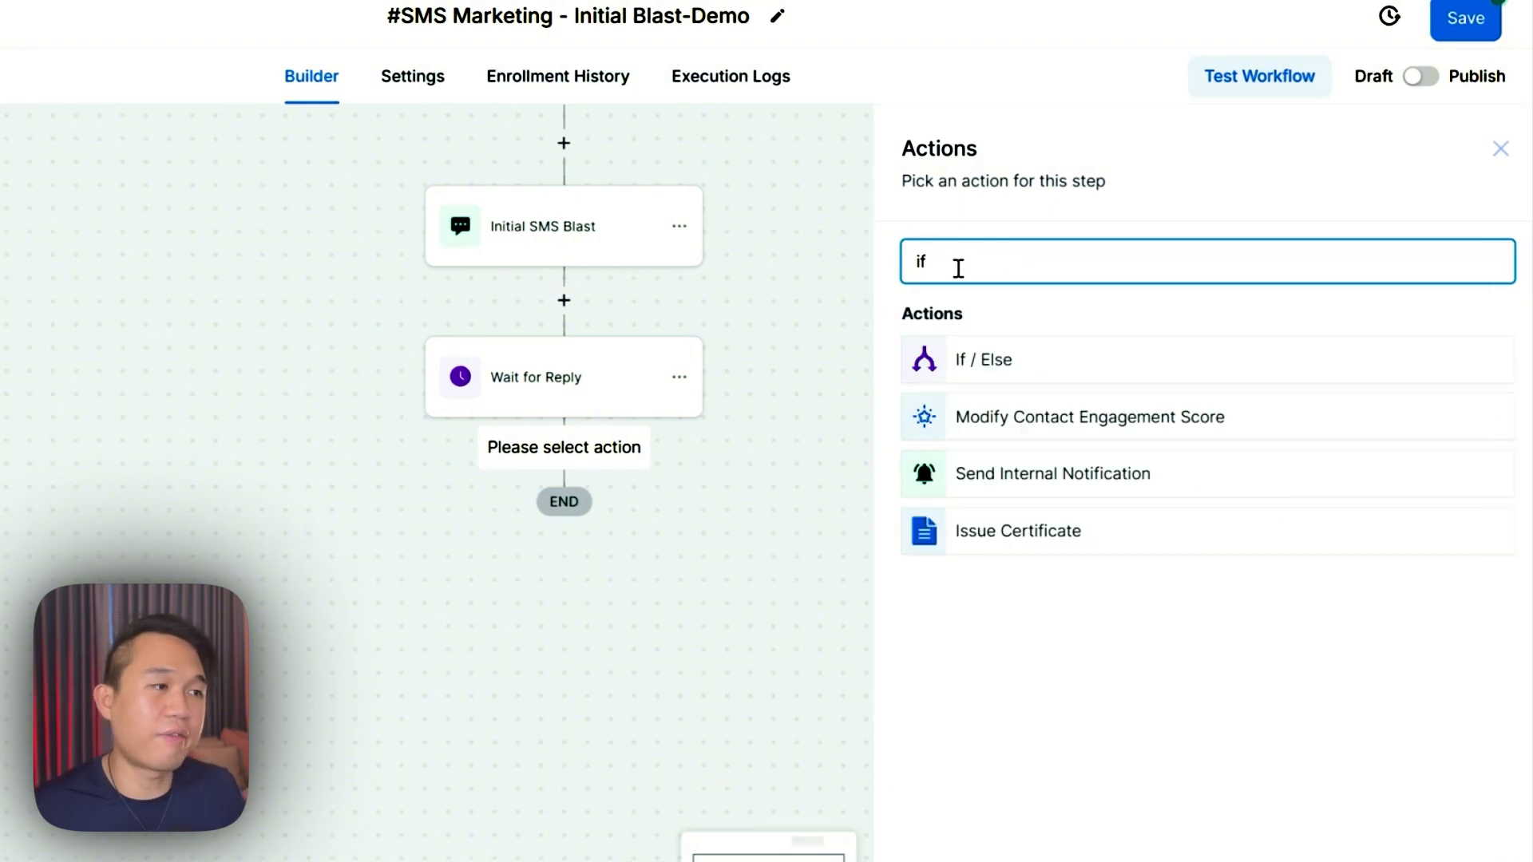
{"action": "left_click", "coordinate": [1004, 369]}
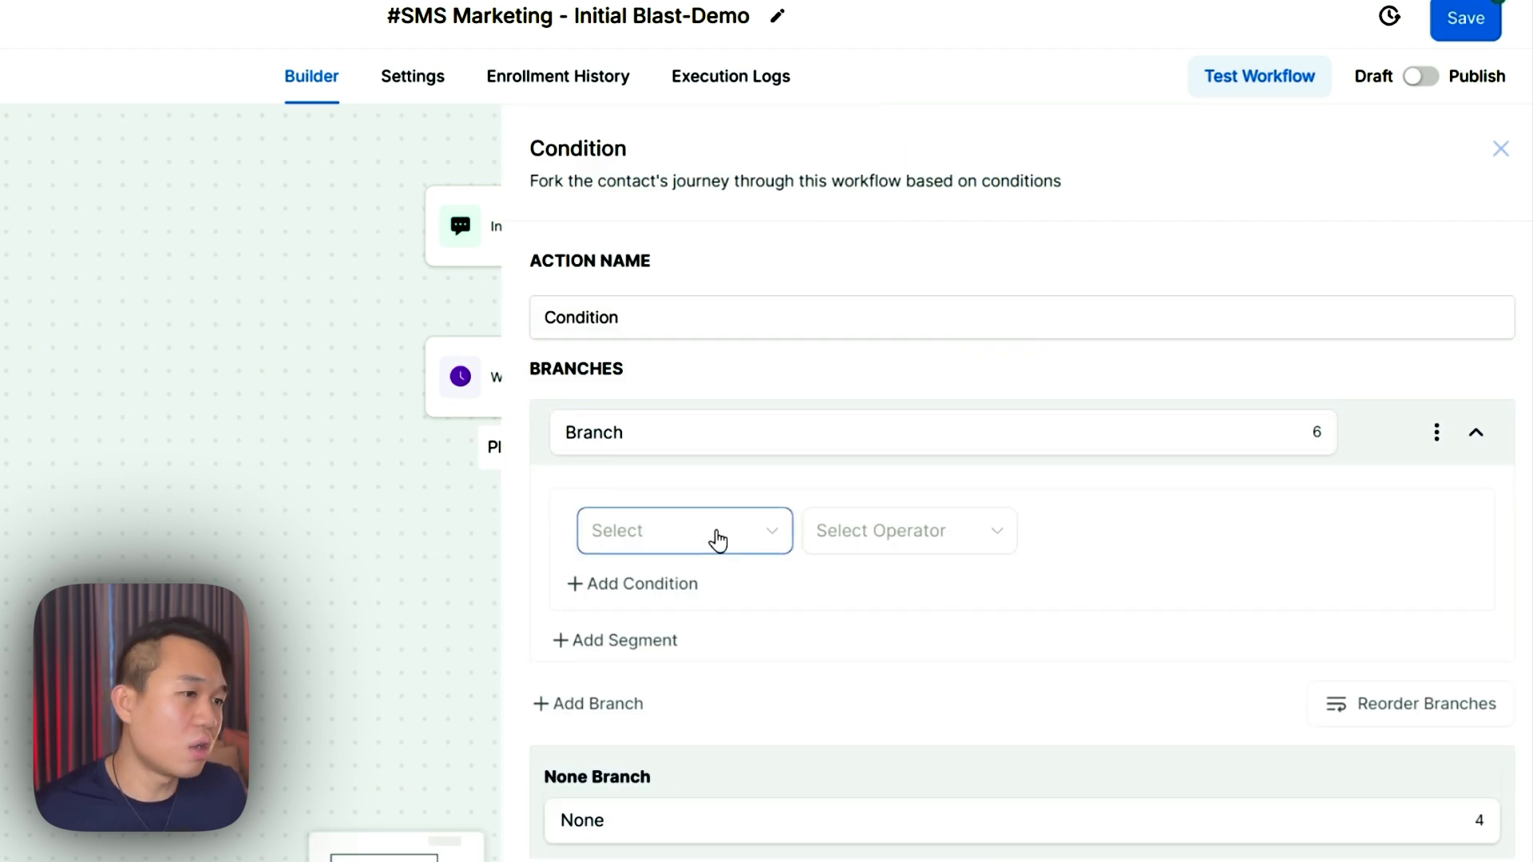
- Set the first branch to Contact replied False, name it 'No Reply', and add a second branch
{"action": "left_click", "coordinate": [746, 533]}
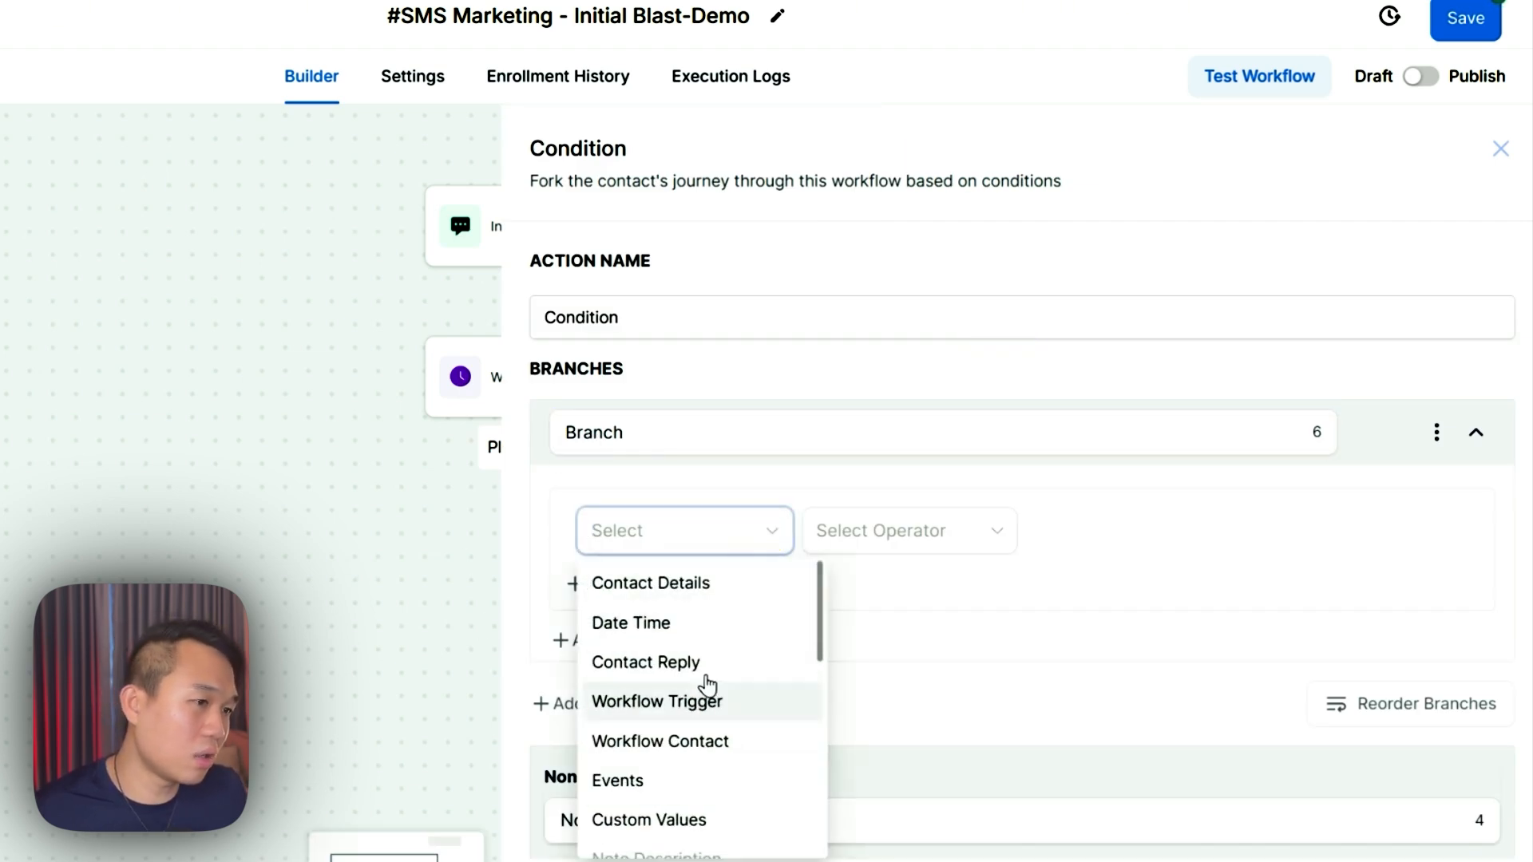
{"action": "left_click", "coordinate": [685, 662]}
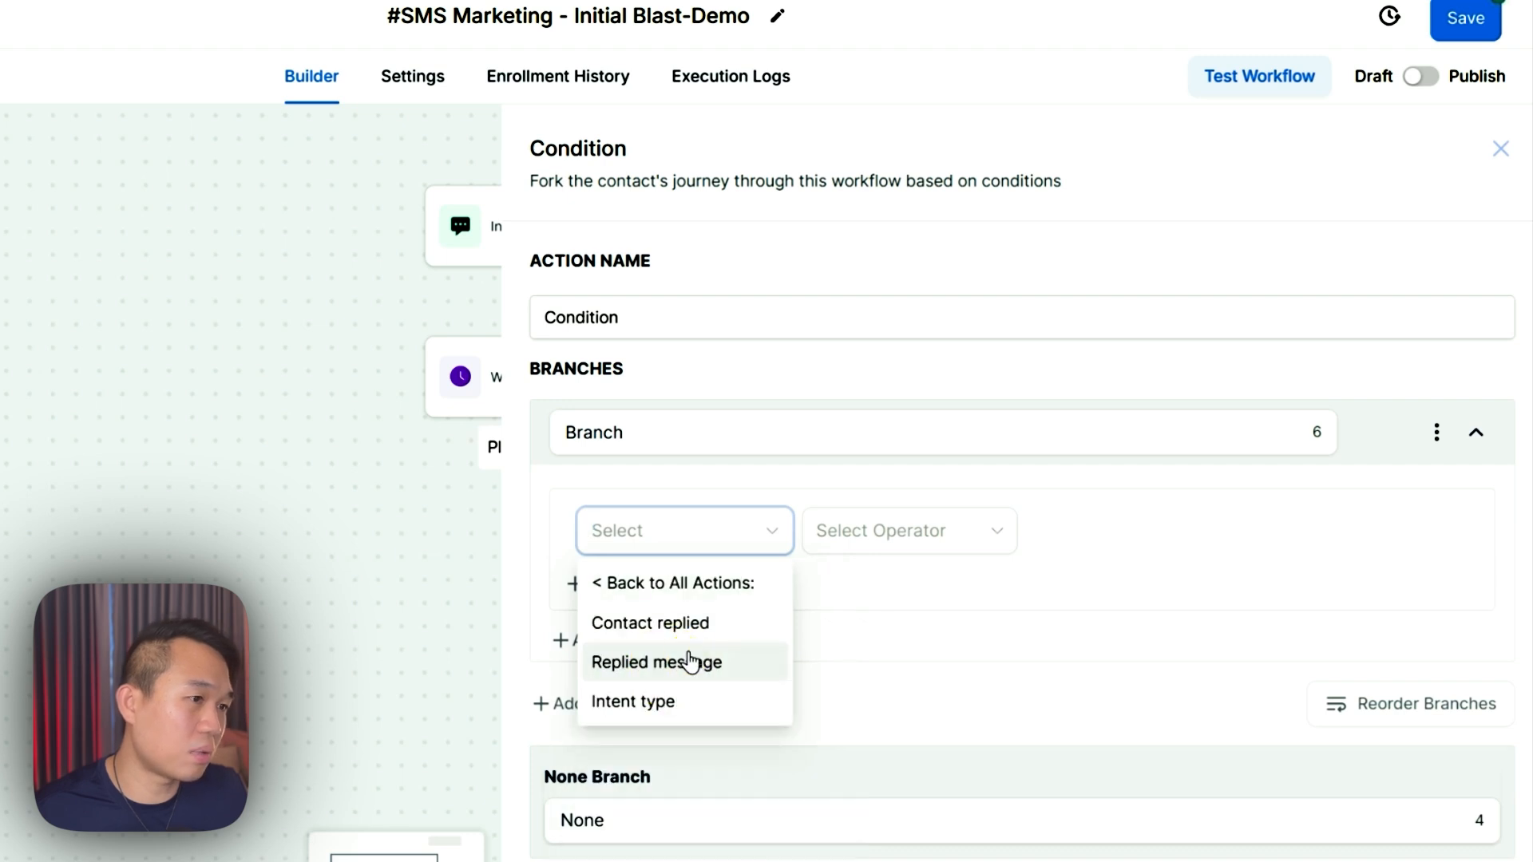
{"action": "left_click", "coordinate": [650, 622]}
{"action": "left_click", "coordinate": [838, 532]}
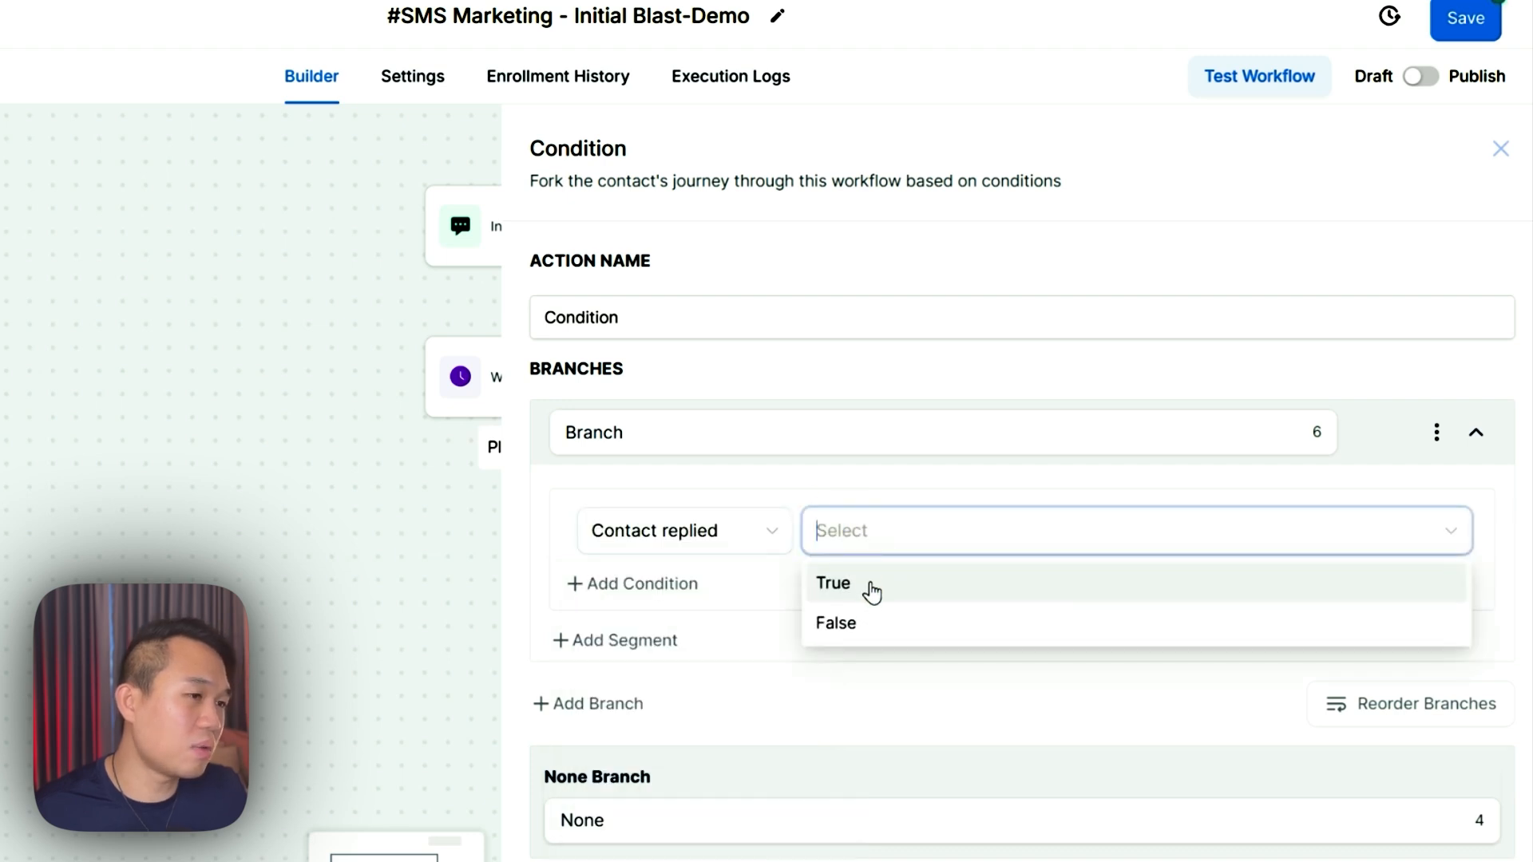
{"action": "left_click", "coordinate": [838, 623]}
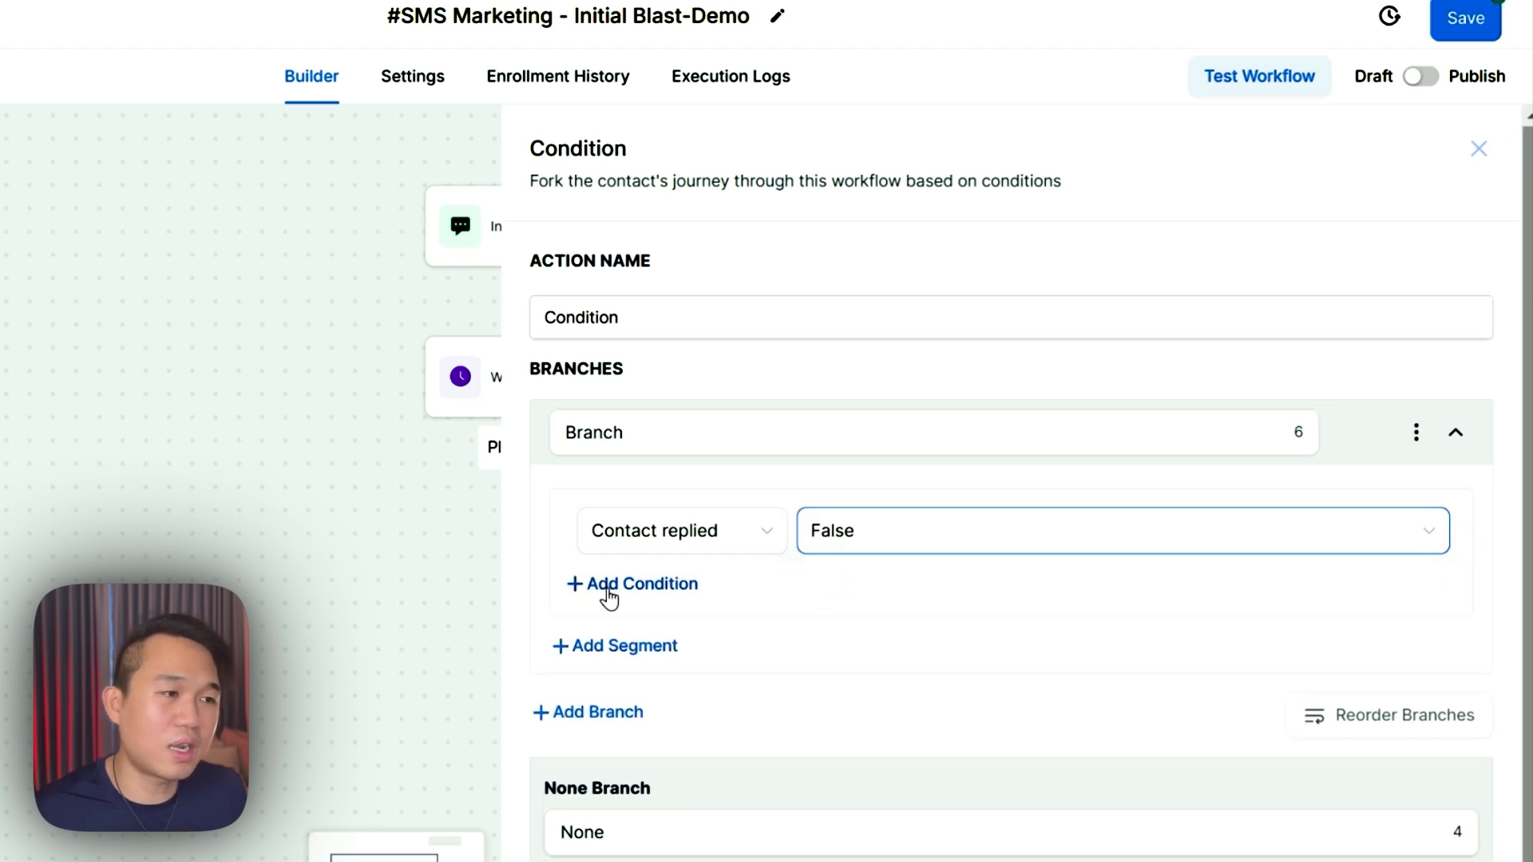
{"action": "double_click", "coordinate": [623, 432]}
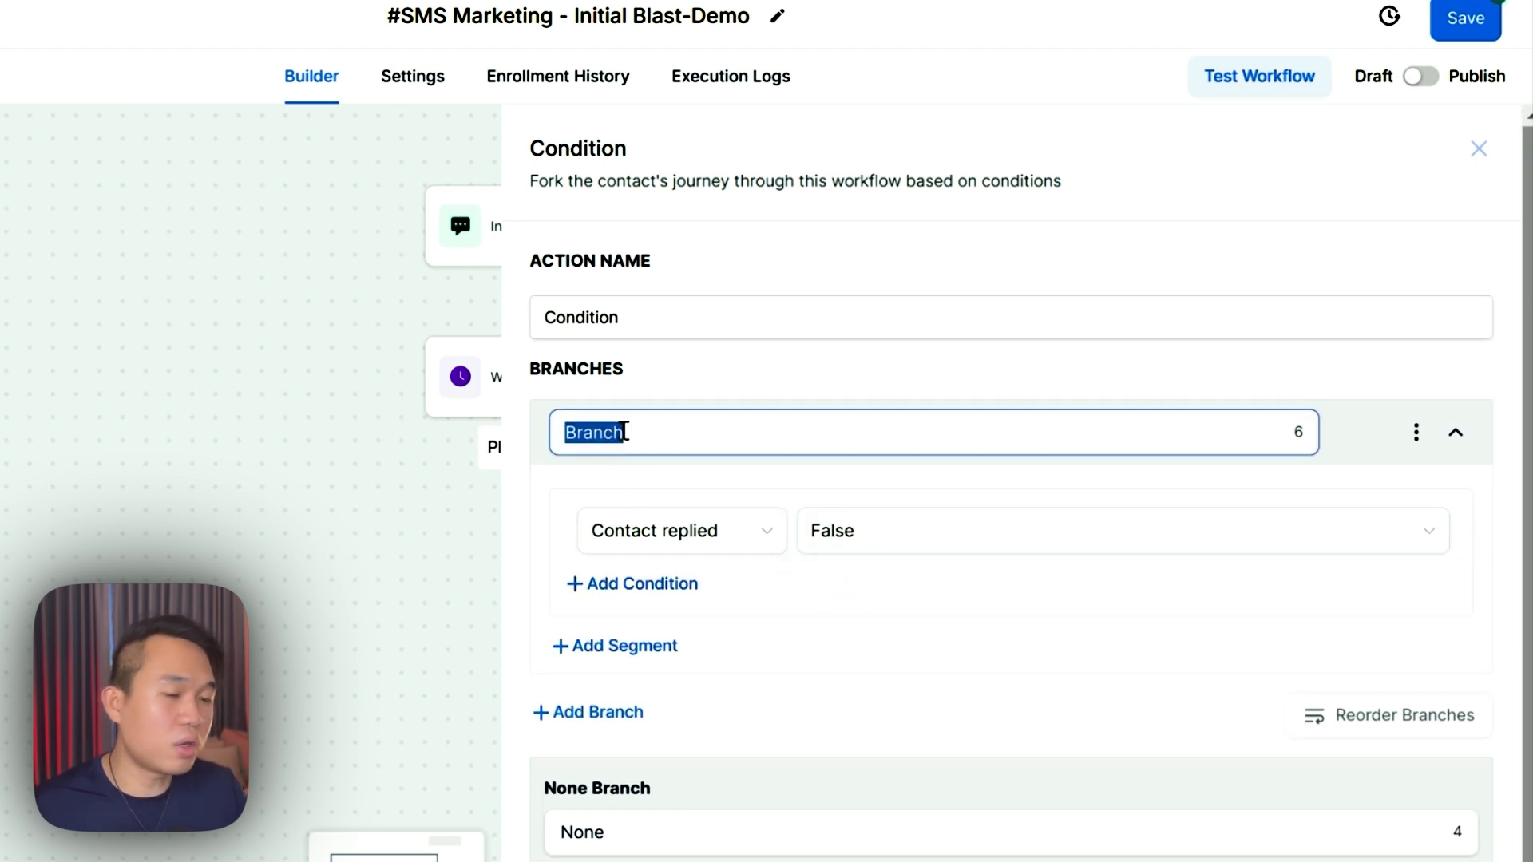
{"action": "type", "text": "No Re"}
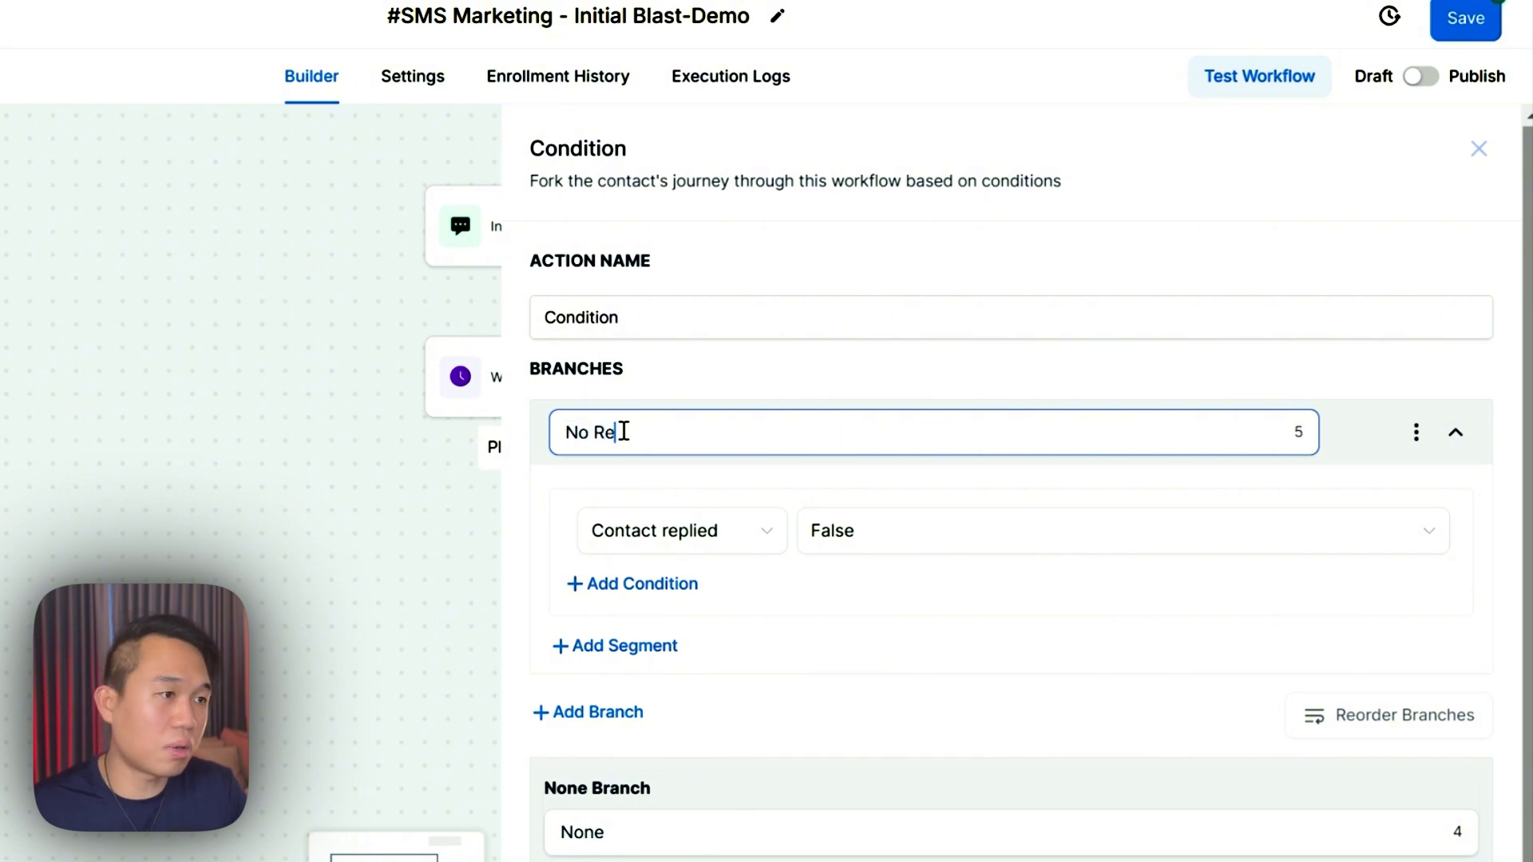
{"action": "type", "text": "ply"}
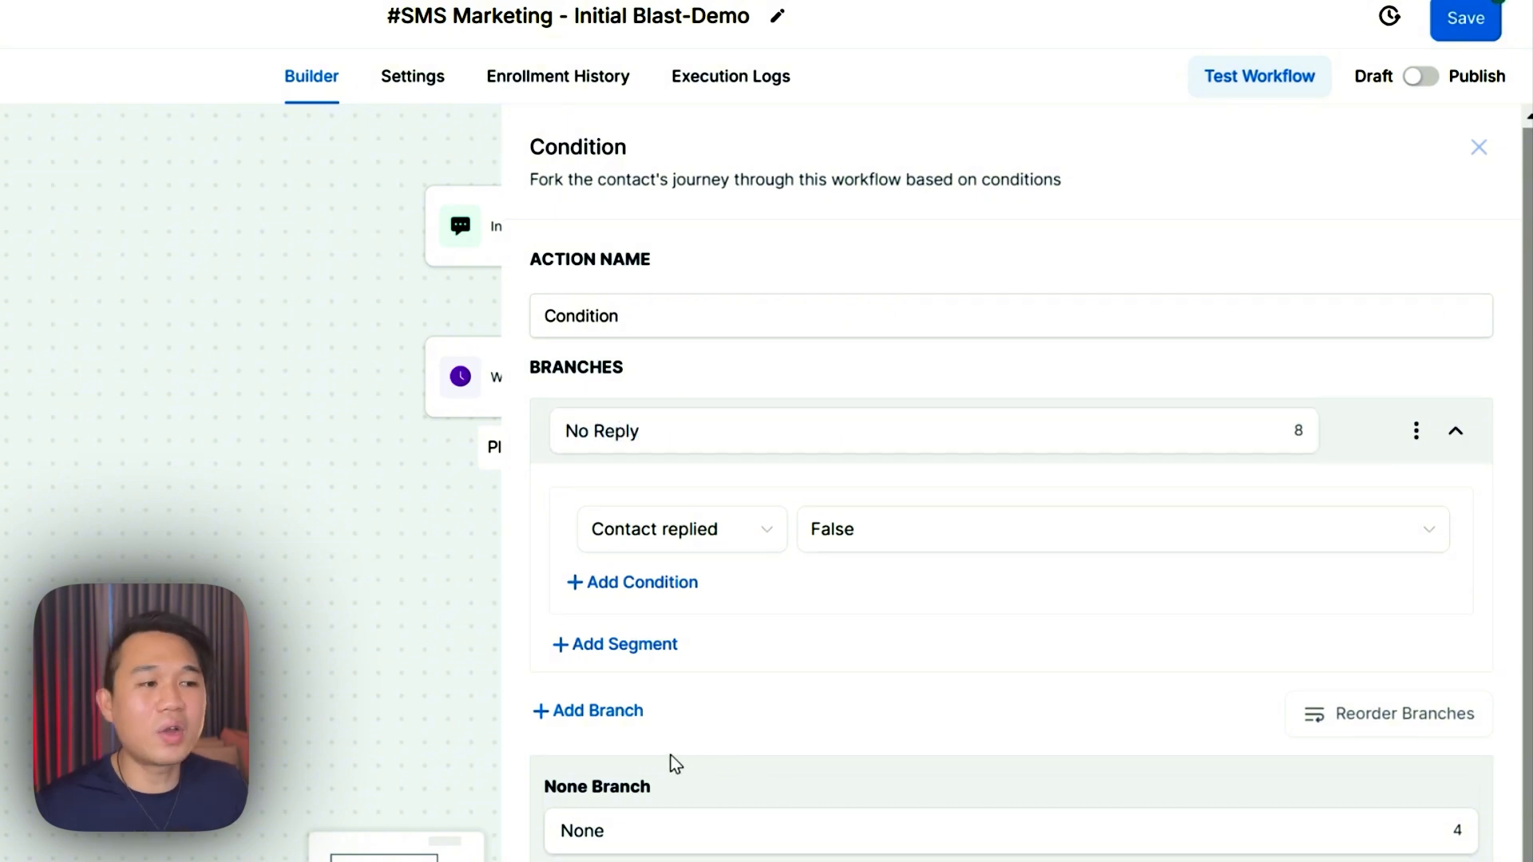
{"action": "left_click", "coordinate": [631, 713]}
- Name the second branch 'Reply Yes' and base it on the replied message with a Contains rule
{"action": "double_click", "coordinate": [662, 730]}
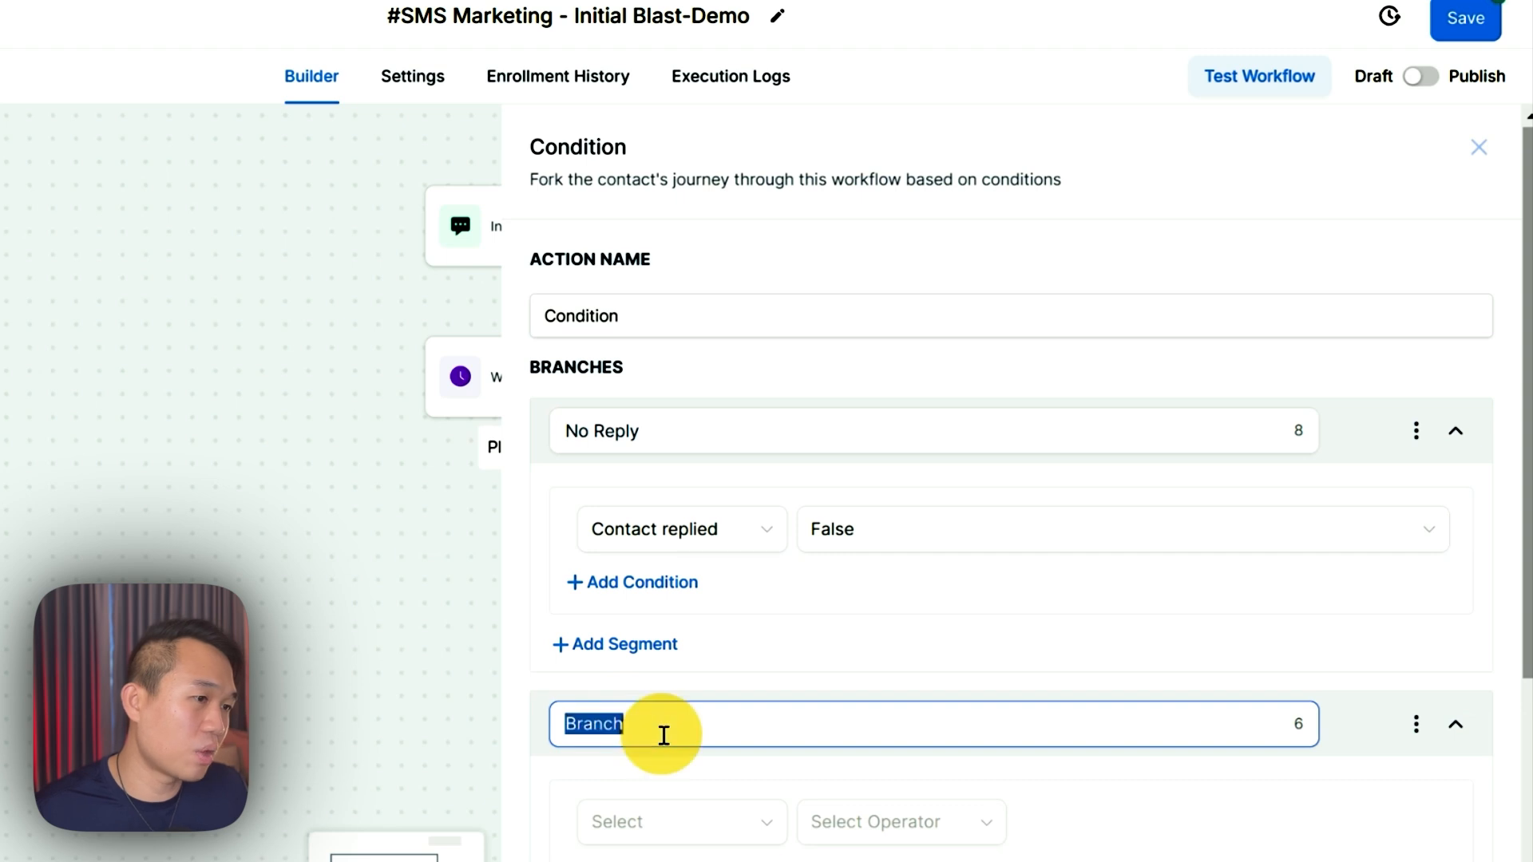
{"action": "scroll", "coordinate": [738, 812], "scroll_direction": "down", "scroll_amount": 2}
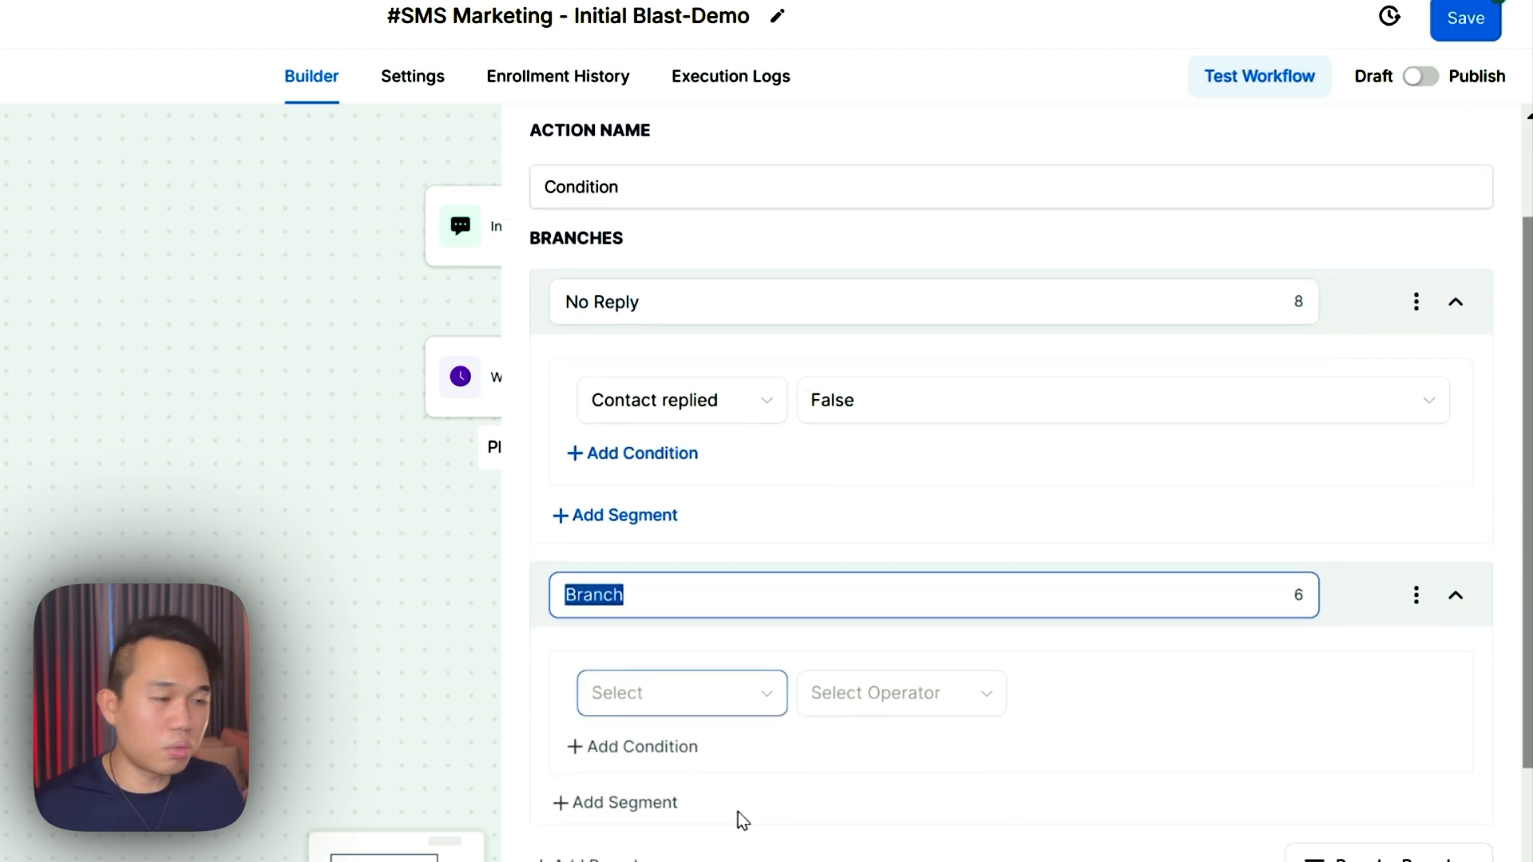
{"action": "type", "text": "Reply Yes"}
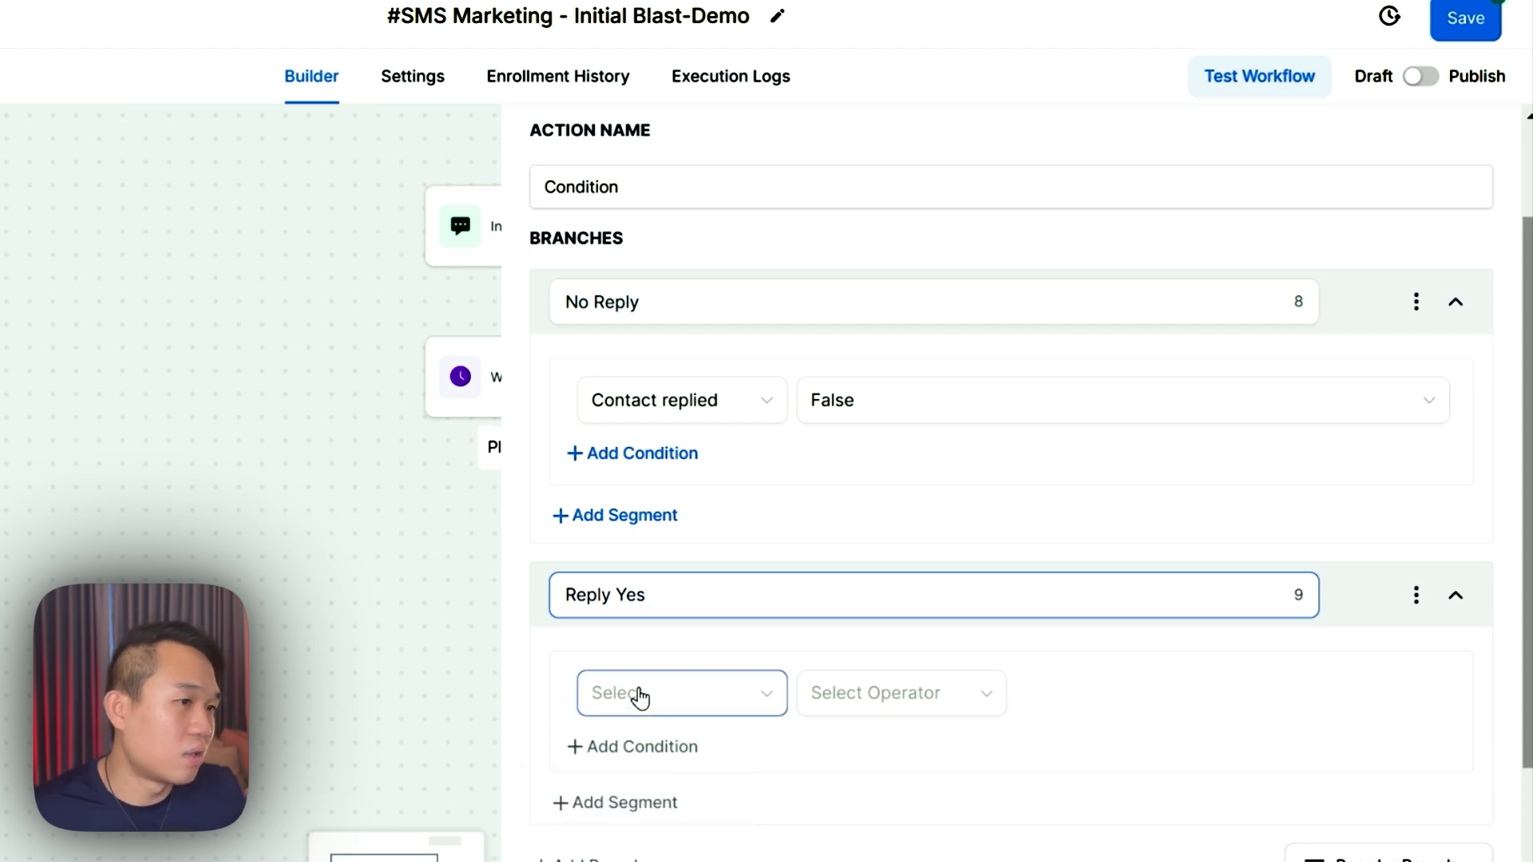
{"action": "left_click", "coordinate": [659, 702]}
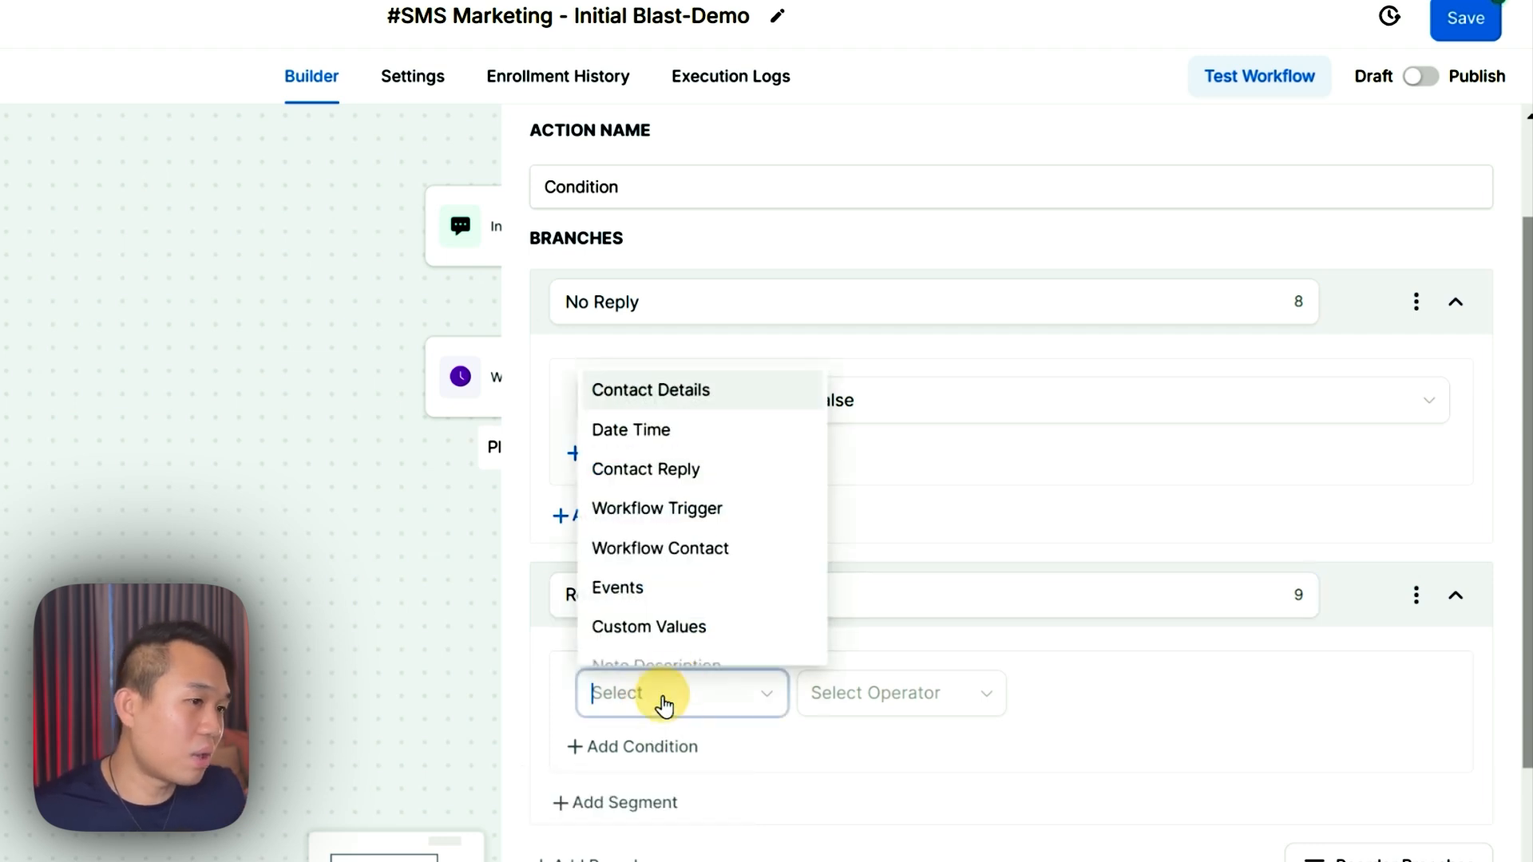
{"action": "left_click", "coordinate": [622, 474]}
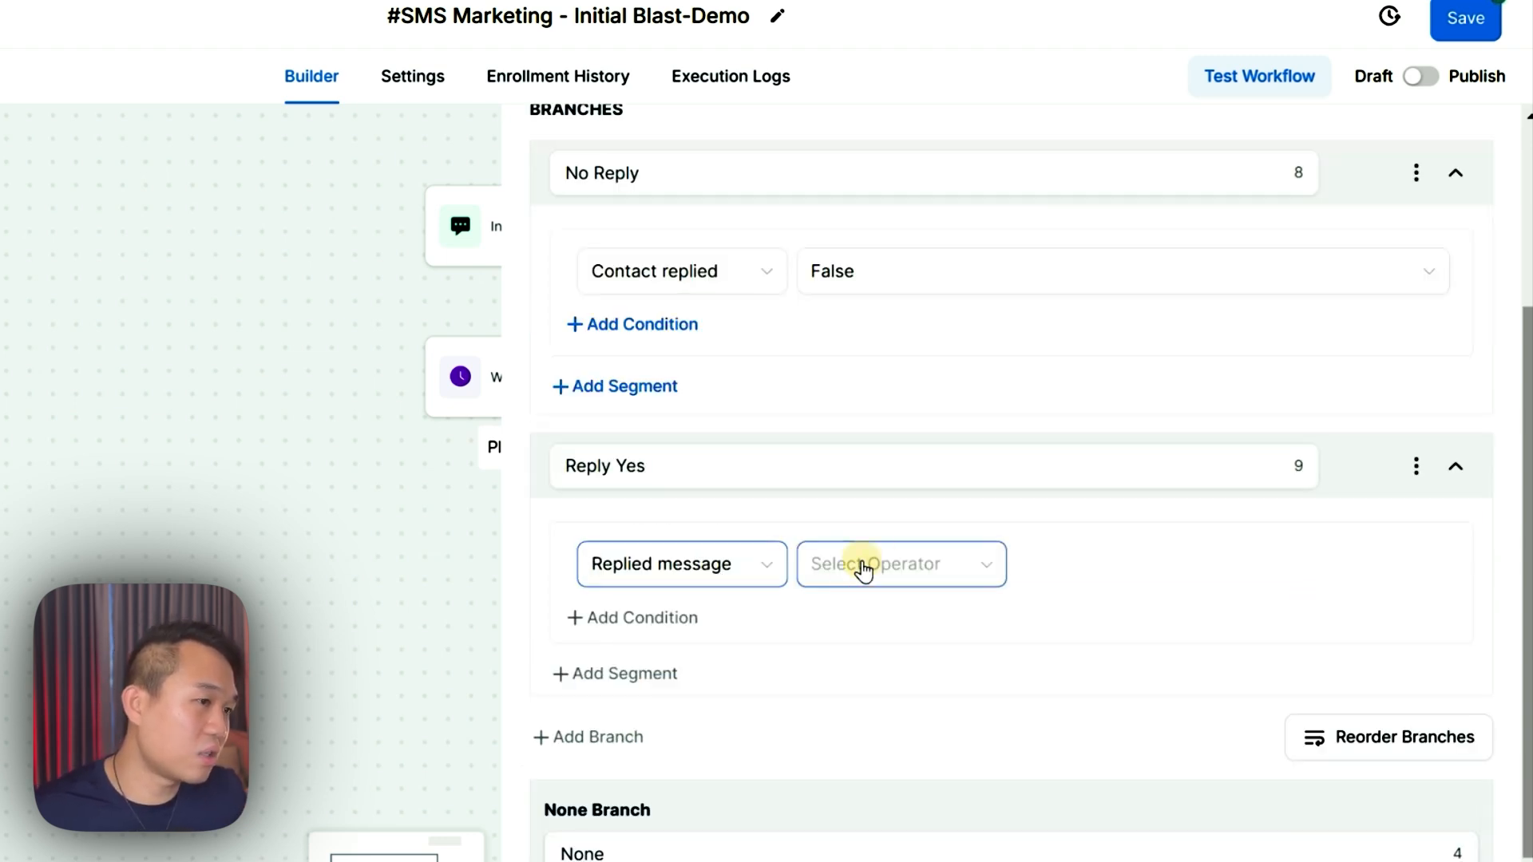
{"action": "left_click", "coordinate": [862, 567]}
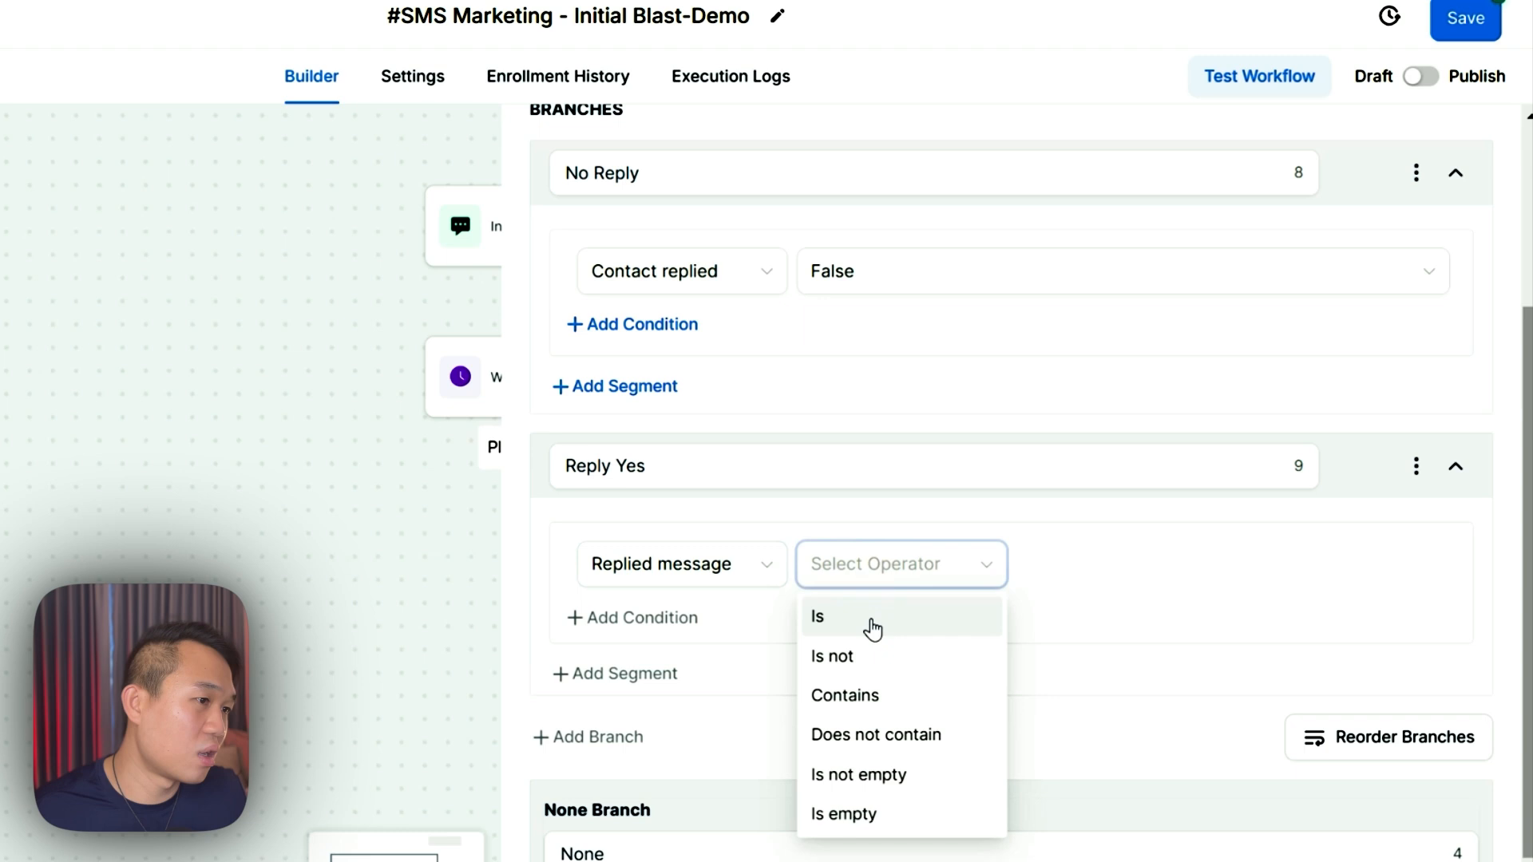
{"action": "left_click", "coordinate": [848, 695]}
- Enter Yes as the text replies must contain, keep Contains, and save the condition
{"action": "left_click", "coordinate": [1105, 561]}
{"action": "type", "text": "Yes"}
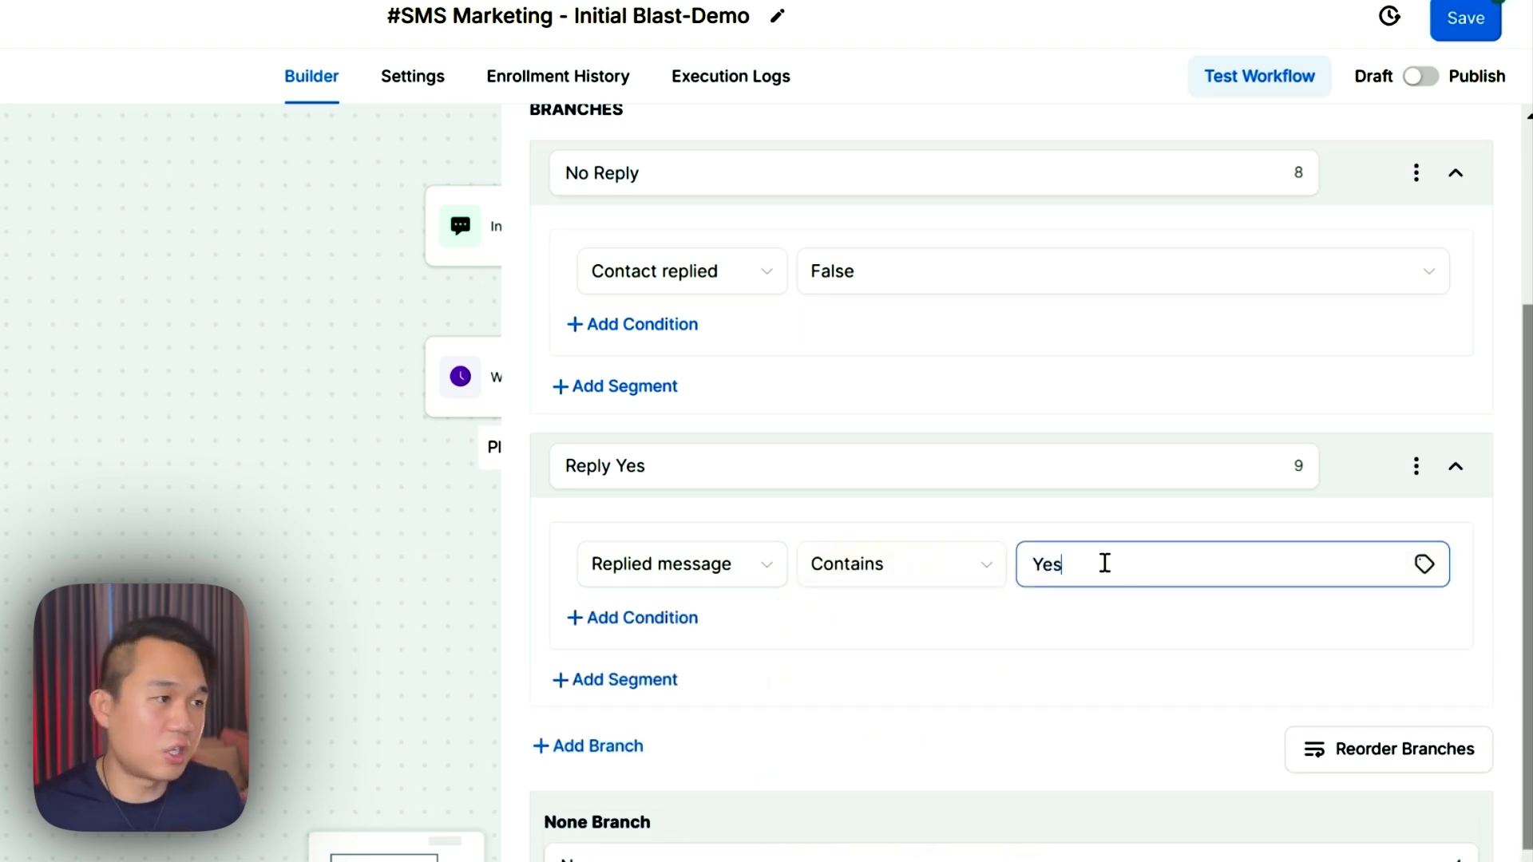
{"action": "left_click", "coordinate": [946, 568]}
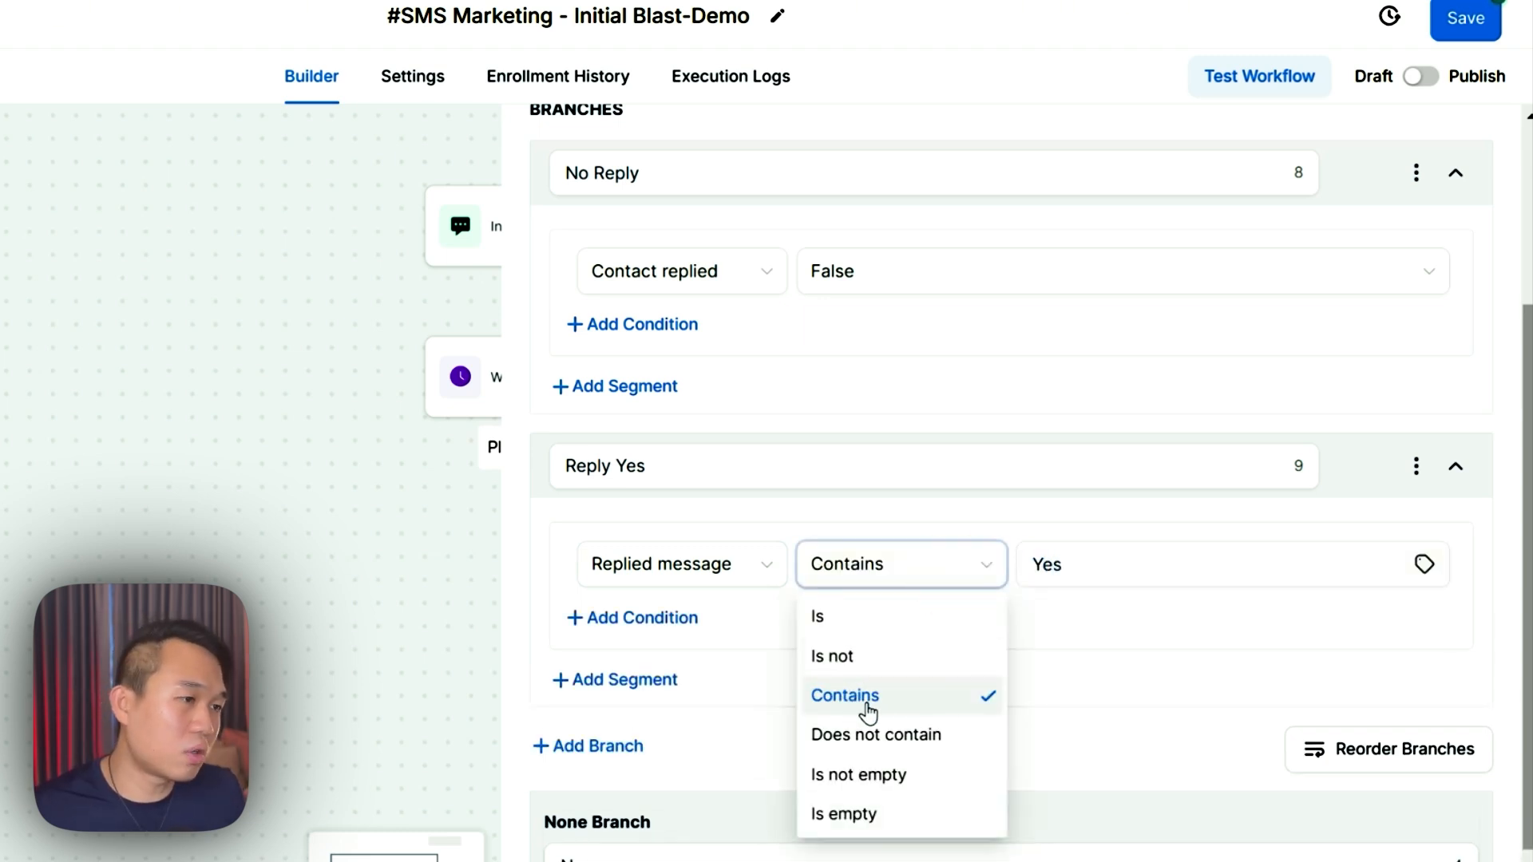
{"action": "left_click", "coordinate": [1145, 671]}
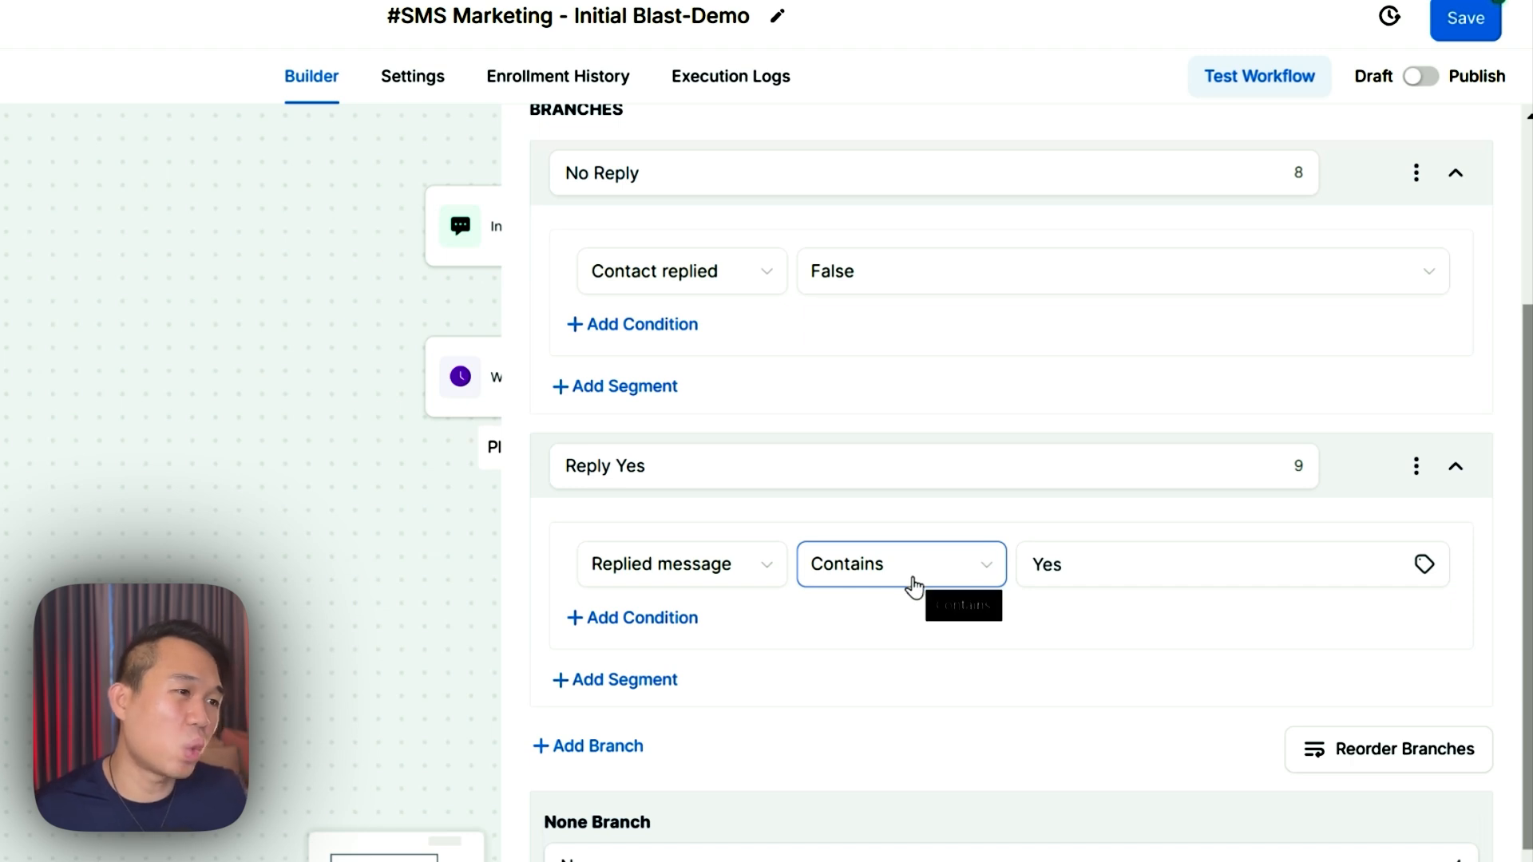
{"action": "scroll", "coordinate": [839, 664], "scroll_direction": "up", "scroll_amount": 2}
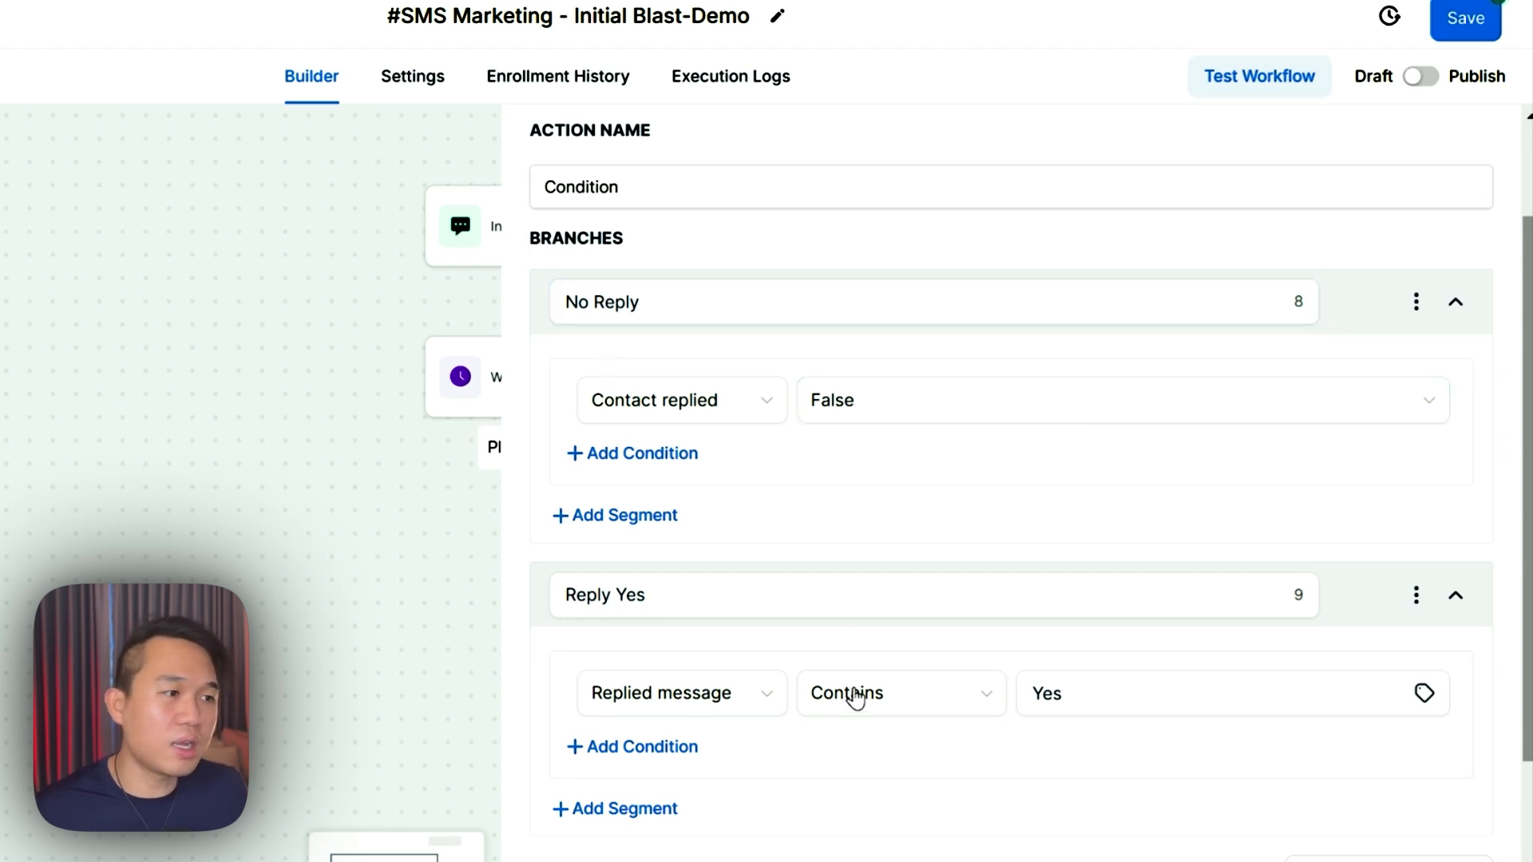
{"action": "scroll", "coordinate": [826, 647], "scroll_direction": "down", "scroll_amount": 2}
{"action": "scroll", "coordinate": [1098, 578], "scroll_direction": "down", "scroll_amount": 2}
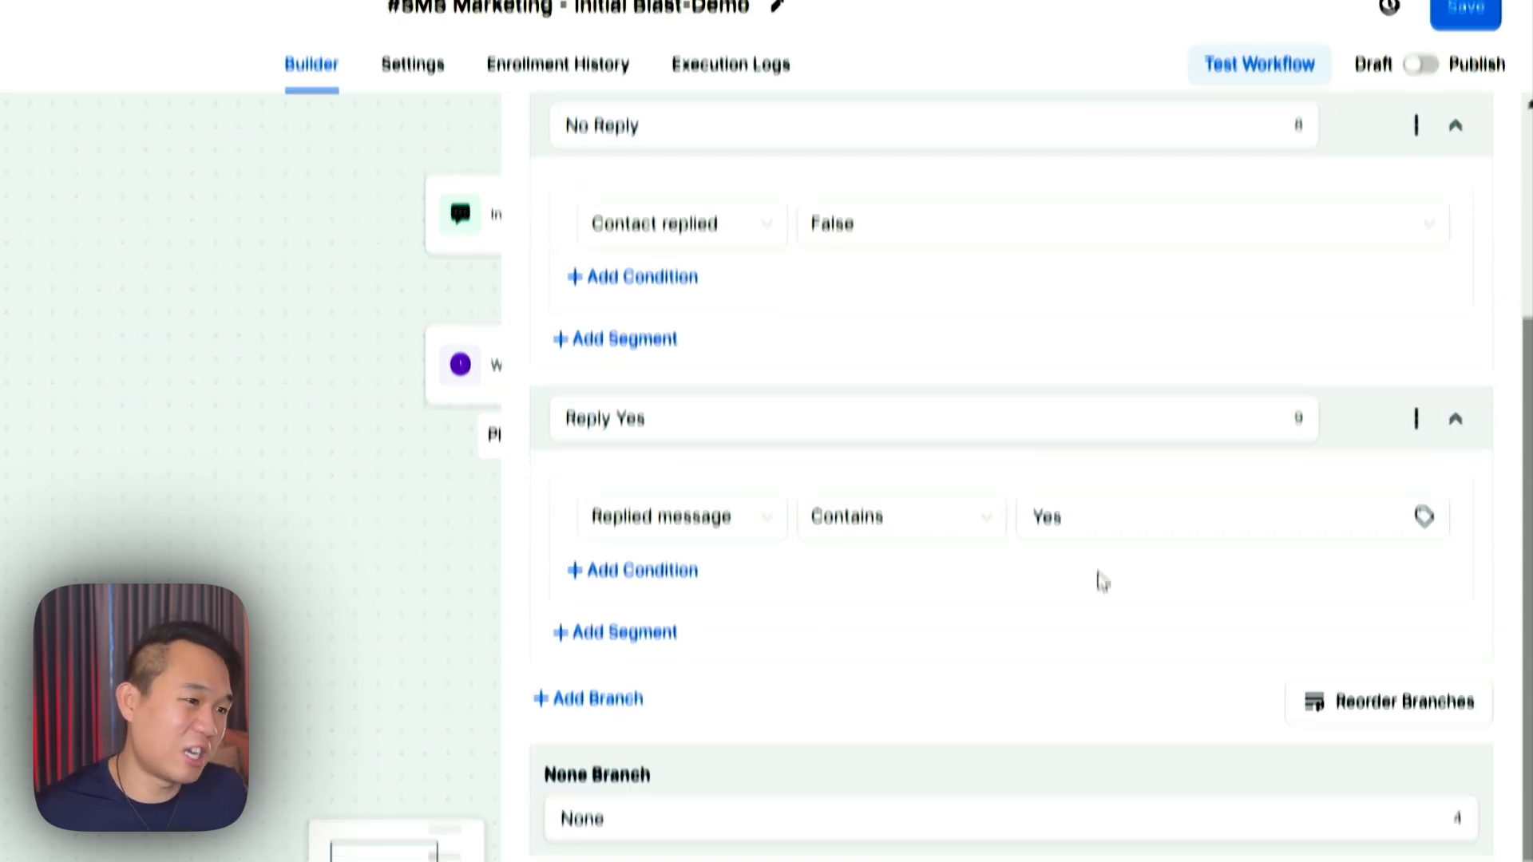
{"action": "left_click", "coordinate": [1449, 838]}
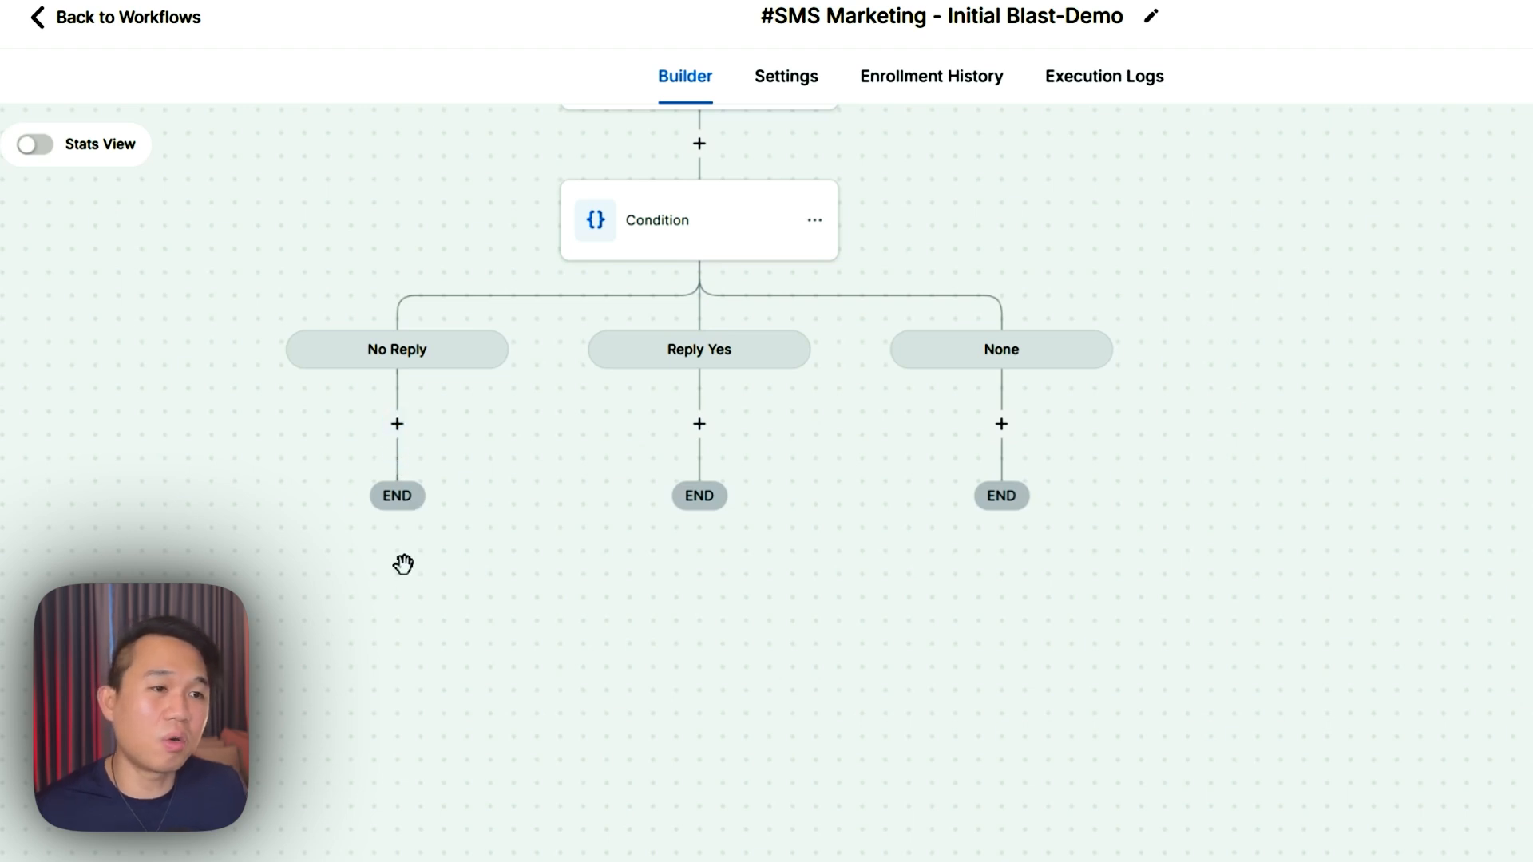
- Zoom in to review the No Reply, Reply Yes and None branches, then reopen the Condition step
{"action": "scroll", "coordinate": [428, 371], "scroll_direction": "up", "scroll_amount": 2}
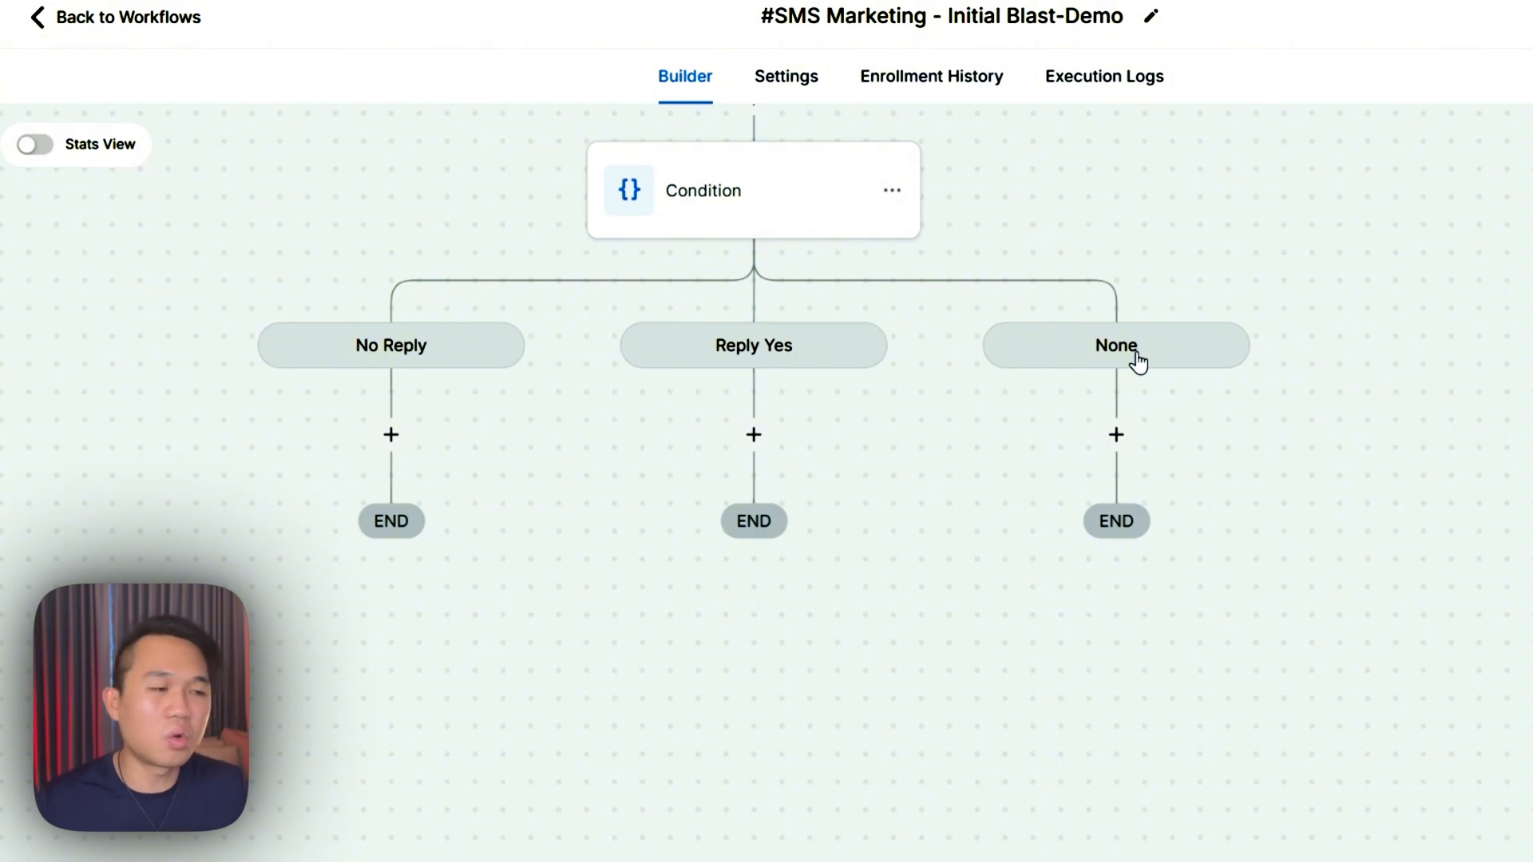
{"action": "left_click", "coordinate": [802, 191]}
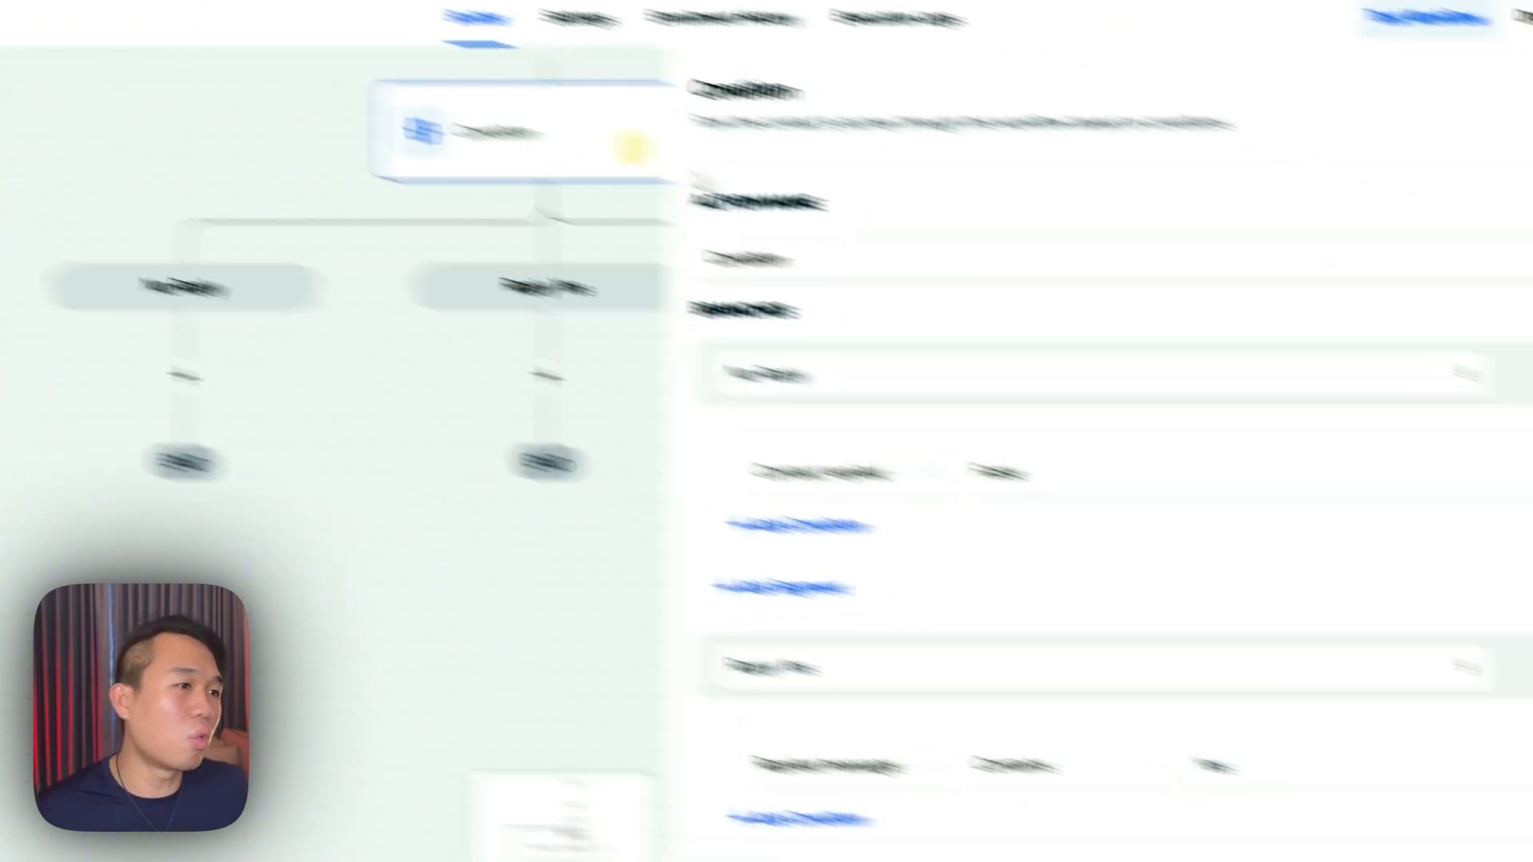
- Enter 'People Who Replied Something Else' as the None branch name, save, and pan to the full flow
{"action": "scroll", "coordinate": [984, 535], "scroll_direction": "down", "scroll_amount": 1}
{"action": "left_click", "coordinate": [669, 726]}
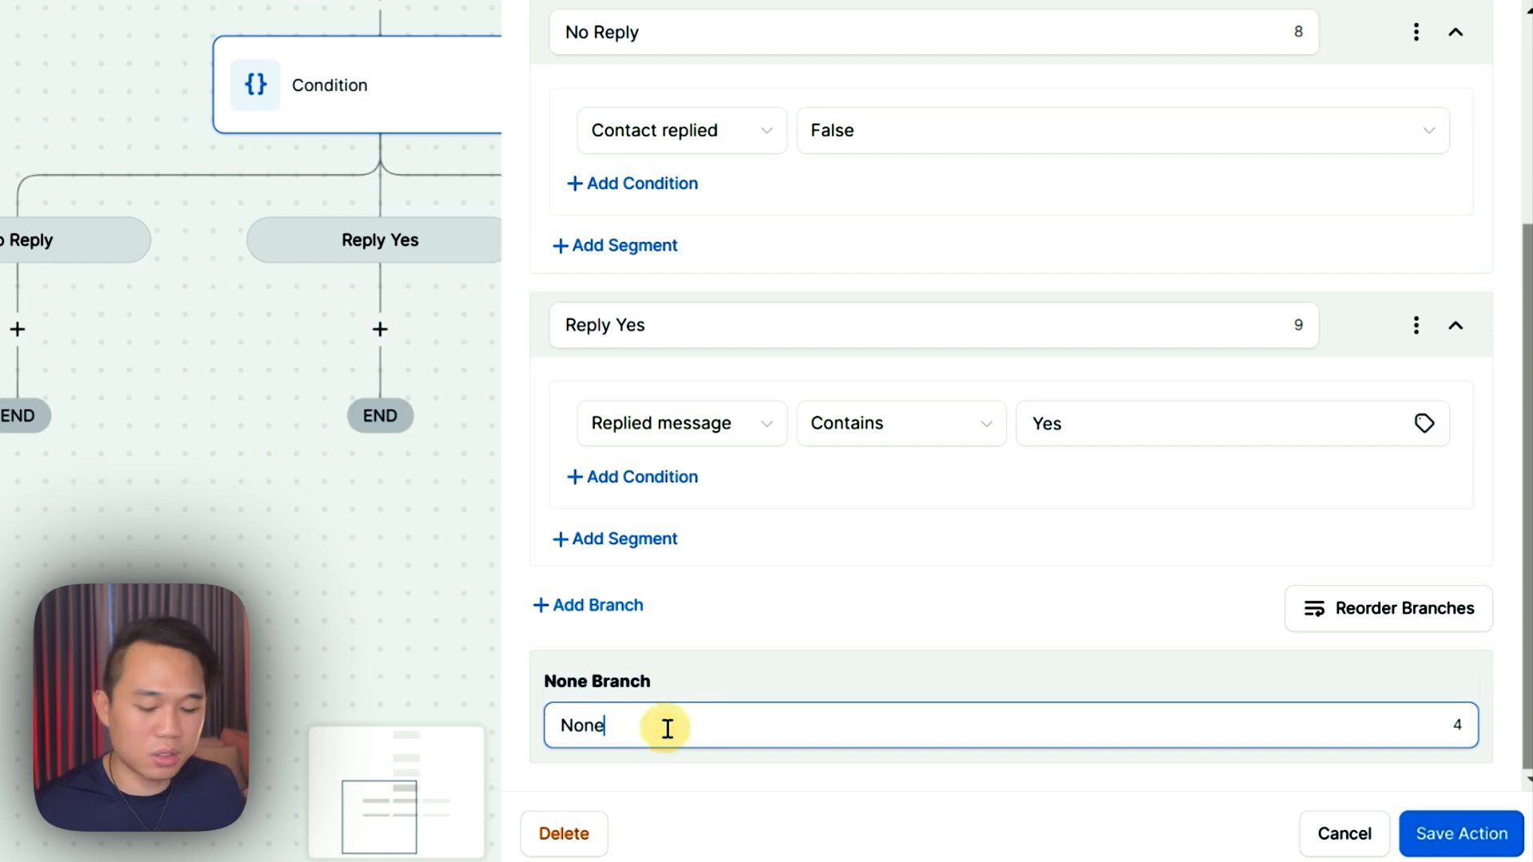
{"action": "type", "text": "People Who R"}
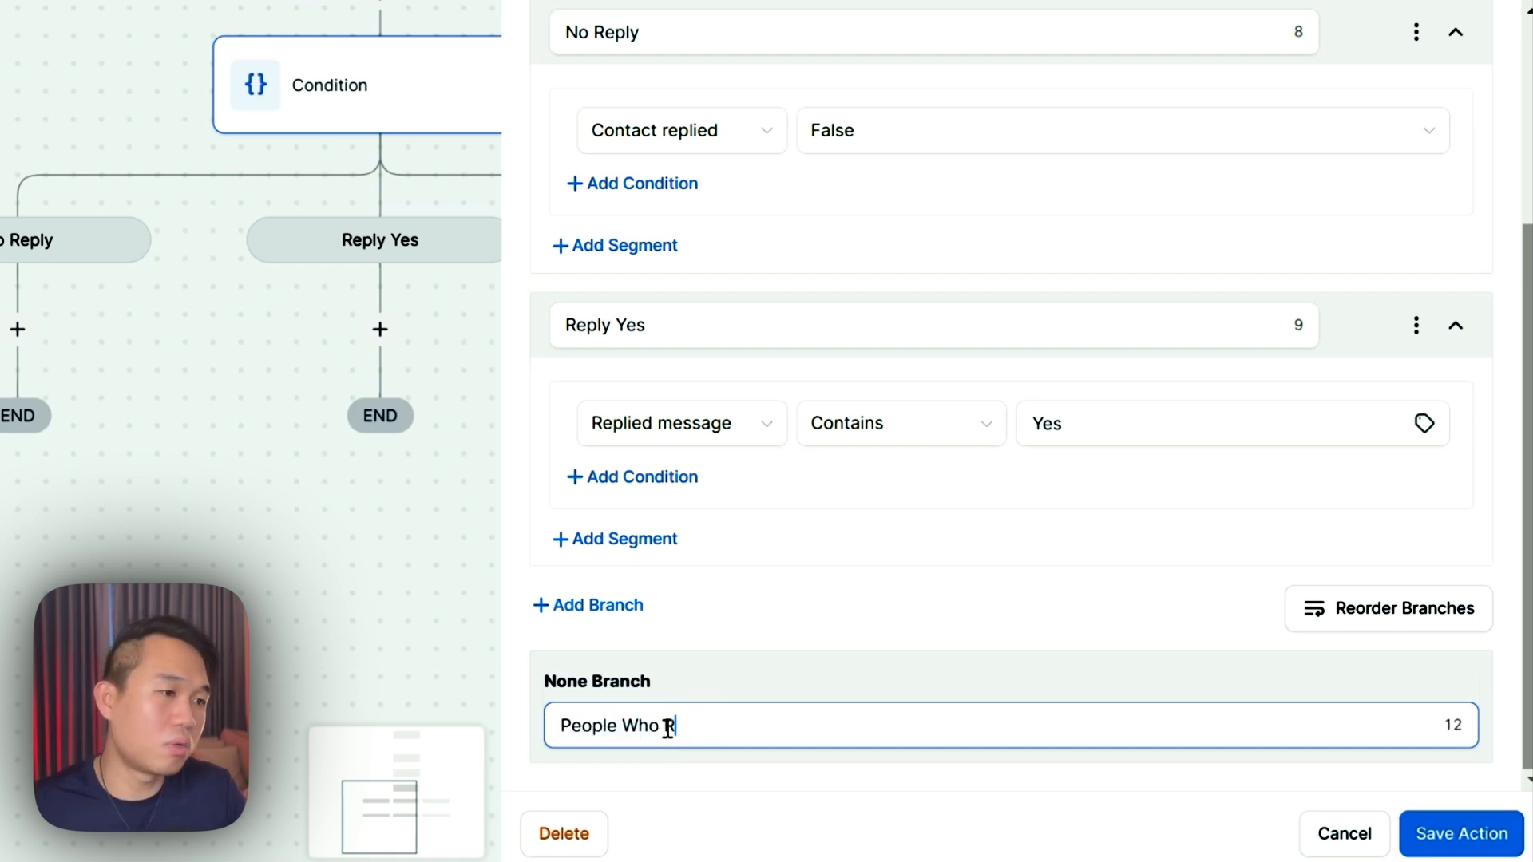
{"action": "type", "text": "eplied Something Else"}
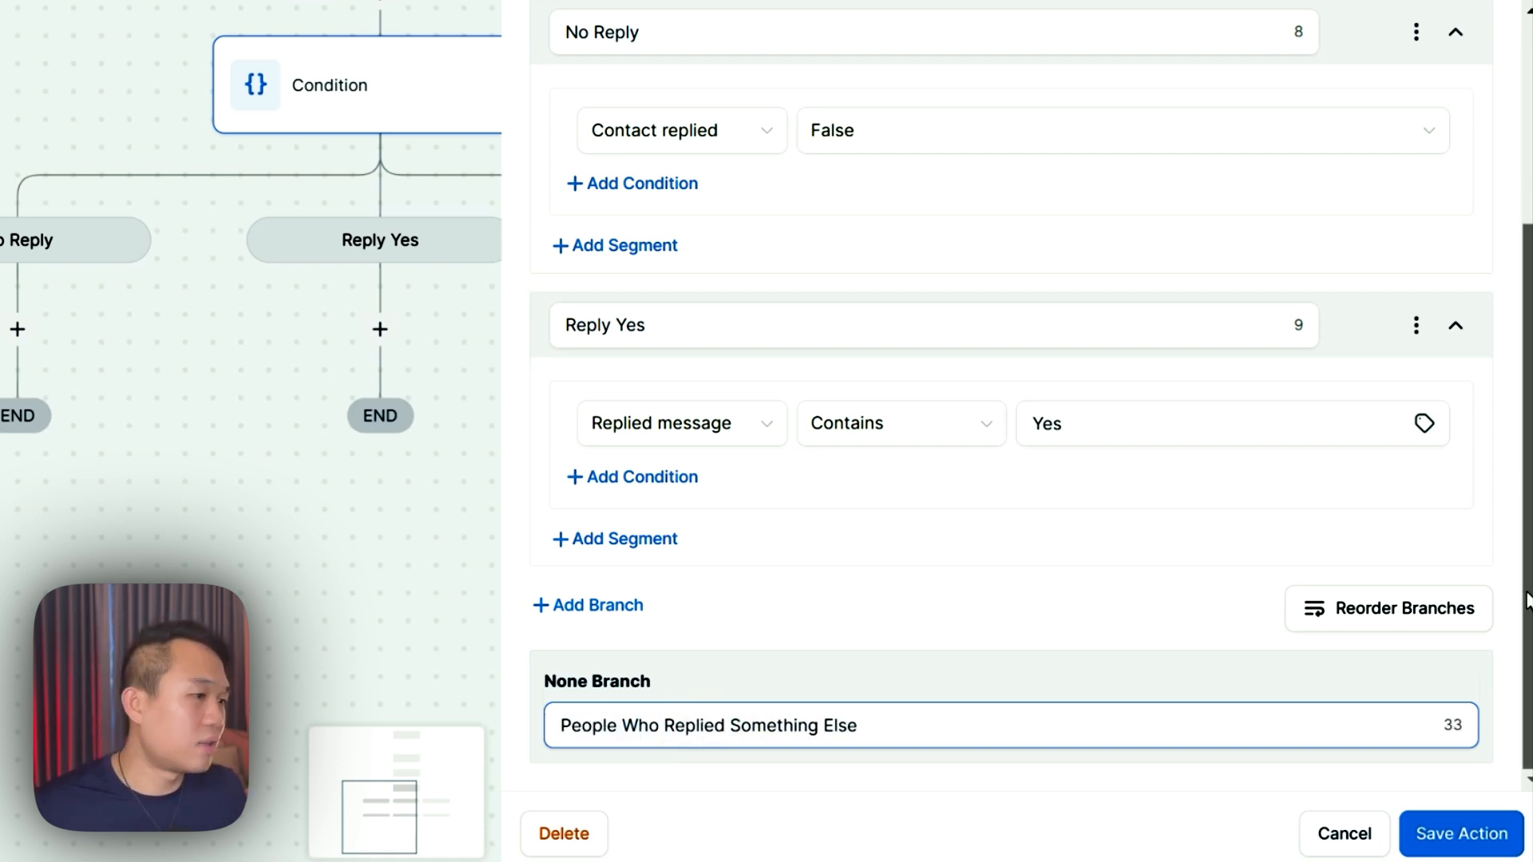
{"action": "left_click", "coordinate": [1441, 833]}
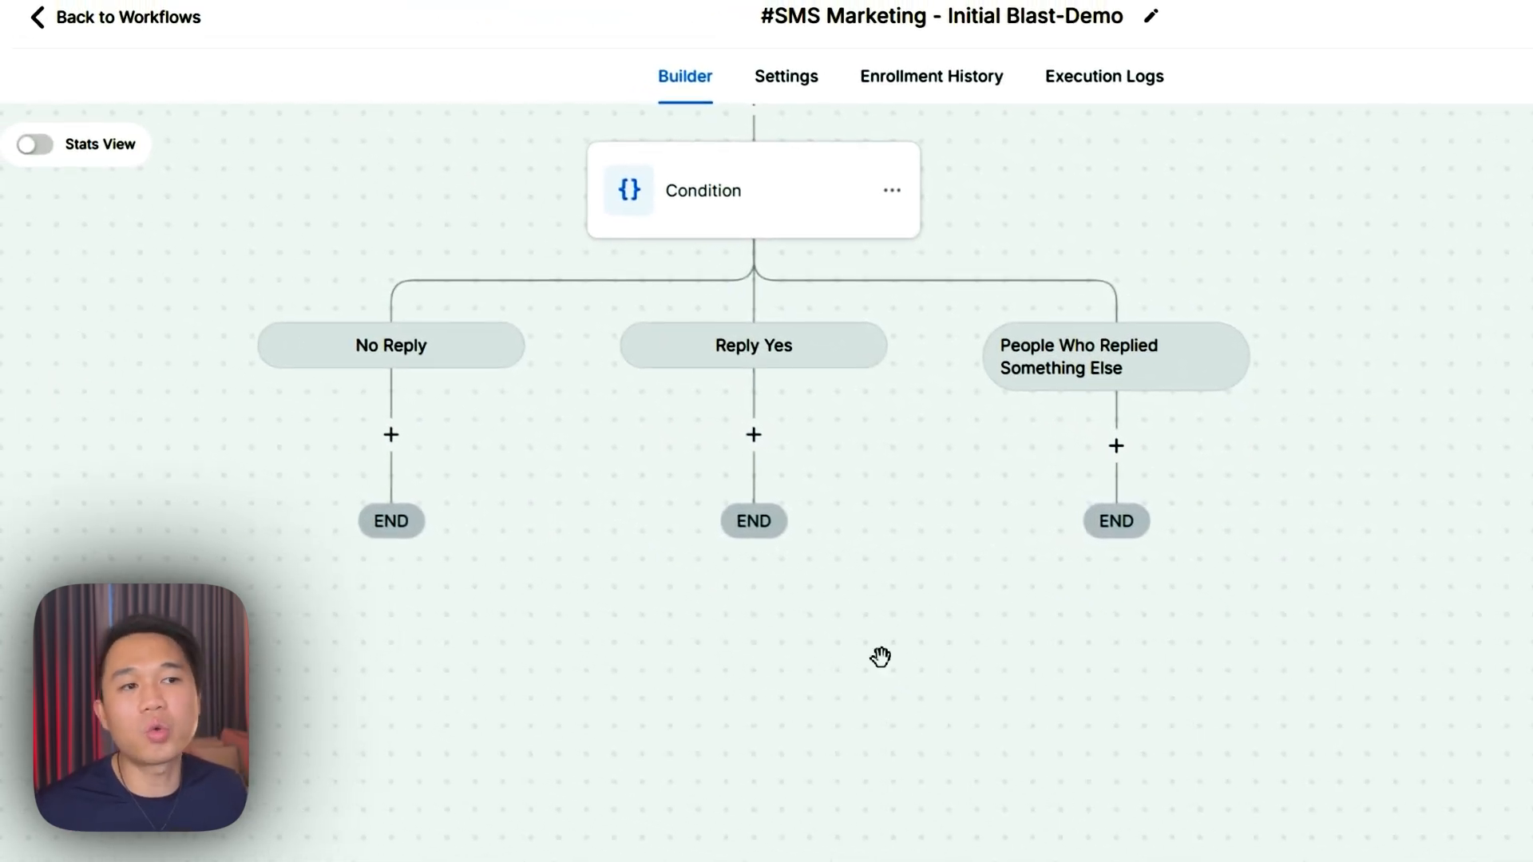
{"action": "left_click_drag", "start_coordinate": [753, 705], "coordinate": [818, 738]}
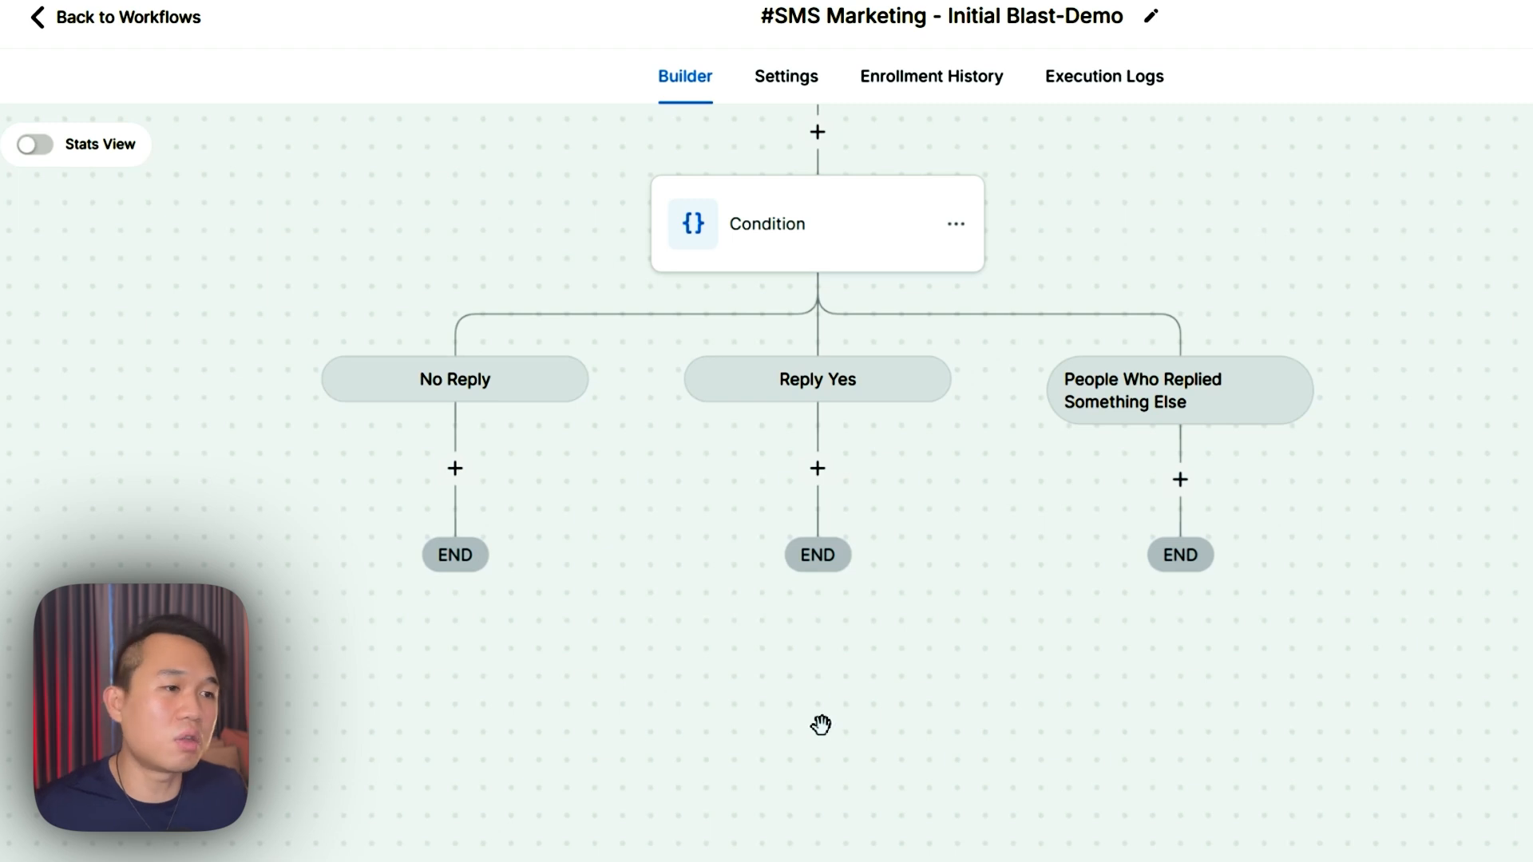
- Add an Add Contact Tag step under Reply Yes that applies a newly created 'replied yes' tag
{"action": "left_click", "coordinate": [818, 471]}
{"action": "type", "text": "tag"}
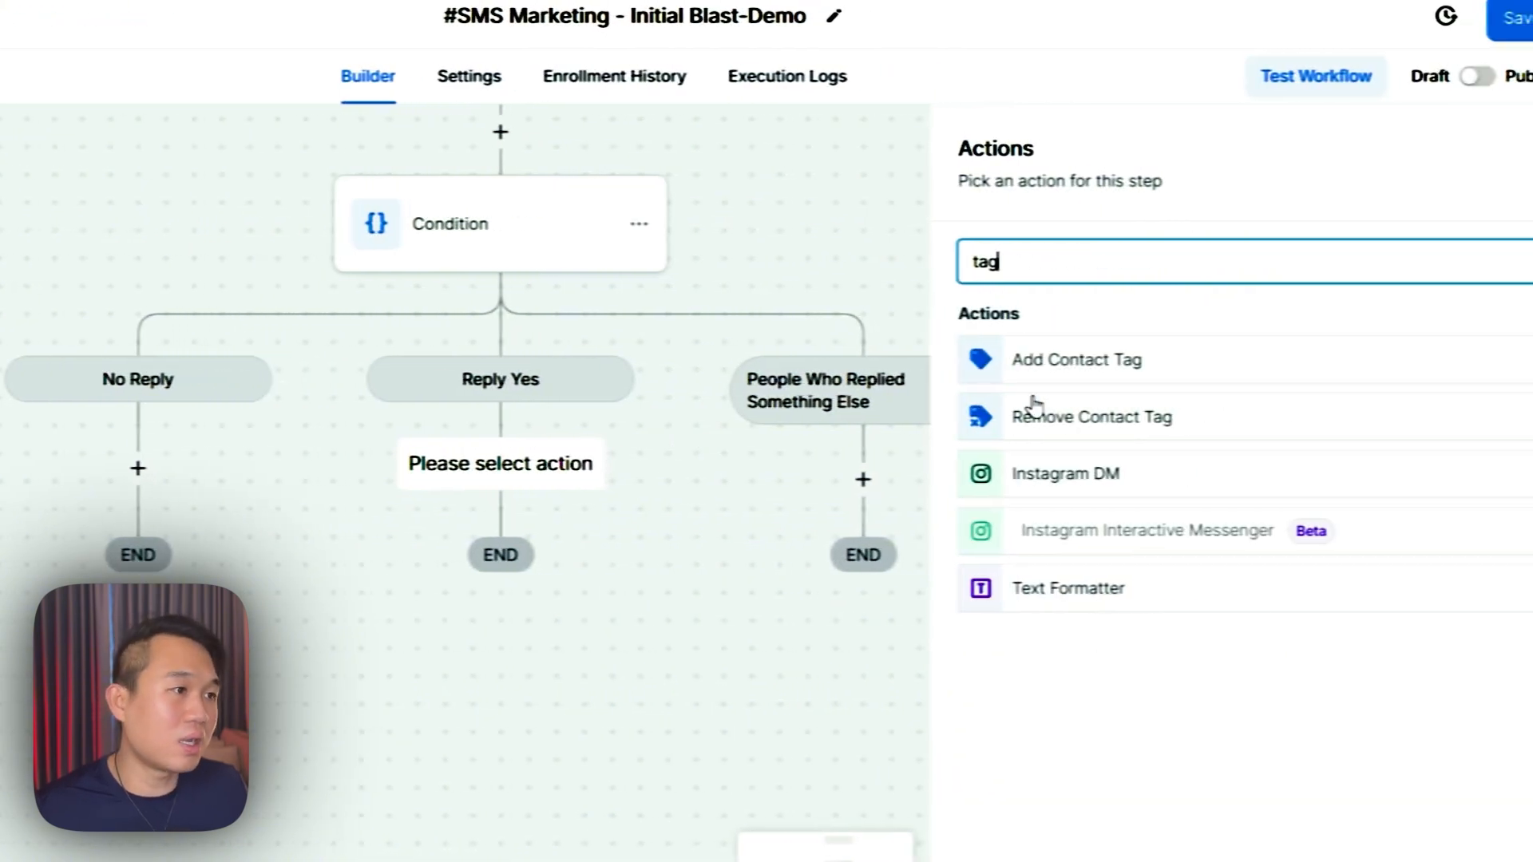
{"action": "left_click", "coordinate": [1034, 359]}
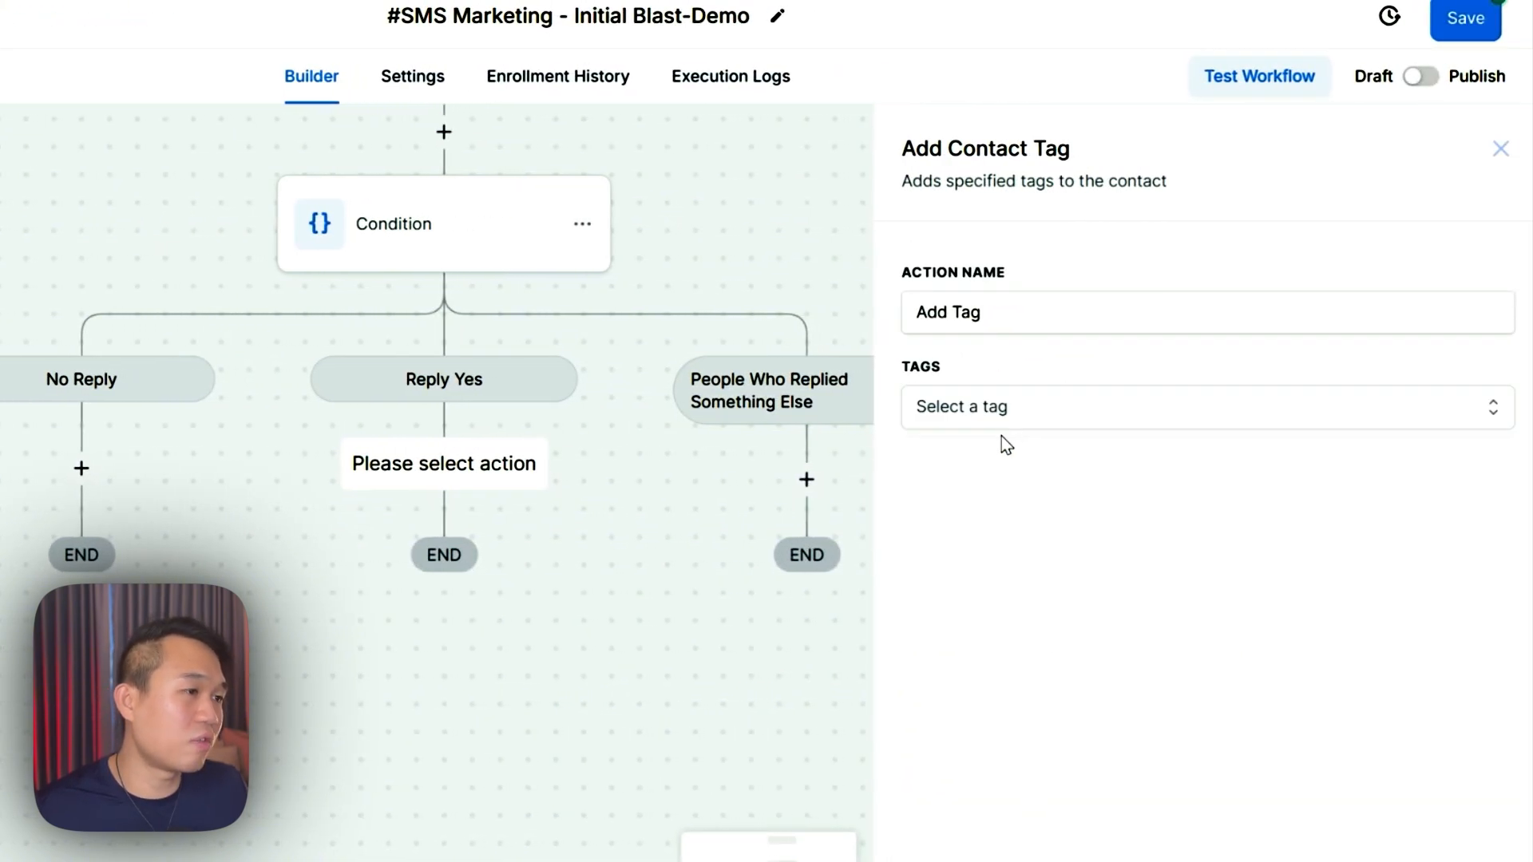
{"action": "left_click", "coordinate": [1002, 423]}
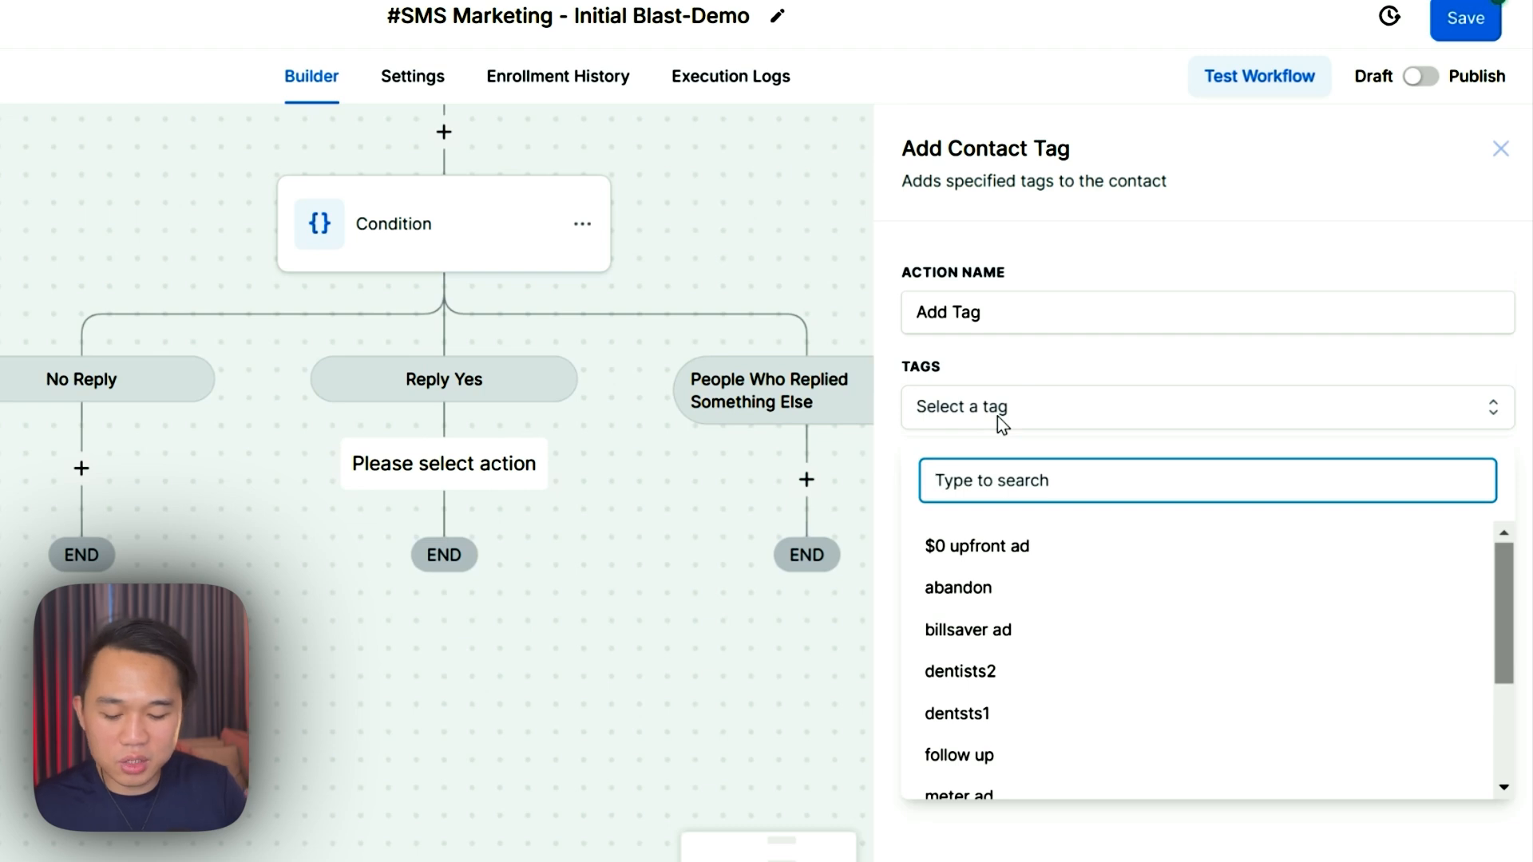
{"action": "type", "text": "replied"}
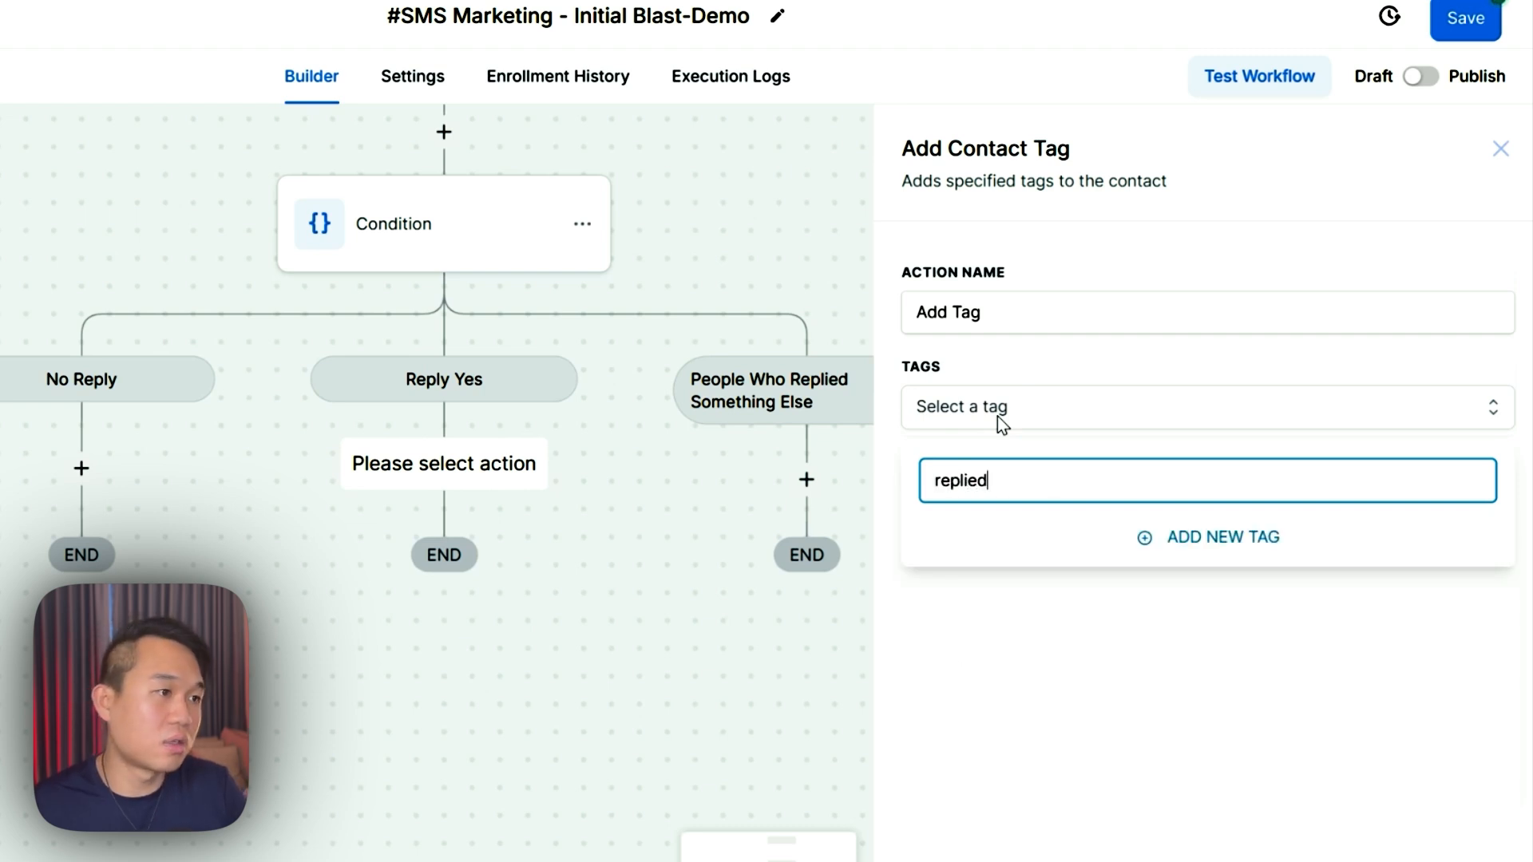
{"action": "type", "text": " yes"}
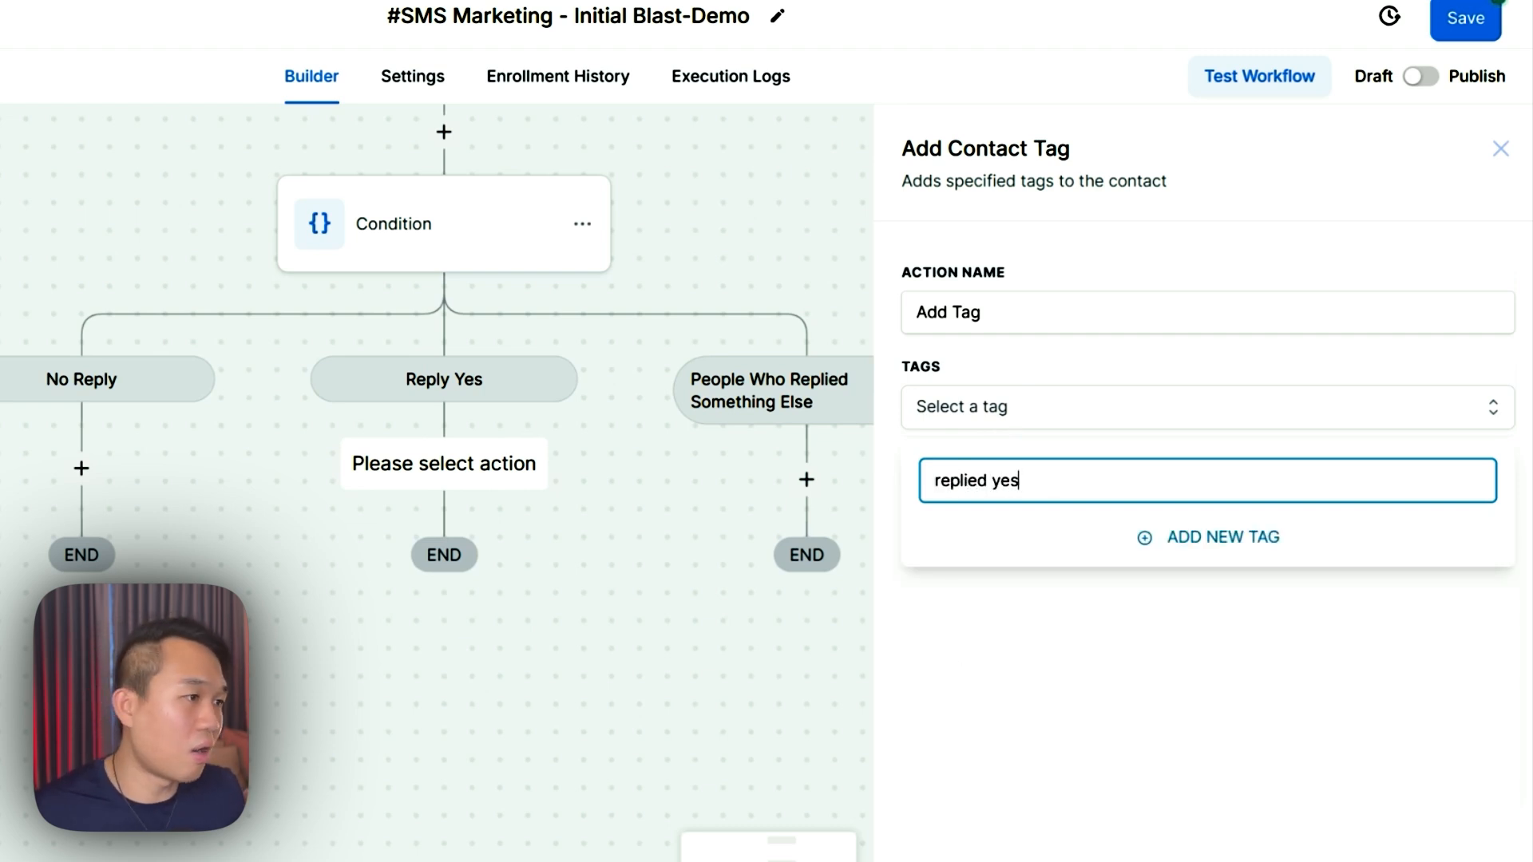
{"action": "left_click", "coordinate": [1197, 546]}
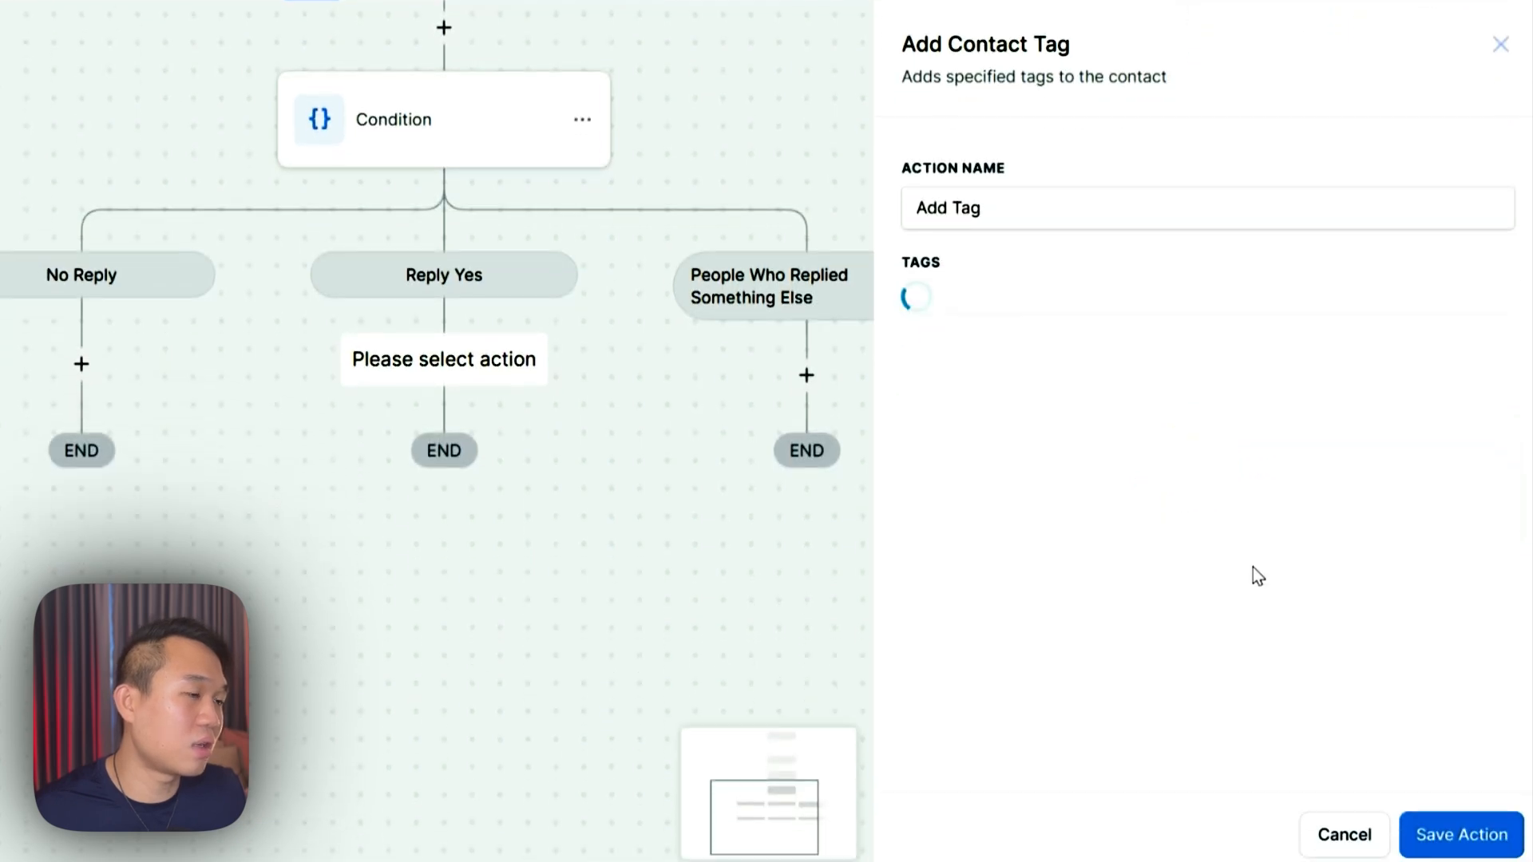
{"action": "left_click", "coordinate": [1454, 830]}
{"action": "left_click_drag", "start_coordinate": [759, 551], "coordinate": [621, 499]}
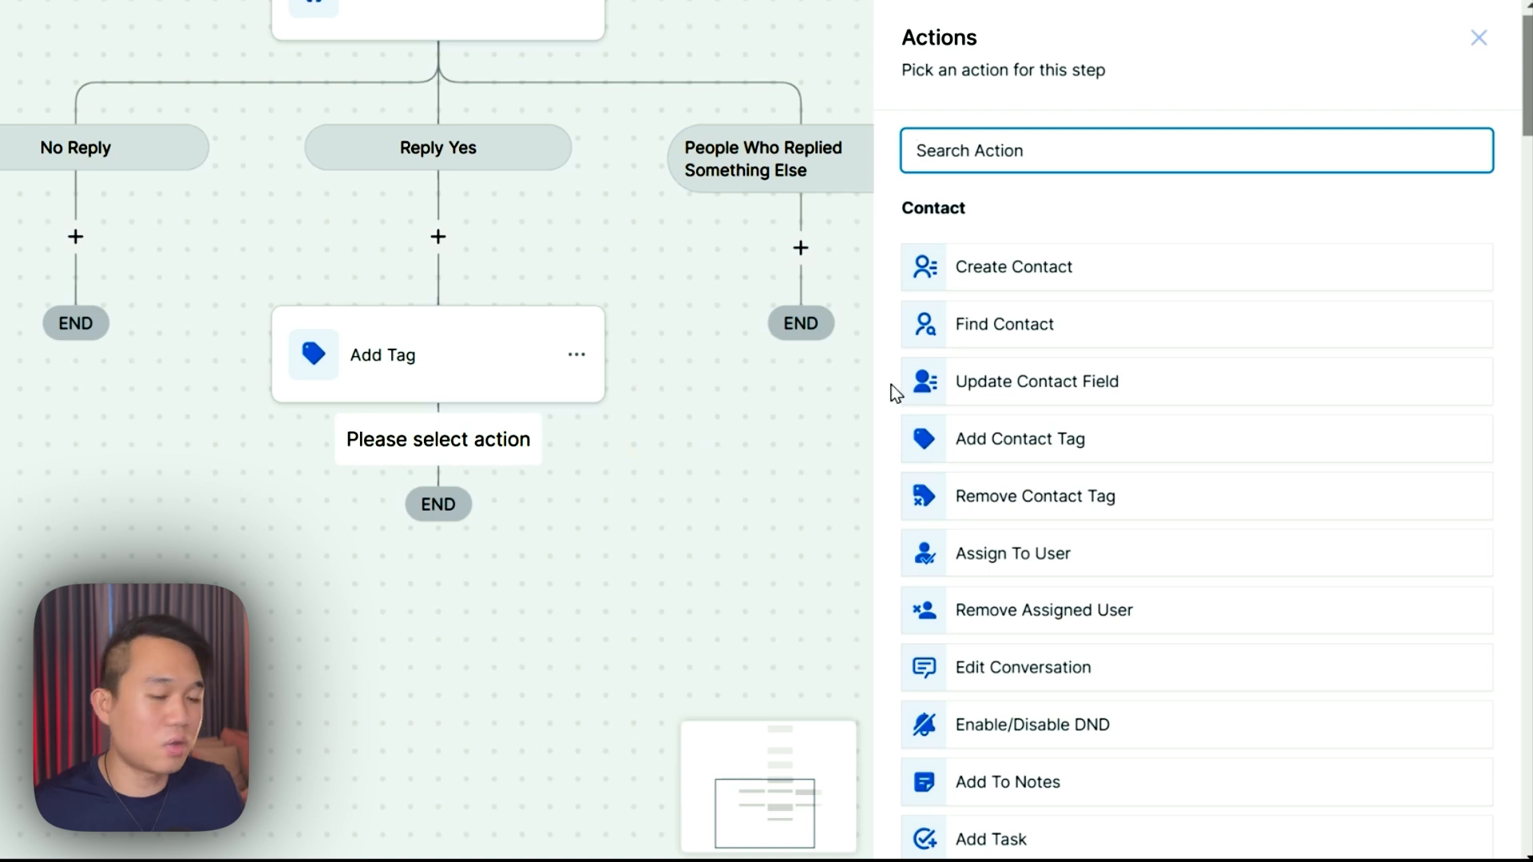
- Add an Add to Workflow step targeting '#SMS Marketing -Nurturing REPLY YES'
{"action": "type", "text": "work"}
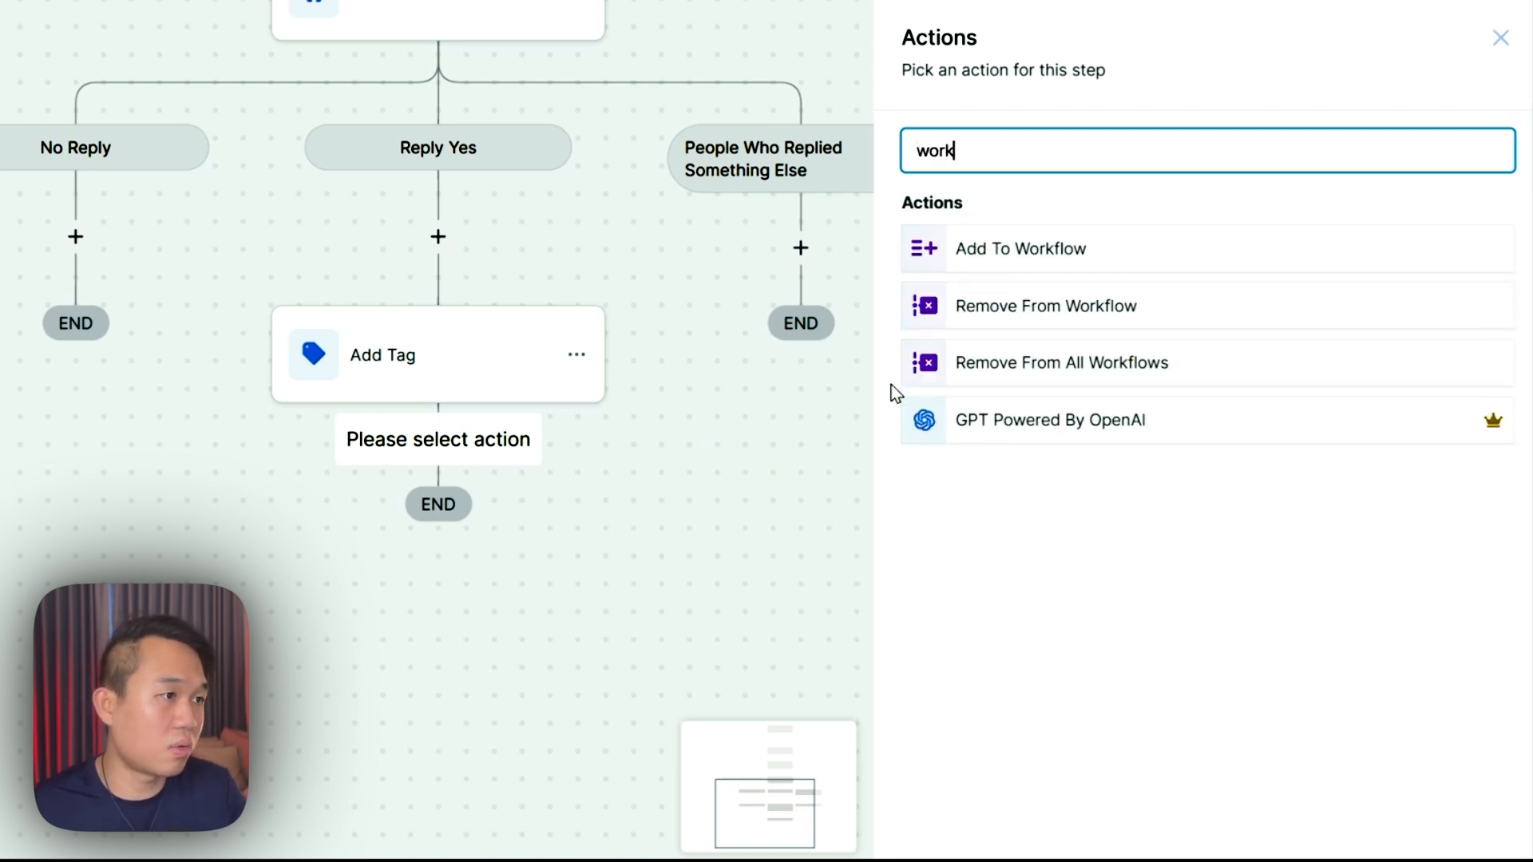
{"action": "left_click", "coordinate": [1018, 262]}
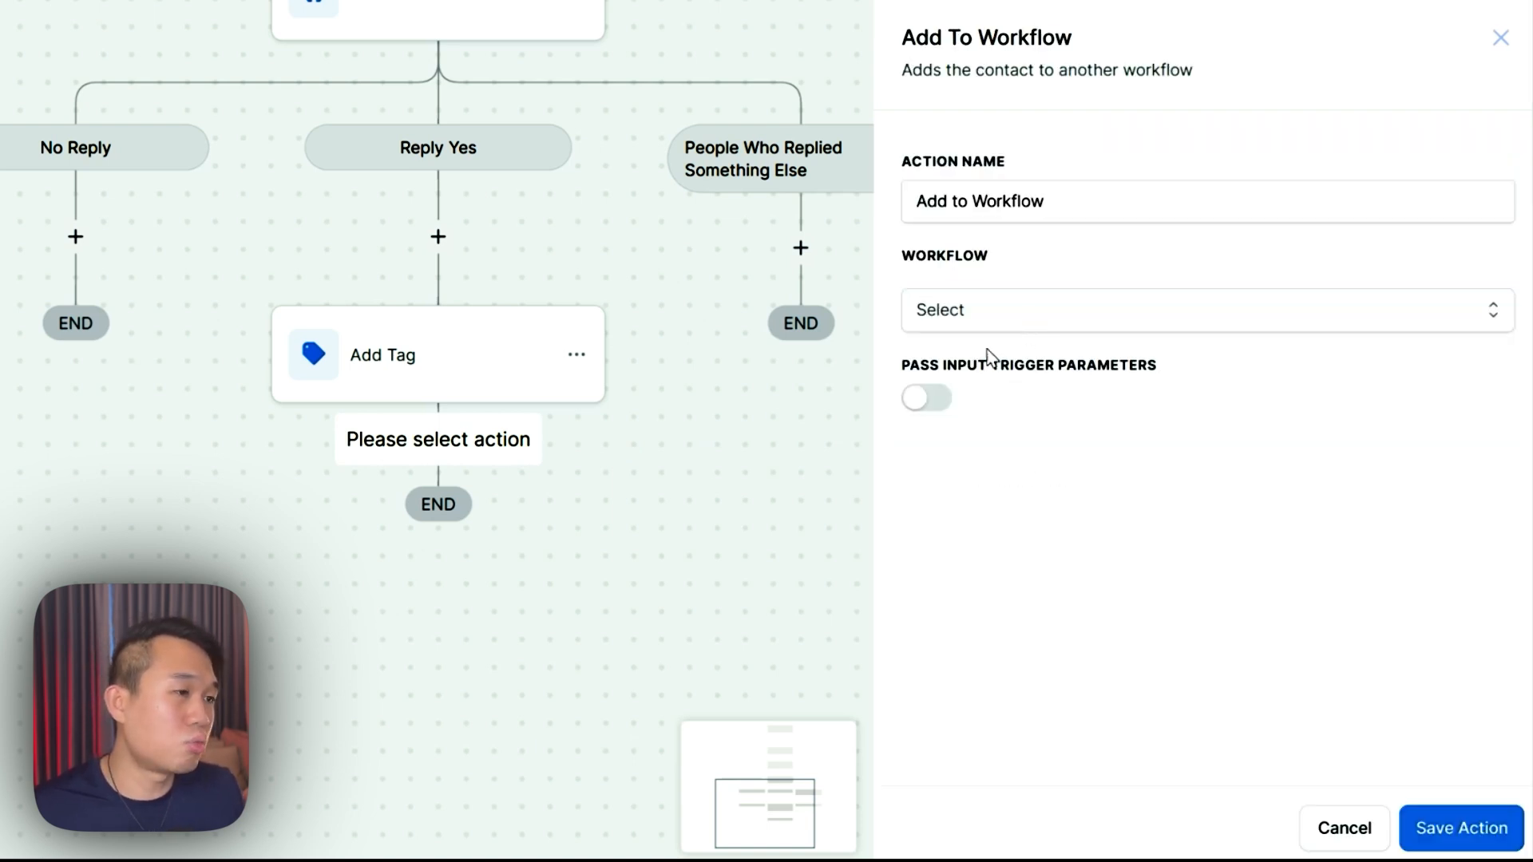
{"action": "left_click", "coordinate": [969, 323]}
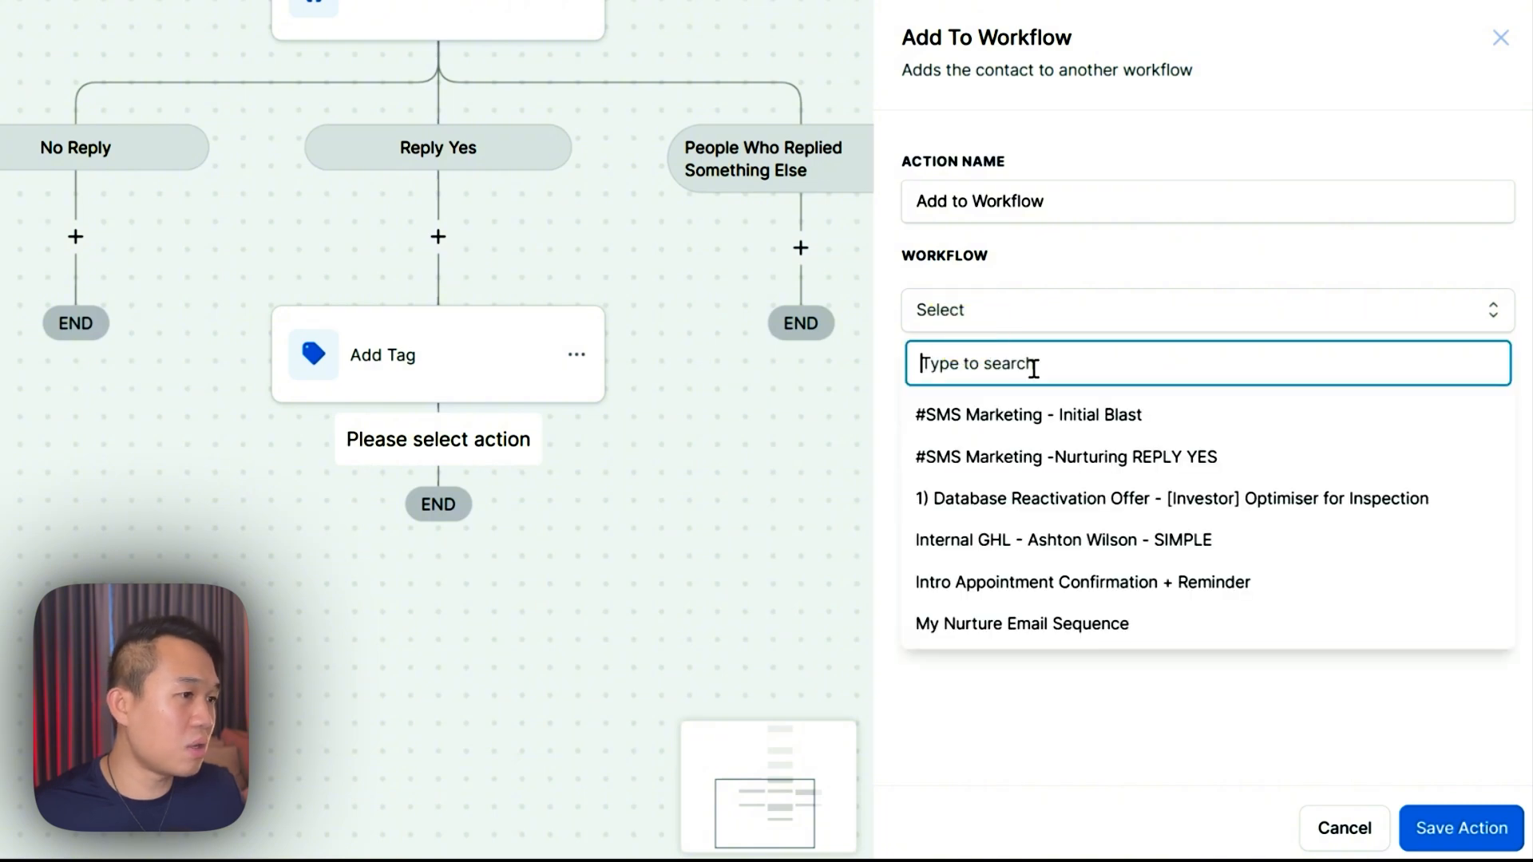
{"action": "left_click", "coordinate": [1136, 460]}
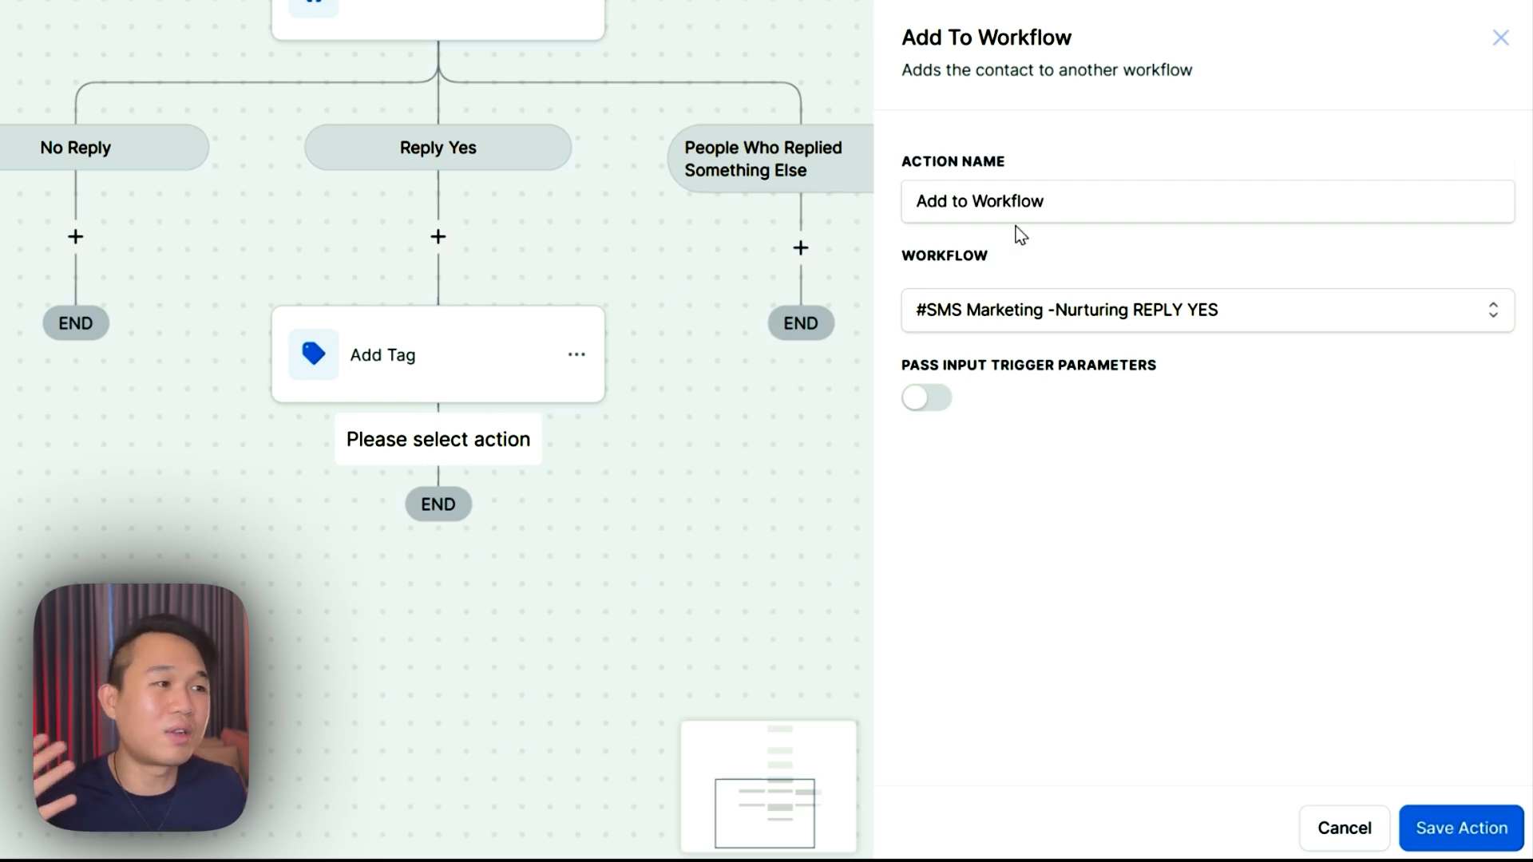
- Name the step 'Add to Workflow - Reply YES workflow' and save it
{"action": "left_click", "coordinate": [1065, 201]}
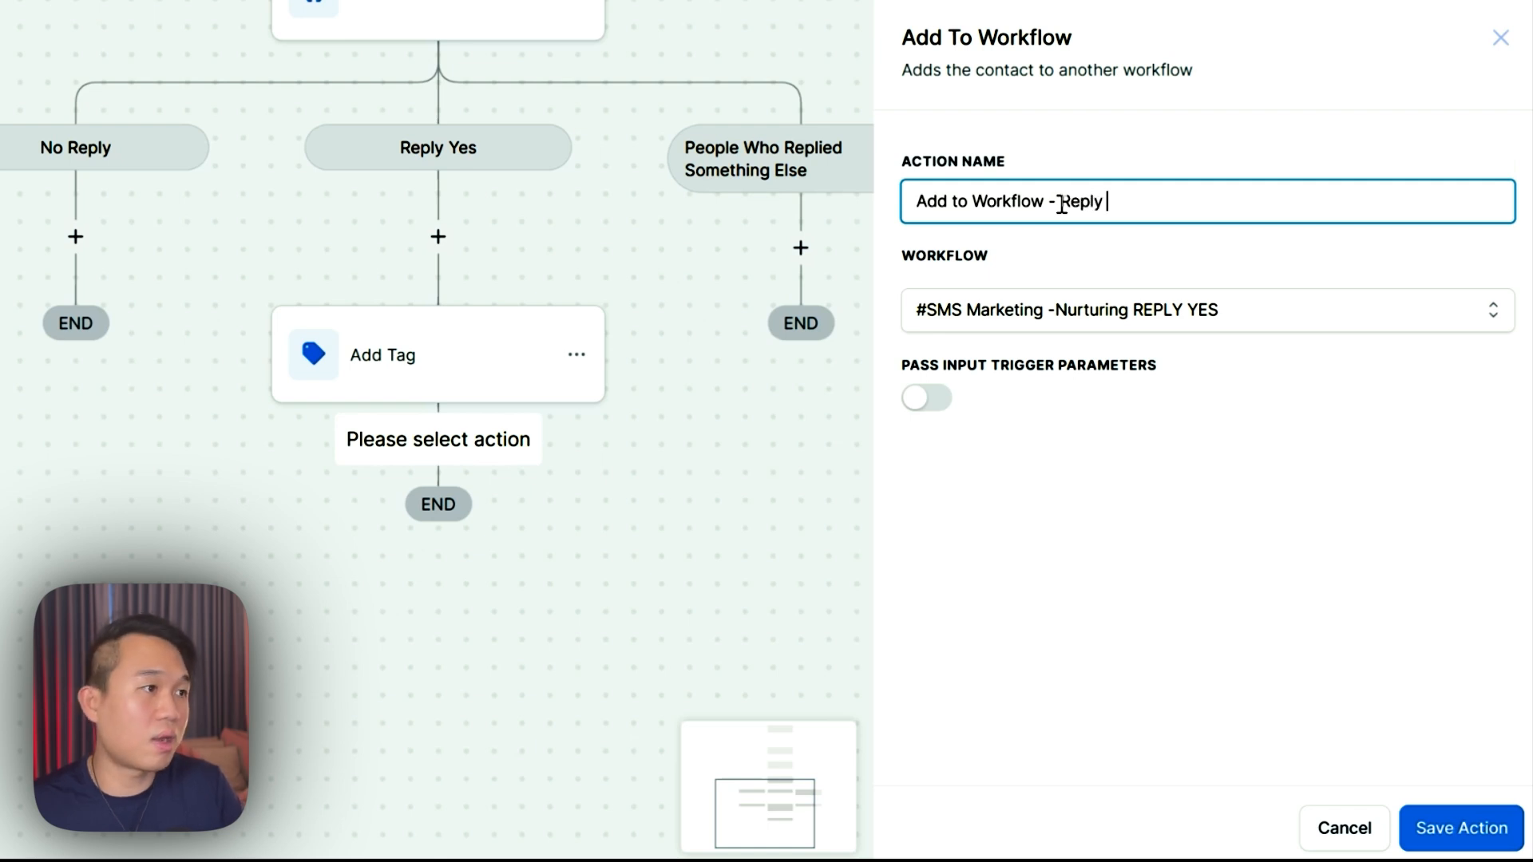
{"action": "type", "text": "- Reply YESwprlf"}
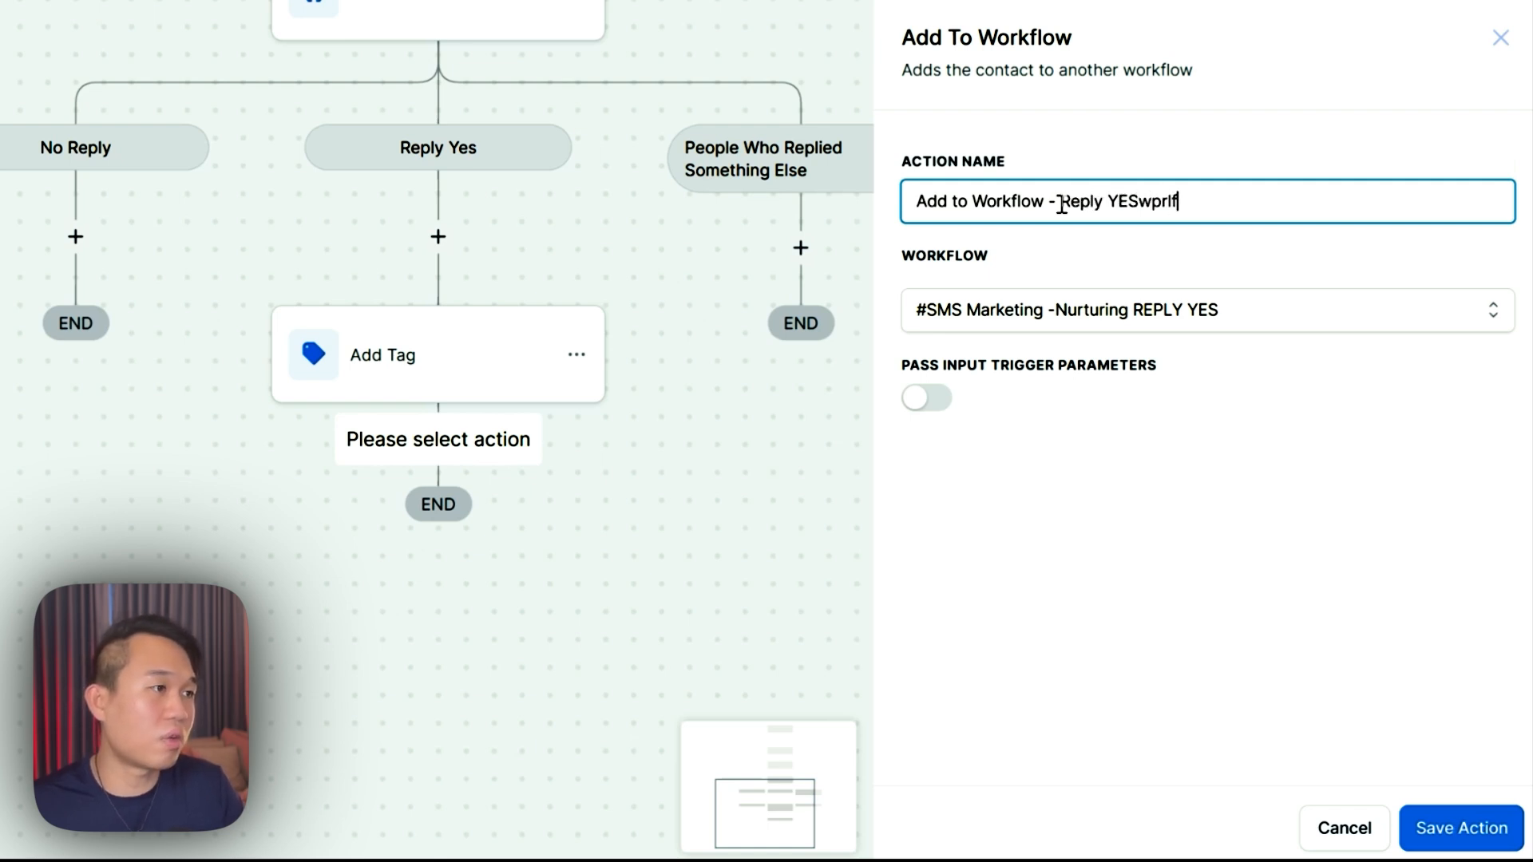
{"action": "key", "text": "BackSpace"}
{"action": "key", "text": "BackSpace"}
{"action": "key", "text": "BackSpace"}
{"action": "key", "text": "BackSpace"}
{"action": "key", "text": "BackSpace"}
{"action": "type", "text": "workflow"}
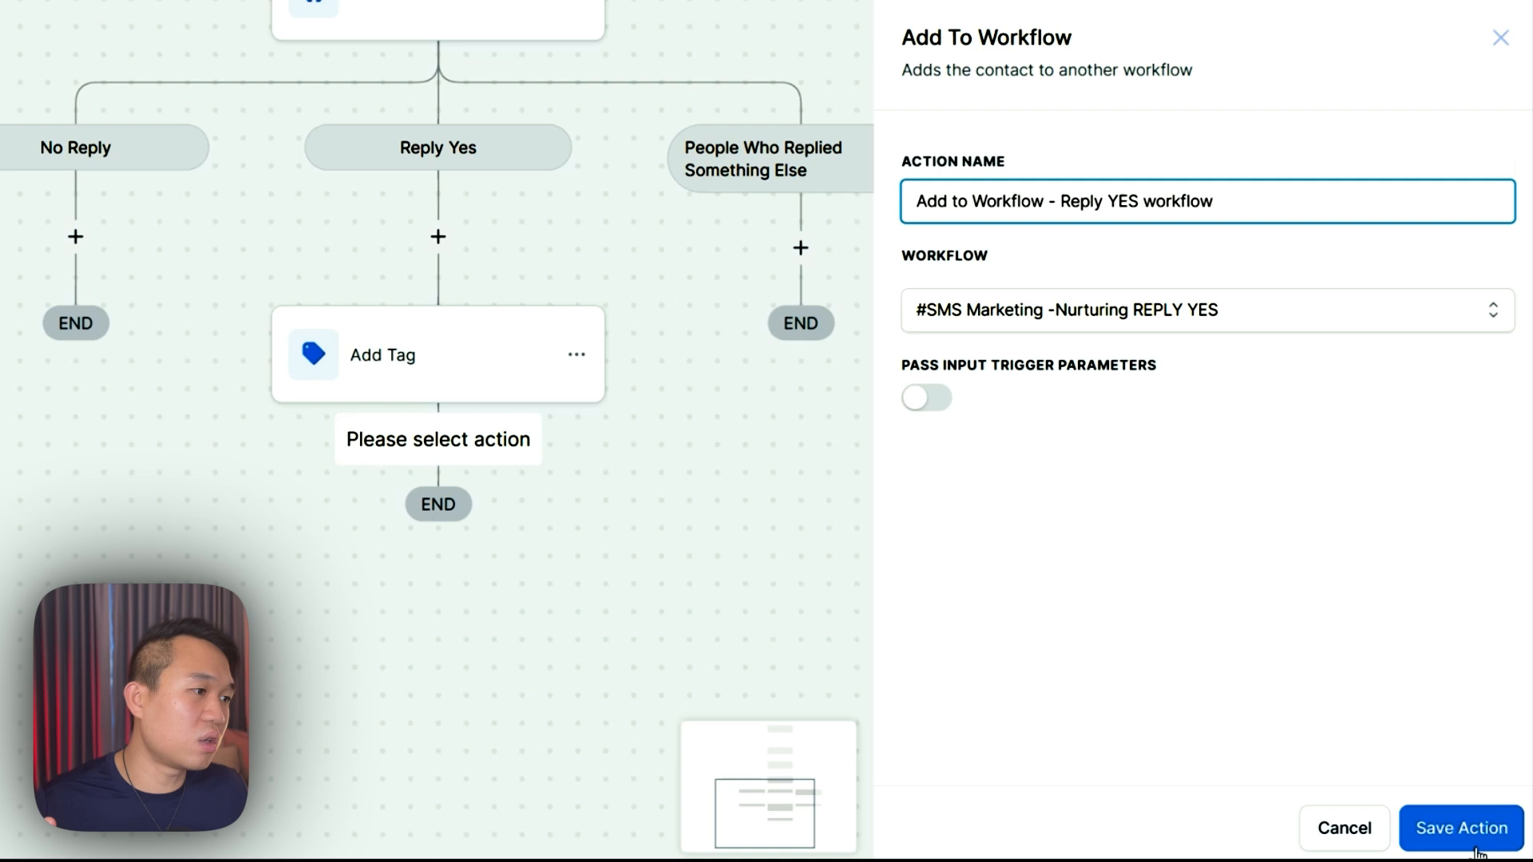
{"action": "left_click", "coordinate": [1475, 848]}
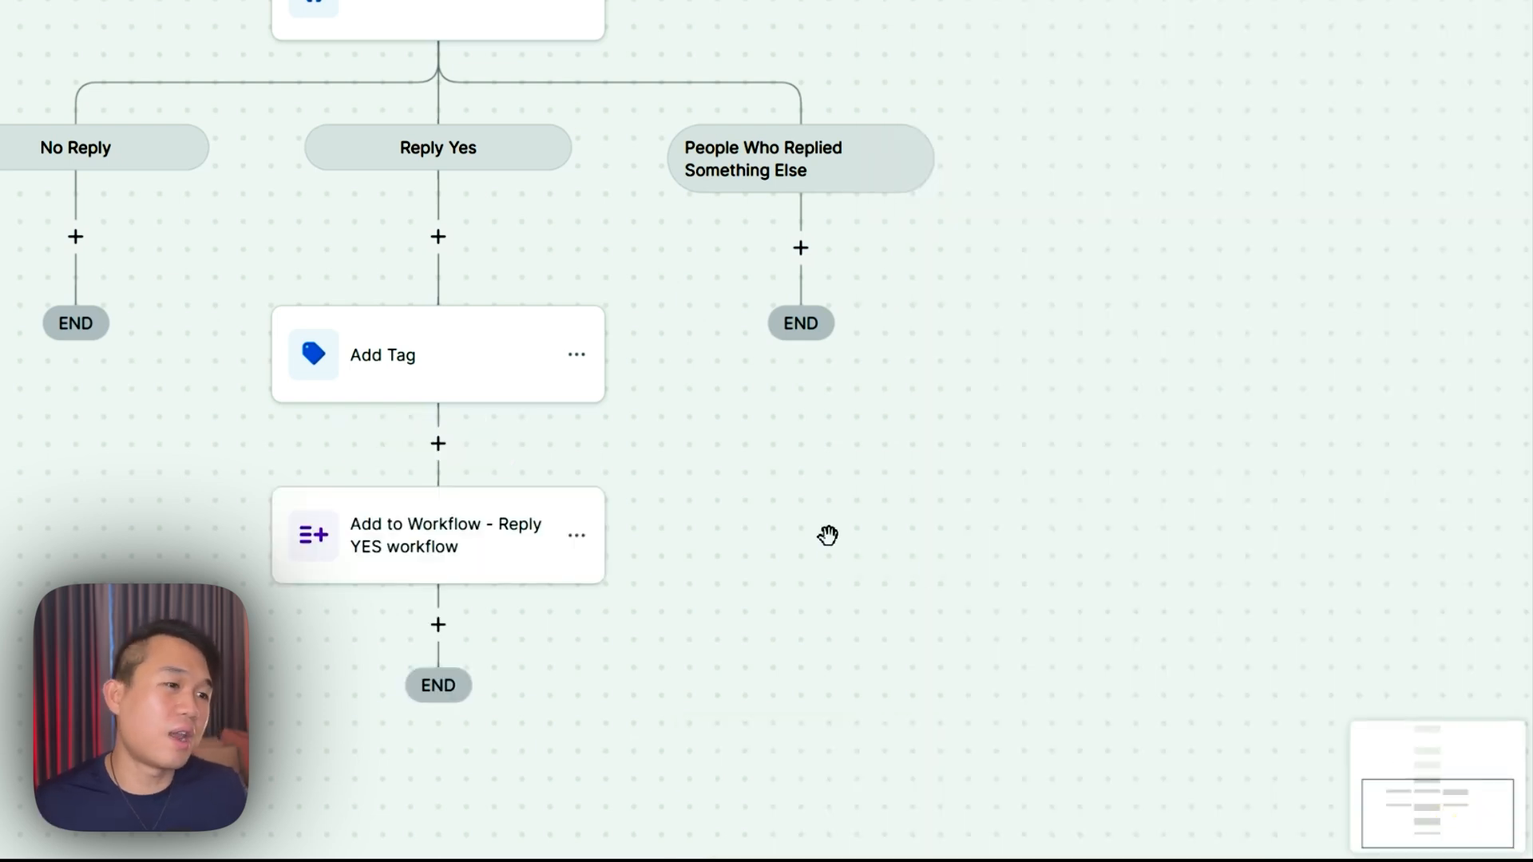
{"action": "left_click", "coordinate": [438, 630]}
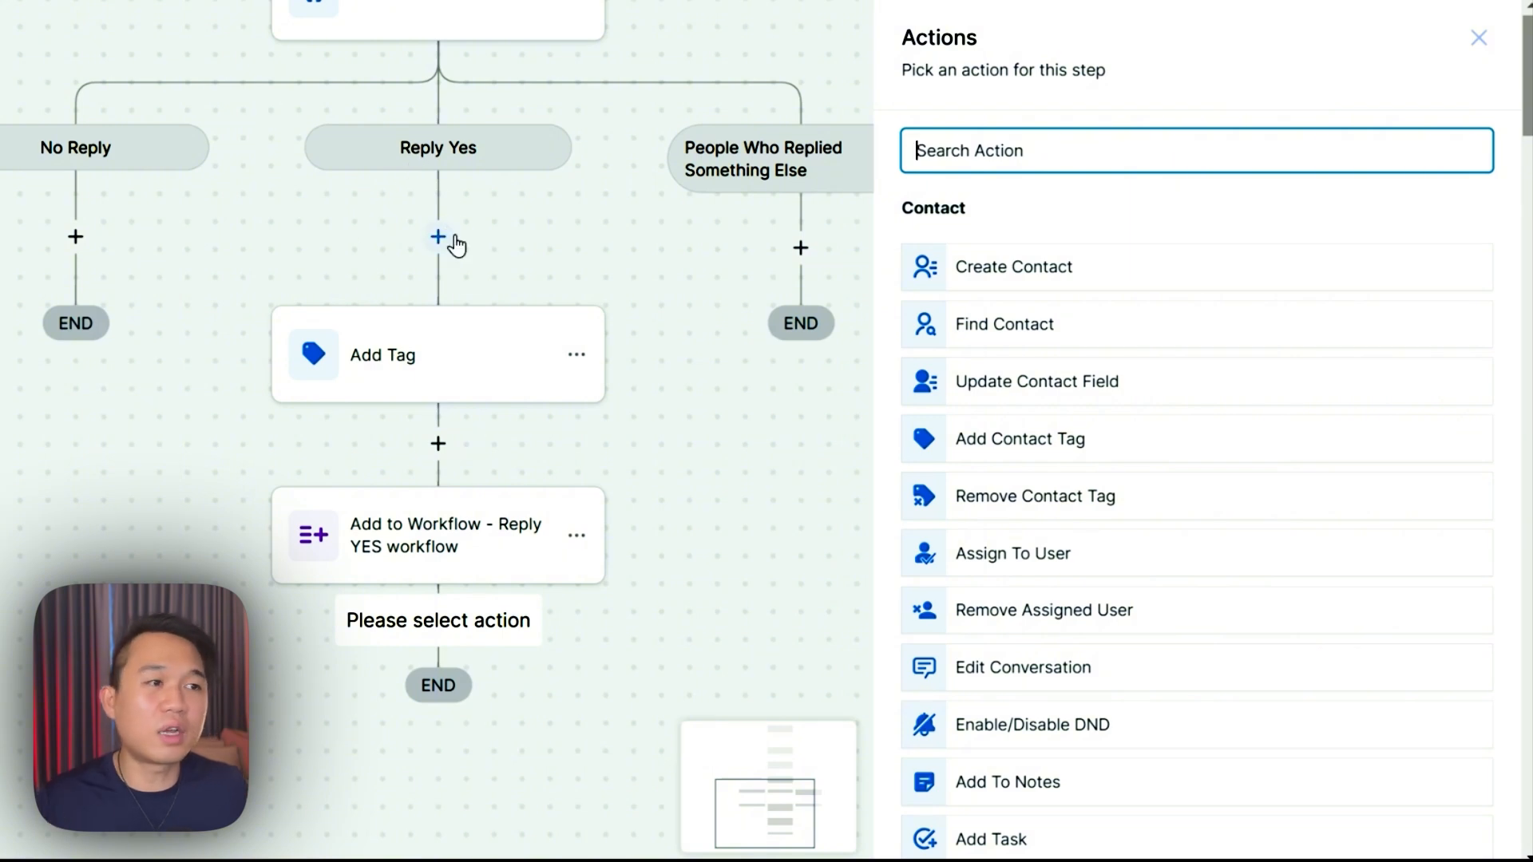
- Discard the extra pending step and save the workflow
{"action": "left_click", "coordinate": [673, 585]}
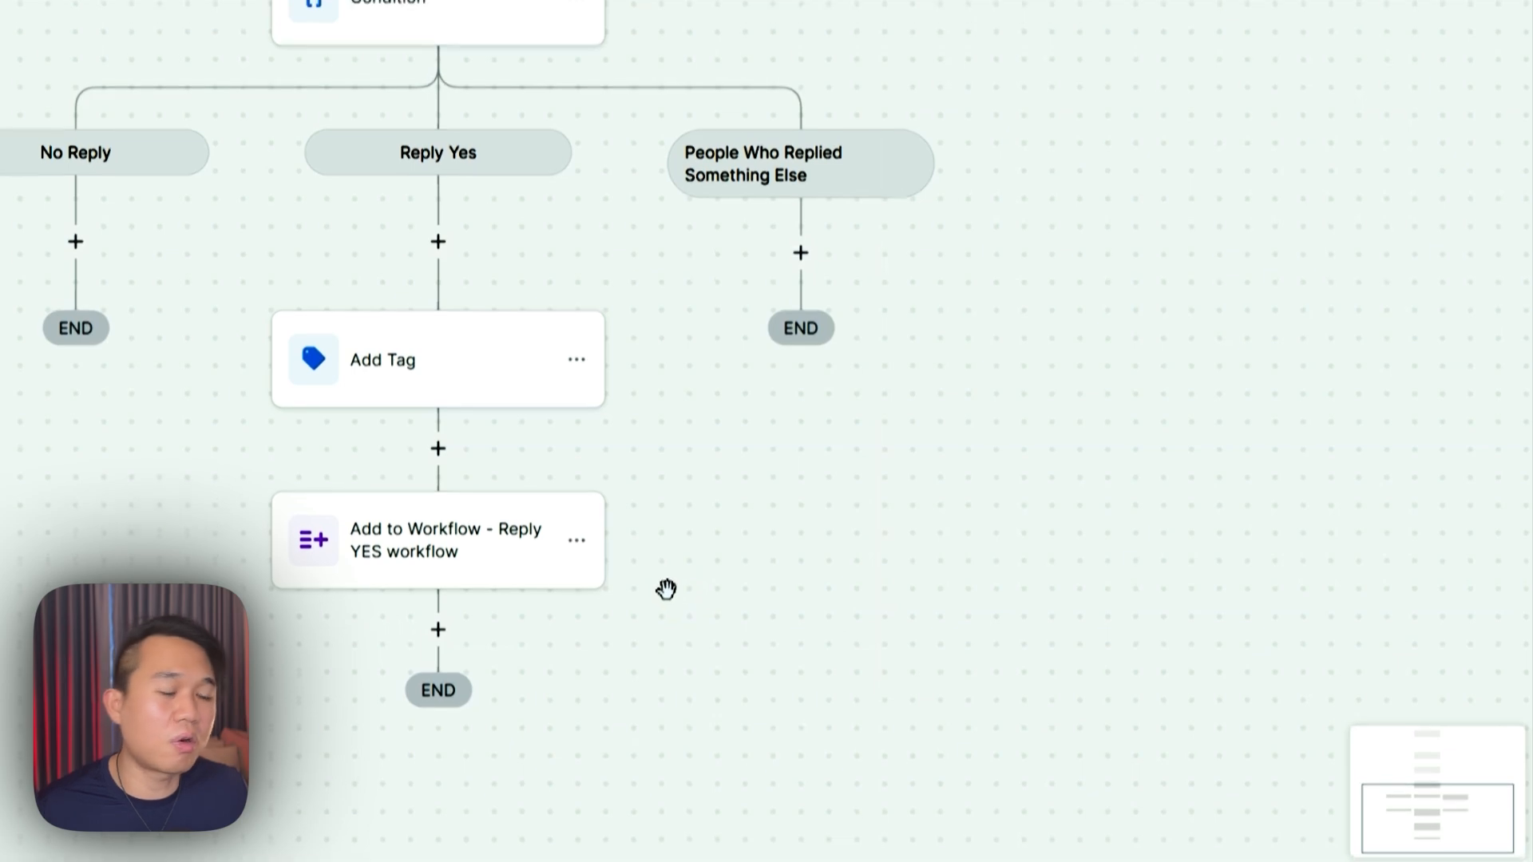
{"action": "left_click", "coordinate": [1465, 51]}
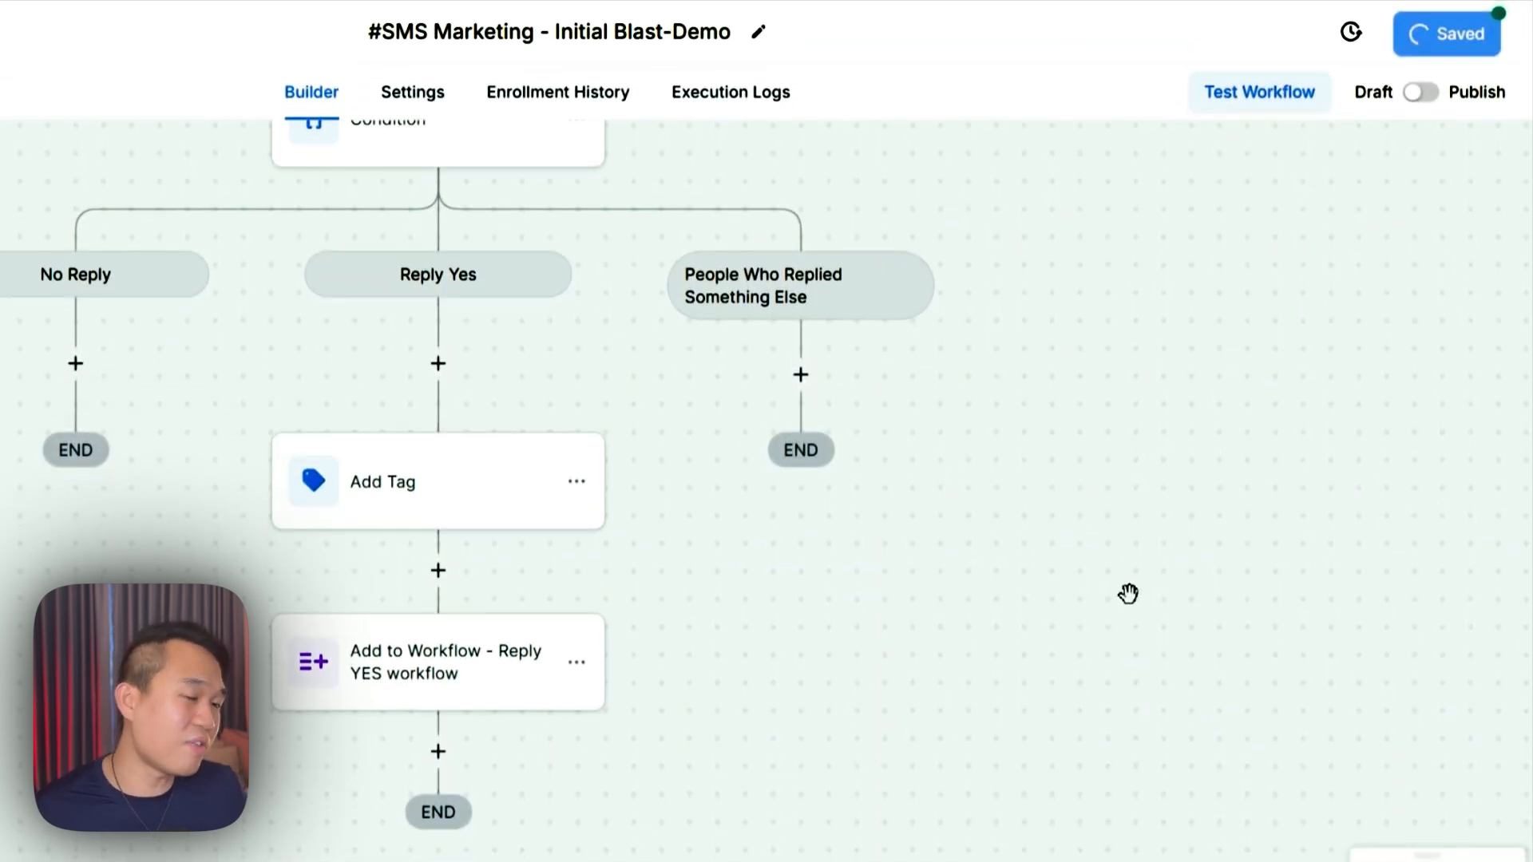
{"action": "left_click_drag", "start_coordinate": [750, 707], "coordinate": [445, 620]}
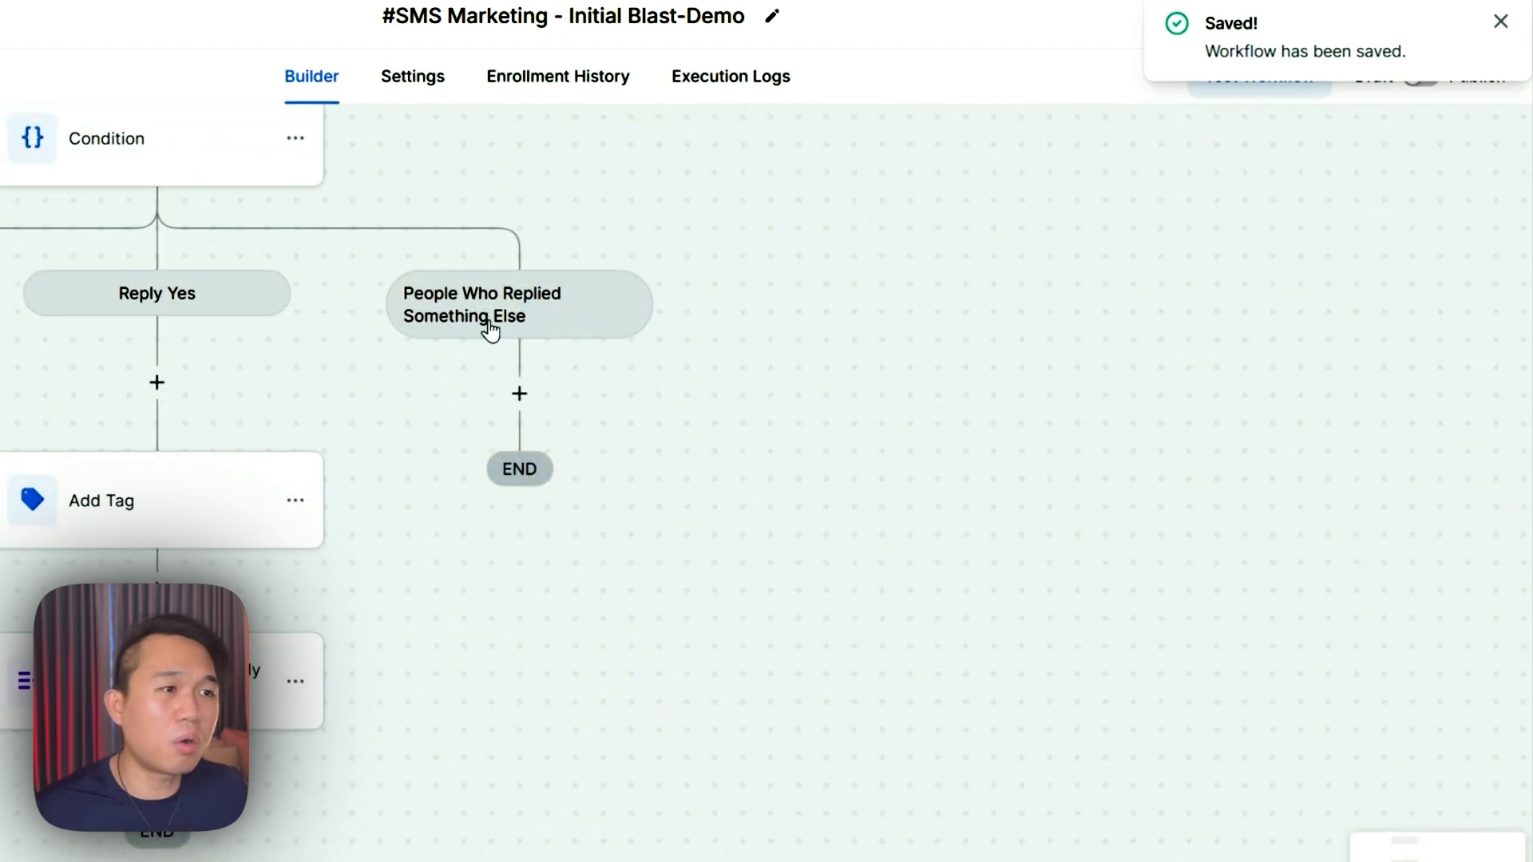
- Tag Something Else repliers with a new 'replied something else to sms campaign' tag, then save
{"action": "left_click", "coordinate": [519, 394]}
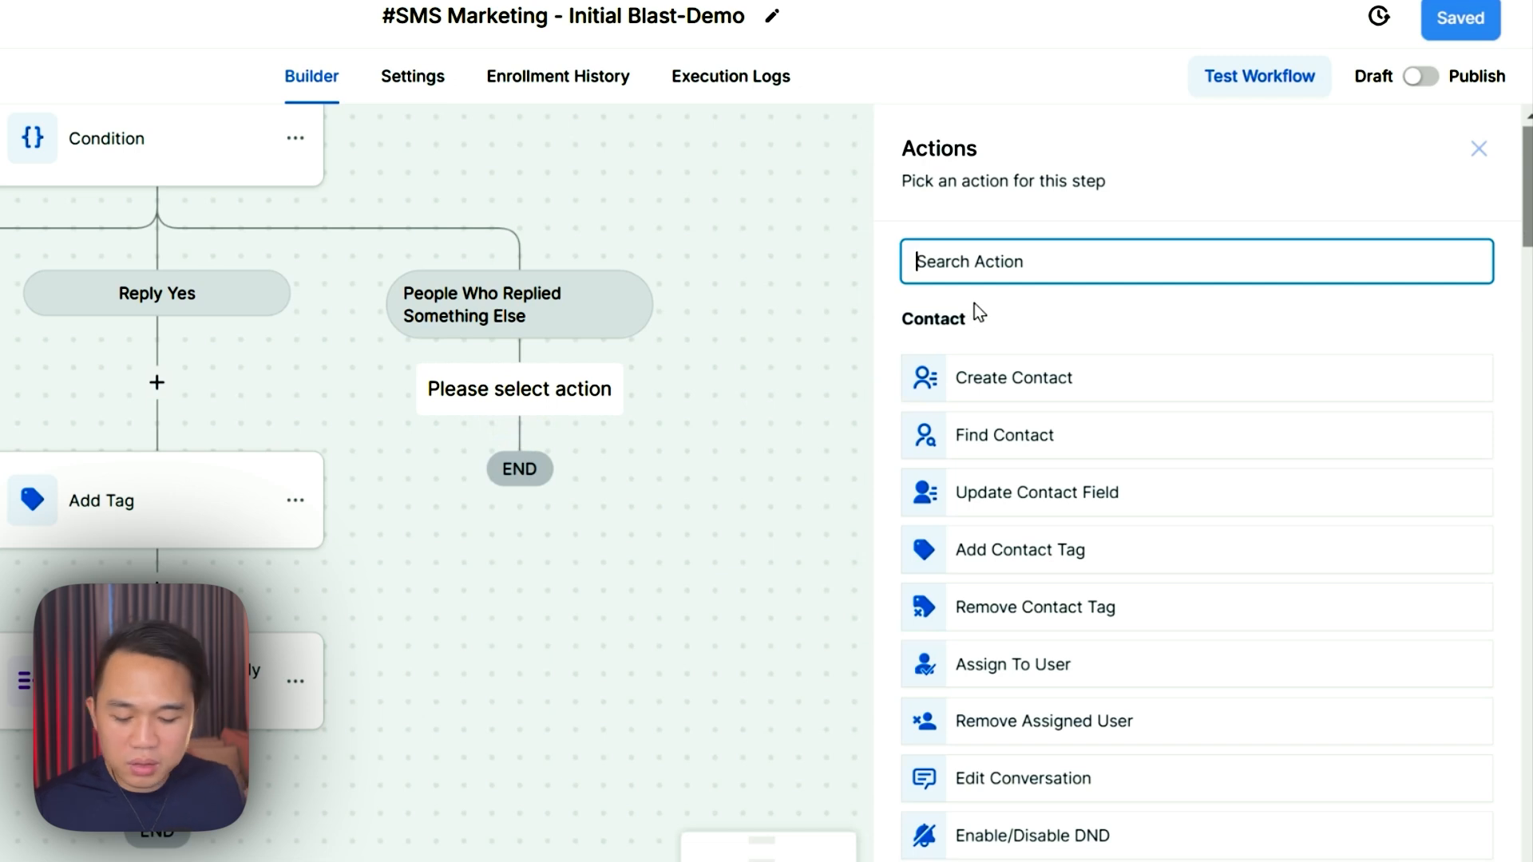
{"action": "type", "text": "tag"}
{"action": "left_click", "coordinate": [1018, 359]}
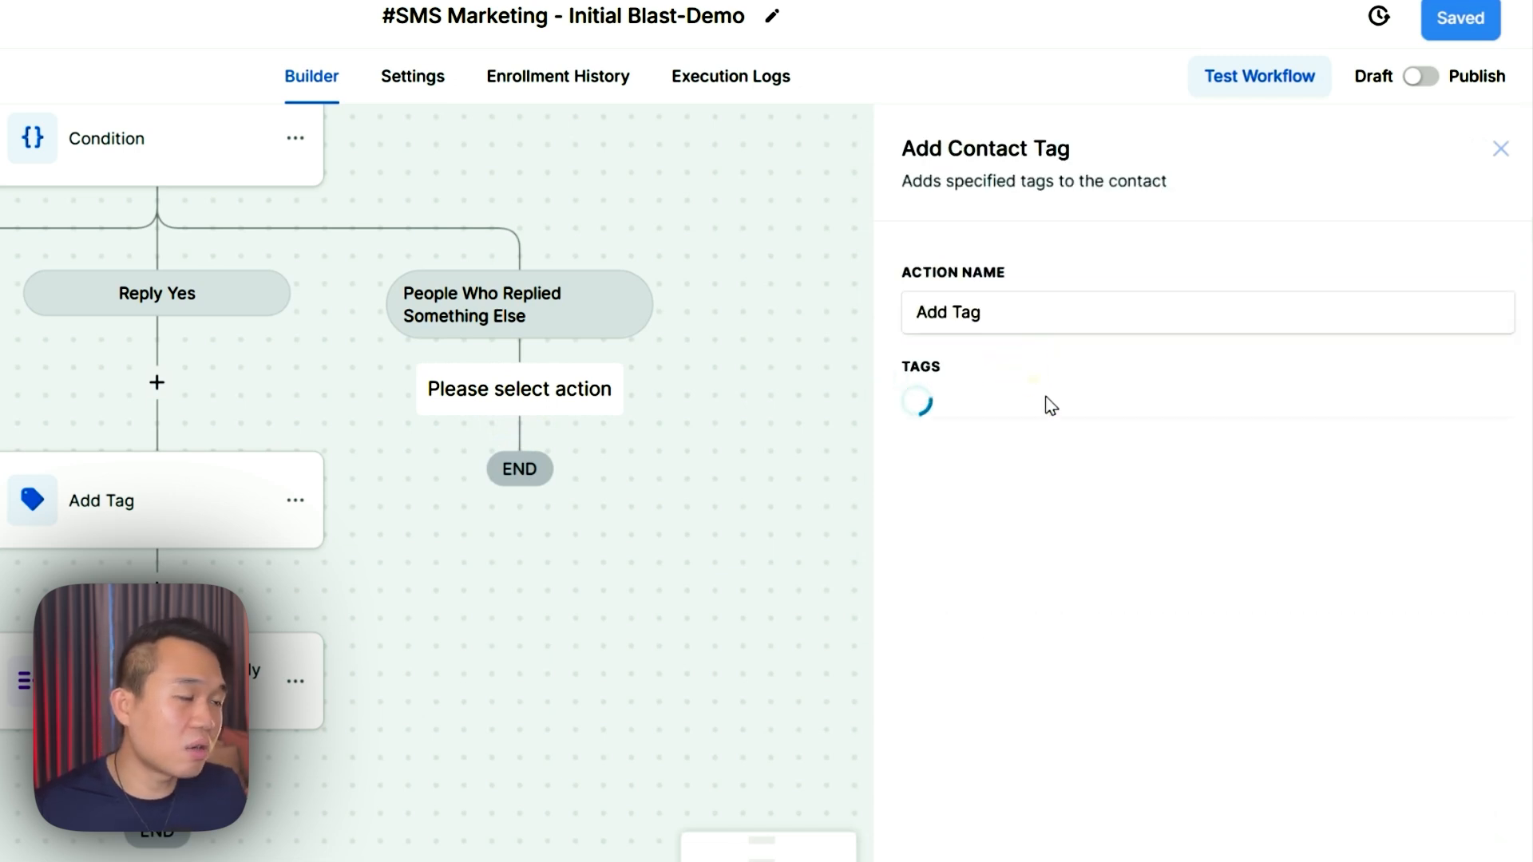
{"action": "left_click", "coordinate": [983, 426]}
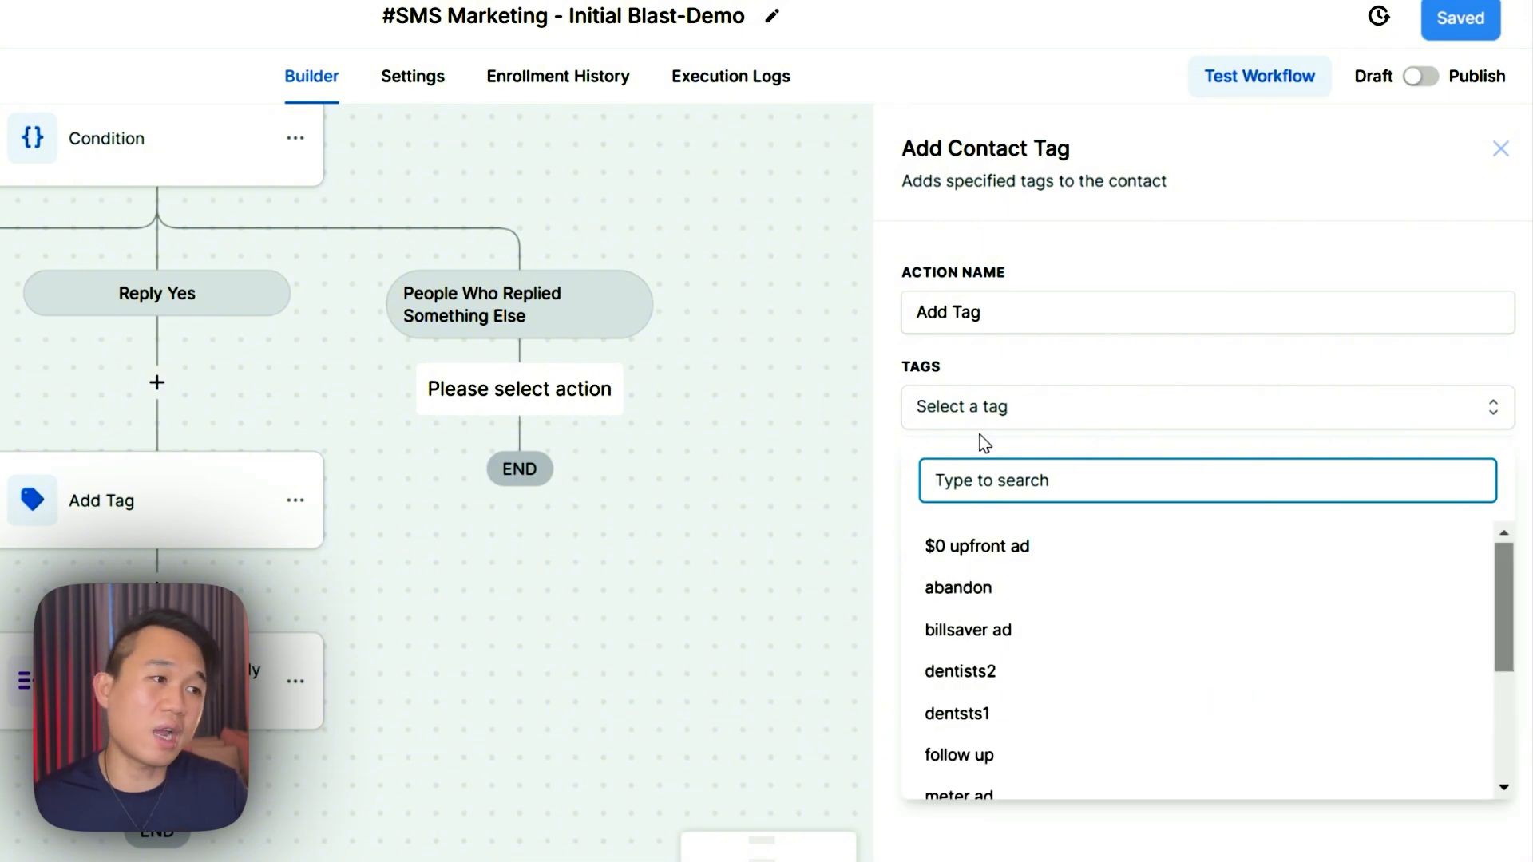
{"action": "type", "text": "re"}
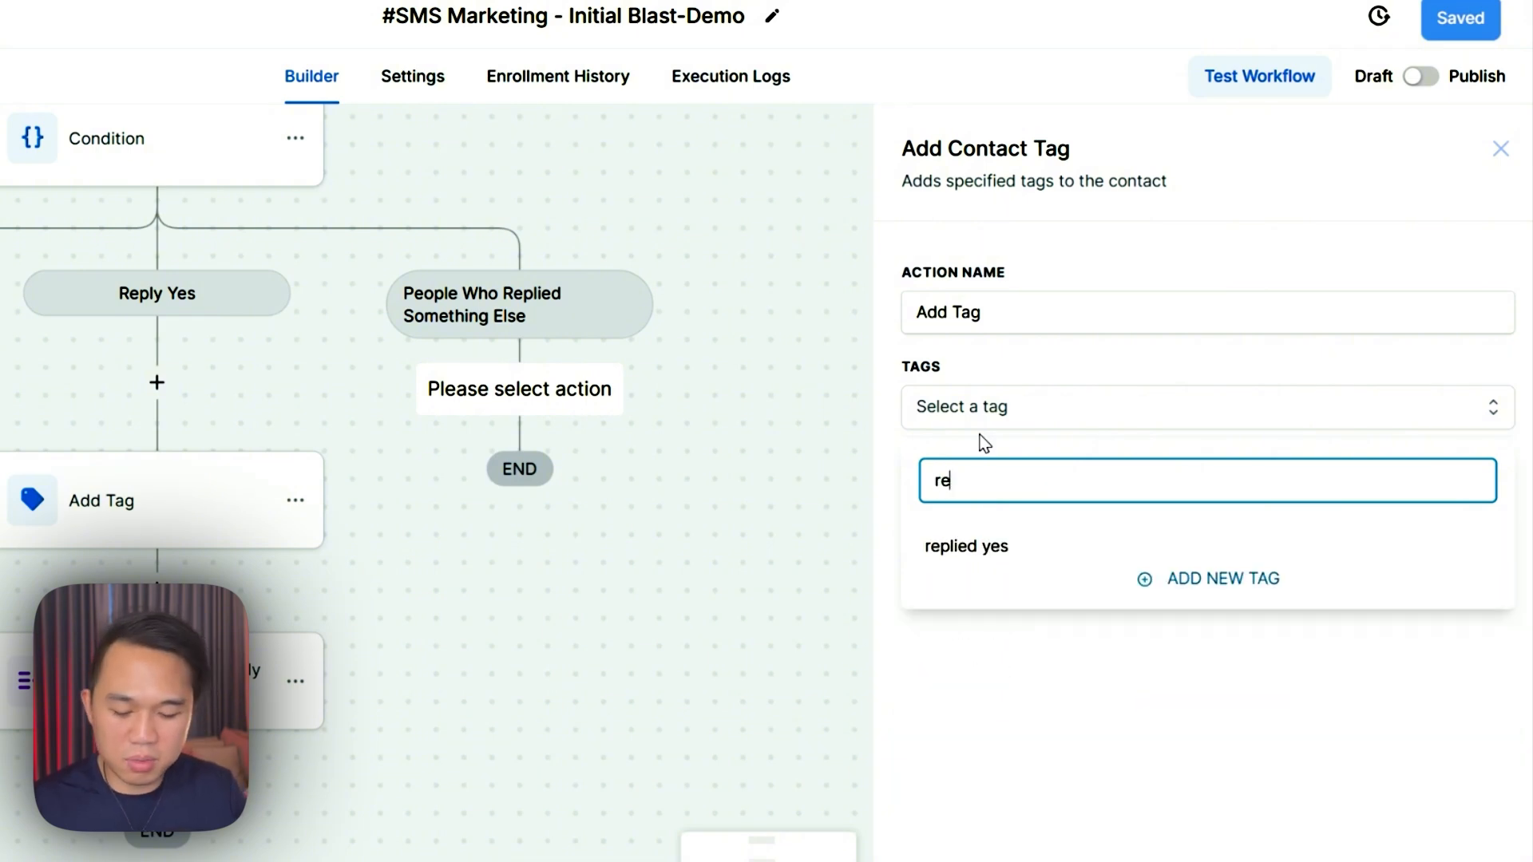
{"action": "type", "text": "plied someth"}
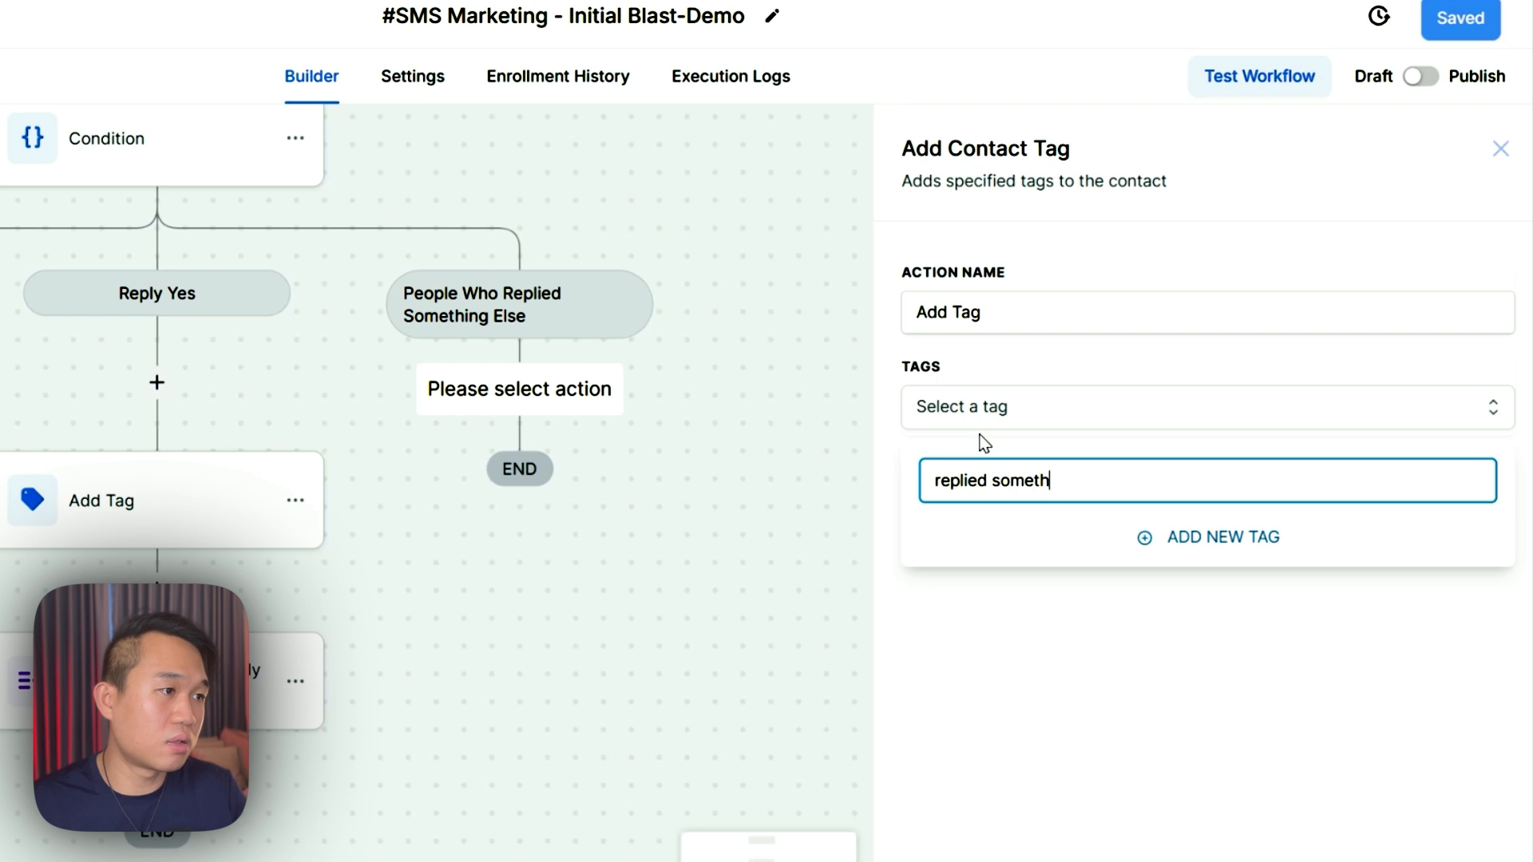
{"action": "type", "text": "ing else to sms"}
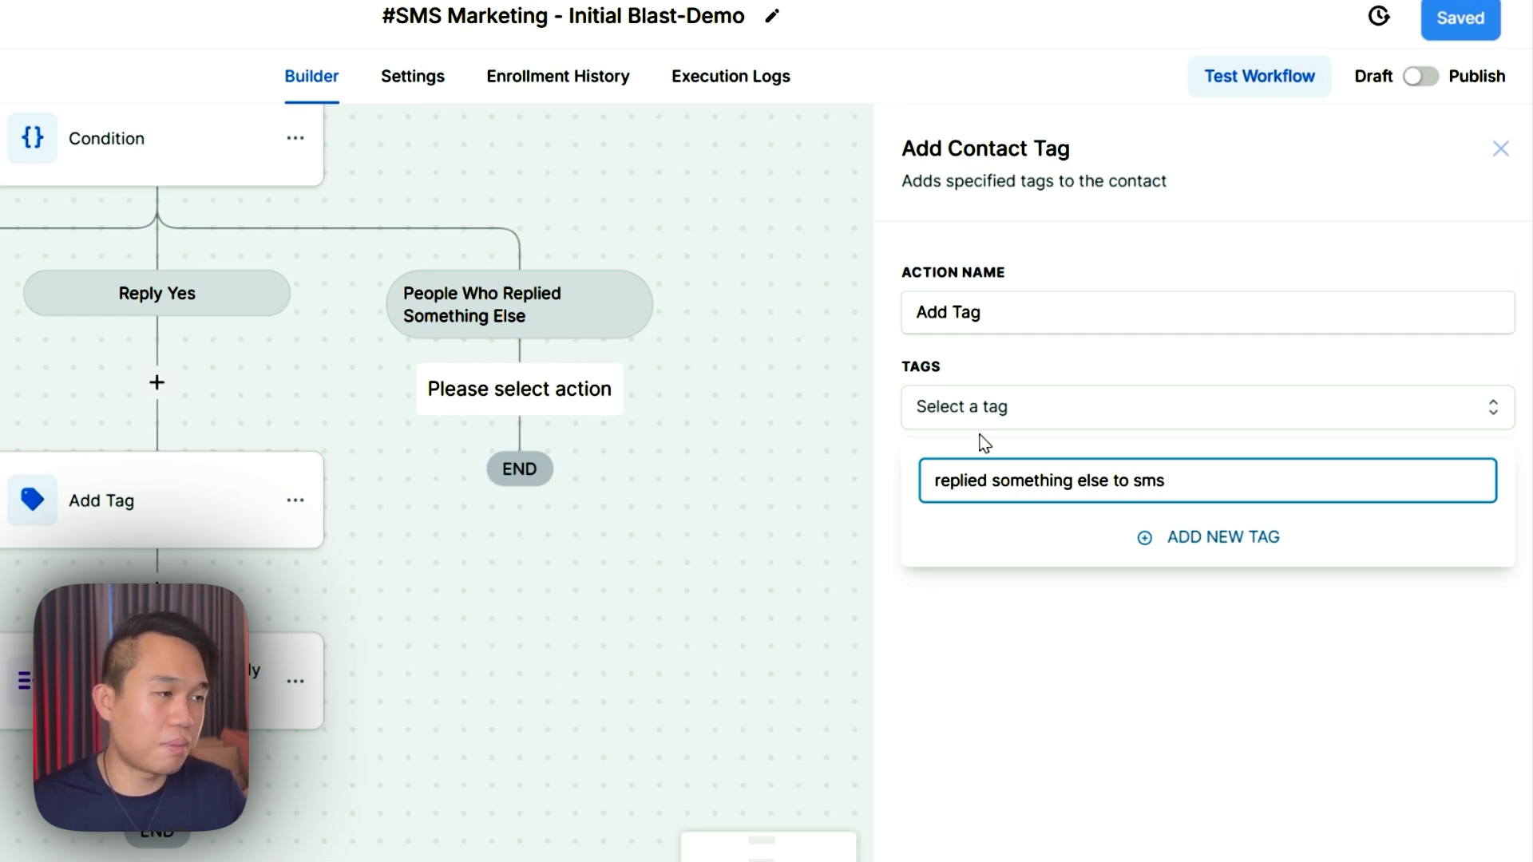
{"action": "type", "text": " cam"}
{"action": "key", "text": "BackSpace"}
{"action": "type", "text": "ampaign"}
{"action": "left_click", "coordinate": [1206, 539]}
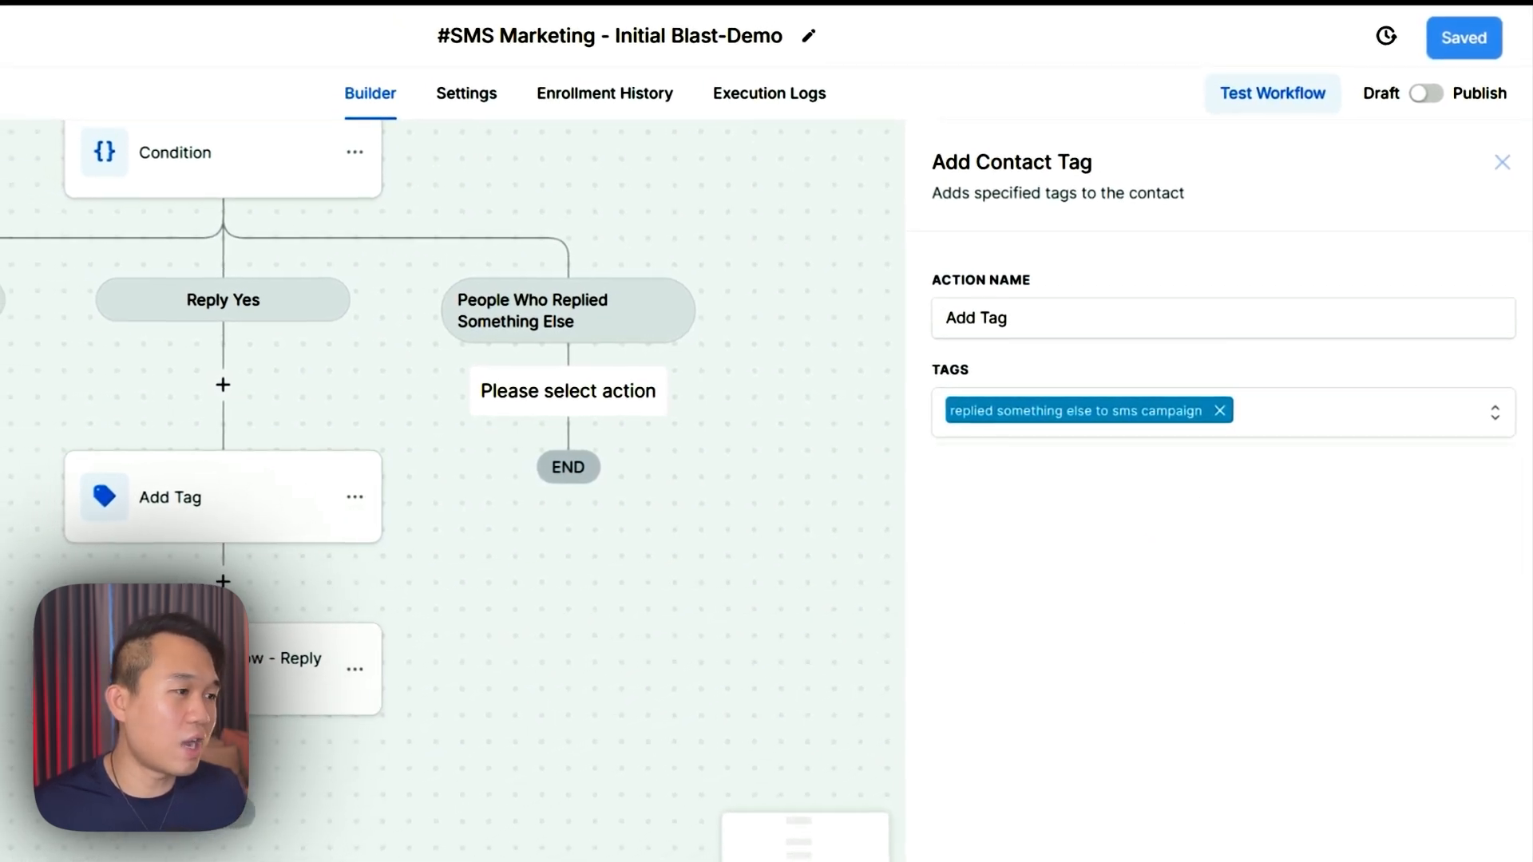
{"action": "left_click", "coordinate": [1453, 858]}
{"action": "left_click", "coordinate": [1485, 40]}
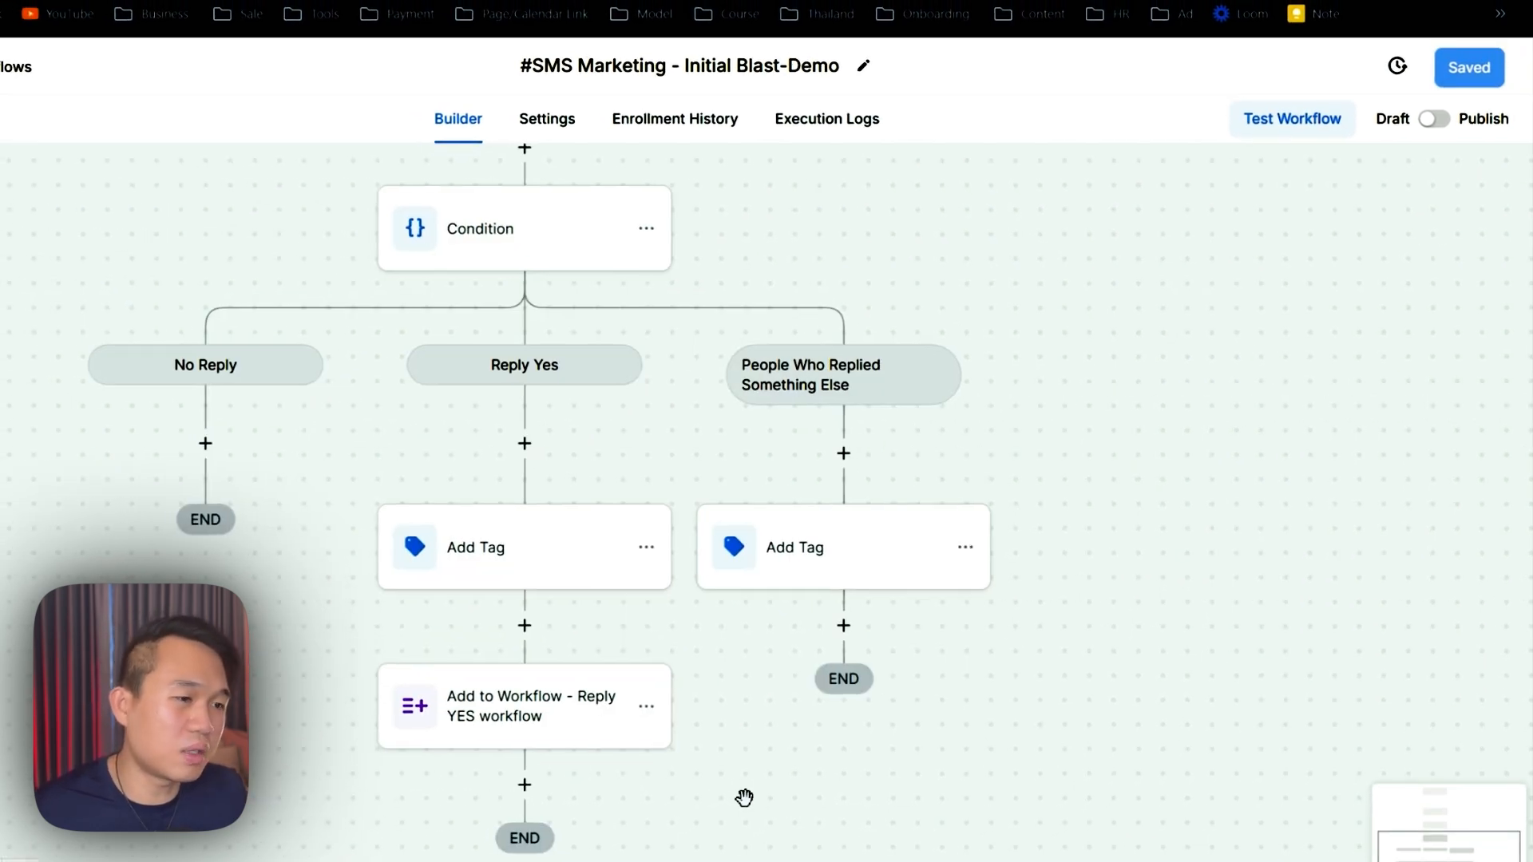
- Add a Create Or Update Opportunity step using Free Solar Quote Pipeline, stage New Leads
{"action": "left_click", "coordinate": [843, 625]}
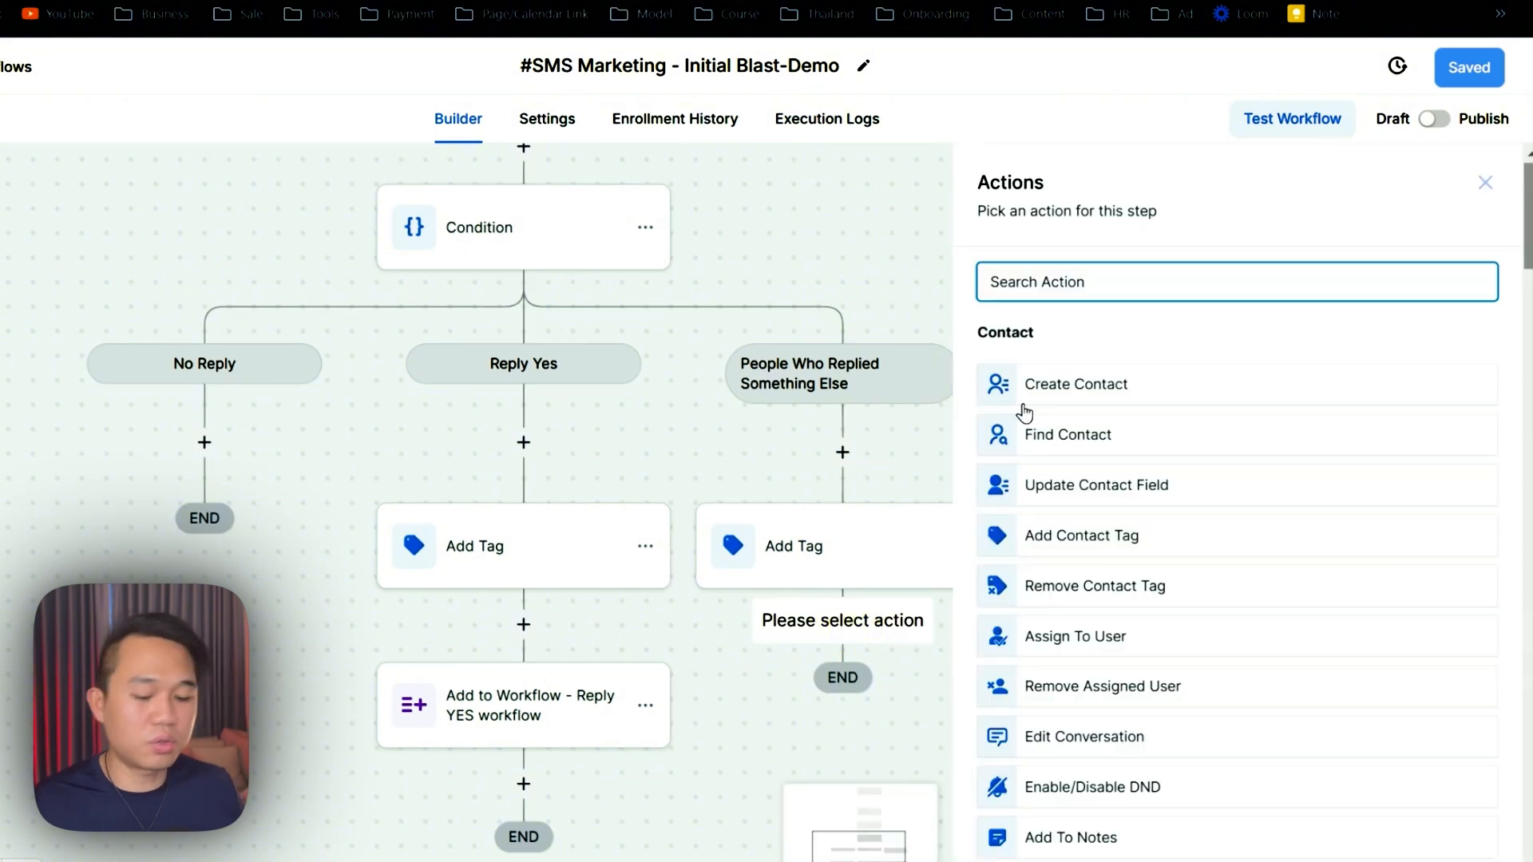
{"action": "type", "text": "Opp"}
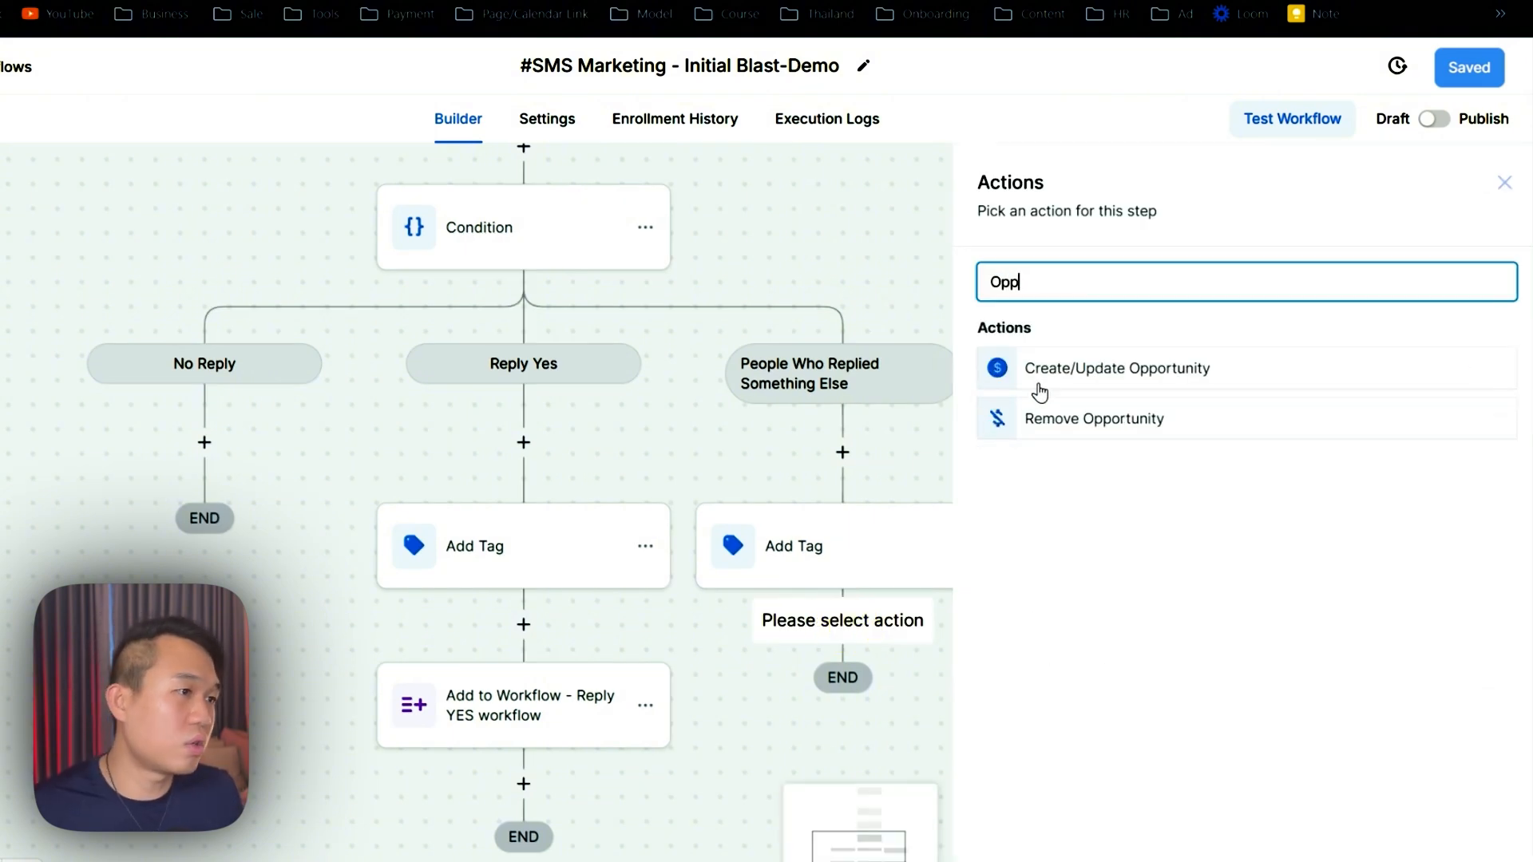
{"action": "left_click", "coordinate": [1041, 369]}
{"action": "left_click", "coordinate": [980, 415]}
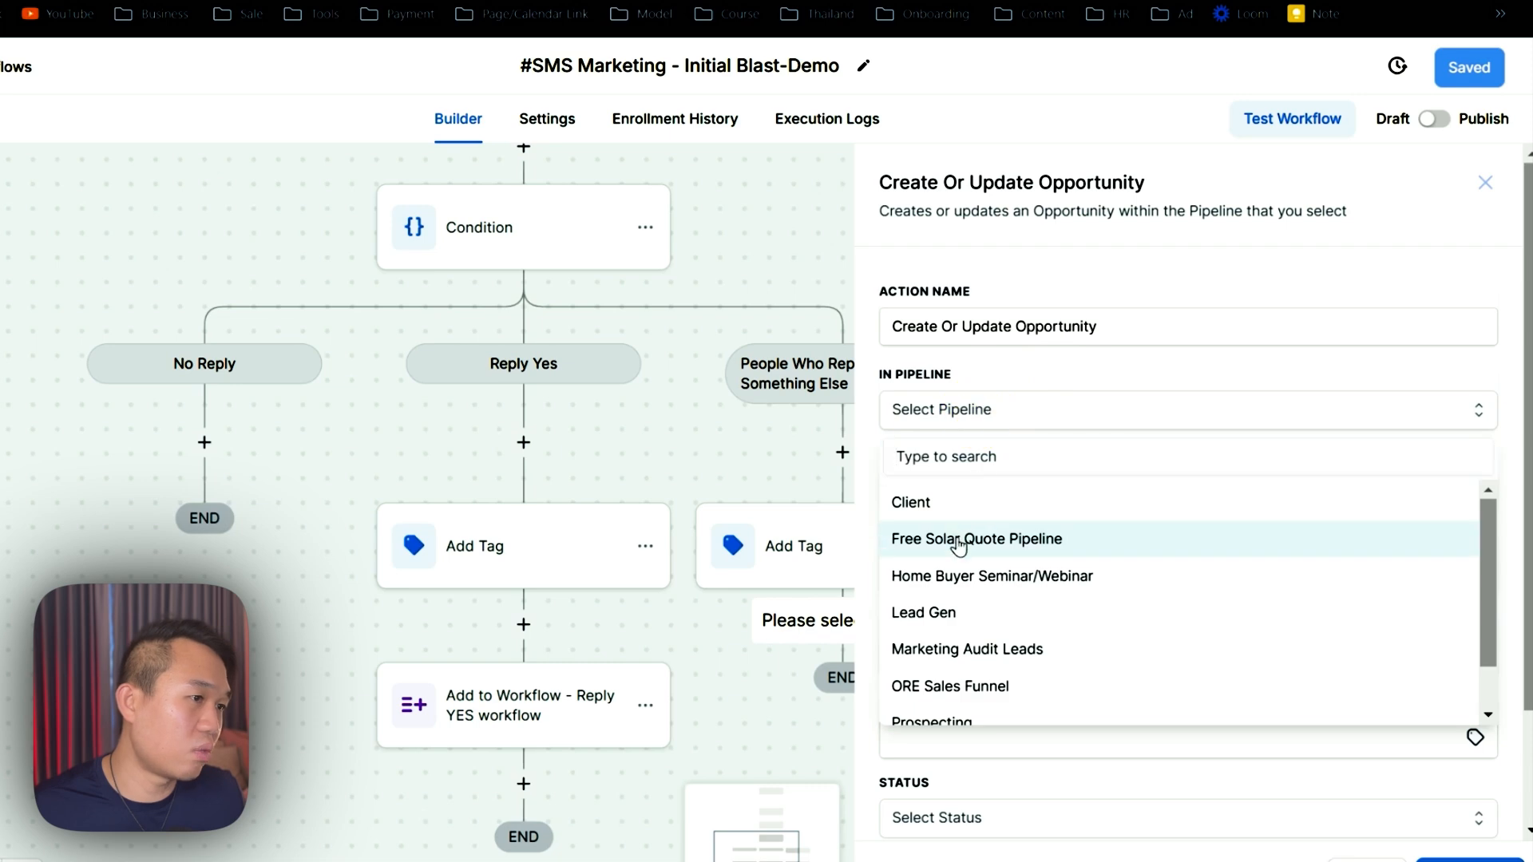
{"action": "left_click", "coordinate": [990, 539]}
{"action": "left_click", "coordinate": [951, 497]}
{"action": "left_click", "coordinate": [952, 594]}
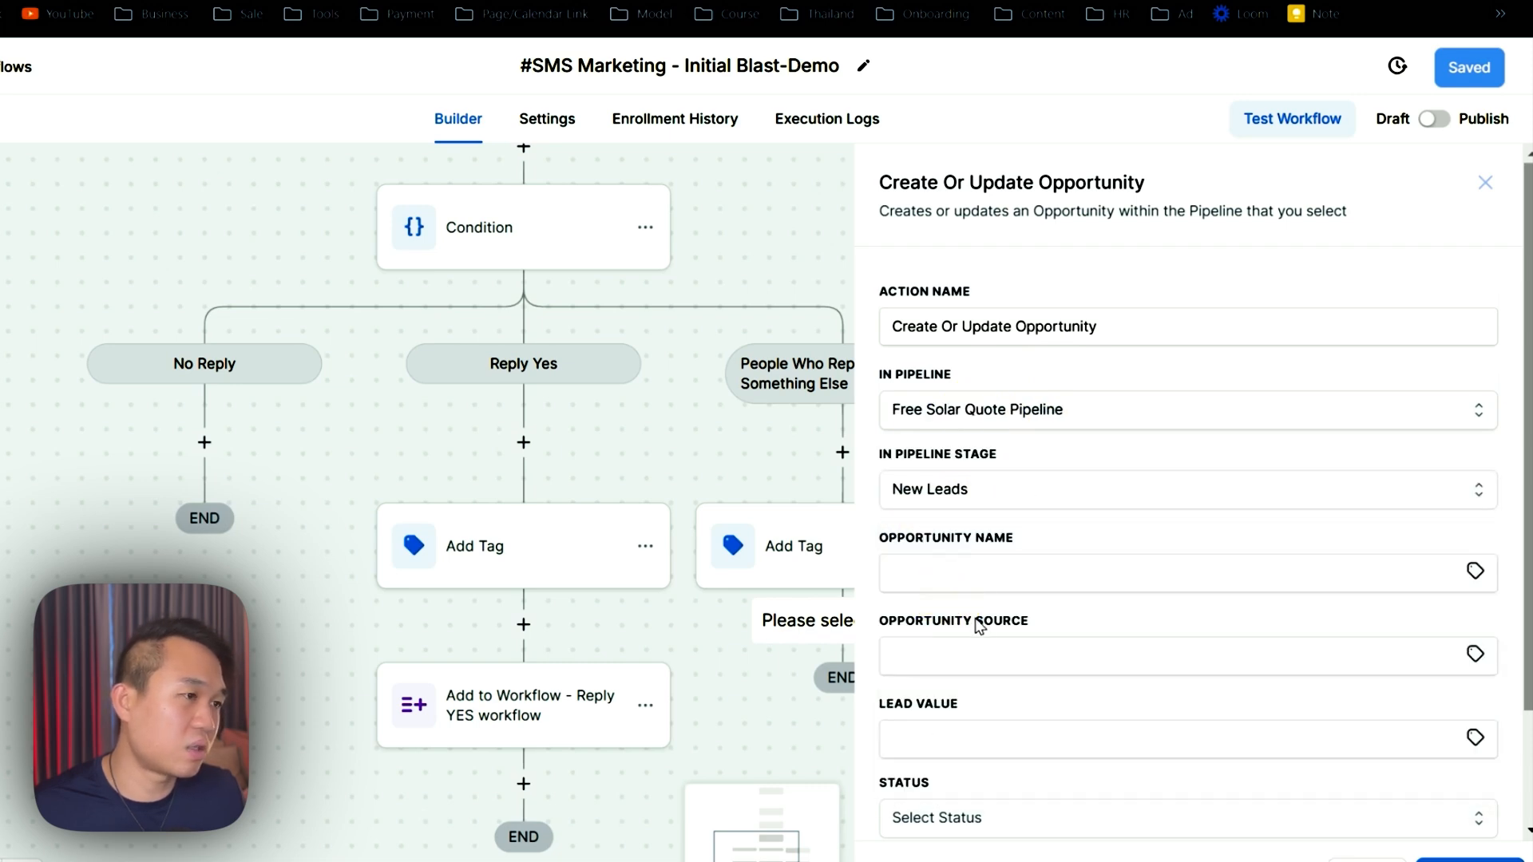
- Move the opportunity step under Reply Yes's Add Tag
{"action": "scroll", "coordinate": [1012, 671], "scroll_direction": "down", "scroll_amount": 3}
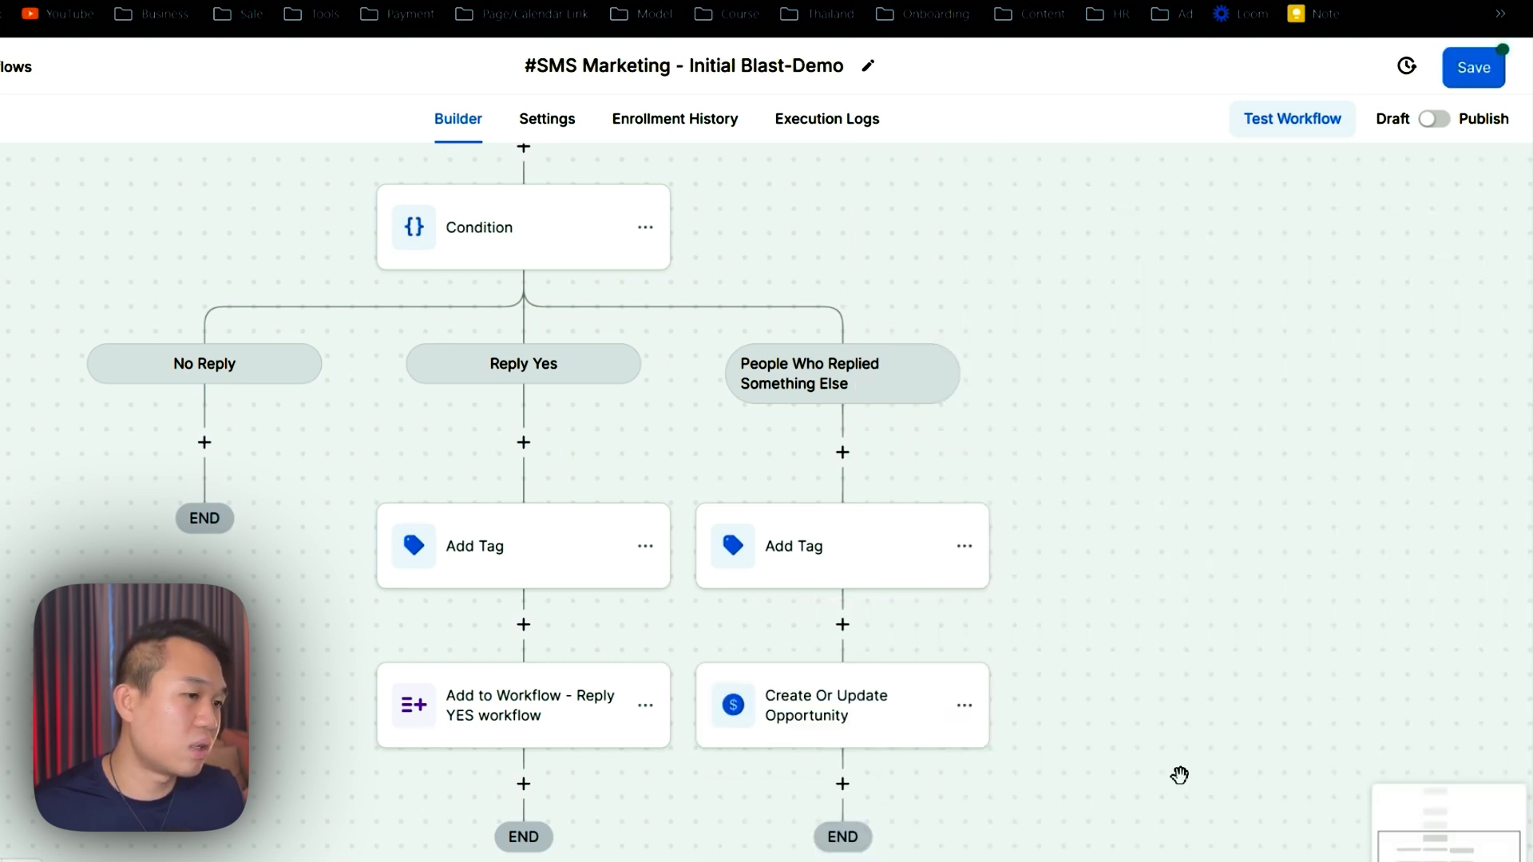
{"action": "left_click_drag", "start_coordinate": [1177, 777], "coordinate": [1122, 524]}
{"action": "left_click", "coordinate": [904, 463]}
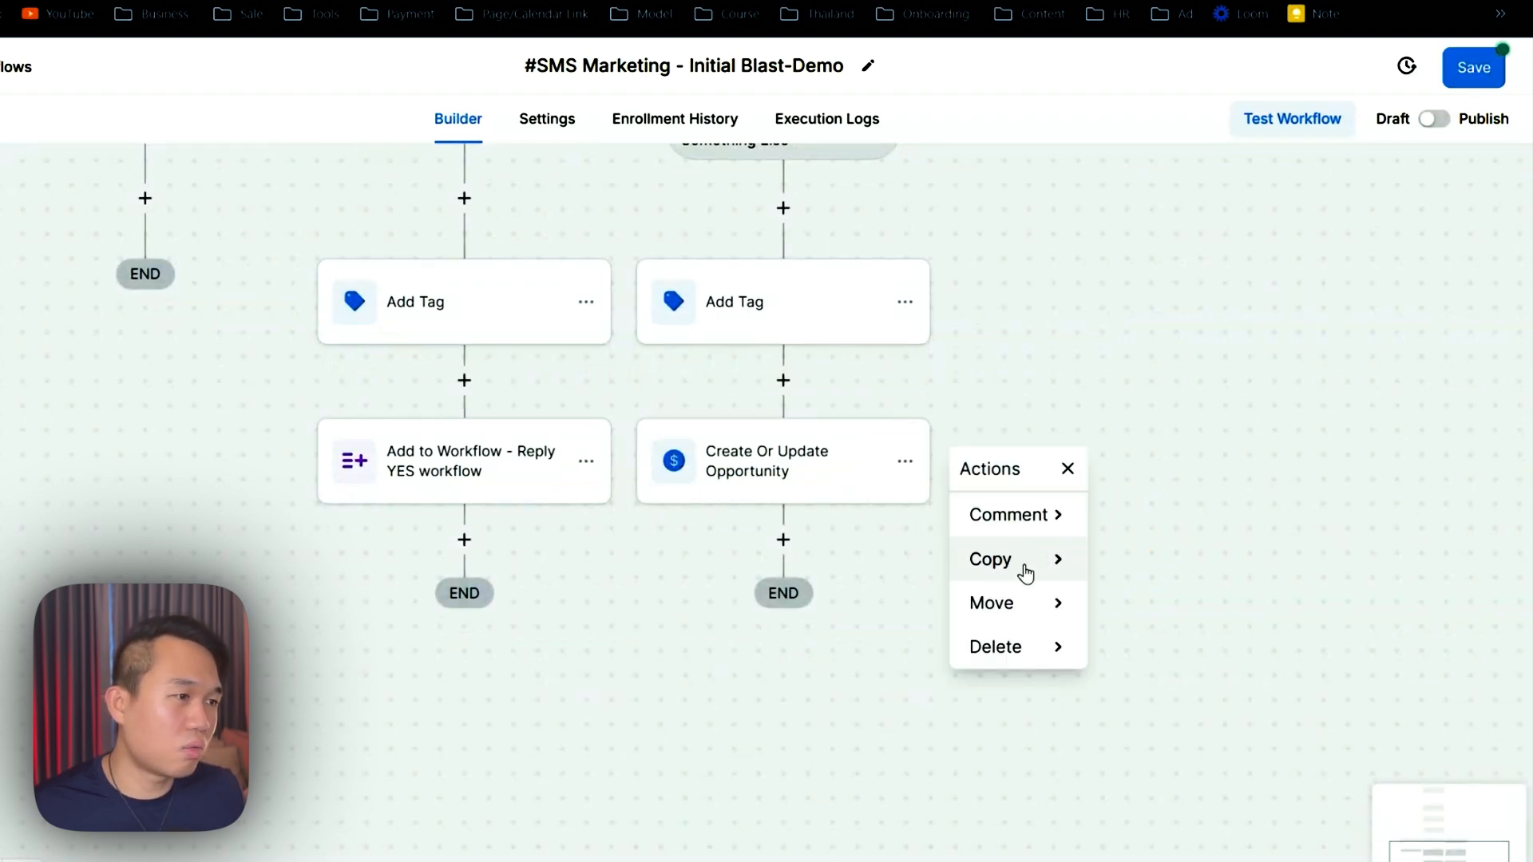
{"action": "left_click", "coordinate": [1058, 604]}
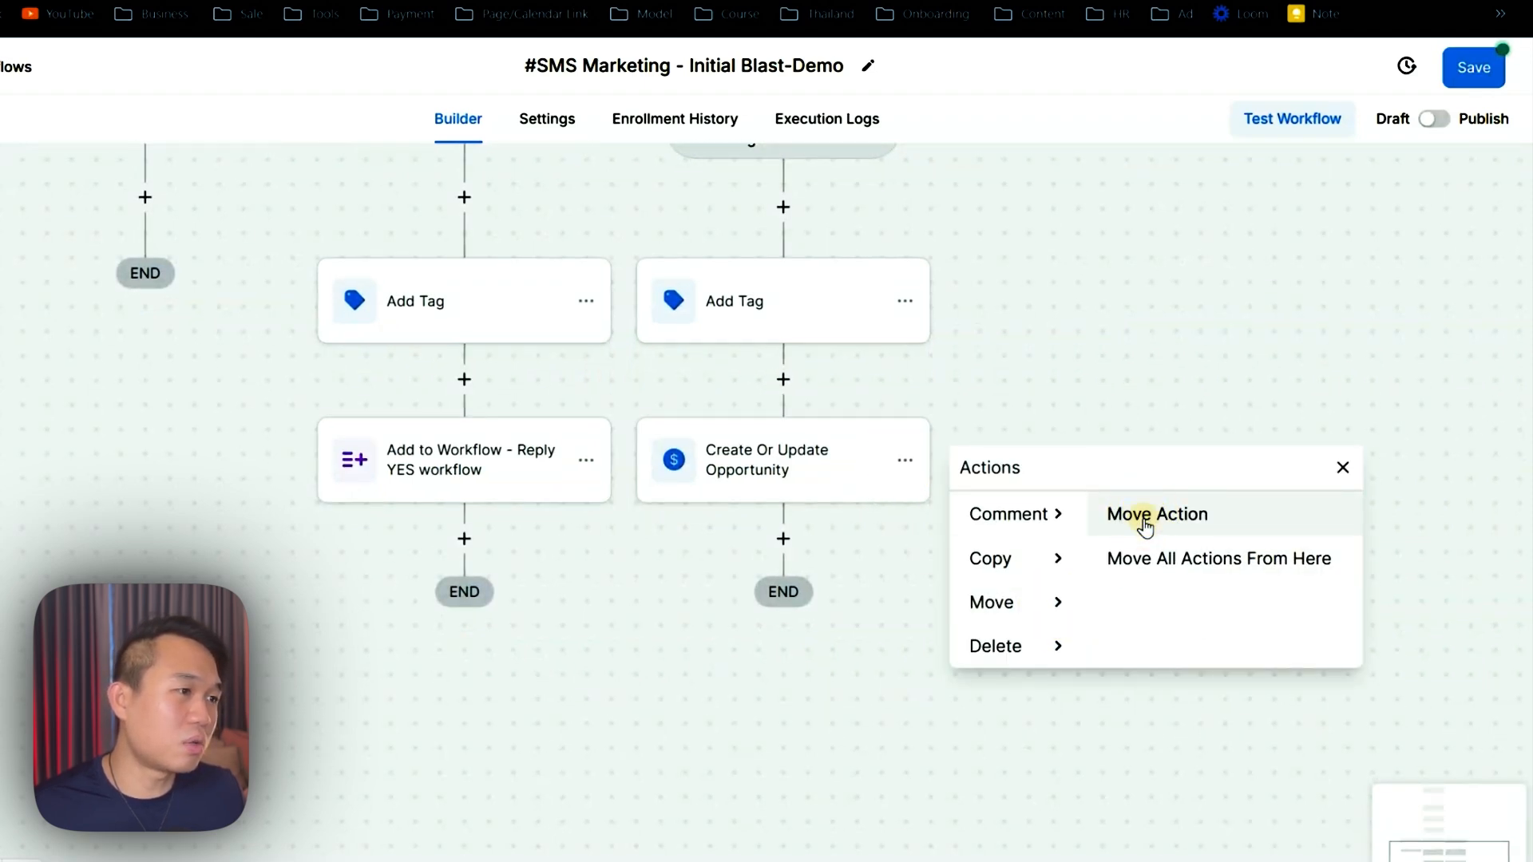
{"action": "left_click", "coordinate": [1174, 515]}
{"action": "left_click", "coordinate": [481, 372]}
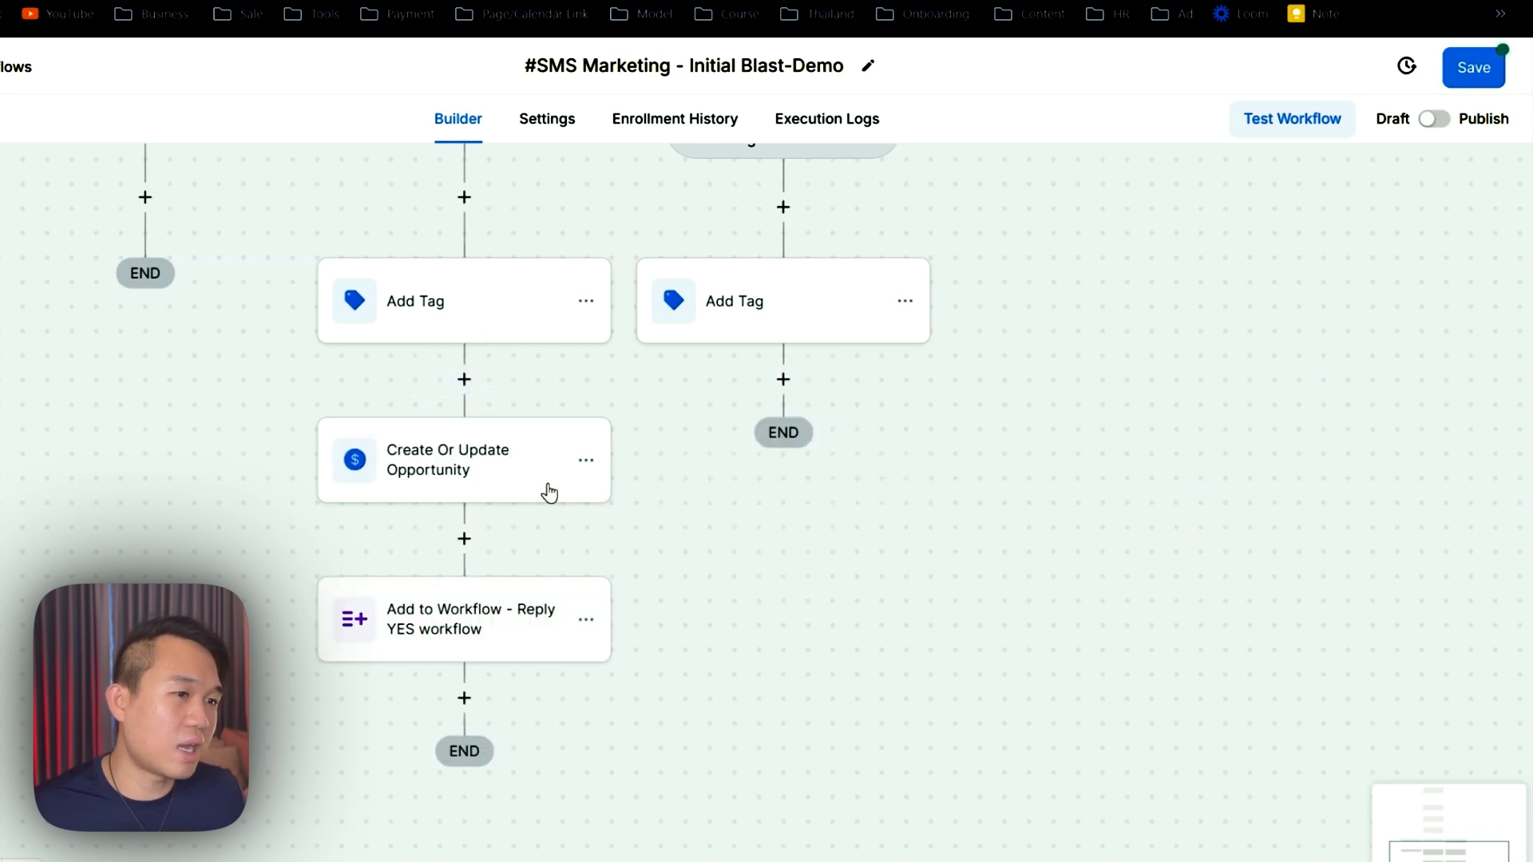
- Copy the opportunity step under the Something Else branch's Add Tag
{"action": "left_click", "coordinate": [588, 462]}
{"action": "left_click", "coordinate": [741, 559]}
{"action": "left_click", "coordinate": [819, 511]}
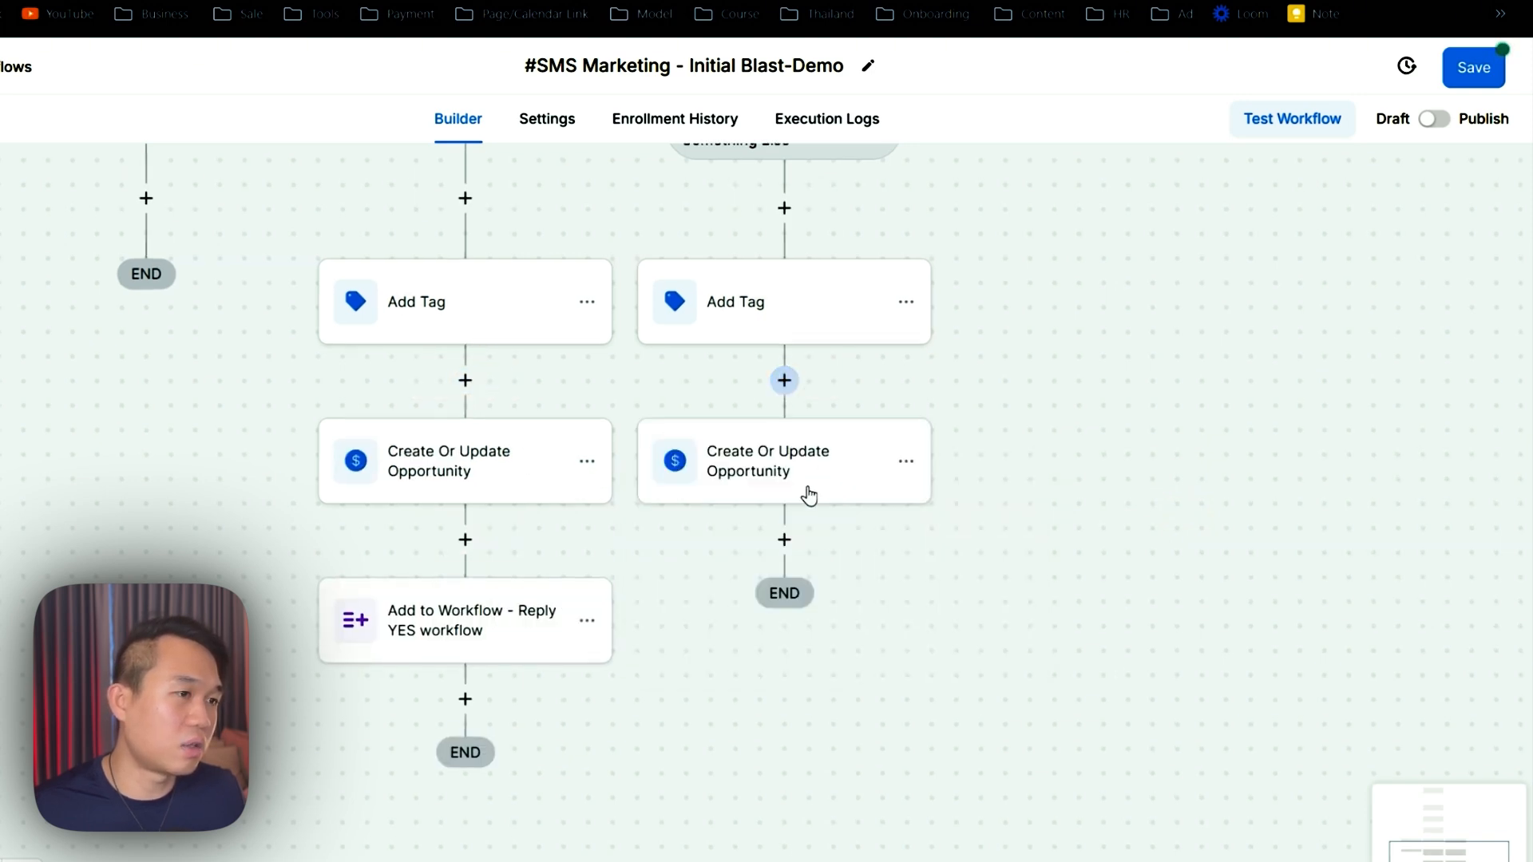
{"action": "left_click", "coordinate": [780, 538]}
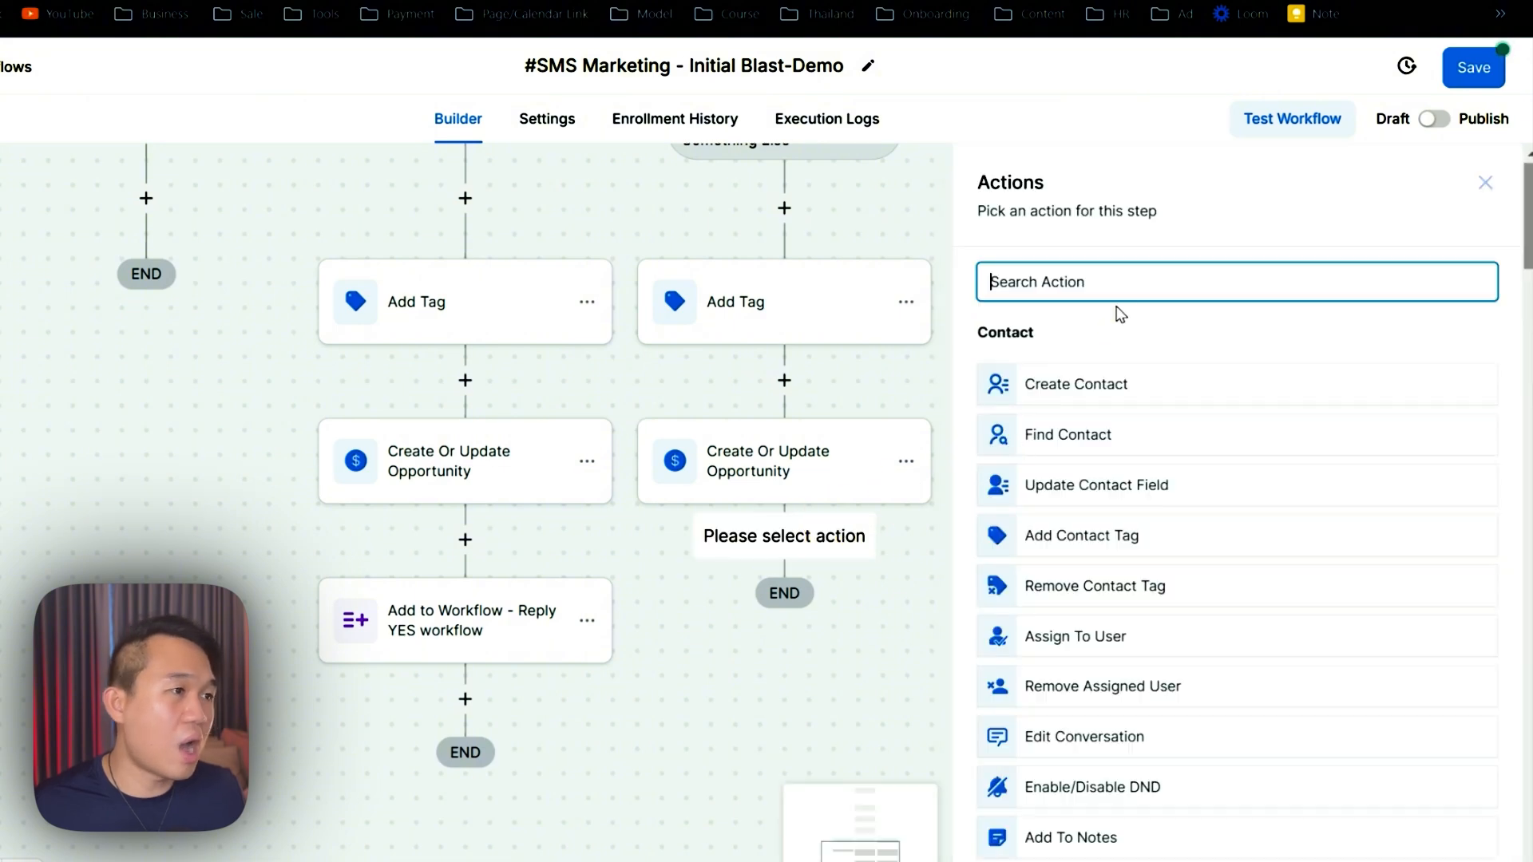
- Add a Note step reading 'This contact replied to SMS blast campaign on'
{"action": "type", "text": "not"}
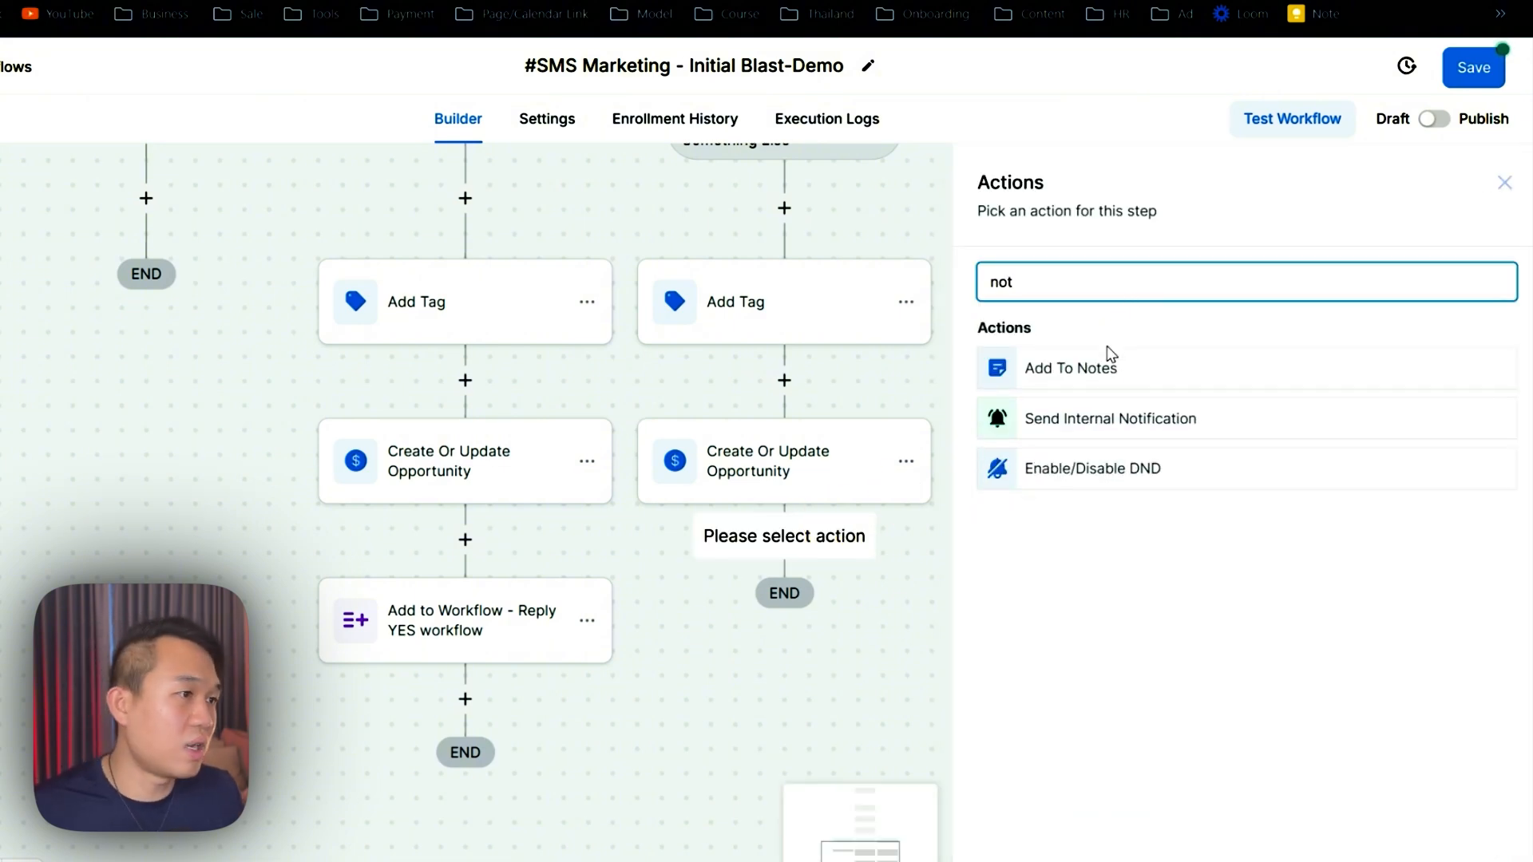
{"action": "left_click", "coordinate": [1107, 365]}
{"action": "left_click", "coordinate": [1091, 467]}
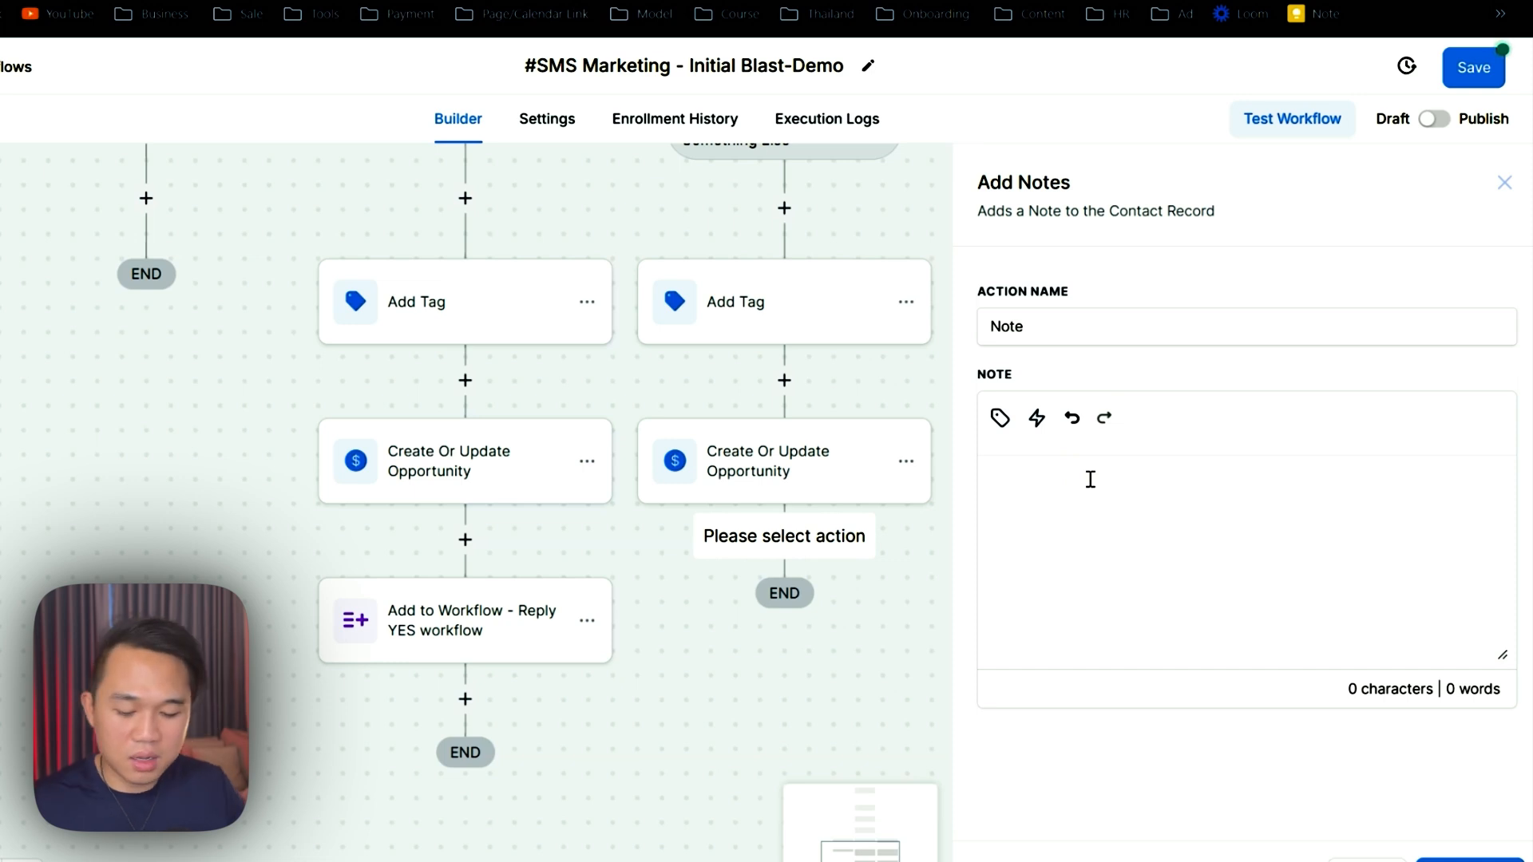
{"action": "type", "text": "This contact replie"}
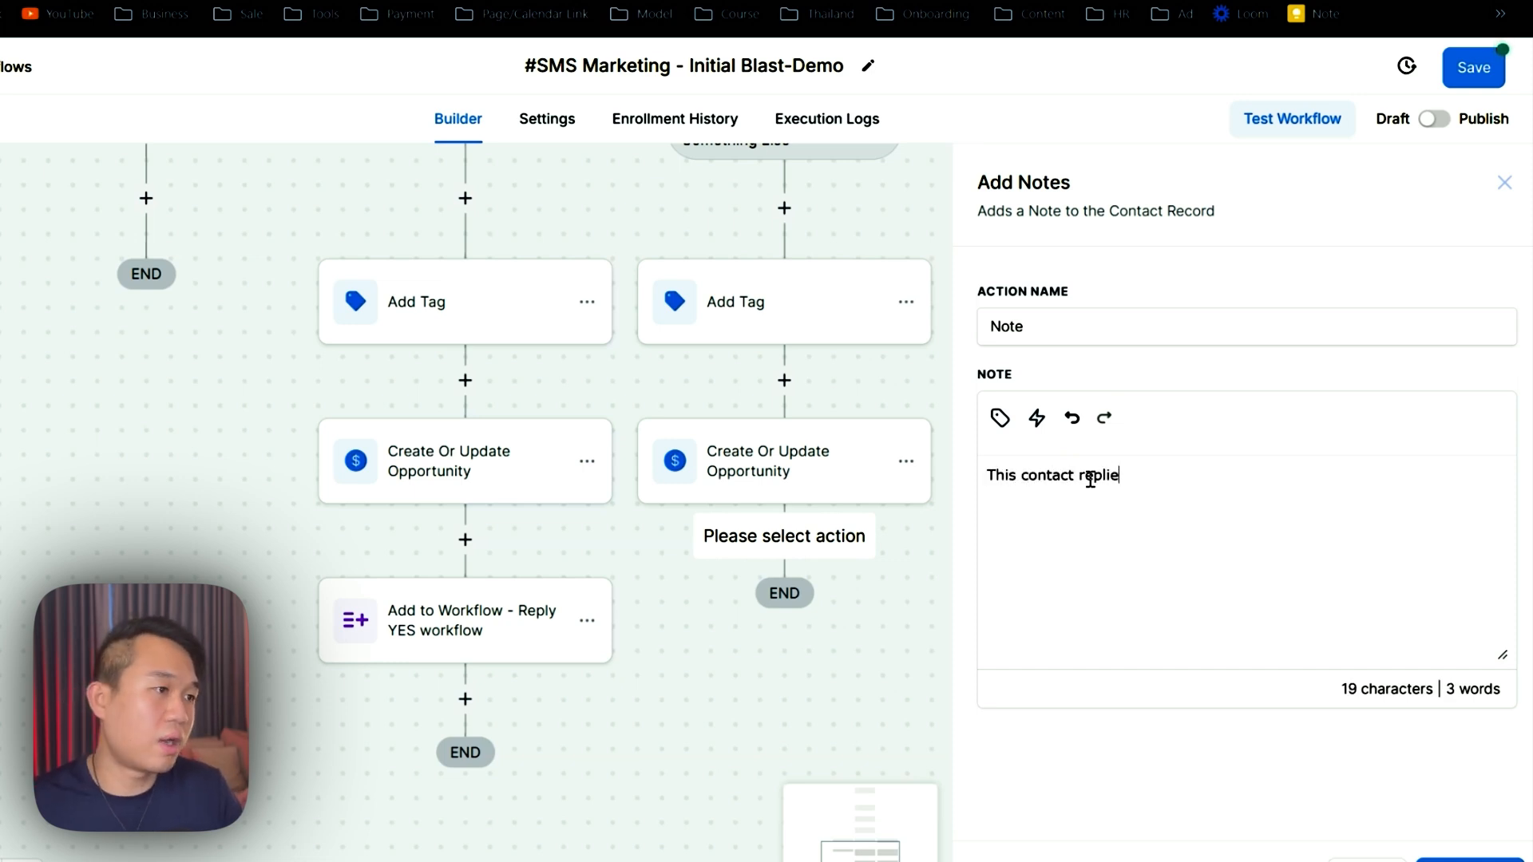
{"action": "type", "text": "d to "}
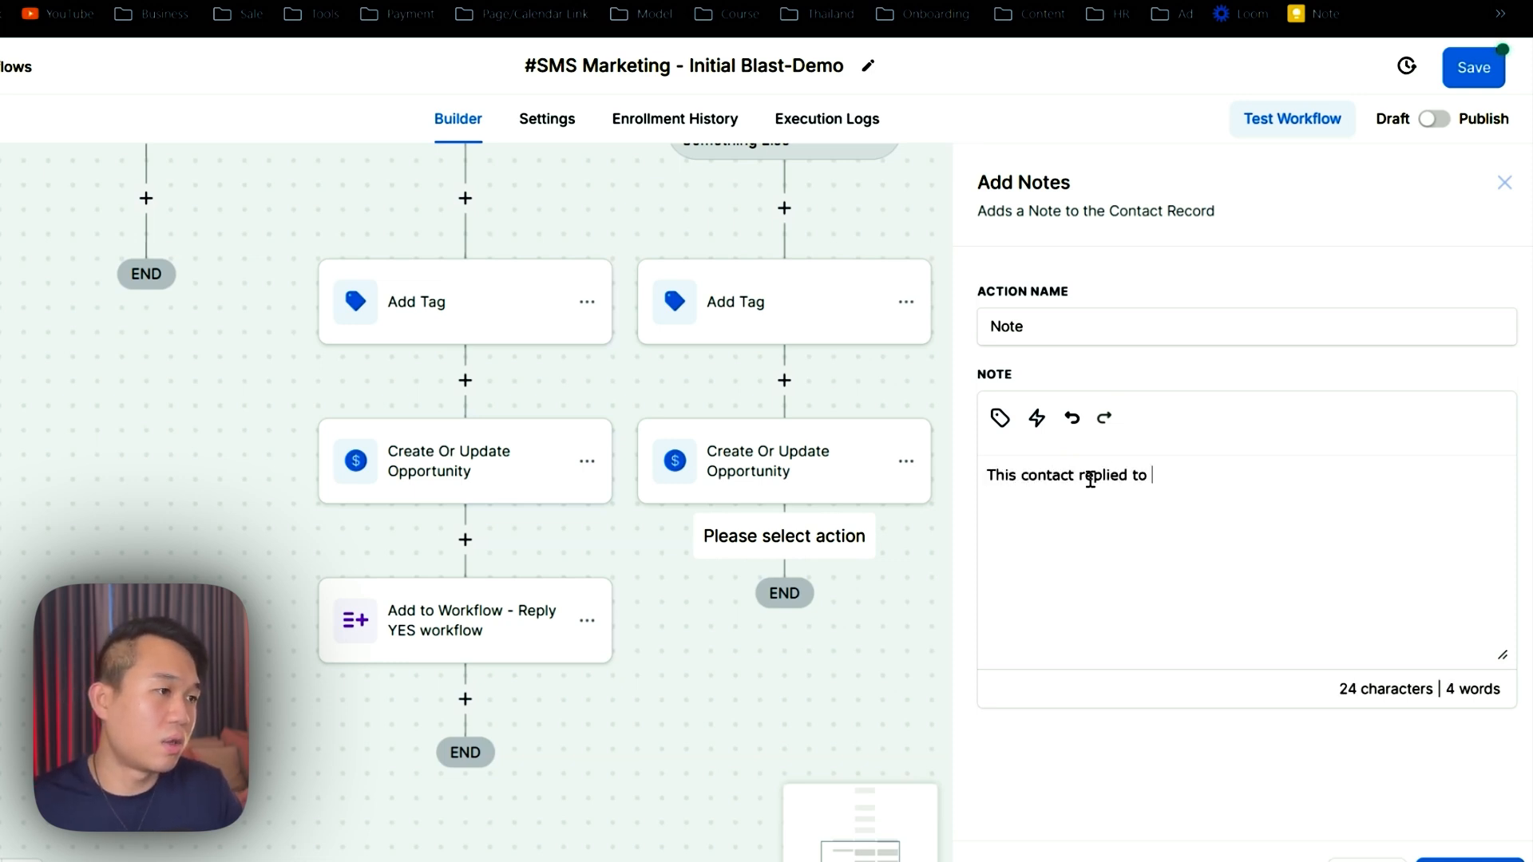
{"action": "type", "text": "SMS blast "}
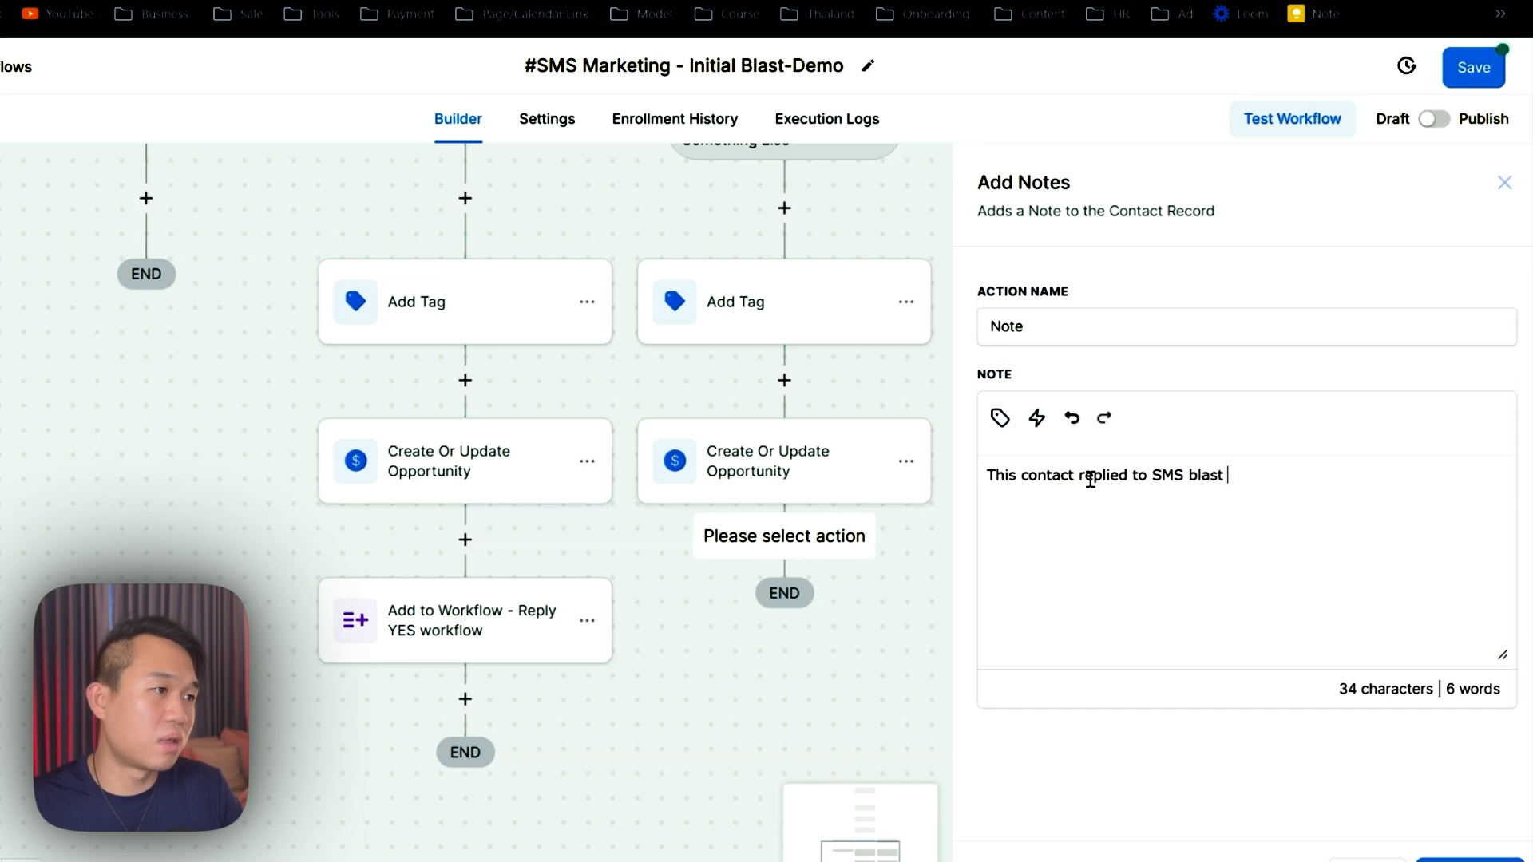
{"action": "type", "text": "campaign on"}
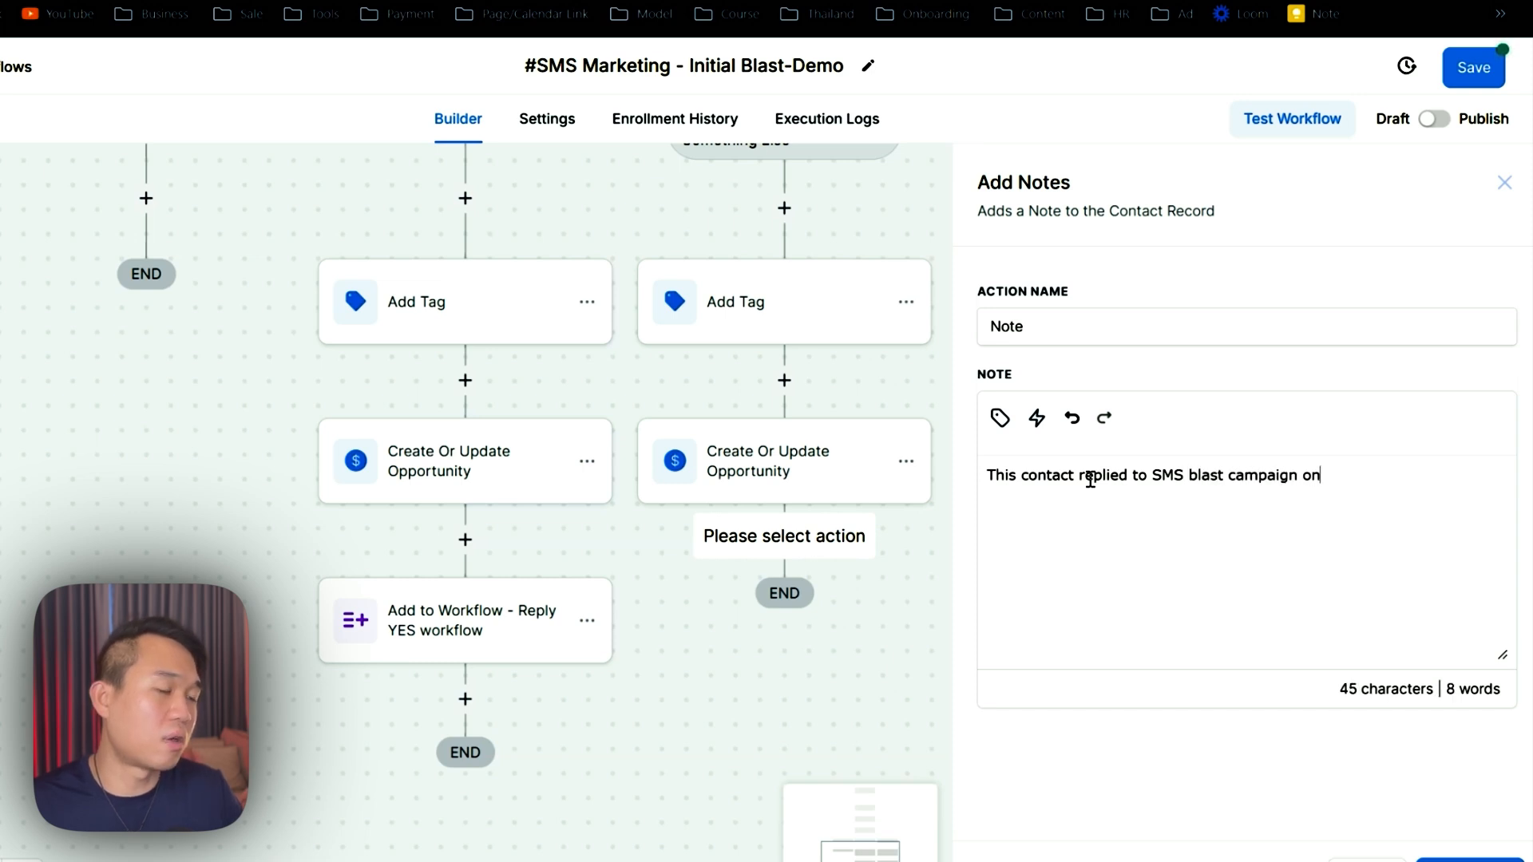
- Append the Right now date in day/month/year form to the note and save it
{"action": "left_click", "coordinate": [1000, 416]}
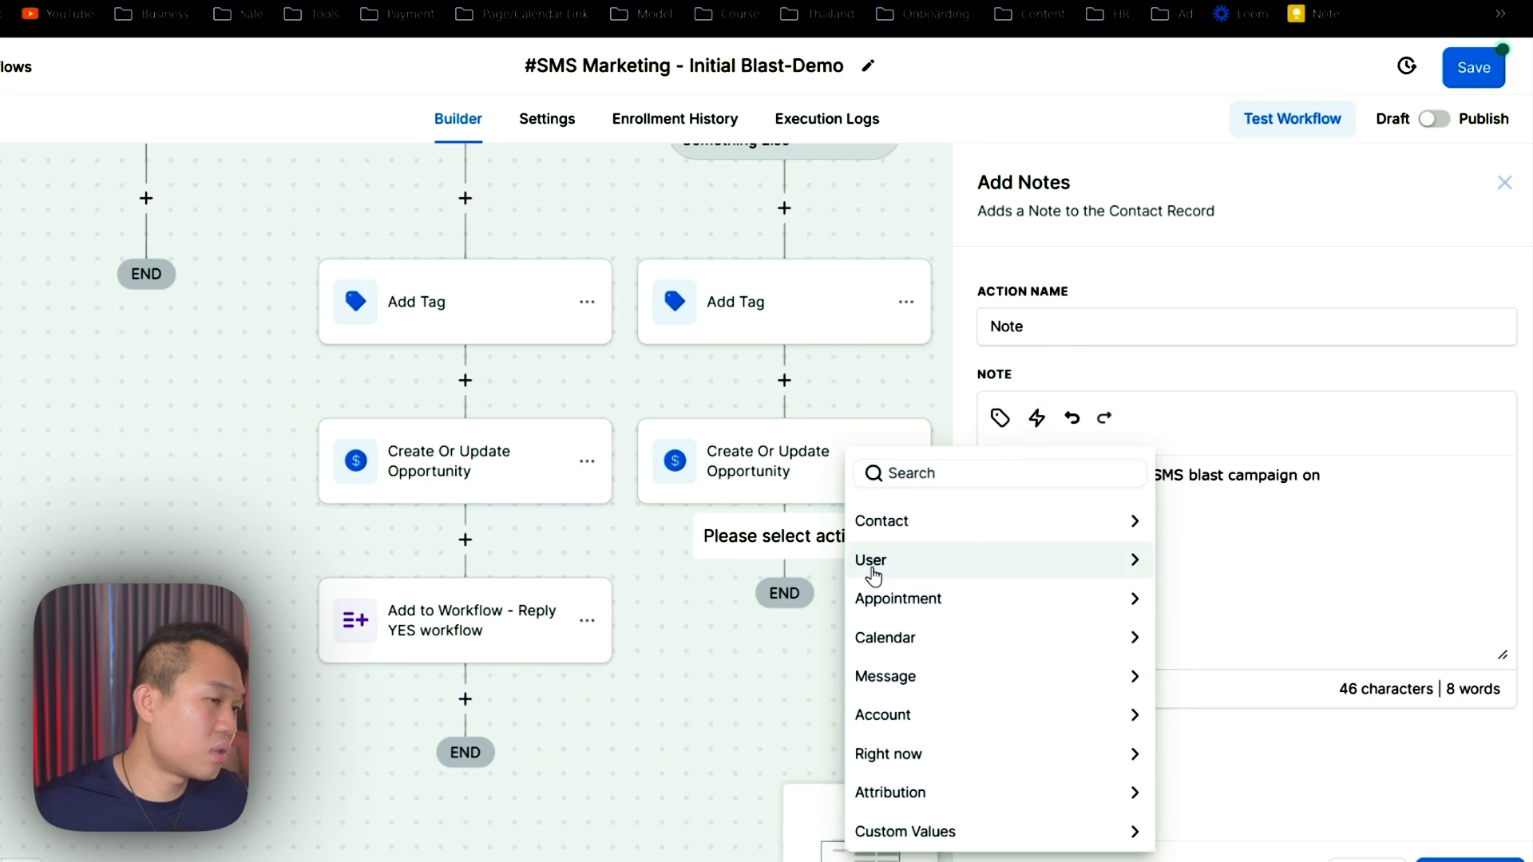
{"action": "left_click", "coordinate": [980, 475]}
{"action": "type", "text": "right"}
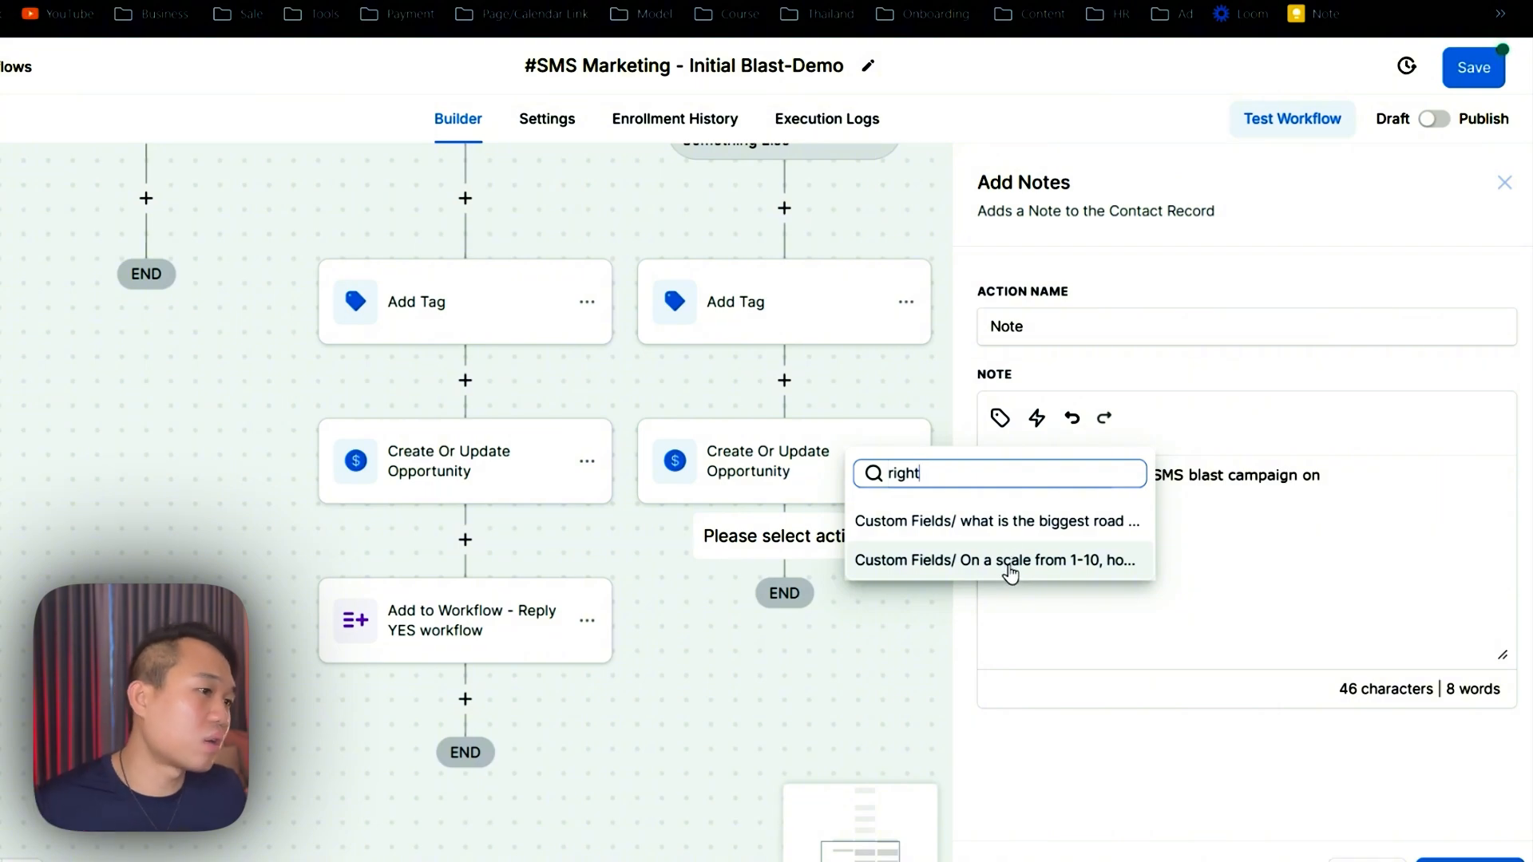
{"action": "key", "text": "BackSpace"}
{"action": "key", "text": "BackSpace"}
{"action": "key", "text": "BackSpace"}
{"action": "key", "text": "BackSpace"}
{"action": "key", "text": "BackSpace"}
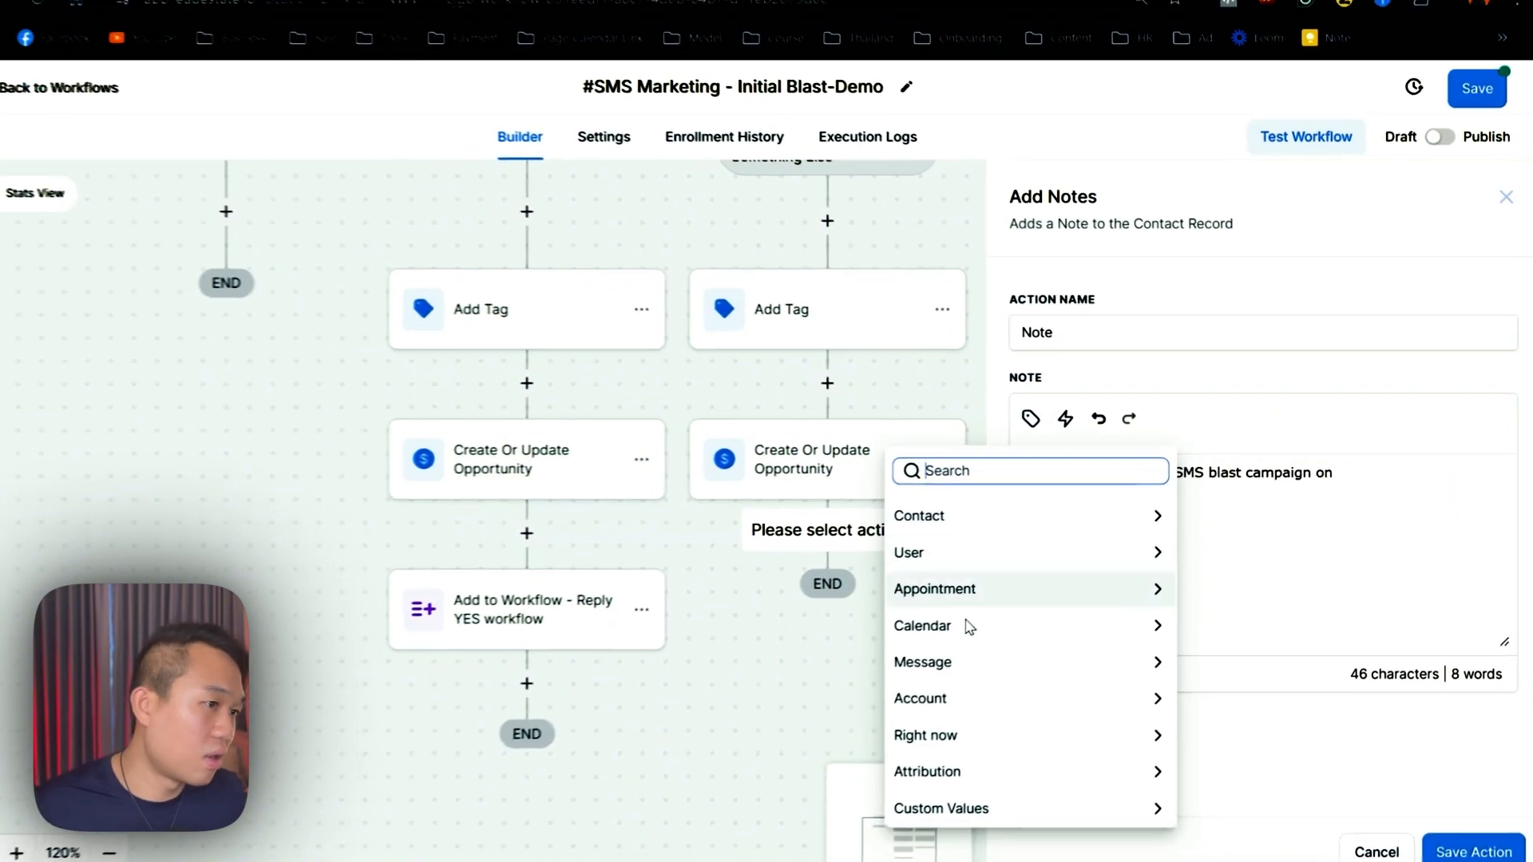
{"action": "left_click", "coordinate": [934, 738]}
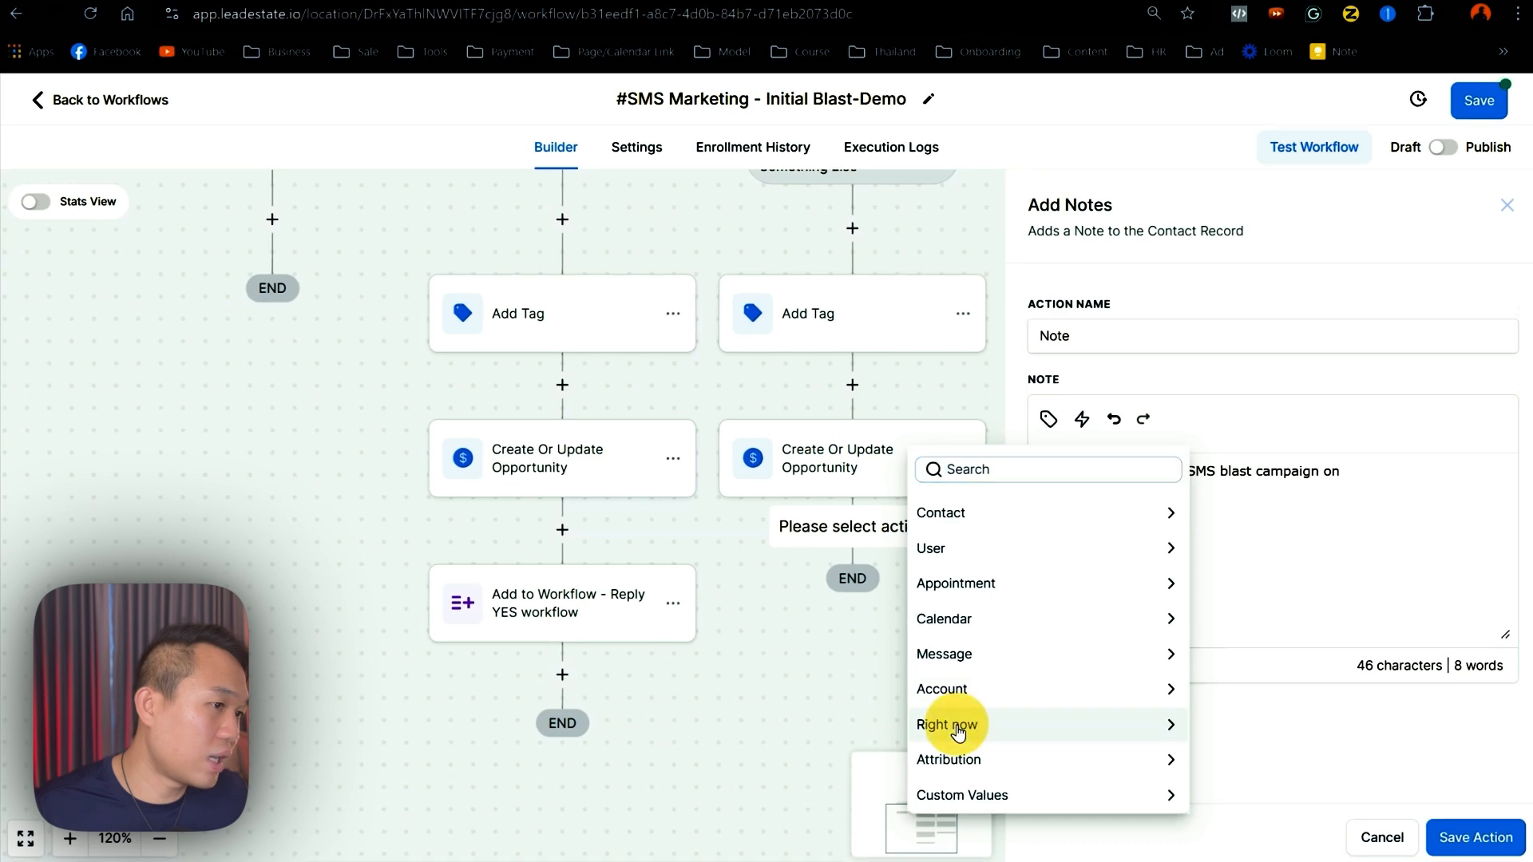
{"action": "scroll", "coordinate": [1012, 783], "scroll_direction": "down", "scroll_amount": 5}
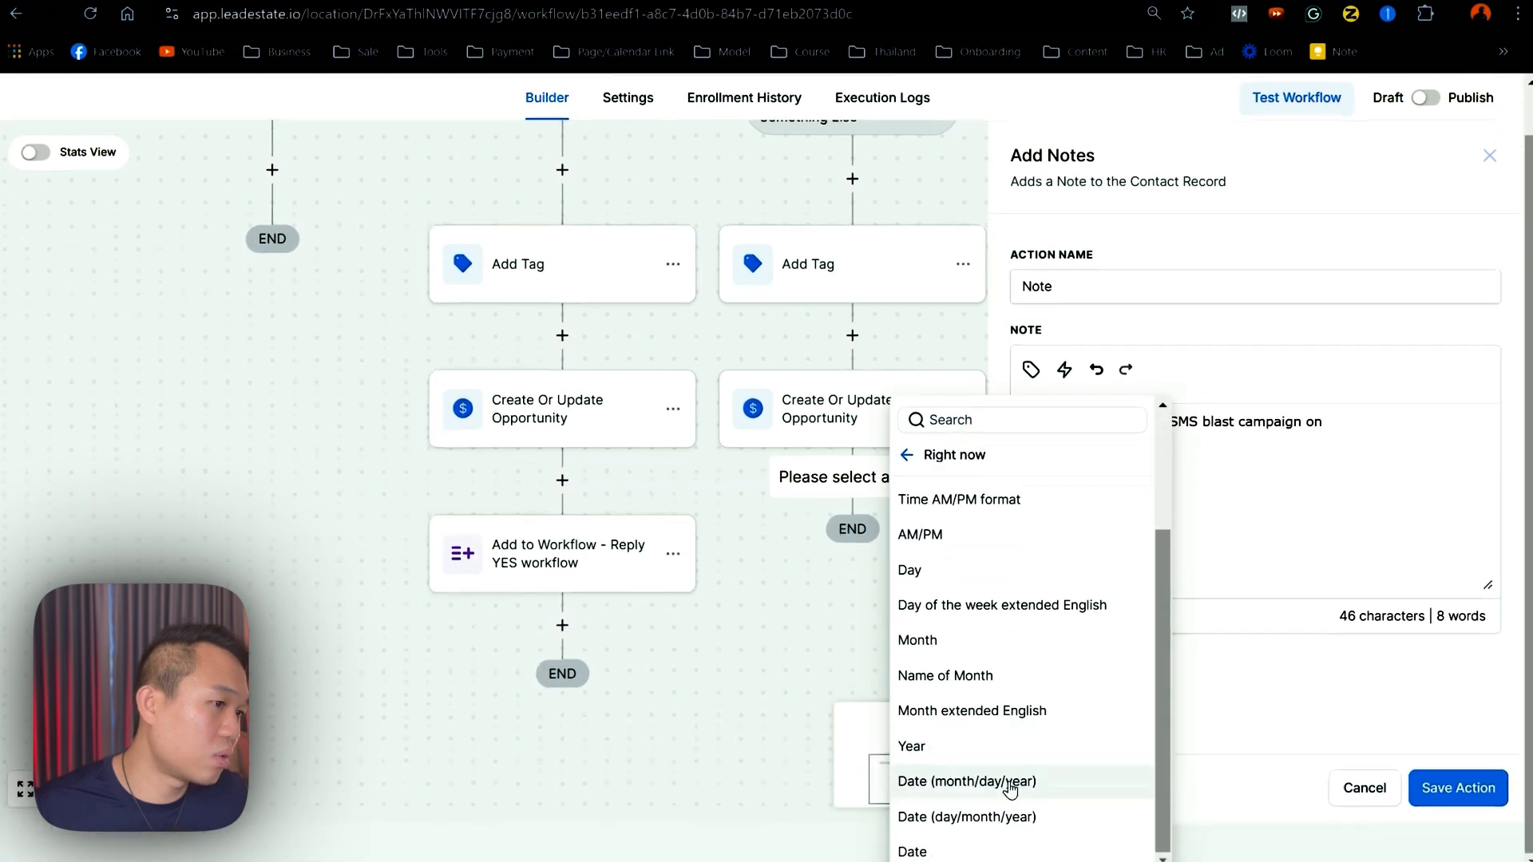
{"action": "left_click", "coordinate": [961, 816]}
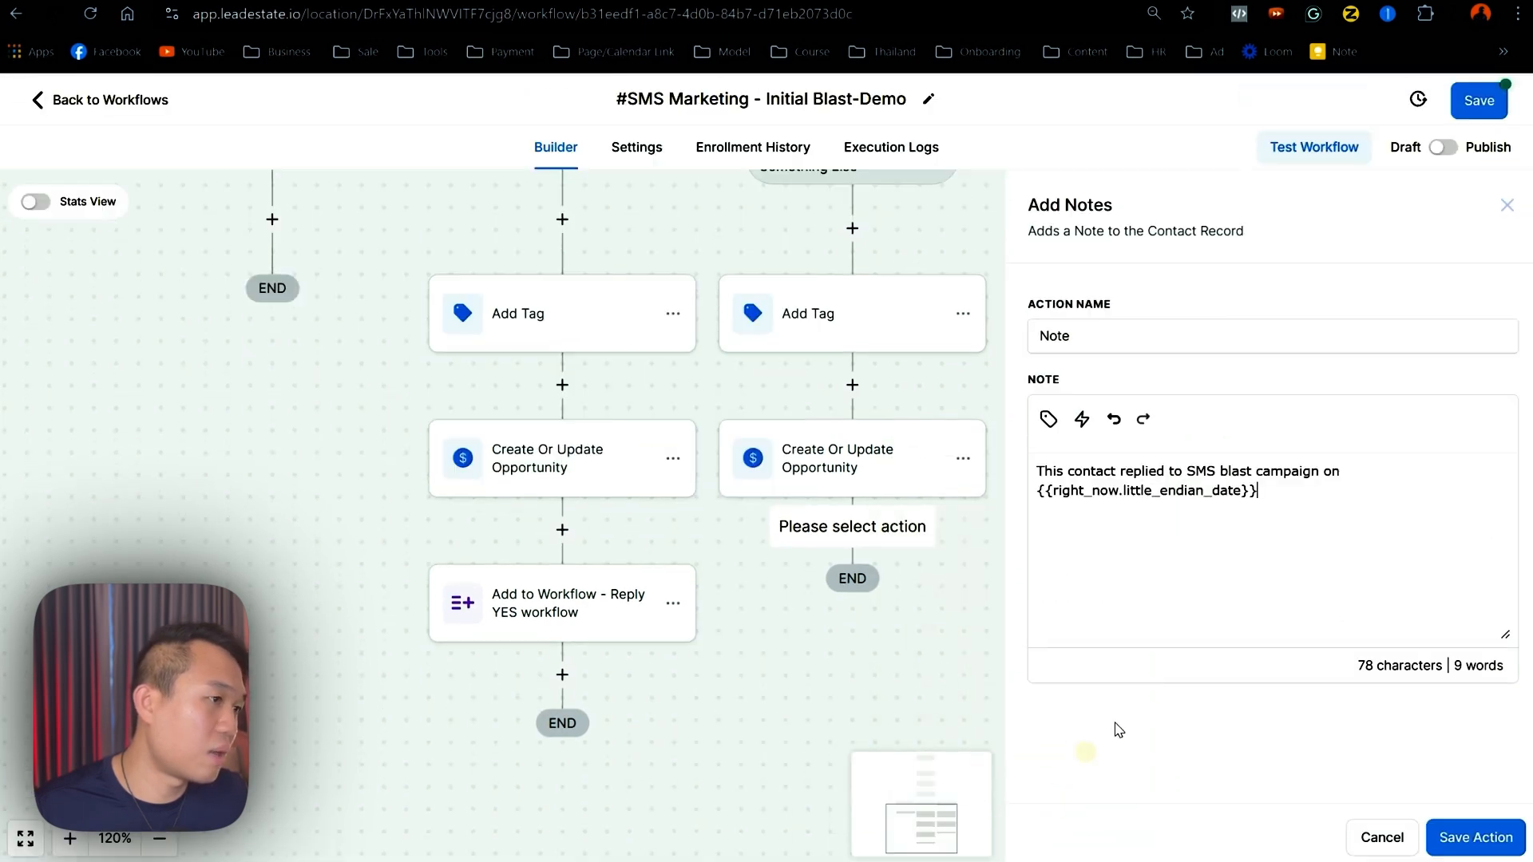
{"action": "left_click", "coordinate": [1455, 831]}
- Copy the Note step into Reply Yes, between Create Or Update Opportunity and Add to Workflow
{"action": "left_click", "coordinate": [972, 517]}
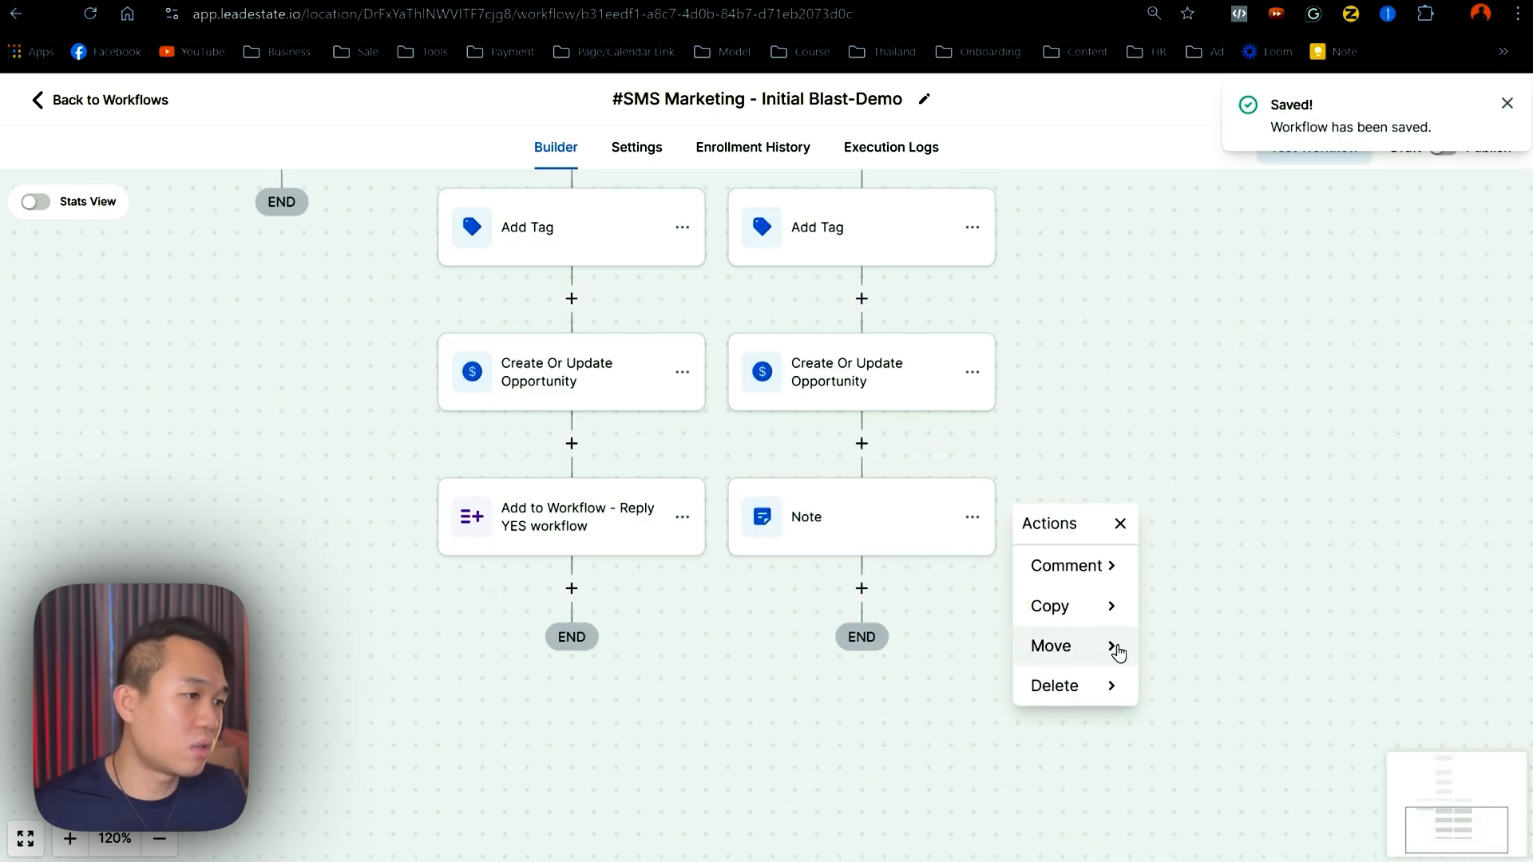
{"action": "left_click", "coordinate": [1094, 606]}
{"action": "left_click", "coordinate": [1157, 564]}
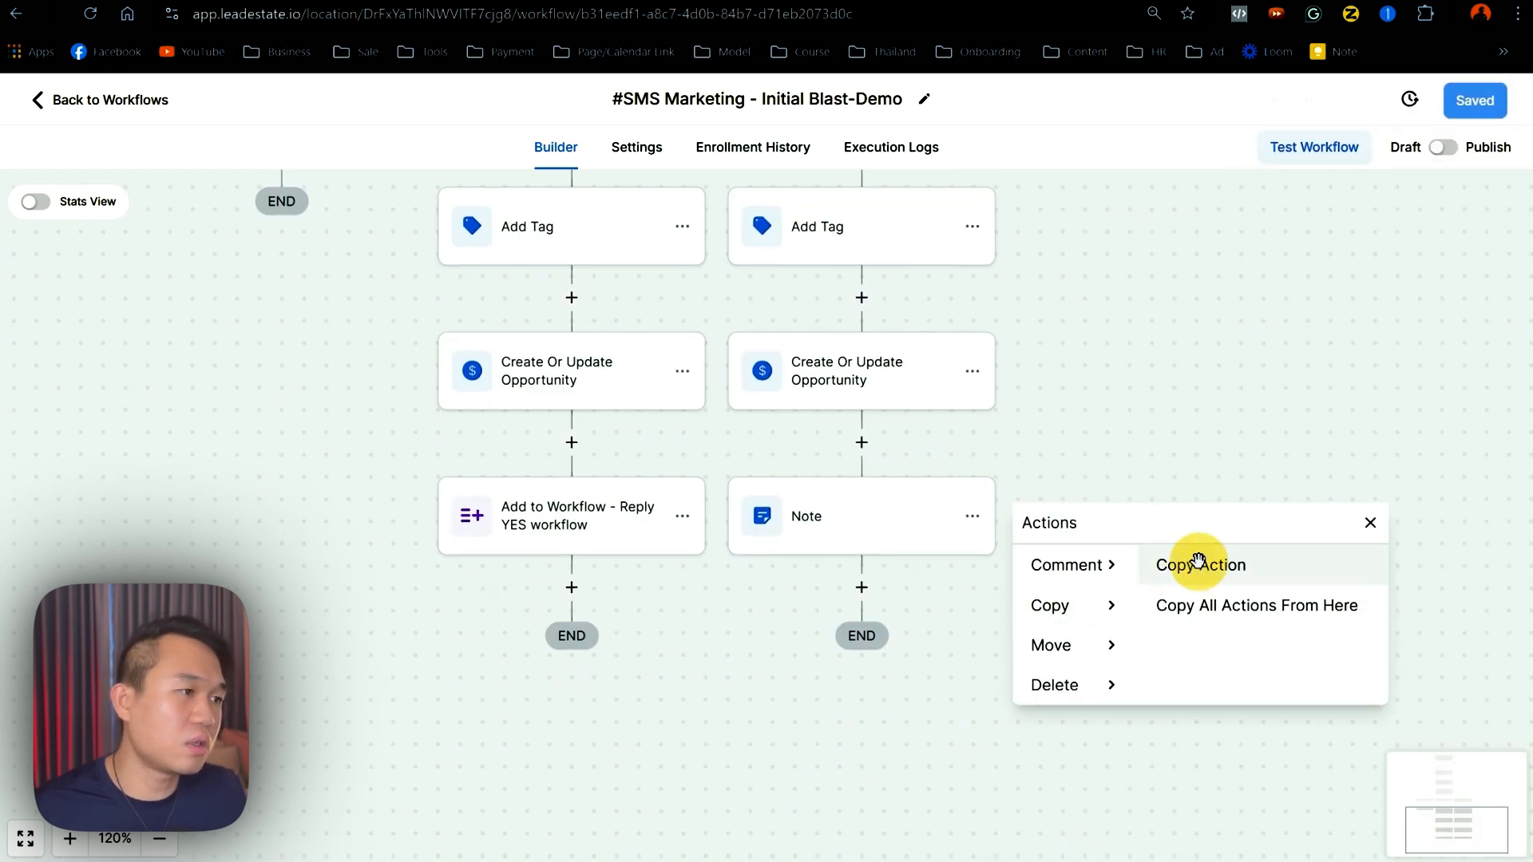
{"action": "left_click", "coordinate": [568, 438]}
{"action": "left_click_drag", "start_coordinate": [1108, 607], "coordinate": [994, 445]}
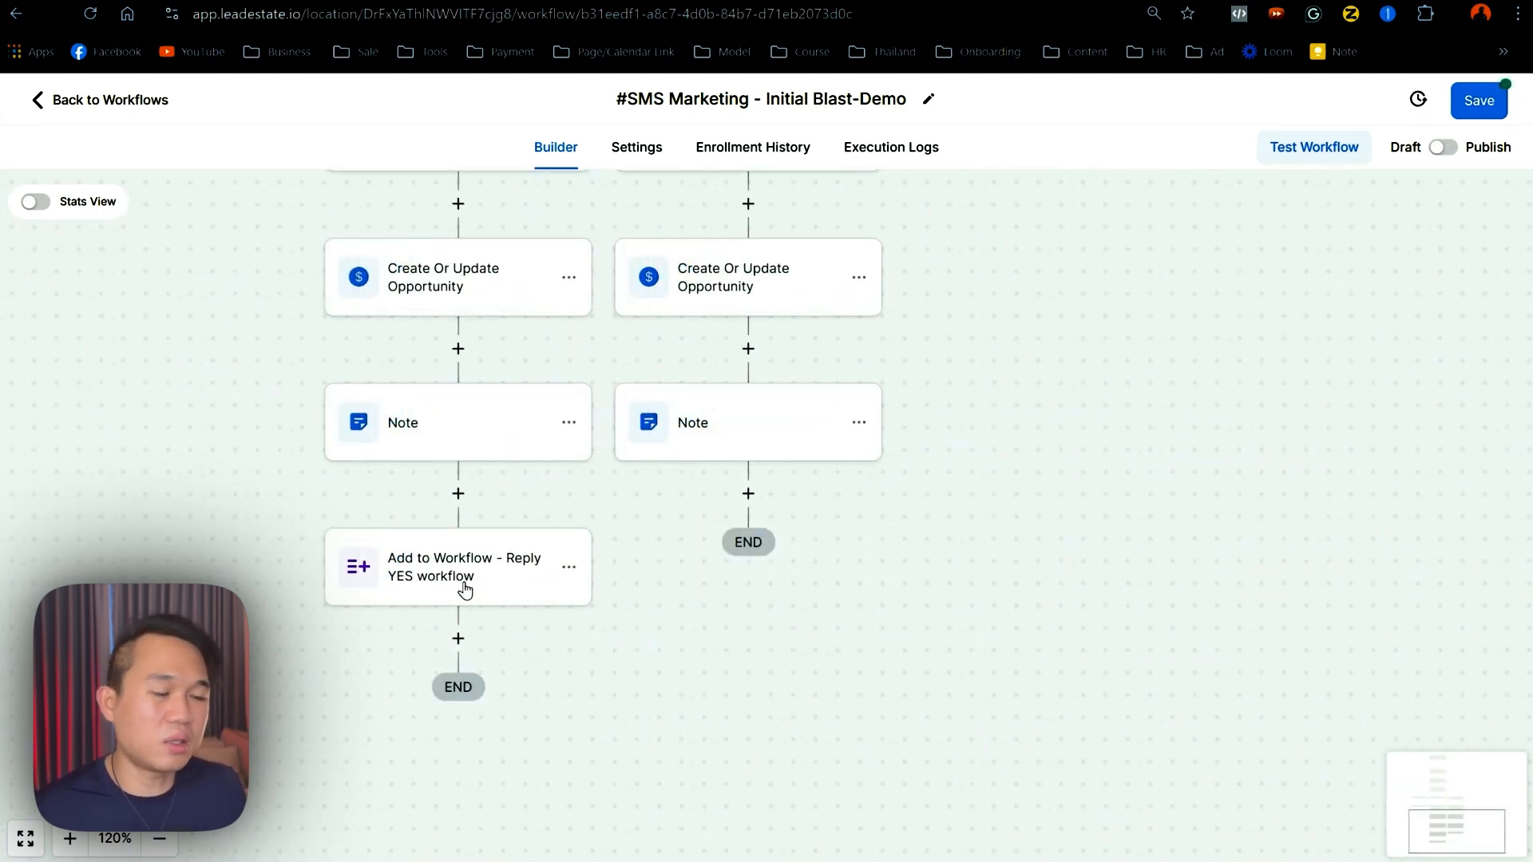
{"action": "left_click_drag", "start_coordinate": [713, 615], "coordinate": [711, 737]}
{"action": "left_click_drag", "start_coordinate": [822, 318], "coordinate": [862, 684]}
{"action": "left_click", "coordinate": [788, 609]}
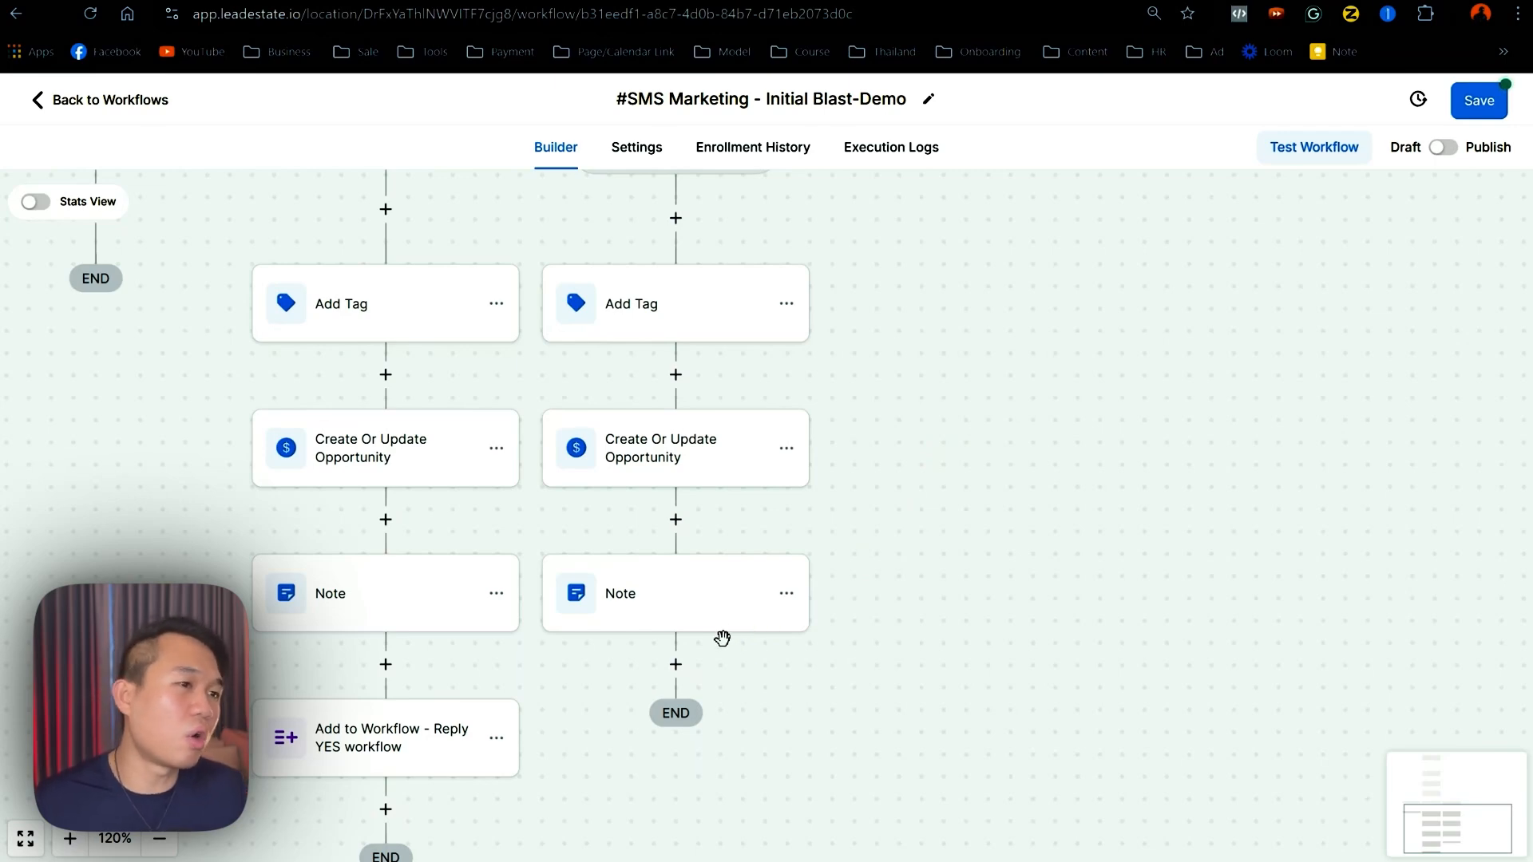
- Add a Modify Contact Engagement Score step after the Something Else Note and begin entering points
{"action": "left_click", "coordinate": [724, 669]}
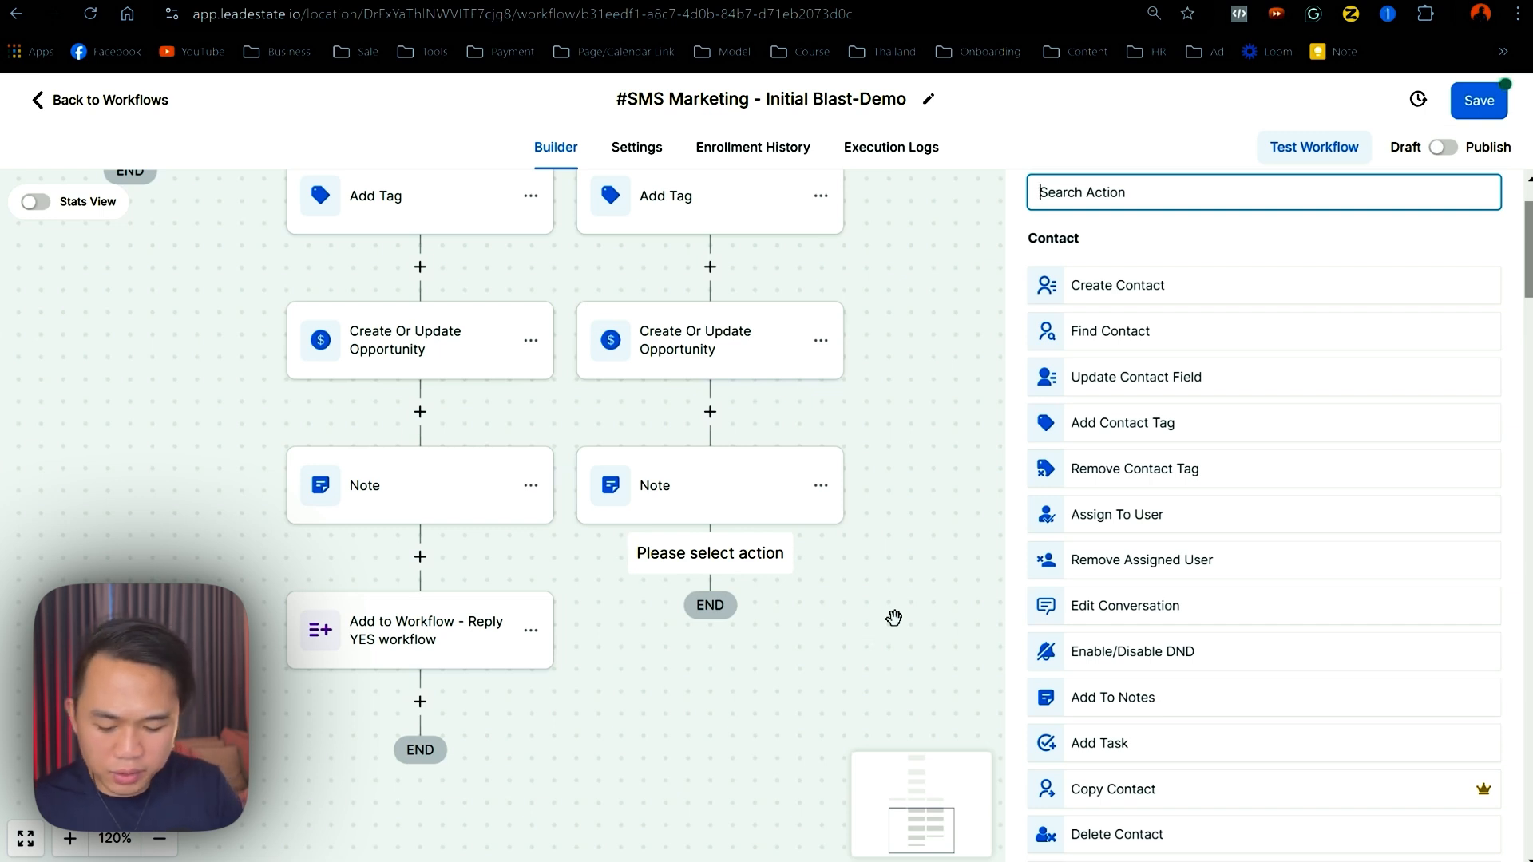
{"action": "type", "text": "scor"}
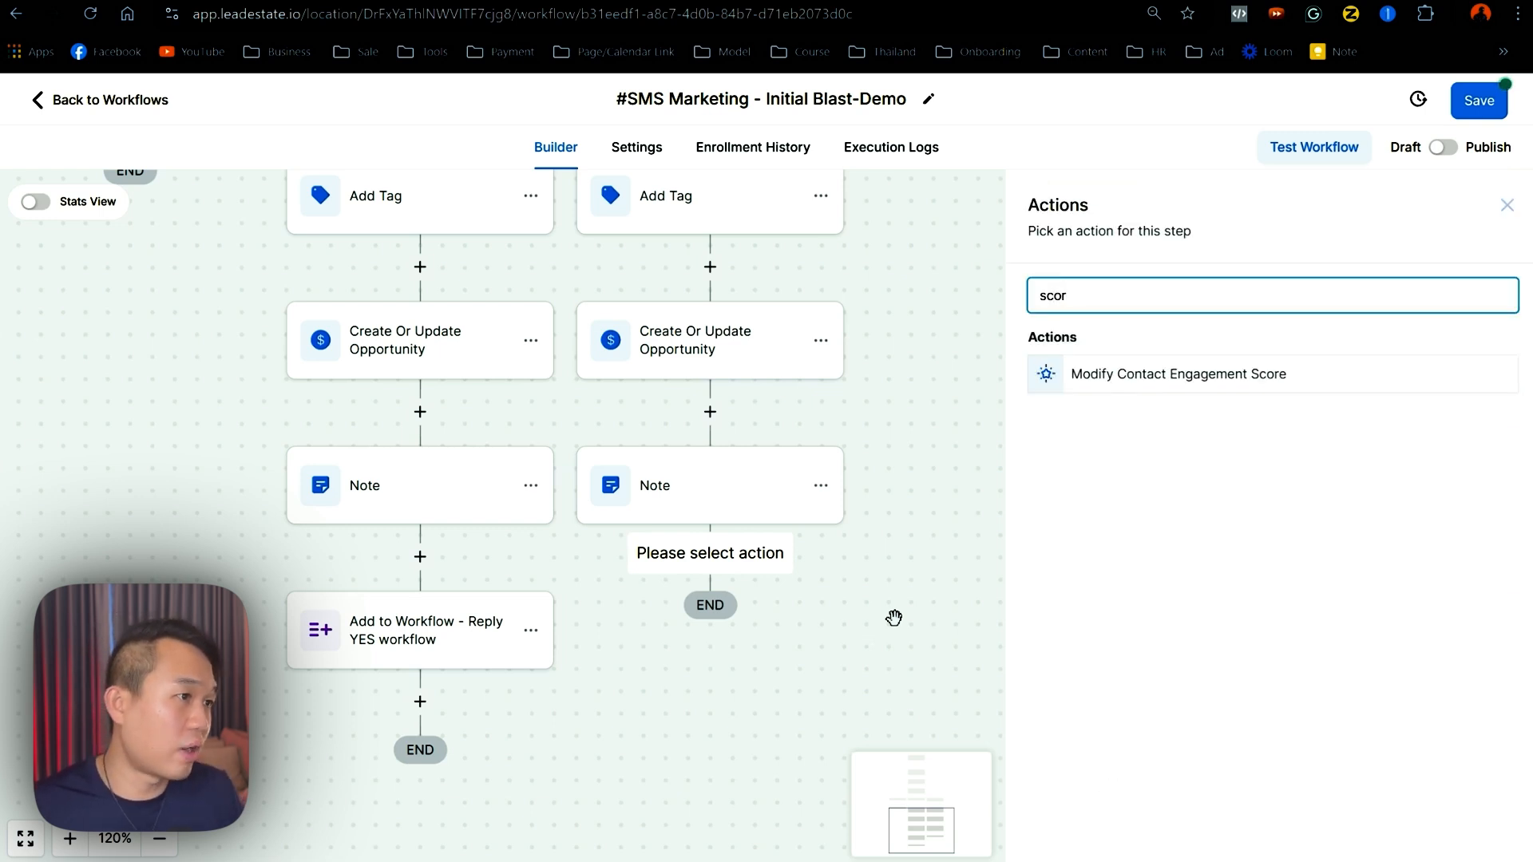
{"action": "left_click", "coordinate": [1105, 374]}
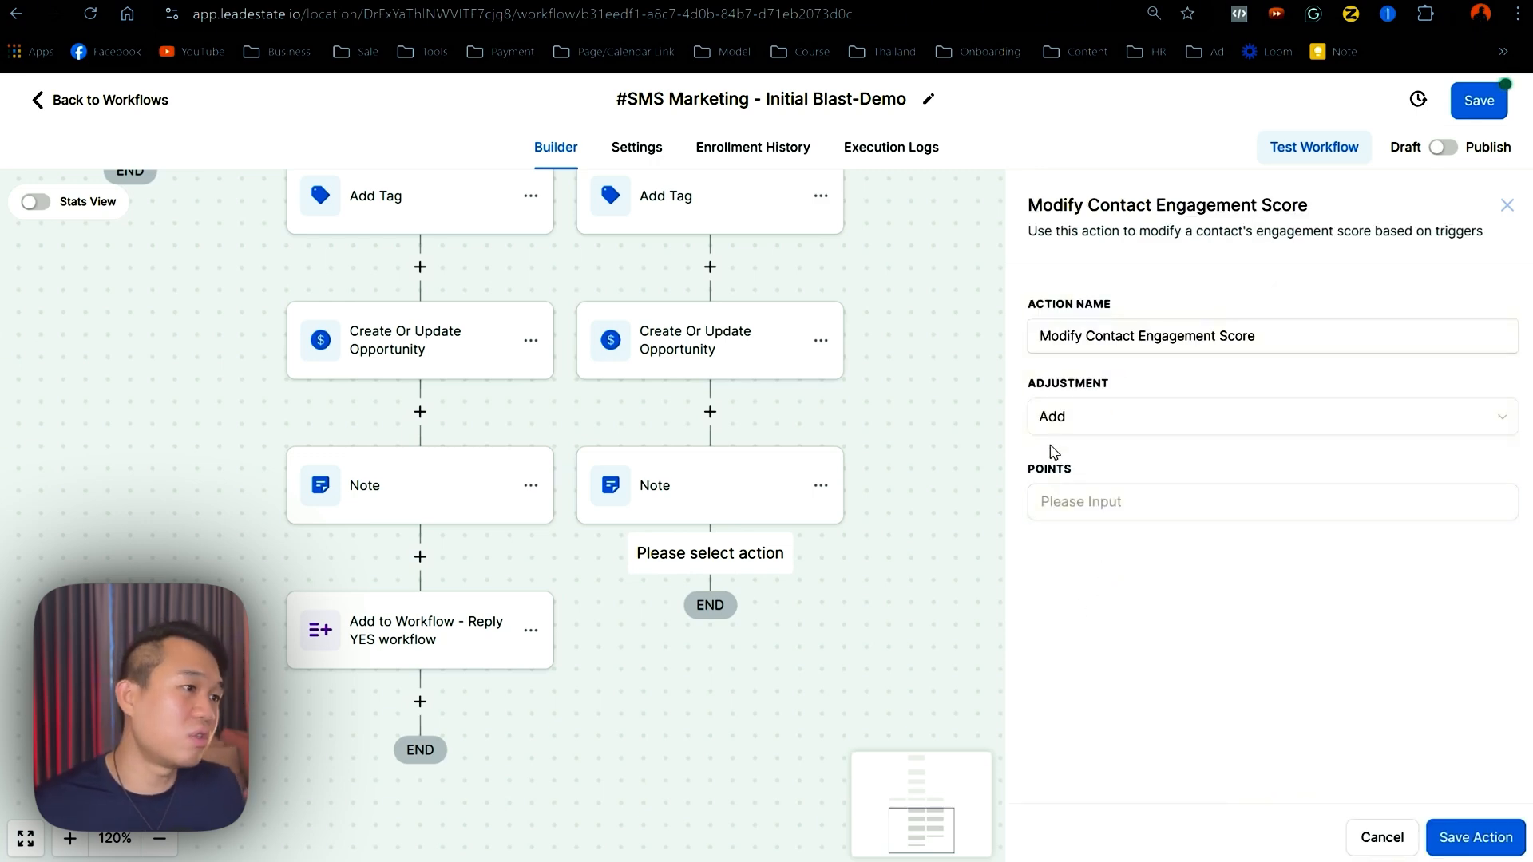
{"action": "left_click", "coordinate": [1104, 499]}
{"action": "scroll", "coordinate": [671, 483], "scroll_direction": "up", "scroll_amount": 3}
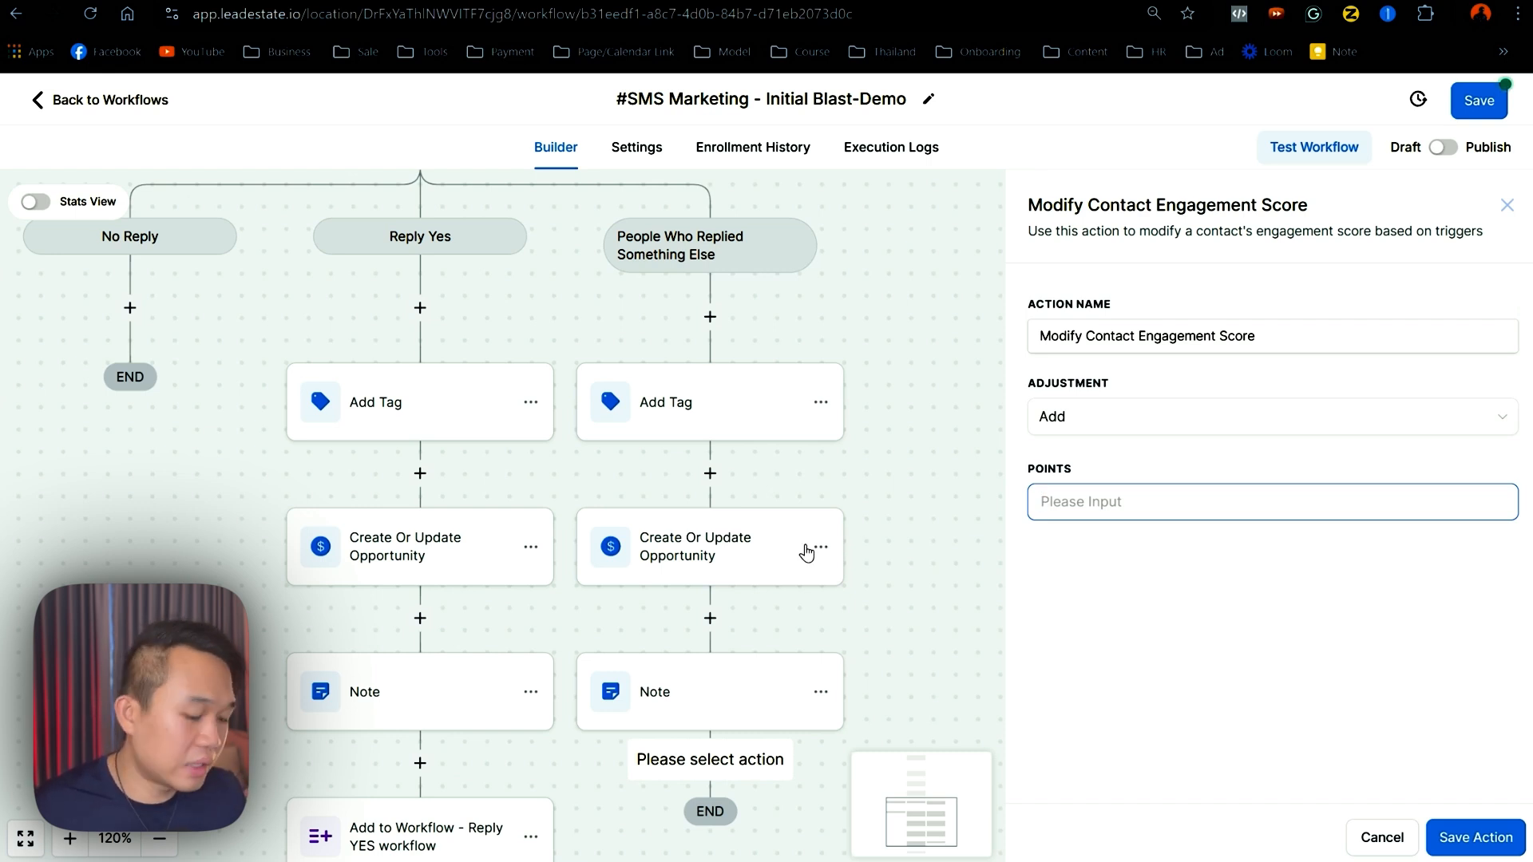
- Save the Something Else score step with 5 points and copy it into Reply Yes
{"action": "type", "text": "5"}
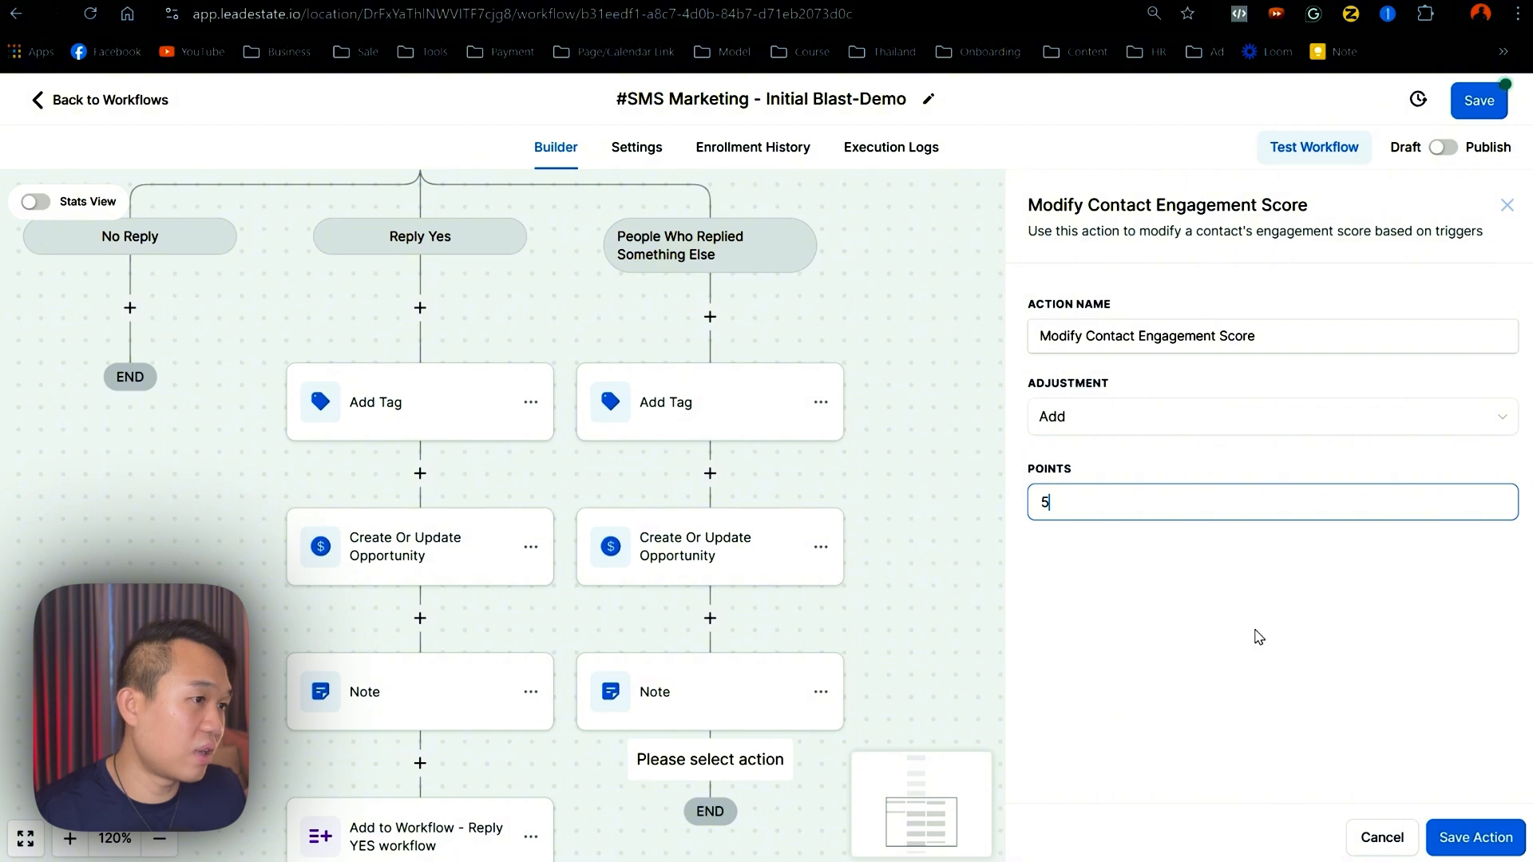
{"action": "left_click", "coordinate": [1499, 837]}
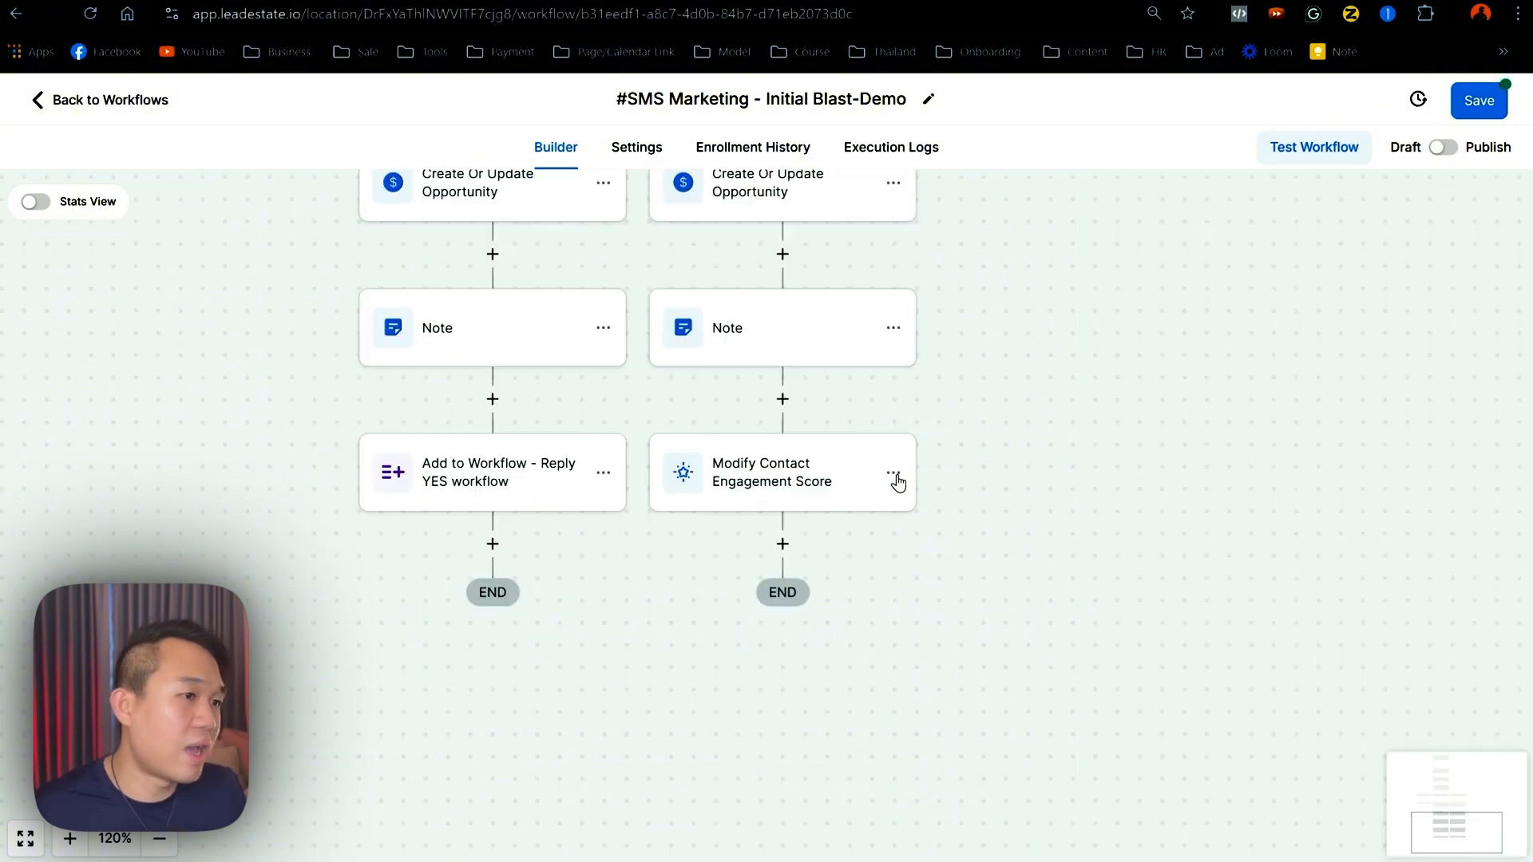
{"action": "left_click", "coordinate": [893, 473]}
{"action": "left_click", "coordinate": [1023, 566]}
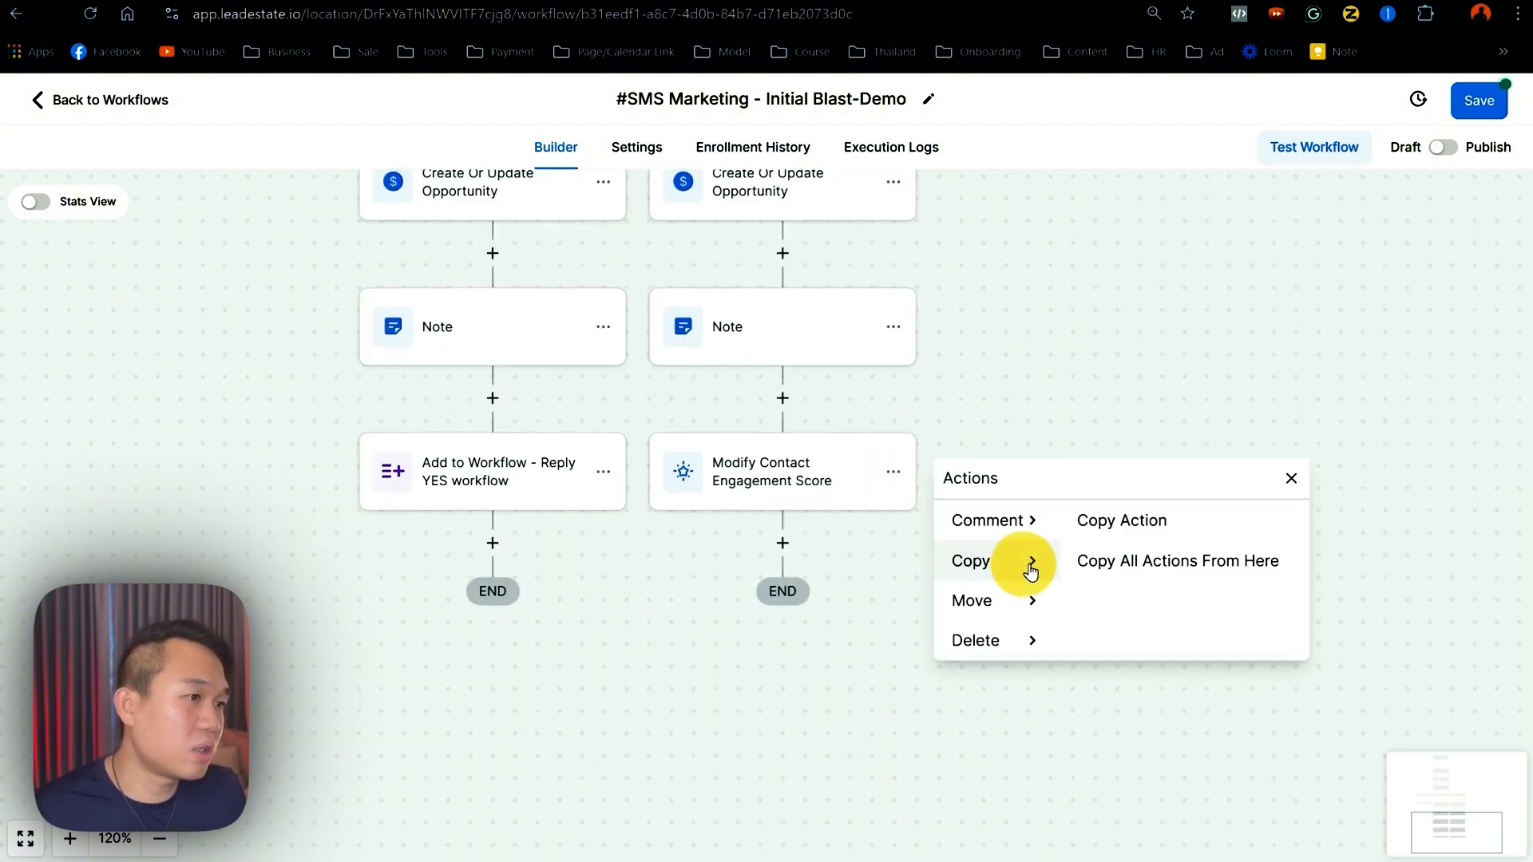
{"action": "left_click", "coordinate": [1102, 526]}
{"action": "left_click", "coordinate": [1104, 523]}
{"action": "left_click", "coordinate": [1106, 523]}
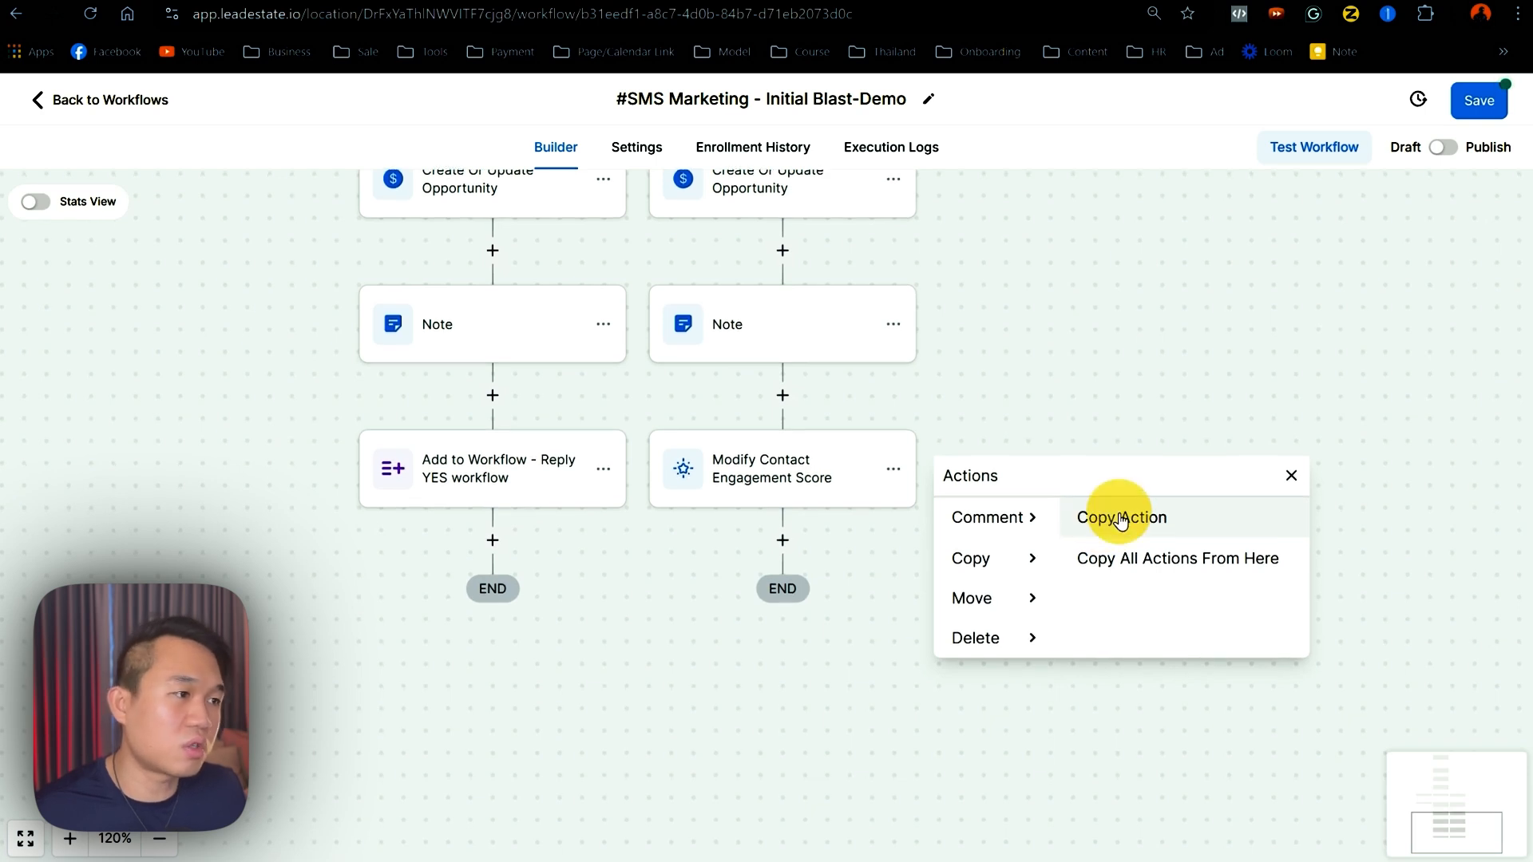
{"action": "left_click", "coordinate": [1116, 517]}
{"action": "left_click", "coordinate": [512, 393]}
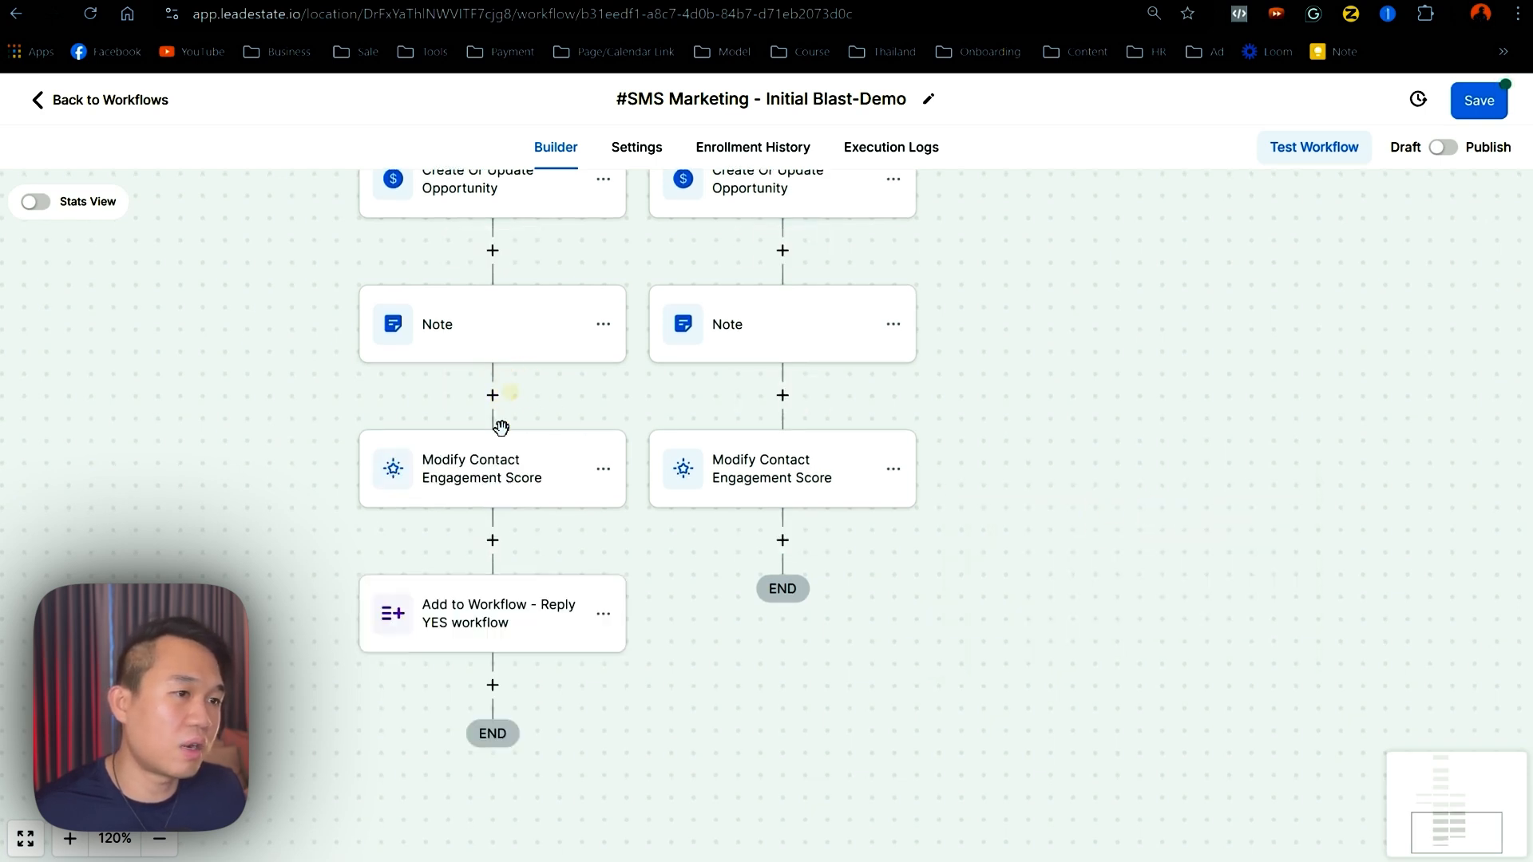
- Change the Reply Yes score copy to 10 points, rename it, and save it
{"action": "left_click", "coordinate": [490, 478]}
{"action": "left_click", "coordinate": [1115, 502]}
{"action": "key", "text": "BackSpace"}
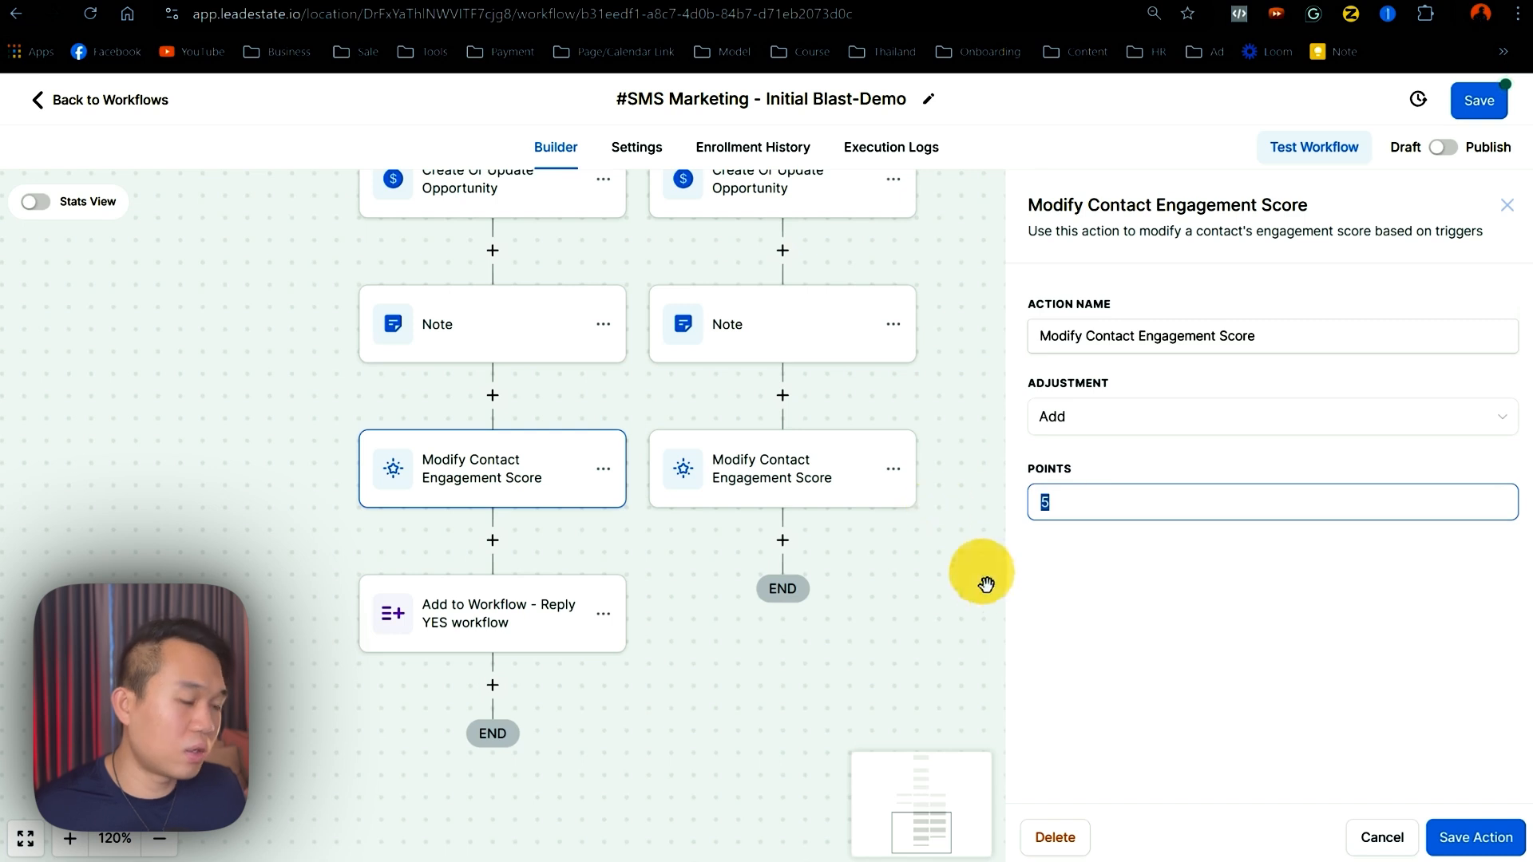
{"action": "type", "text": "10"}
{"action": "left_click", "coordinate": [1277, 336]}
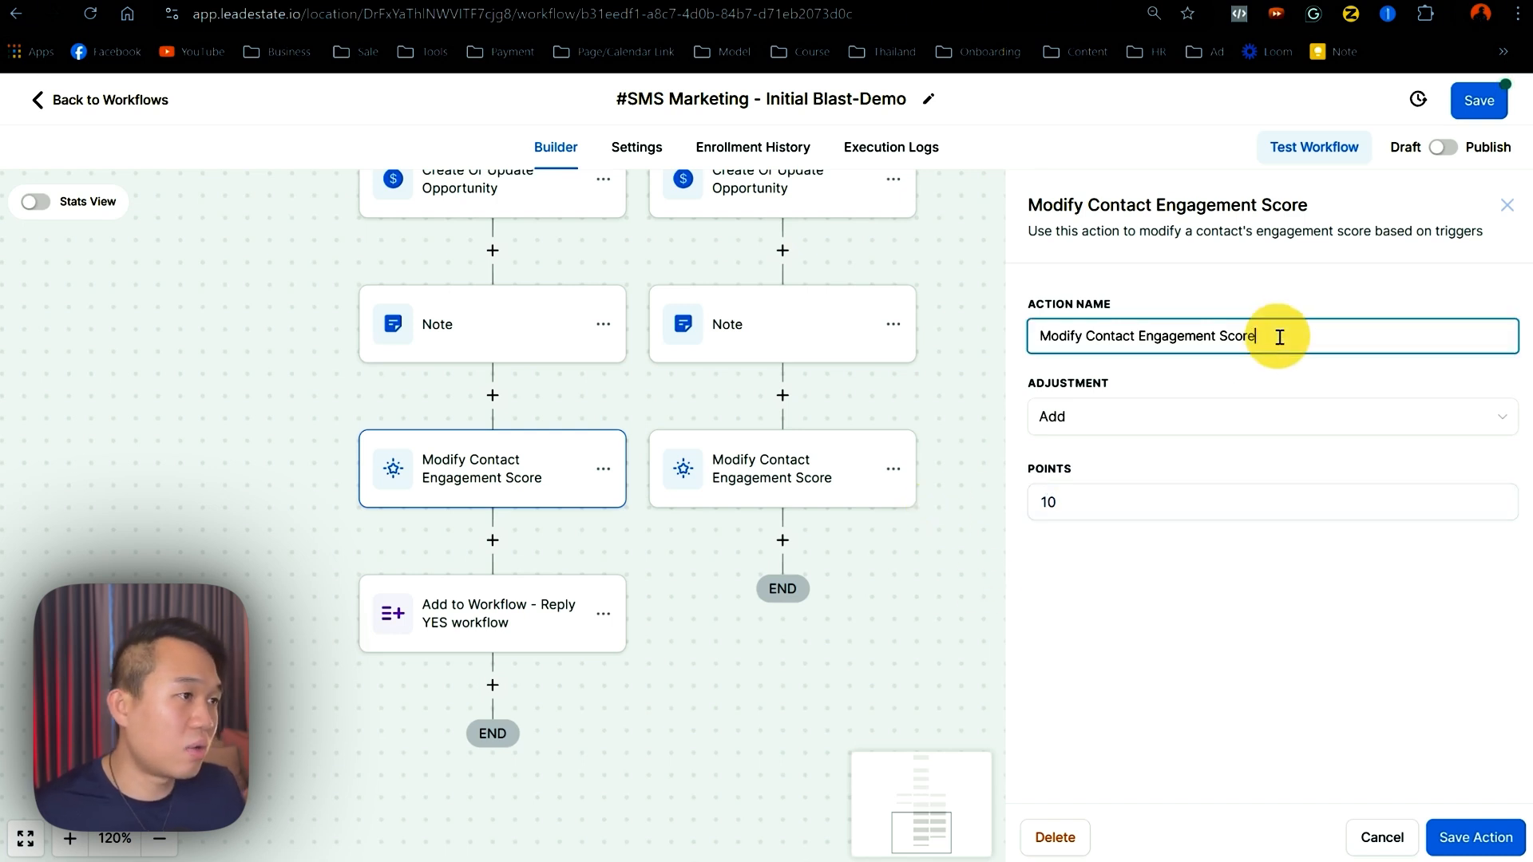
{"action": "left_click", "coordinate": [1475, 838]}
- Rename the other score step to show +5, save it, and save the workflow
{"action": "left_click", "coordinate": [786, 491]}
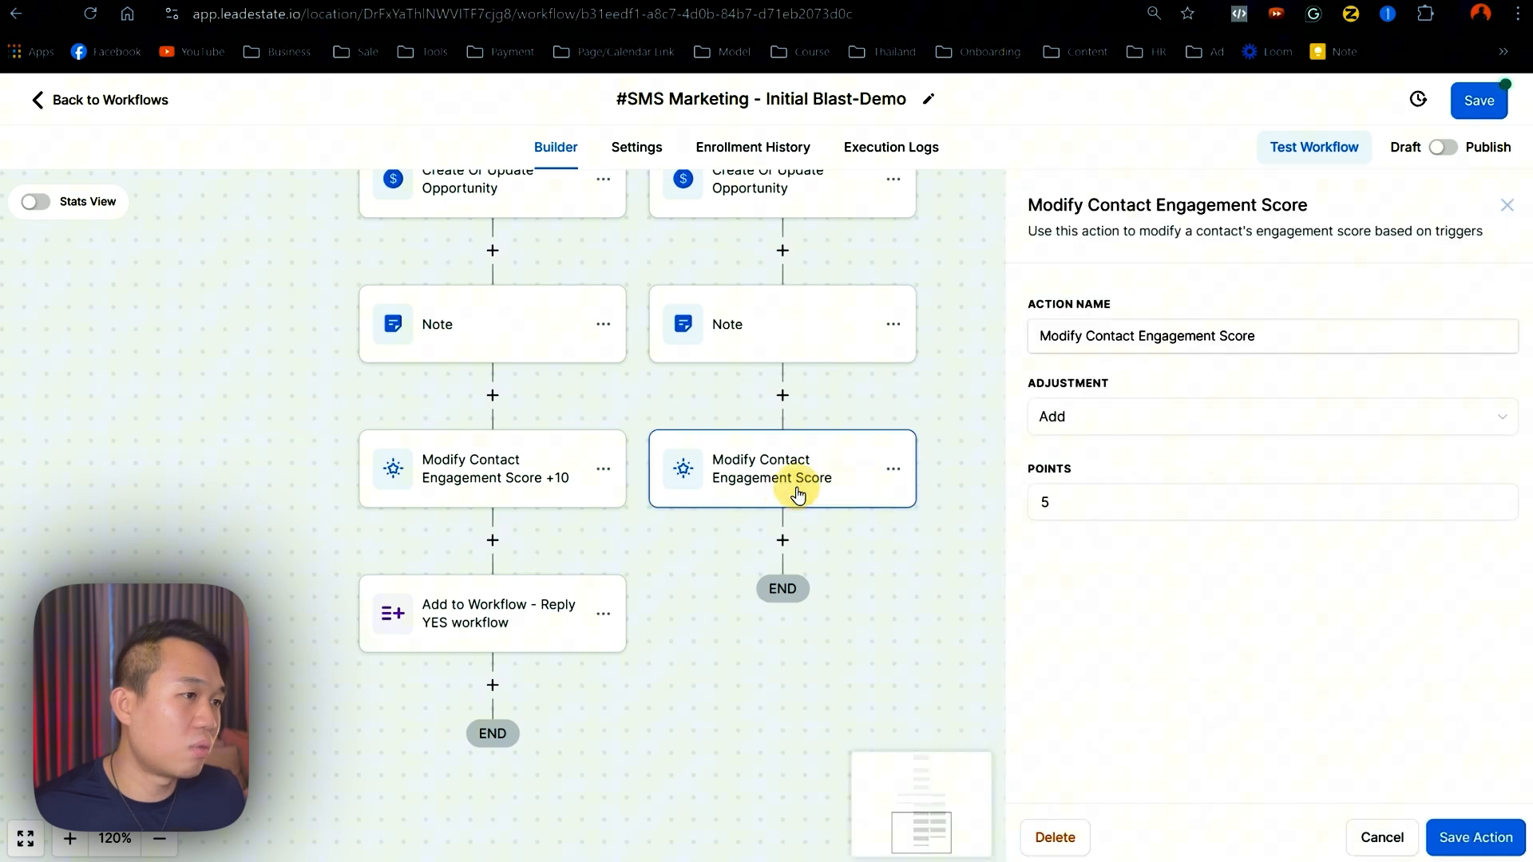
{"action": "left_click", "coordinate": [1322, 345]}
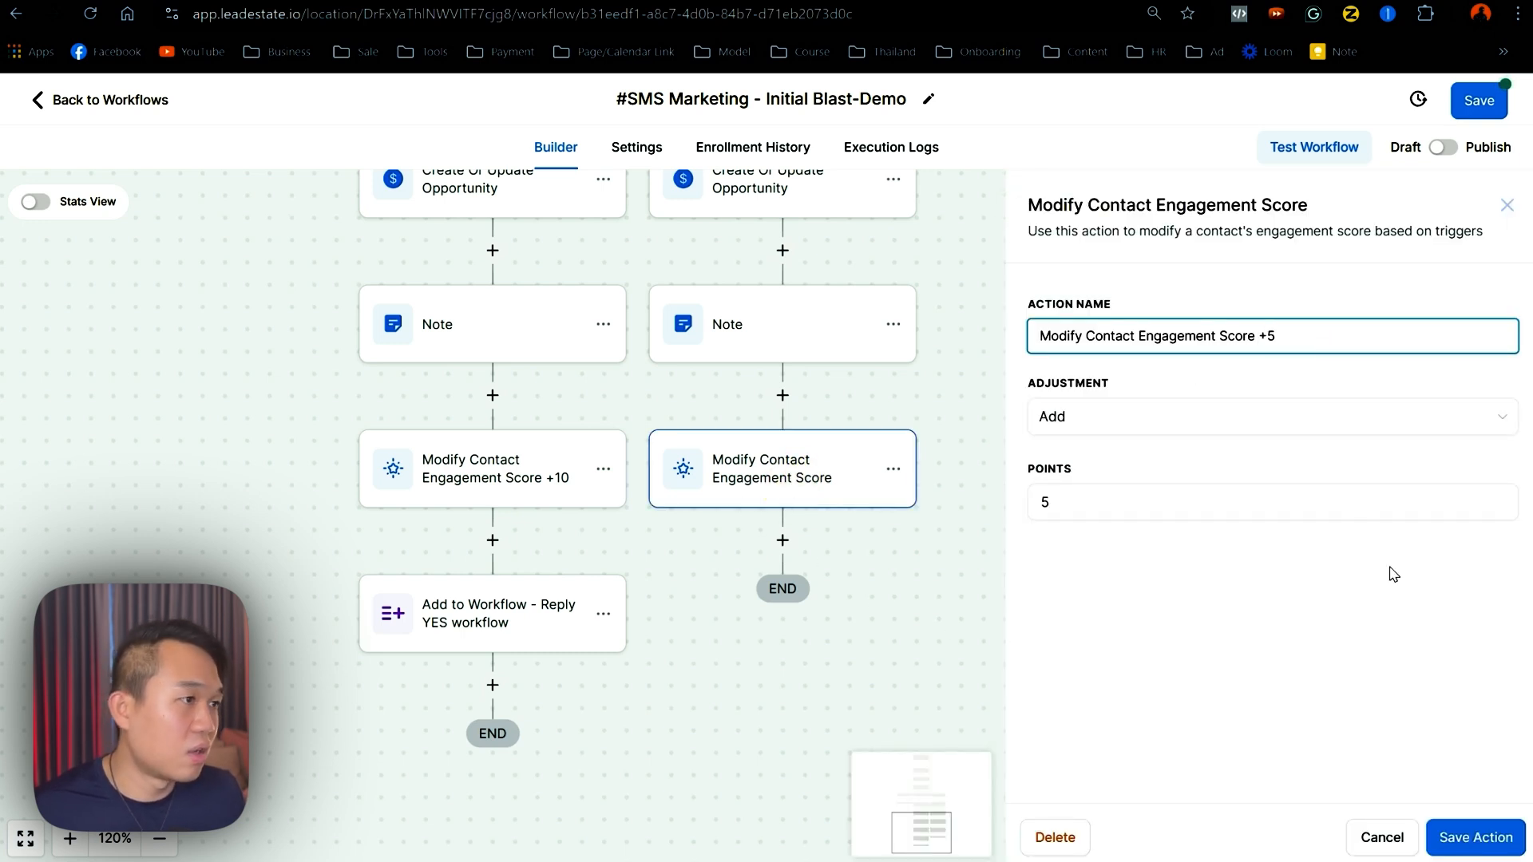
{"action": "left_click", "coordinate": [1502, 837]}
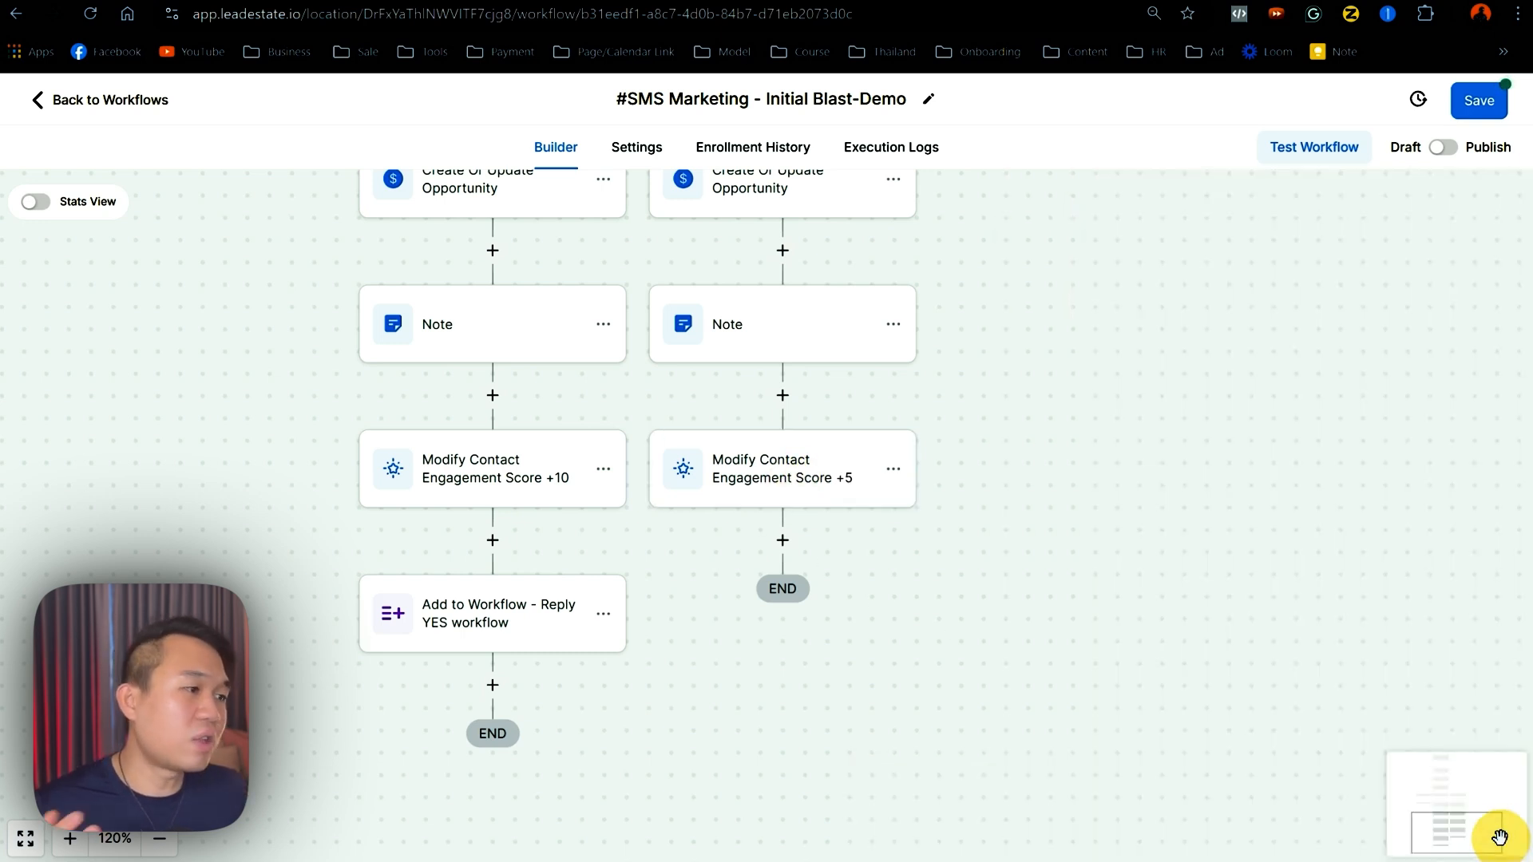
{"action": "left_click", "coordinate": [1480, 101]}
- Pan the canvas to show the score steps, the three reply branches and the Condition node
{"action": "left_click_drag", "start_coordinate": [1024, 489], "coordinate": [1153, 617]}
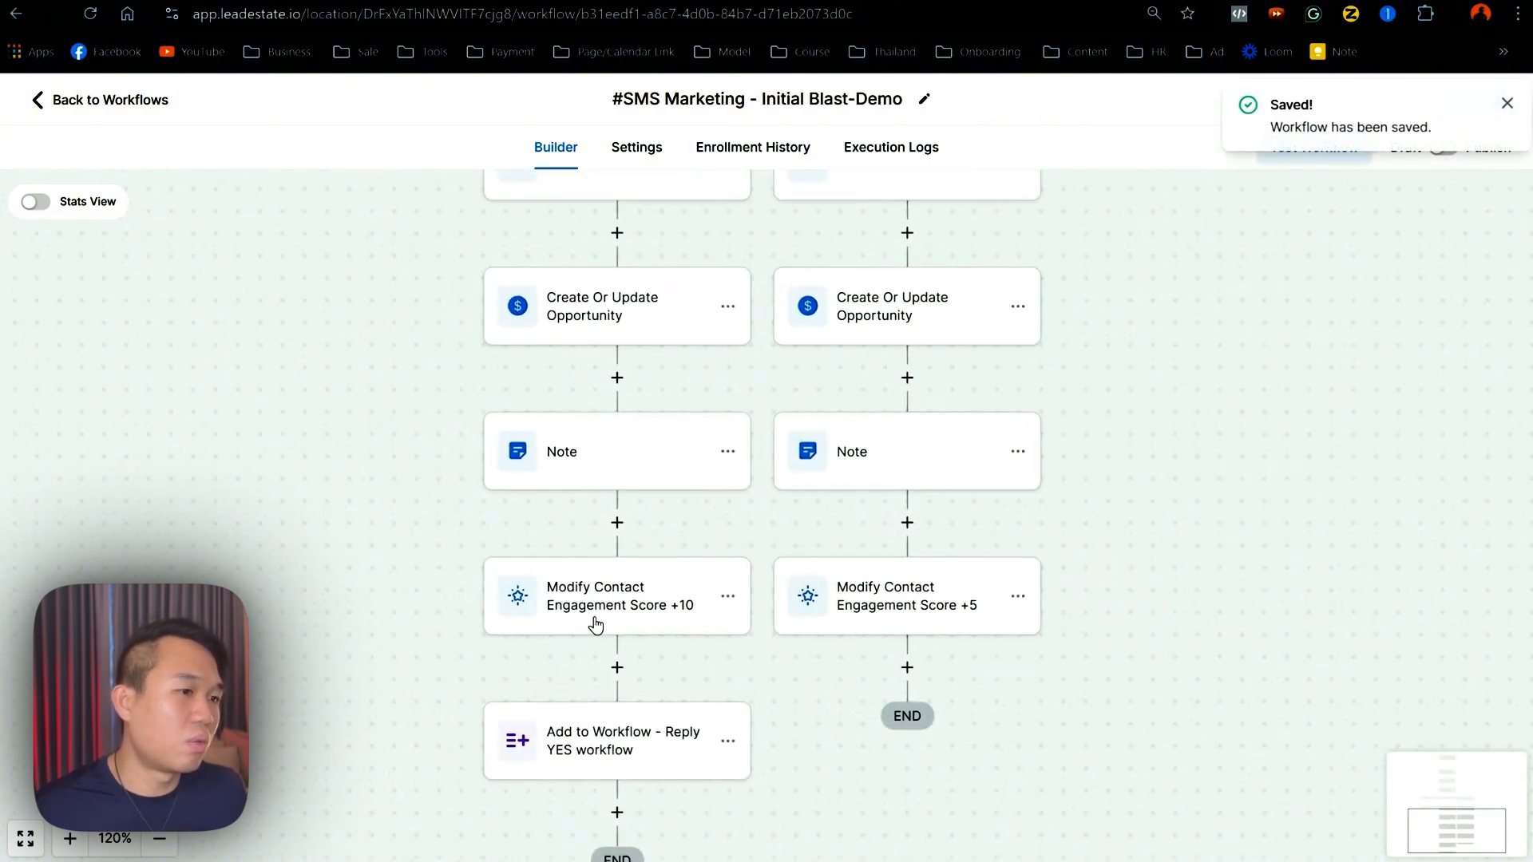
{"action": "scroll", "coordinate": [266, 554], "scroll_direction": "up", "scroll_amount": 4}
{"action": "scroll", "coordinate": [266, 554], "scroll_direction": "right", "scroll_amount": 3}
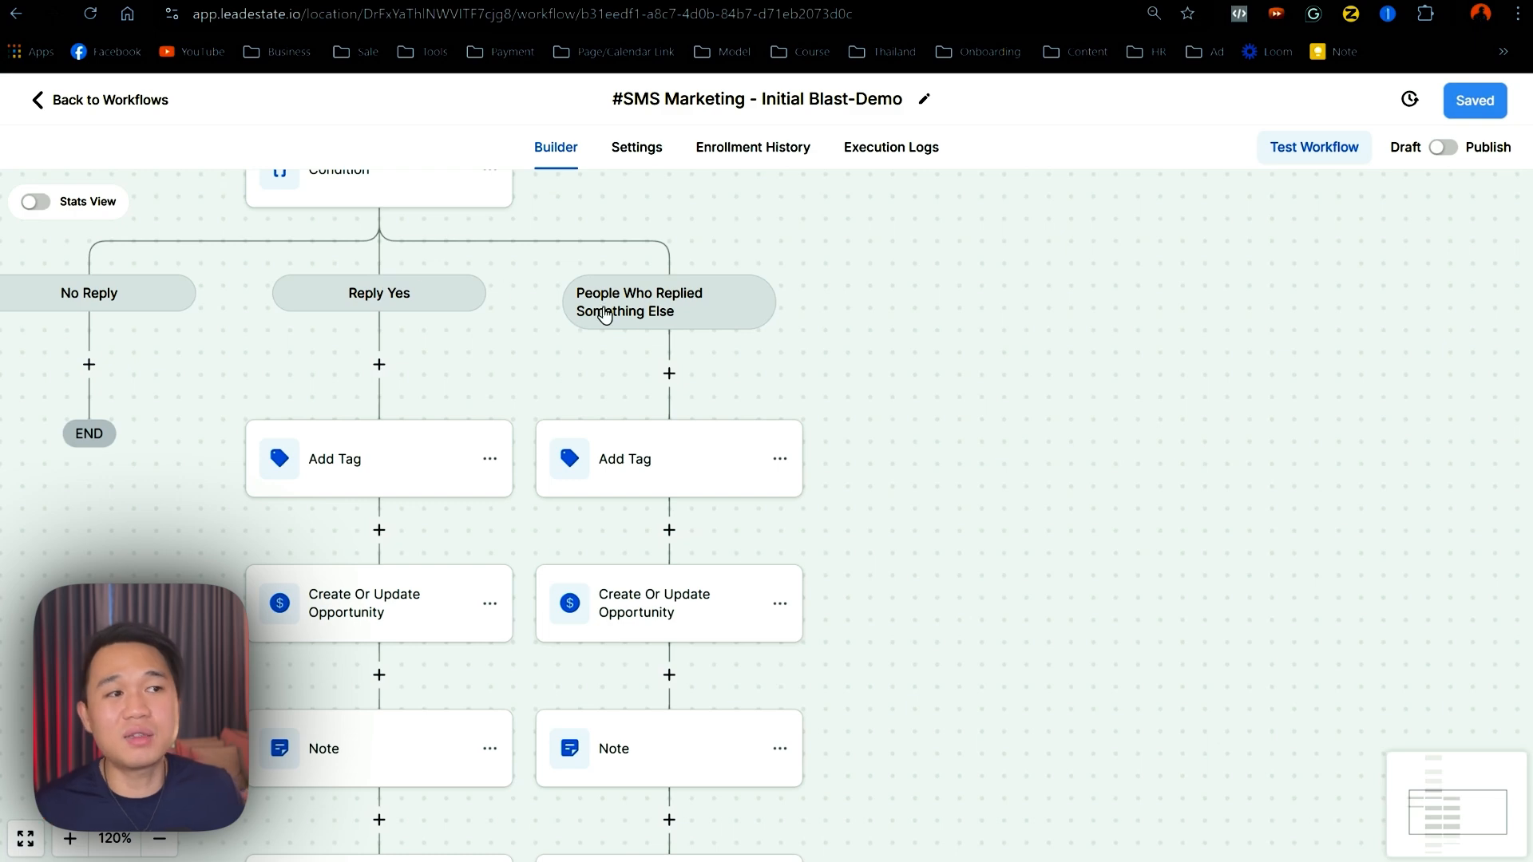
{"action": "left_click_drag", "start_coordinate": [958, 417], "coordinate": [1009, 124]}
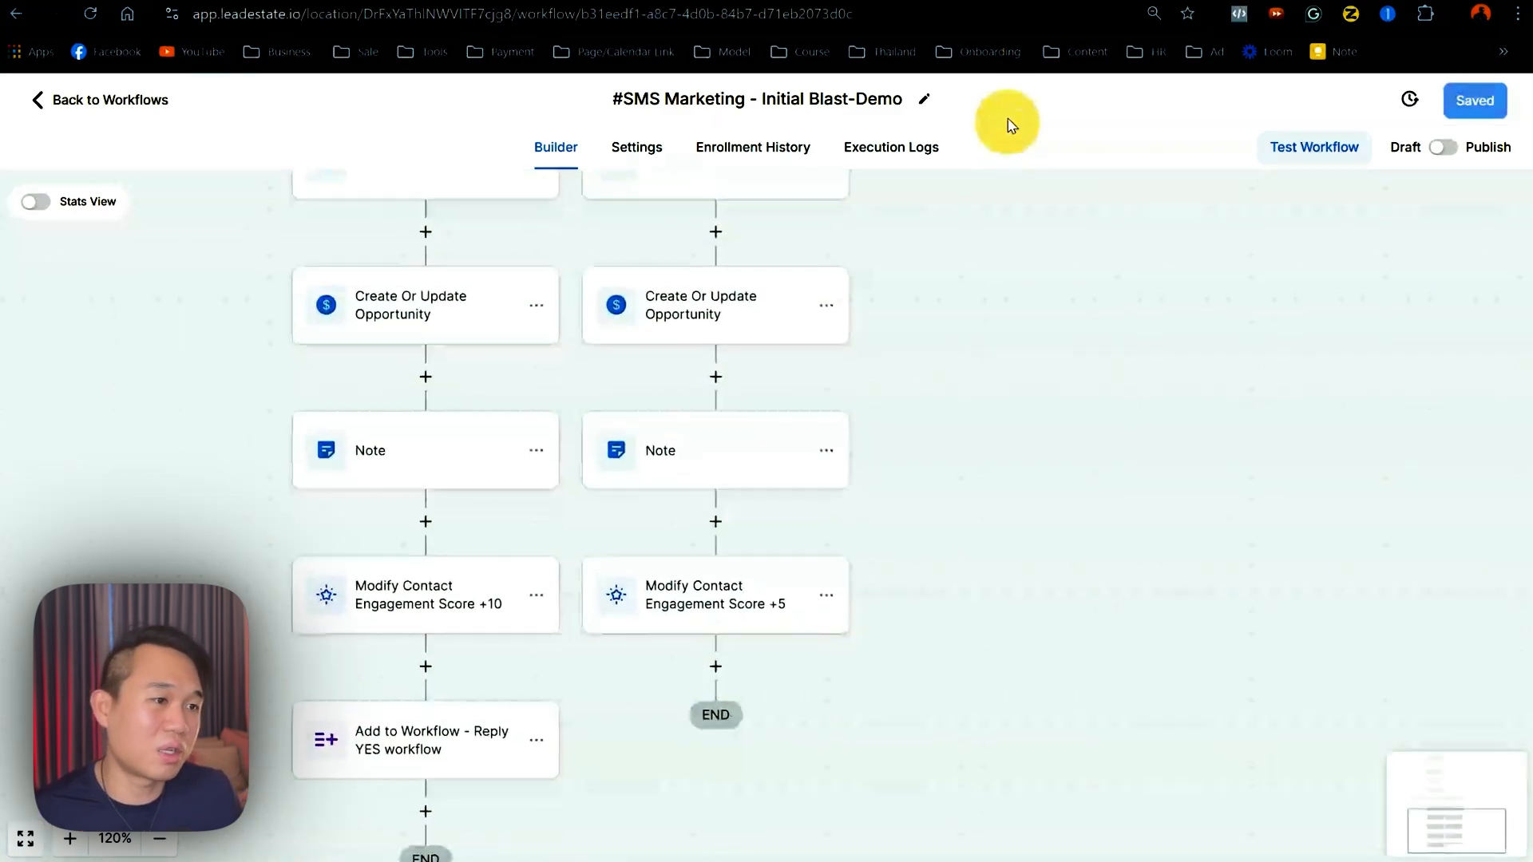
{"action": "left_click_drag", "start_coordinate": [1081, 530], "coordinate": [1307, 745]}
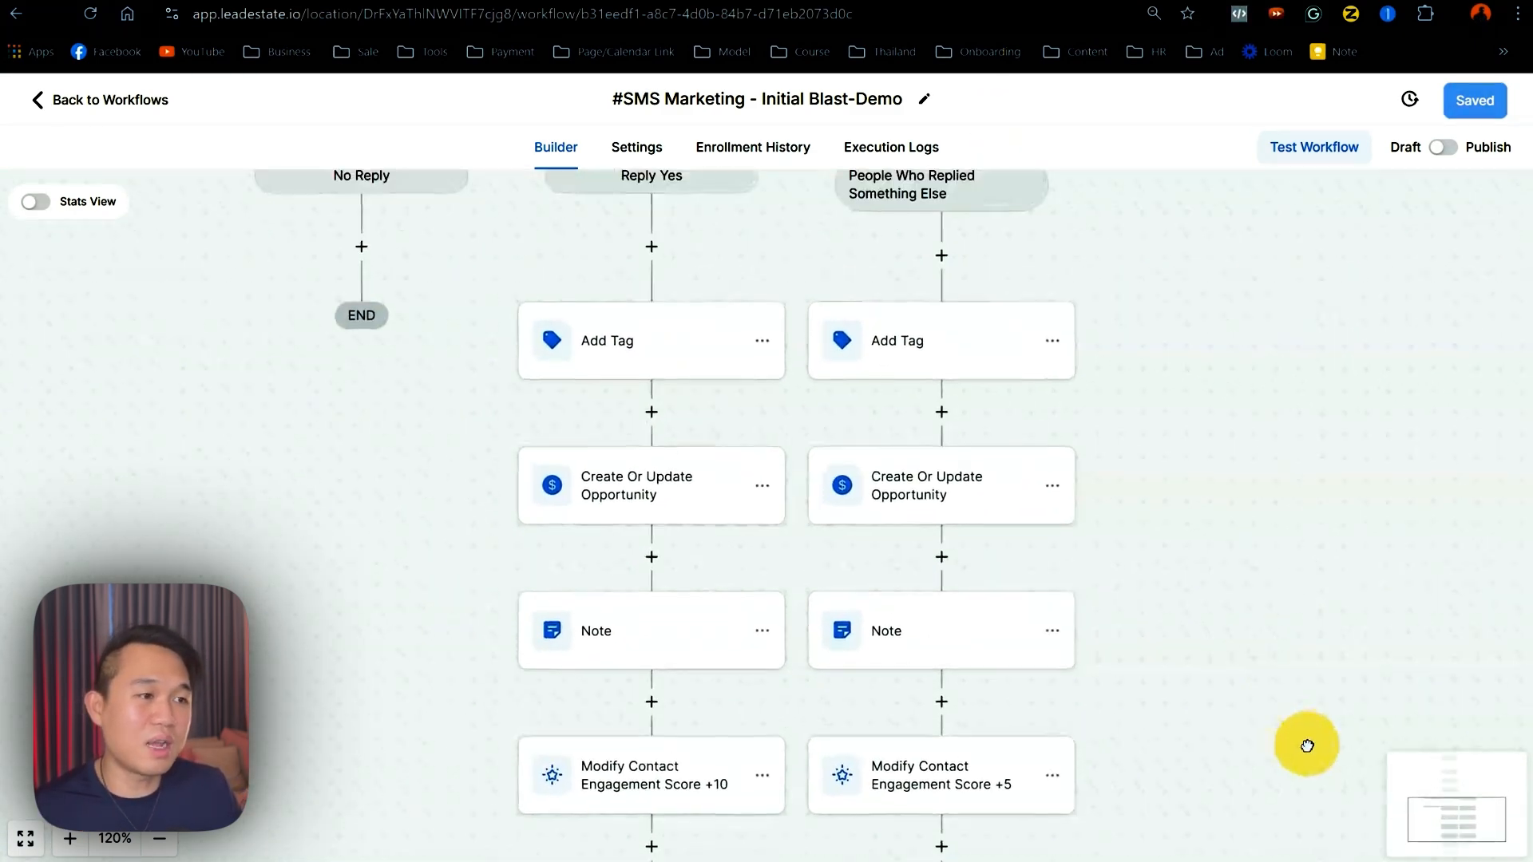
{"action": "left_click_drag", "start_coordinate": [415, 515], "coordinate": [495, 668]}
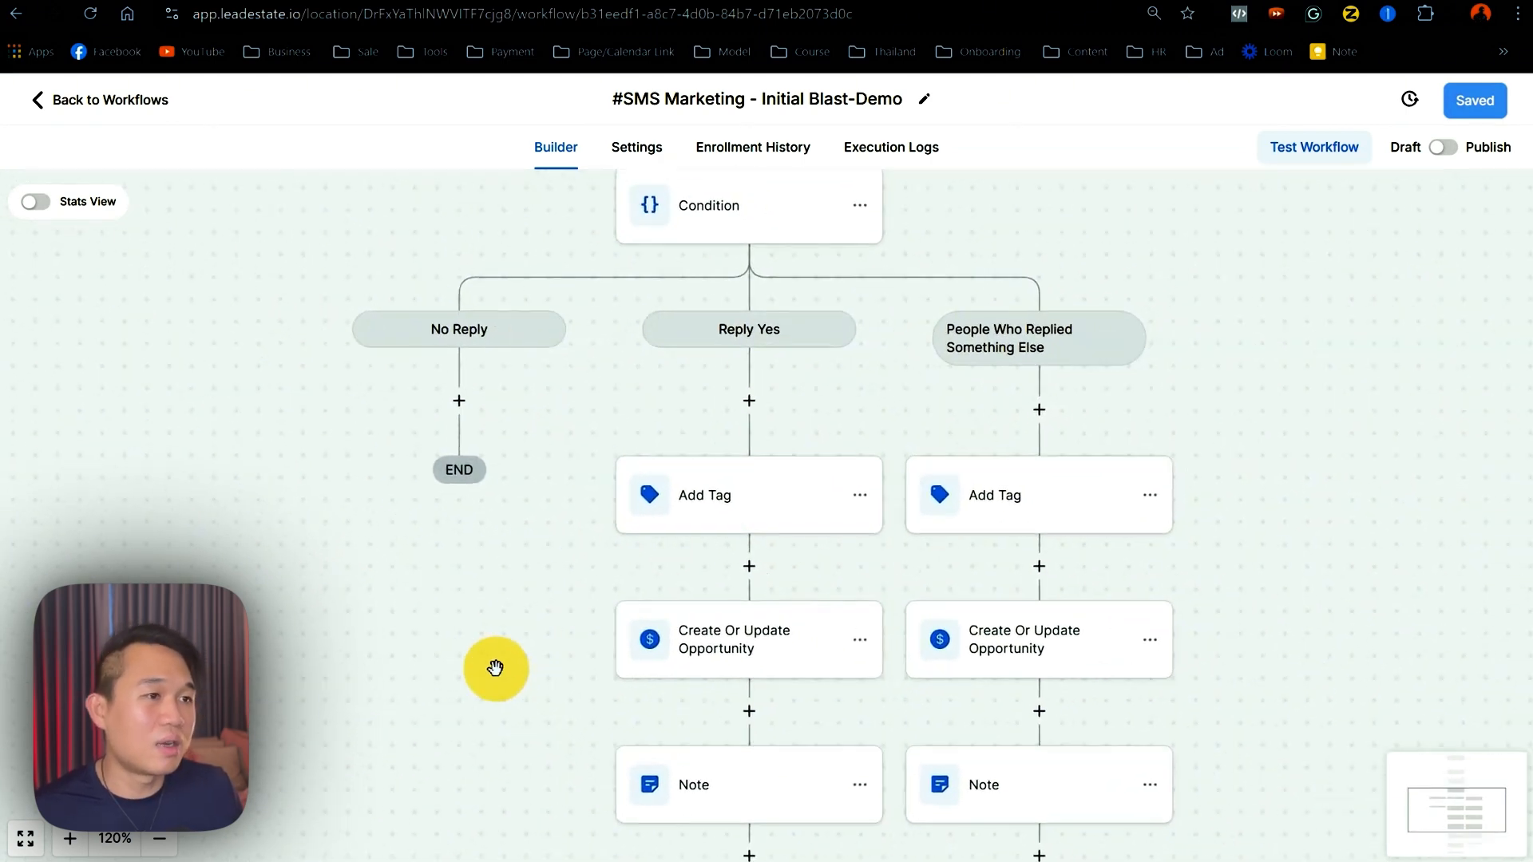
- Add a No Reply Send SMS step reading '{{contact.first_name}}, are you there?' and save it
{"action": "left_click", "coordinate": [459, 402]}
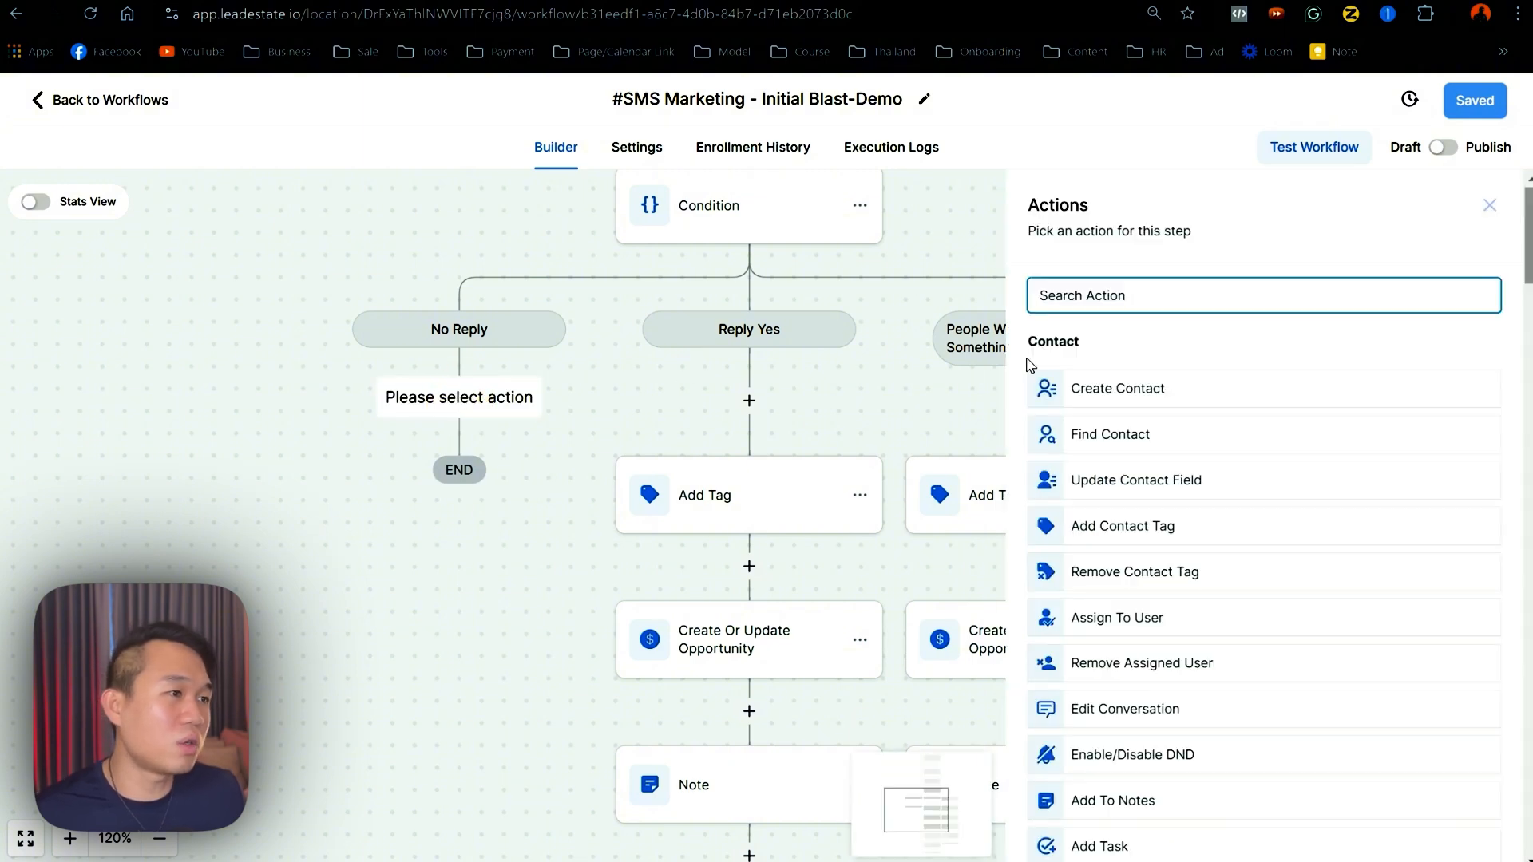
{"action": "type", "text": "sms"}
{"action": "left_click", "coordinate": [1126, 376]}
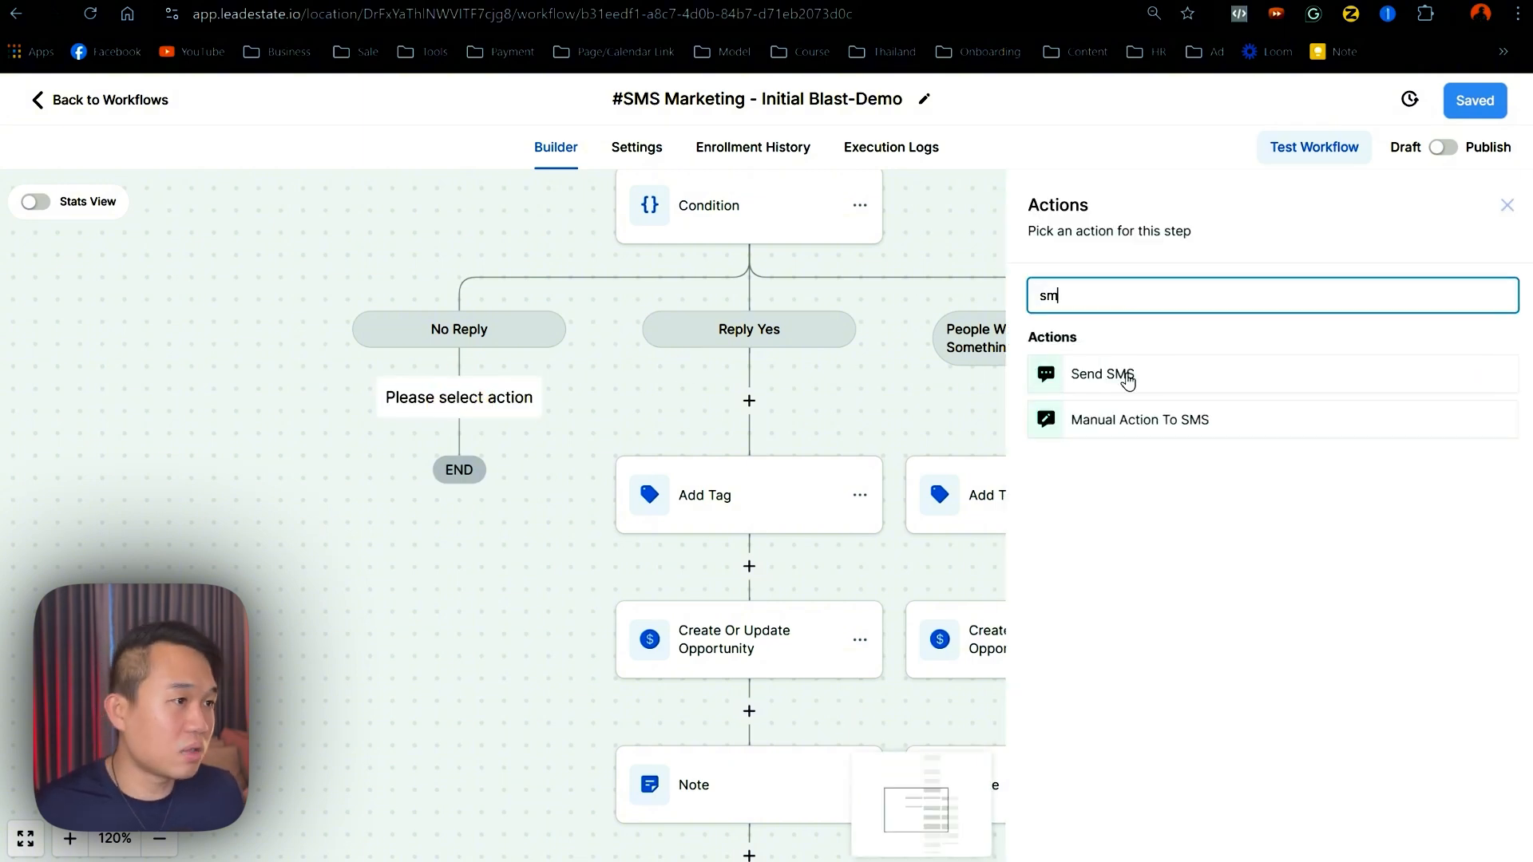
{"action": "left_click", "coordinate": [1158, 575]}
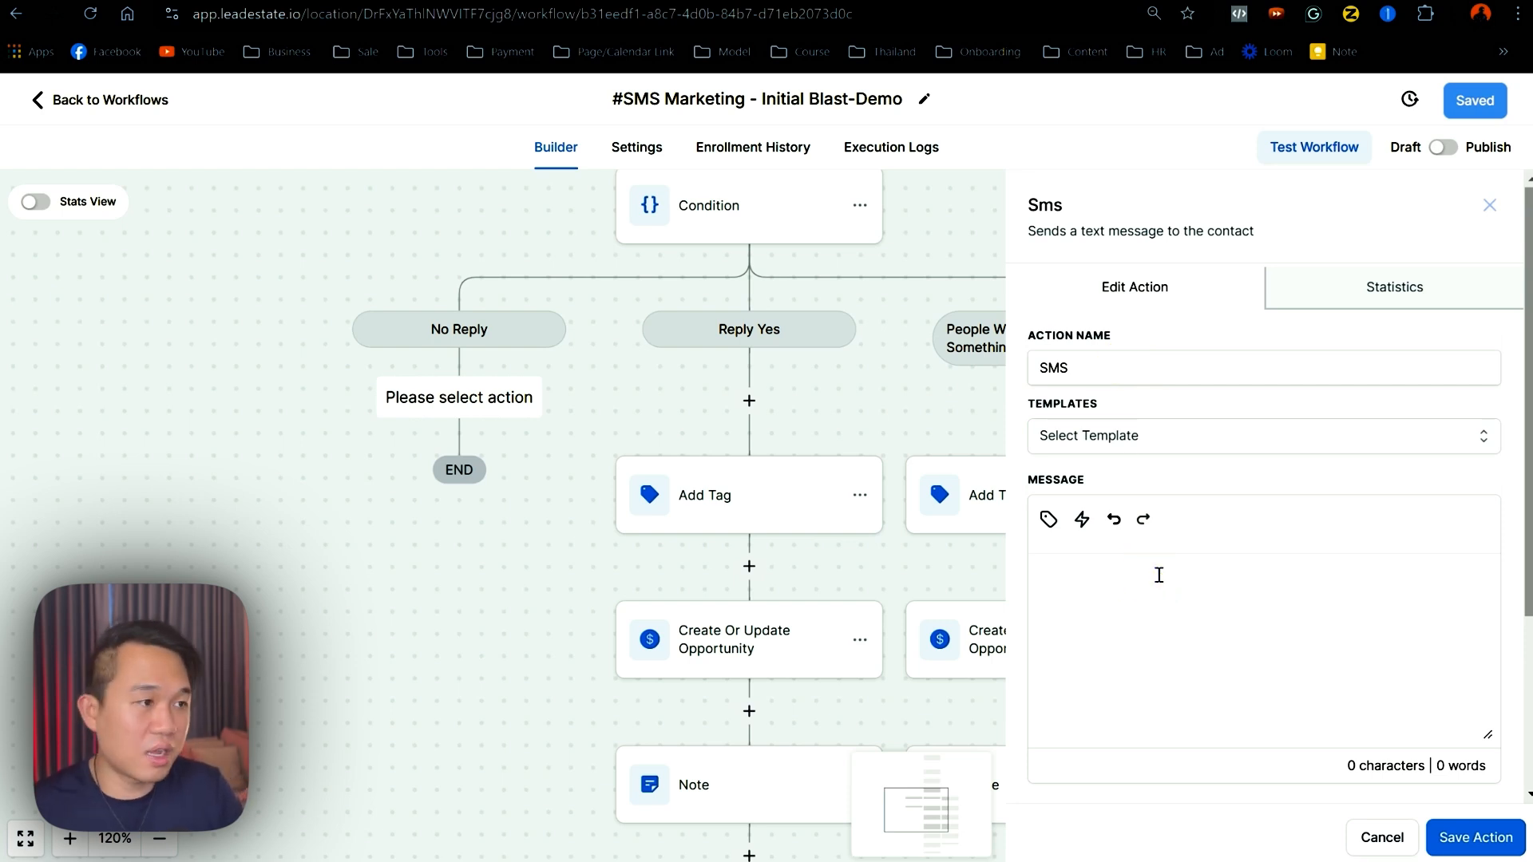
{"action": "left_click", "coordinate": [1049, 519]}
{"action": "left_click", "coordinate": [954, 195]}
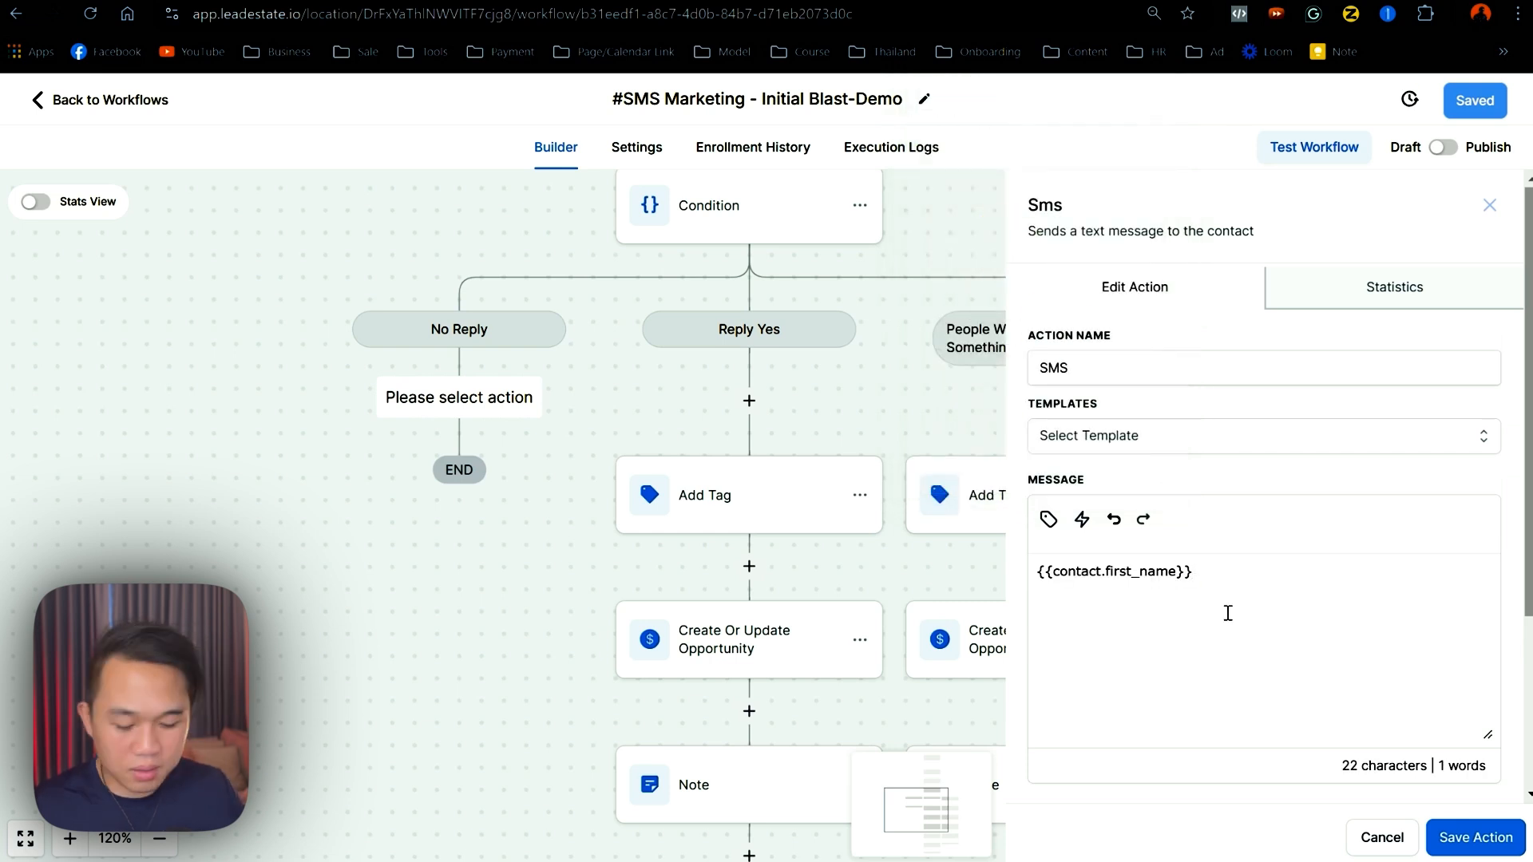
{"action": "type", "text": "are you there?"}
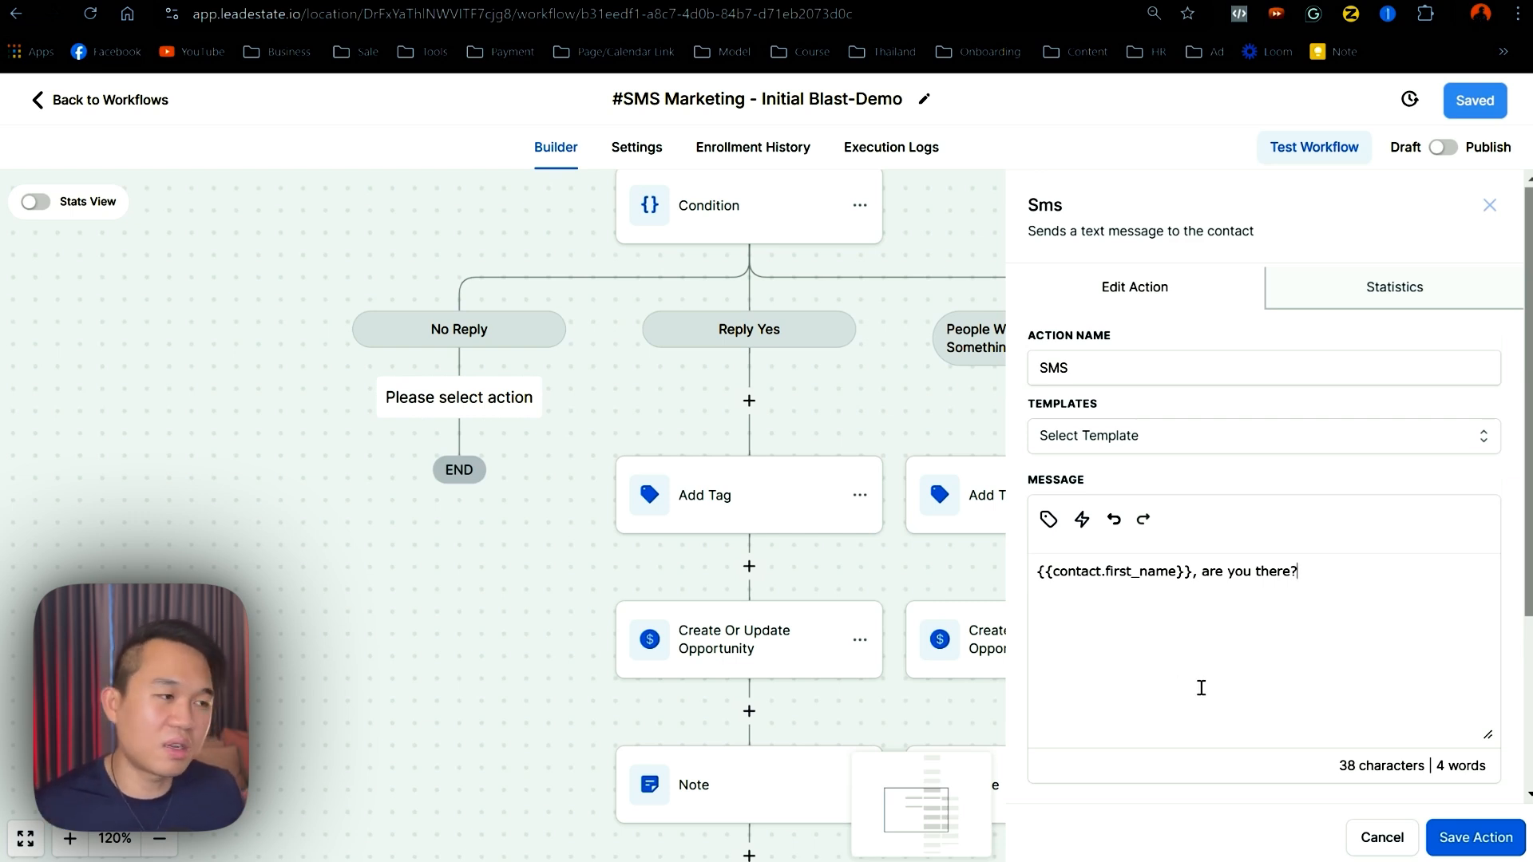
{"action": "left_click", "coordinate": [1475, 838]}
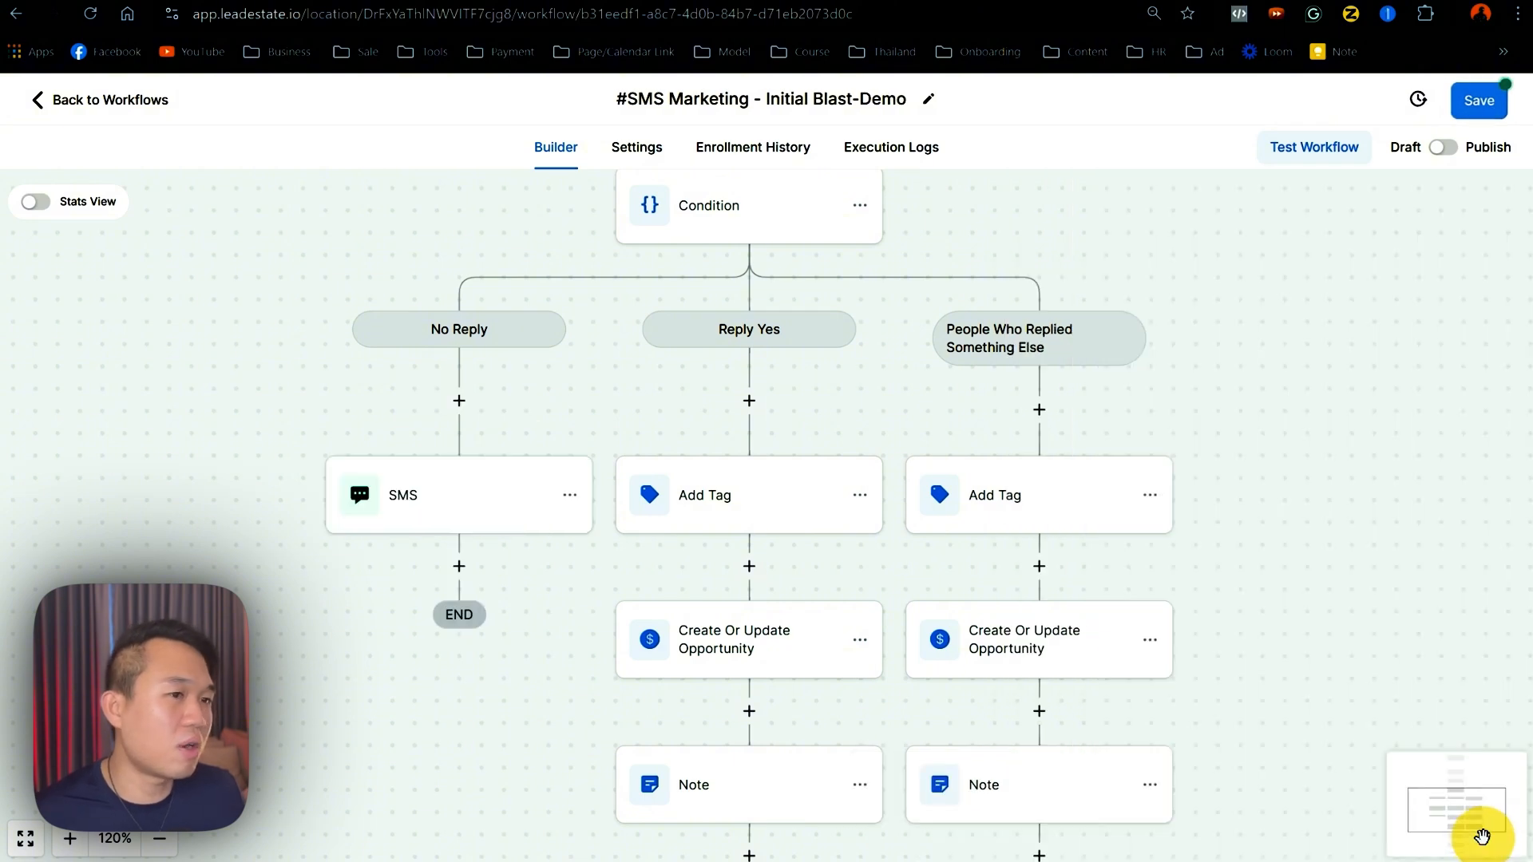
{"action": "left_click", "coordinate": [435, 506]}
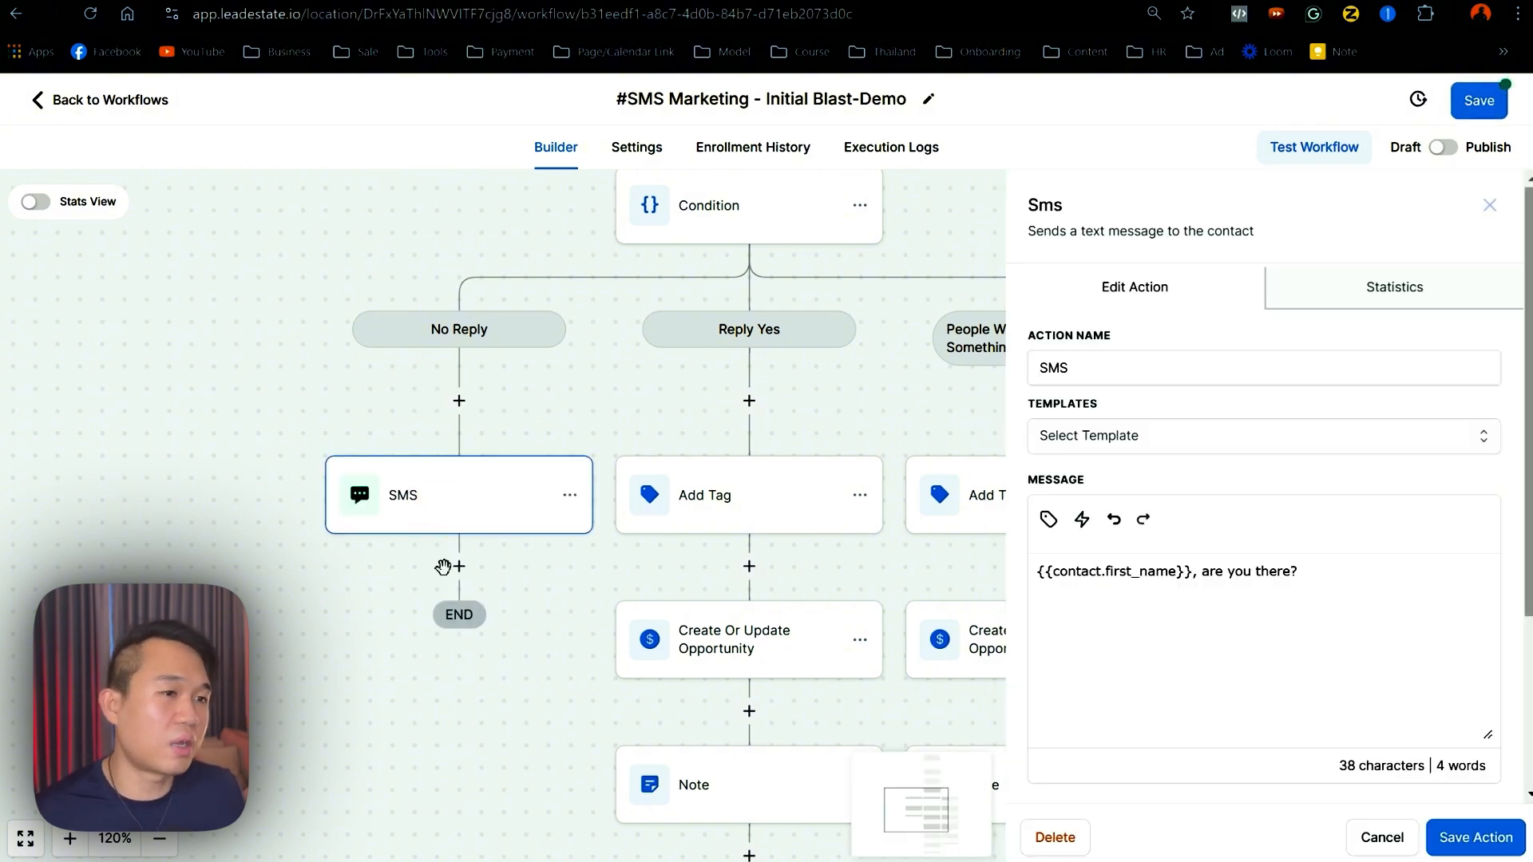
- Add a Wait step after the SMS that waits for the contact's reply to it
{"action": "left_click", "coordinate": [459, 567]}
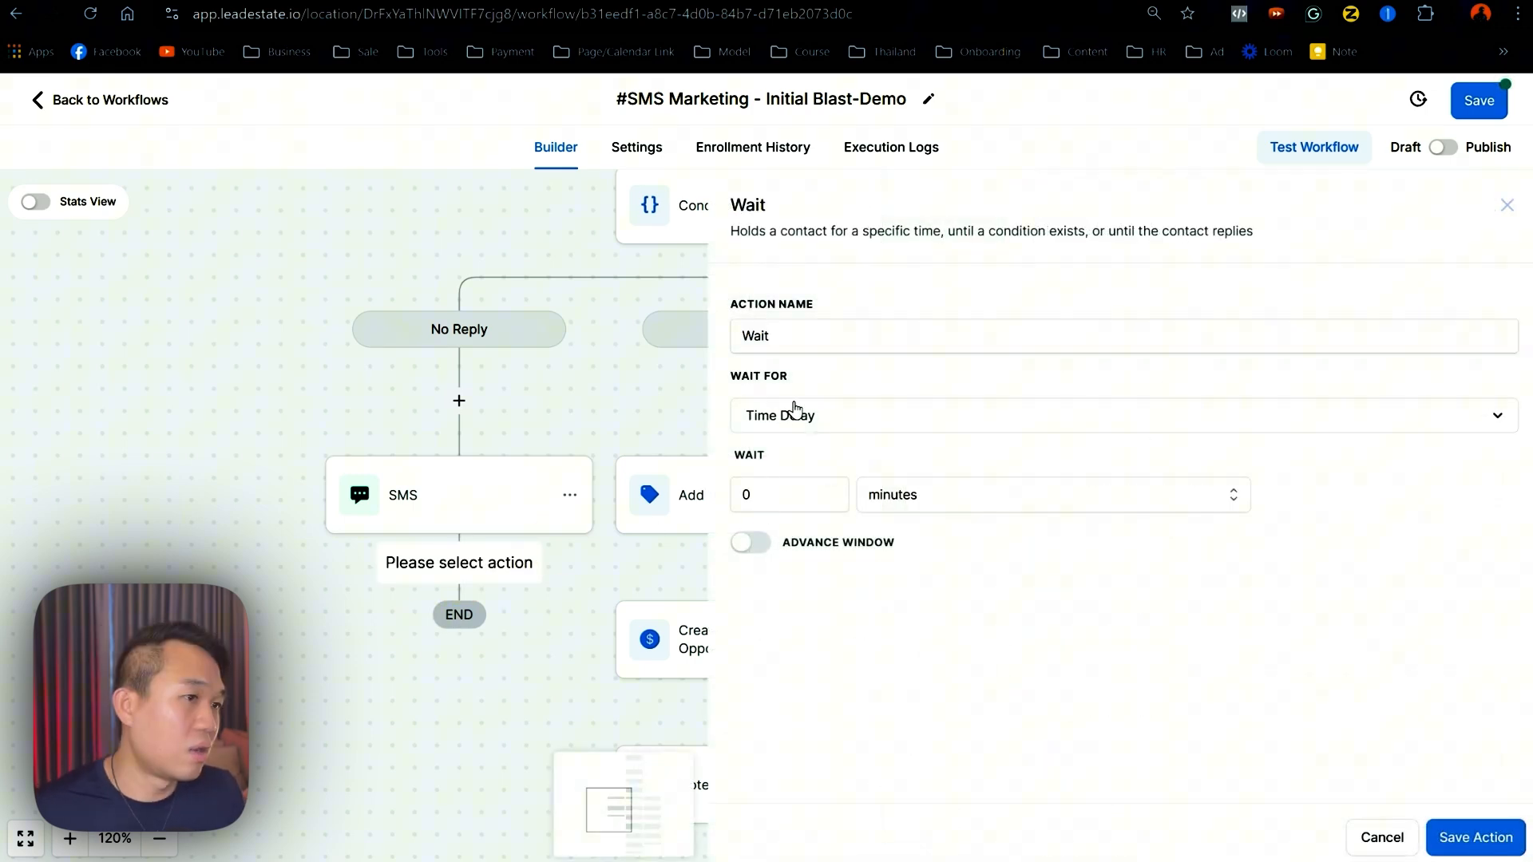
{"action": "left_click", "coordinate": [804, 418]}
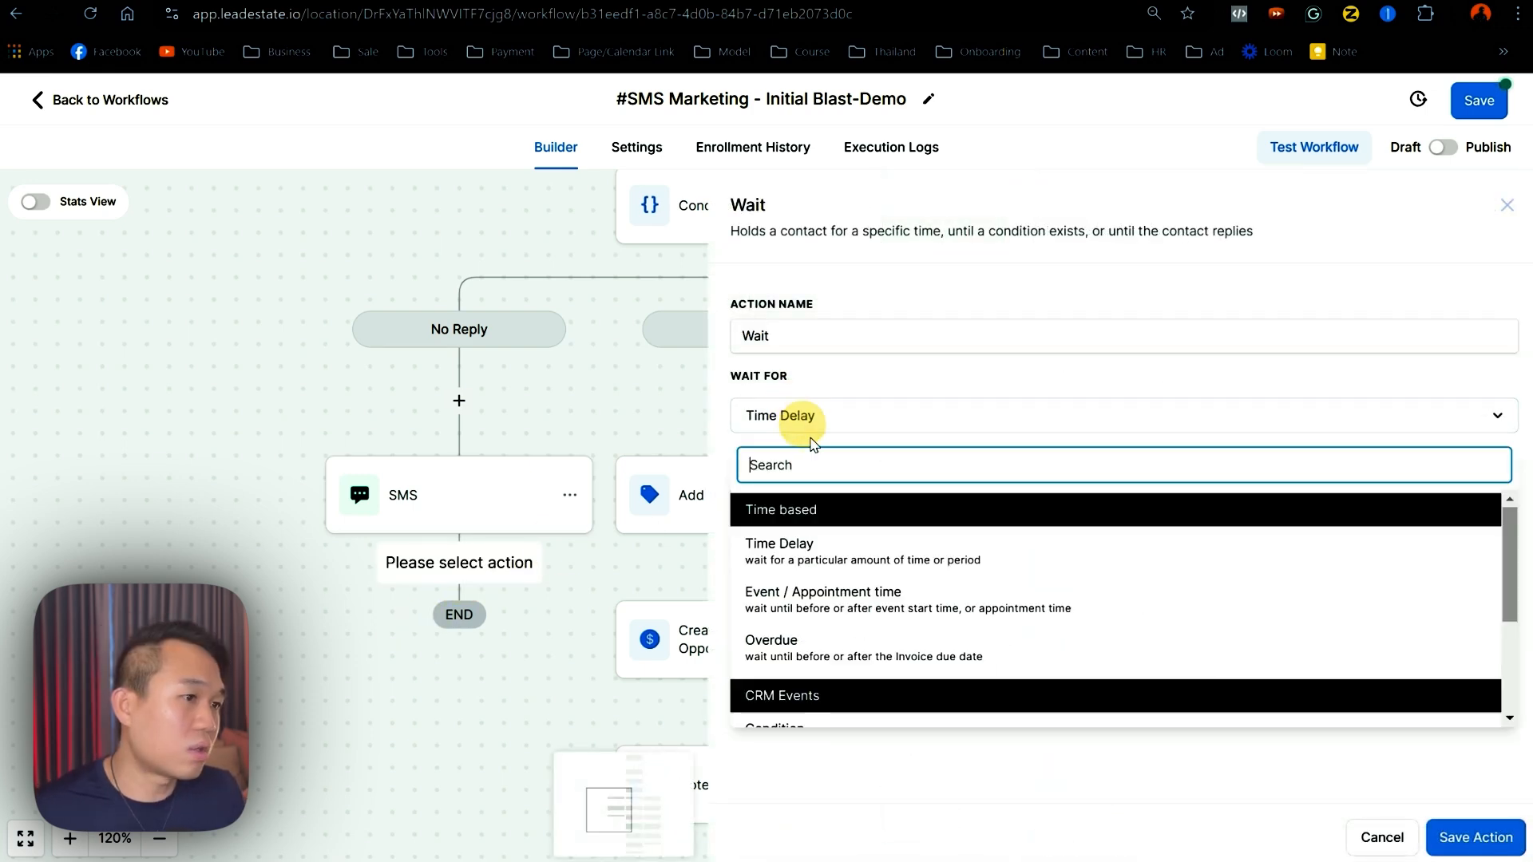
{"action": "scroll", "coordinate": [831, 655], "scroll_direction": "down", "scroll_amount": 3}
{"action": "left_click", "coordinate": [811, 599]}
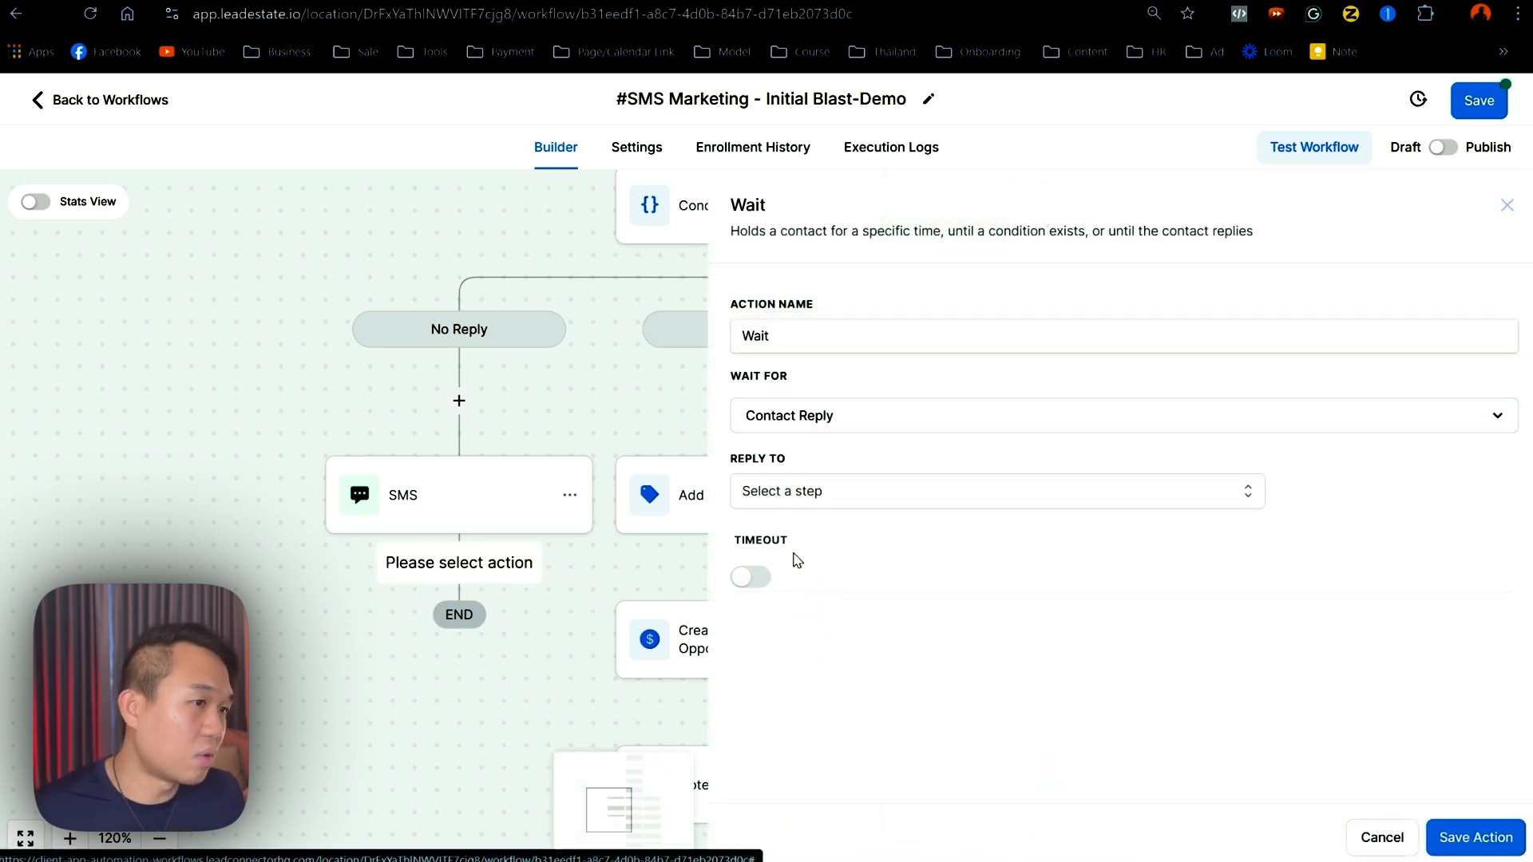
{"action": "left_click", "coordinate": [772, 499]}
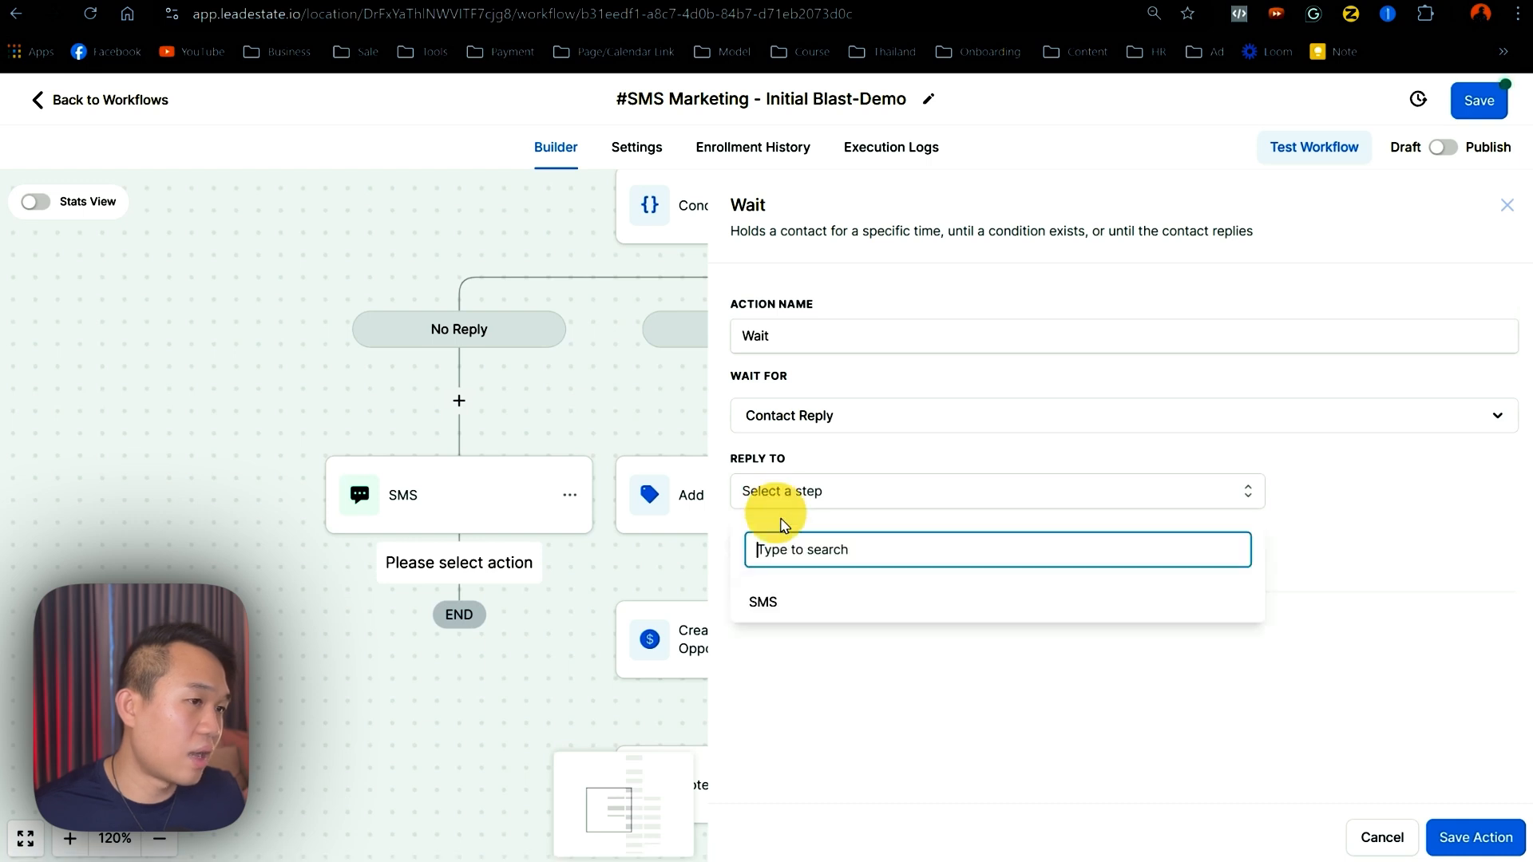
{"action": "left_click", "coordinate": [765, 605]}
{"action": "left_click", "coordinate": [997, 666]}
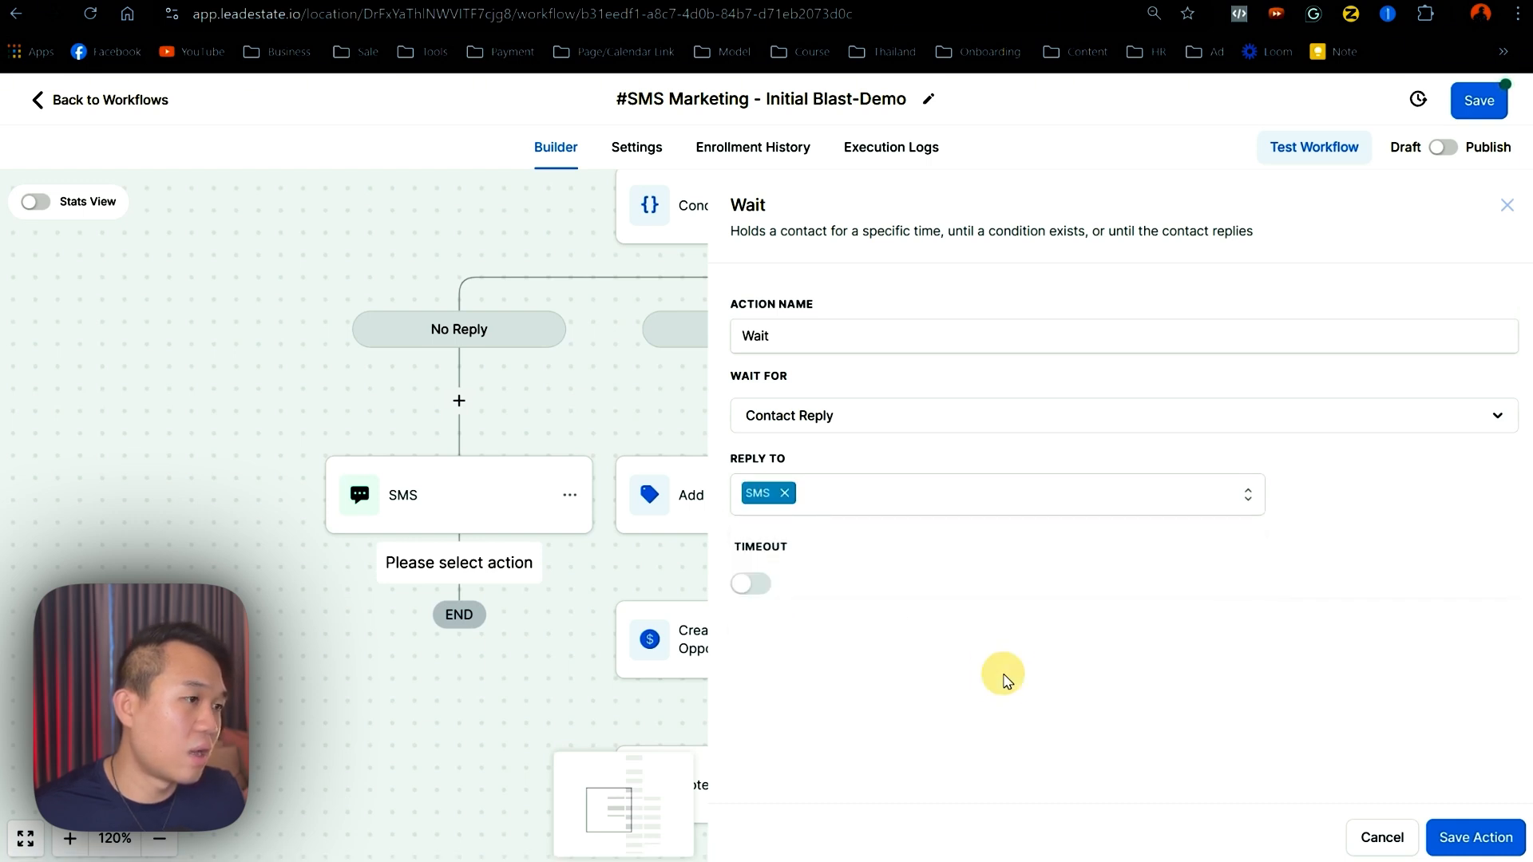
- Give the wait a 1-day timeout, then save the step and the workflow
{"action": "left_click", "coordinate": [748, 587]}
{"action": "double_click", "coordinate": [742, 626]}
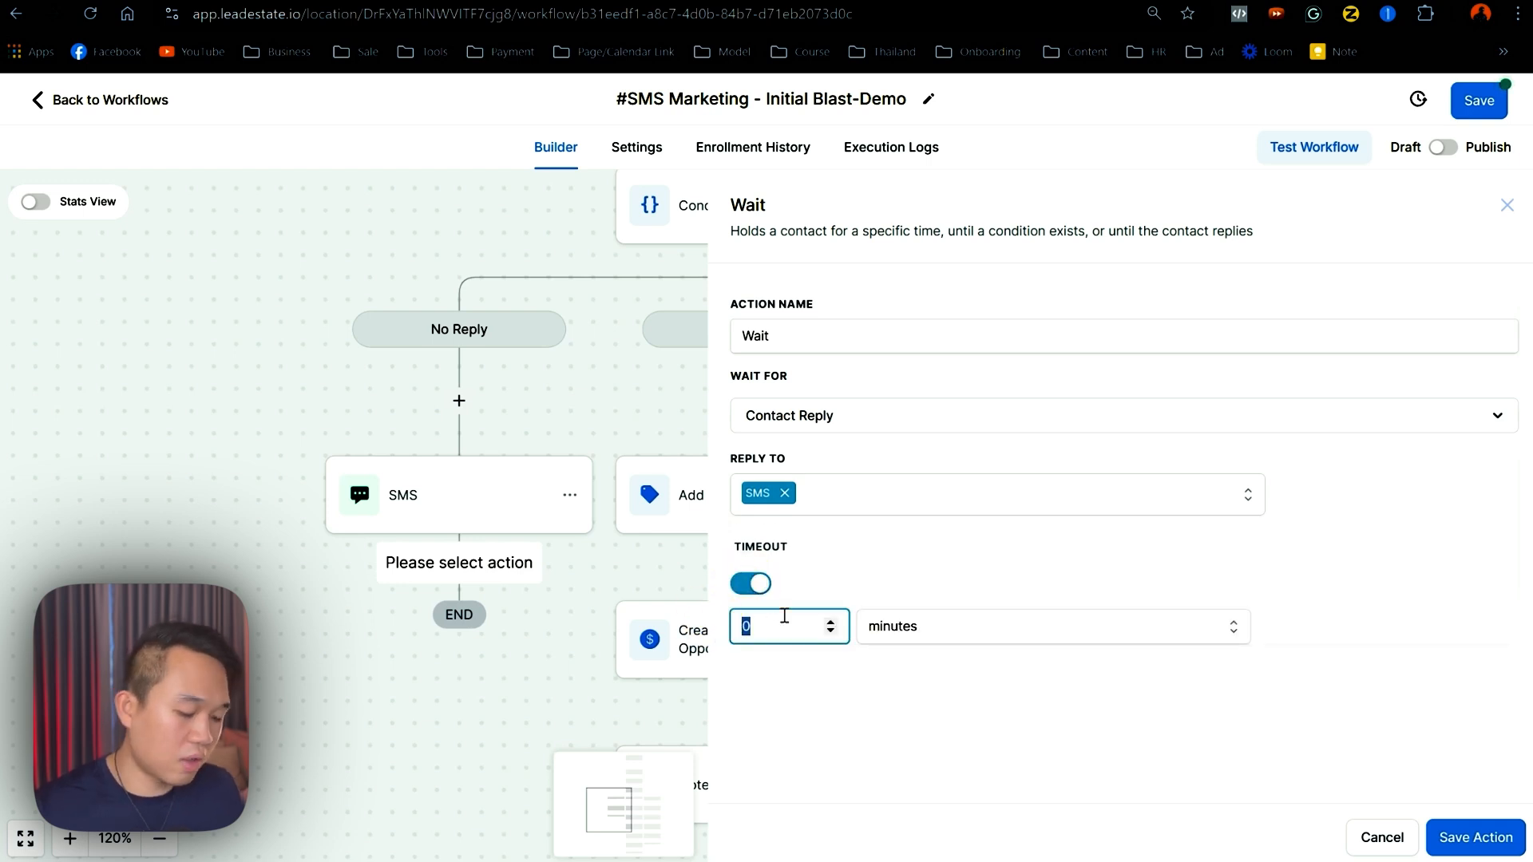
{"action": "type", "text": "1"}
{"action": "left_click", "coordinate": [990, 635]}
{"action": "left_click", "coordinate": [881, 669]}
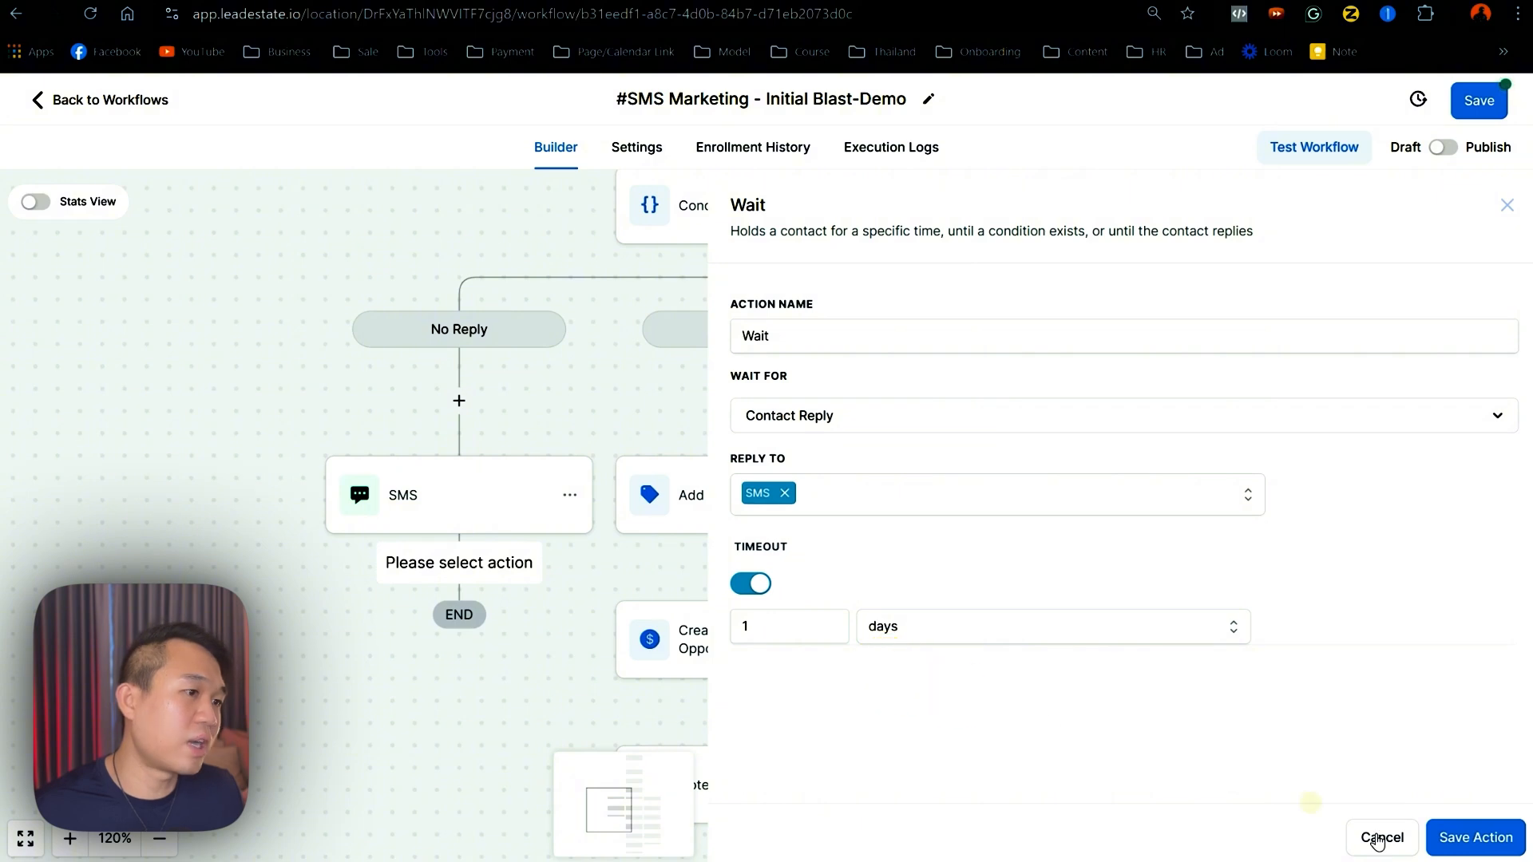
{"action": "left_click", "coordinate": [1475, 837]}
{"action": "left_click", "coordinate": [1479, 100]}
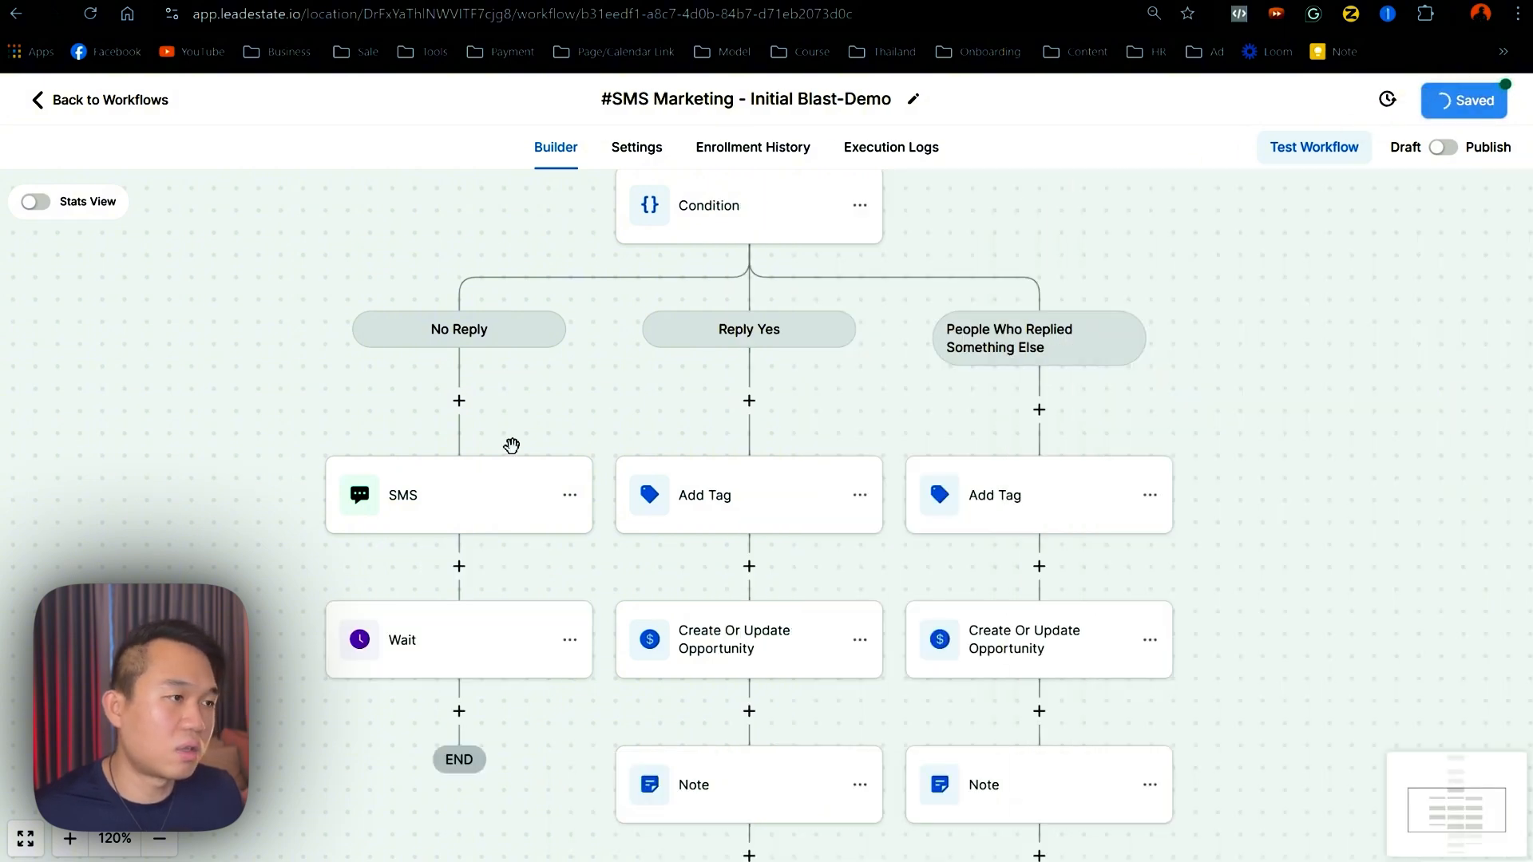
- Rename the No Reply SMS step to 'SMS Follow Up 1', save it, and check its Wait step
{"action": "left_click_drag", "start_coordinate": [272, 575], "coordinate": [183, 431]}
{"action": "left_click", "coordinate": [360, 384]}
{"action": "left_click", "coordinate": [359, 373]}
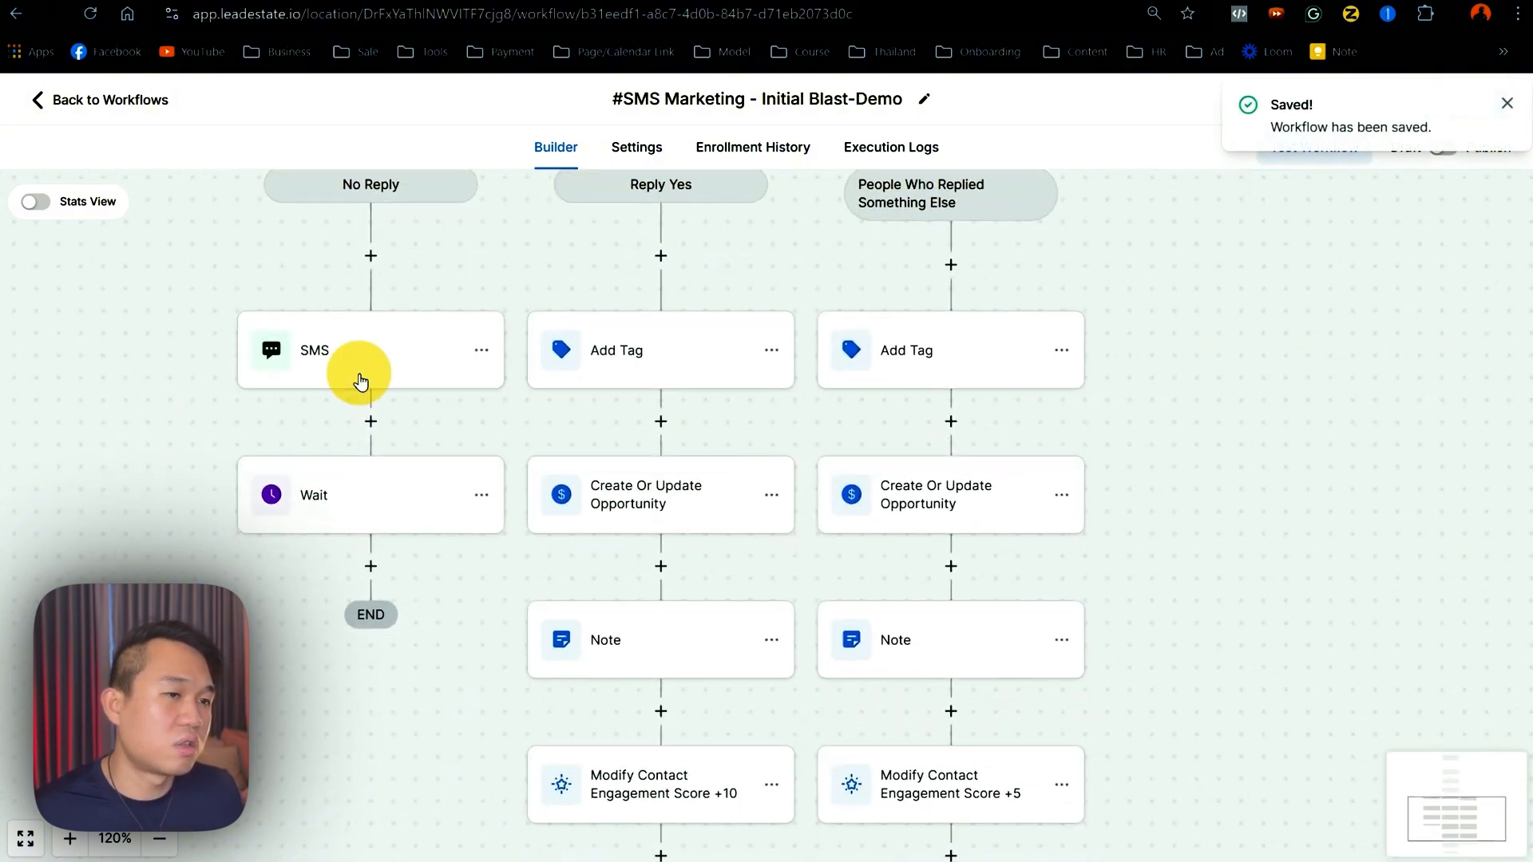
{"action": "left_click", "coordinate": [352, 361]}
{"action": "left_click", "coordinate": [1134, 359]}
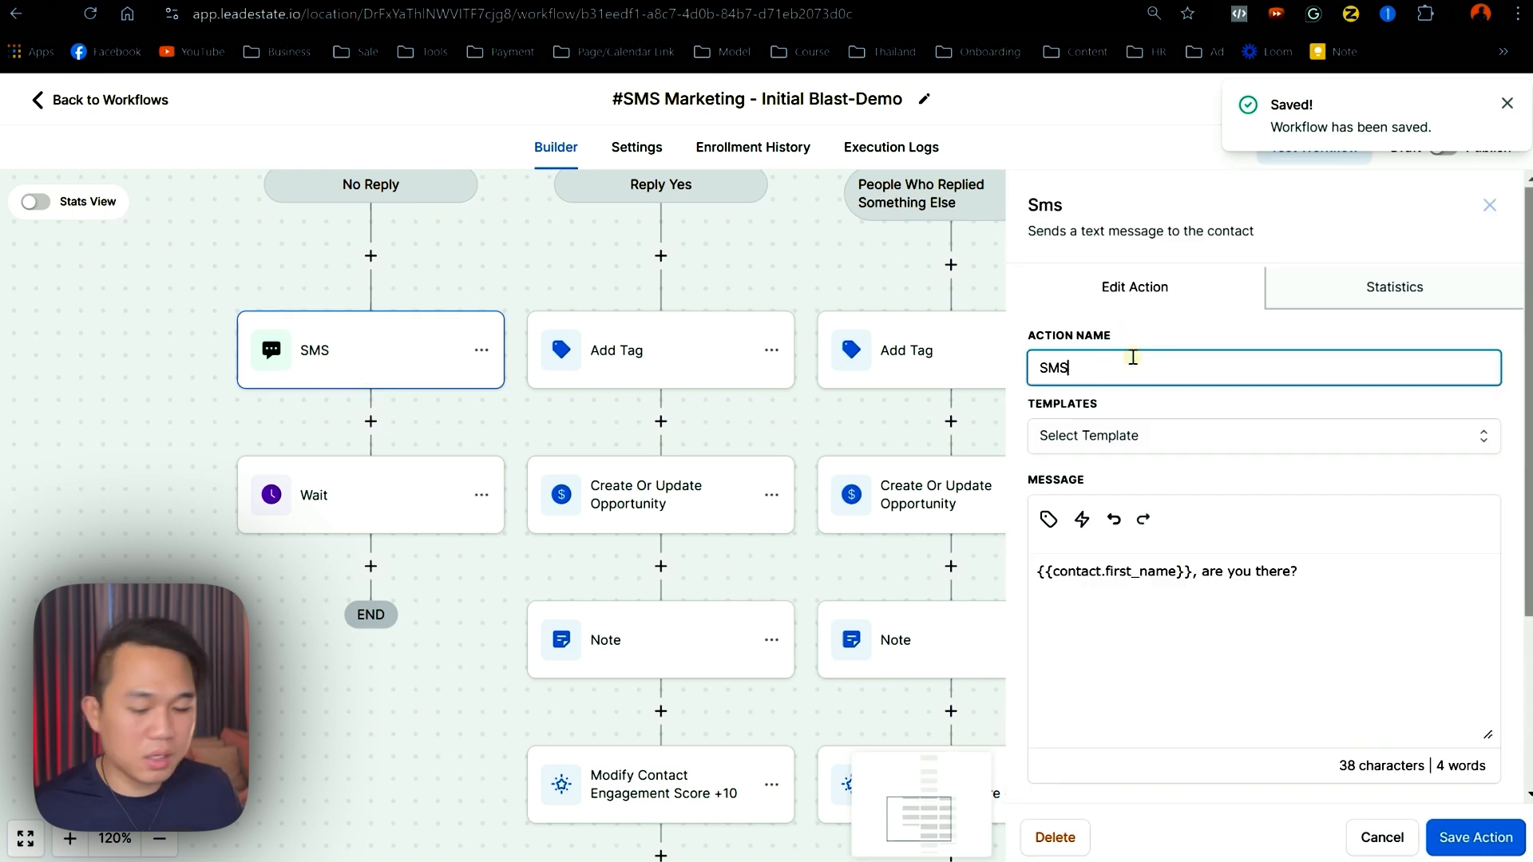
{"action": "type", "text": "Follow"}
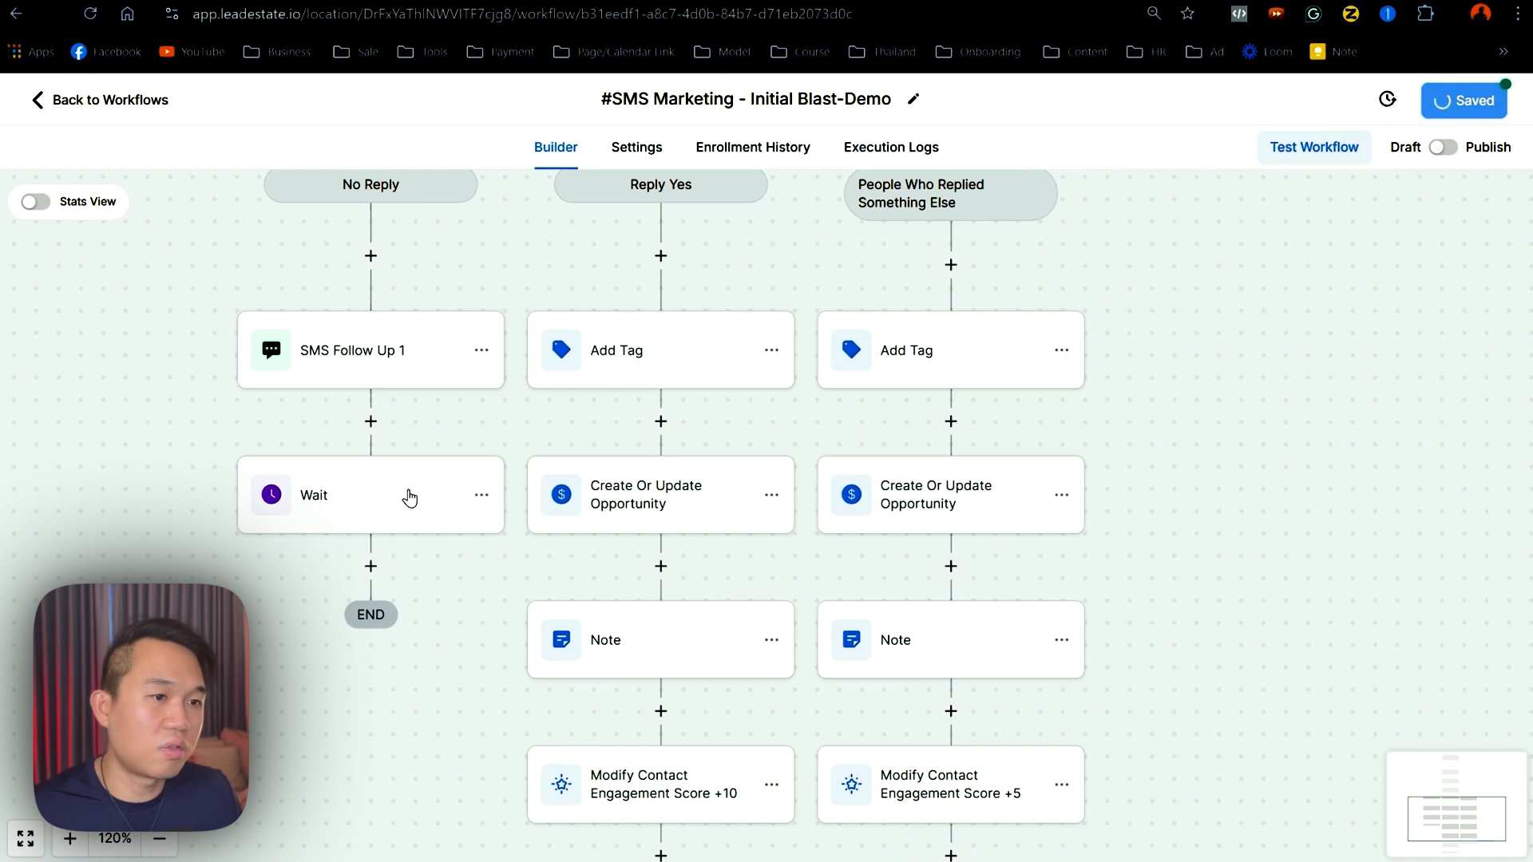
{"action": "left_click", "coordinate": [409, 495]}
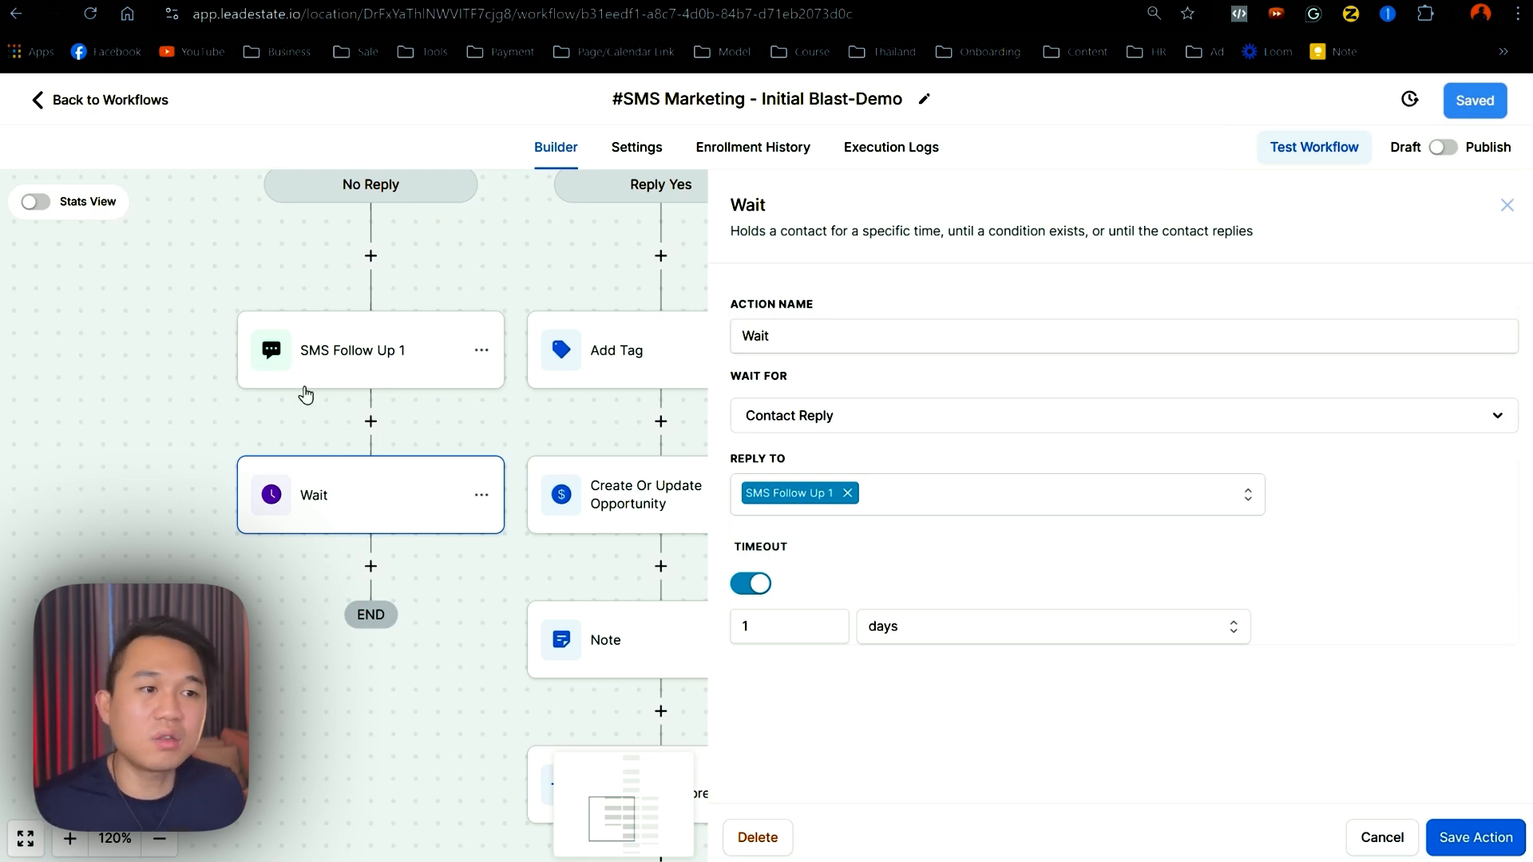
{"action": "left_click", "coordinate": [352, 615]}
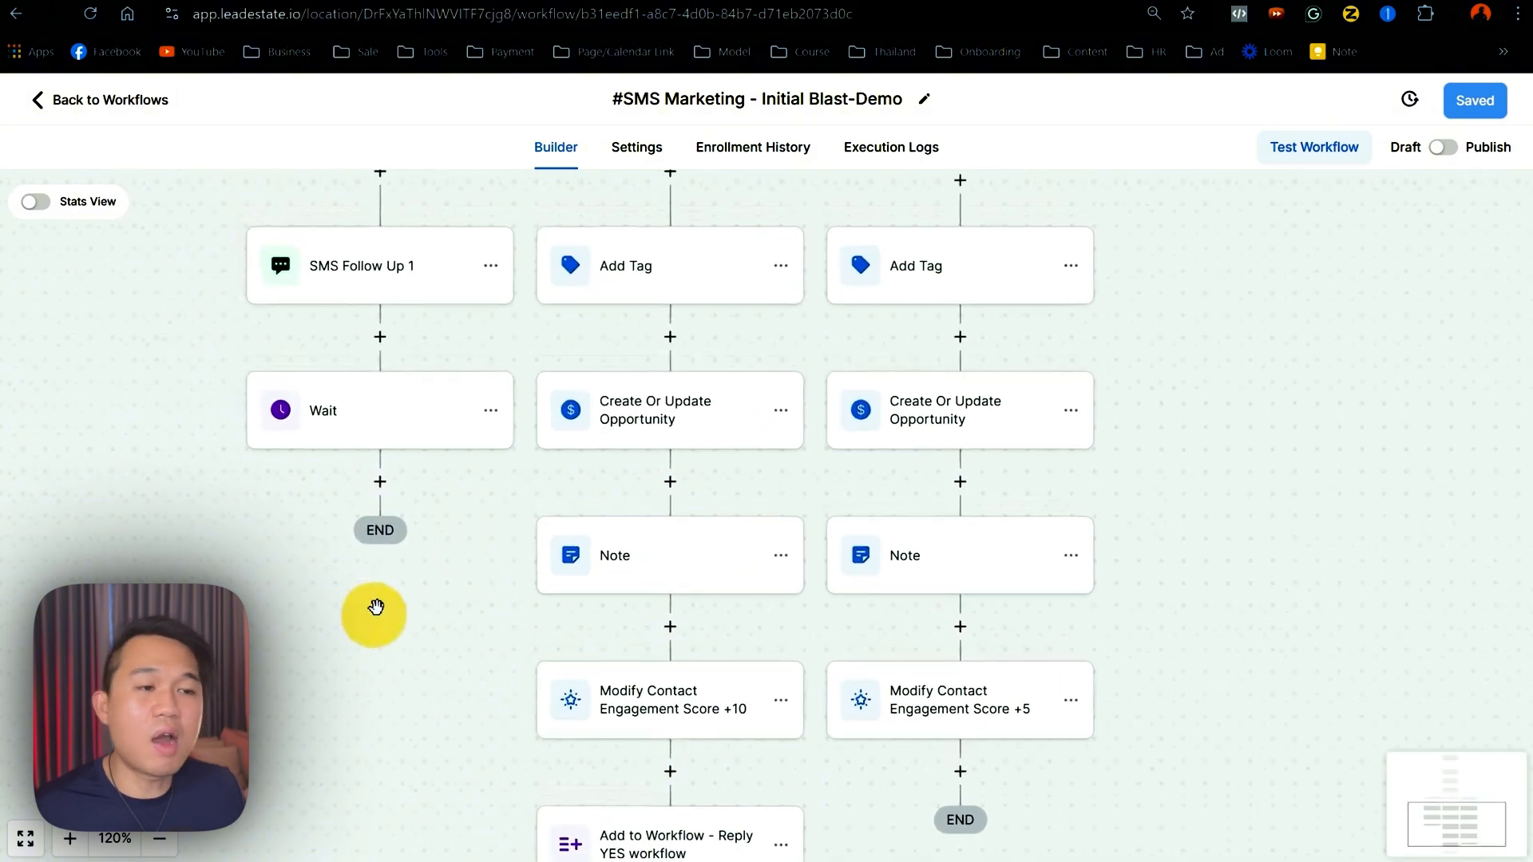
- Add an If / Else condition after the Wait that branches on Contact replied being True
{"action": "left_click", "coordinate": [382, 483]}
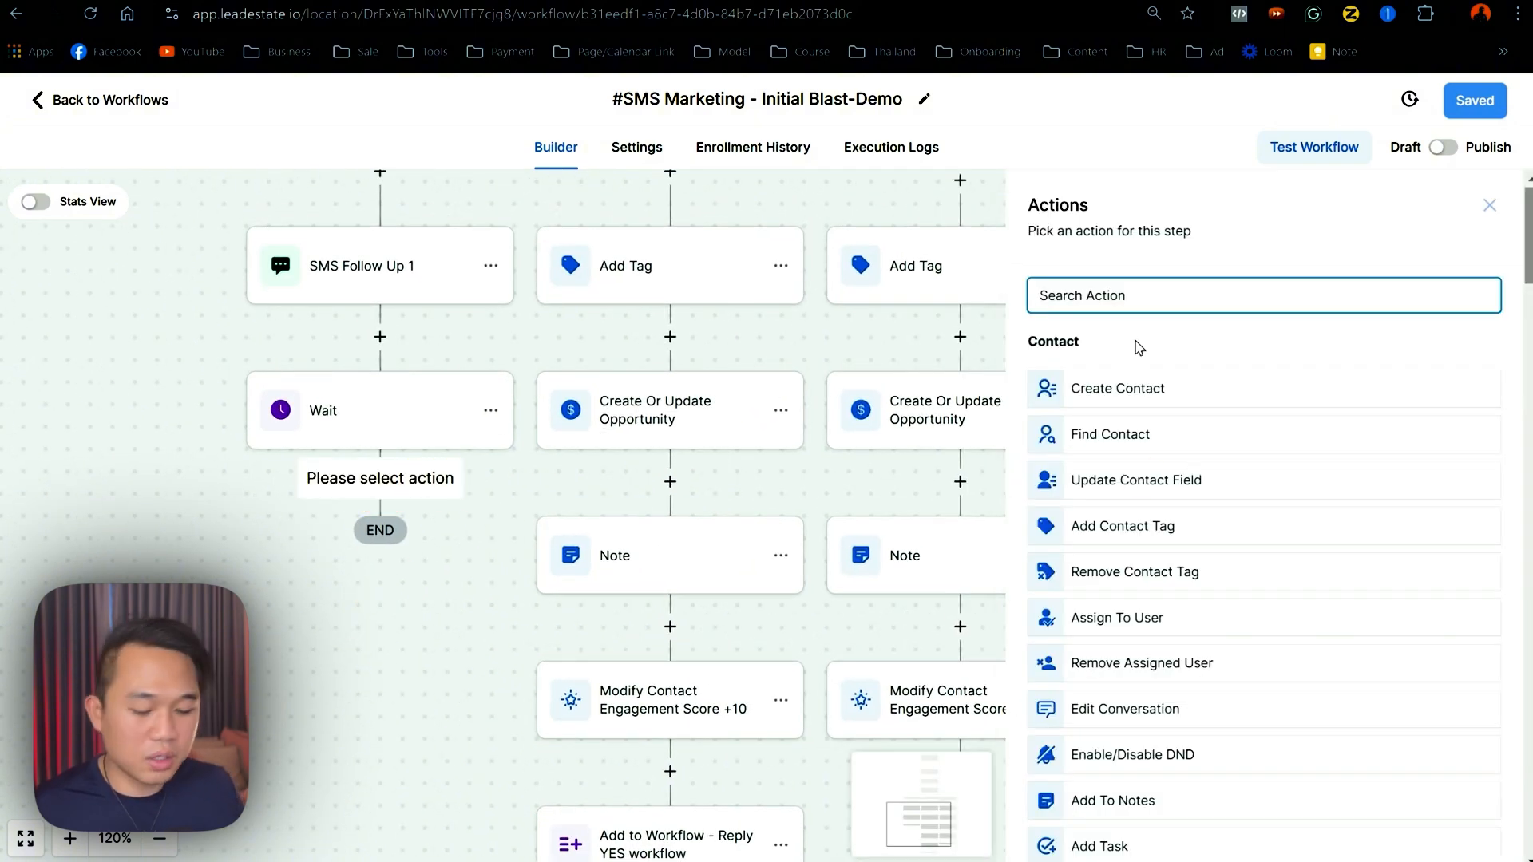
{"action": "type", "text": "if"}
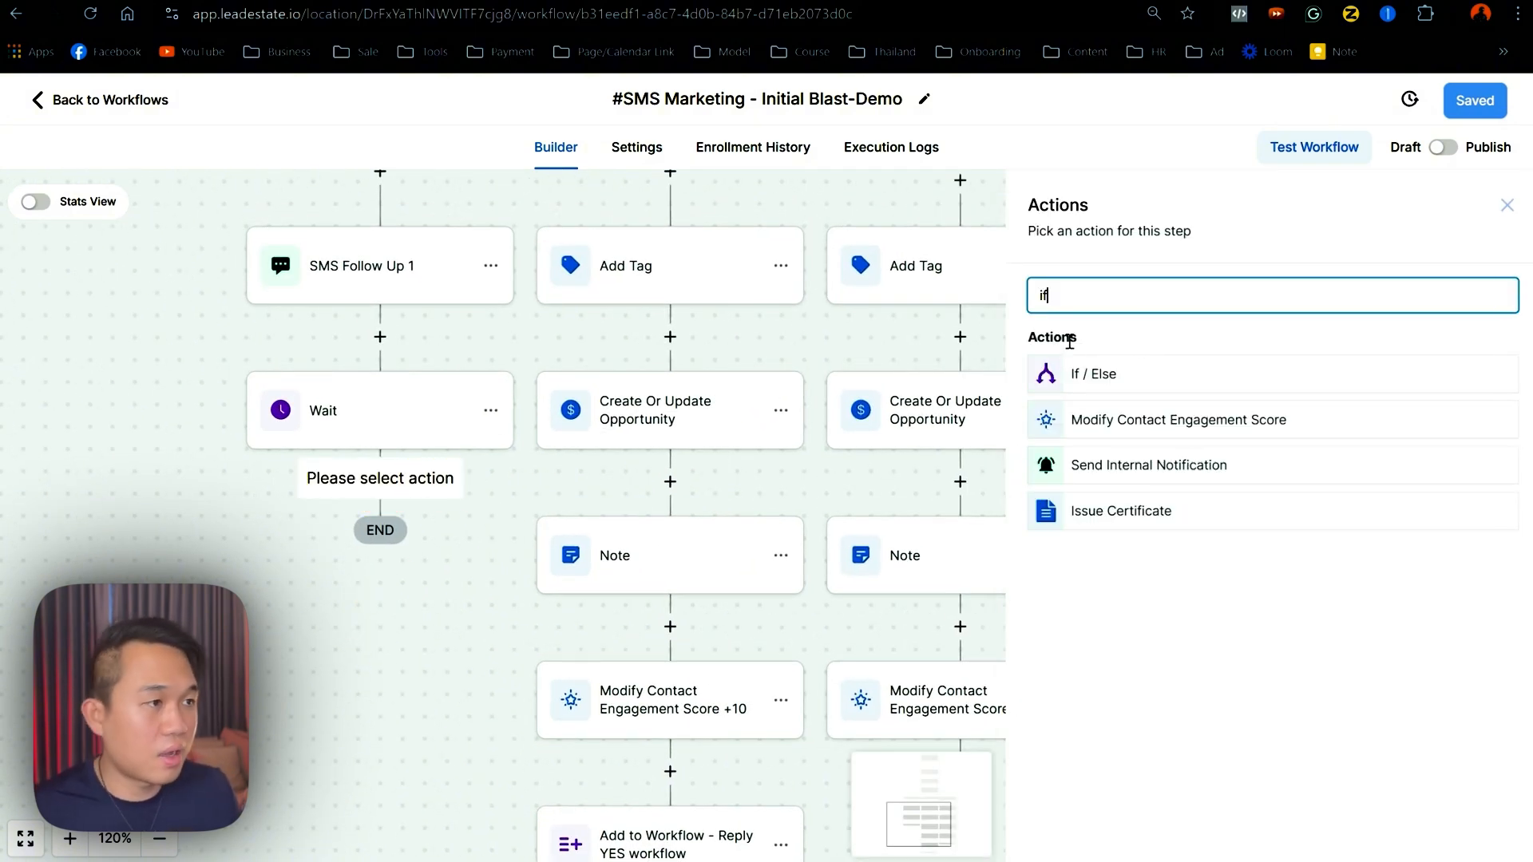
{"action": "left_click", "coordinate": [1088, 372]}
{"action": "left_click", "coordinate": [823, 523]}
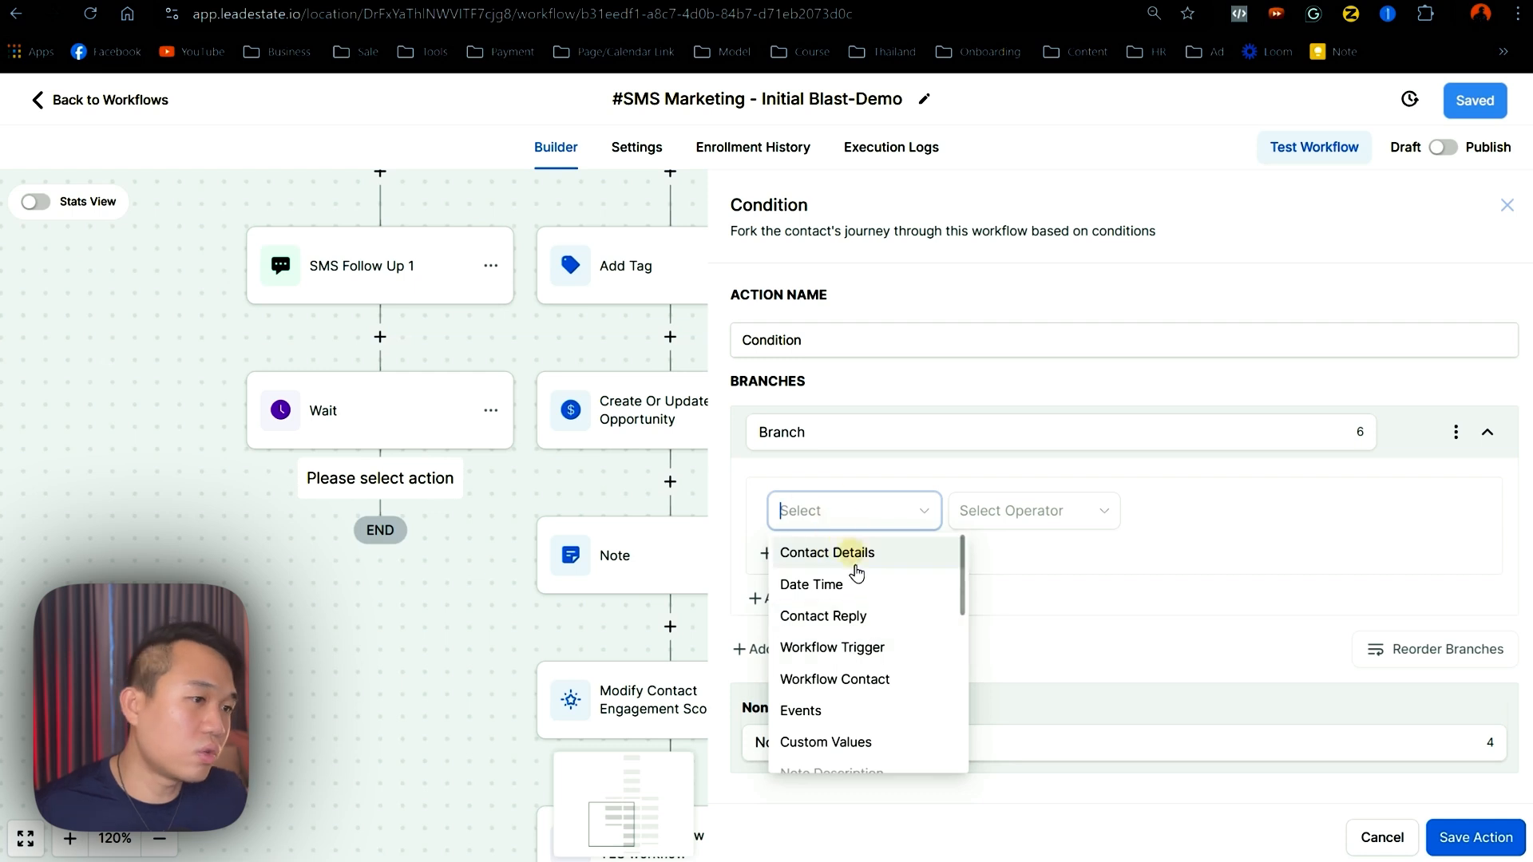
{"action": "left_click", "coordinate": [851, 619]}
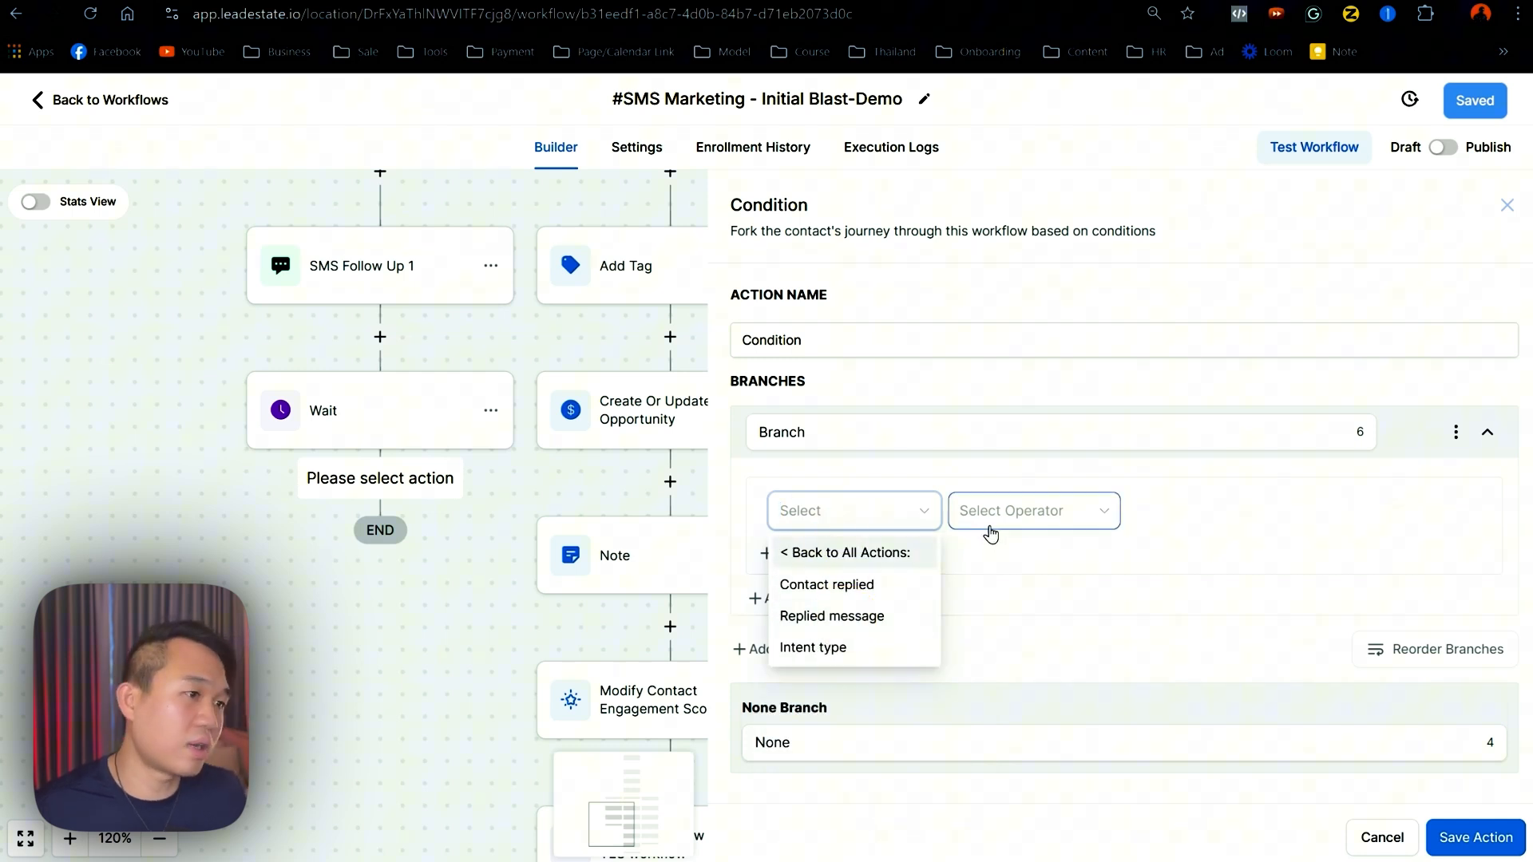
{"action": "left_click", "coordinate": [841, 585]}
{"action": "left_click", "coordinate": [1020, 510]}
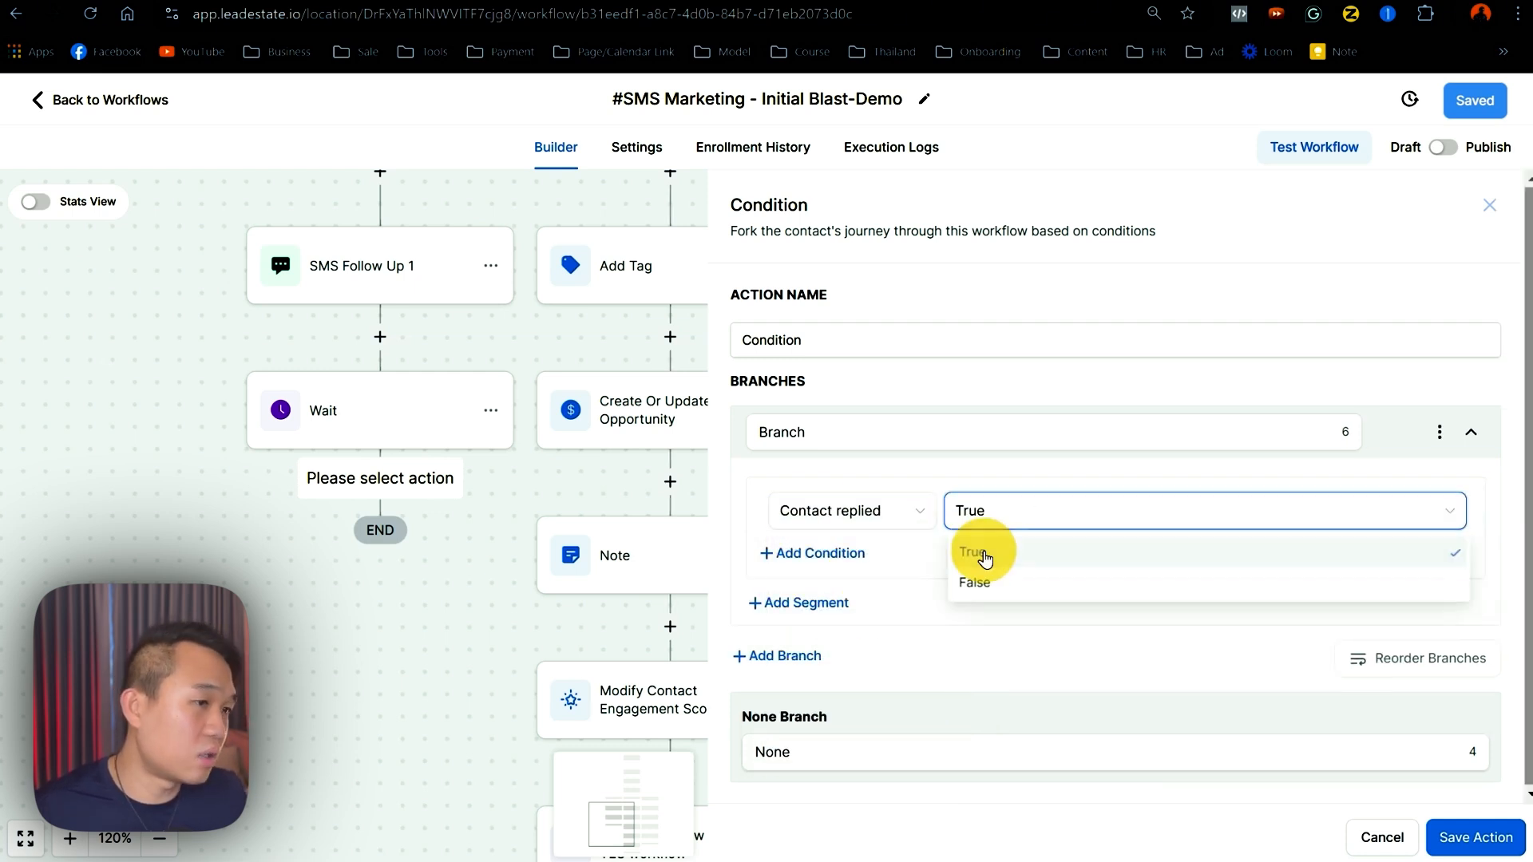
{"action": "left_click", "coordinate": [977, 551]}
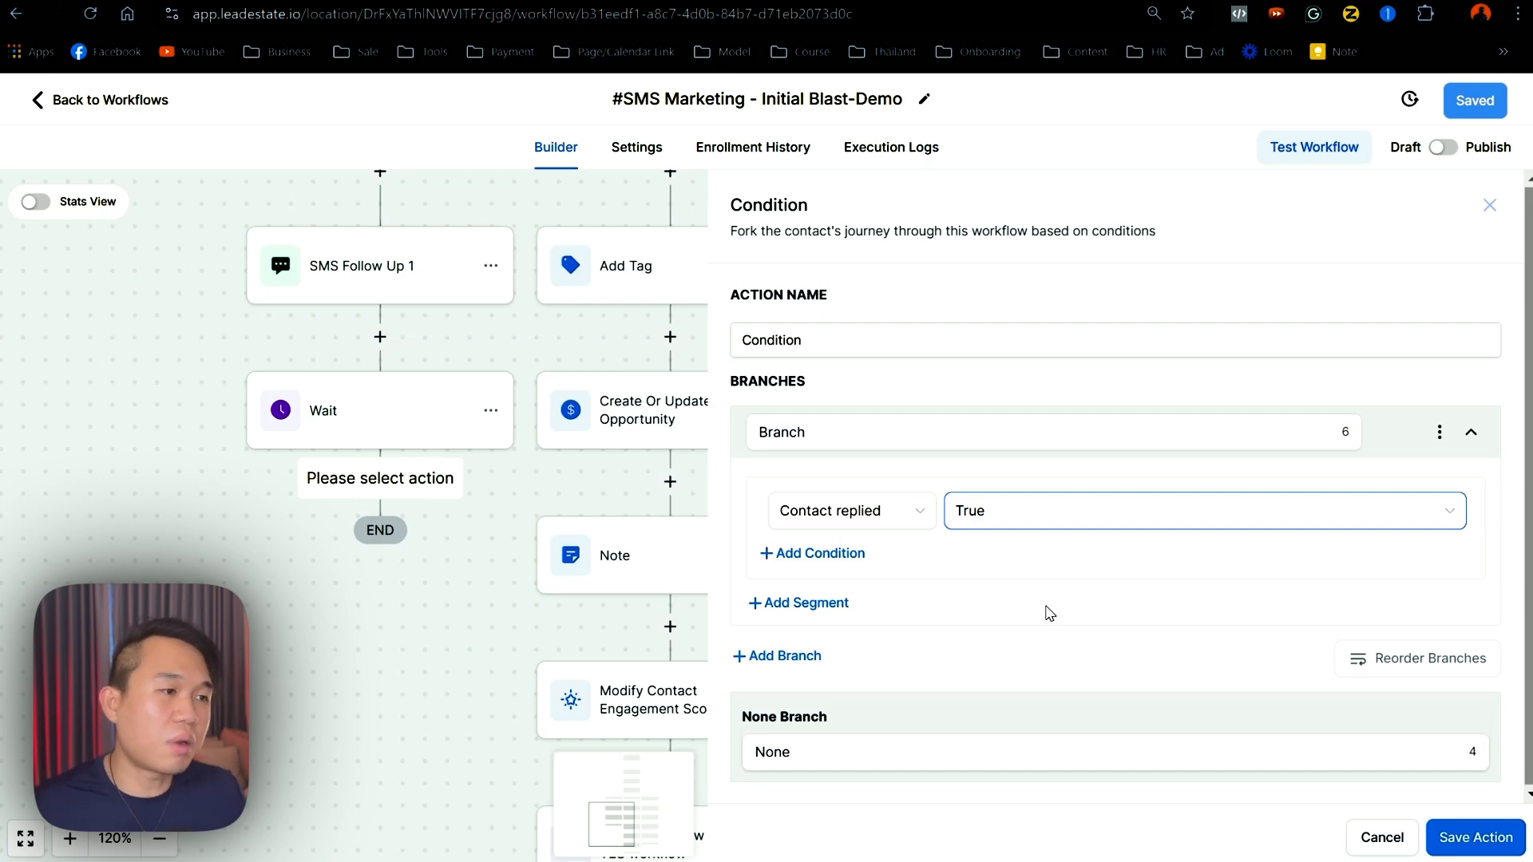
{"action": "left_click", "coordinate": [1476, 837]}
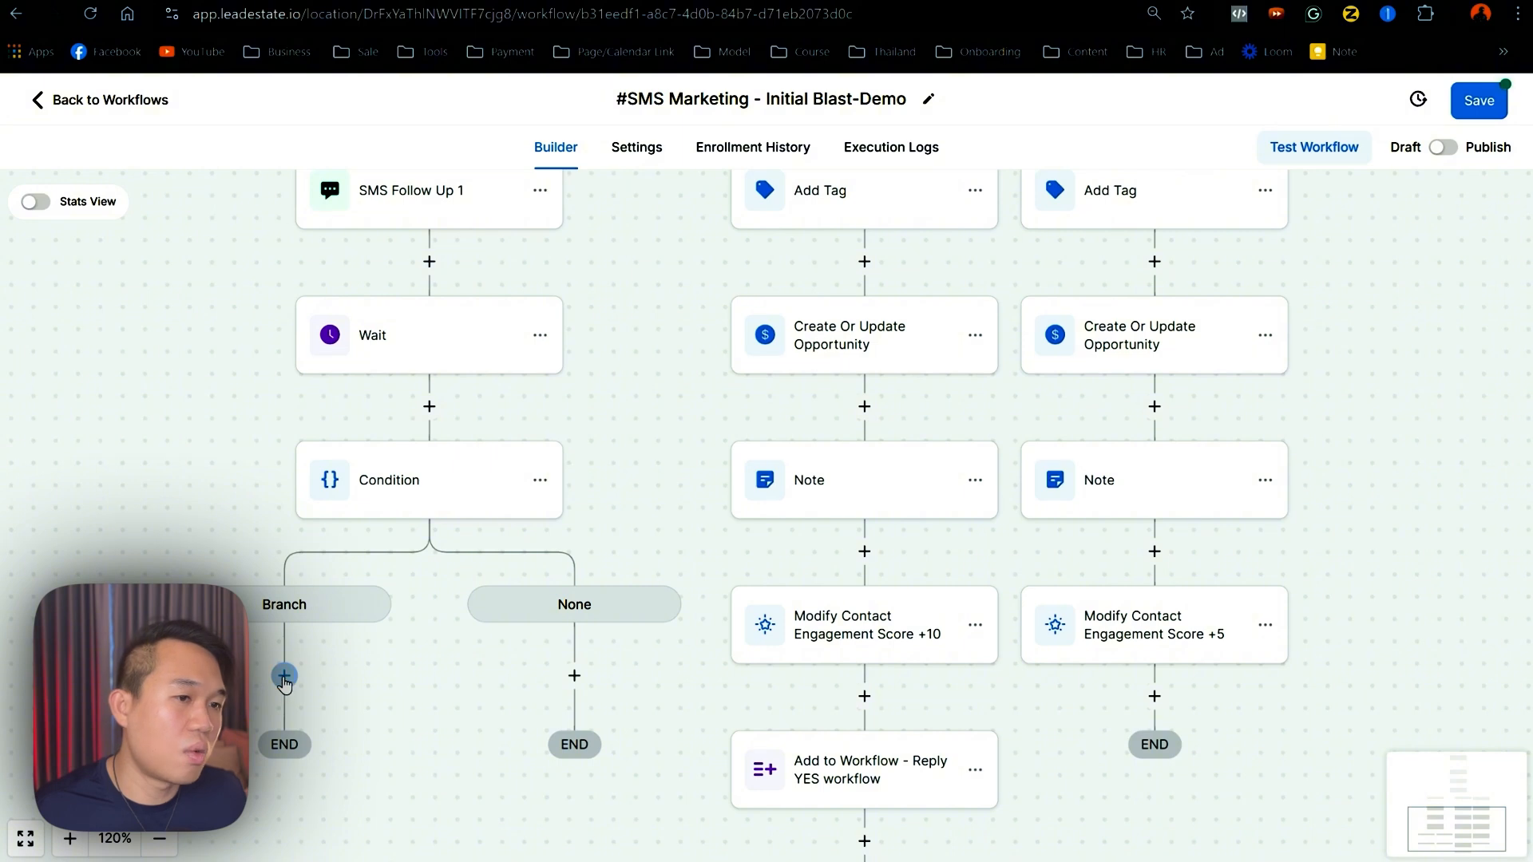
- Add a Go To step on the Branch path targeting the Reply Yes Add Tag step
{"action": "left_click", "coordinate": [284, 676]}
{"action": "type", "text": "go"}
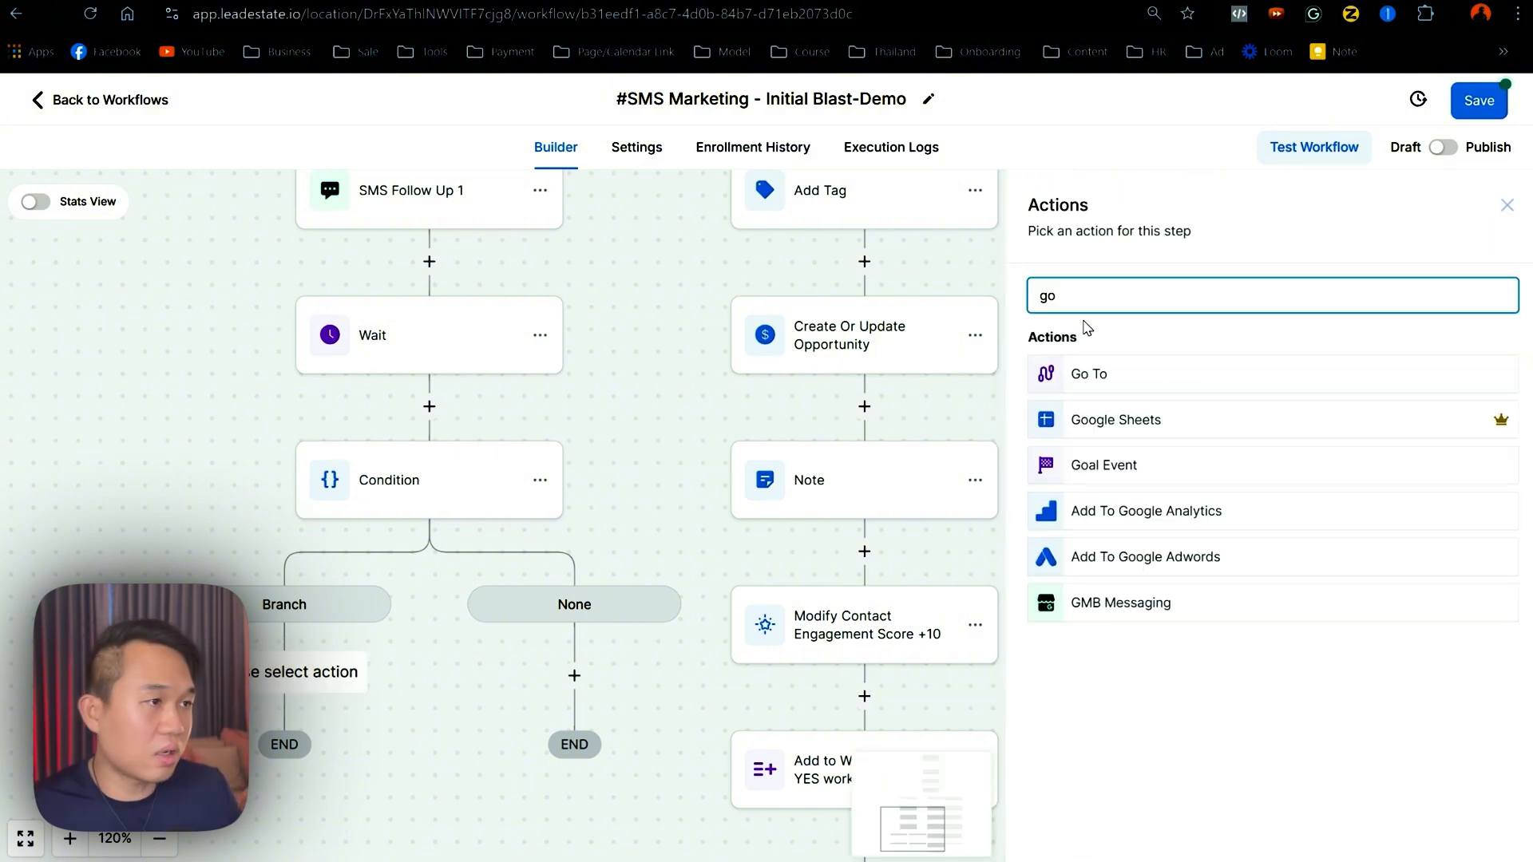
{"action": "left_click", "coordinate": [1089, 375]}
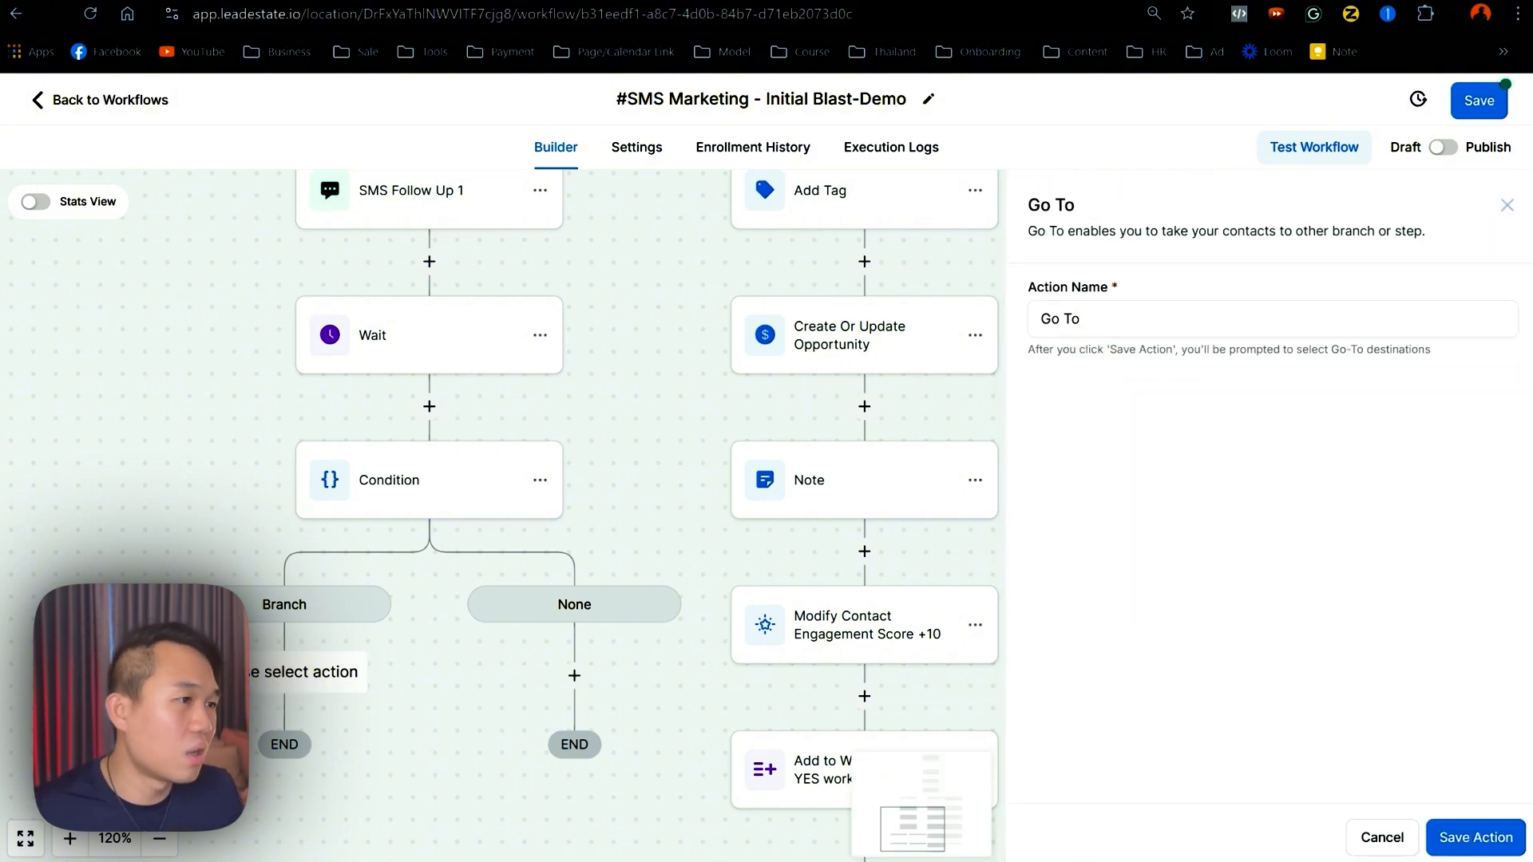
{"action": "left_click", "coordinate": [1476, 837]}
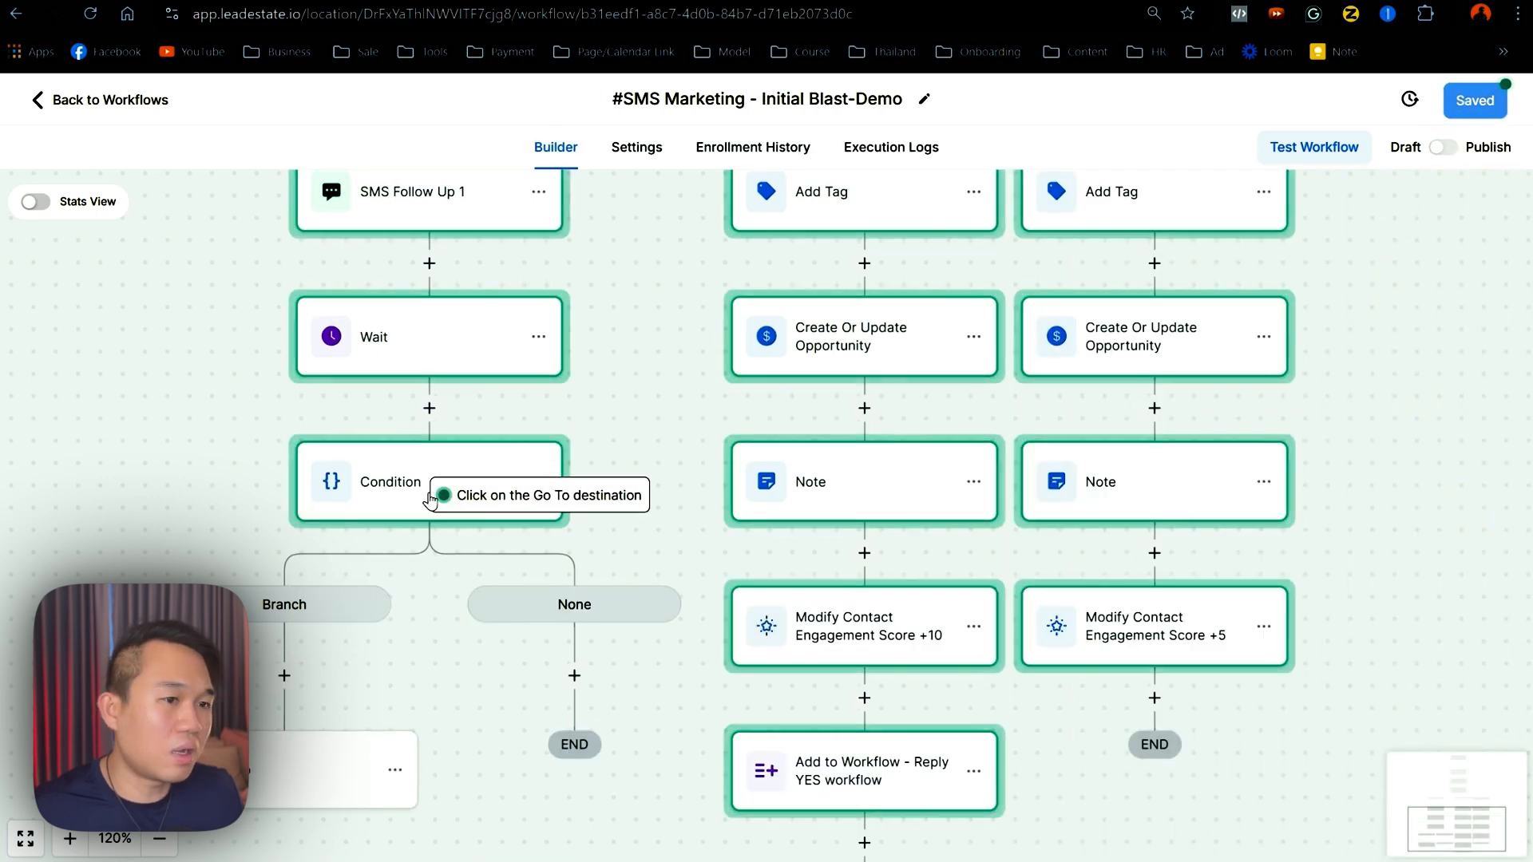
{"action": "left_click_drag", "start_coordinate": [798, 215], "coordinate": [674, 400]}
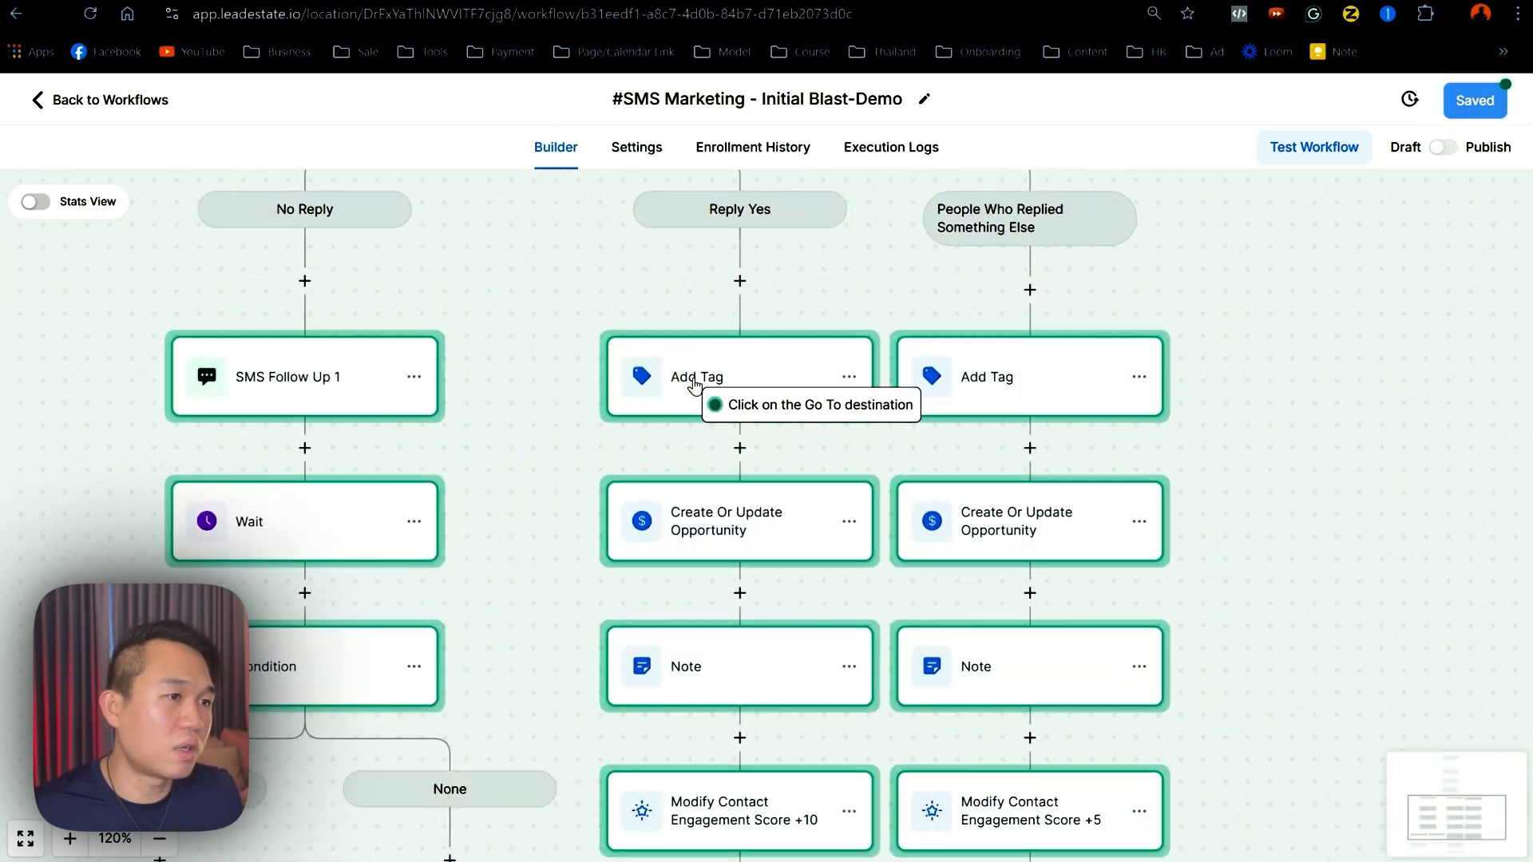
{"action": "left_click", "coordinate": [787, 402]}
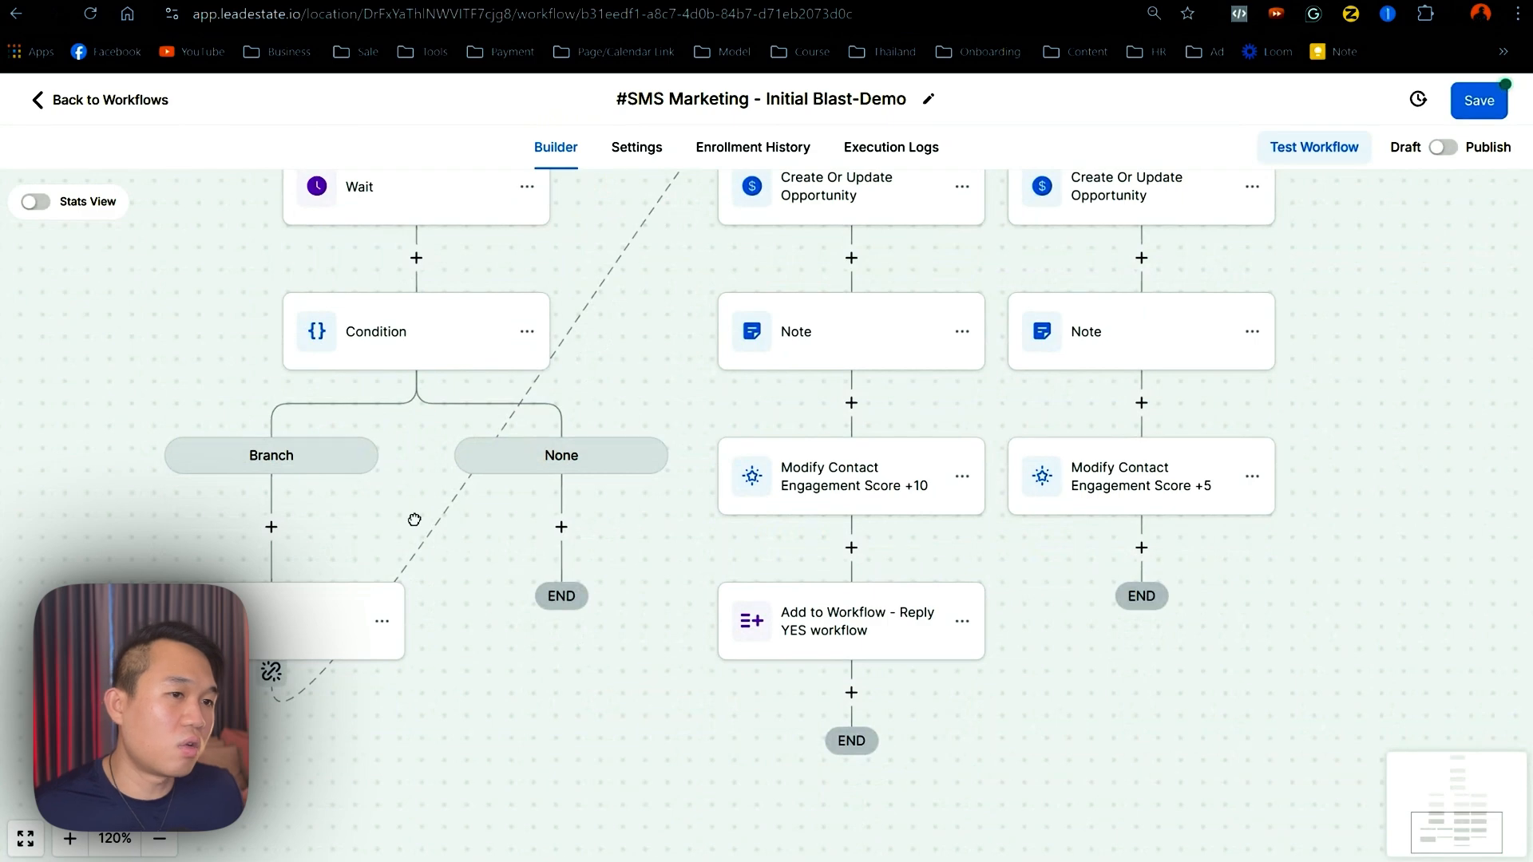
{"action": "scroll", "coordinate": [429, 439], "scroll_direction": "up", "scroll_amount": 1}
{"action": "left_click_drag", "start_coordinate": [296, 196], "coordinate": [342, 407]}
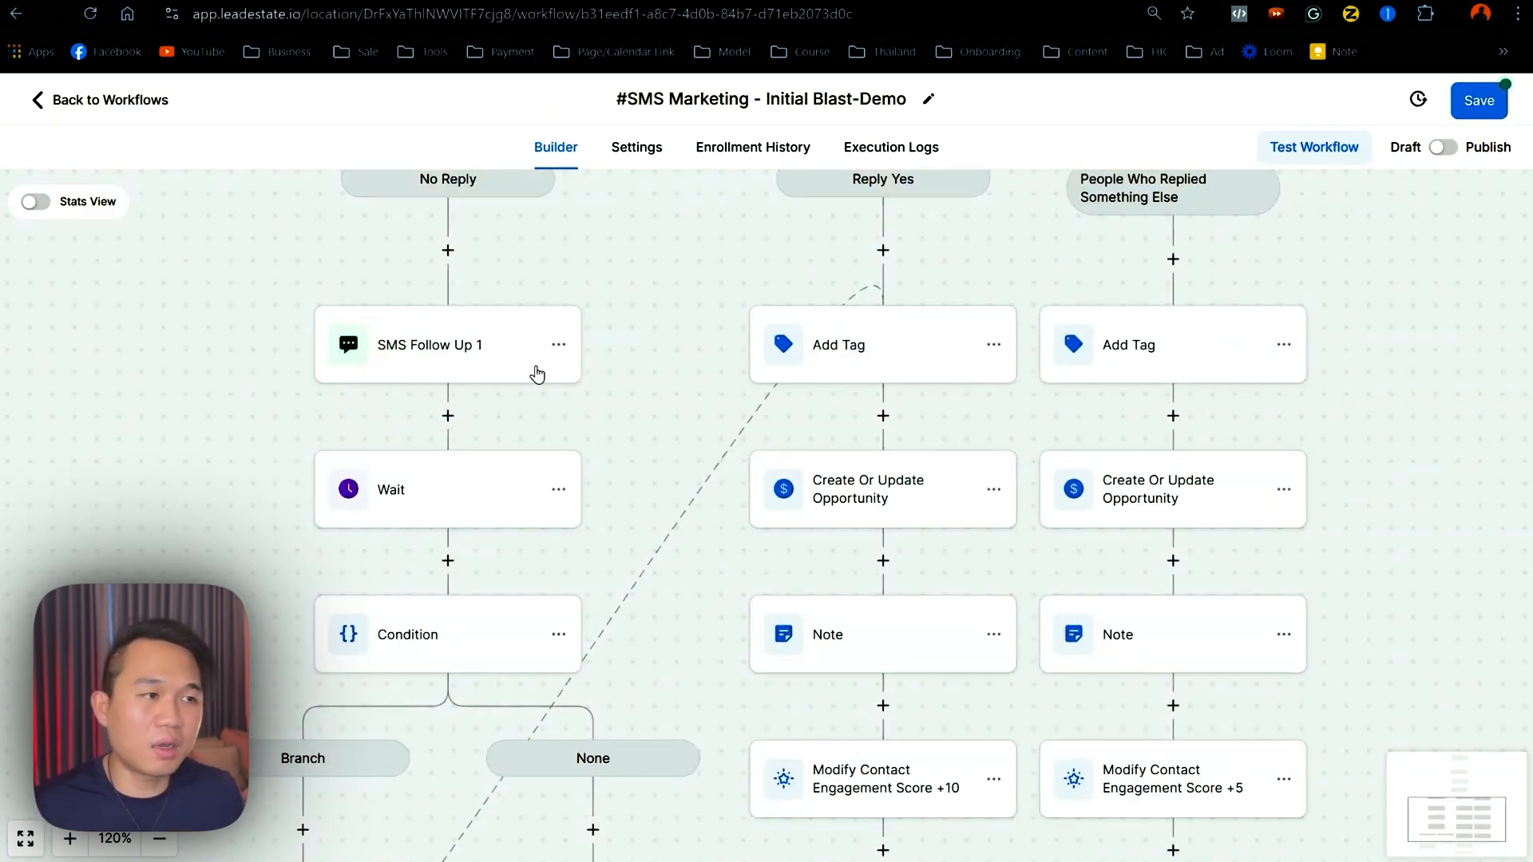
{"action": "left_click_drag", "start_coordinate": [523, 376], "coordinate": [530, 496]}
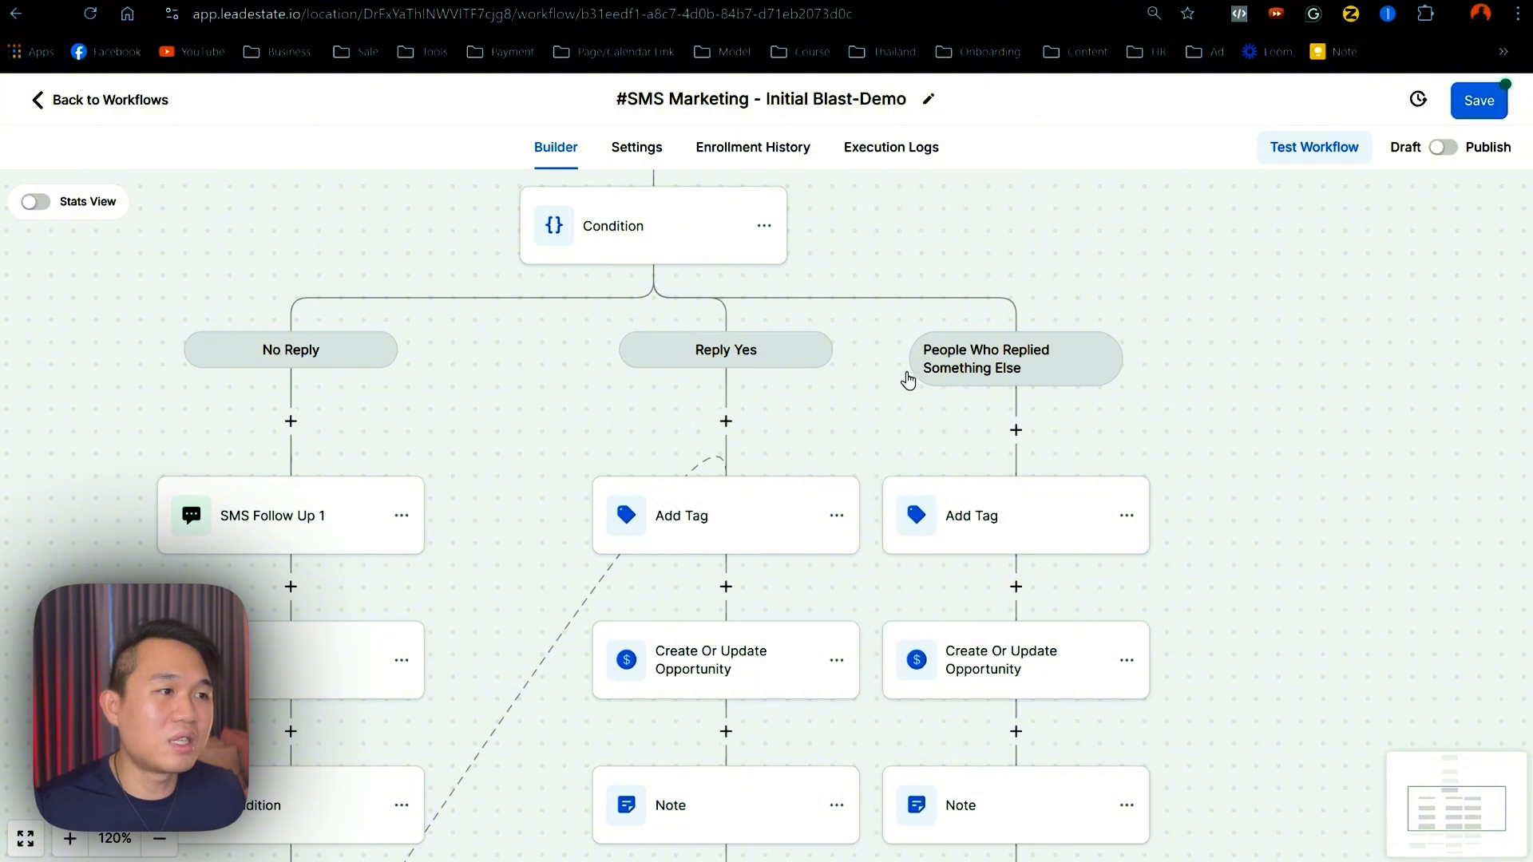
{"action": "left_click_drag", "start_coordinate": [608, 436], "coordinate": [633, 229]}
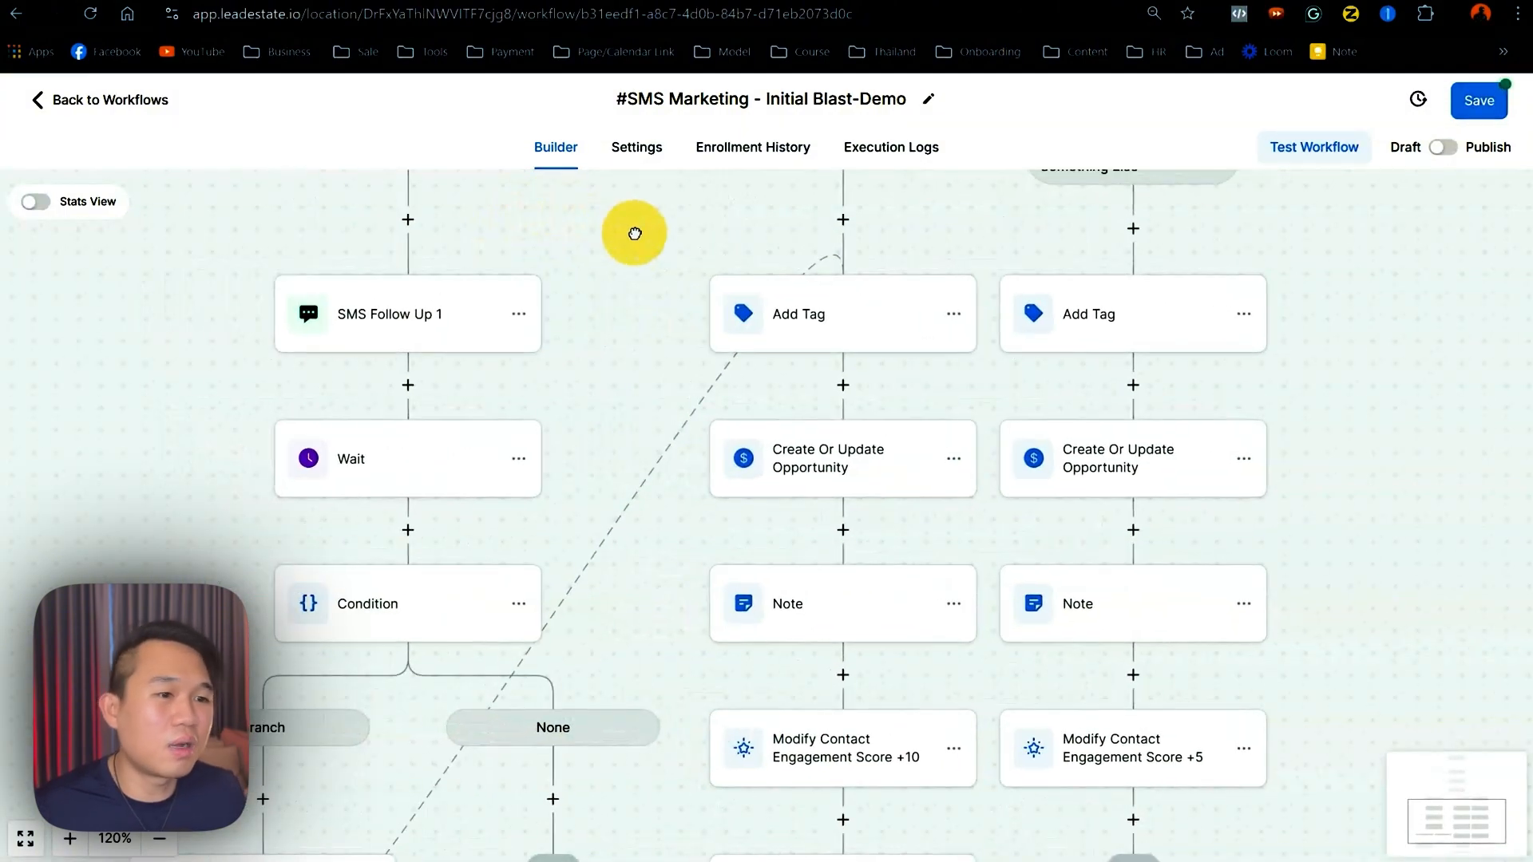
{"action": "left_click_drag", "start_coordinate": [620, 458], "coordinate": [634, 319]}
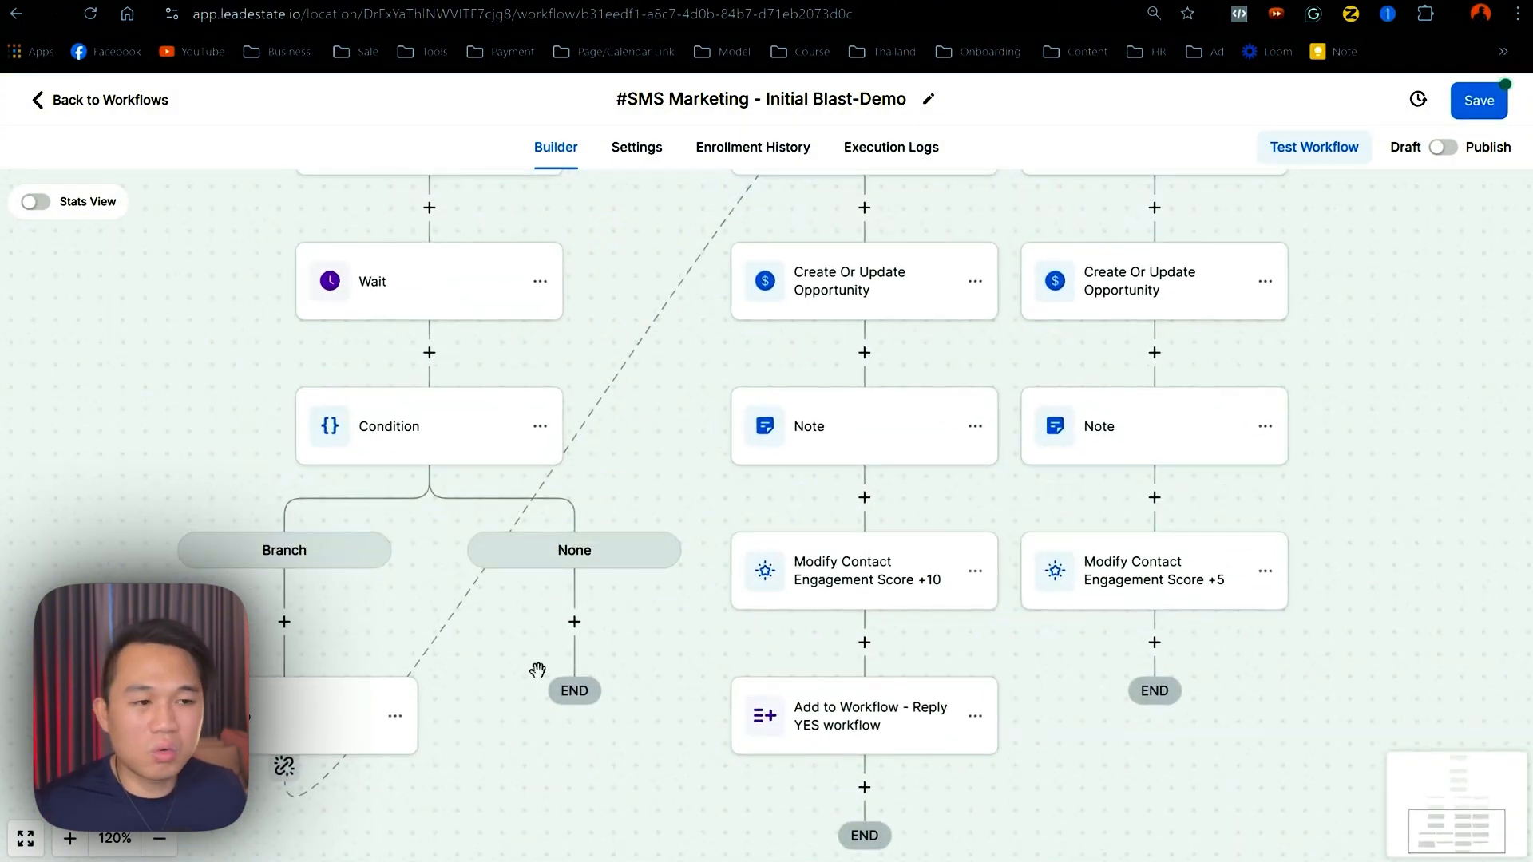
{"action": "left_click_drag", "start_coordinate": [498, 752], "coordinate": [448, 787]}
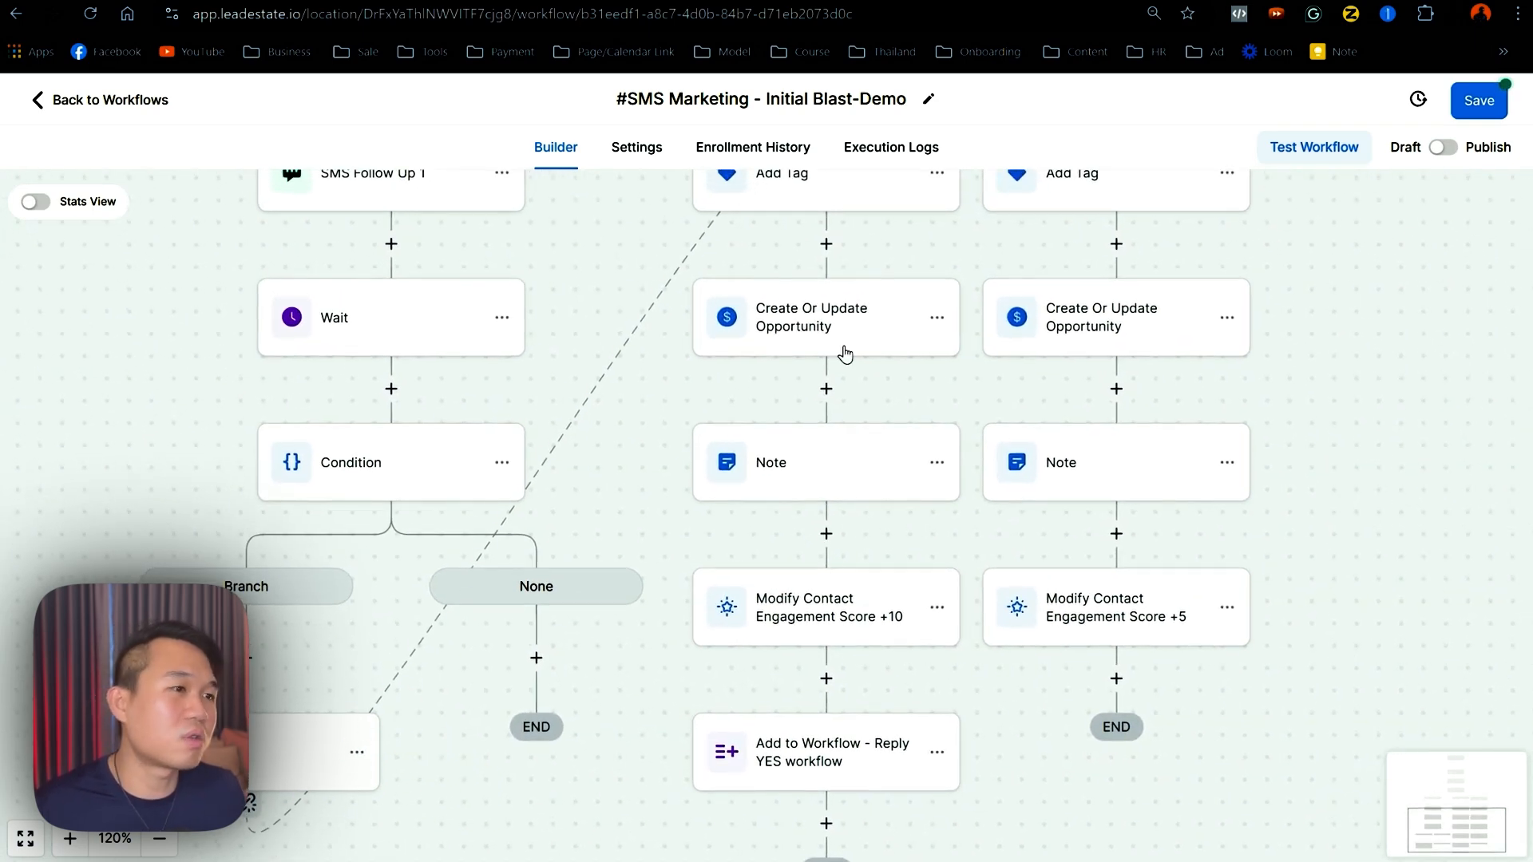
{"action": "left_click_drag", "start_coordinate": [595, 742], "coordinate": [507, 593]}
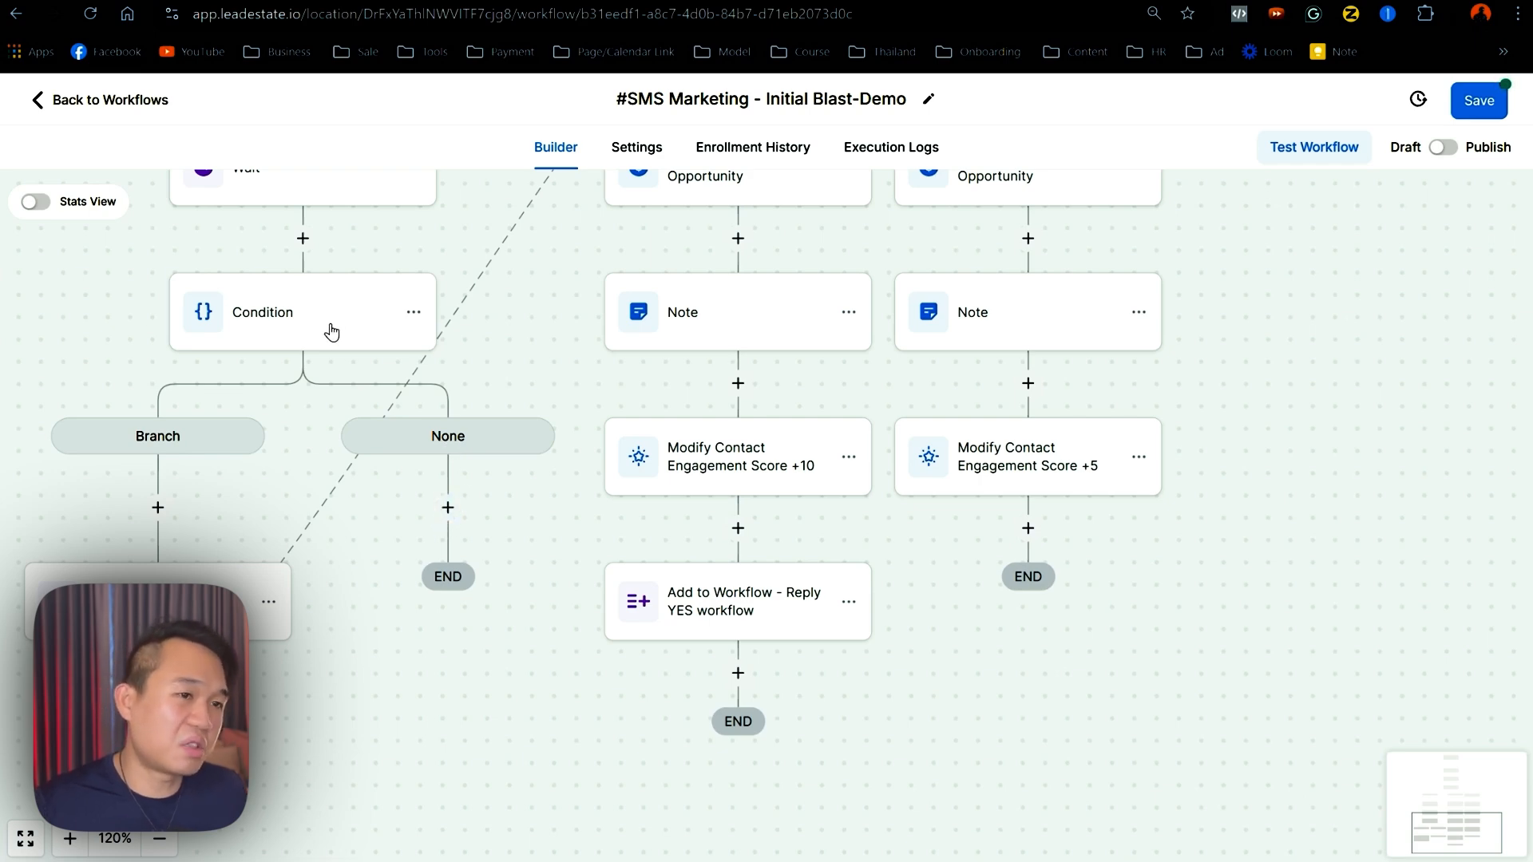
{"action": "left_click_drag", "start_coordinate": [448, 497], "coordinate": [511, 583]}
{"action": "scroll", "coordinate": [515, 587], "scroll_direction": "up", "scroll_amount": 3}
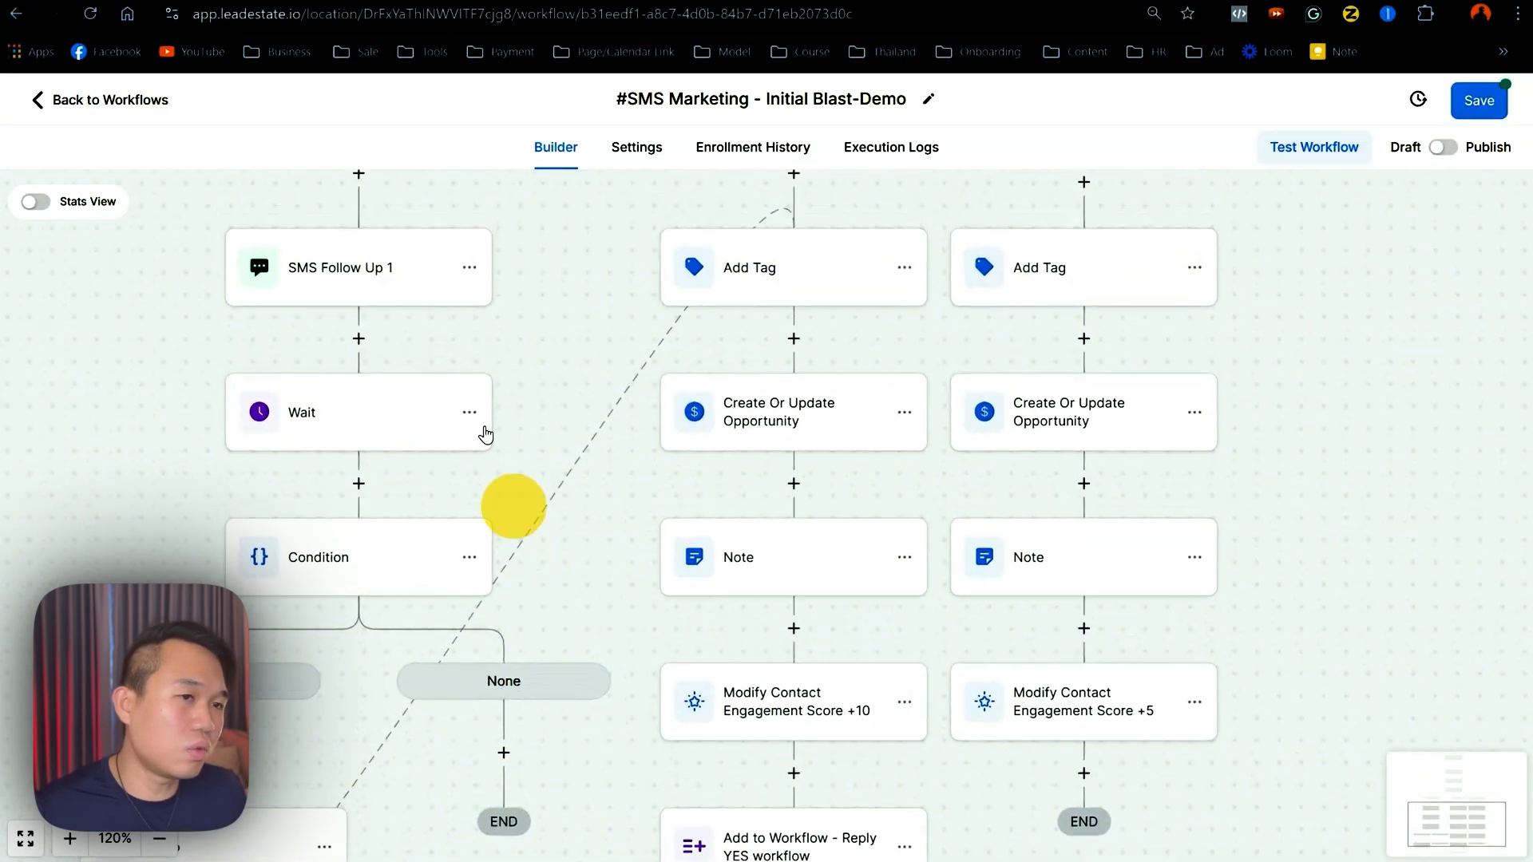
- Copy all actions from SMS Follow Up 1 and paste the chain under the None path
{"action": "left_click", "coordinate": [467, 268]}
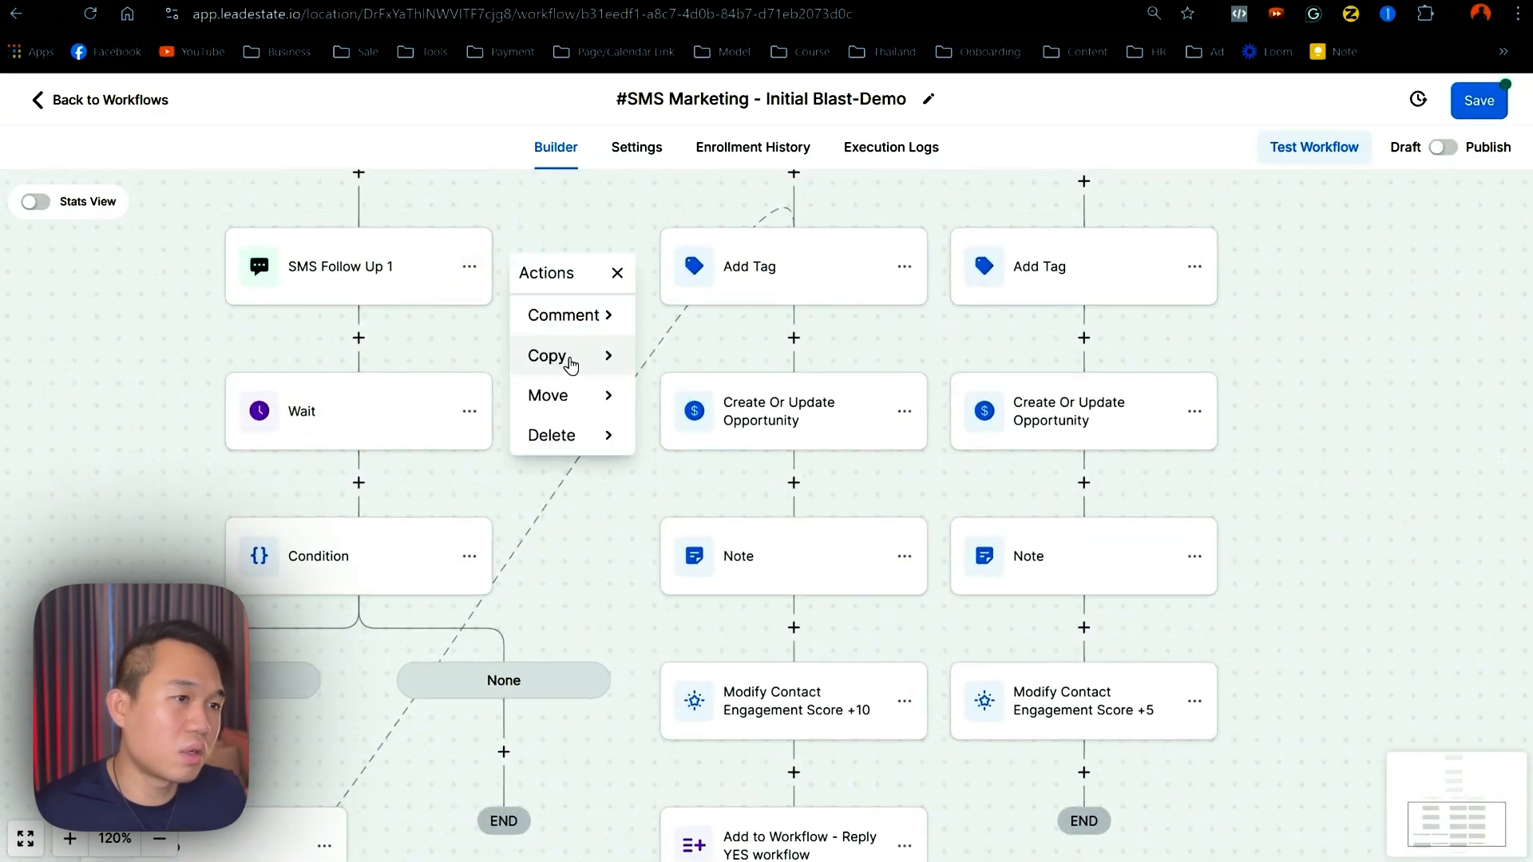
{"action": "left_click", "coordinate": [575, 357]}
{"action": "left_click", "coordinate": [696, 354]}
{"action": "scroll", "coordinate": [592, 421], "scroll_direction": "down", "scroll_amount": 5}
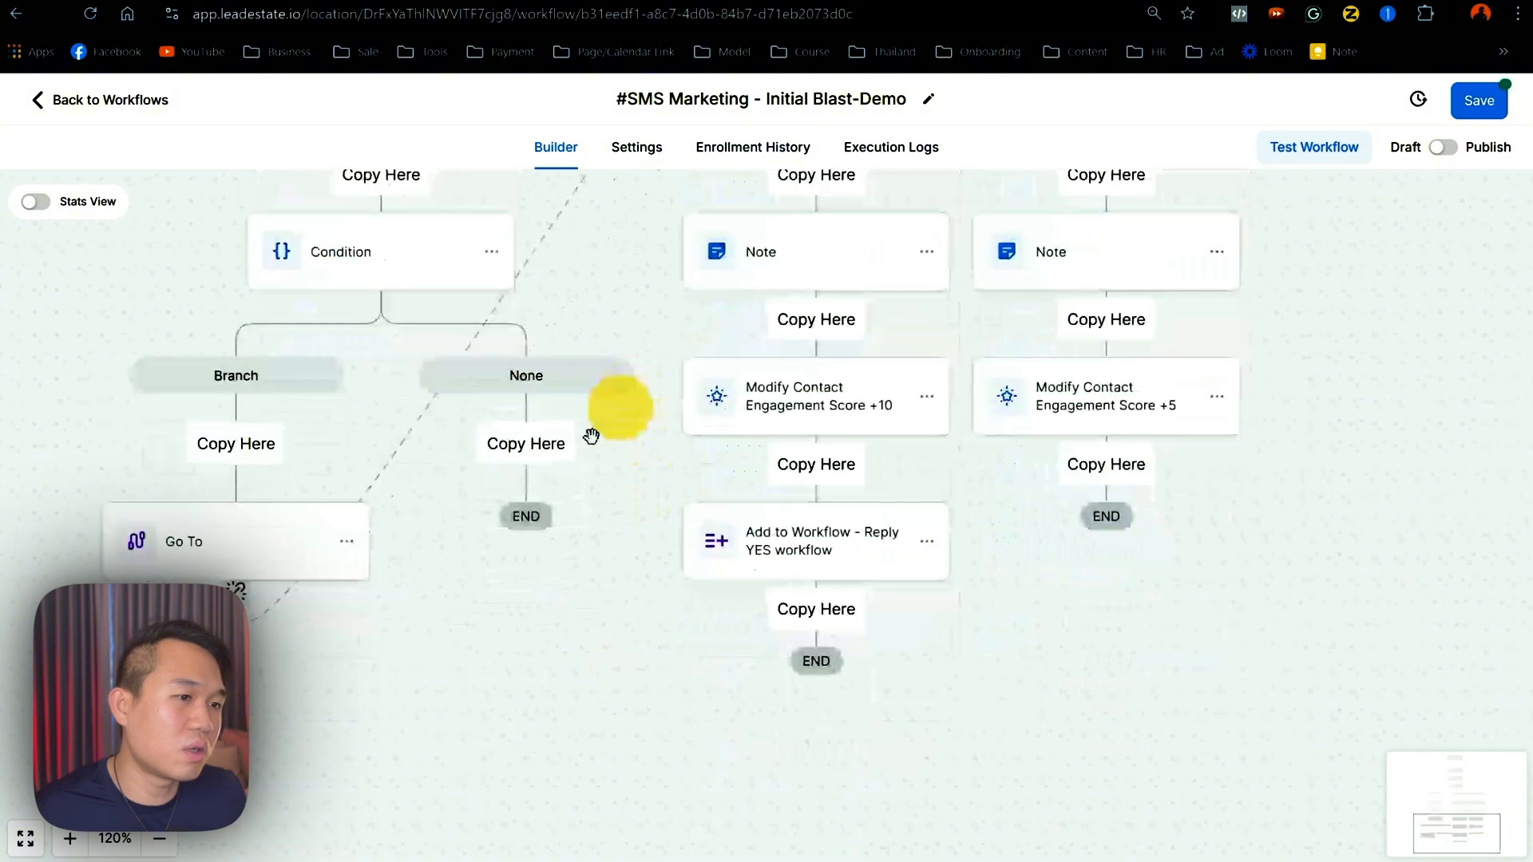
{"action": "left_click", "coordinate": [551, 445]}
{"action": "scroll", "coordinate": [639, 463], "scroll_direction": "down", "scroll_amount": 4}
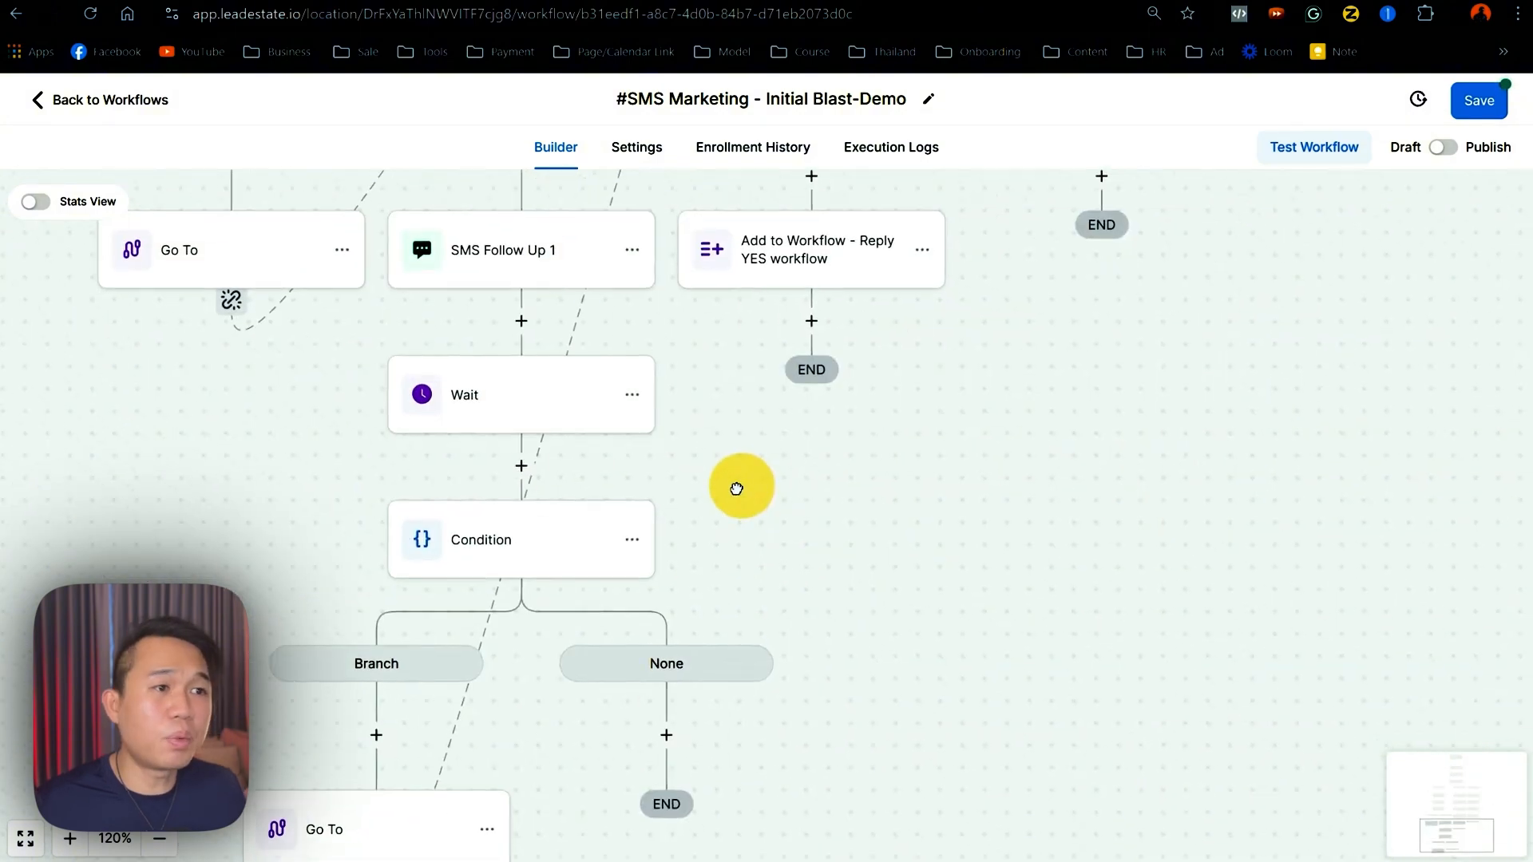
{"action": "left_click_drag", "start_coordinate": [736, 487], "coordinate": [712, 747]}
{"action": "left_click", "coordinate": [160, 838]}
{"action": "left_click", "coordinate": [159, 845]}
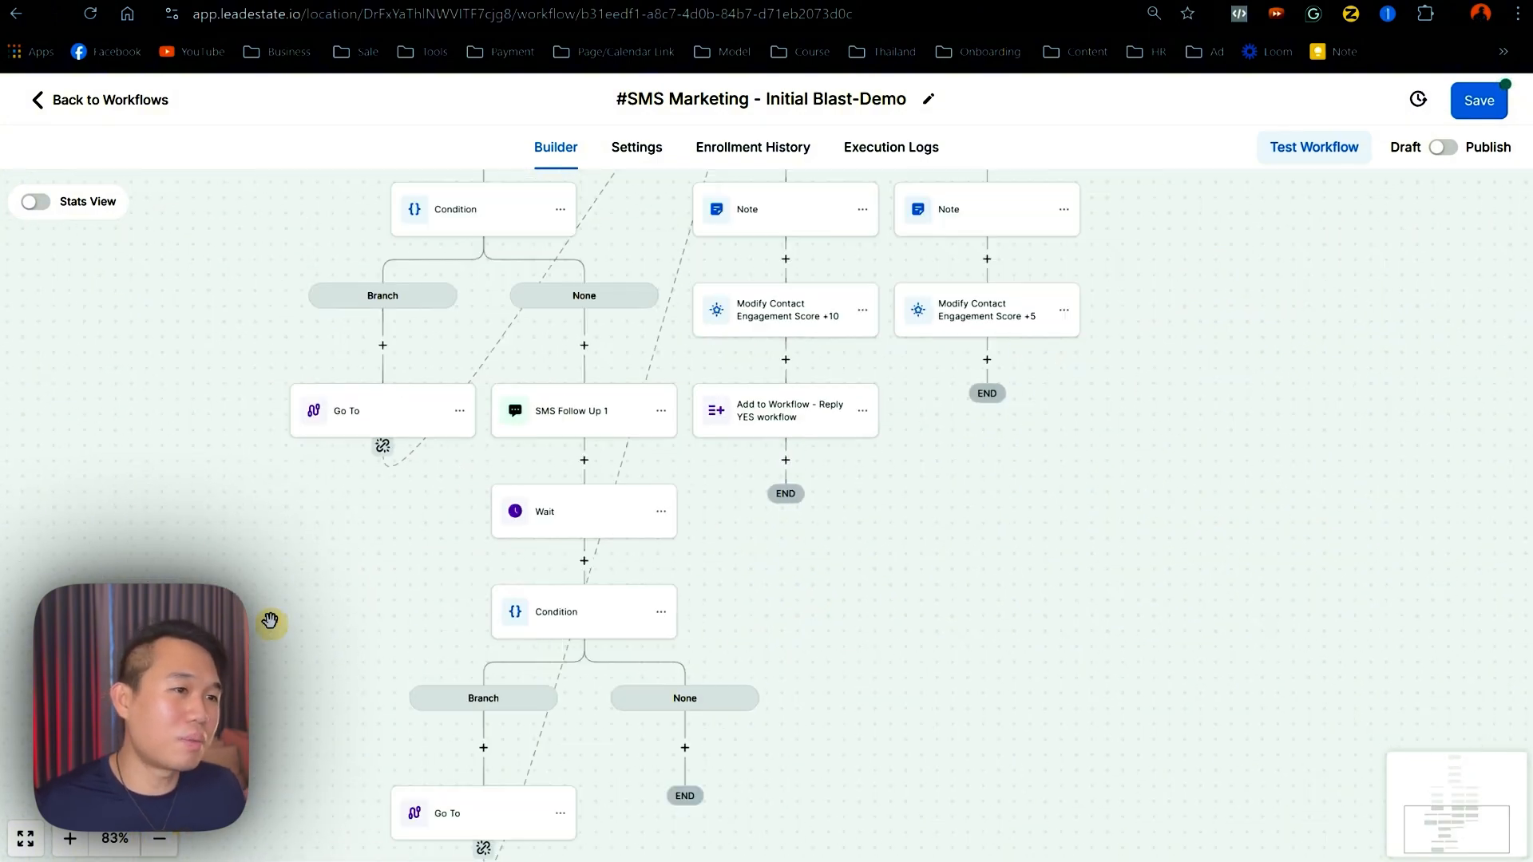
{"action": "left_click_drag", "start_coordinate": [274, 619], "coordinate": [132, 665]}
- Rename the pasted SMS to 'SMS Follow Up 2' with the message '..hmm?' and save it
{"action": "left_click", "coordinate": [440, 470]}
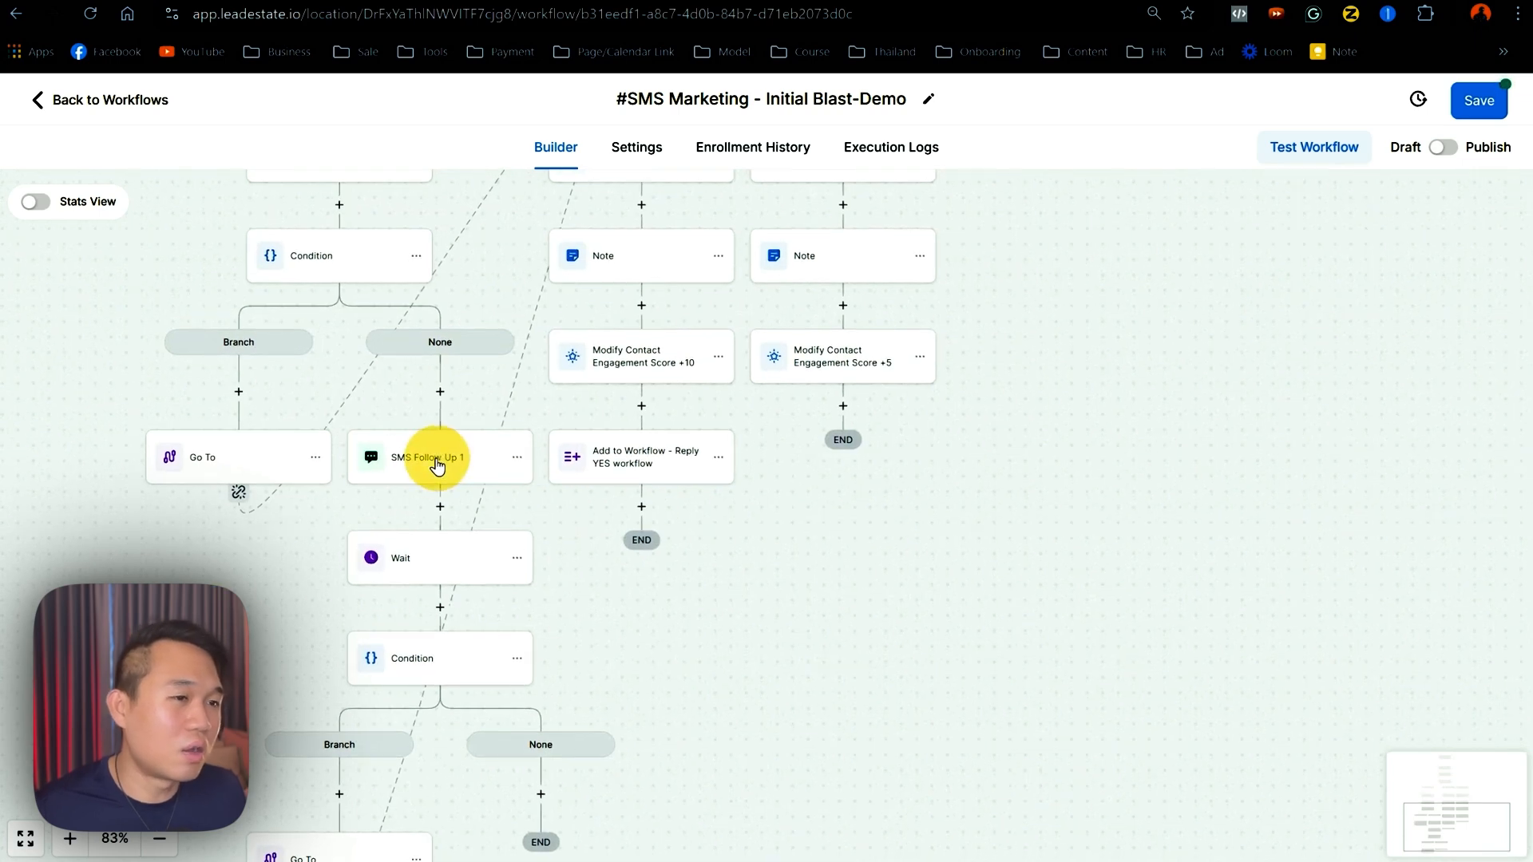
{"action": "left_click", "coordinate": [1143, 367]}
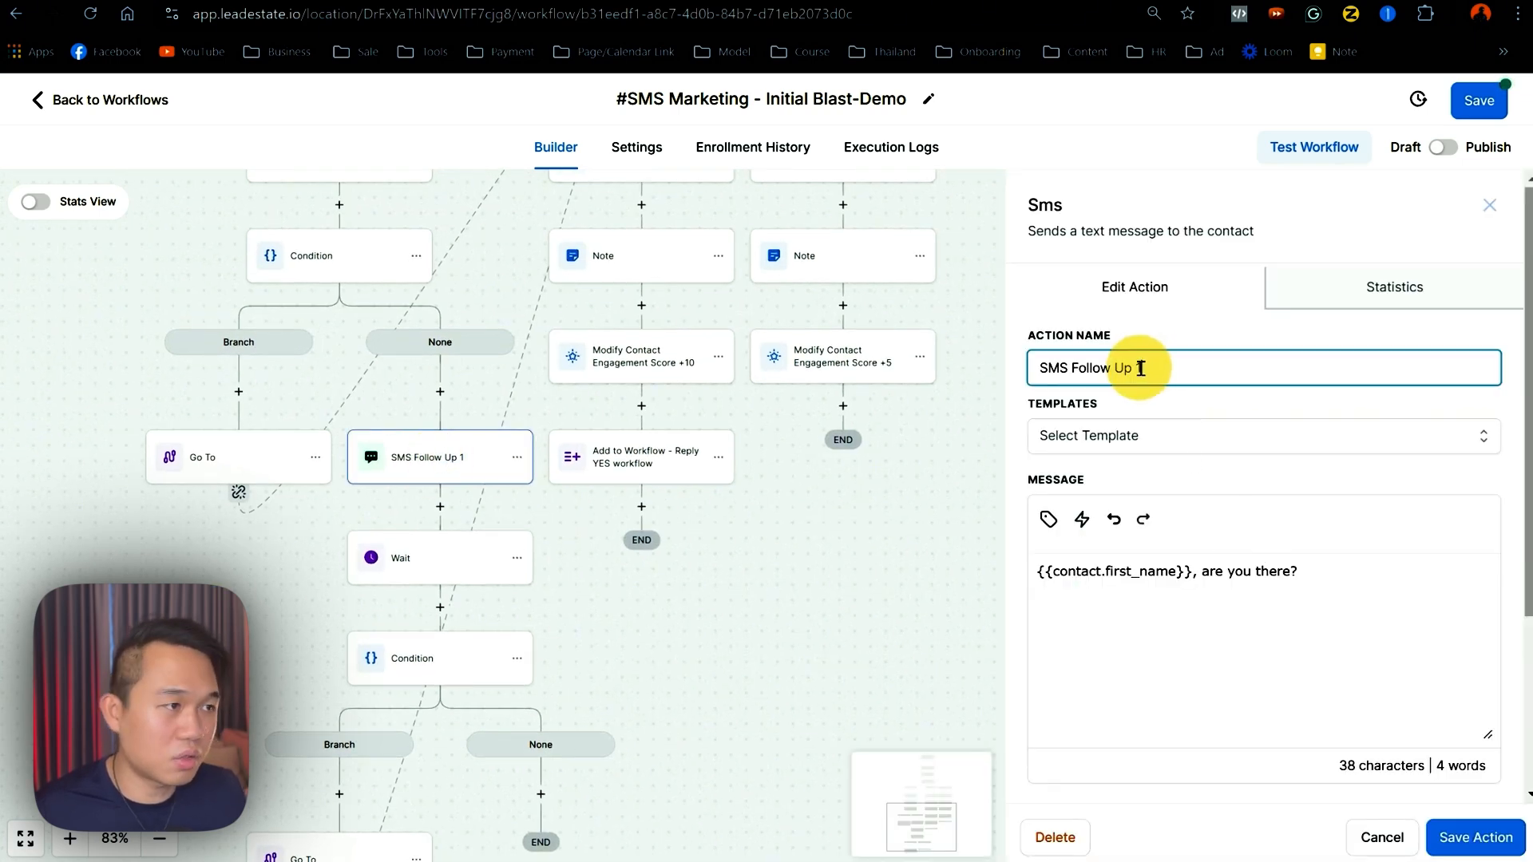
{"action": "type", "text": "2"}
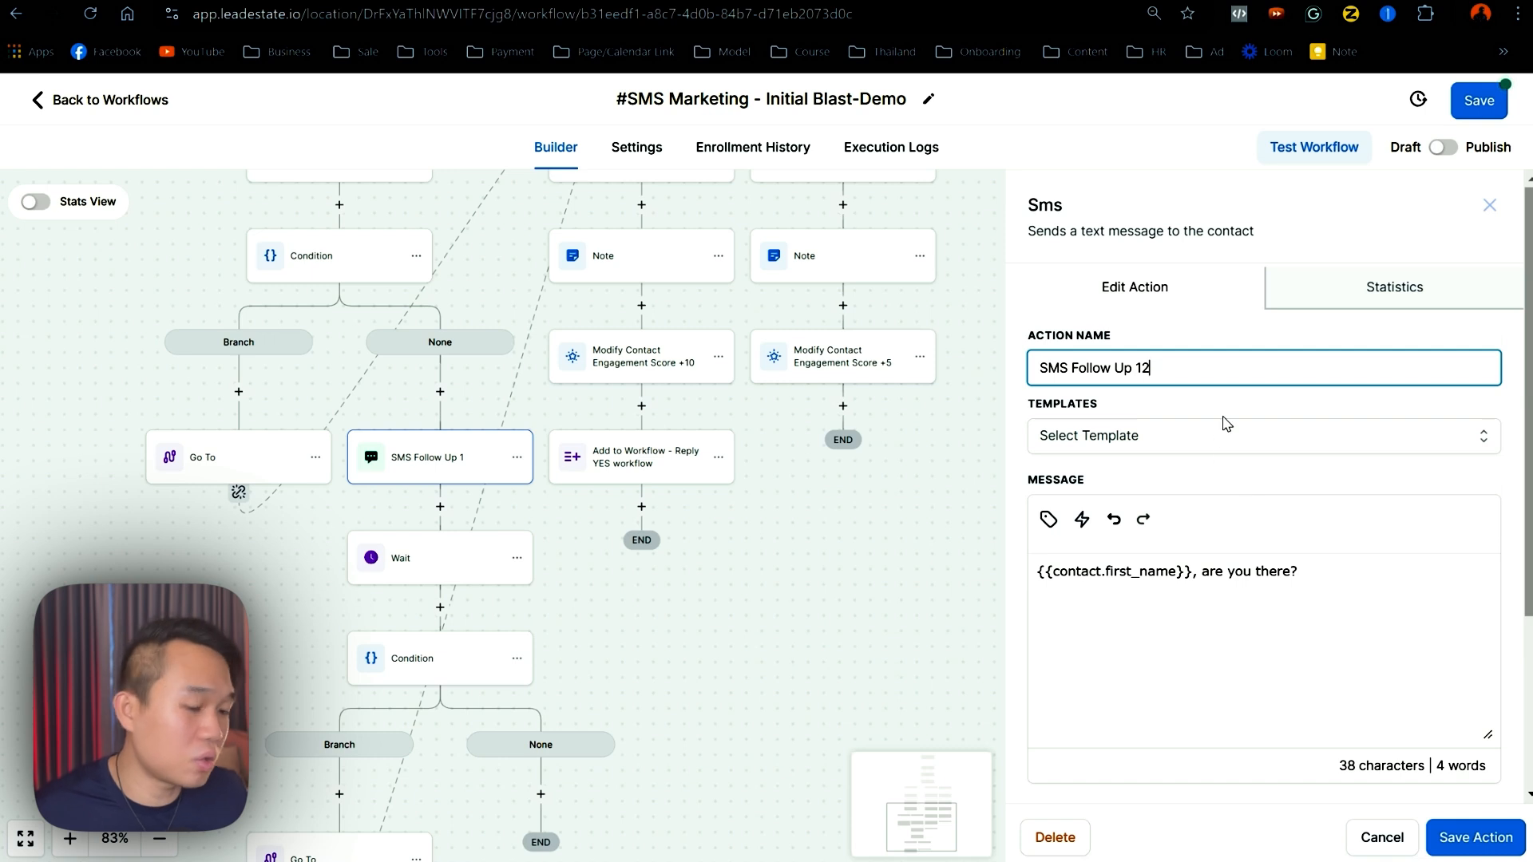
{"action": "key", "text": "Left"}
{"action": "key", "text": "BackSpace"}
{"action": "left_click_drag", "start_coordinate": [1309, 571], "coordinate": [1206, 571]}
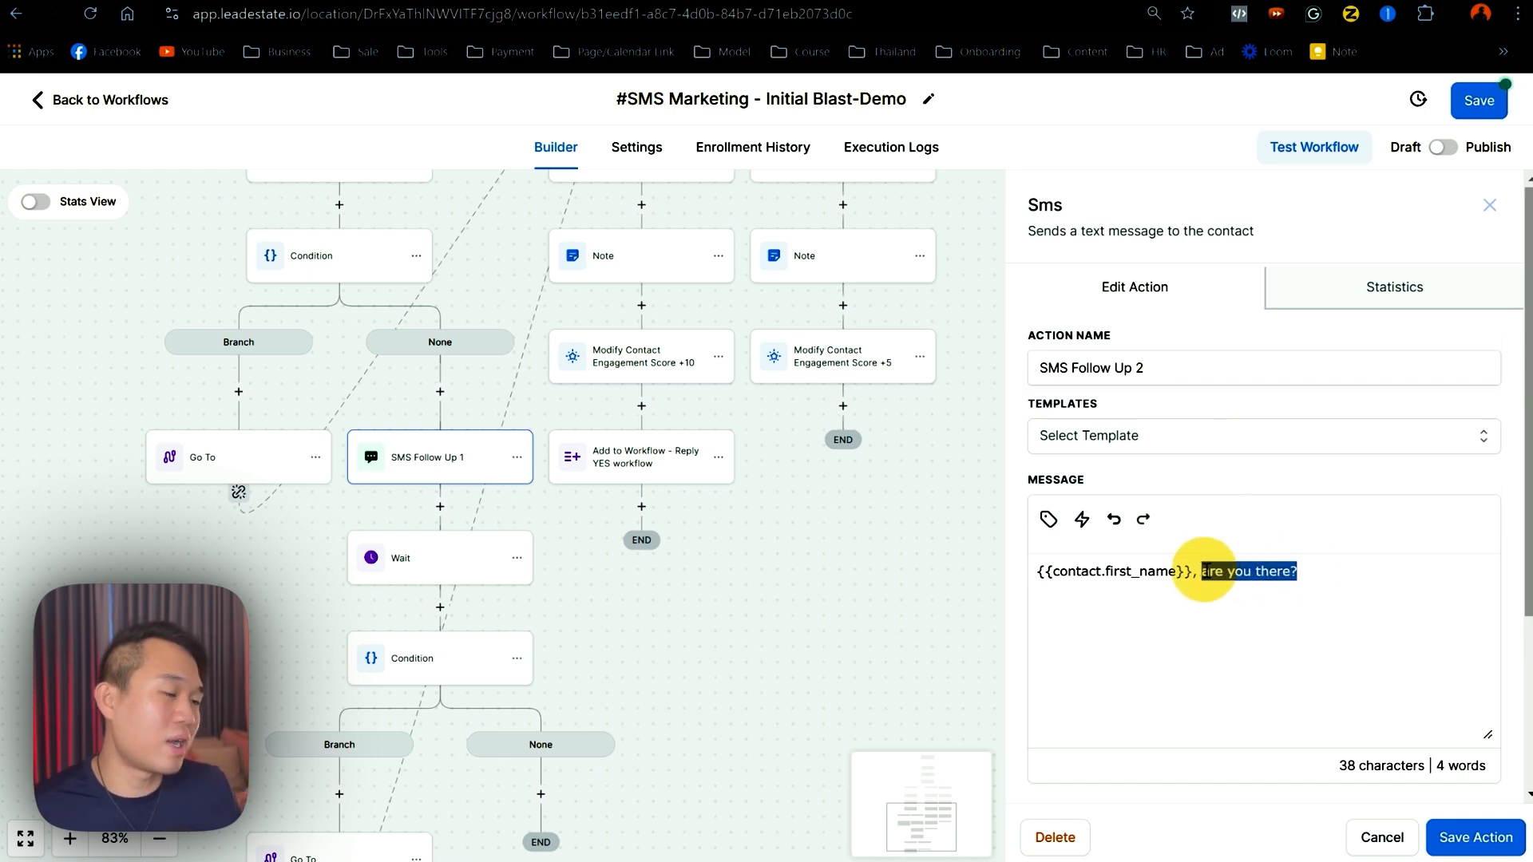
{"action": "type", "text": "ho"}
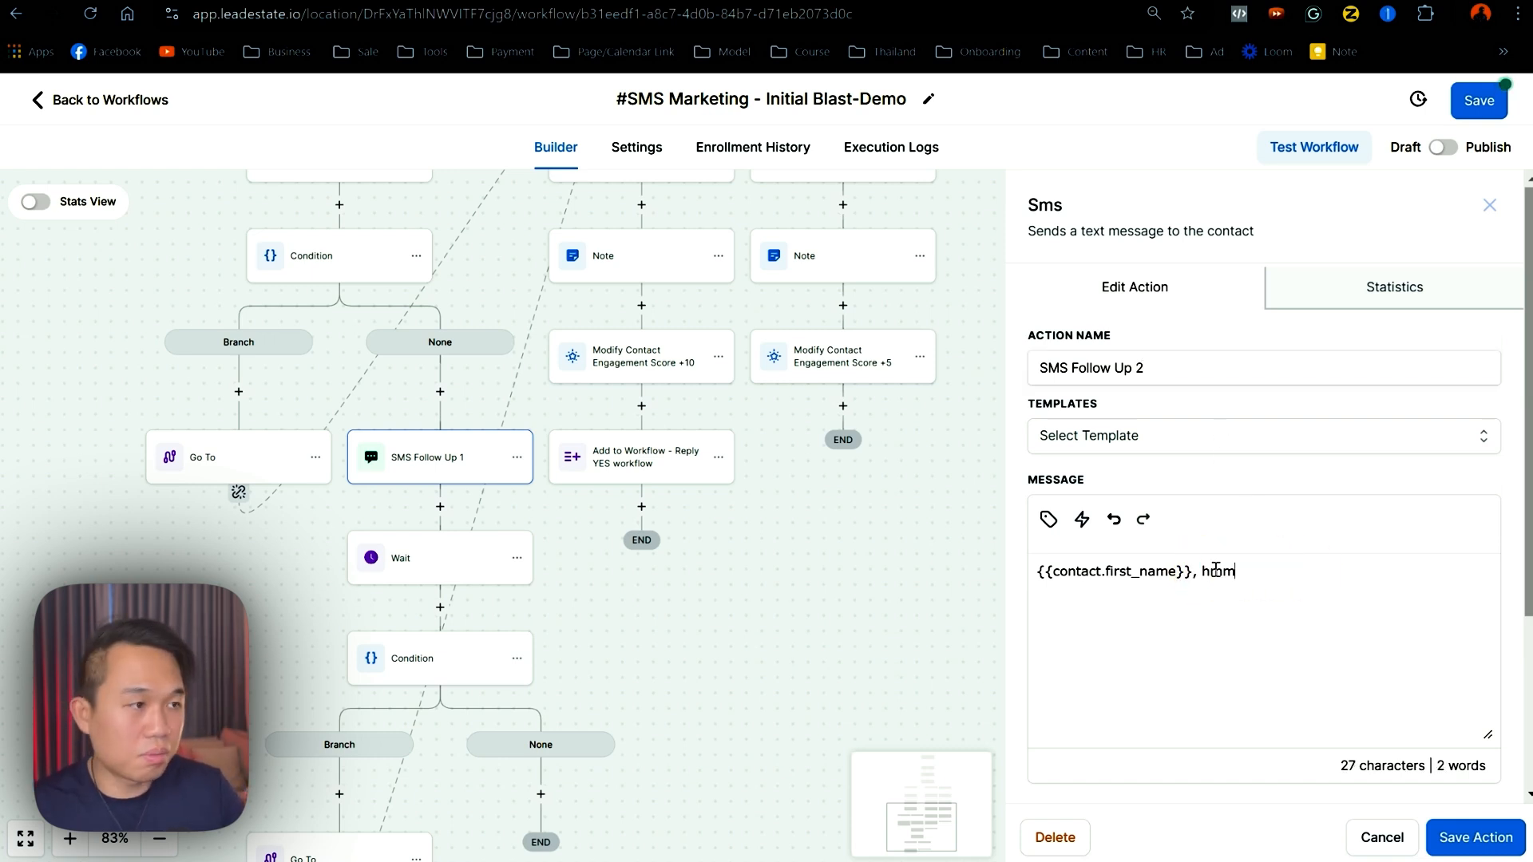
{"action": "left_click_drag", "start_coordinate": [1189, 573], "coordinate": [958, 589]}
{"action": "key", "text": "BackSpace"}
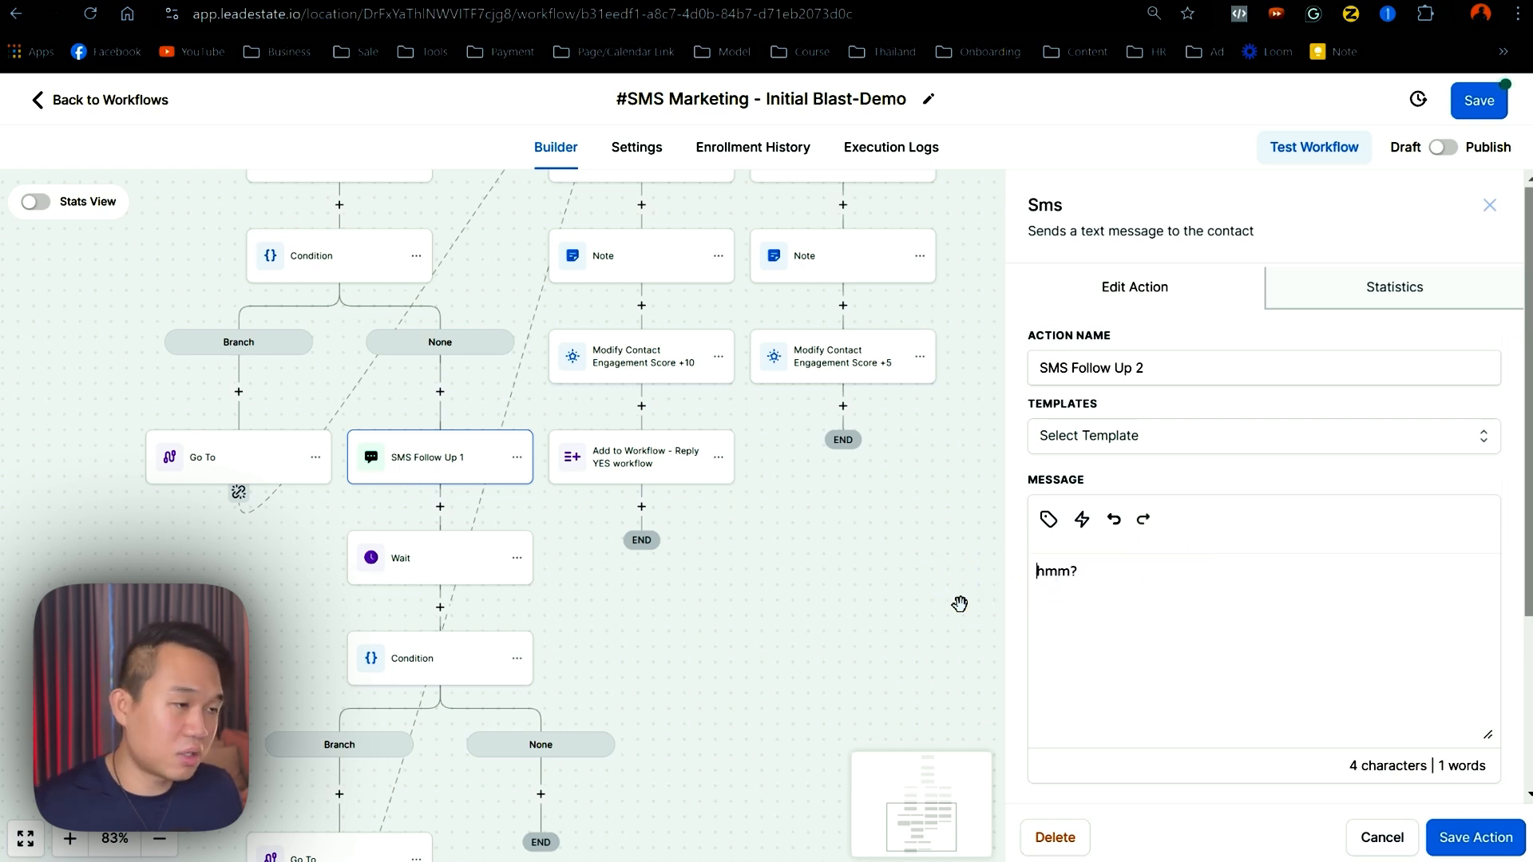
{"action": "type", "text": ".."}
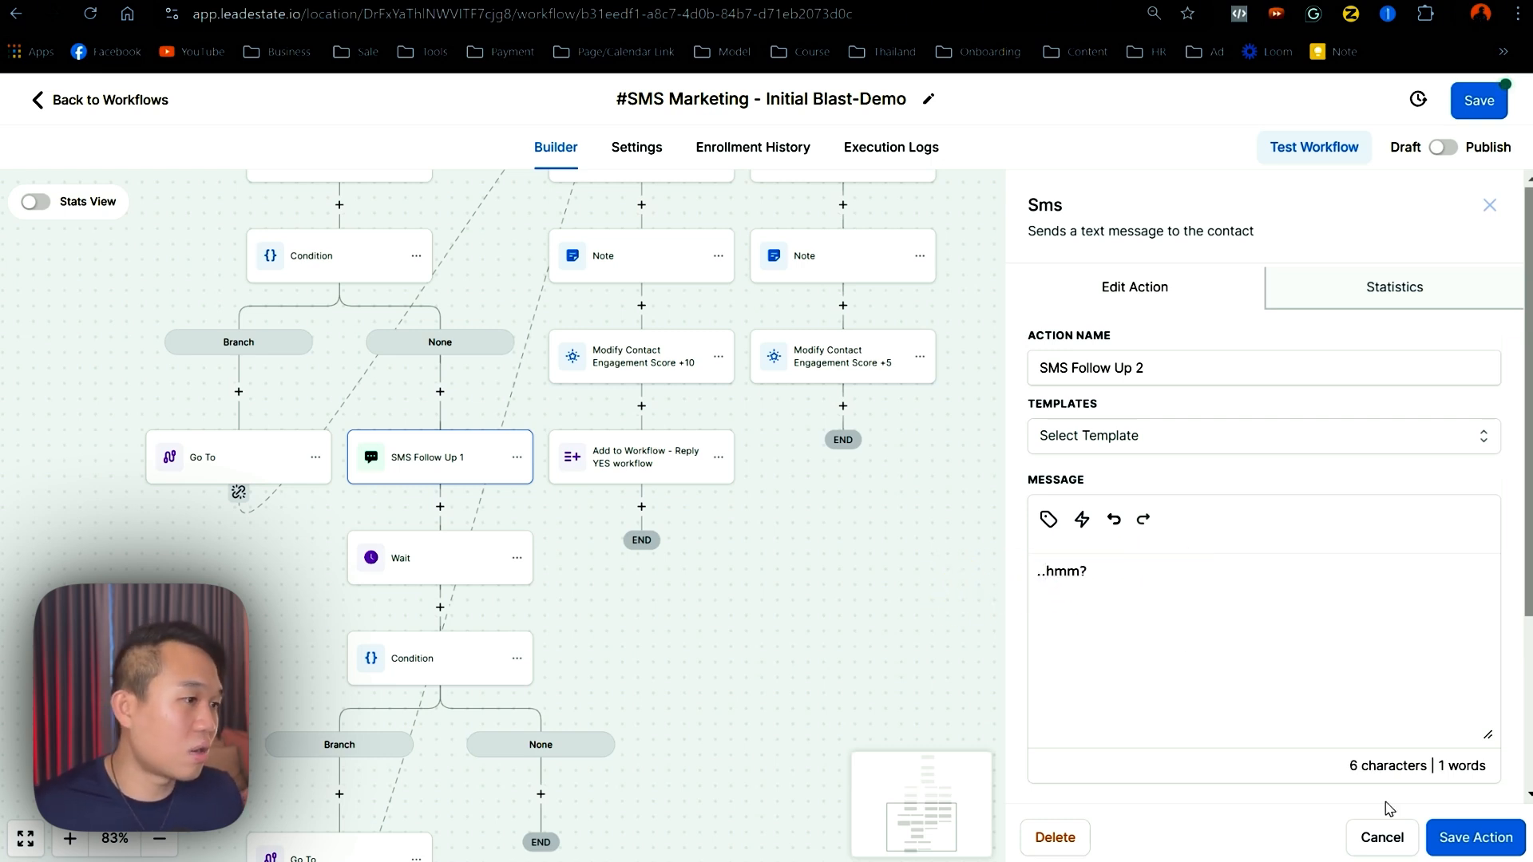
{"action": "left_click", "coordinate": [1475, 837]}
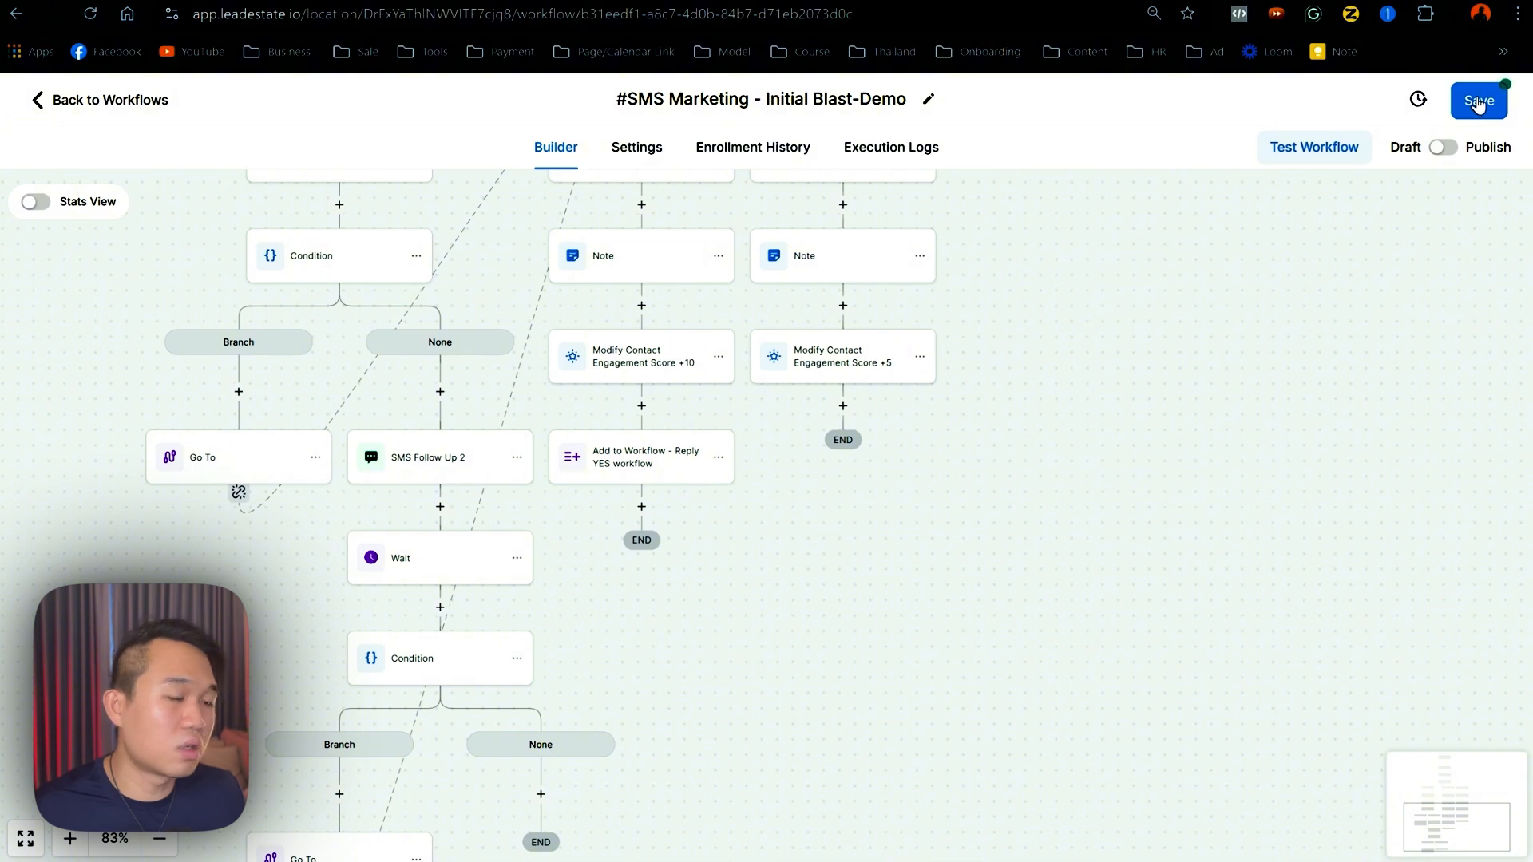
- Copy all actions from SMS Follow Up 2 and paste the chain under the lower None path
{"action": "left_click_drag", "start_coordinate": [863, 690], "coordinate": [972, 568]}
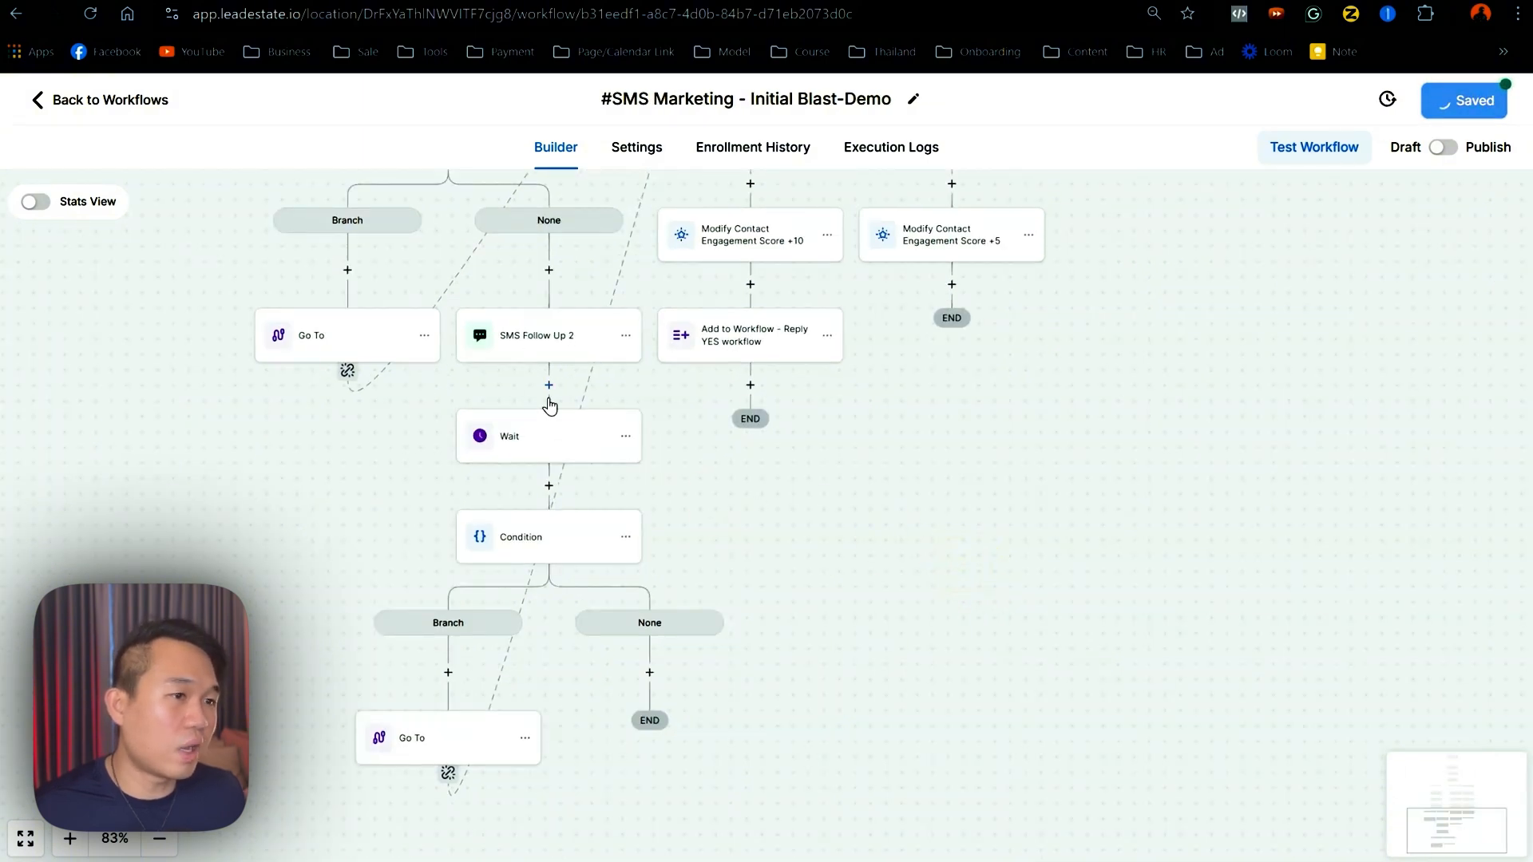
{"action": "scroll", "coordinate": [578, 663], "scroll_direction": "up", "scroll_amount": 3}
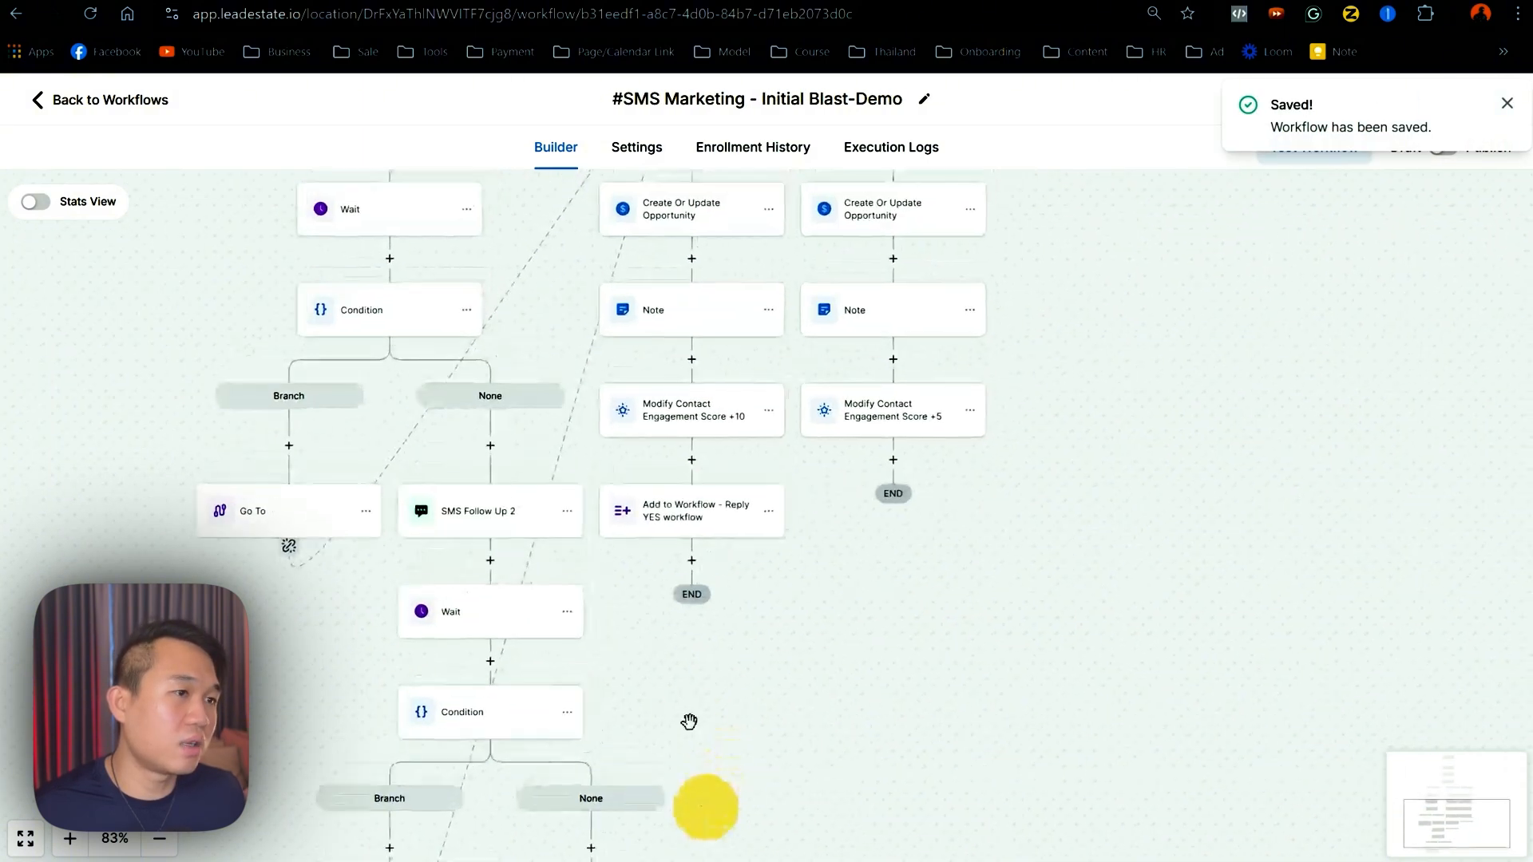
{"action": "left_click_drag", "start_coordinate": [566, 244], "coordinate": [510, 464]}
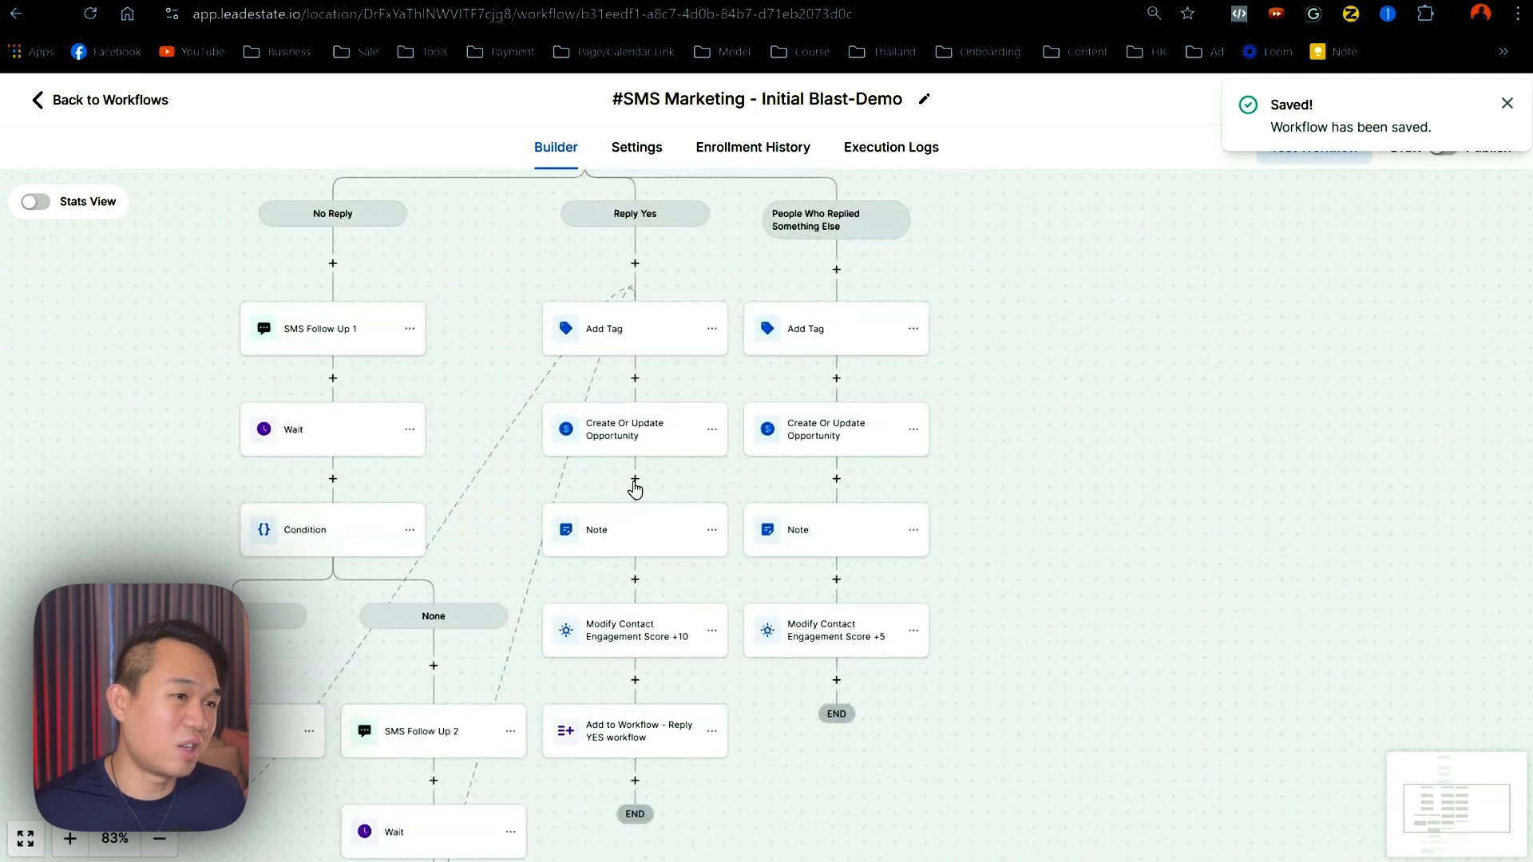
{"action": "left_click_drag", "start_coordinate": [687, 751], "coordinate": [650, 127]}
{"action": "left_click_drag", "start_coordinate": [553, 423], "coordinate": [552, 643]}
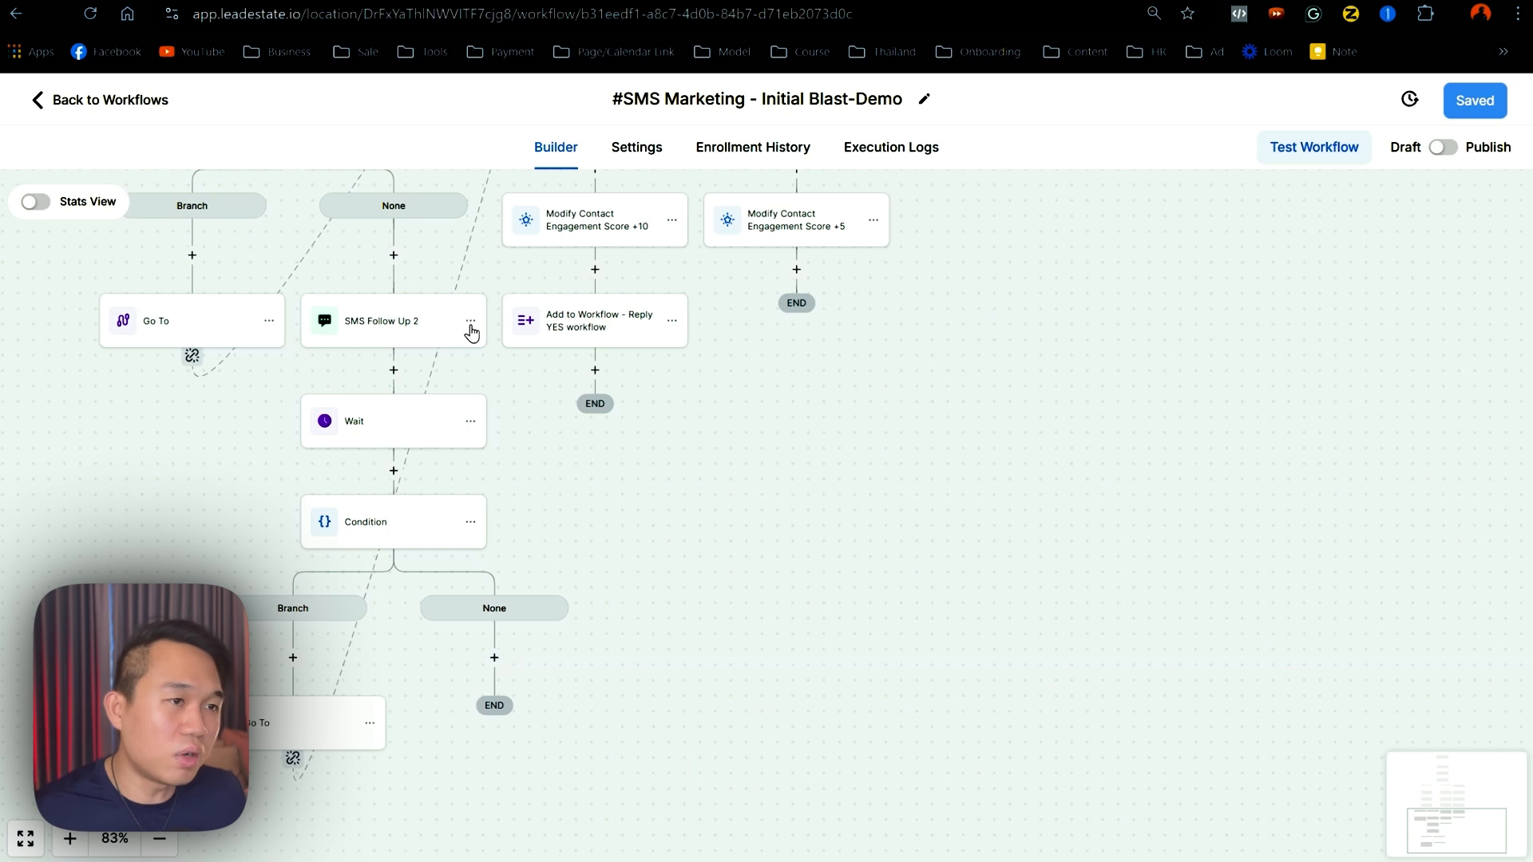
{"action": "left_click", "coordinate": [471, 327]}
{"action": "left_click", "coordinate": [566, 387]}
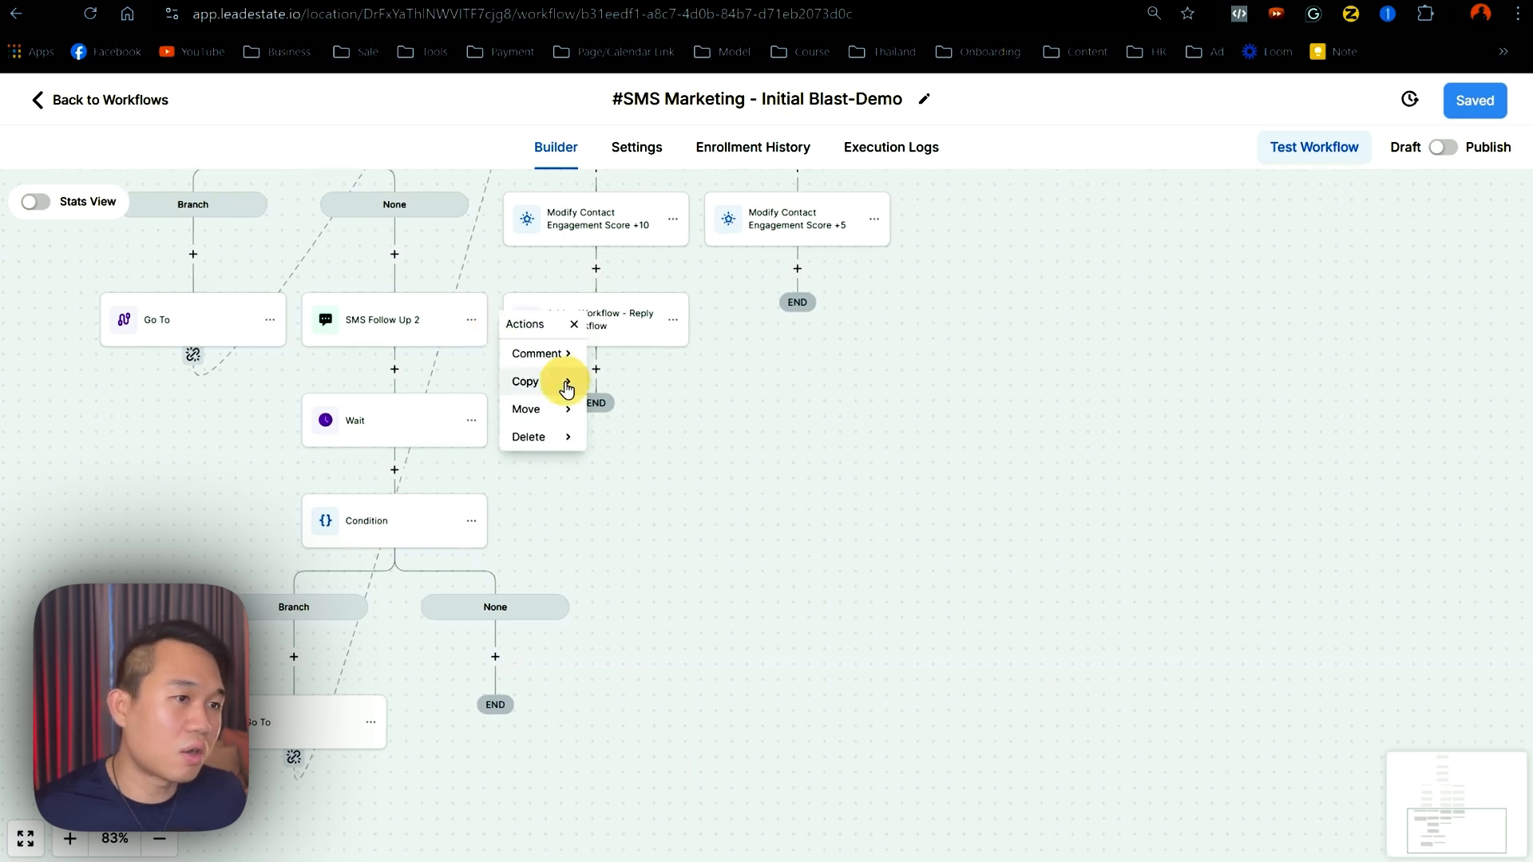
{"action": "left_click", "coordinate": [630, 380]}
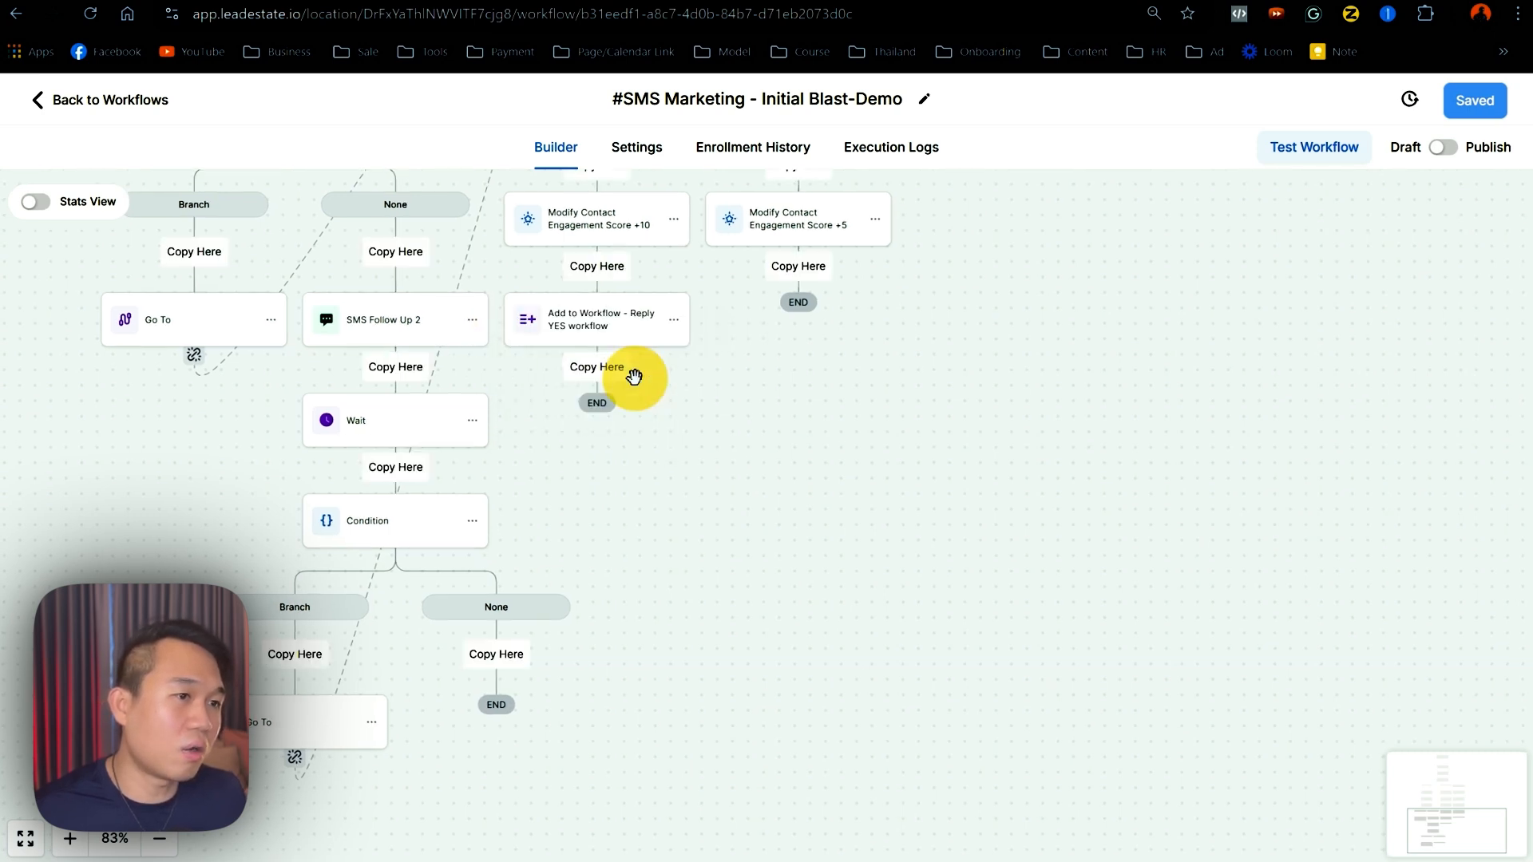
{"action": "left_click", "coordinate": [495, 654]}
{"action": "scroll", "coordinate": [670, 568], "scroll_direction": "down", "scroll_amount": 3}
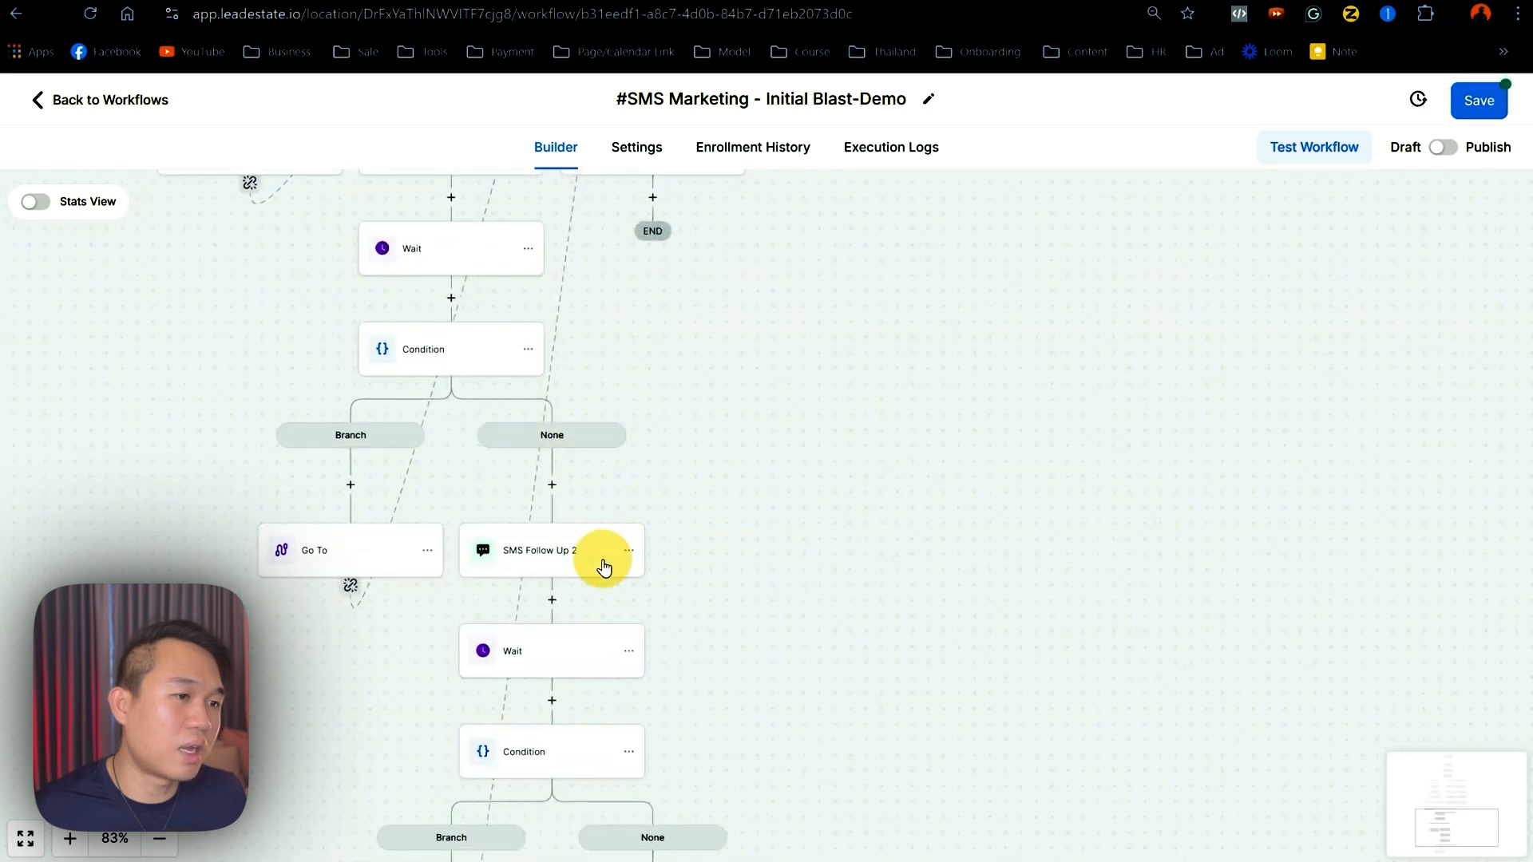
- Rename the pasted SMS to 'SMS Follow Up 3' with the message 'did i make you mad?' and save it
{"action": "left_click", "coordinate": [604, 567]}
{"action": "left_click", "coordinate": [1146, 370]}
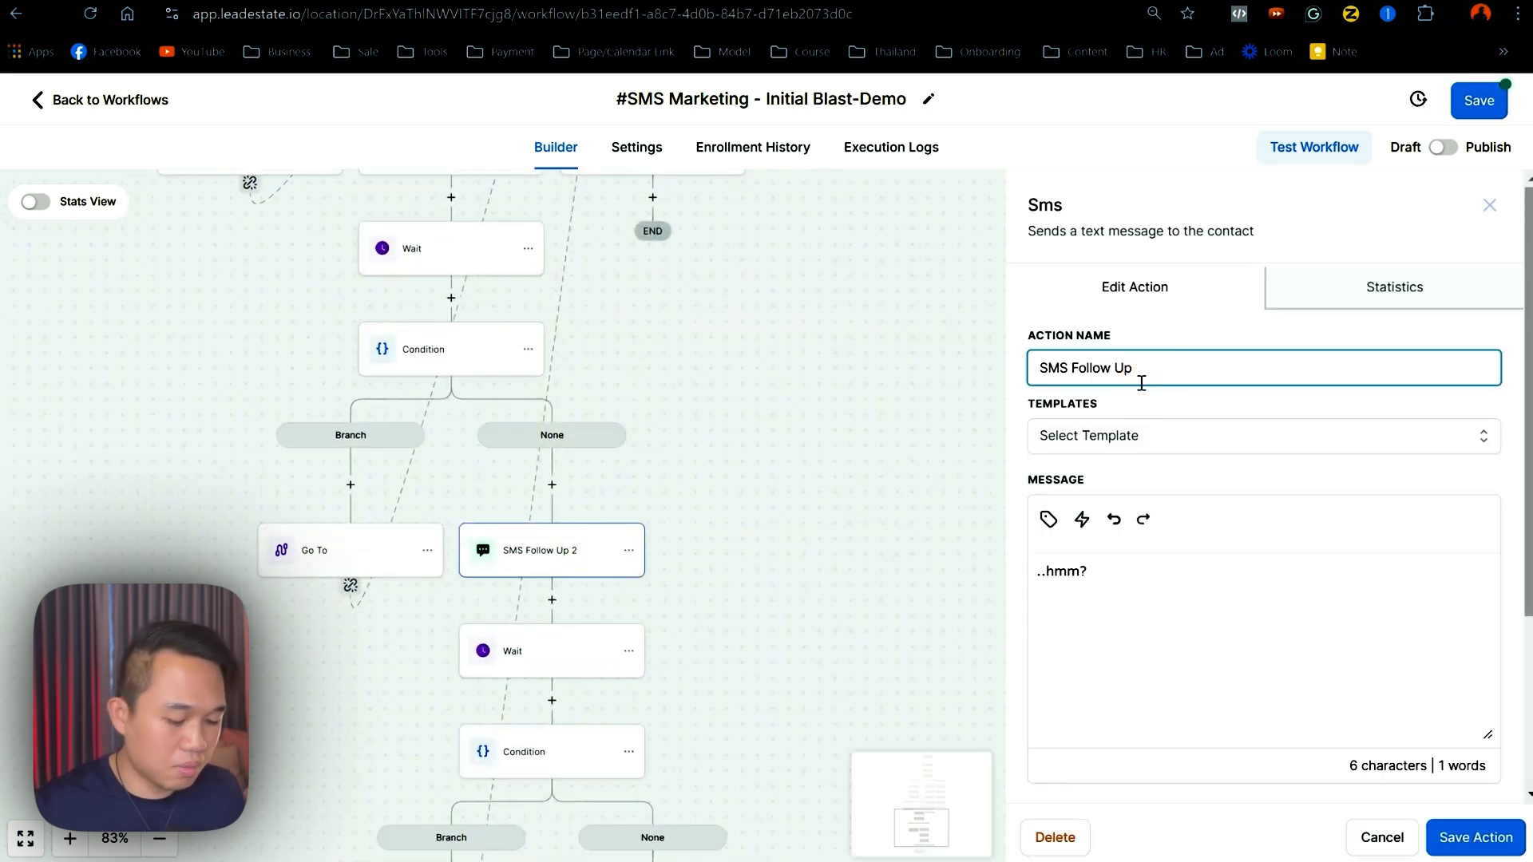
{"action": "type", "text": "3"}
{"action": "left_click_drag", "start_coordinate": [1159, 611], "coordinate": [993, 564]}
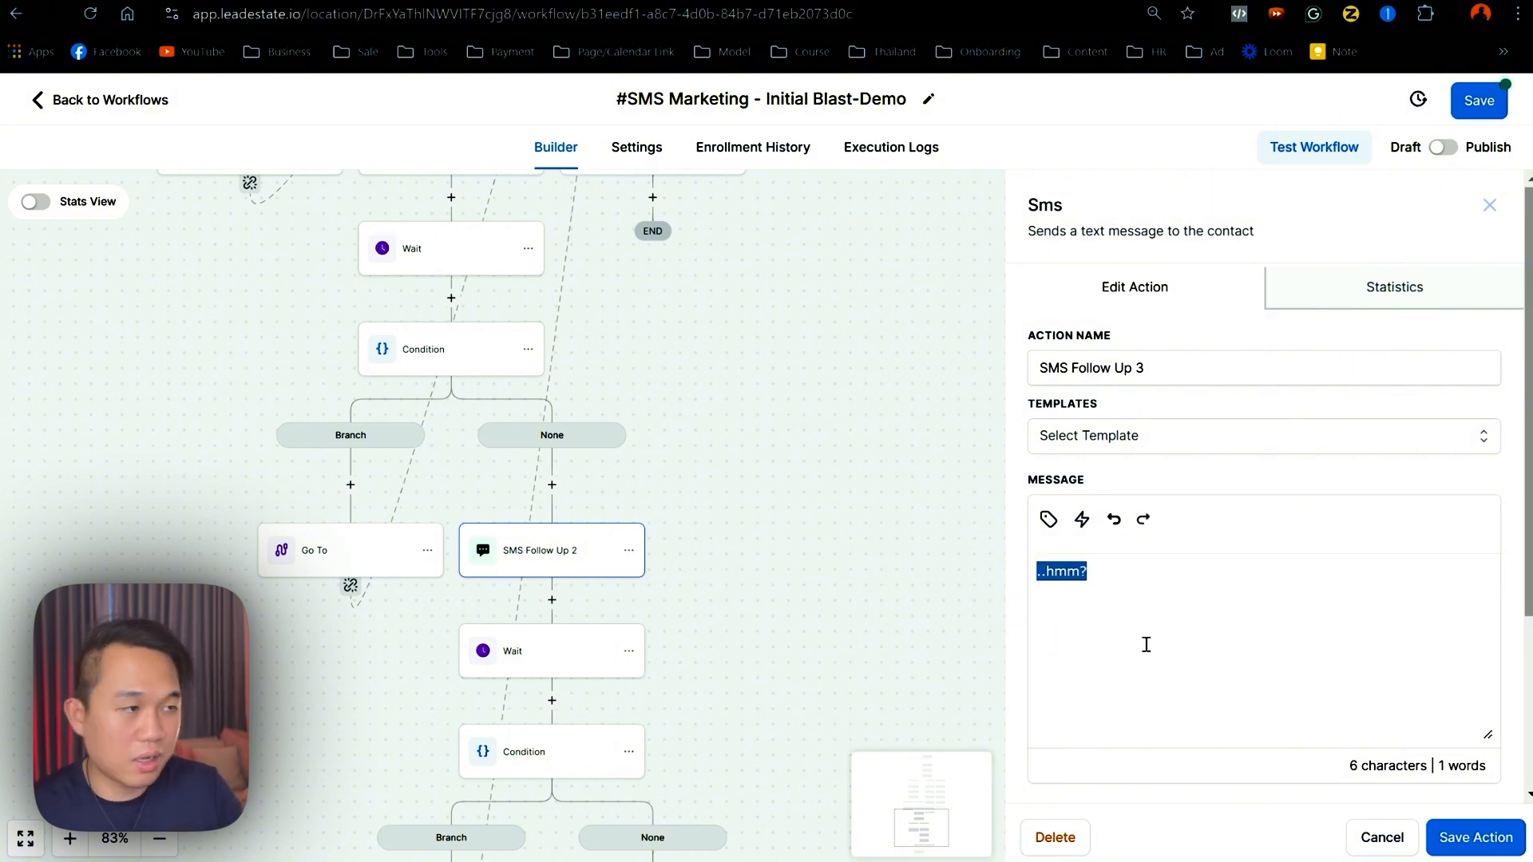
{"action": "type", "text": "did i "}
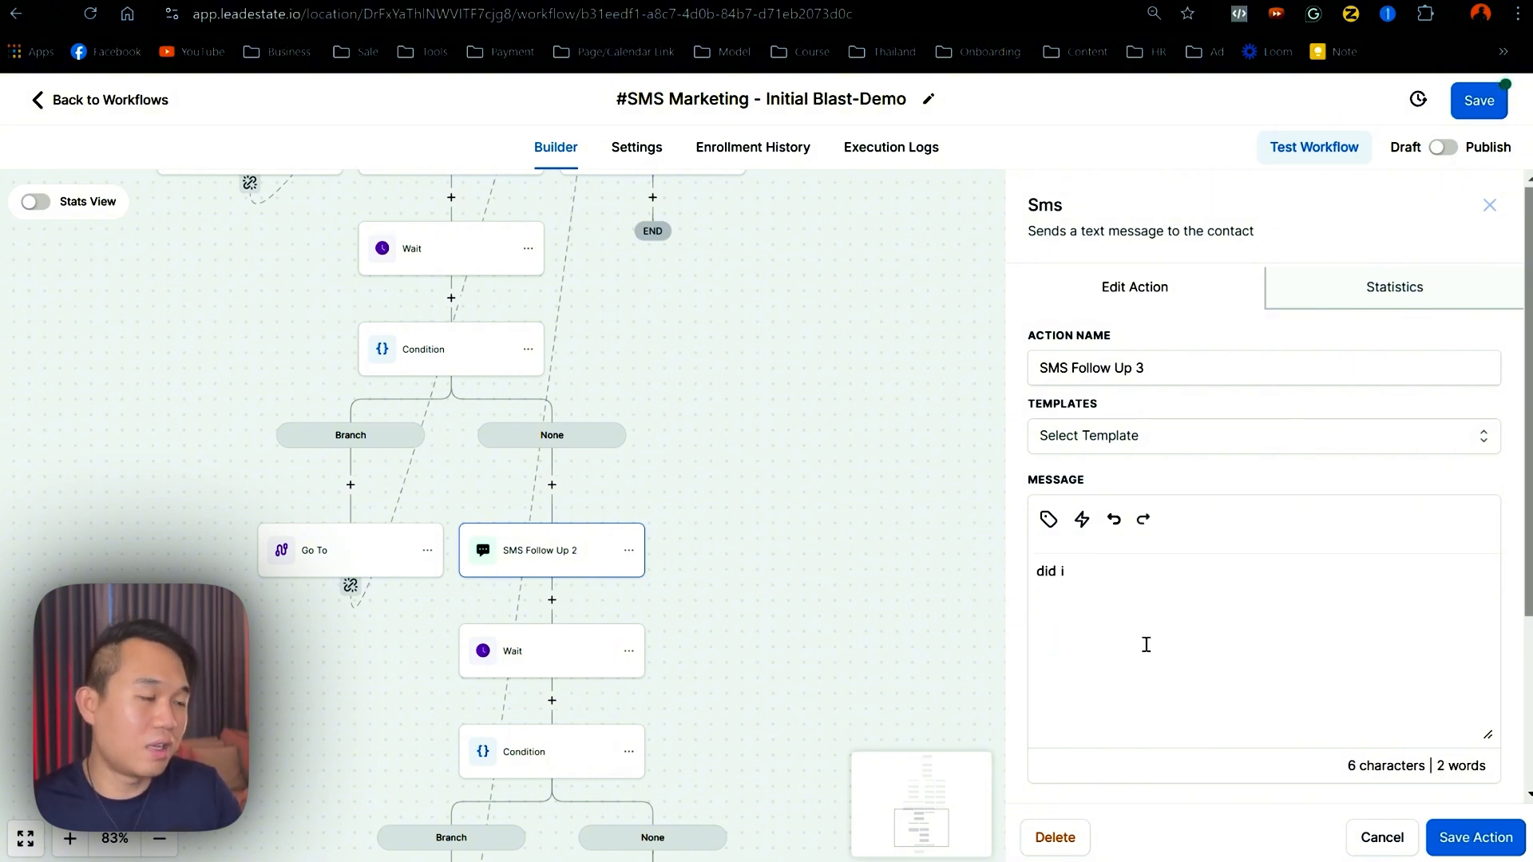
{"action": "type", "text": "make you mad?"}
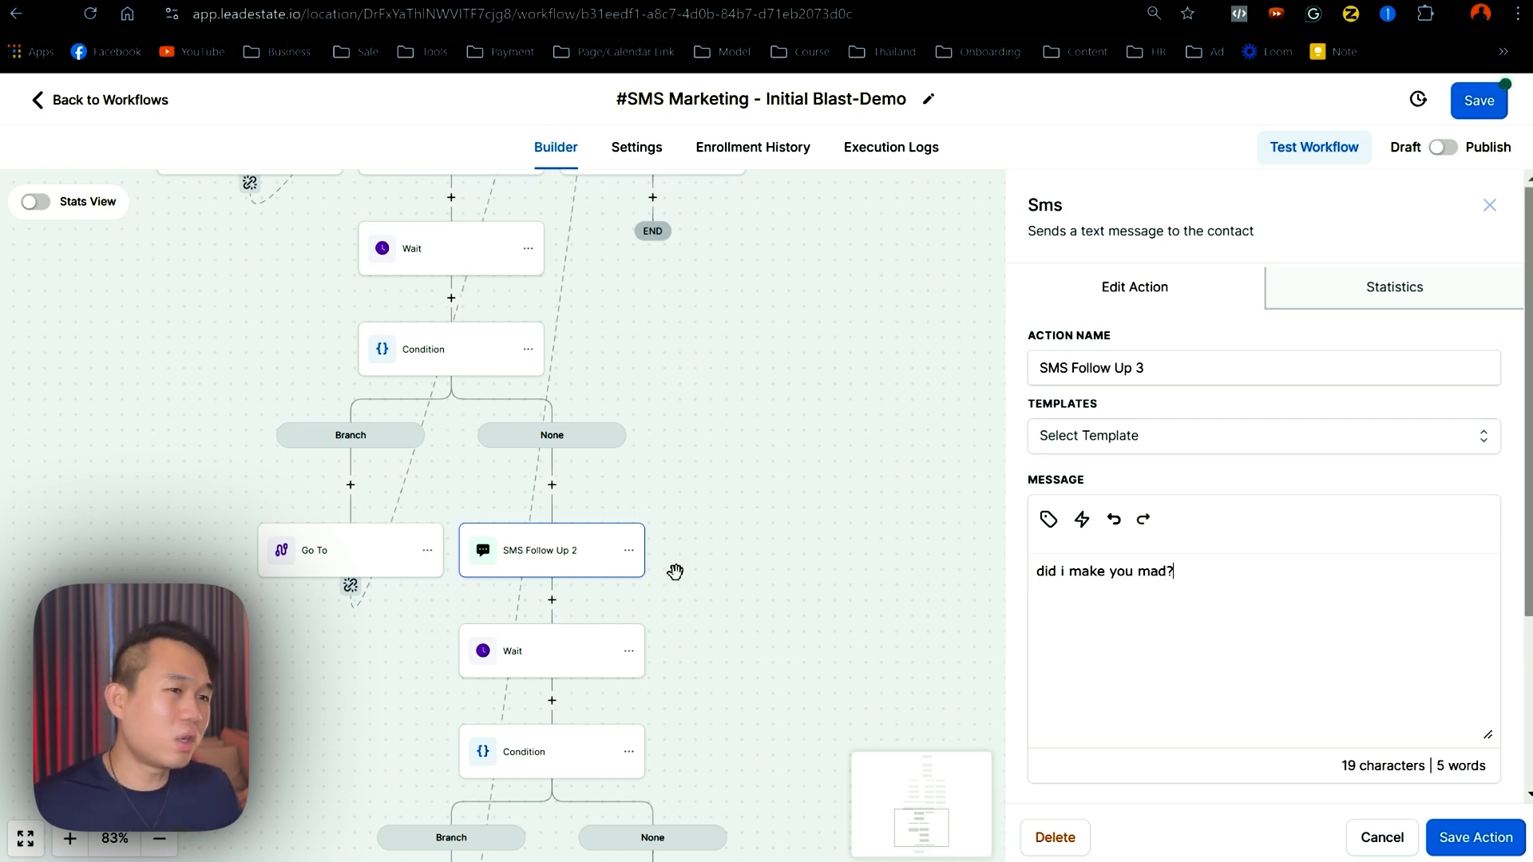
{"action": "left_click", "coordinate": [1476, 837]}
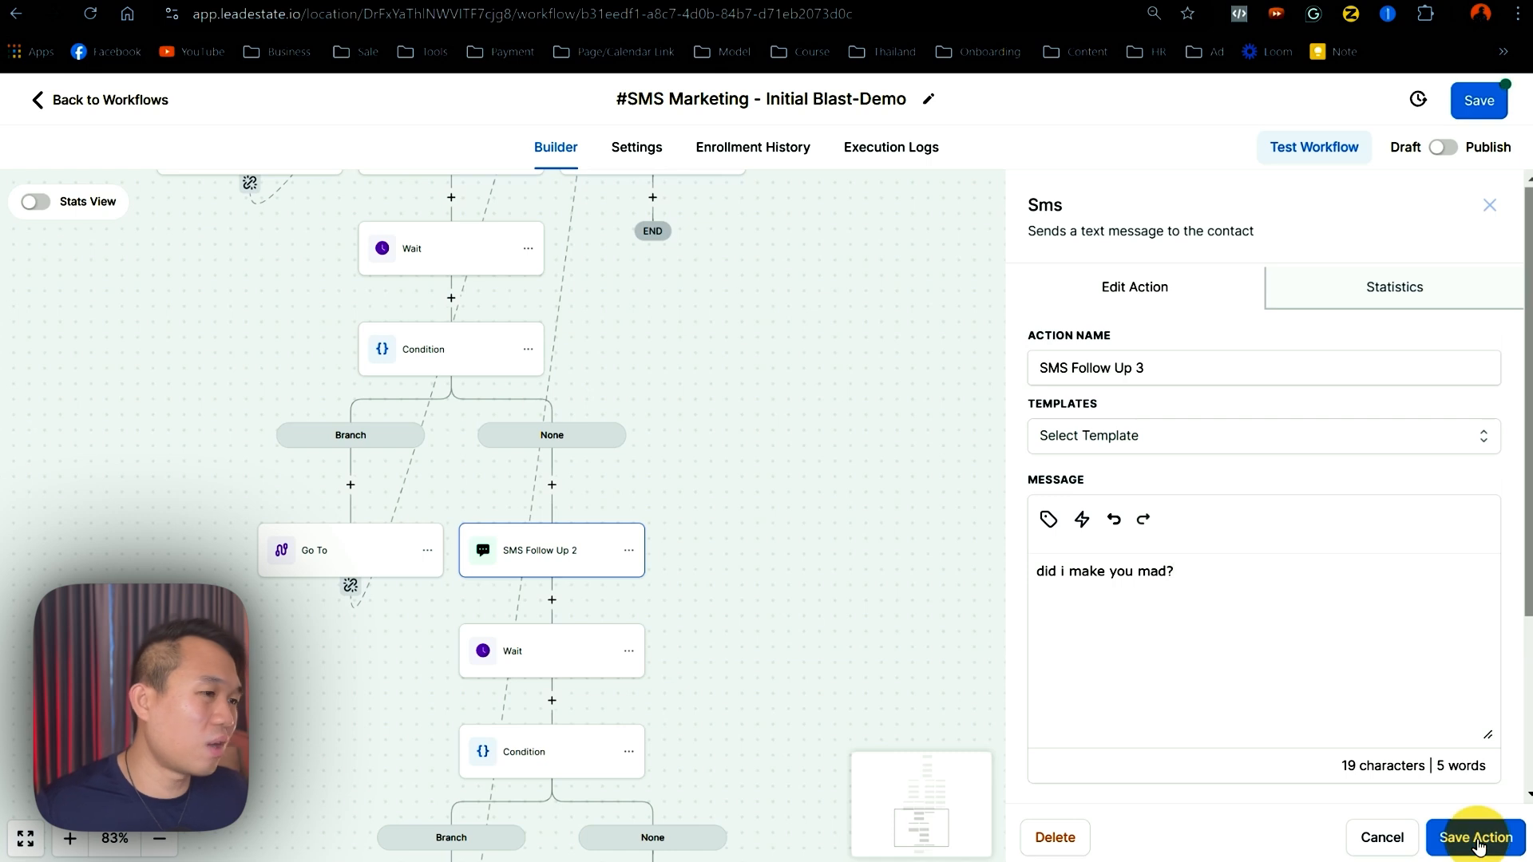
- Save the workflow
{"action": "left_click", "coordinate": [1454, 112]}
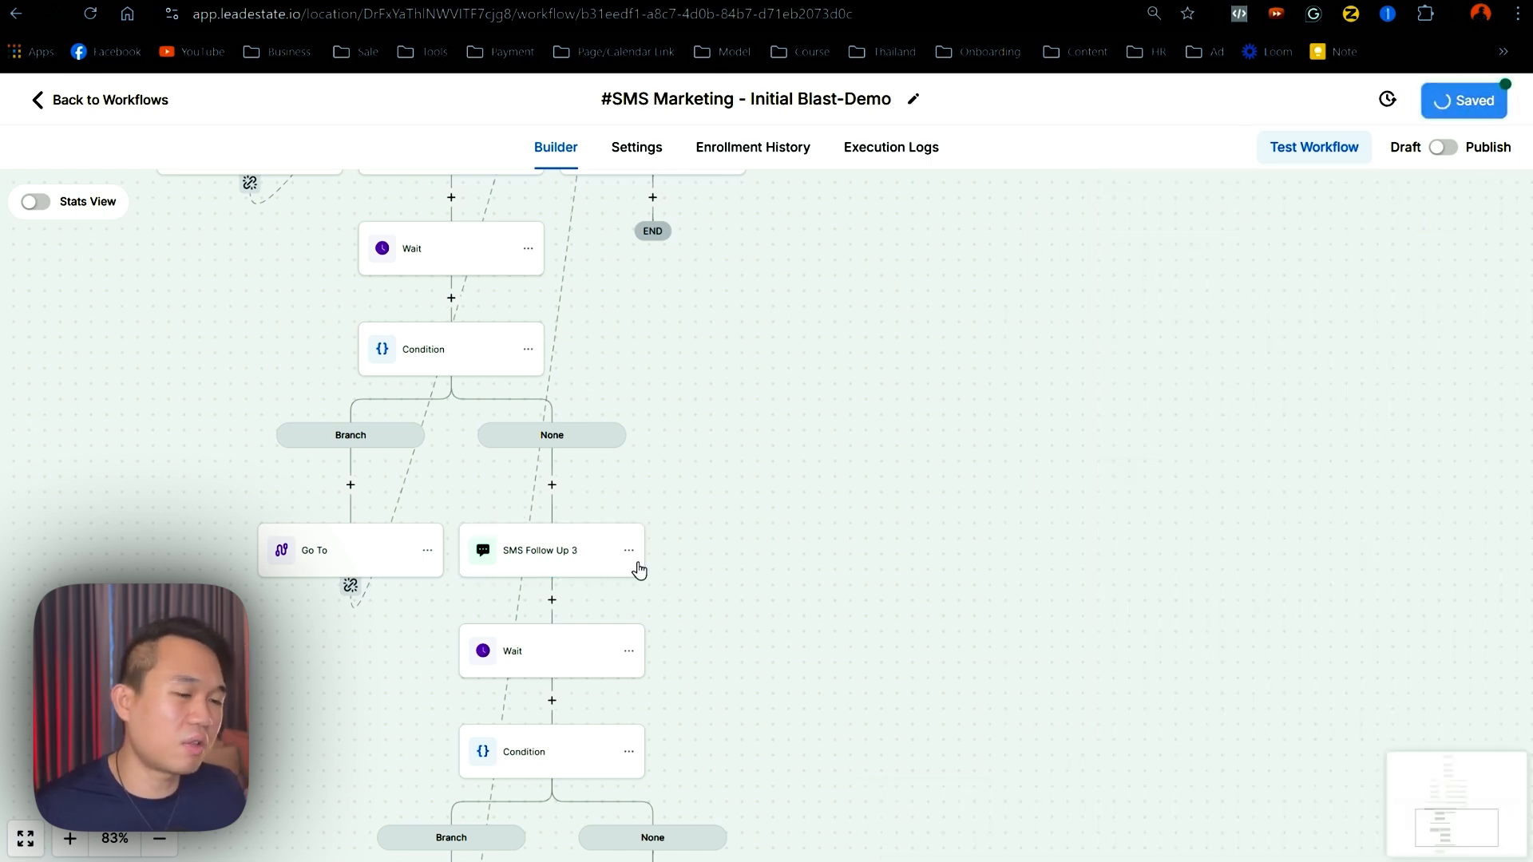
{"action": "left_click_drag", "start_coordinate": [725, 541], "coordinate": [780, 667]}
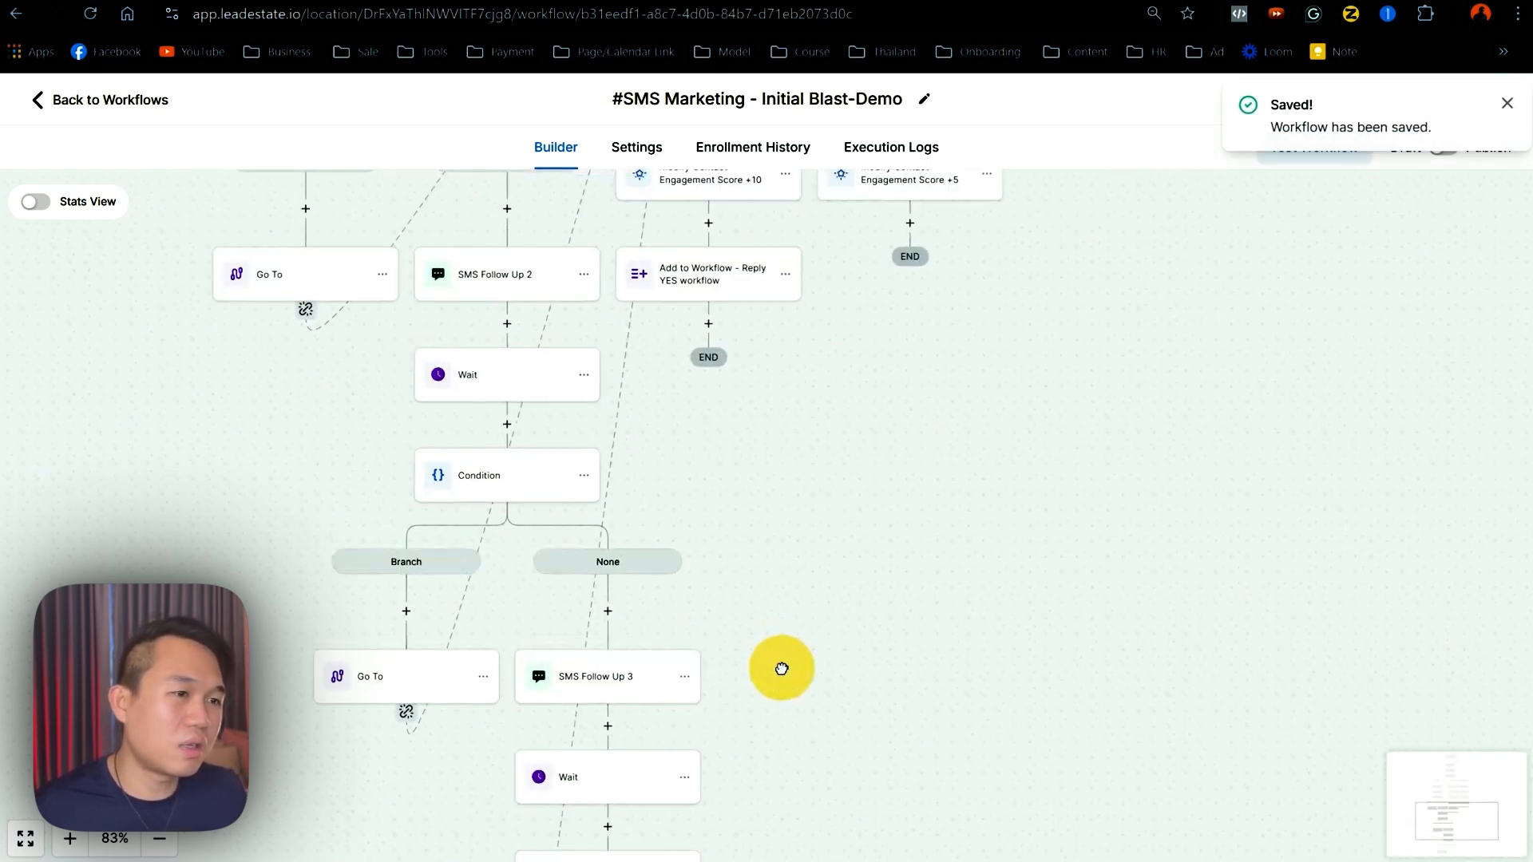
{"action": "left_click_drag", "start_coordinate": [691, 563], "coordinate": [693, 645]}
{"action": "scroll", "coordinate": [684, 622], "scroll_direction": "up", "scroll_amount": 2}
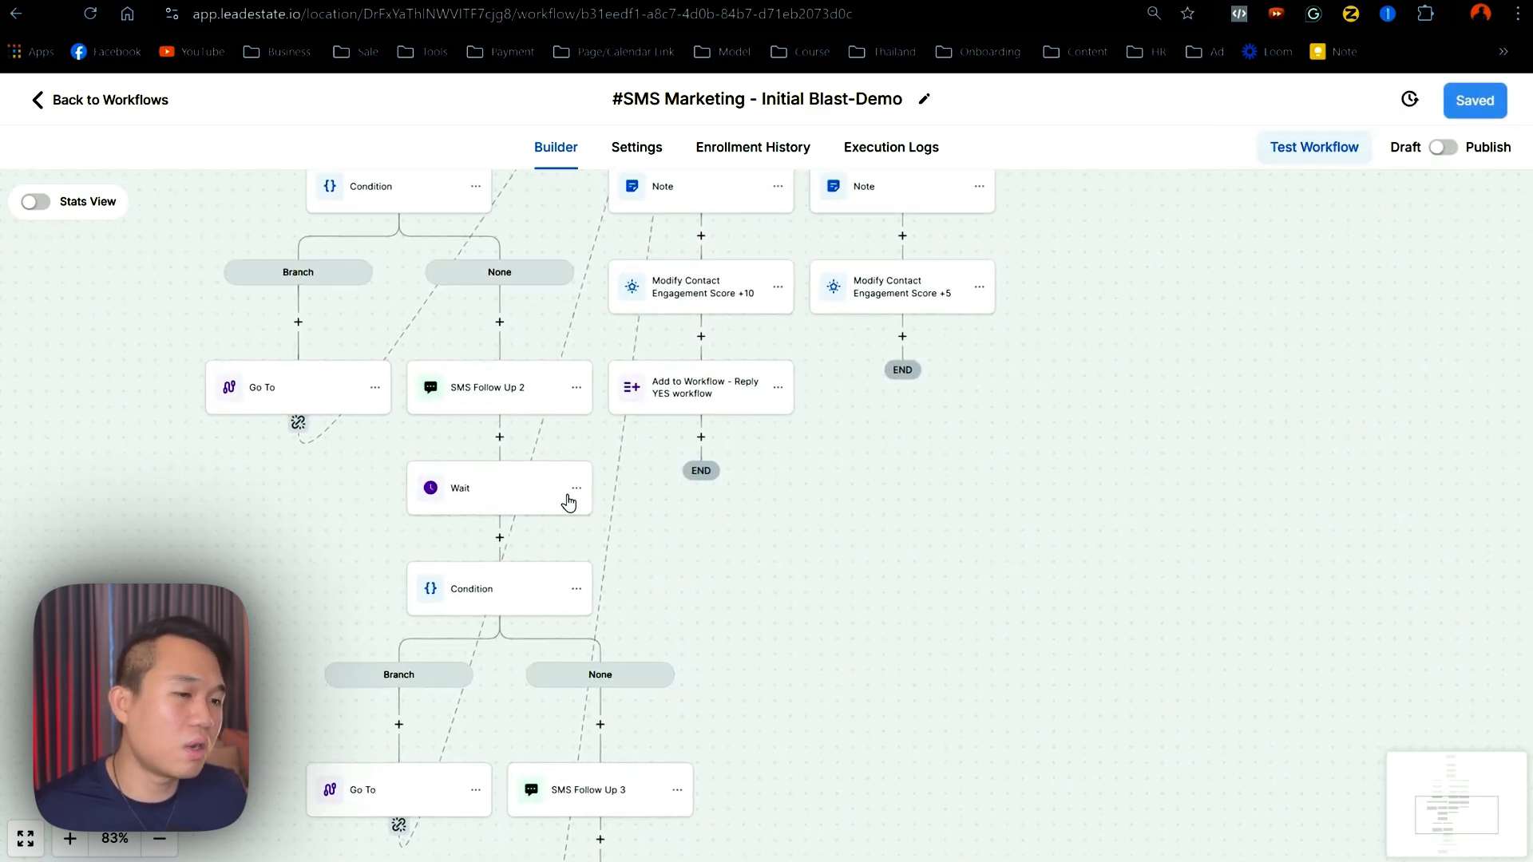
{"action": "scroll", "coordinate": [568, 501], "scroll_direction": "down", "scroll_amount": 3}
- Inspect the Wait steps and SMS Follow Up 3 to confirm each waits 1 day for a reply
{"action": "left_click", "coordinate": [537, 372]}
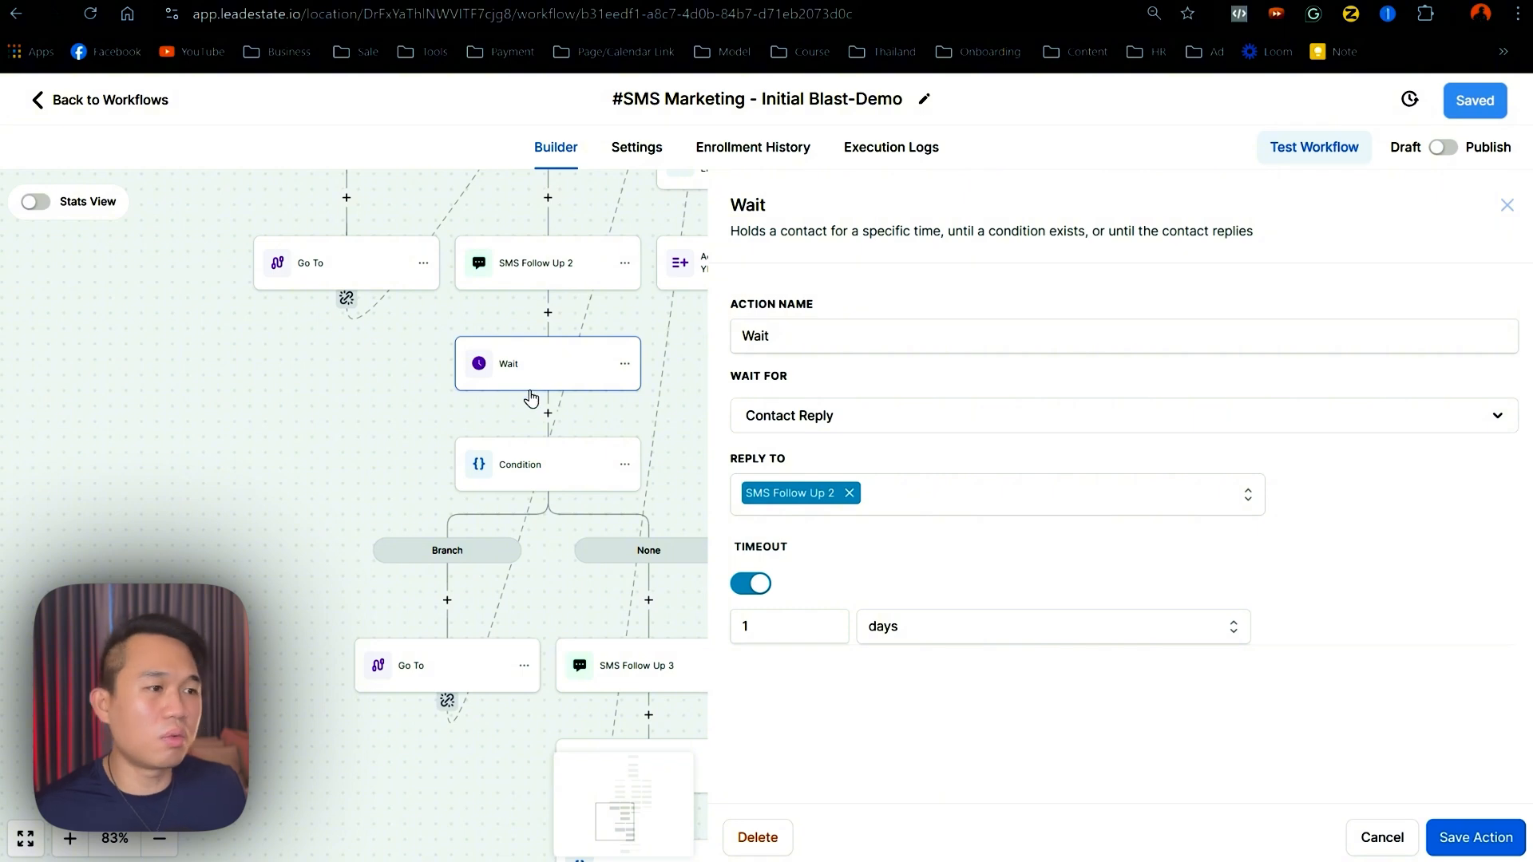
{"action": "left_click_drag", "start_coordinate": [371, 391], "coordinate": [253, 458]}
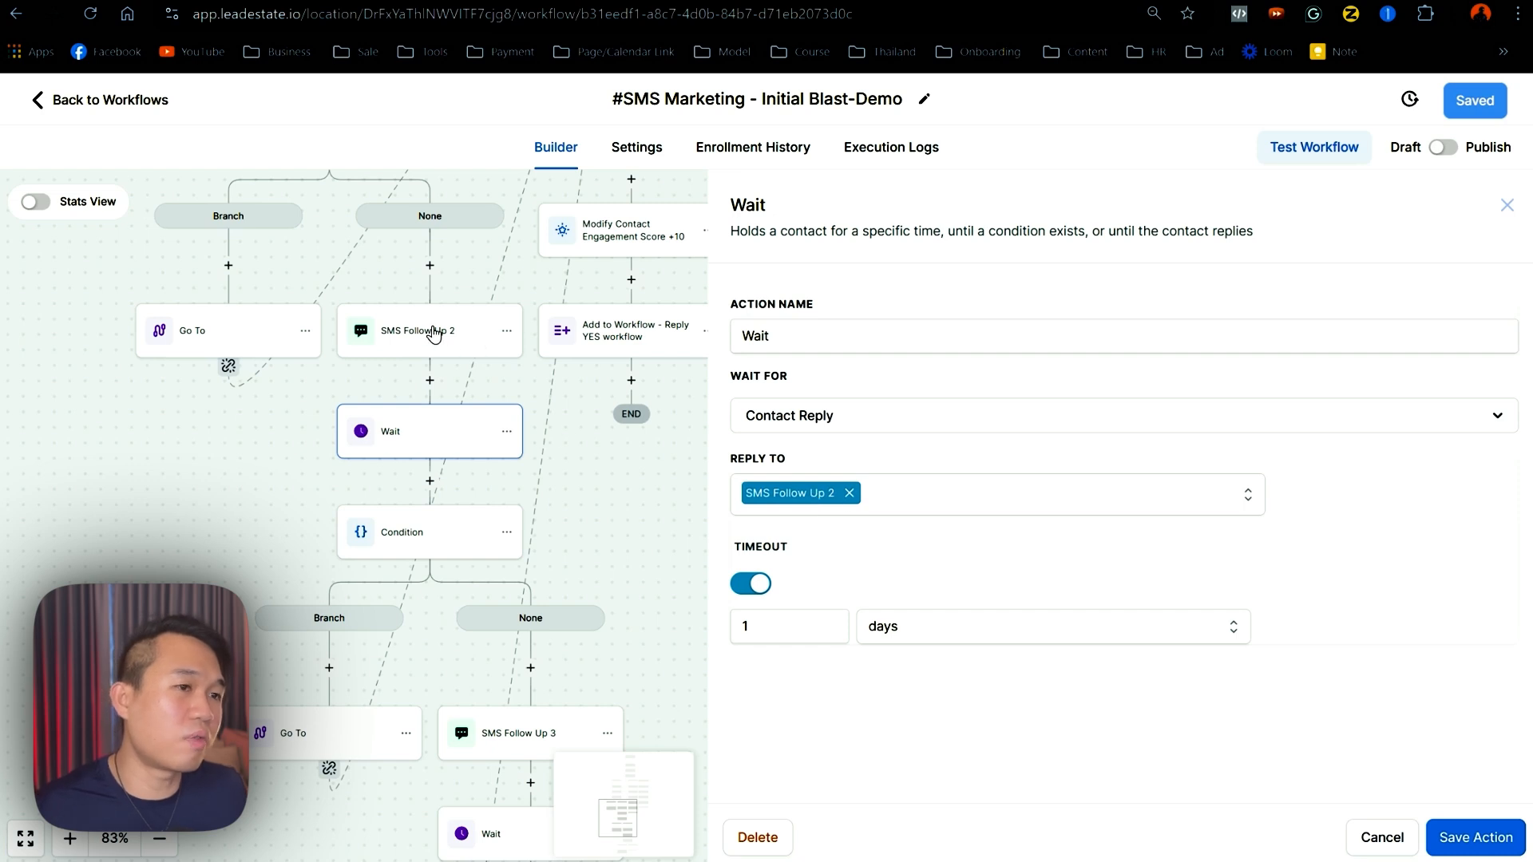
{"action": "left_click", "coordinate": [250, 547]}
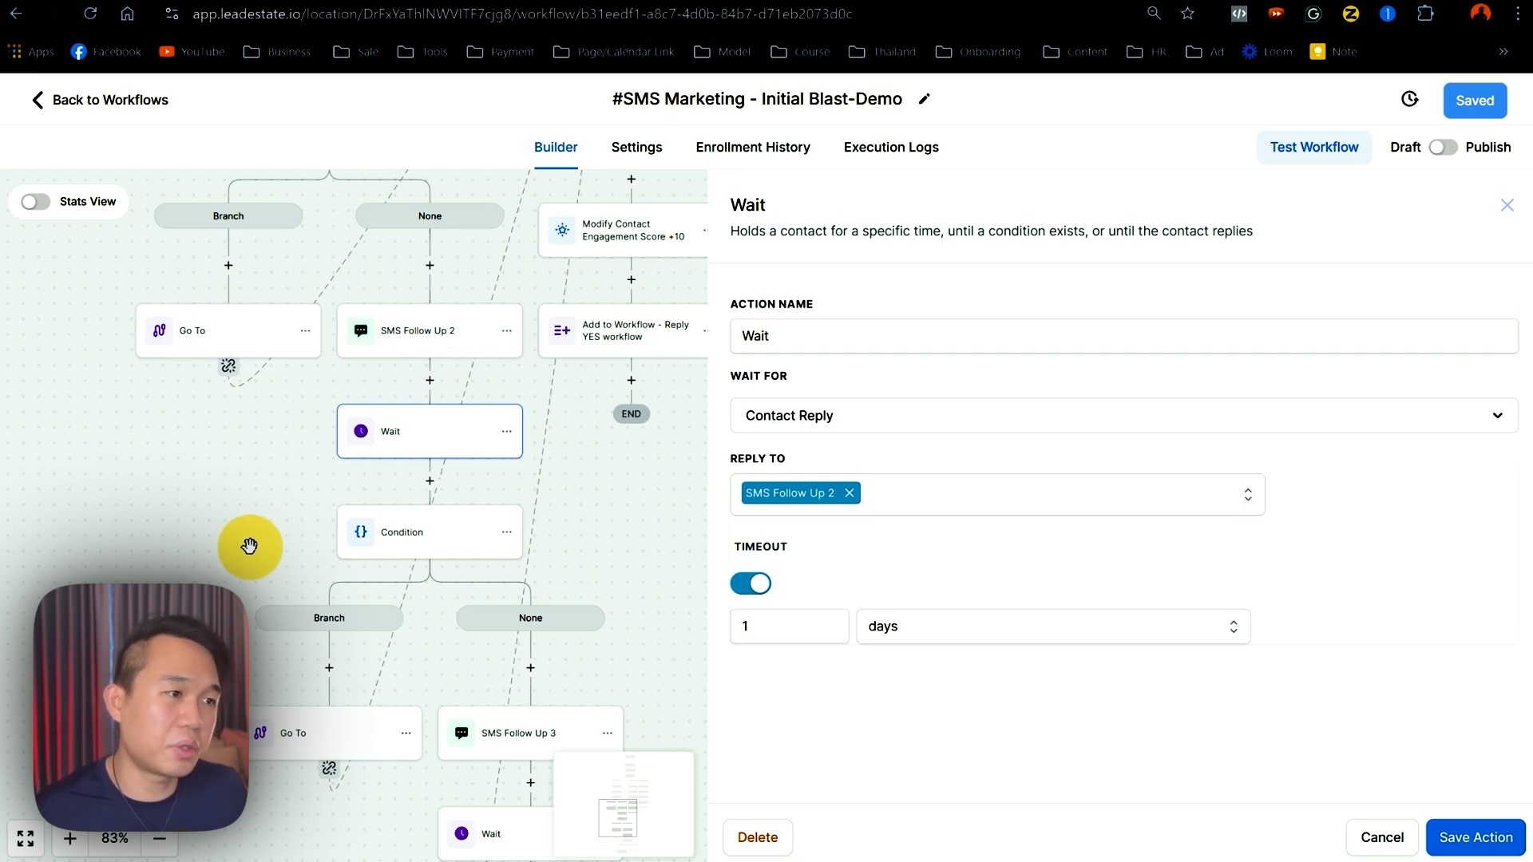
{"action": "scroll", "coordinate": [701, 541], "scroll_direction": "down", "scroll_amount": 3}
{"action": "left_click", "coordinate": [570, 633]}
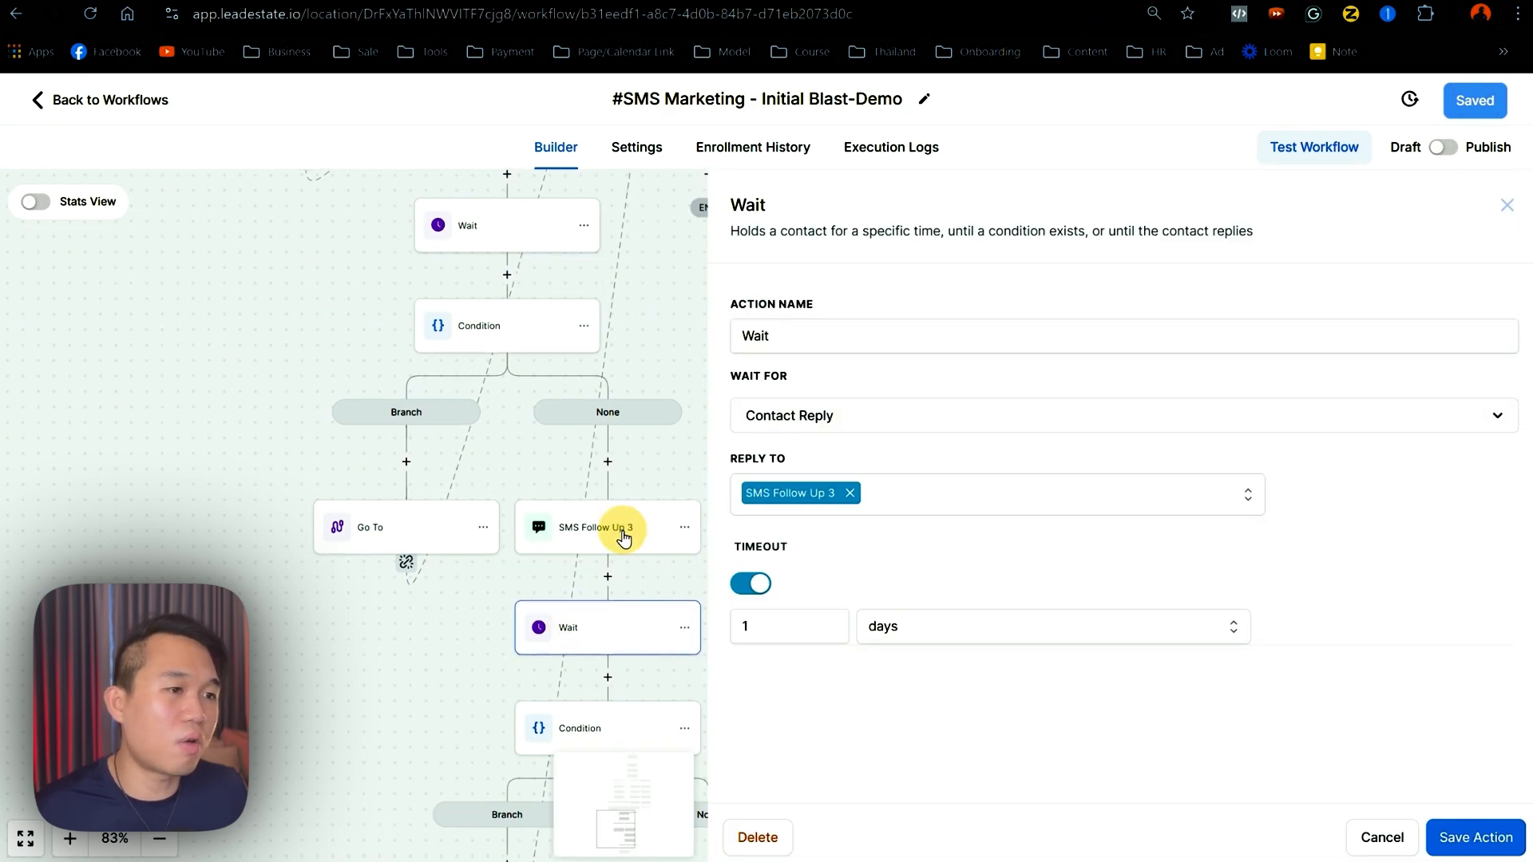
{"action": "left_click", "coordinate": [622, 530]}
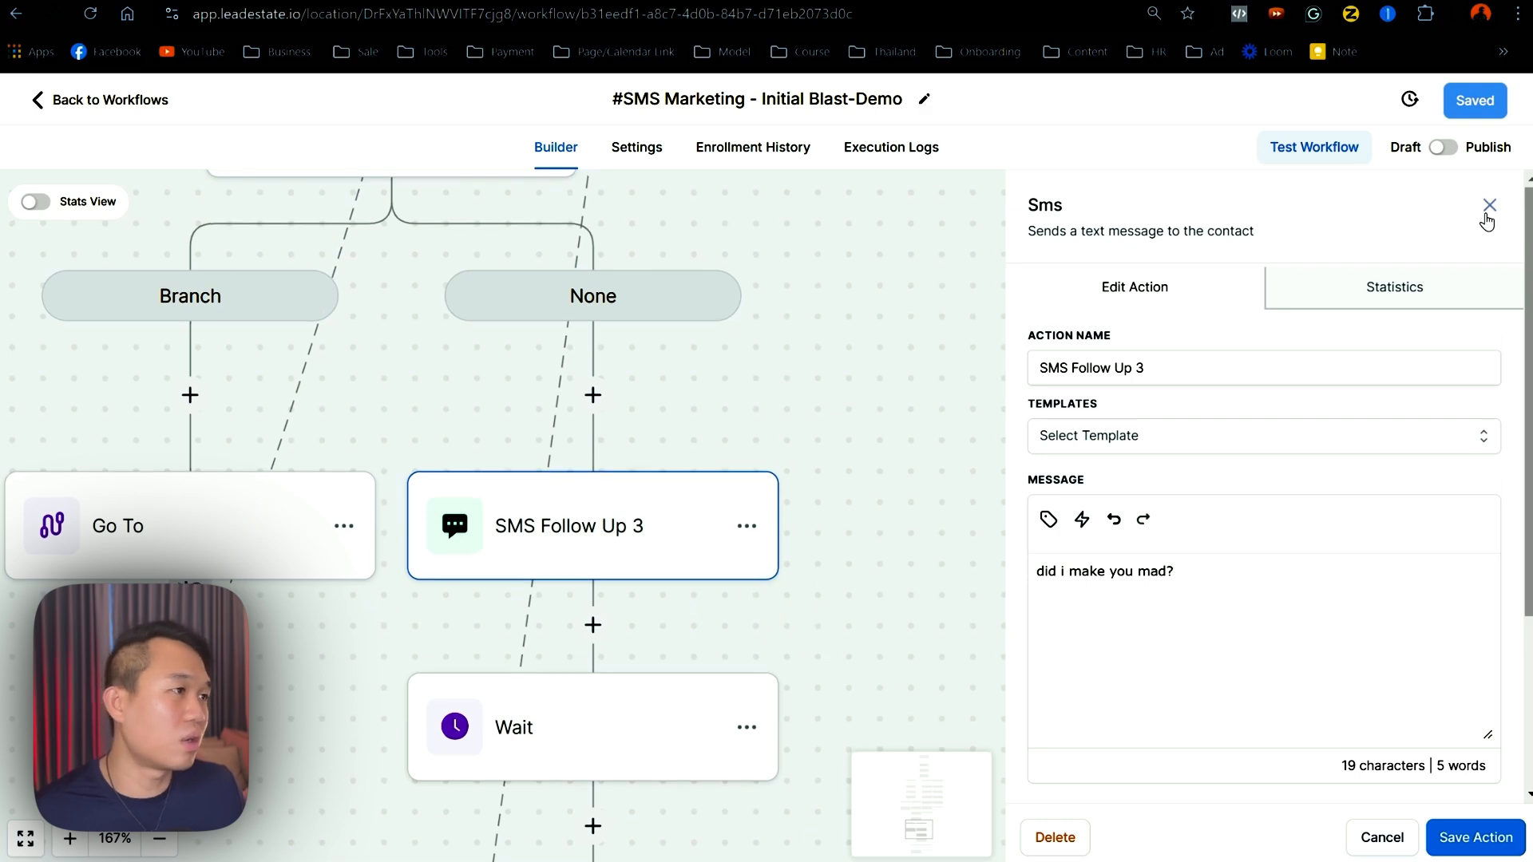
{"action": "left_click", "coordinate": [1489, 205]}
{"action": "scroll", "coordinate": [377, 637], "scroll_direction": "down", "scroll_amount": 3}
{"action": "left_click_drag", "start_coordinate": [377, 637], "coordinate": [201, 261]}
{"action": "left_click", "coordinate": [159, 838]}
- Zoom out and pan across the whole workflow to review the follow-up chain down to END
{"action": "left_click", "coordinate": [160, 838]}
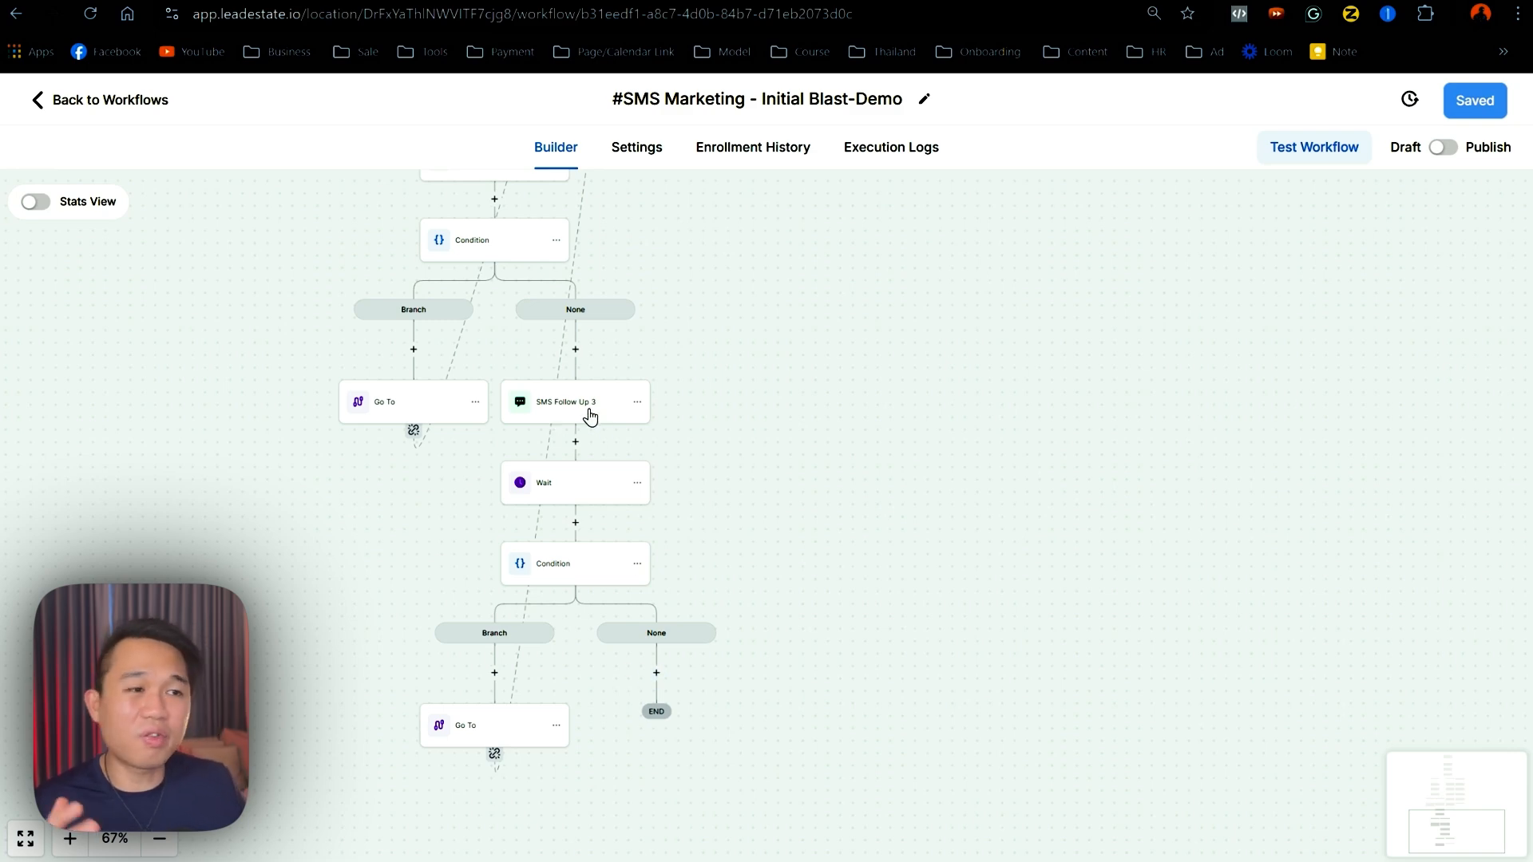
{"action": "left_click_drag", "start_coordinate": [791, 400], "coordinate": [830, 600]}
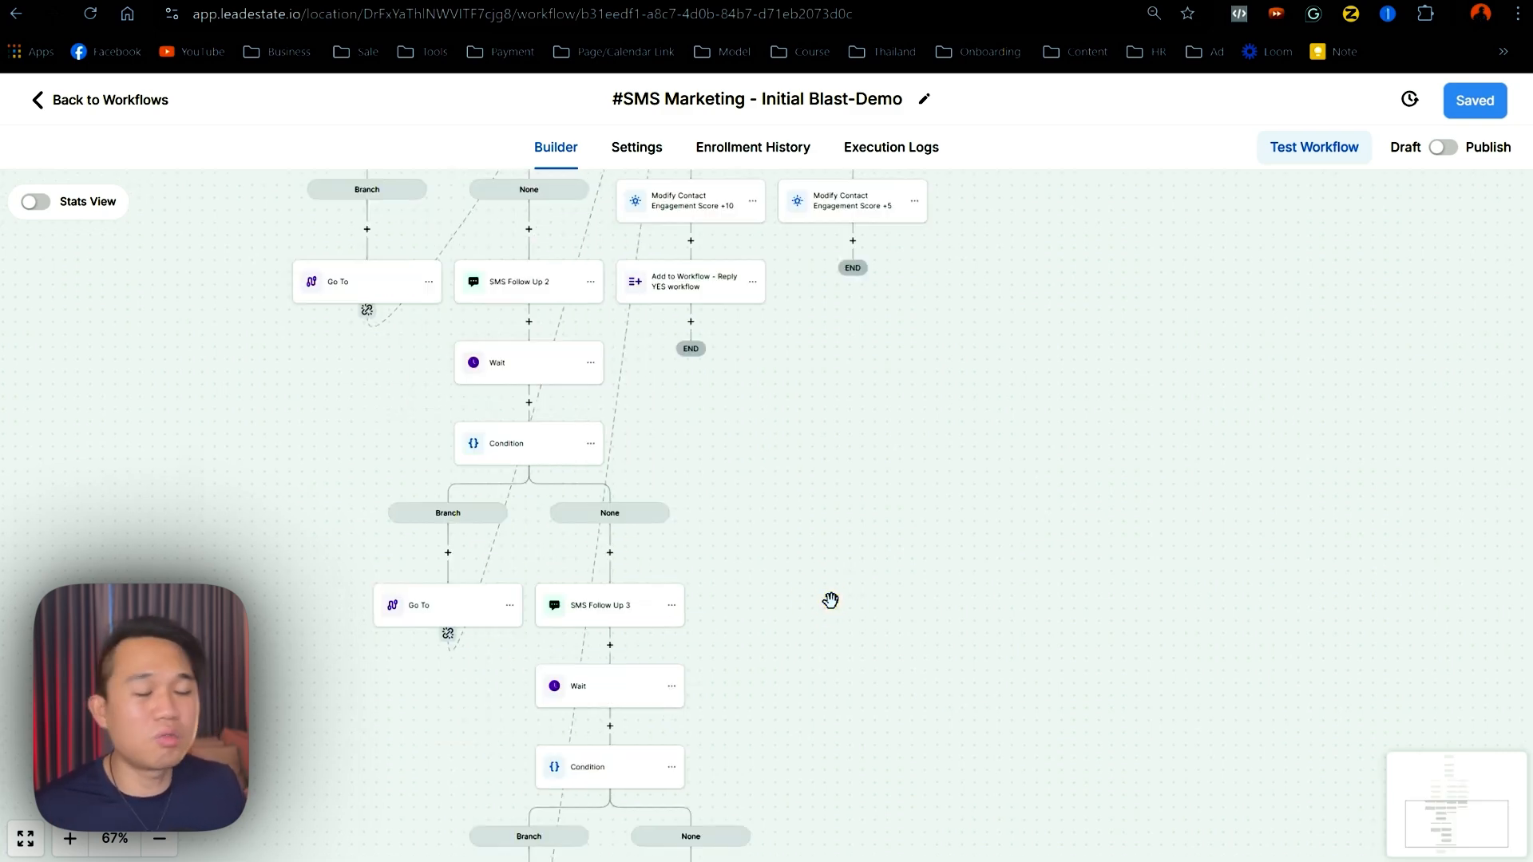
{"action": "left_click_drag", "start_coordinate": [831, 534], "coordinate": [714, 685]}
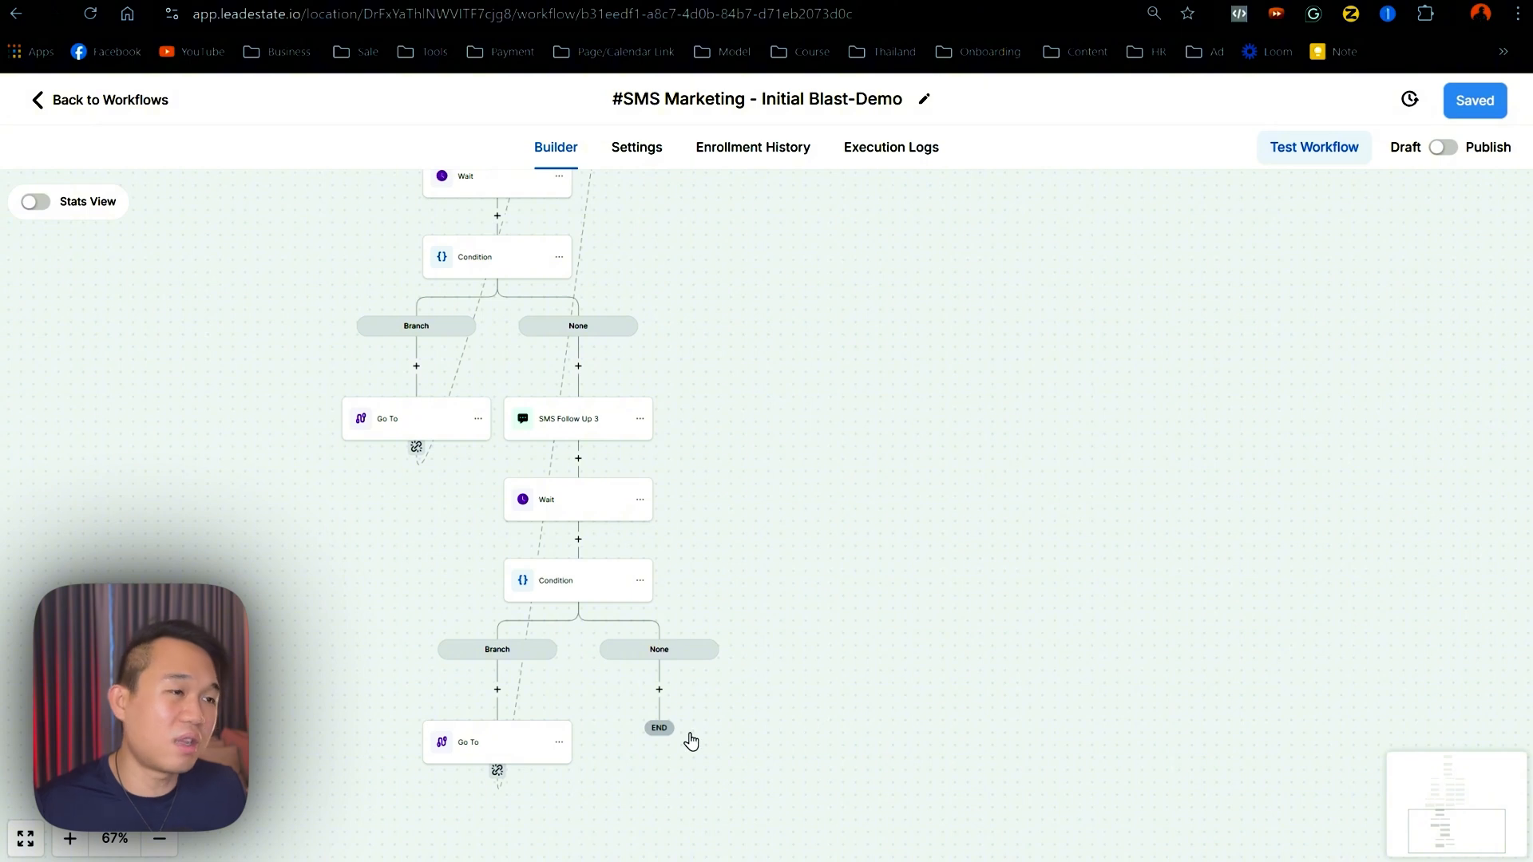
{"action": "left_click_drag", "start_coordinate": [775, 412], "coordinate": [818, 630]}
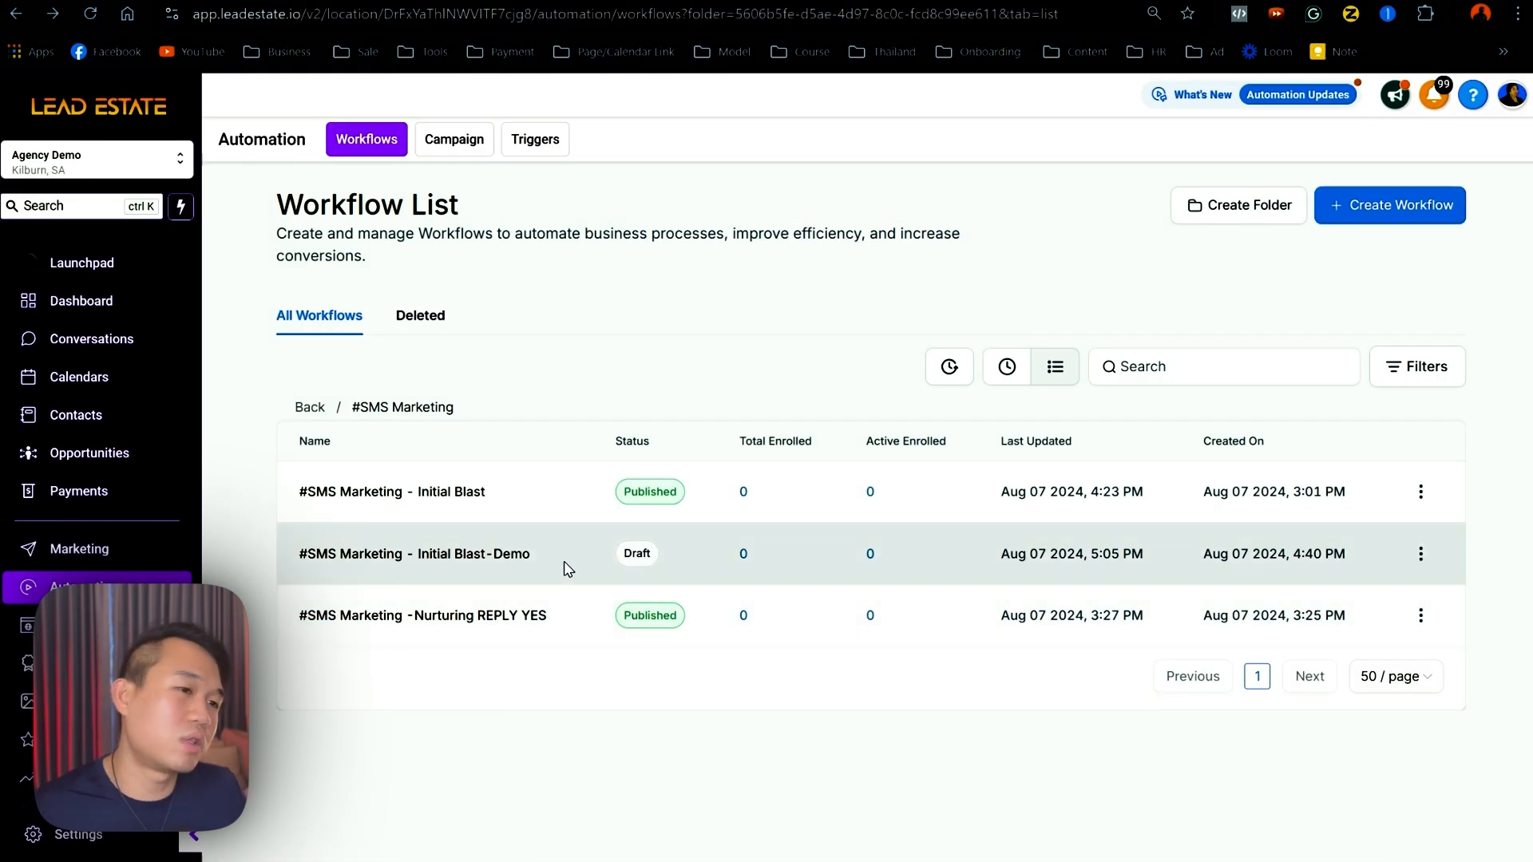
- Create a blank workflow from scratch titled '#SMS Maketing - Nurturing Reply YES- Demo'
{"action": "left_click_drag", "start_coordinate": [557, 561], "coordinate": [630, 548]}
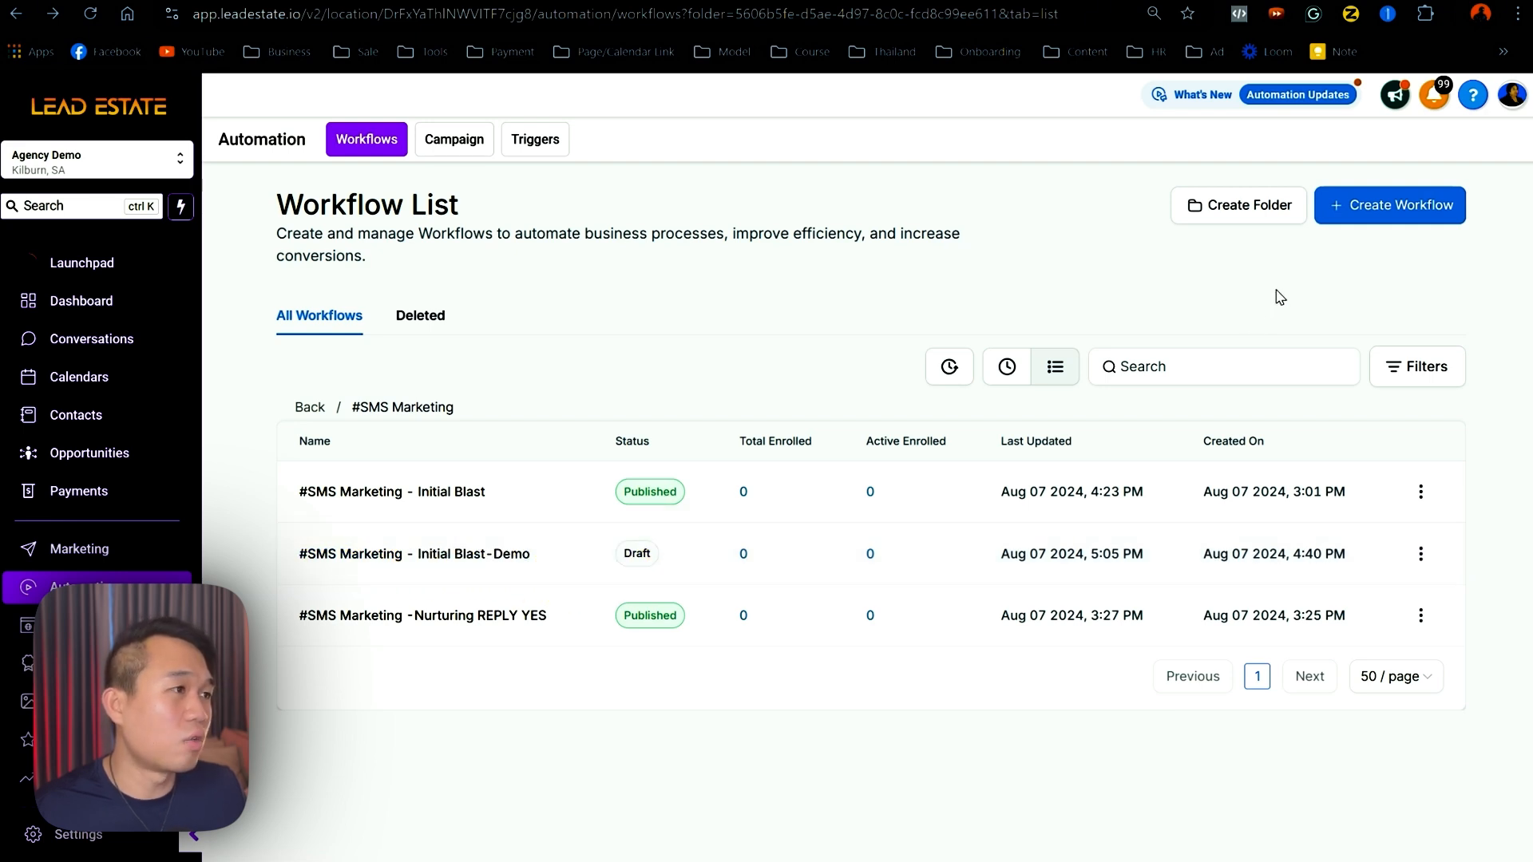
{"action": "left_click", "coordinate": [1368, 209]}
{"action": "left_click", "coordinate": [1375, 282]}
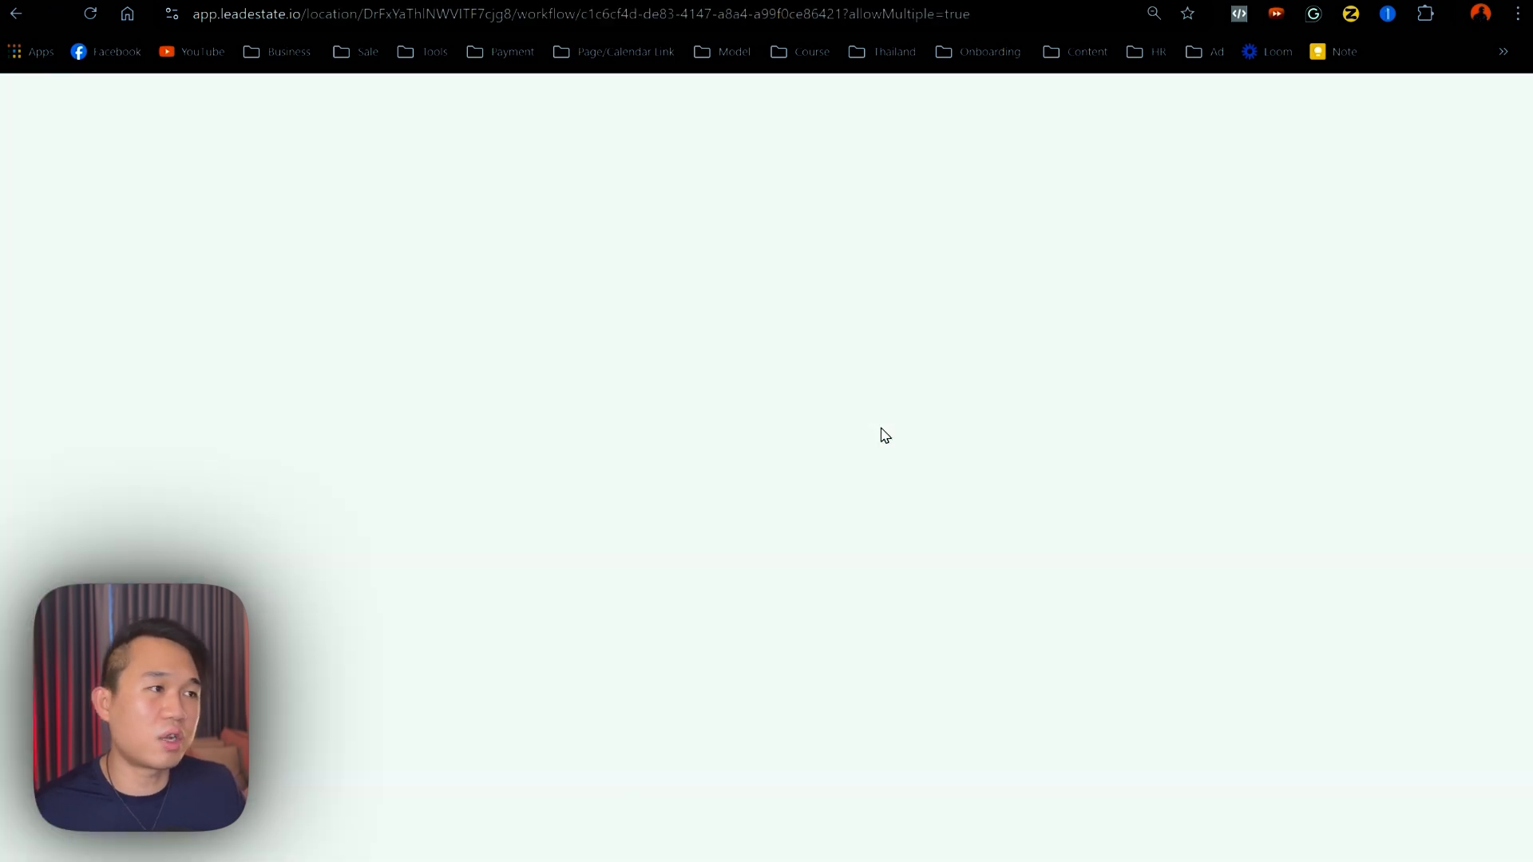
{"action": "left_click", "coordinate": [715, 99]}
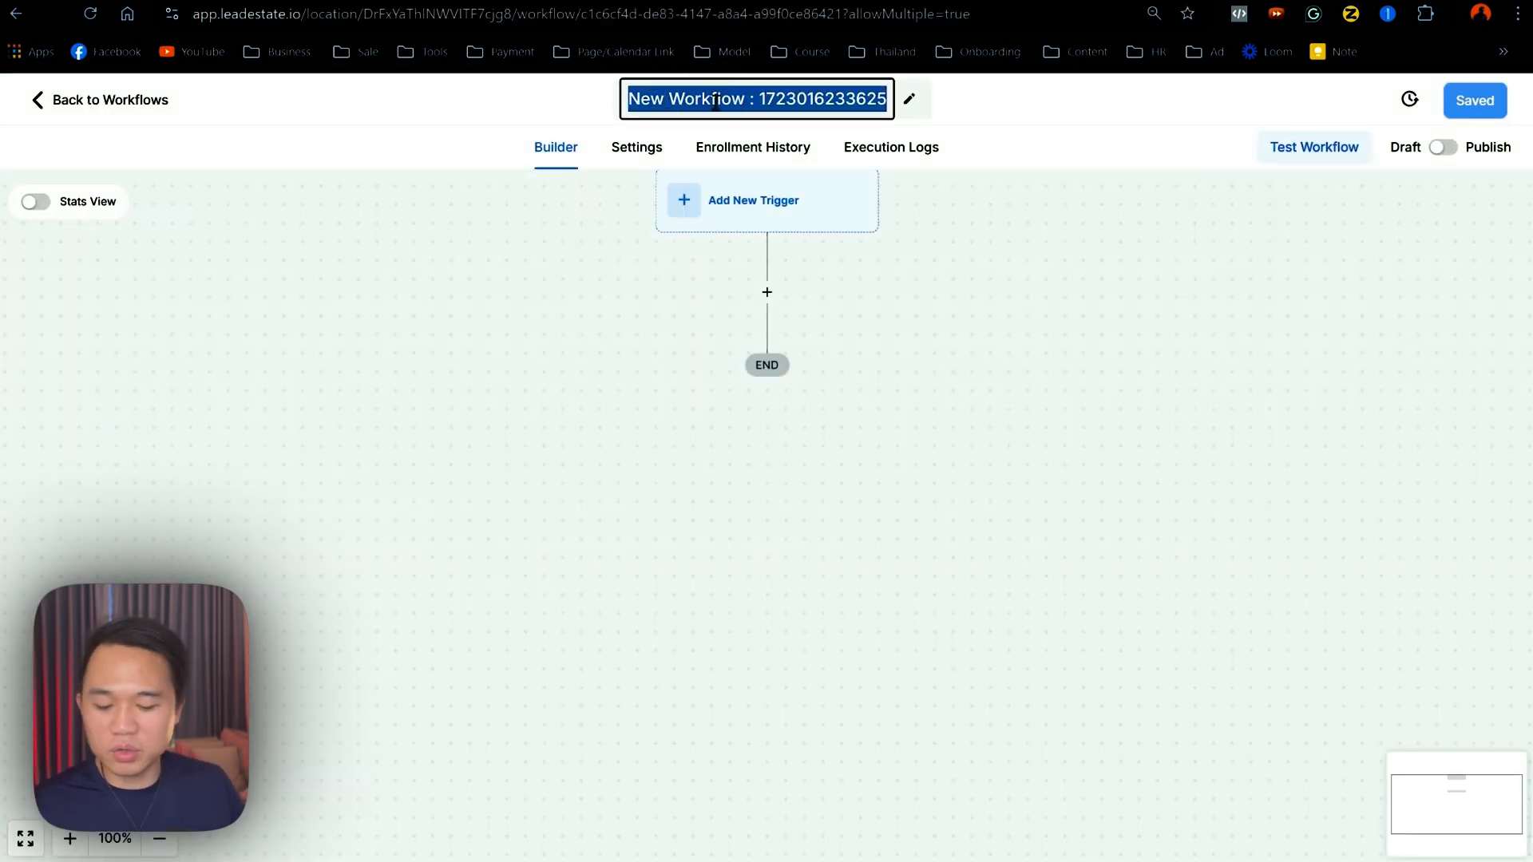
{"action": "type", "text": "#SMSM"}
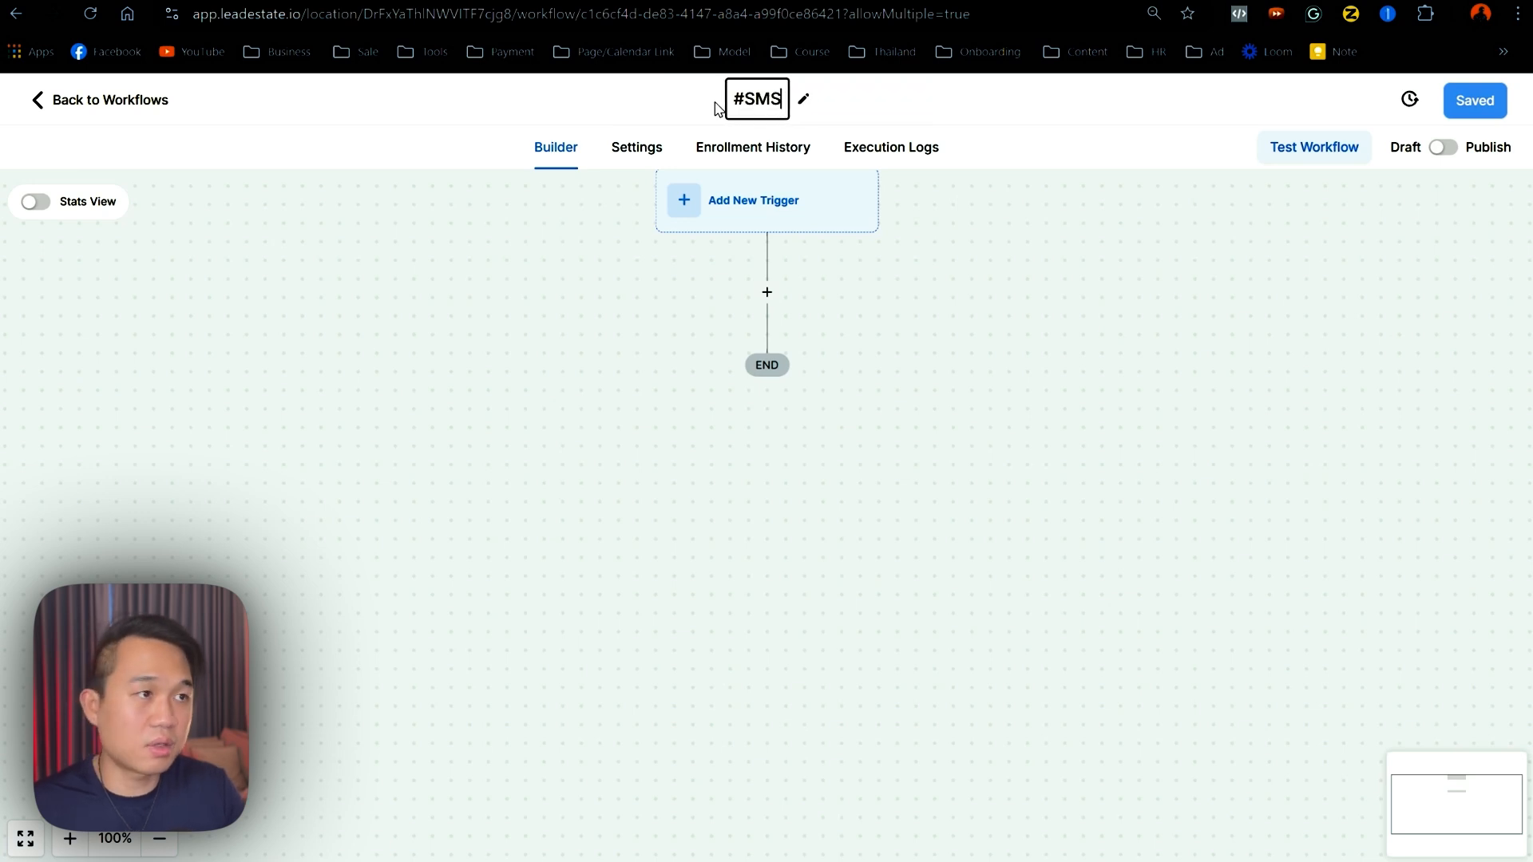
{"action": "key", "text": "BackSpace"}
{"action": "key", "text": "BackSpace"}
{"action": "type", "text": "S Marketing - Nurturing Rep"}
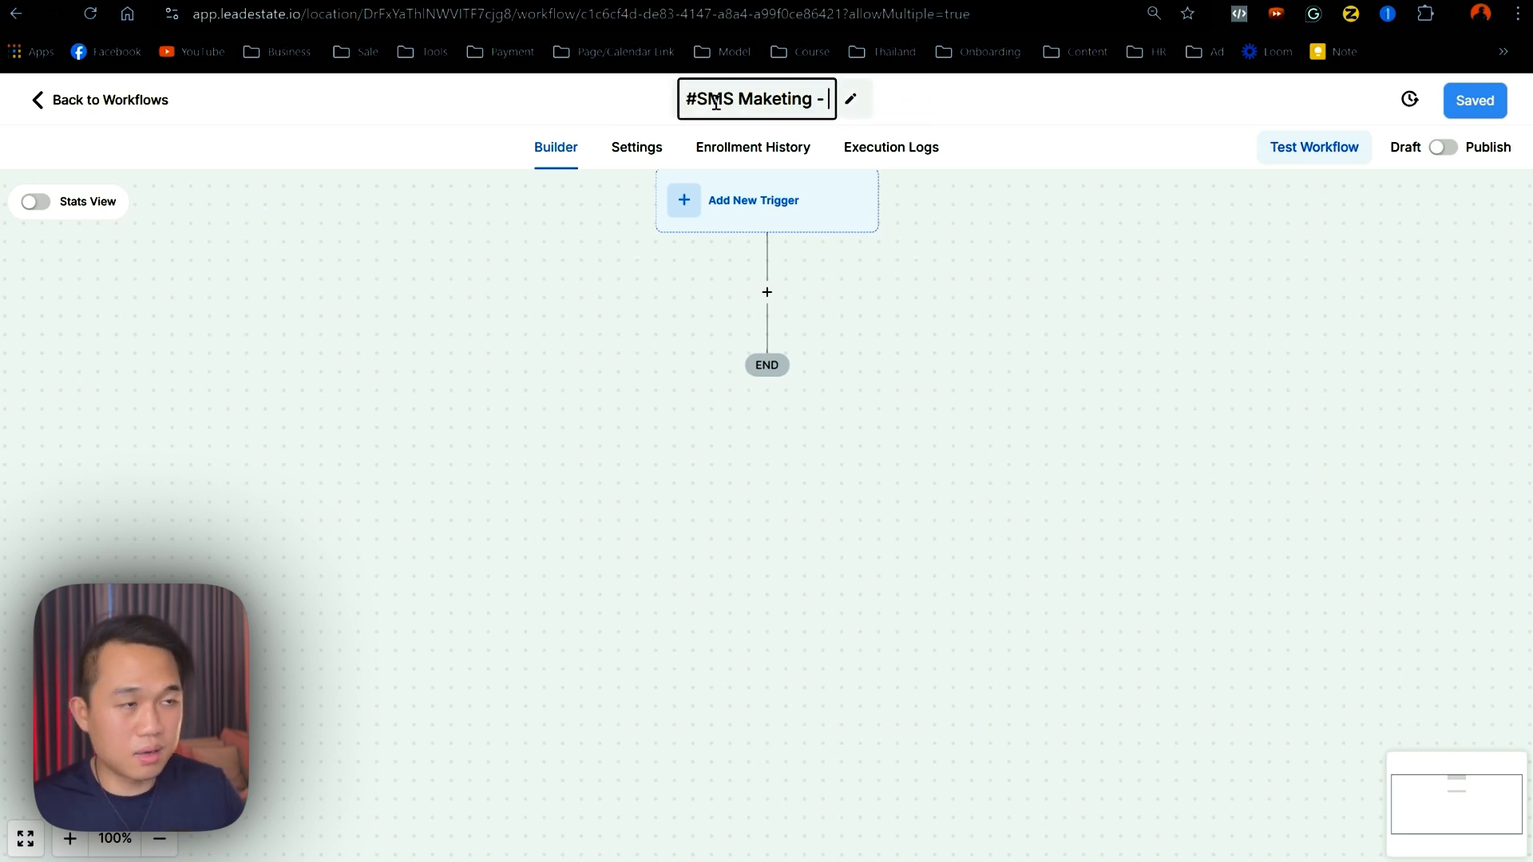
{"action": "type", "text": "ly YES"}
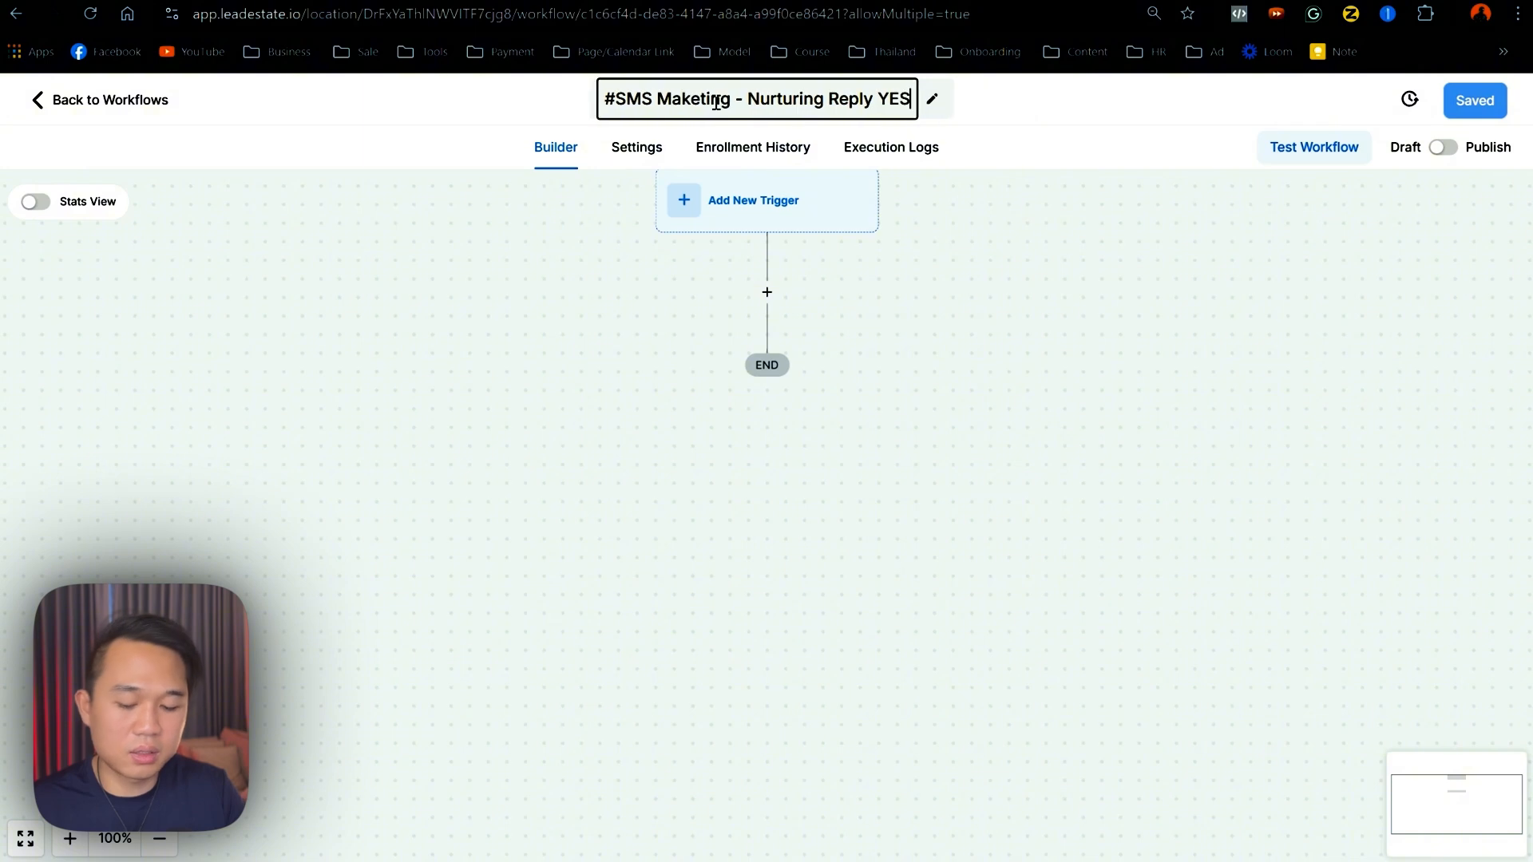
{"action": "type", "text": "- Demo"}
{"action": "left_click", "coordinate": [1043, 476]}
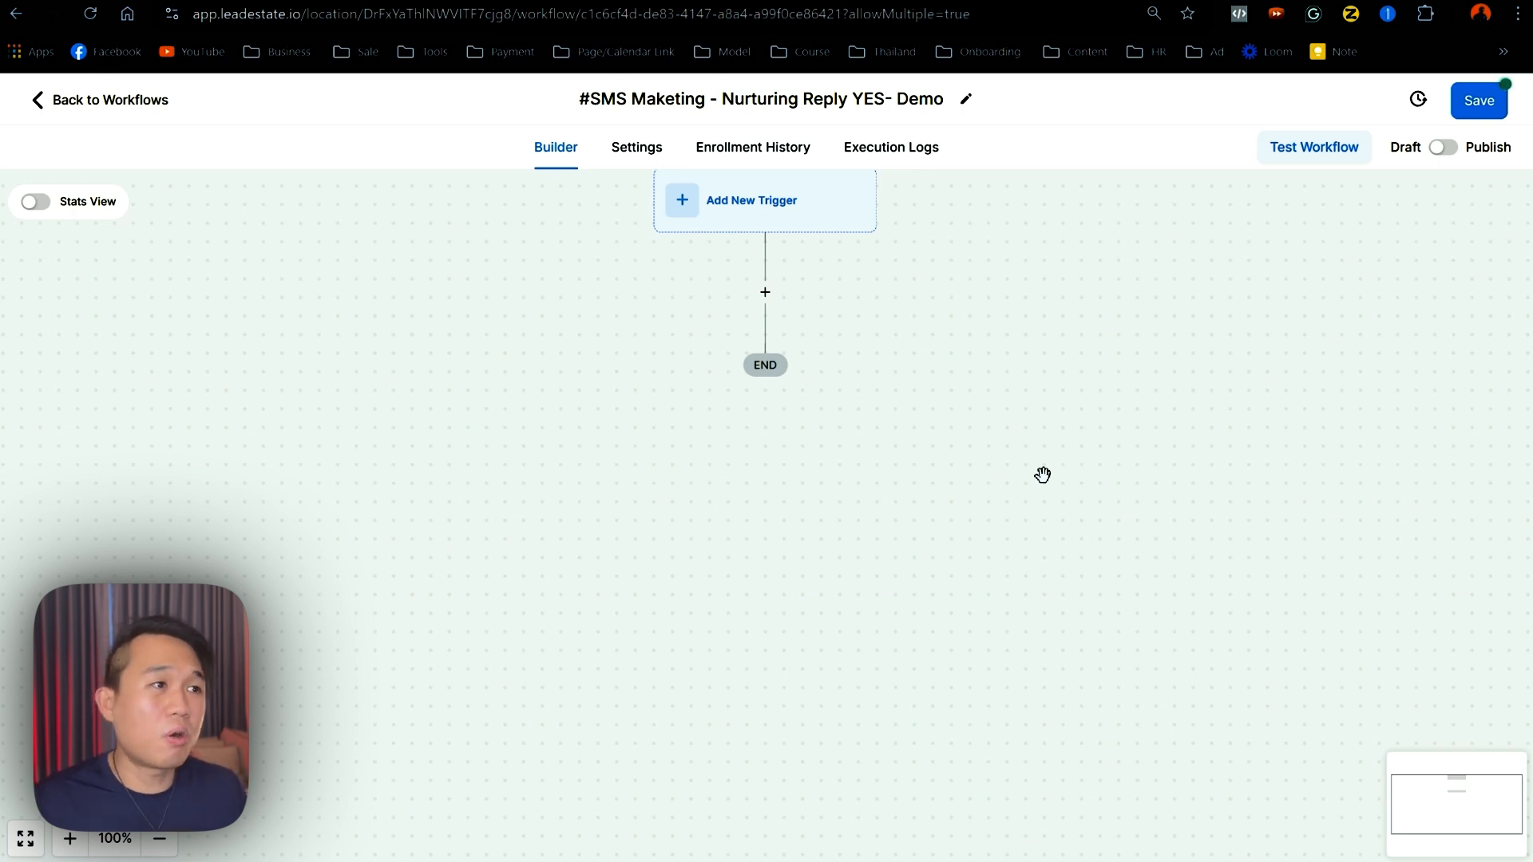
- Add a Send SMS action starting with 'Great, Here is our booking link'
{"action": "left_click", "coordinate": [765, 291]}
{"action": "type", "text": "sms"}
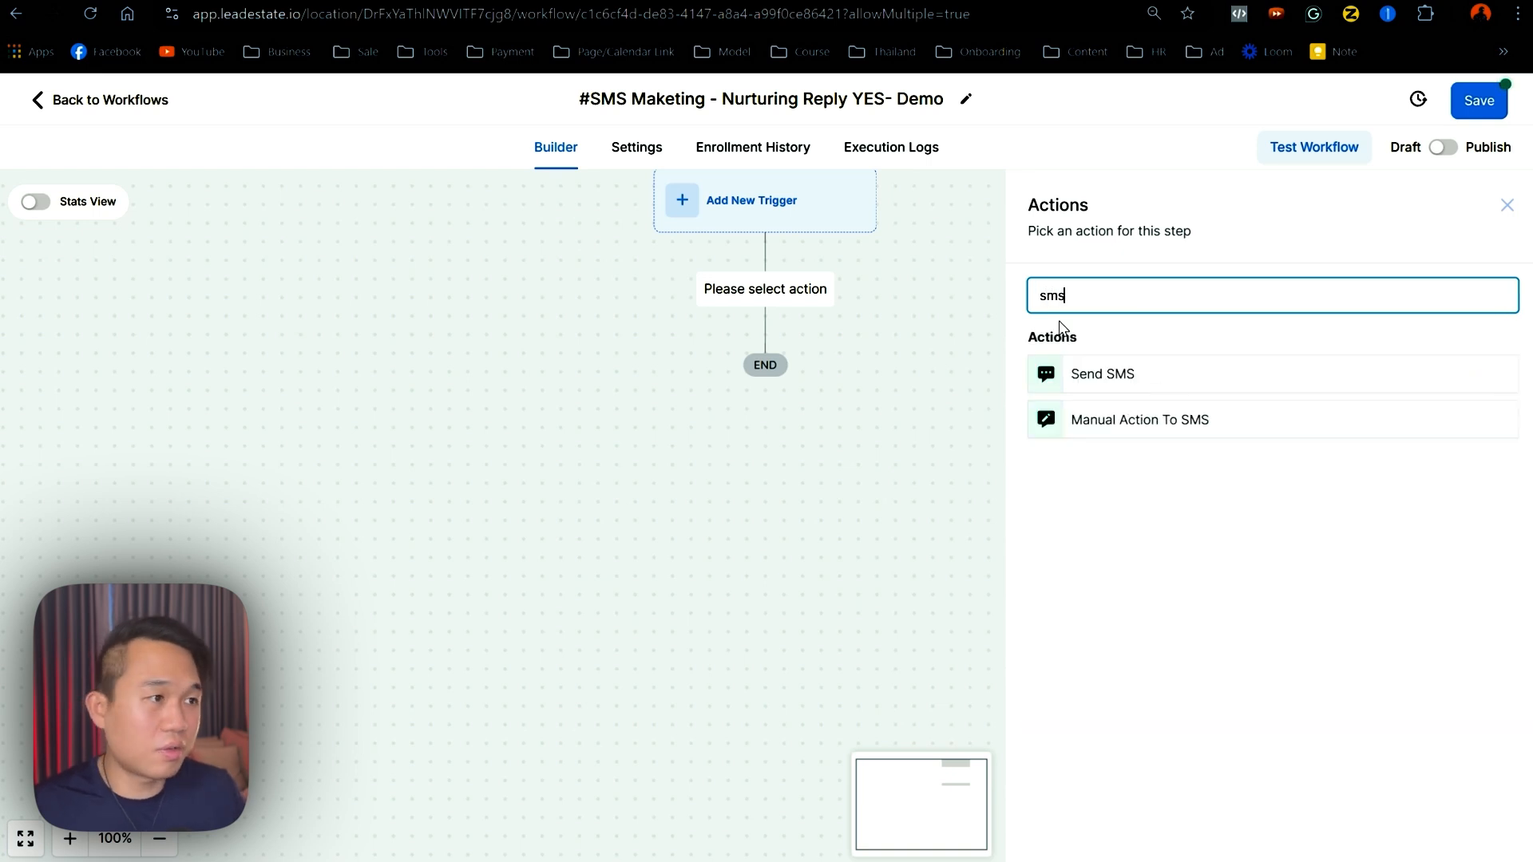
{"action": "left_click", "coordinate": [1092, 378]}
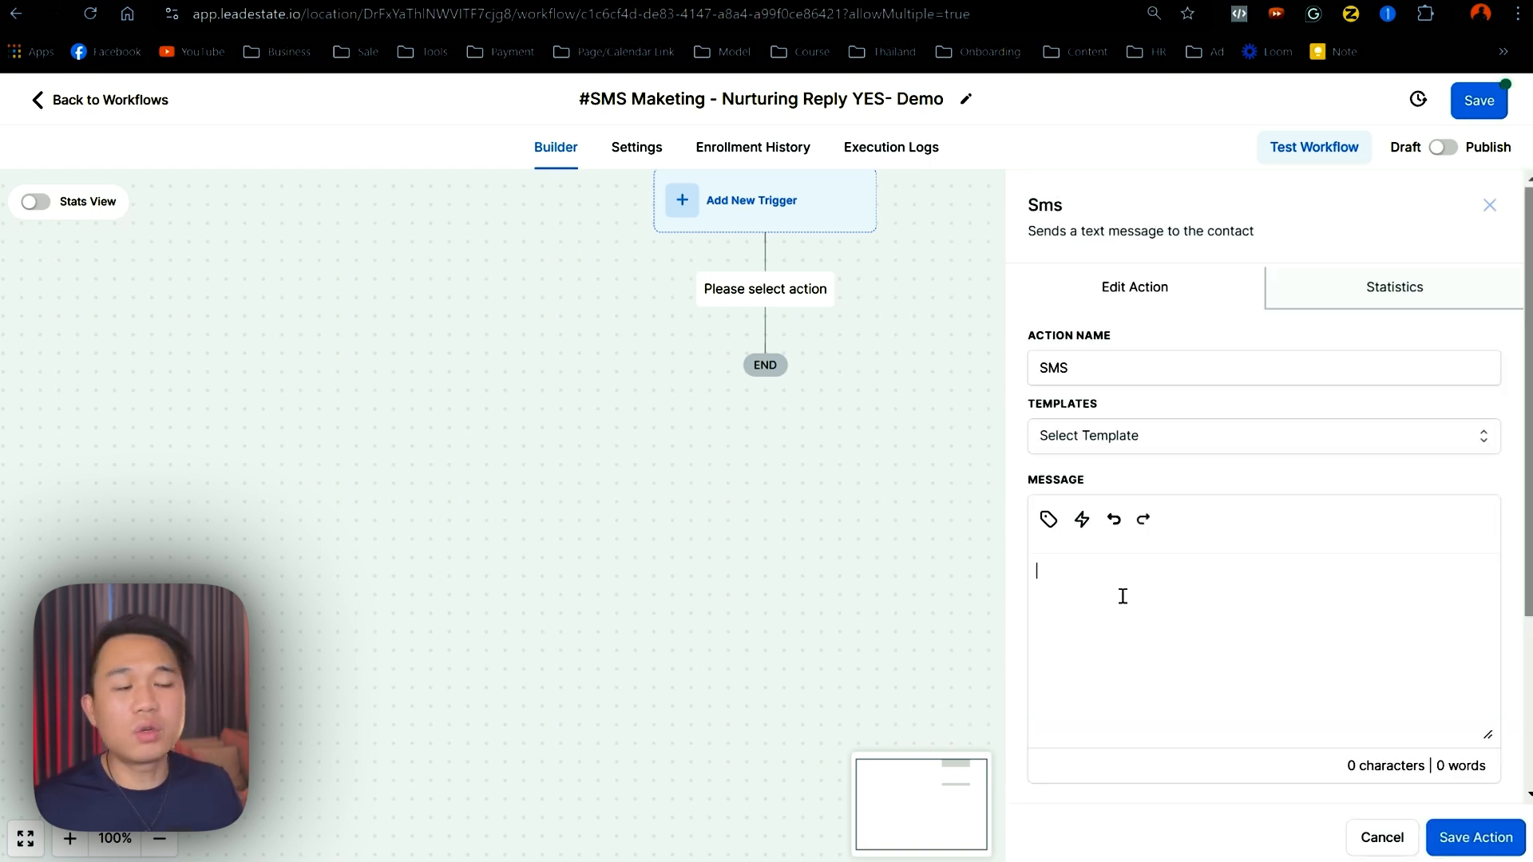
{"action": "left_click", "coordinate": [1122, 596]}
{"action": "type", "text": "Great,"}
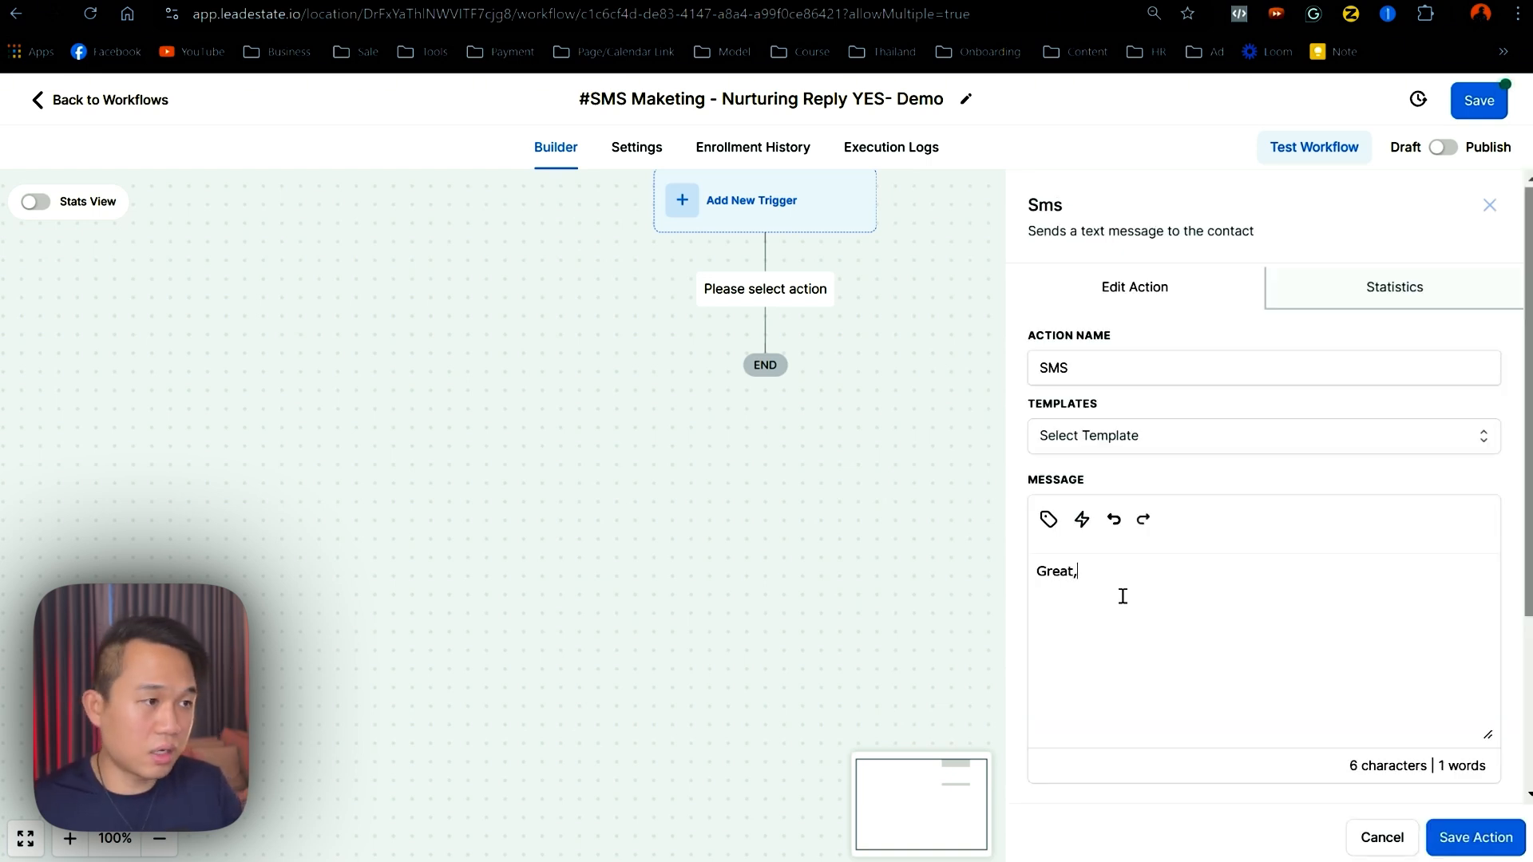
{"action": "type", "text": " Here is "}
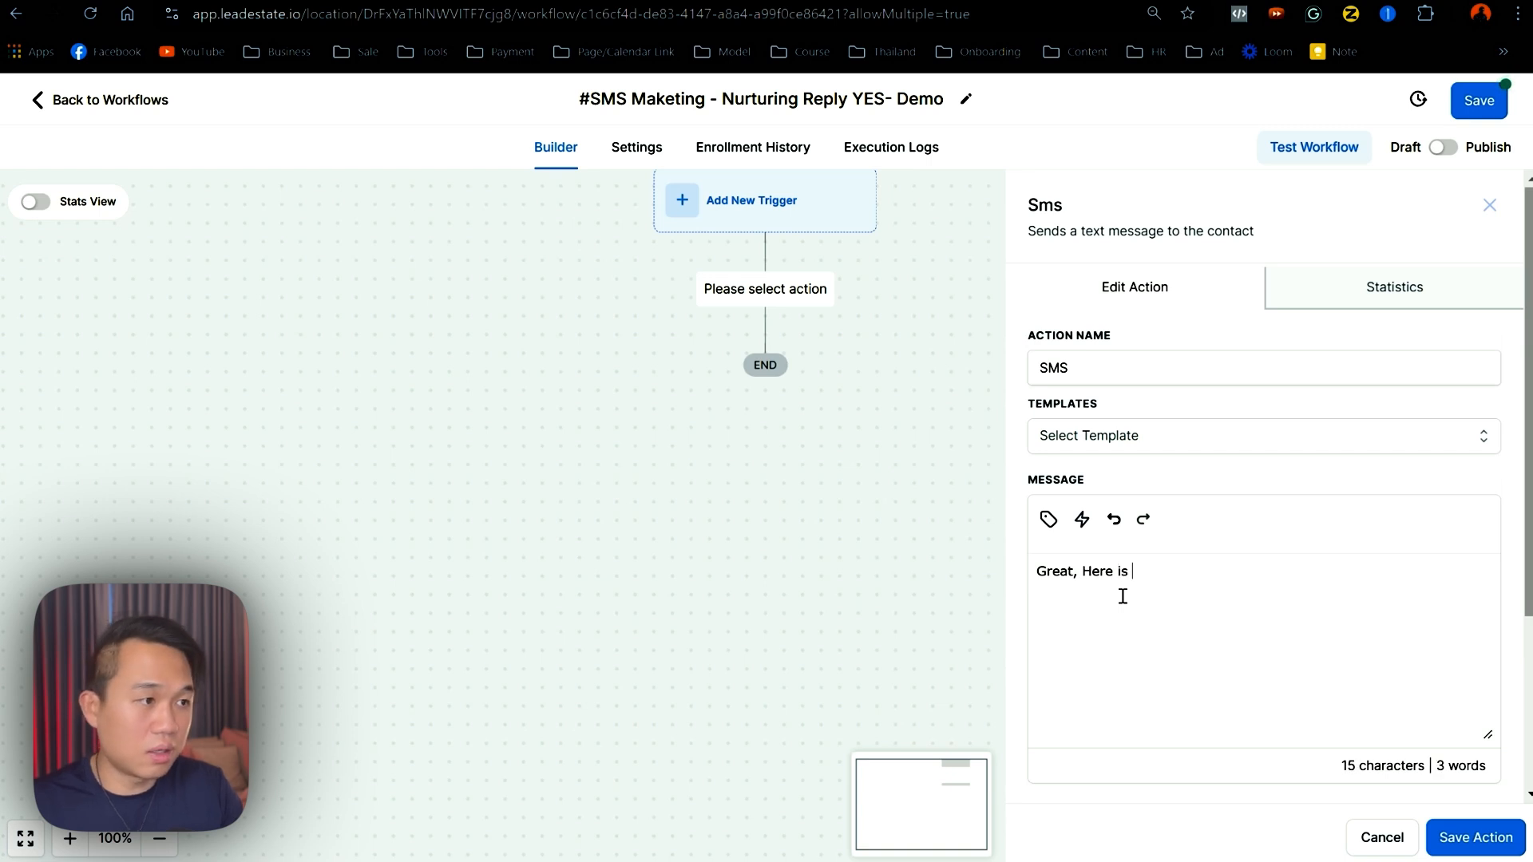
{"action": "type", "text": "our bookin"}
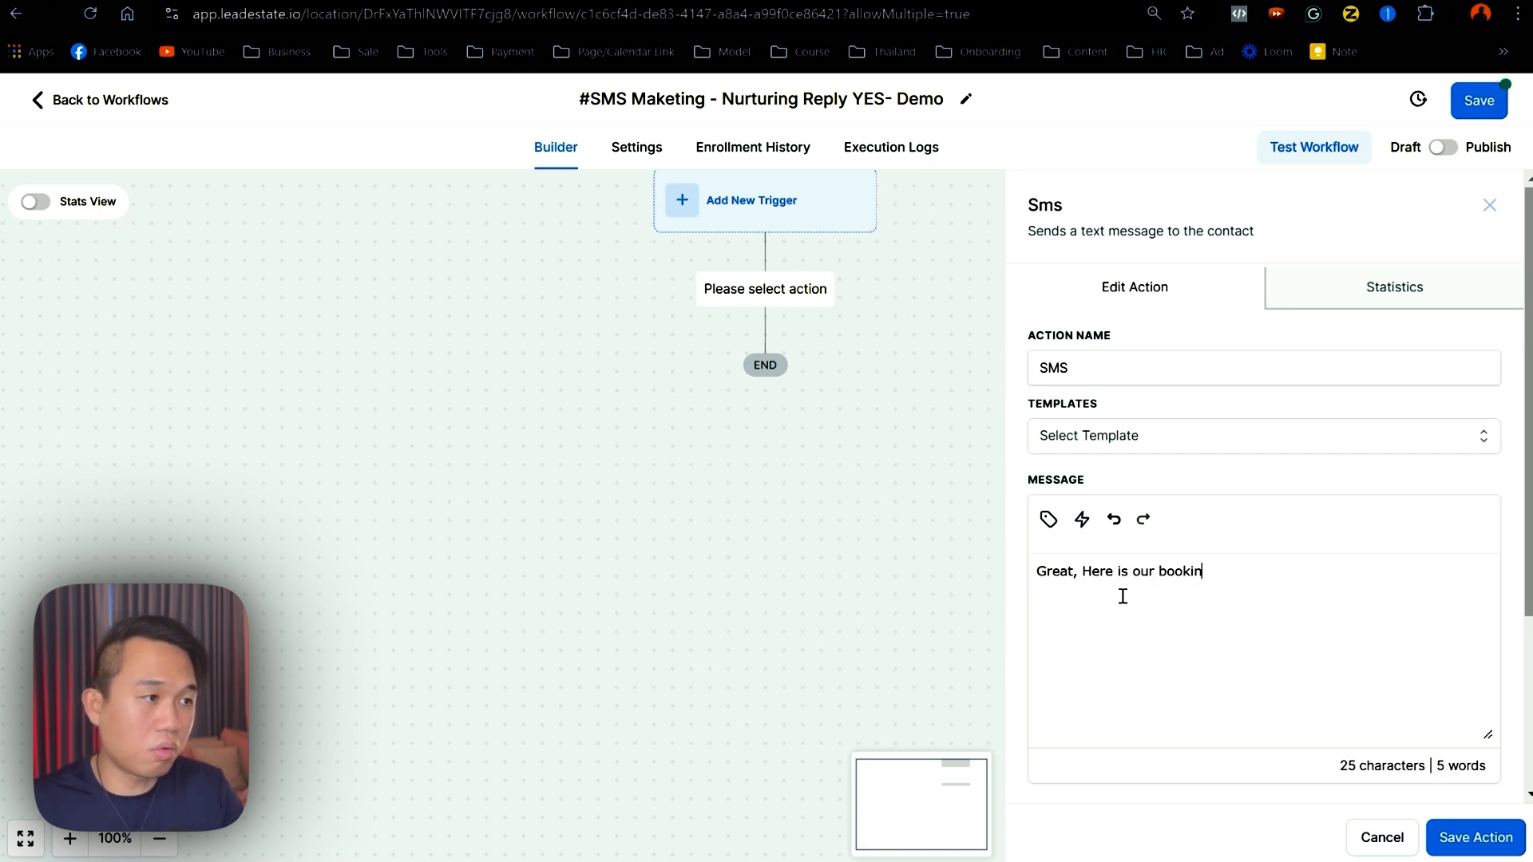
{"action": "type", "text": "g link"}
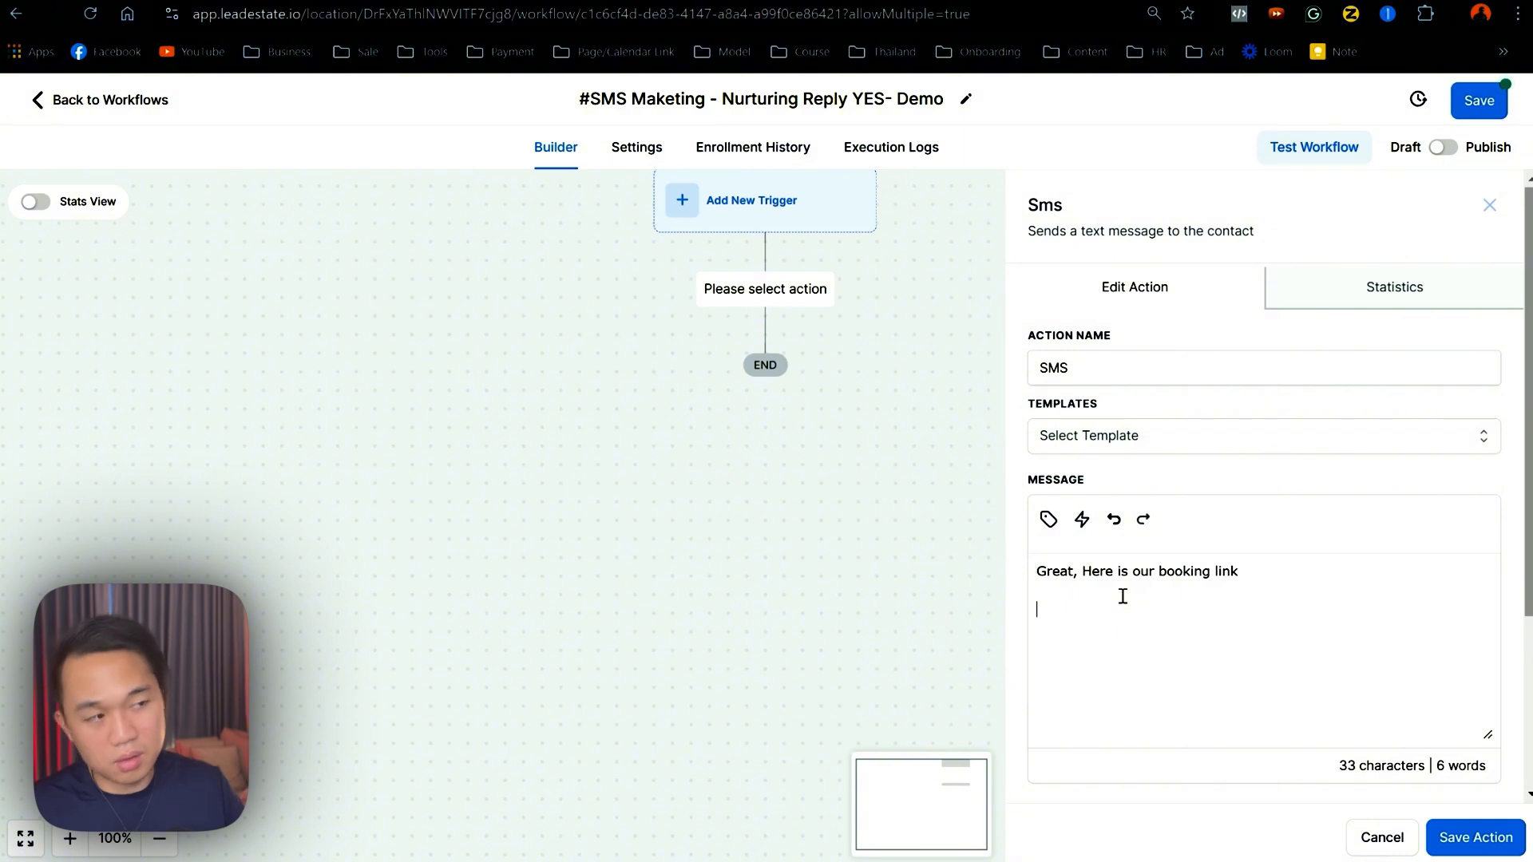
{"action": "left_click", "coordinate": [1046, 519]}
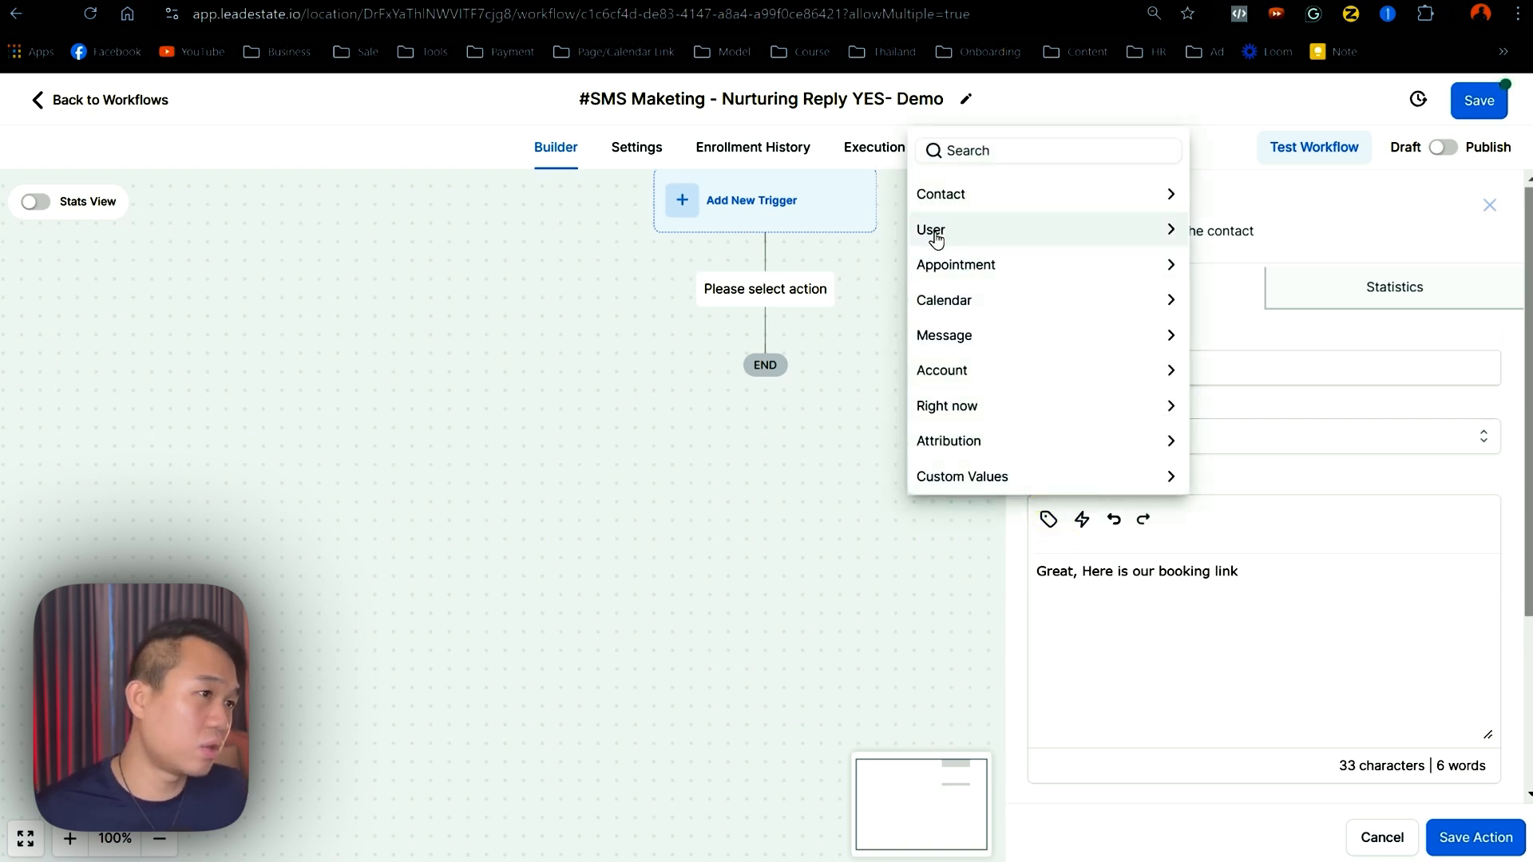
{"action": "left_click", "coordinate": [931, 229]}
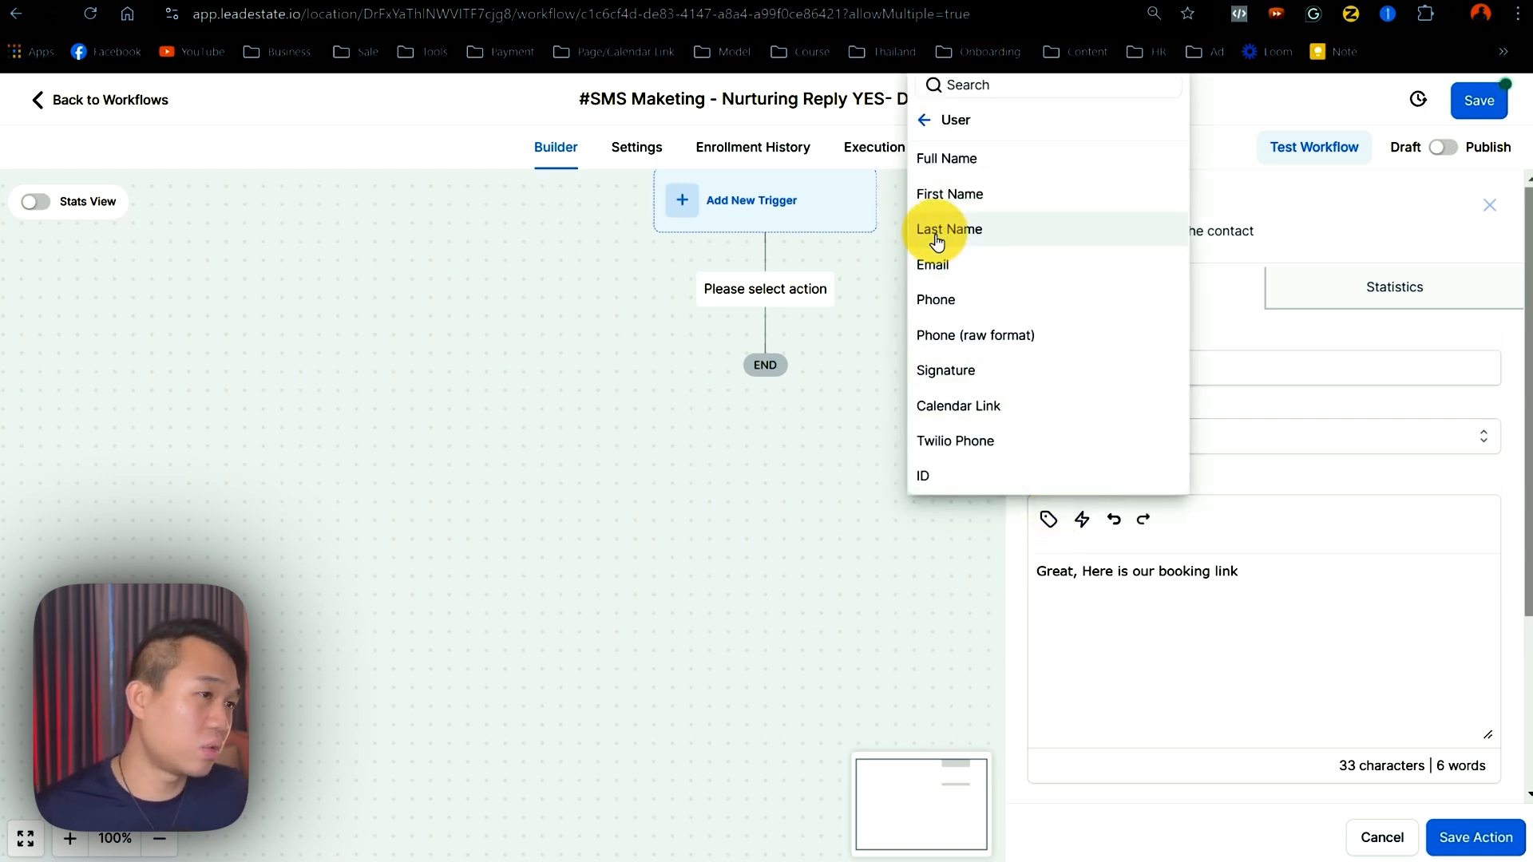
{"action": "left_click", "coordinate": [962, 406]}
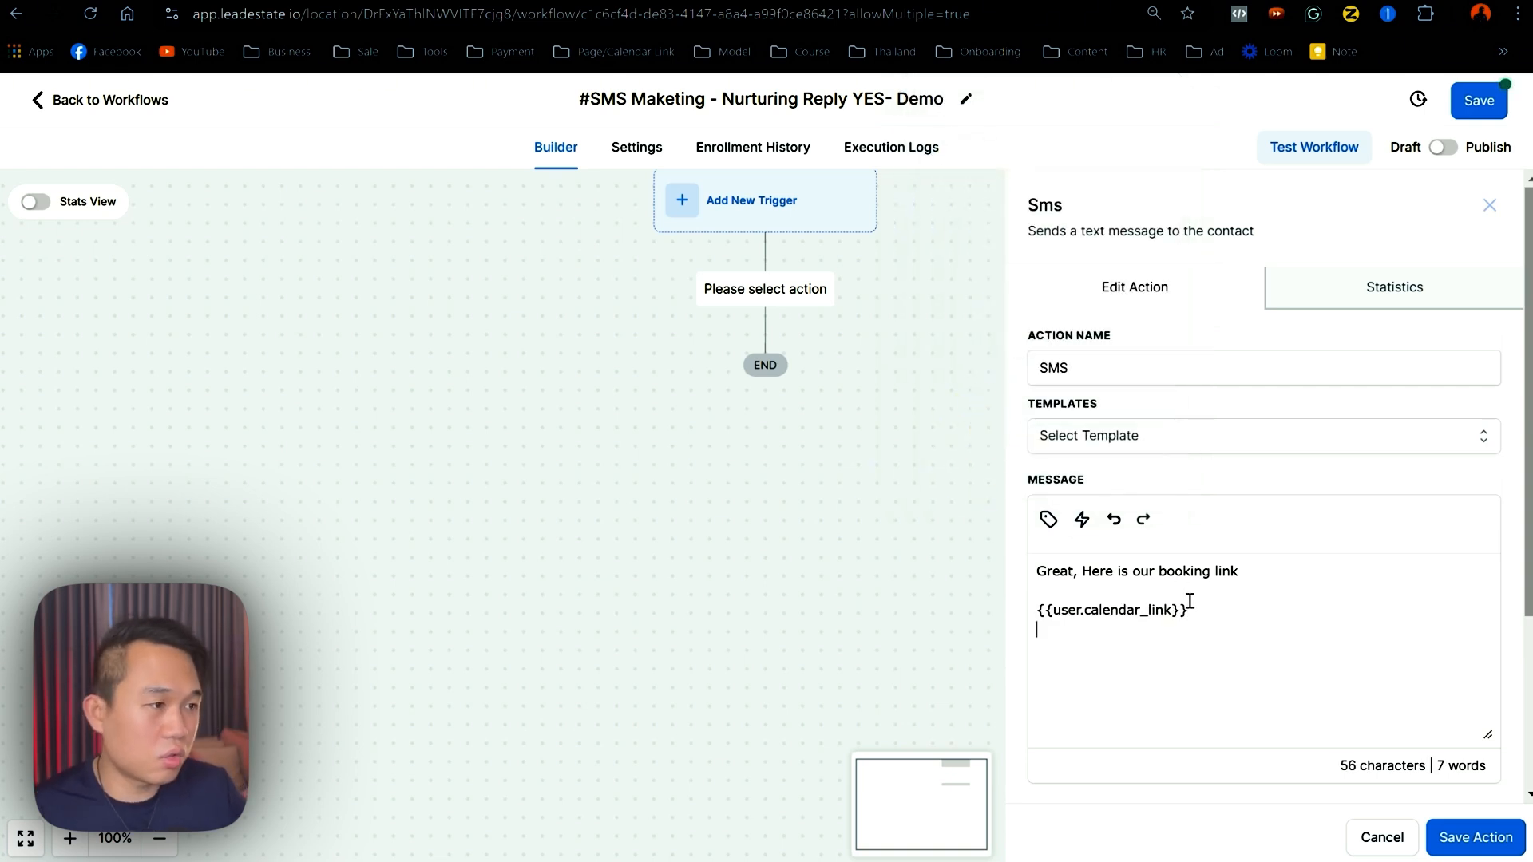
{"action": "type", "text": "www.my booking.com"}
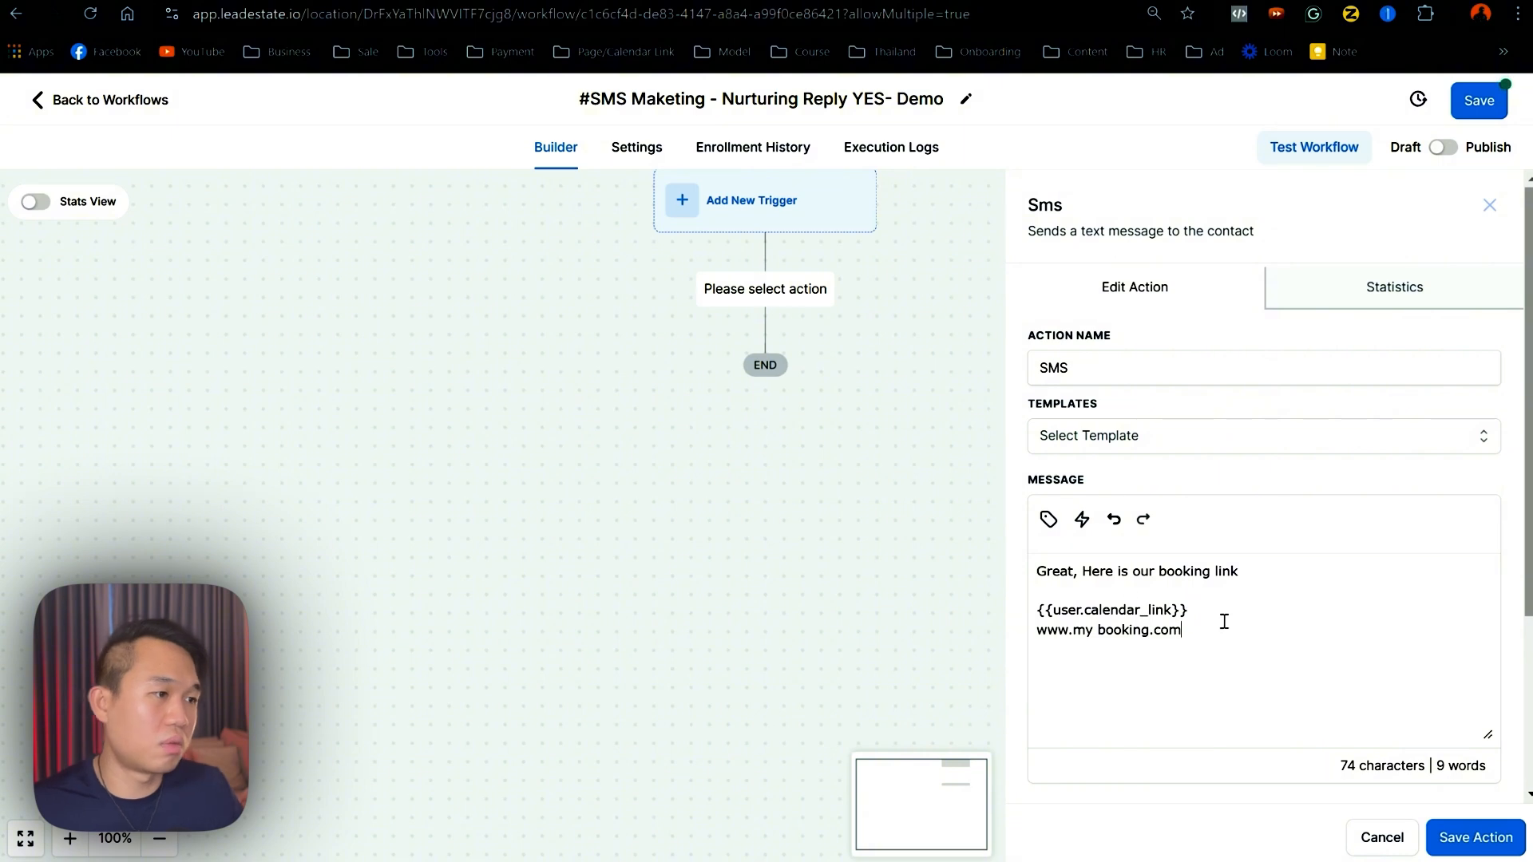
{"action": "left_click", "coordinate": [1098, 631]}
{"action": "key", "text": "BackSpace"}
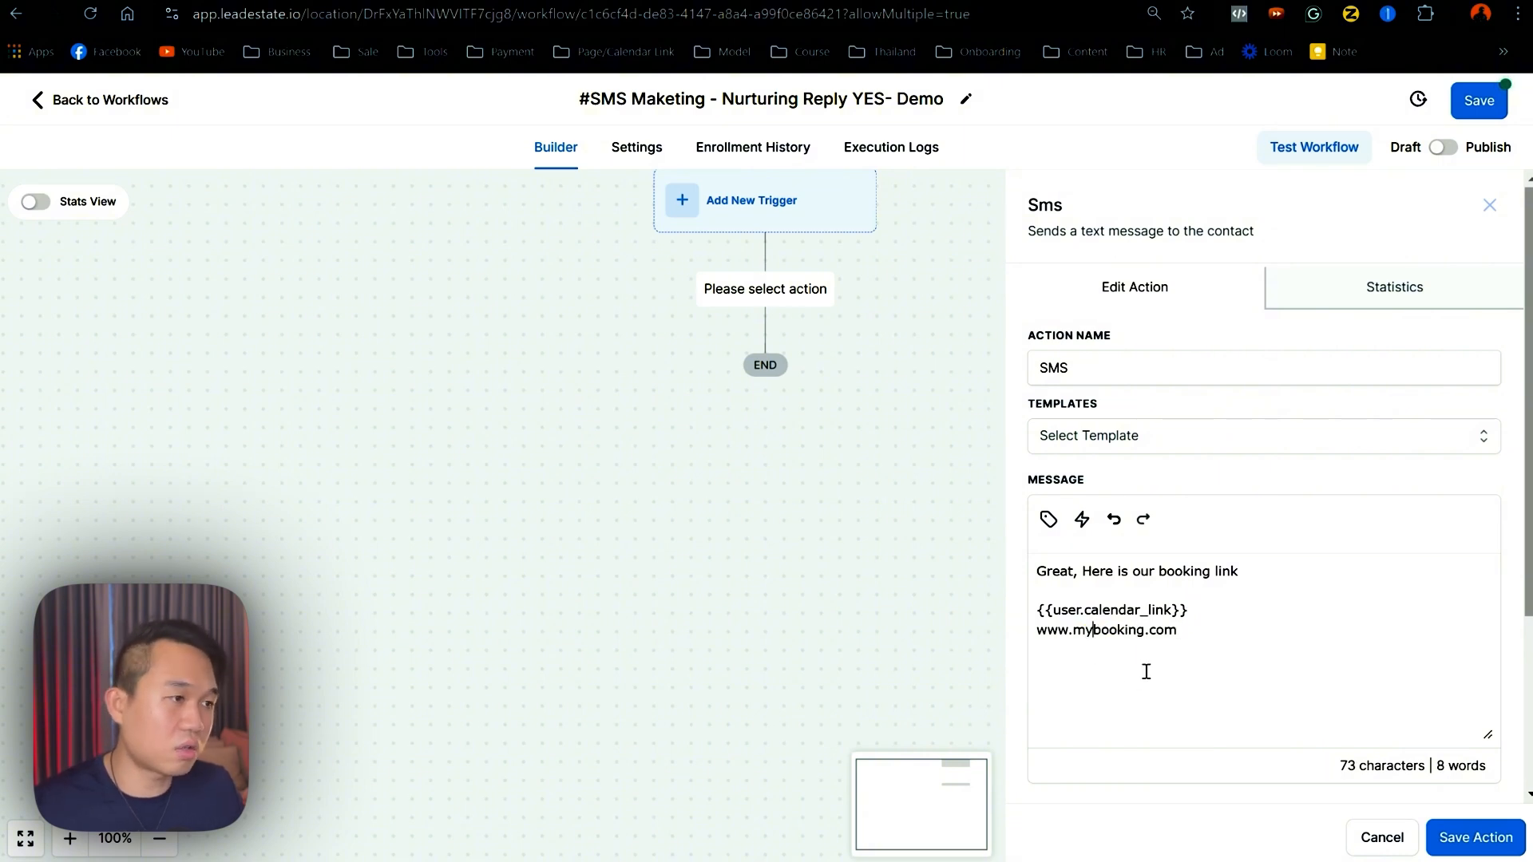
{"action": "left_click", "coordinate": [1202, 647]}
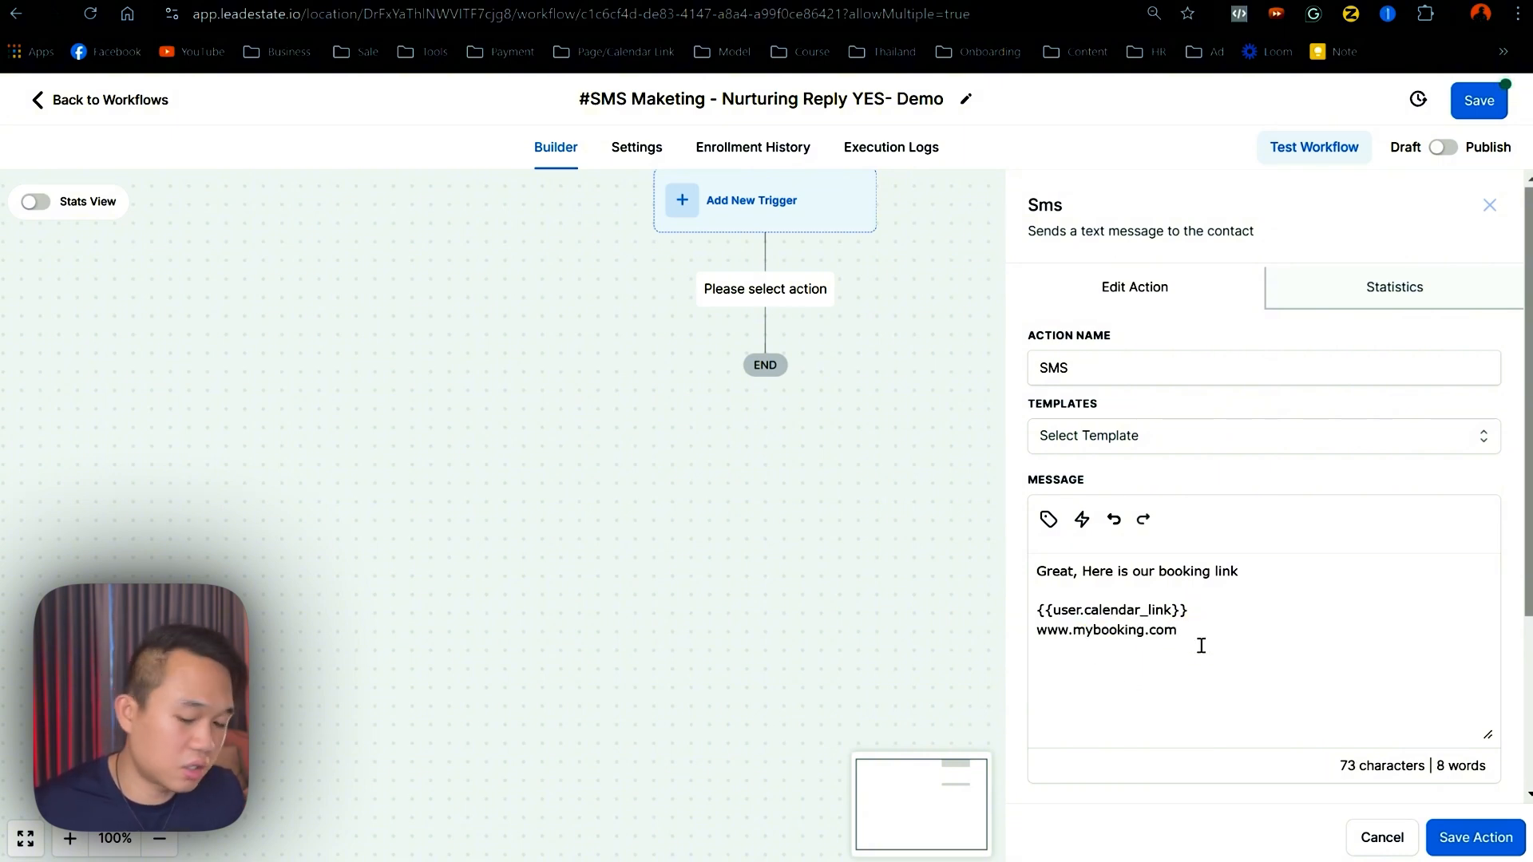
{"action": "key", "text": "Return"}
{"action": "key", "text": "Return"}
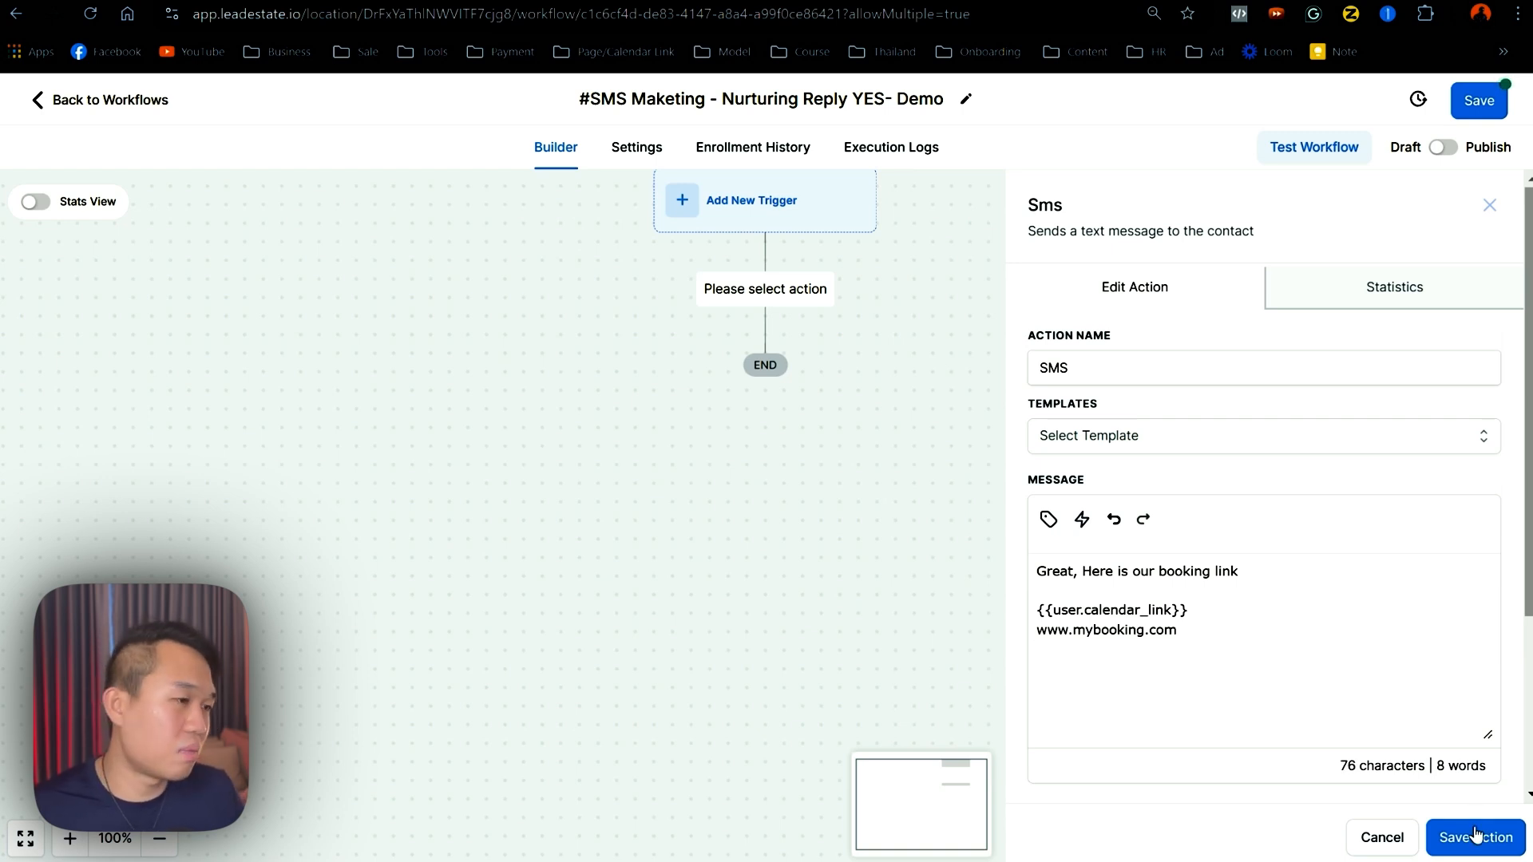
{"action": "type", "text": "Le"}
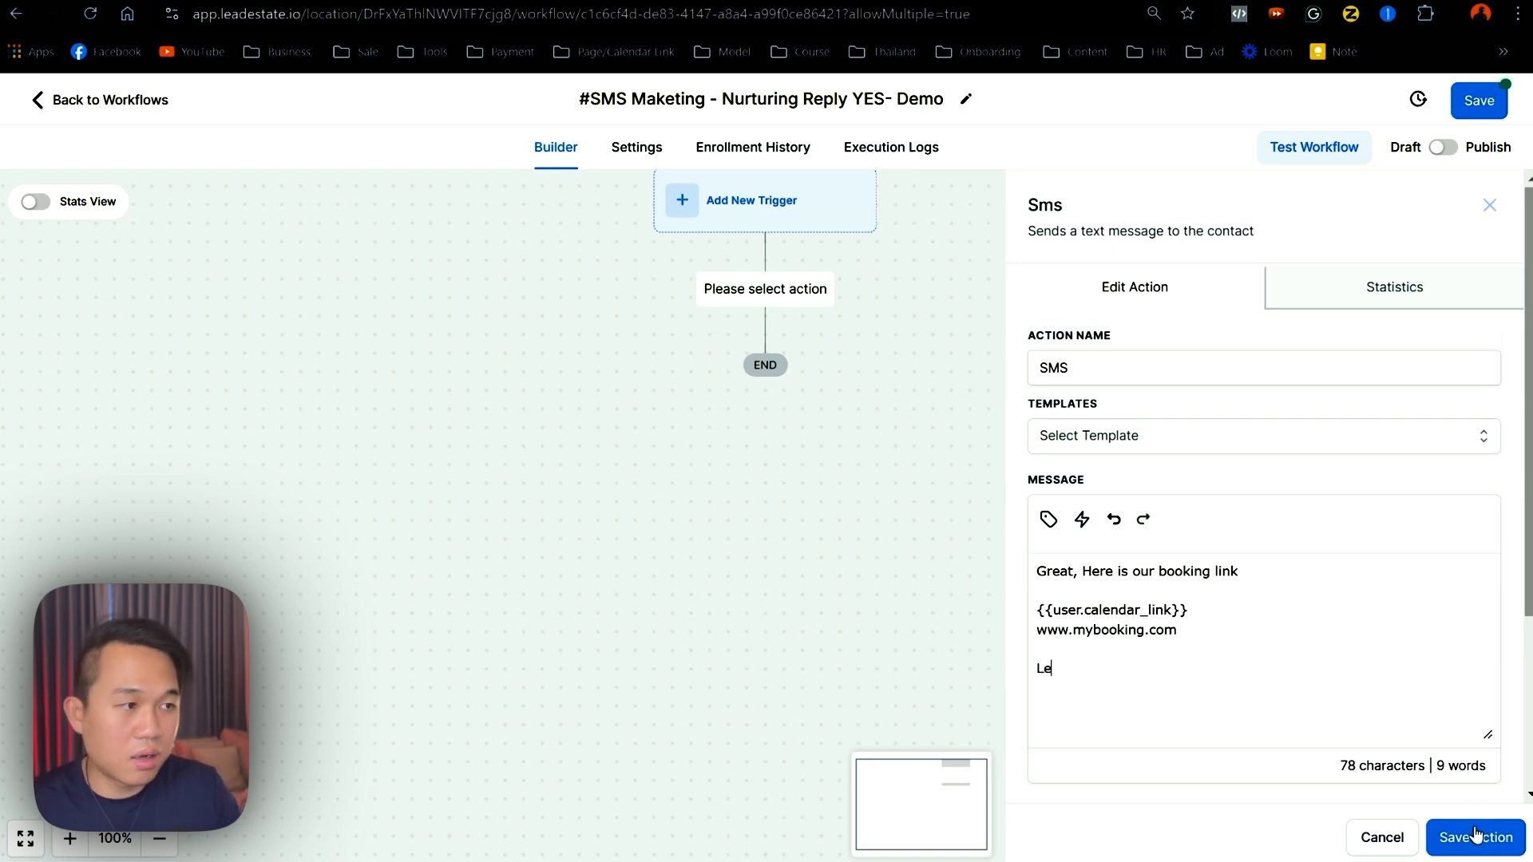
{"action": "type", "text": "t me know once "}
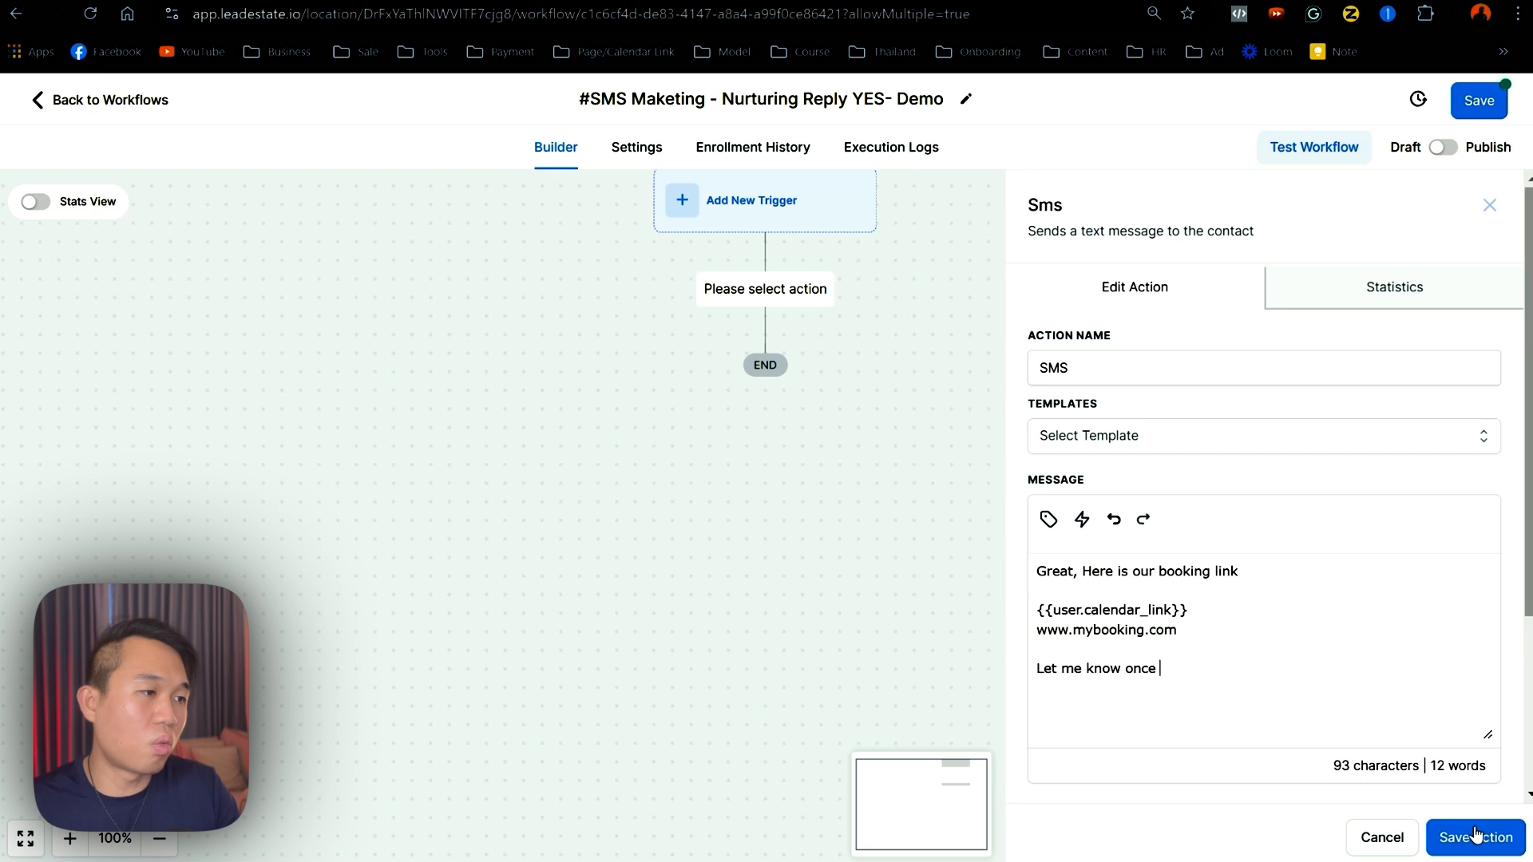
{"action": "type", "text": "you have booked "}
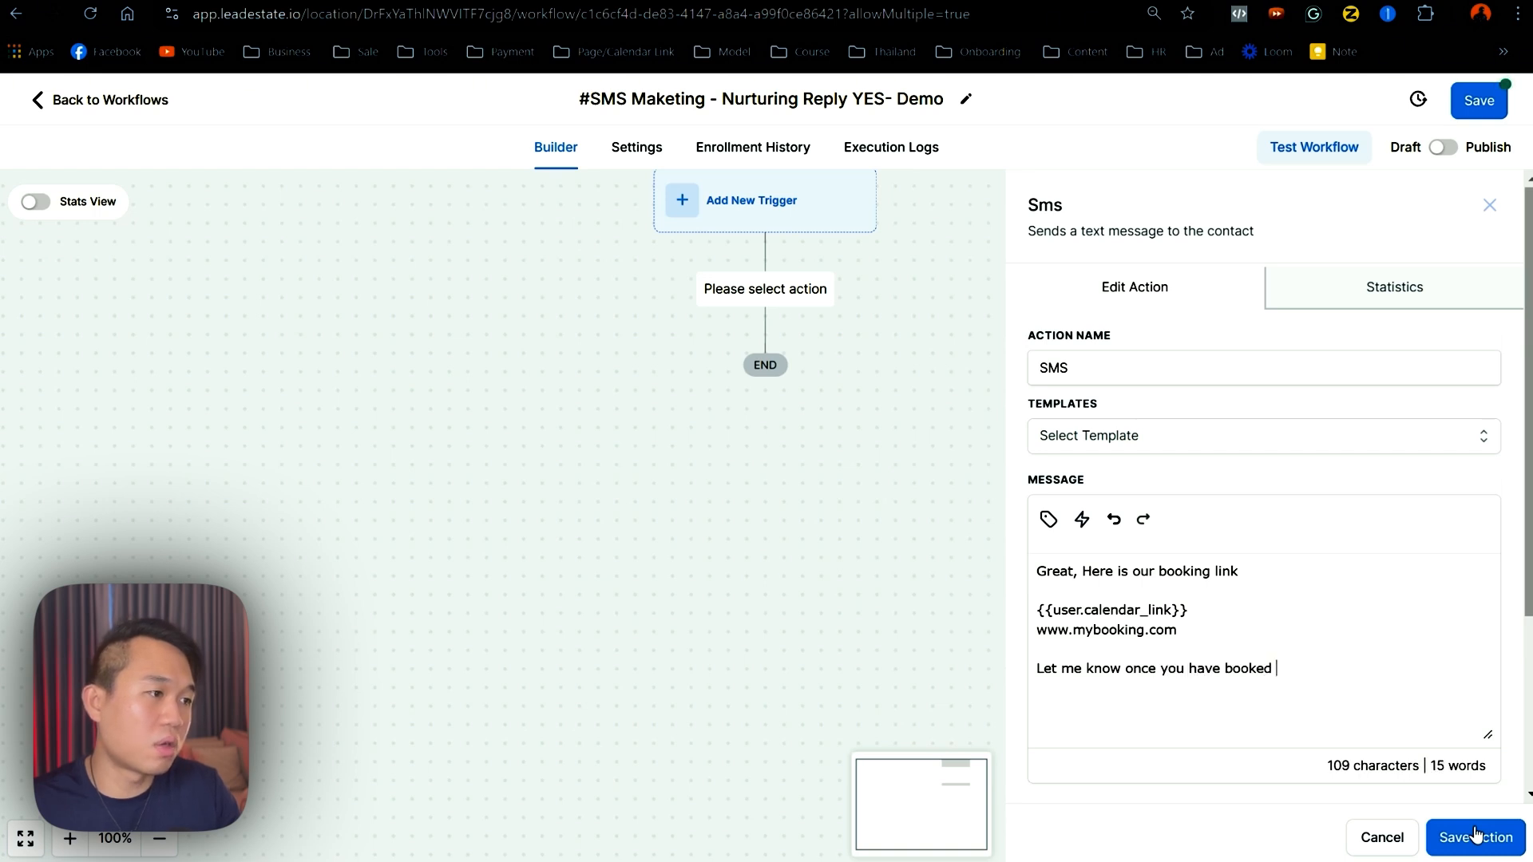
{"action": "type", "text": "so i can send "}
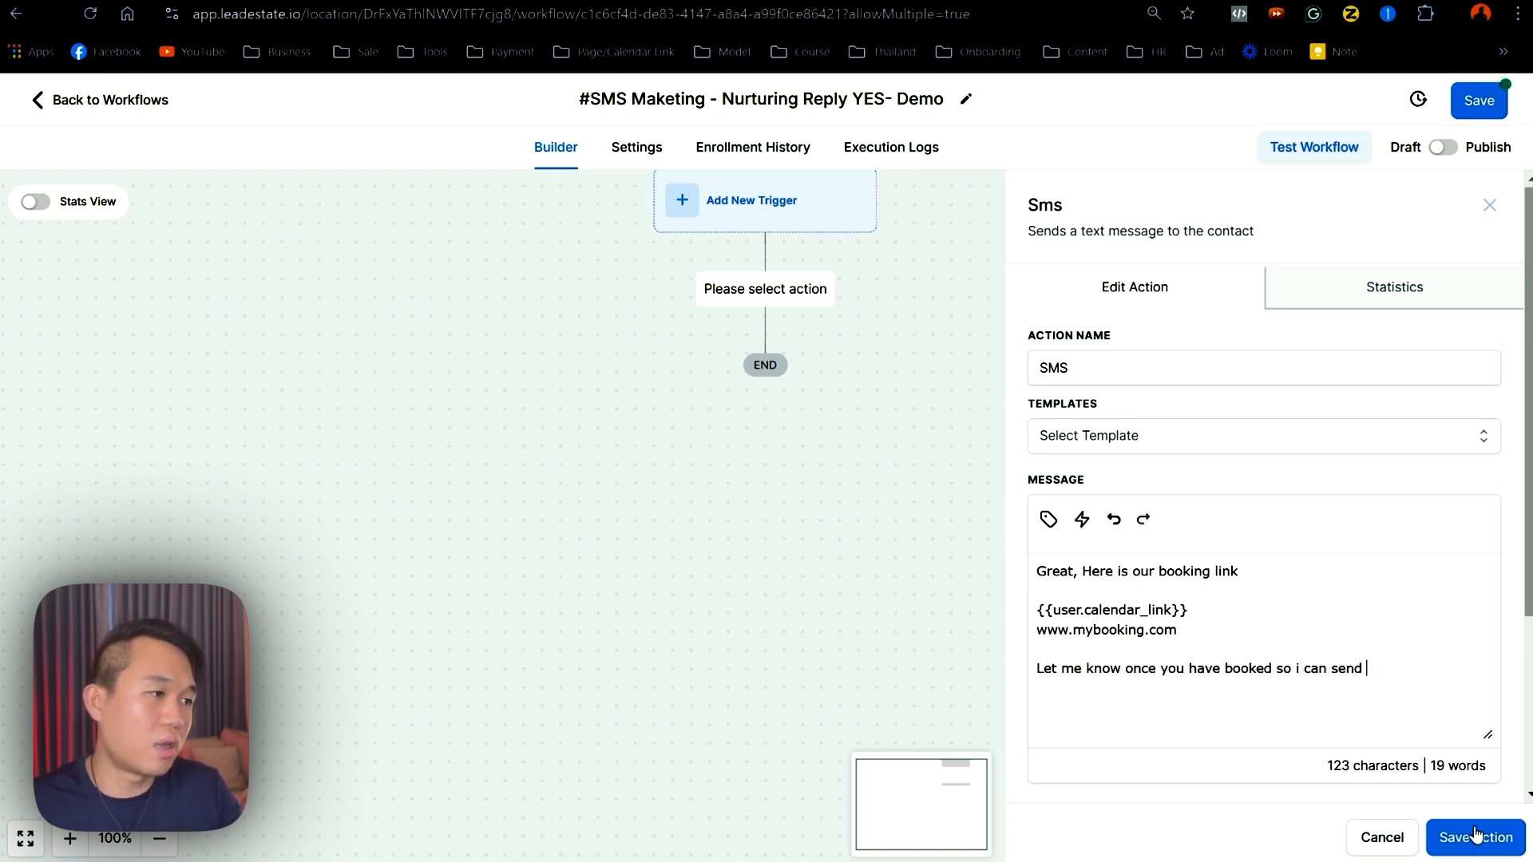
{"action": "type", "text": "you all the bo"}
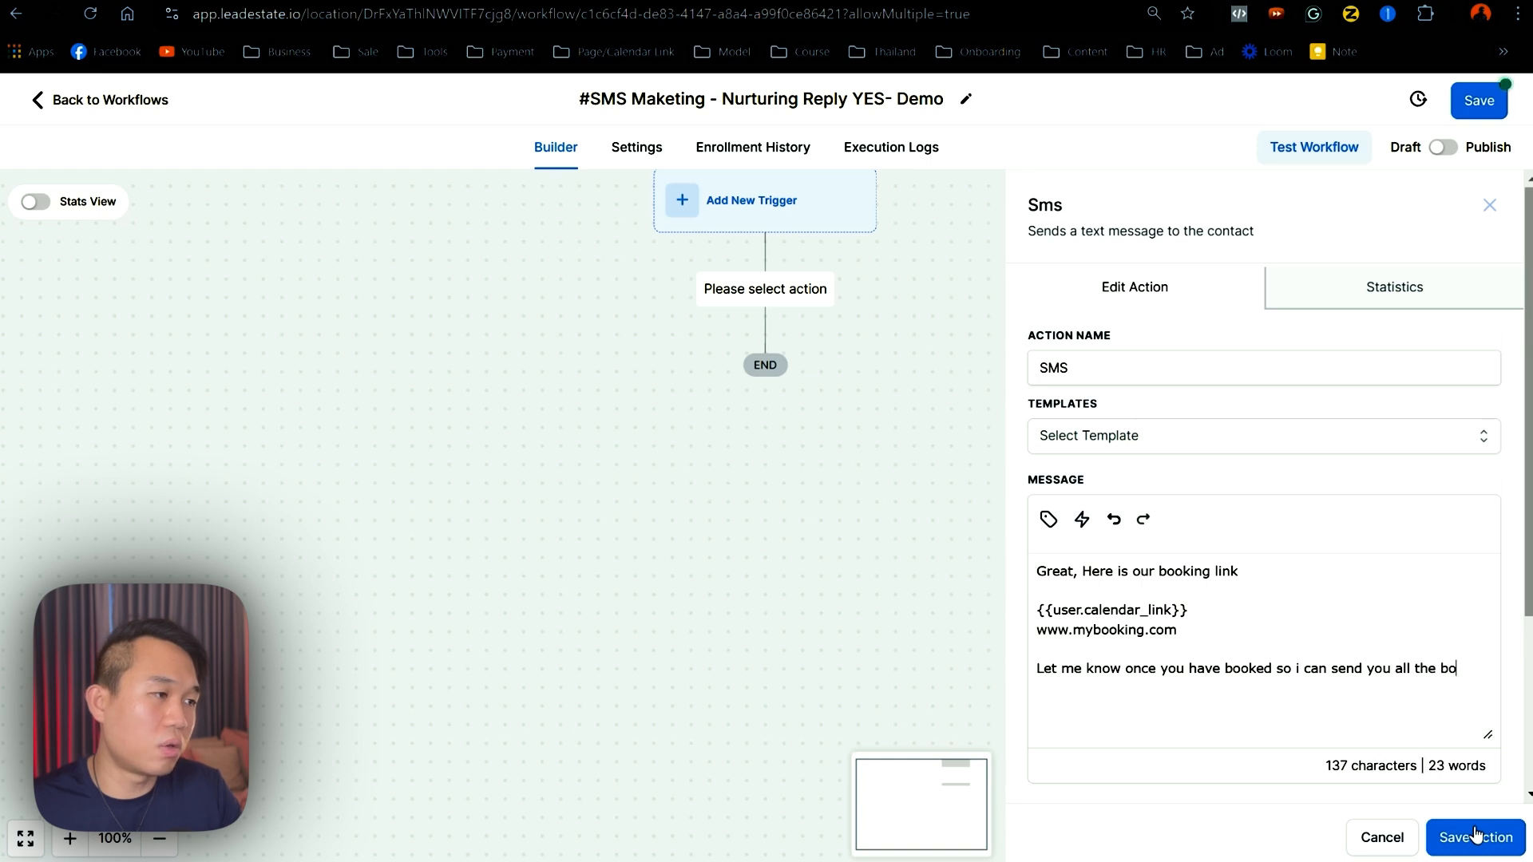
{"action": "type", "text": "nuses."}
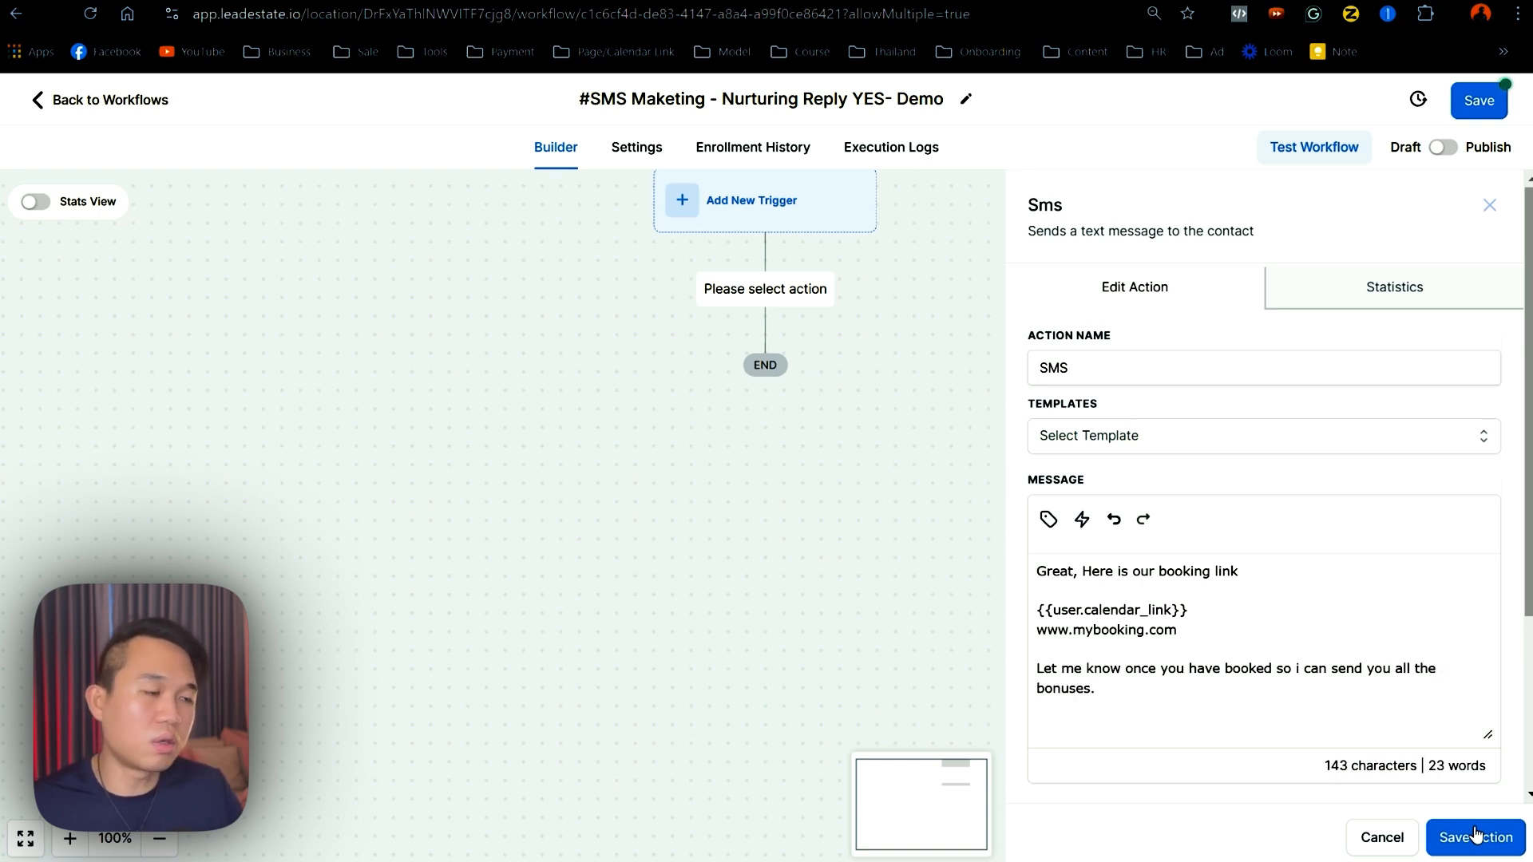
- Review the calendar link and URL lines, then save the SMS action
{"action": "left_click_drag", "start_coordinate": [1226, 642], "coordinate": [1041, 614]}
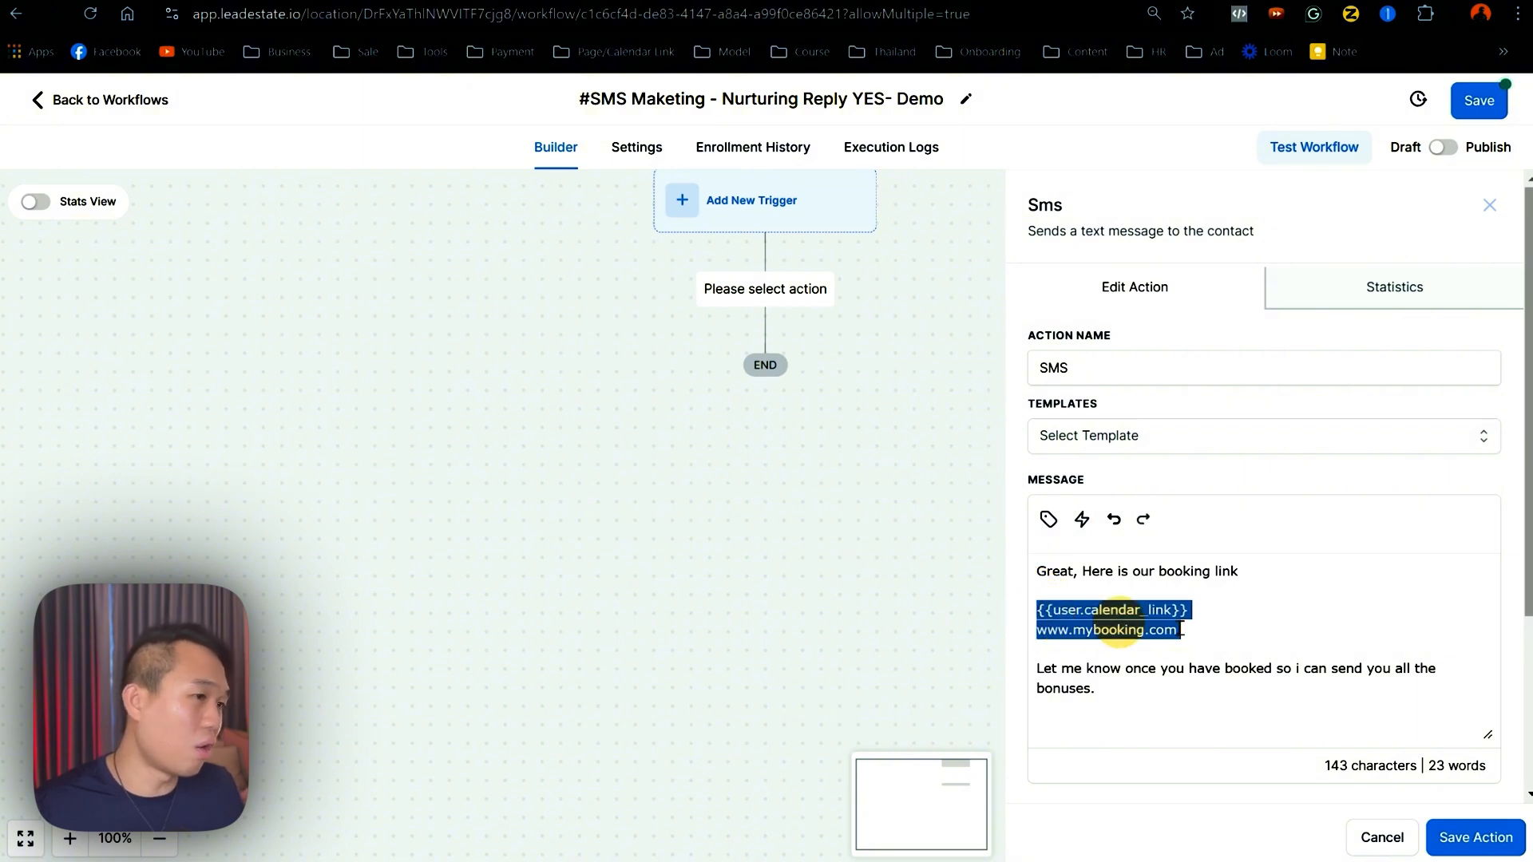
{"action": "left_click_drag", "start_coordinate": [1197, 634], "coordinate": [1039, 630]}
{"action": "left_click_drag", "start_coordinate": [1201, 610], "coordinate": [1053, 610]}
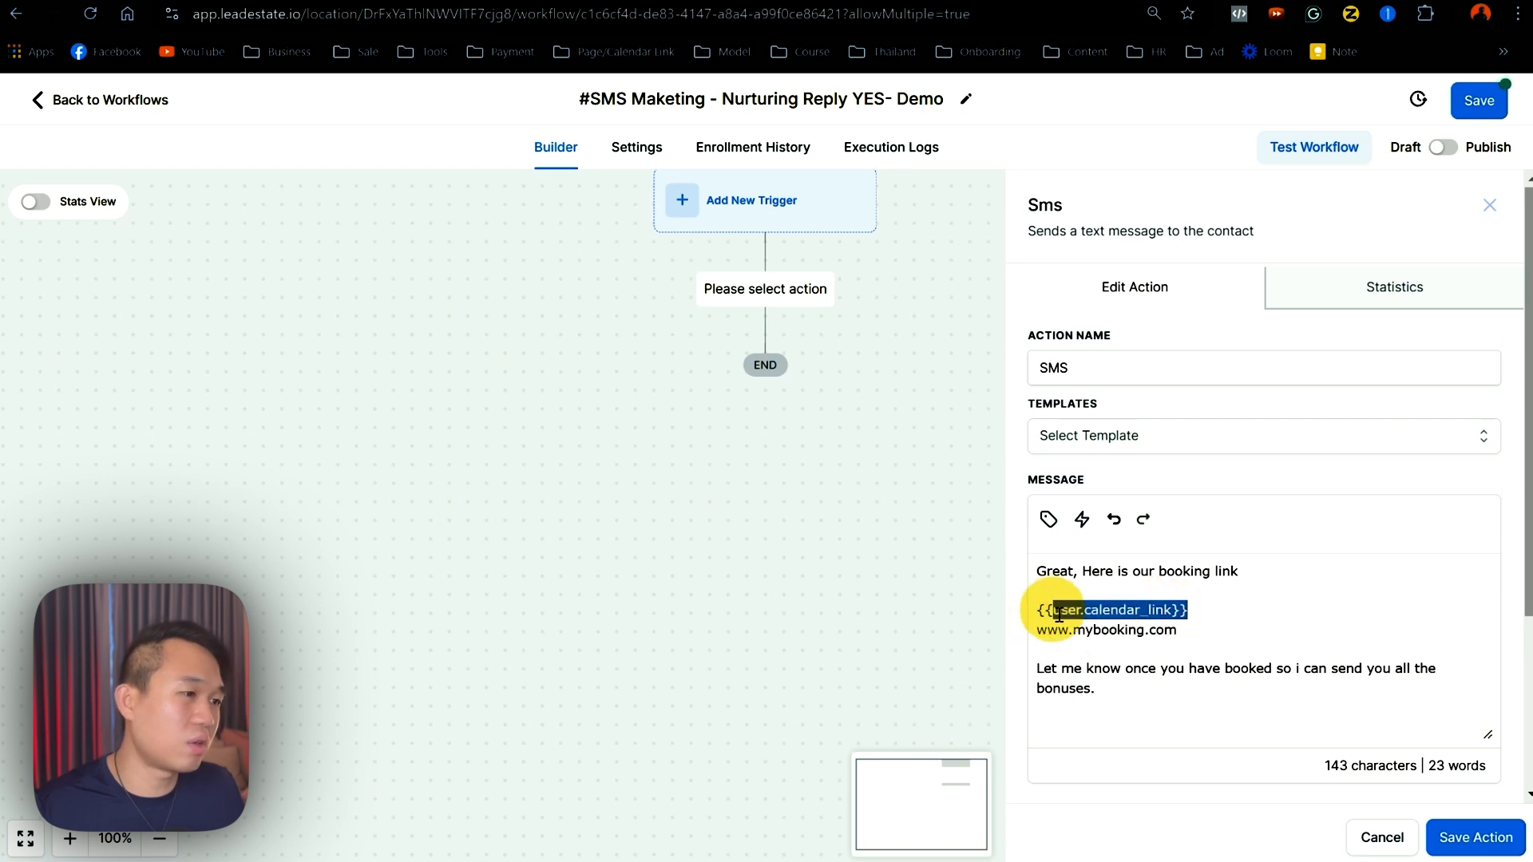
{"action": "left_click", "coordinate": [1485, 845]}
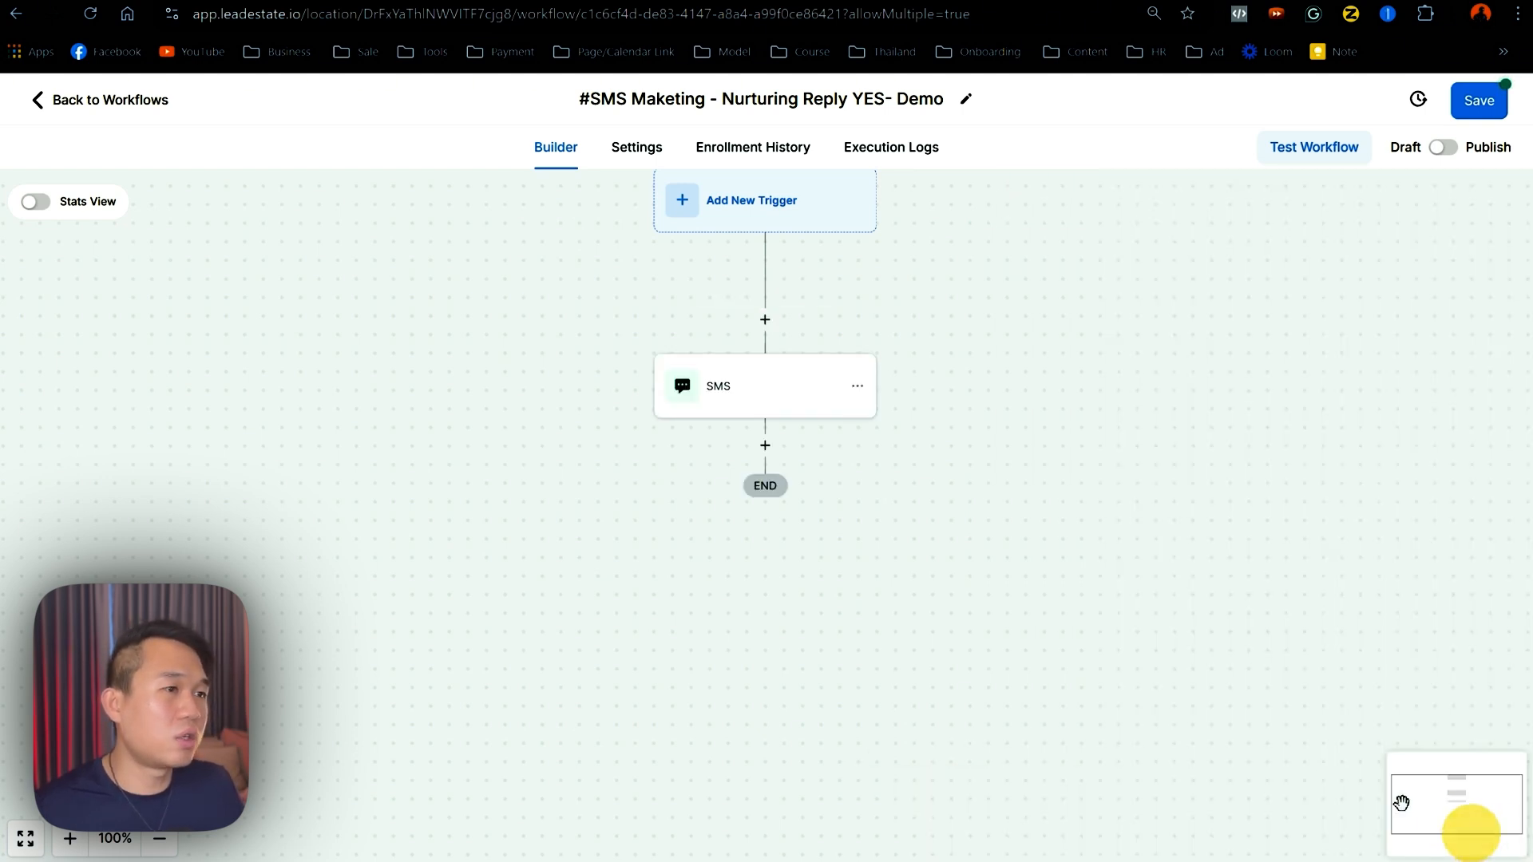
- Add a Wait action after the SMS with a Time Delay of 1 day
{"action": "left_click", "coordinate": [764, 445]}
{"action": "type", "text": "wai"}
{"action": "left_click", "coordinate": [1085, 373]}
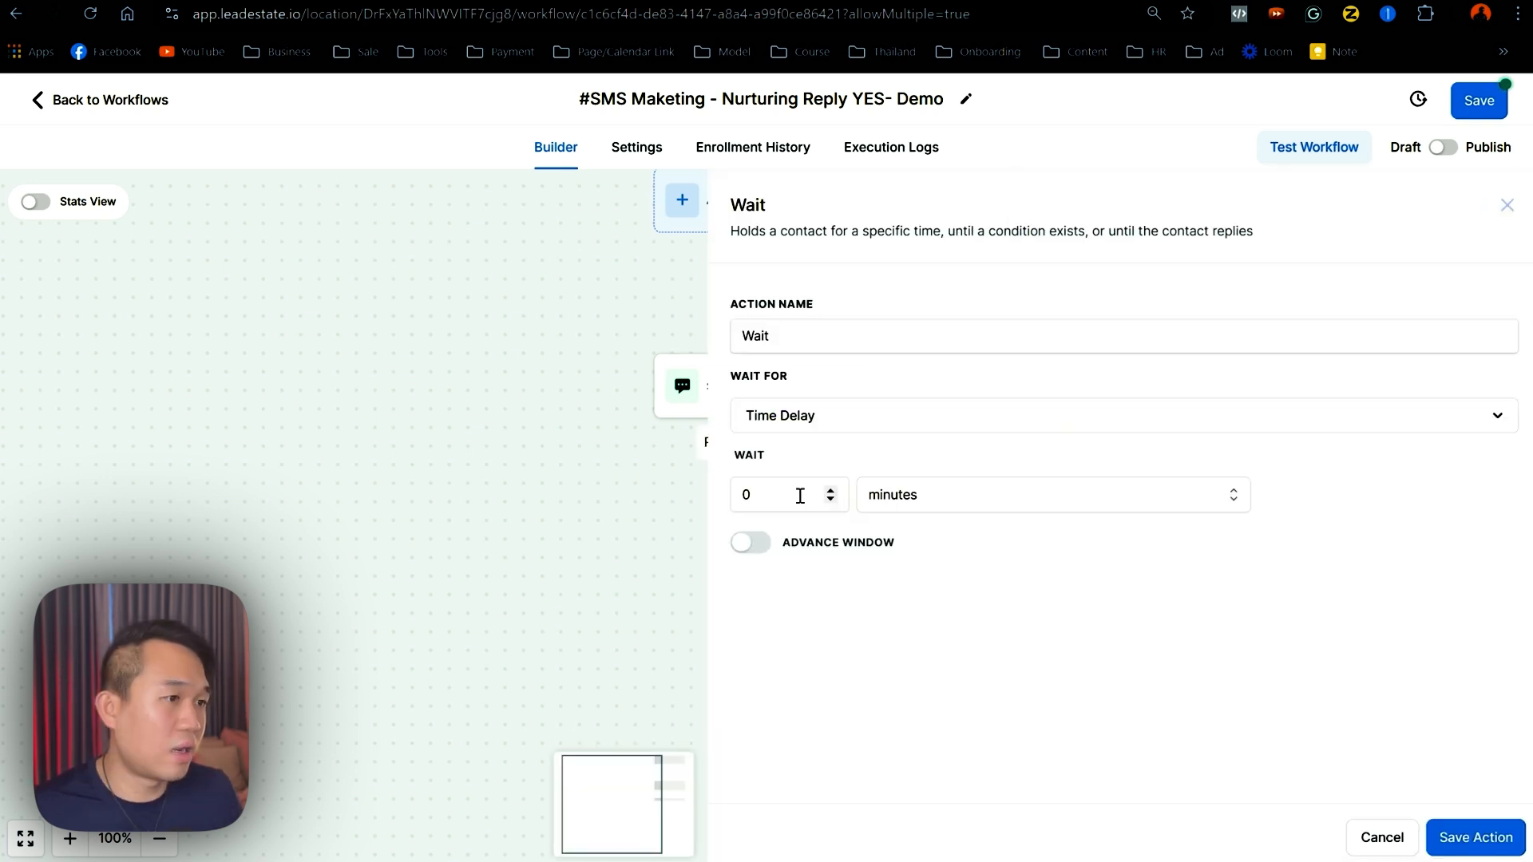
{"action": "left_click_drag", "start_coordinate": [801, 496], "coordinate": [678, 499]}
{"action": "type", "text": "1"}
{"action": "left_click", "coordinate": [807, 424]}
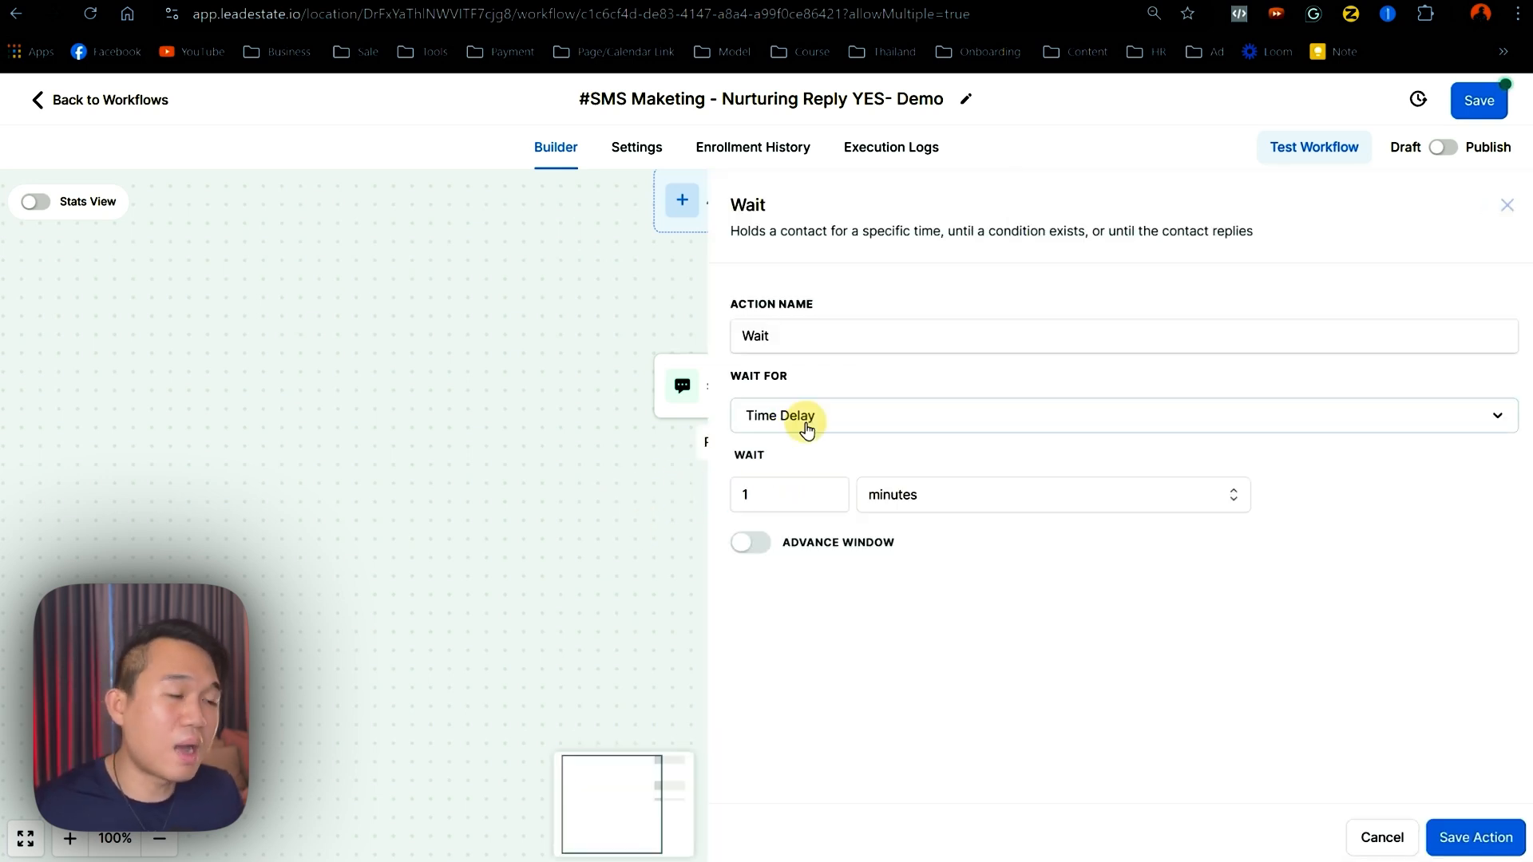
{"action": "left_click", "coordinate": [817, 548]}
{"action": "left_click", "coordinate": [894, 494]}
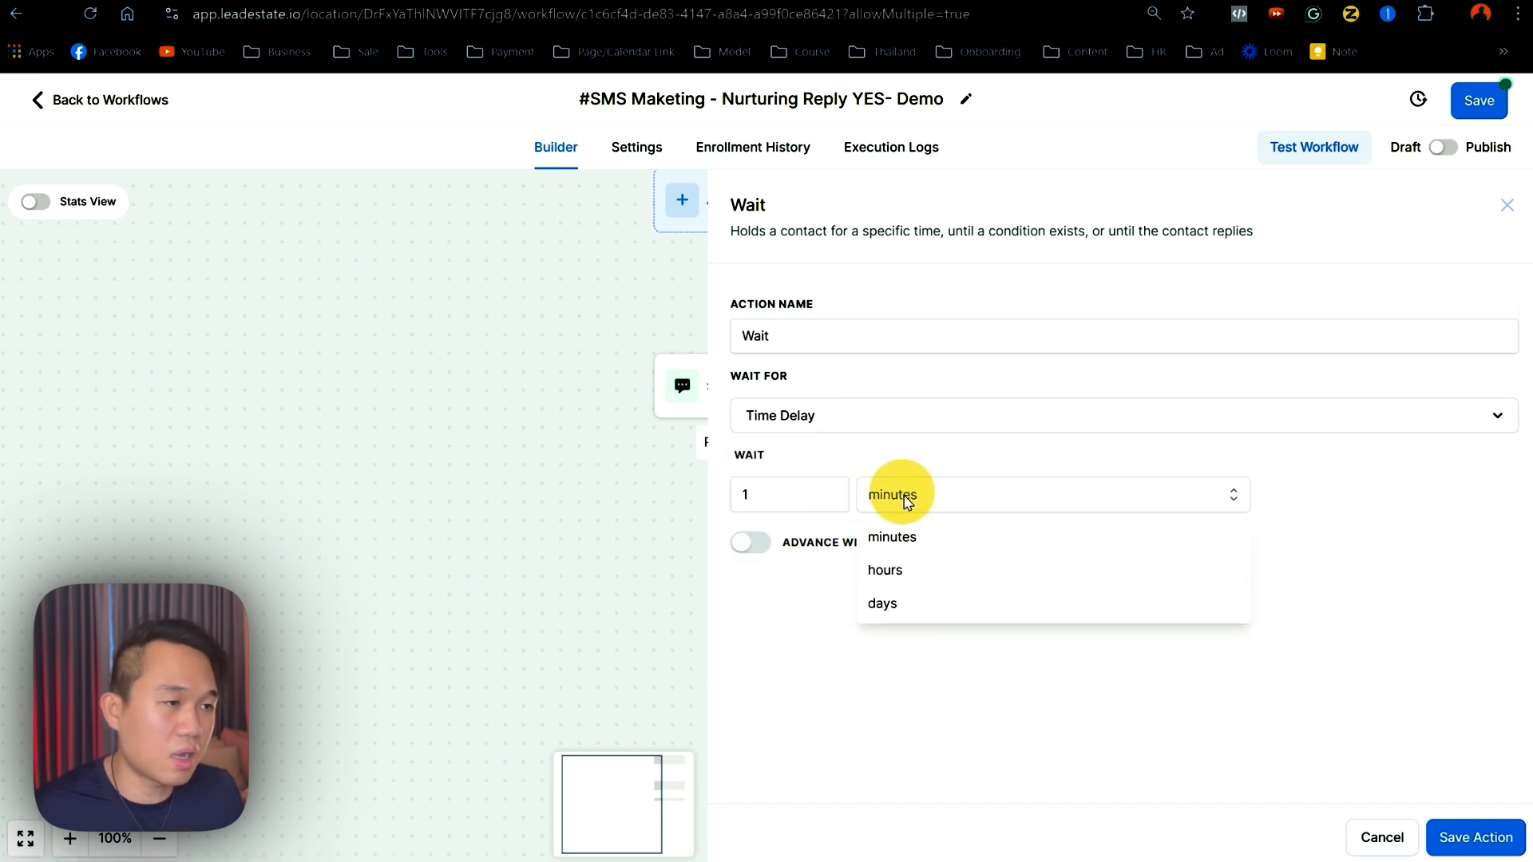
{"action": "left_click", "coordinate": [893, 604]}
{"action": "left_click", "coordinate": [1475, 836]}
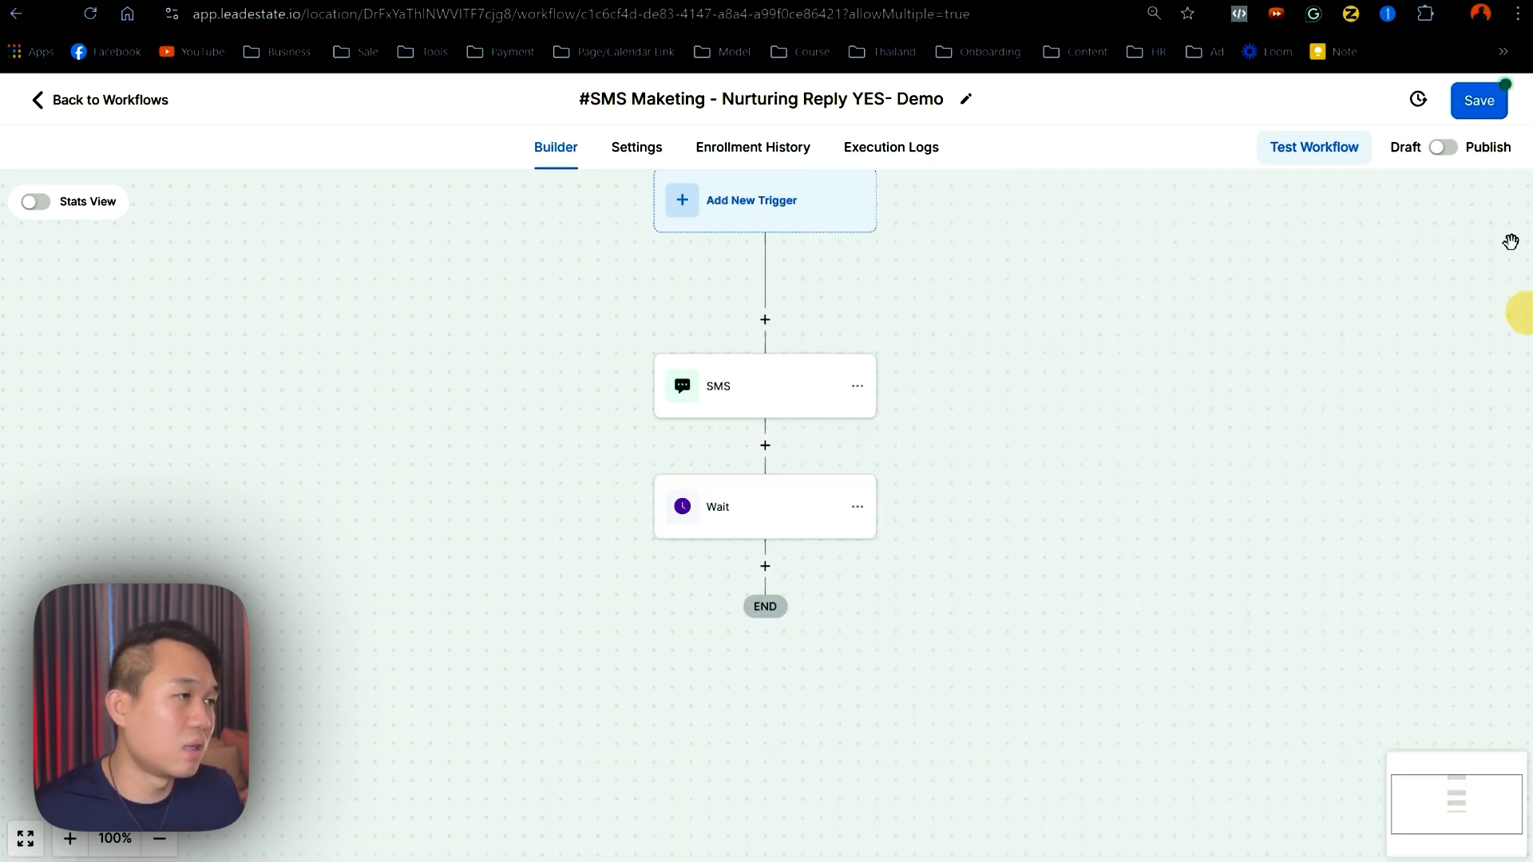
- Save the workflow and dismiss the saved notification and action picker
{"action": "left_click", "coordinate": [1479, 102]}
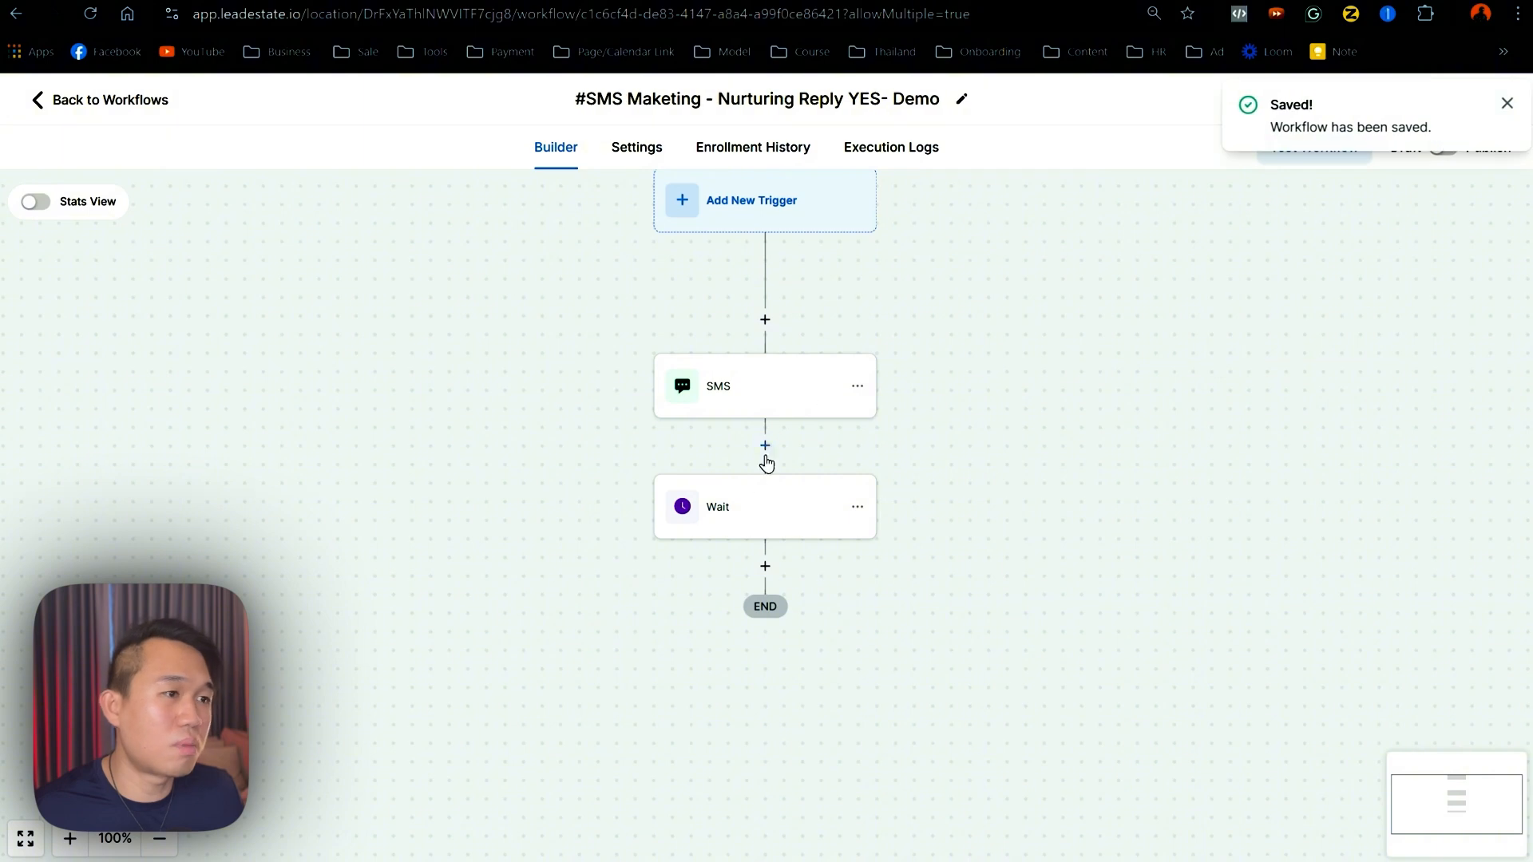
{"action": "left_click", "coordinate": [766, 567]}
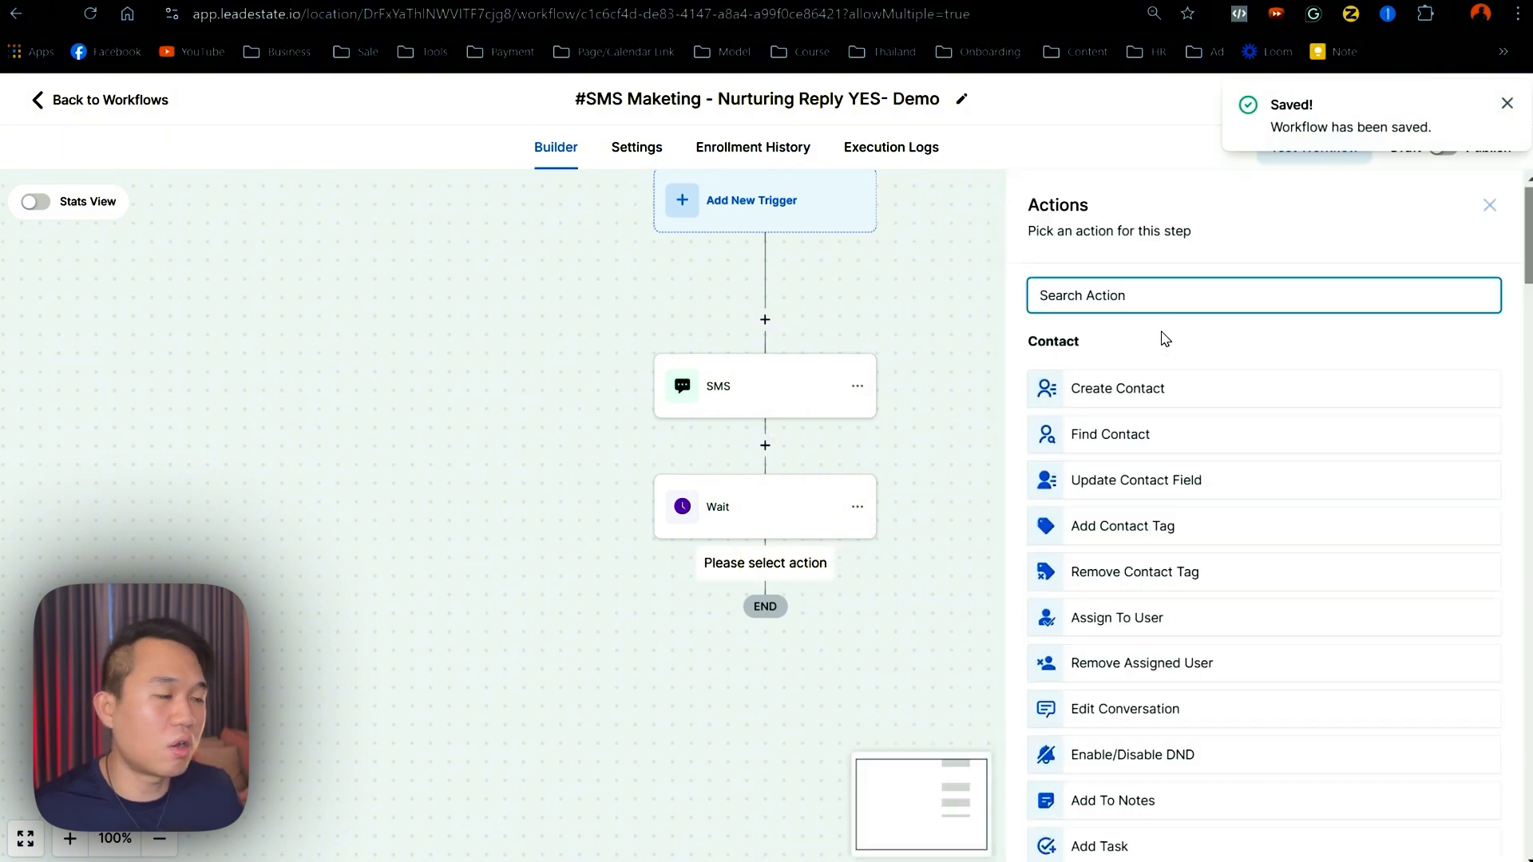
{"action": "left_click", "coordinate": [1507, 103]}
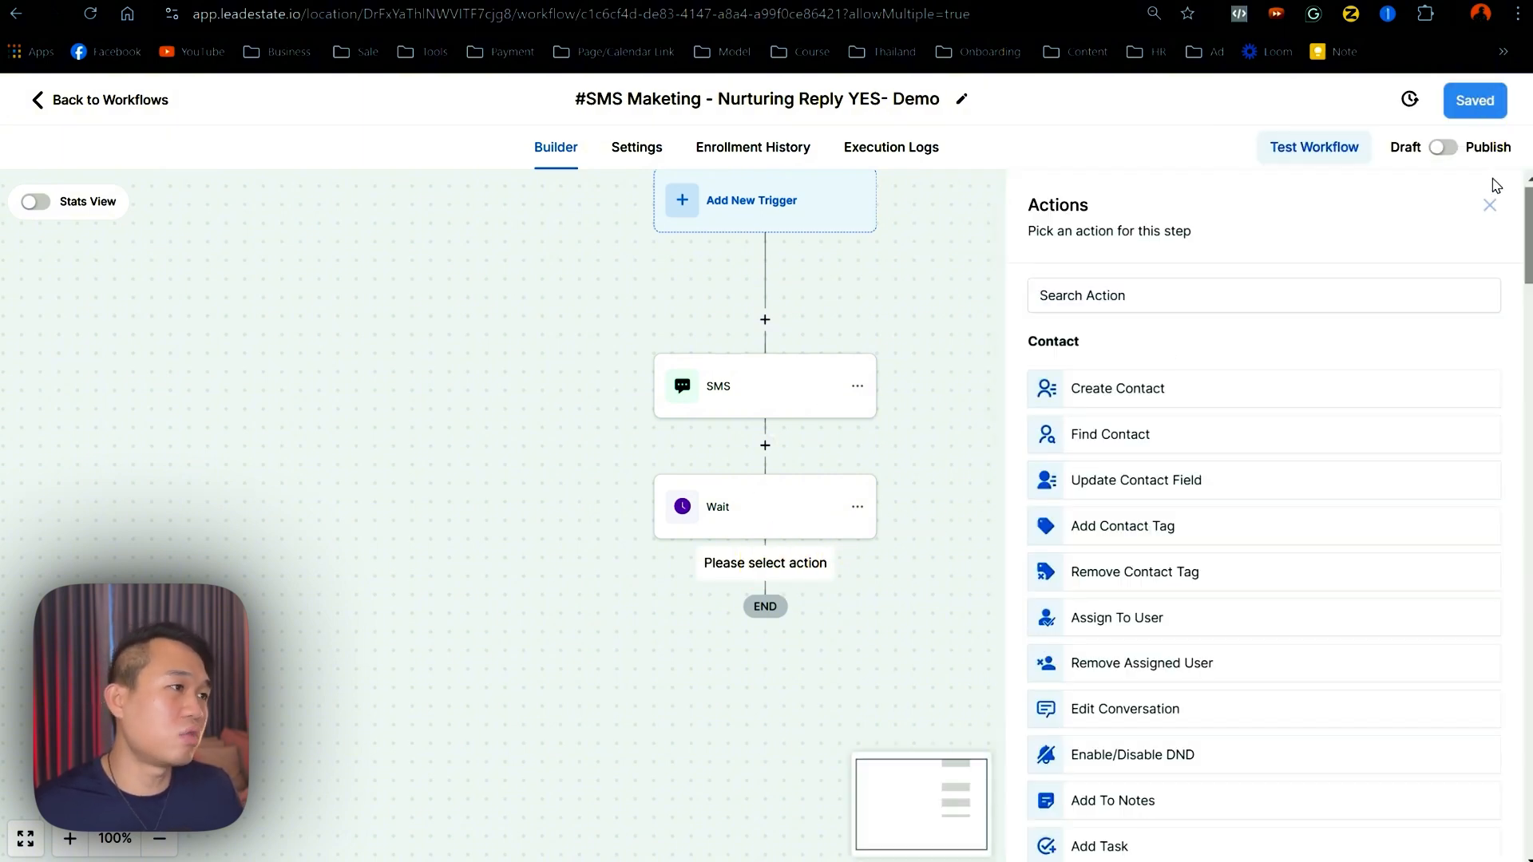
{"action": "left_click", "coordinate": [1490, 205]}
- Turn on Stop on response in the Workflow Settings
{"action": "left_click", "coordinate": [628, 152]}
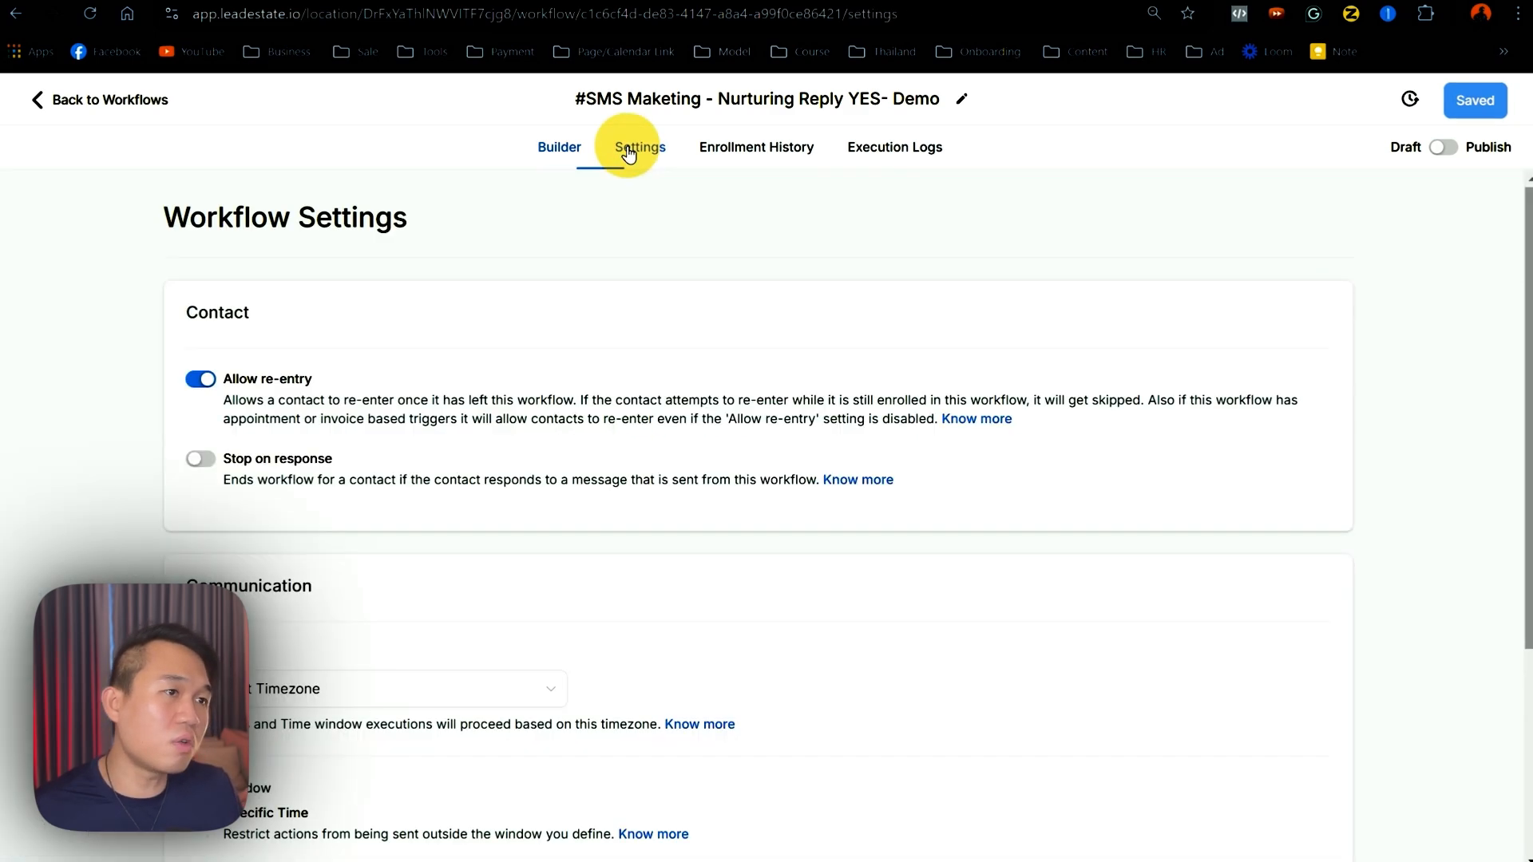
{"action": "left_click", "coordinate": [201, 463]}
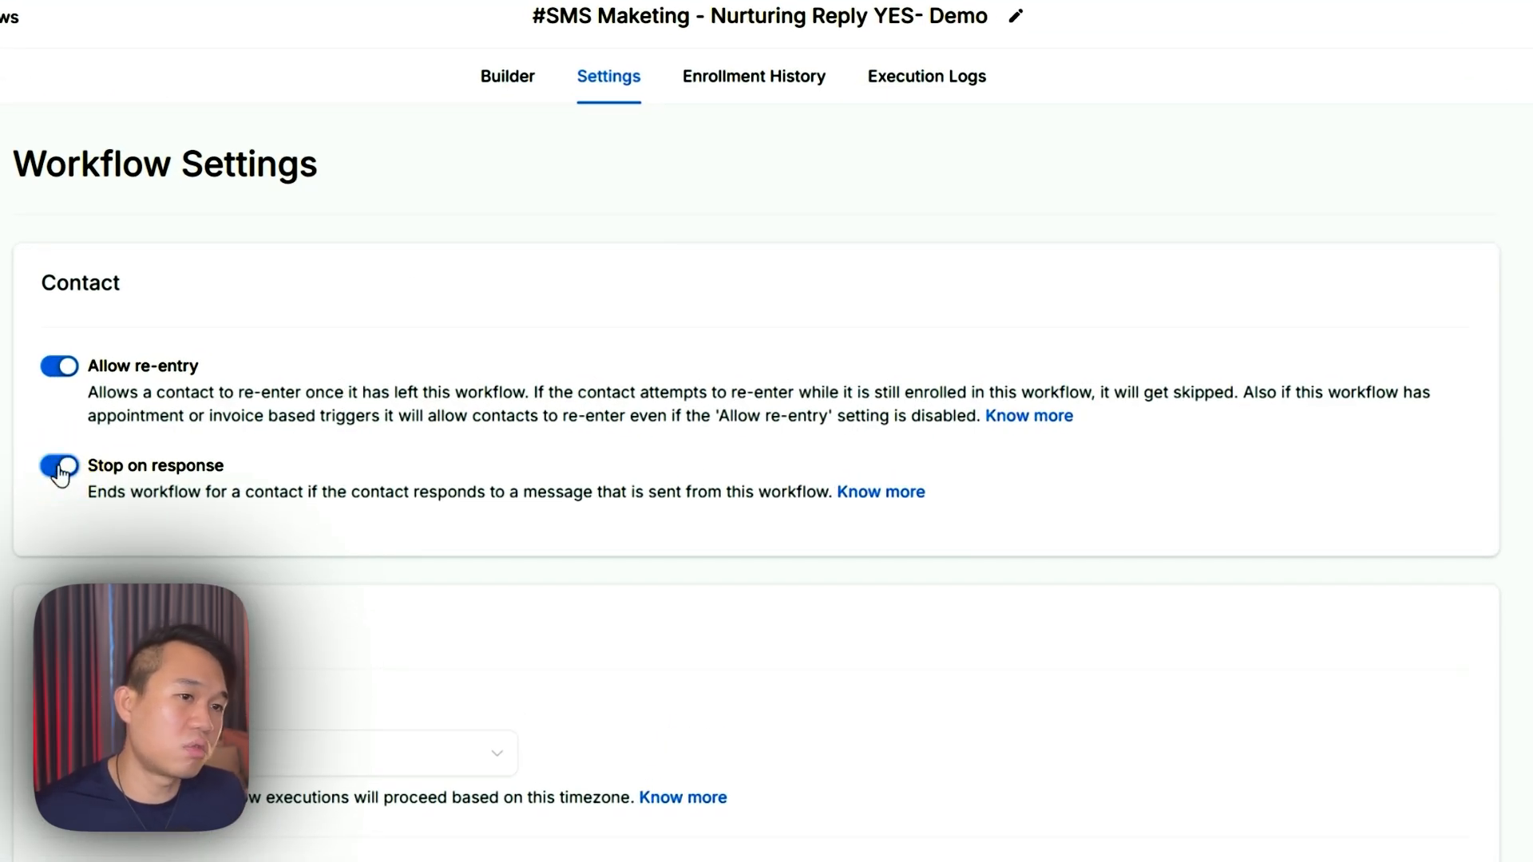
{"action": "left_click_drag", "start_coordinate": [96, 466], "coordinate": [226, 463]}
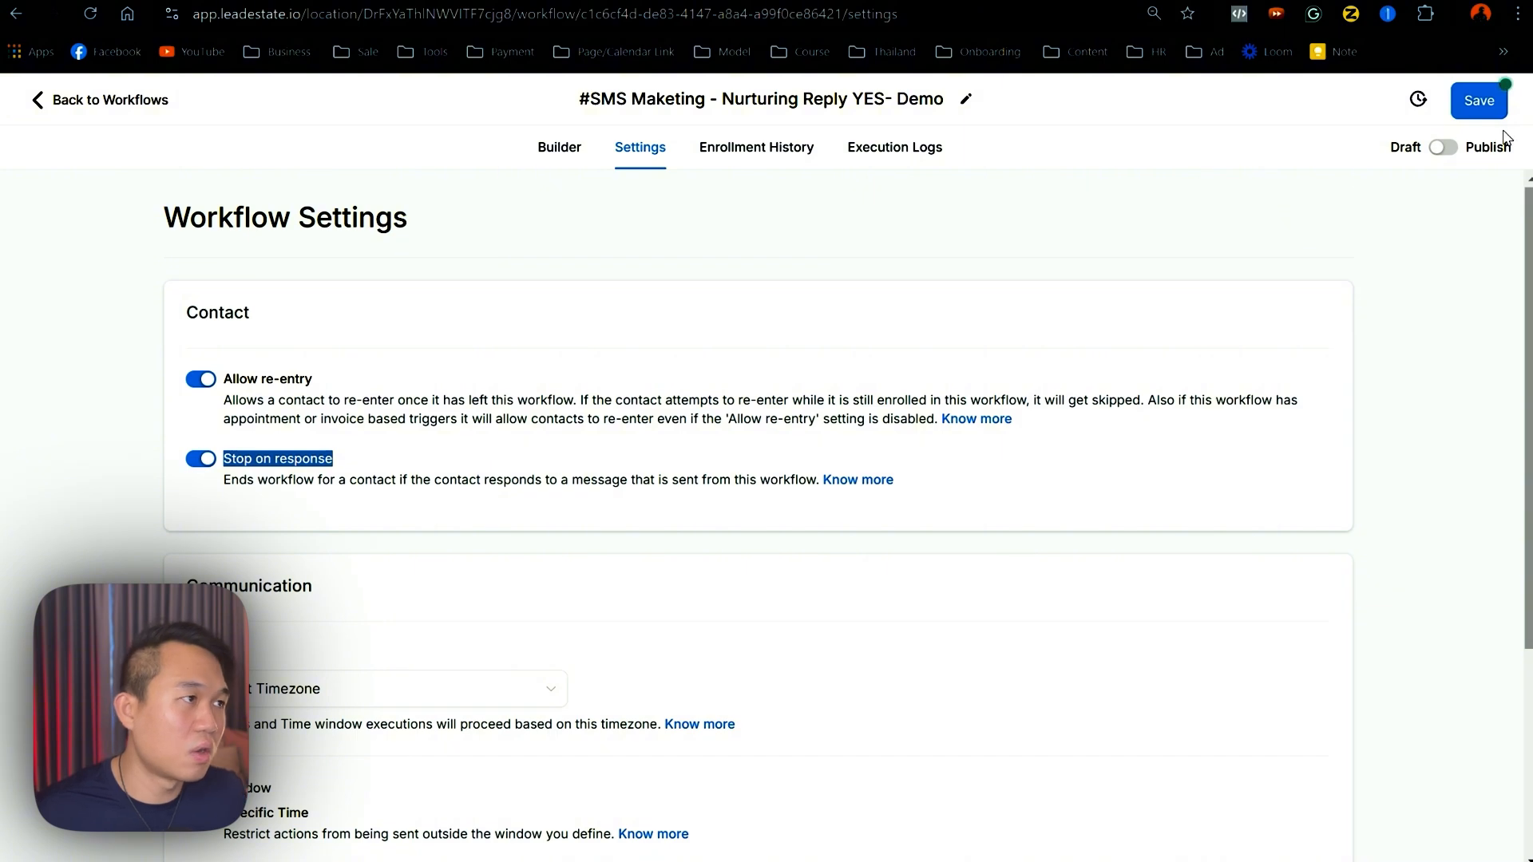
- Copy the SMS and all following steps and paste them just before END
{"action": "left_click", "coordinate": [561, 149]}
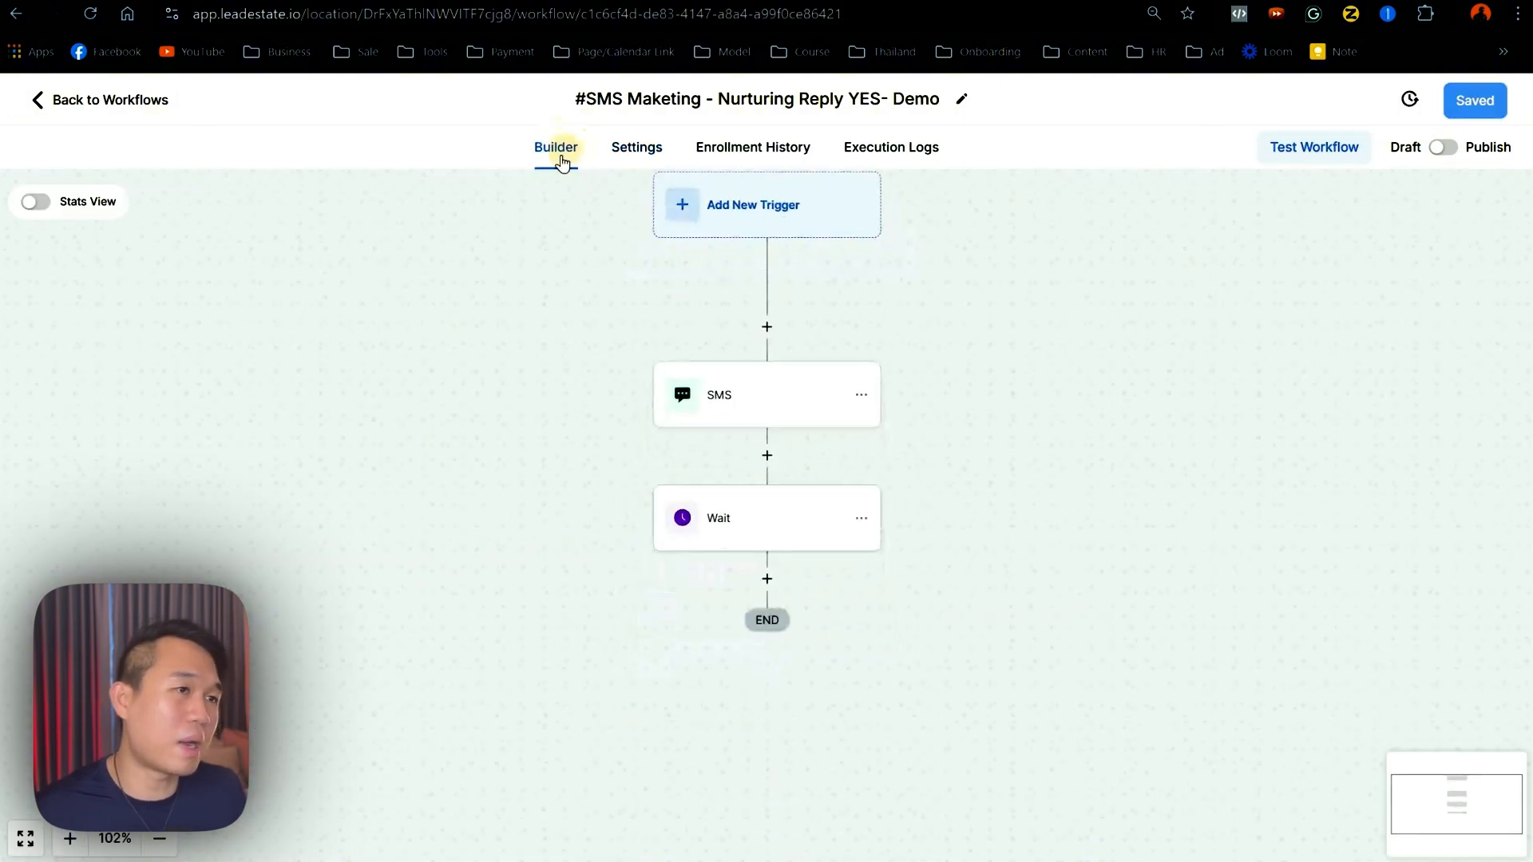
{"action": "left_click_drag", "start_coordinate": [620, 533], "coordinate": [399, 540]}
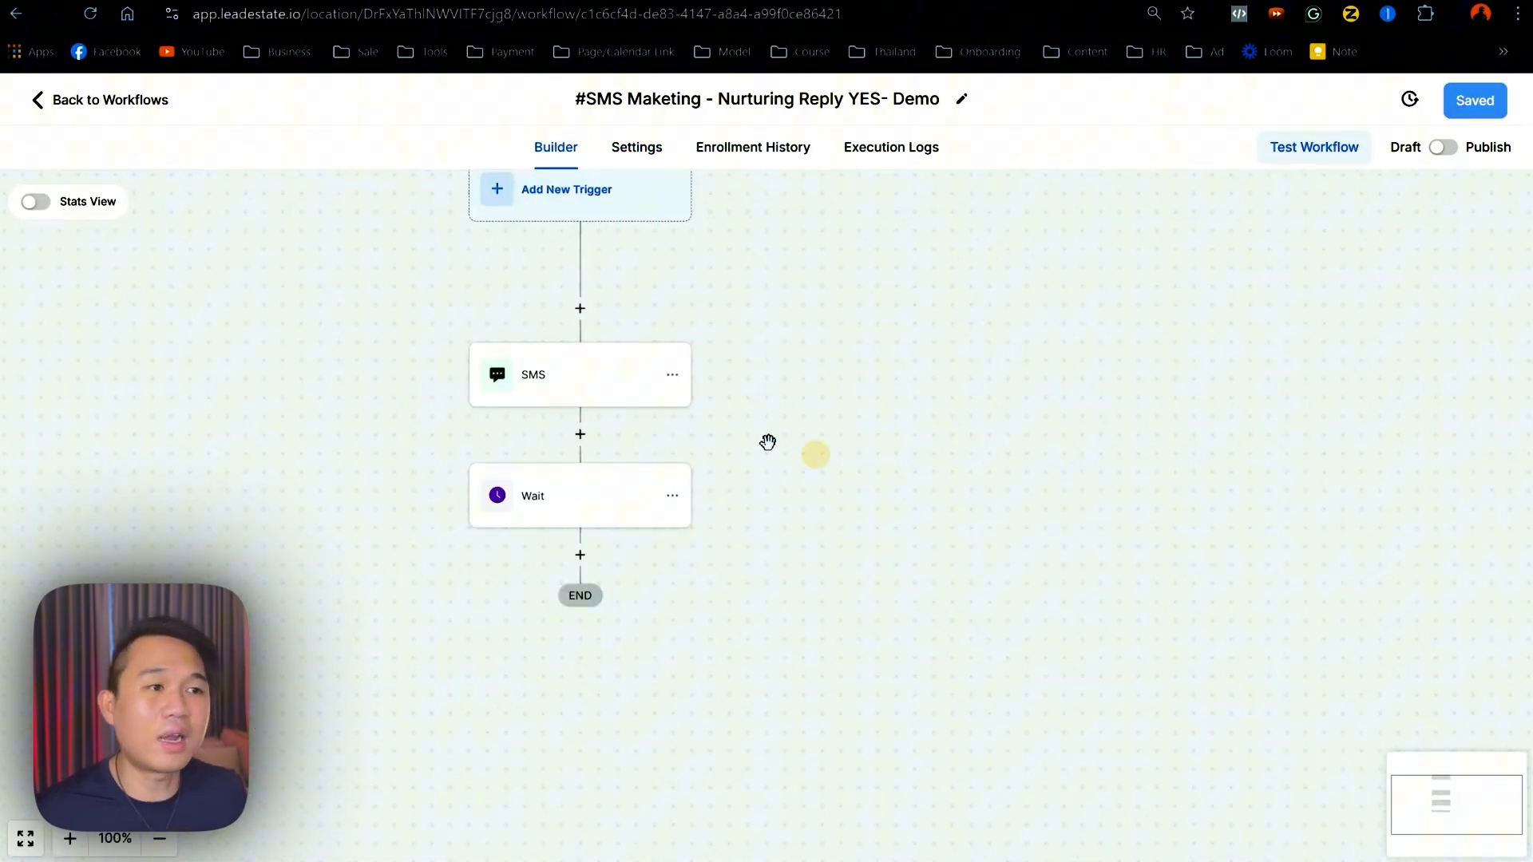
{"action": "left_click", "coordinate": [673, 376]}
{"action": "left_click", "coordinate": [786, 448]}
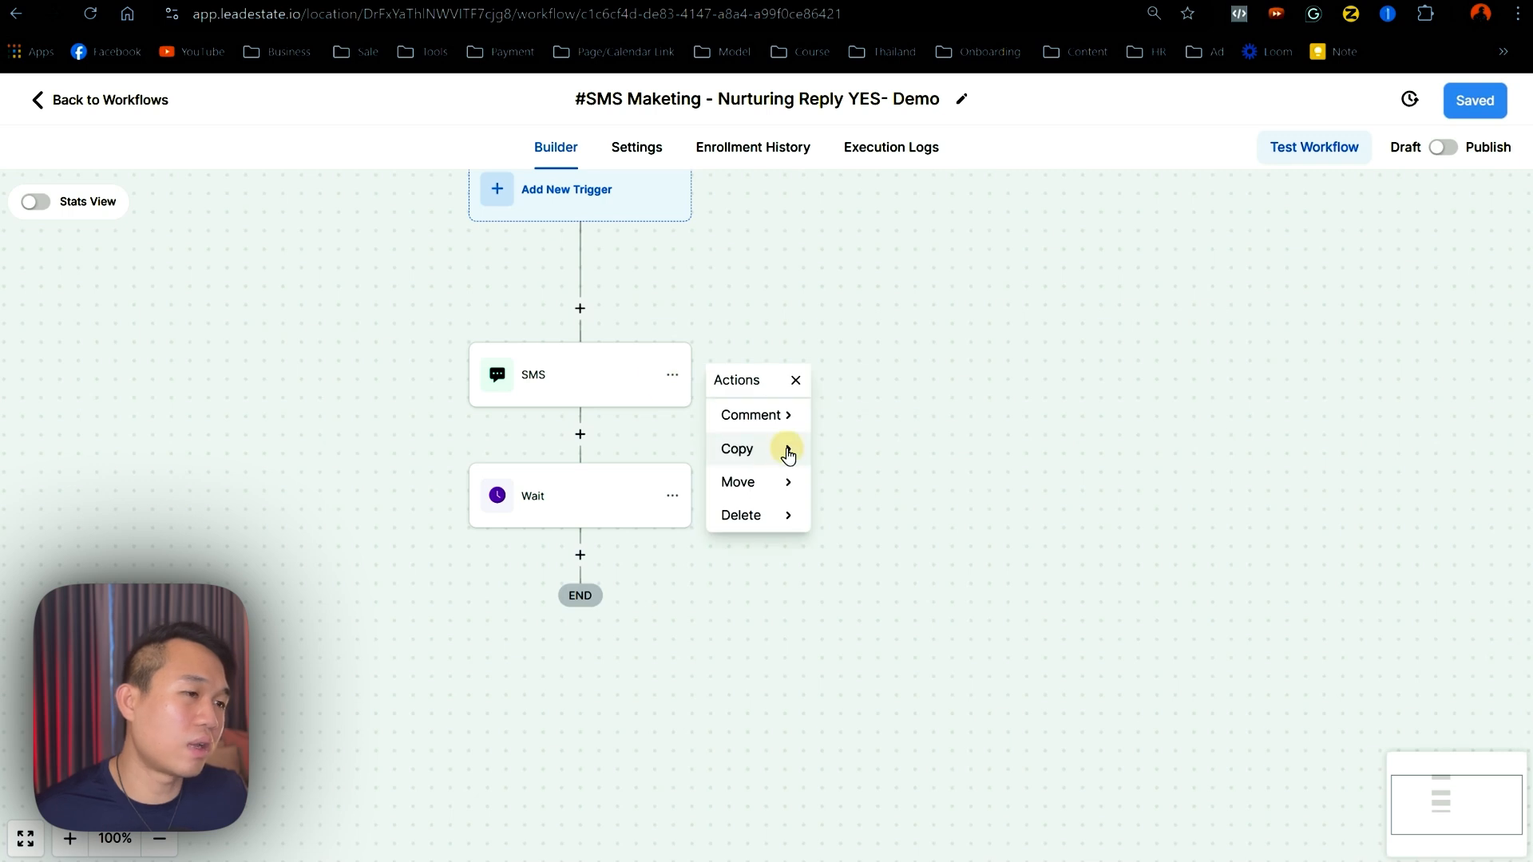
{"action": "left_click", "coordinate": [824, 450]}
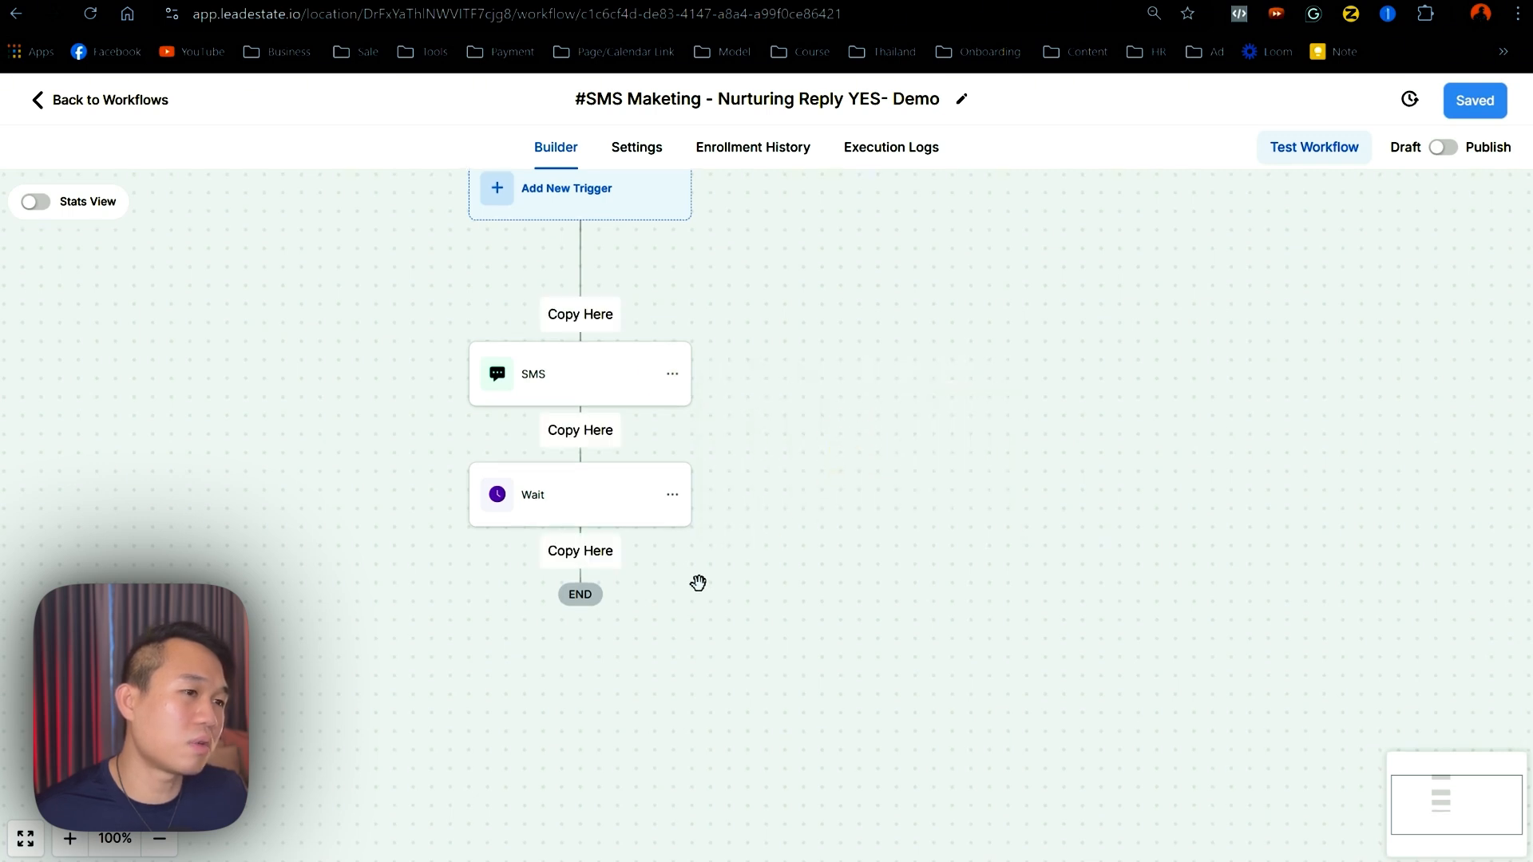
{"action": "left_click", "coordinate": [604, 567]}
{"action": "left_click_drag", "start_coordinate": [787, 591], "coordinate": [815, 466]}
- Name the Wait step 'Wait 1 days' with a one-day delay and save it
{"action": "left_click", "coordinate": [670, 375]}
{"action": "left_click", "coordinate": [832, 339]}
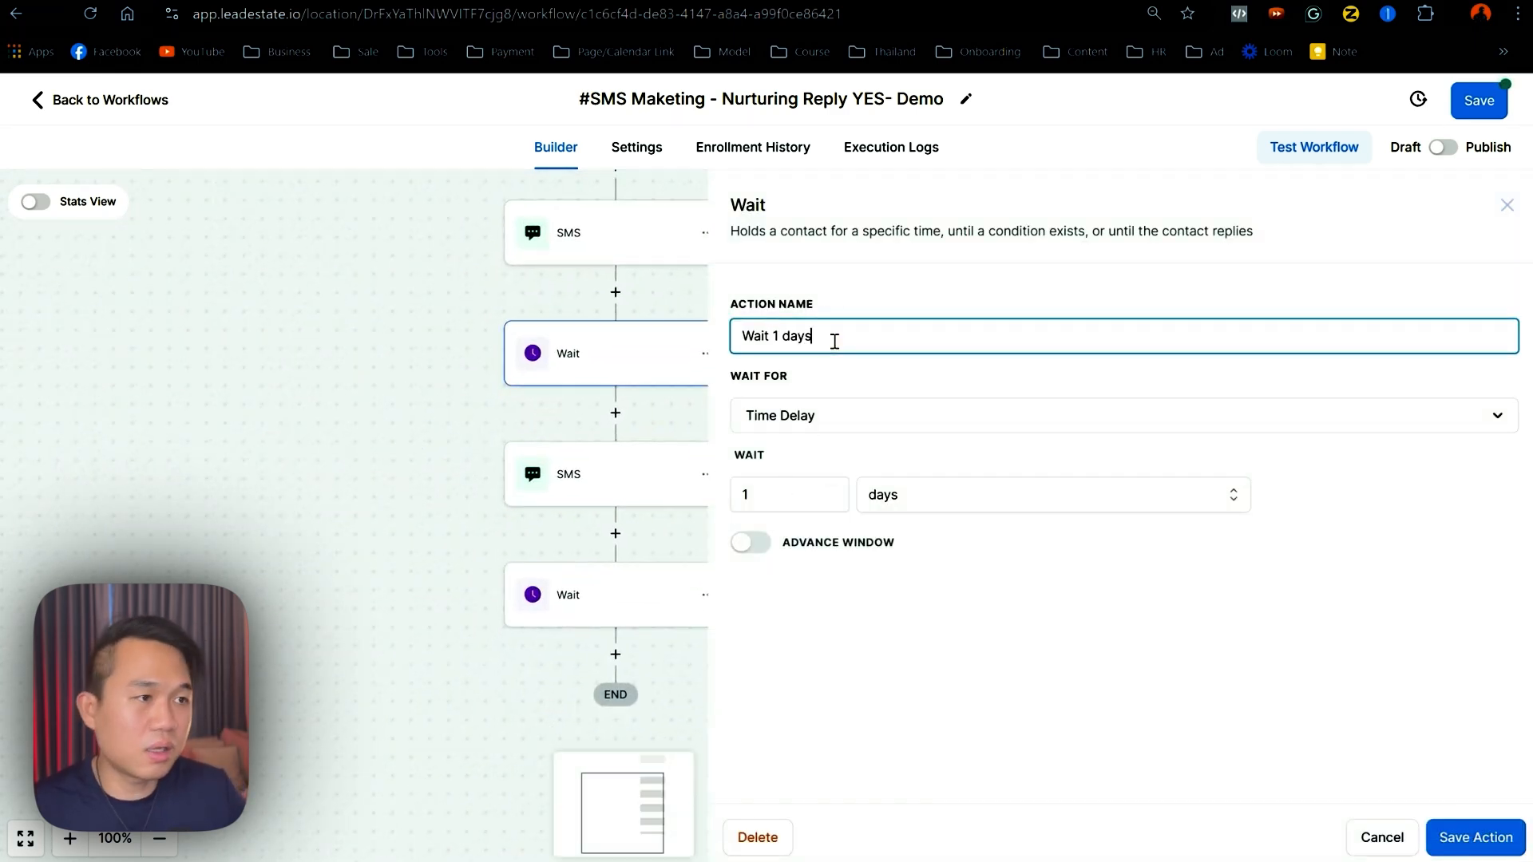
{"action": "left_click", "coordinate": [1497, 822]}
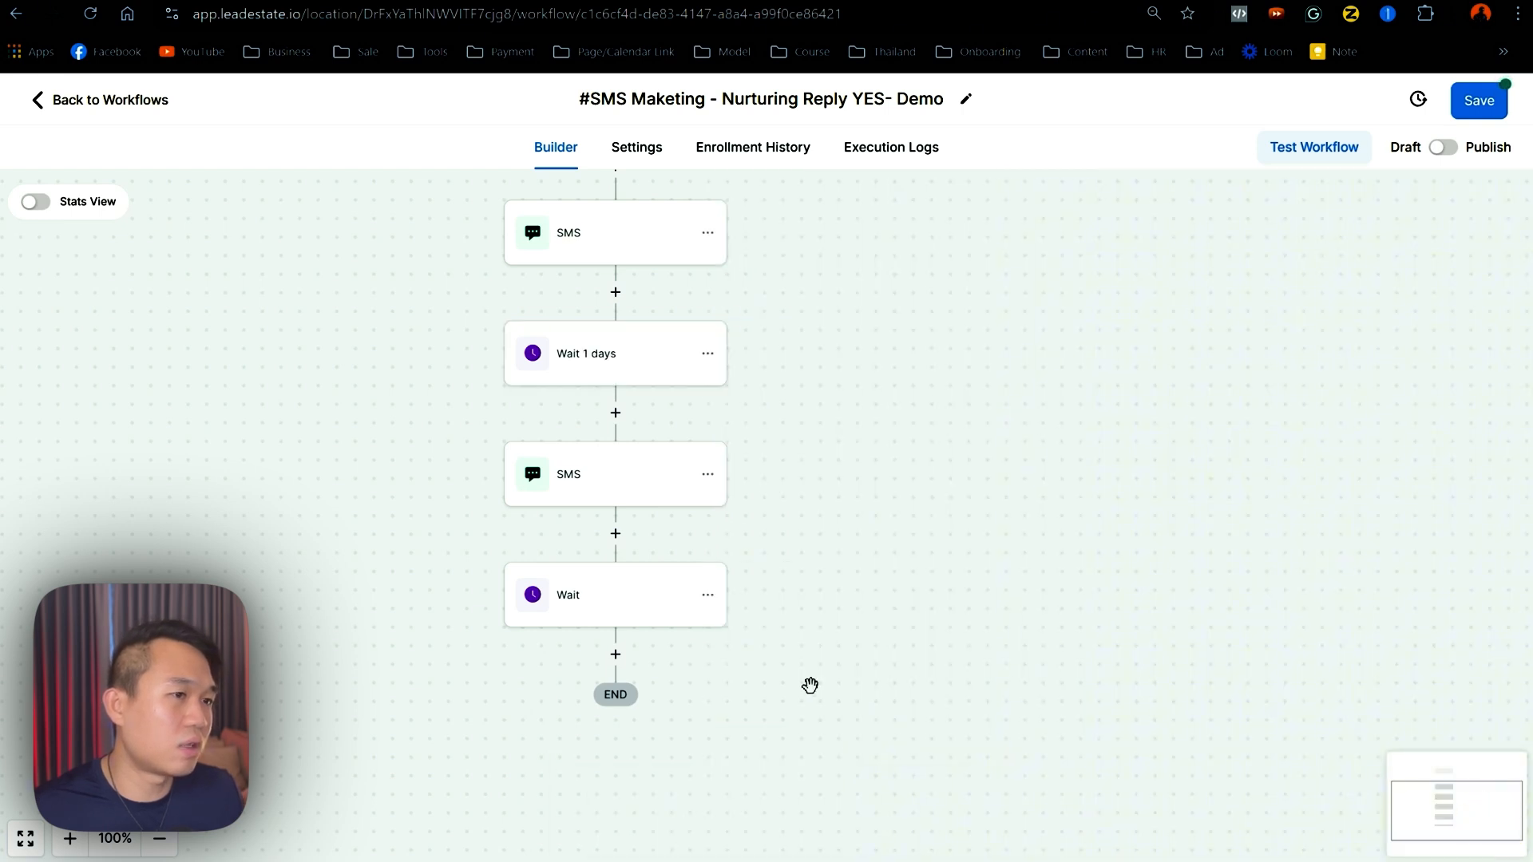
{"action": "left_click_drag", "start_coordinate": [698, 588], "coordinate": [681, 438]}
- Rewrite the second SMS as first name plus 'does the link work? are you able to book fine'
{"action": "left_click", "coordinate": [629, 399]}
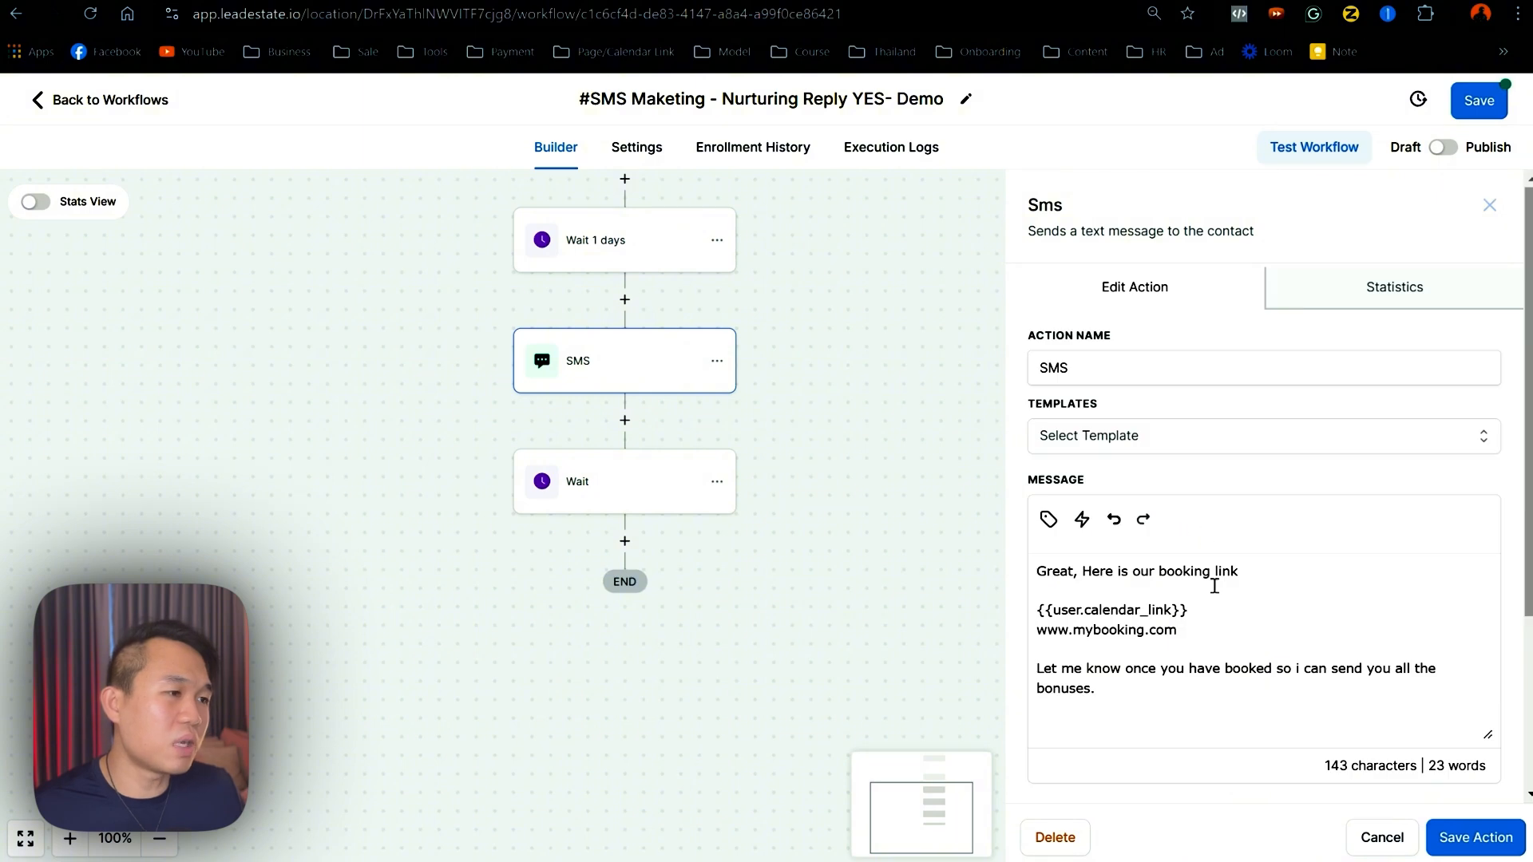
{"action": "left_click_drag", "start_coordinate": [1203, 697], "coordinate": [1038, 669]}
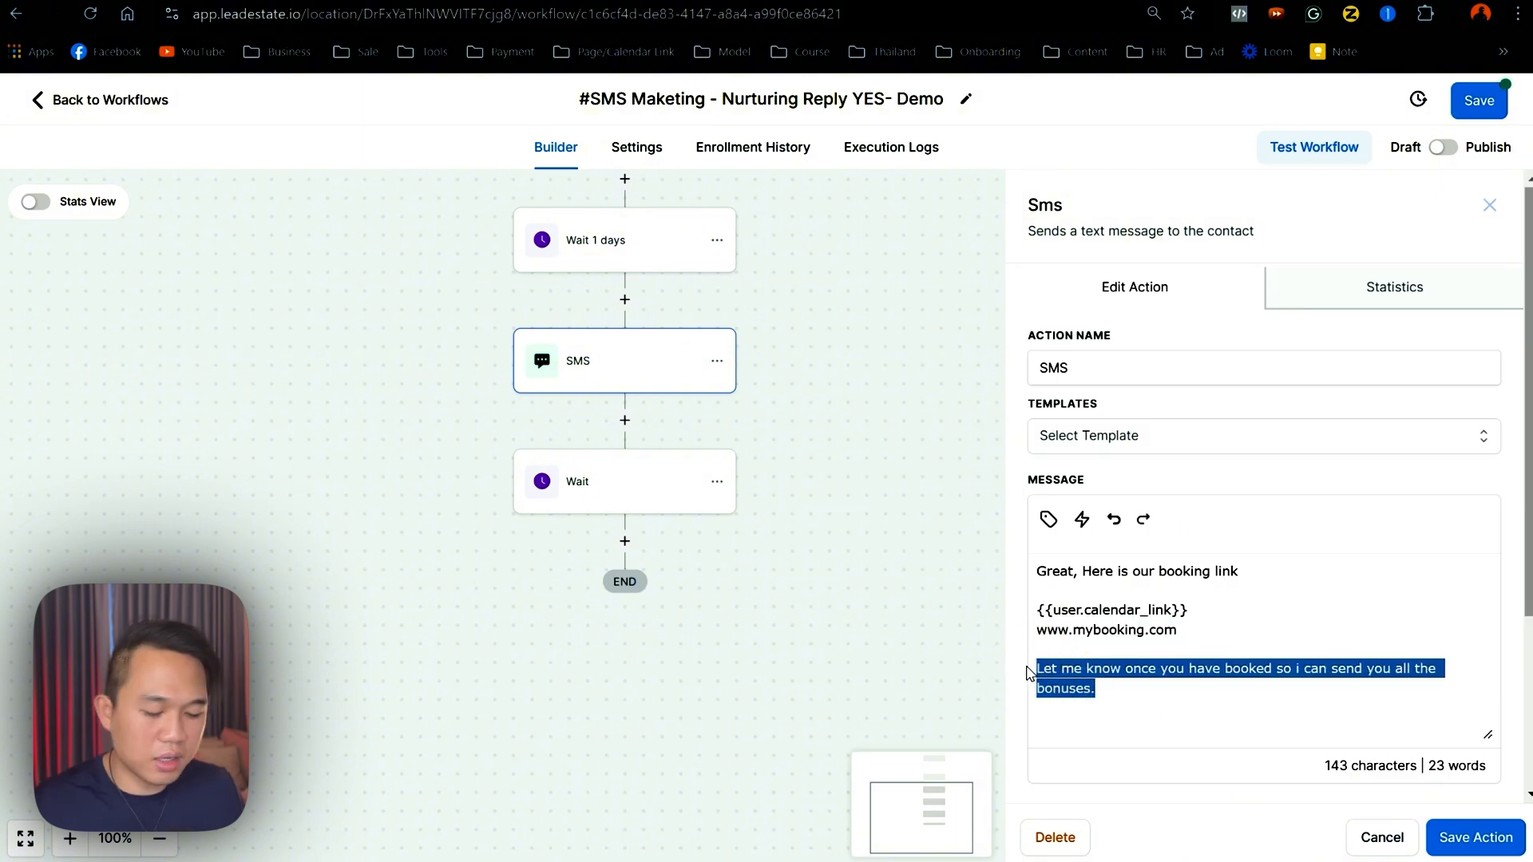
{"action": "key", "text": "BackSpace"}
{"action": "left_click_drag", "start_coordinate": [1259, 573], "coordinate": [1030, 581]}
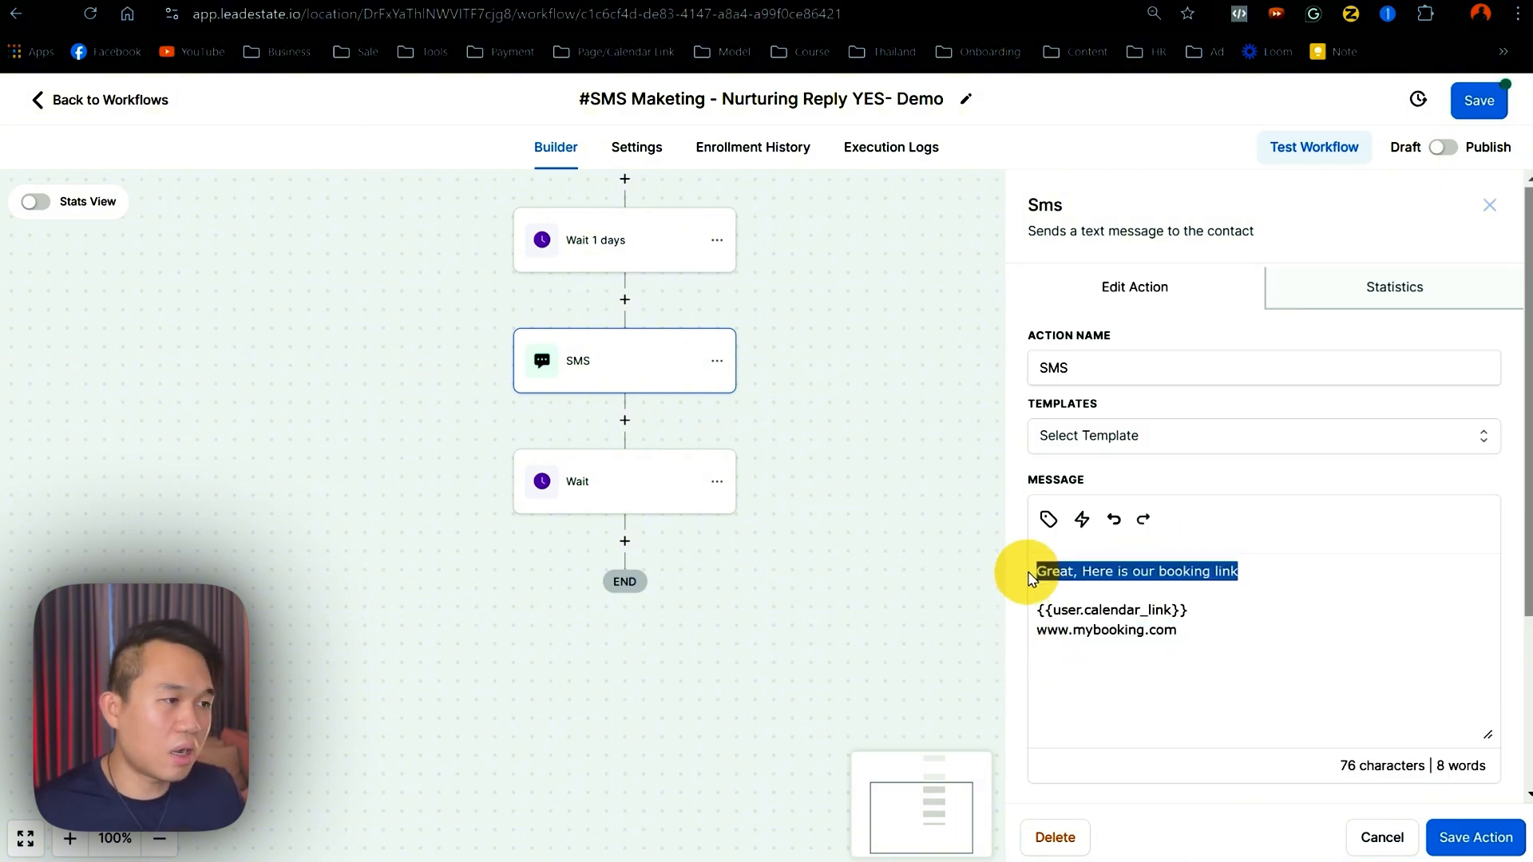
{"action": "key", "text": "BackSpace"}
{"action": "left_click", "coordinate": [1048, 518]}
{"action": "left_click", "coordinate": [955, 151]}
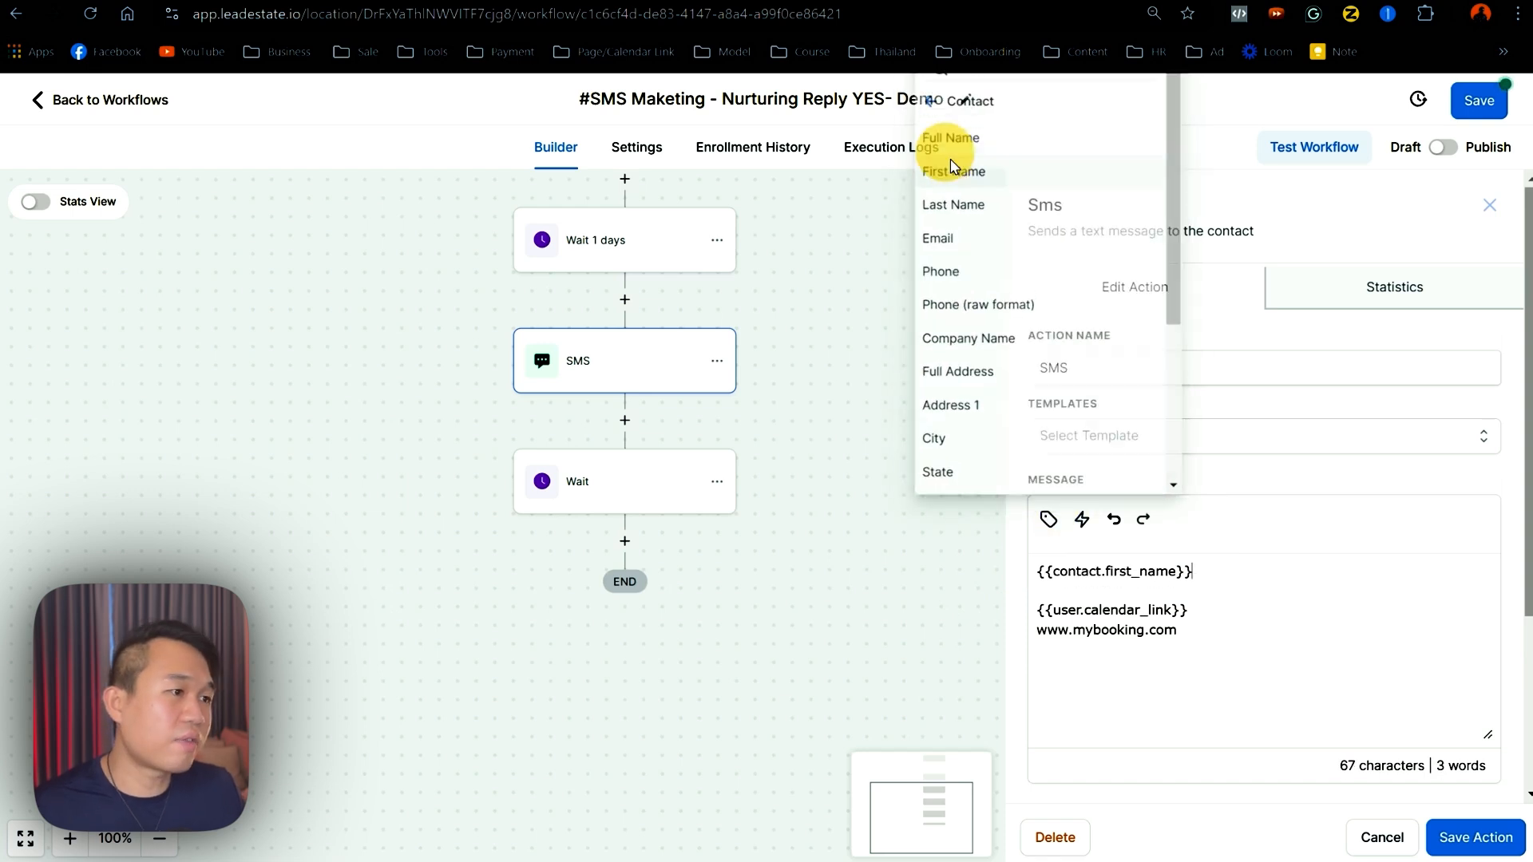
{"action": "type", "text": ", does the link"}
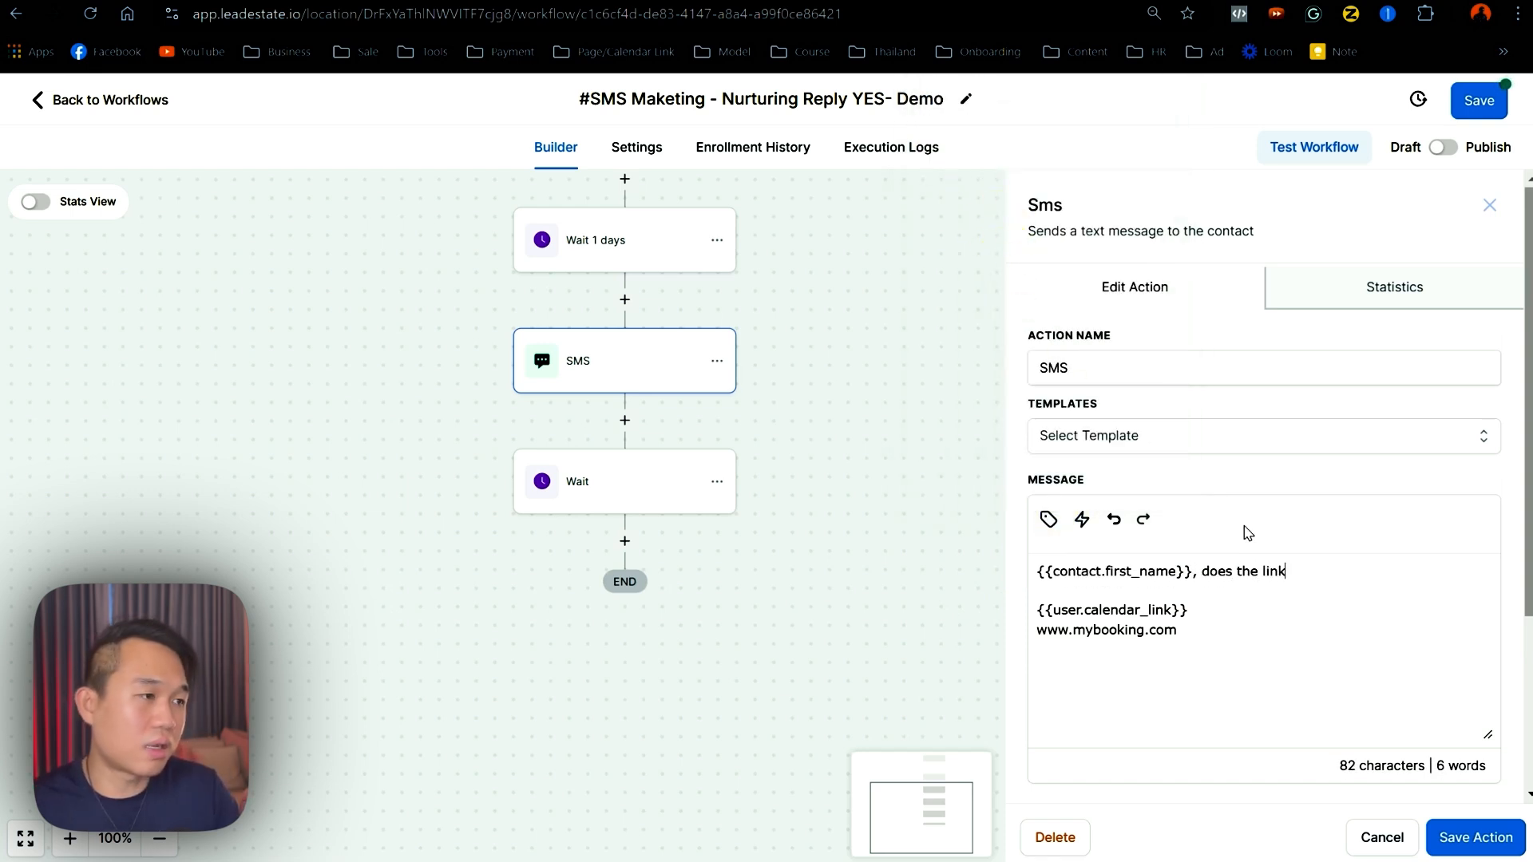
{"action": "type", "text": " work? are you a"}
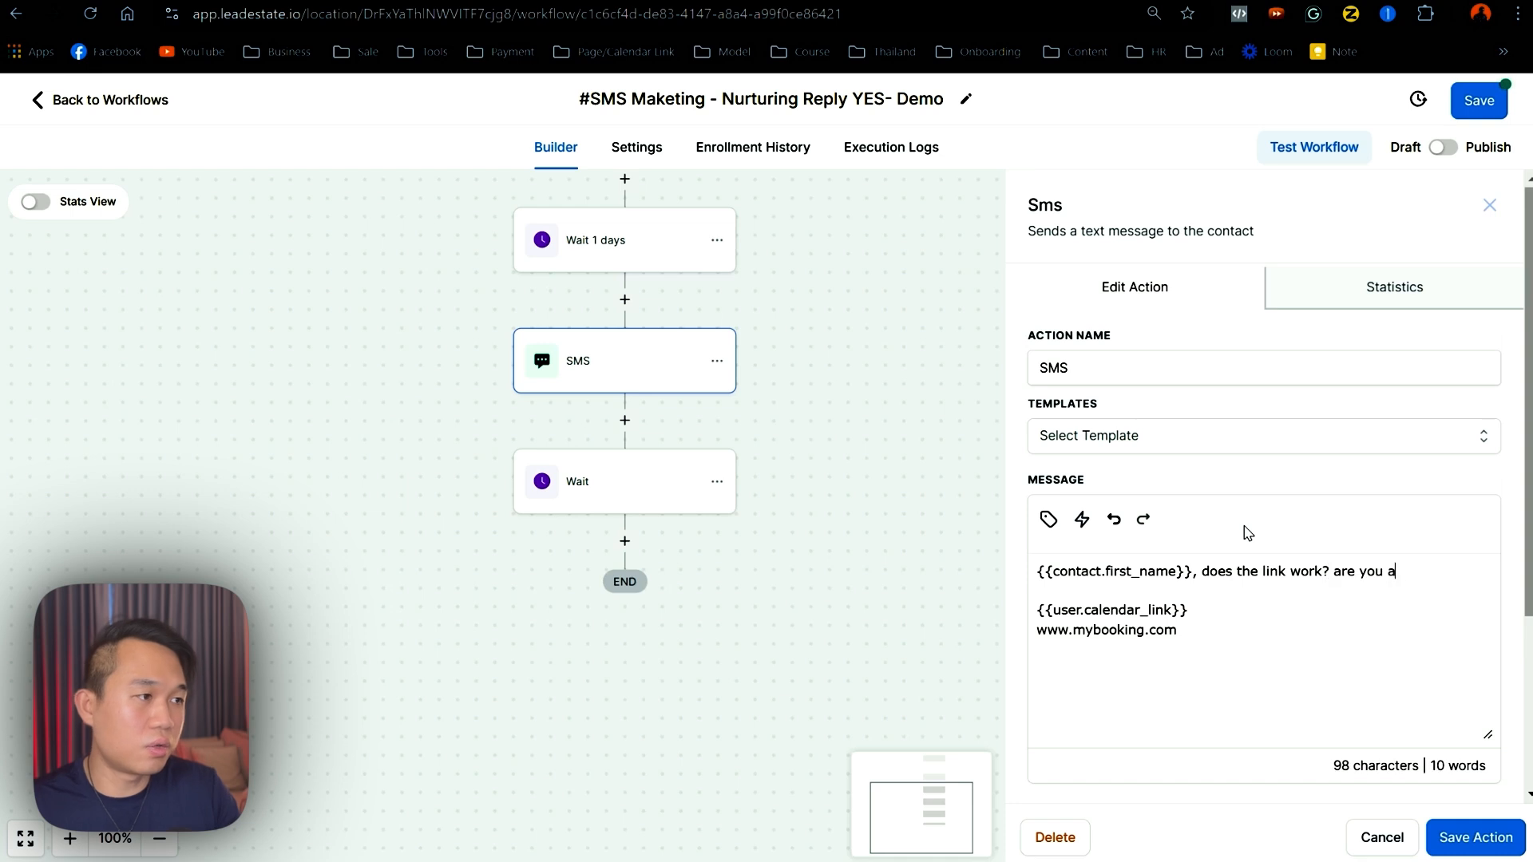
{"action": "type", "text": "ble to book fine?"}
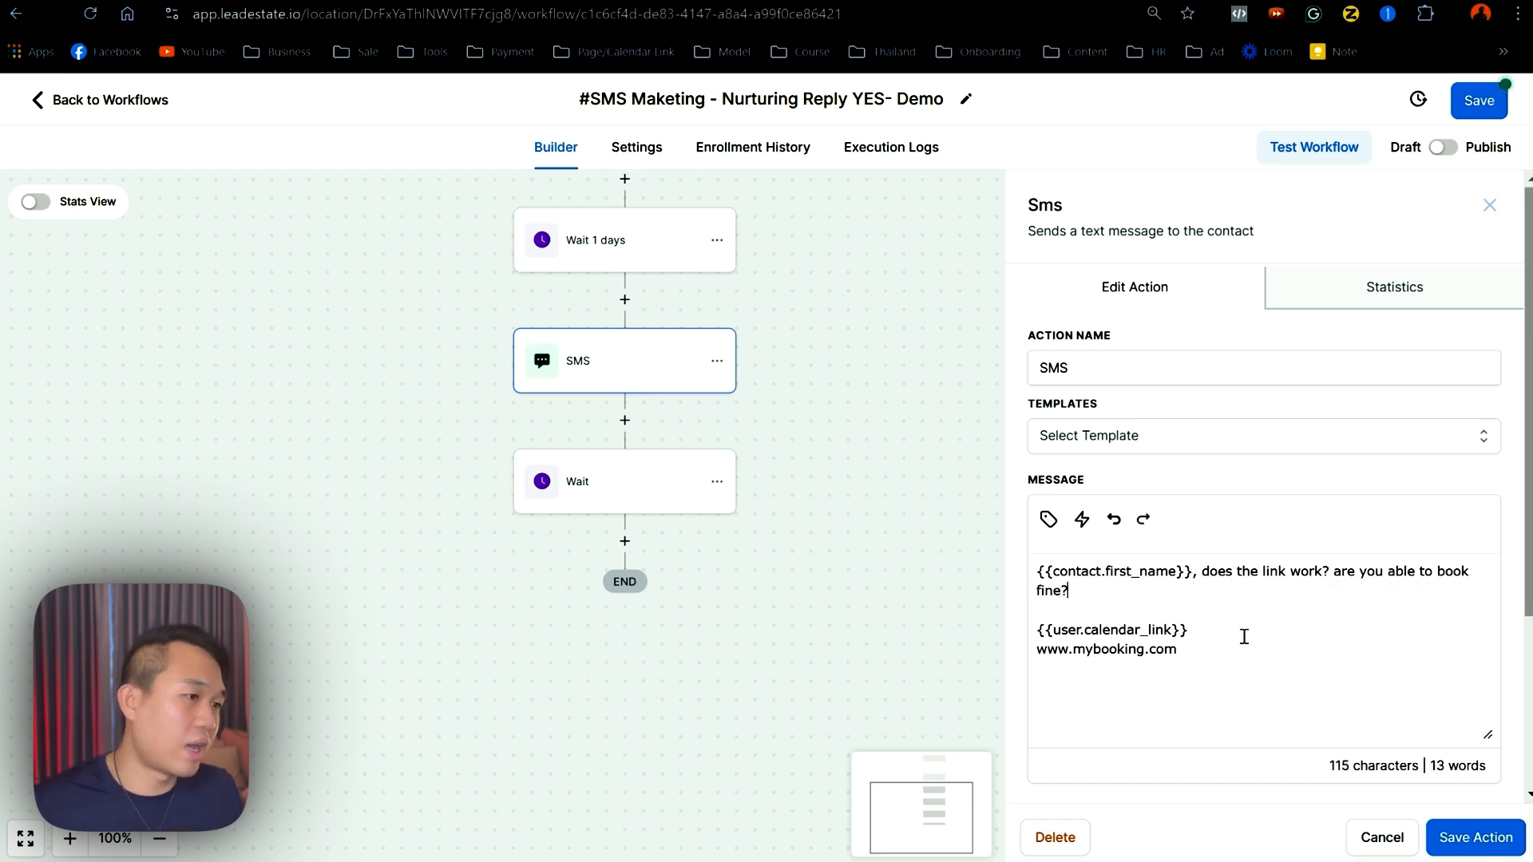
{"action": "left_click_drag", "start_coordinate": [1213, 655], "coordinate": [1022, 635]}
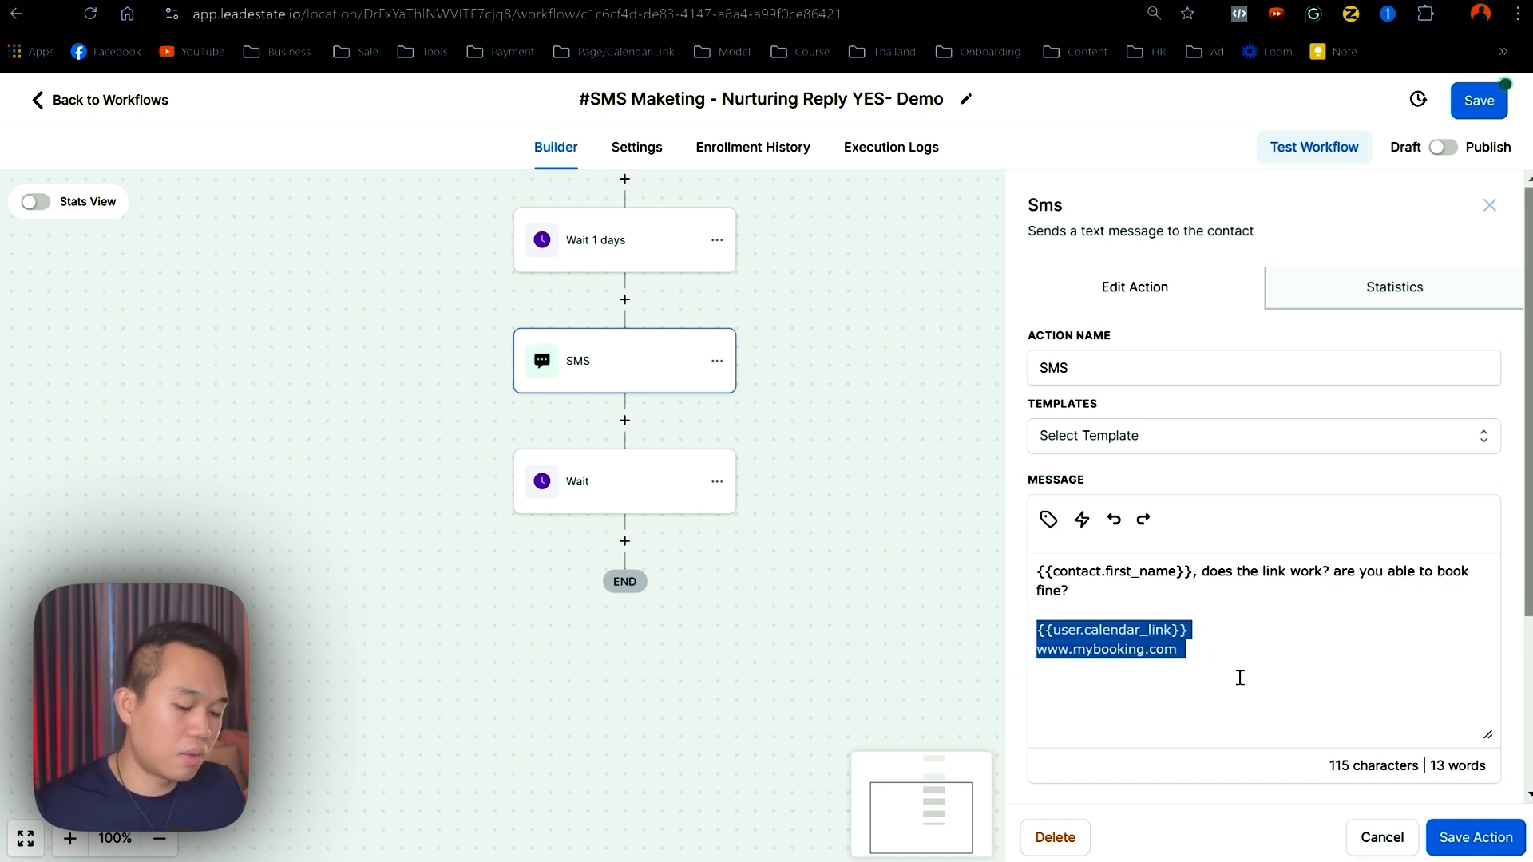
{"action": "left_click", "coordinate": [1215, 681]}
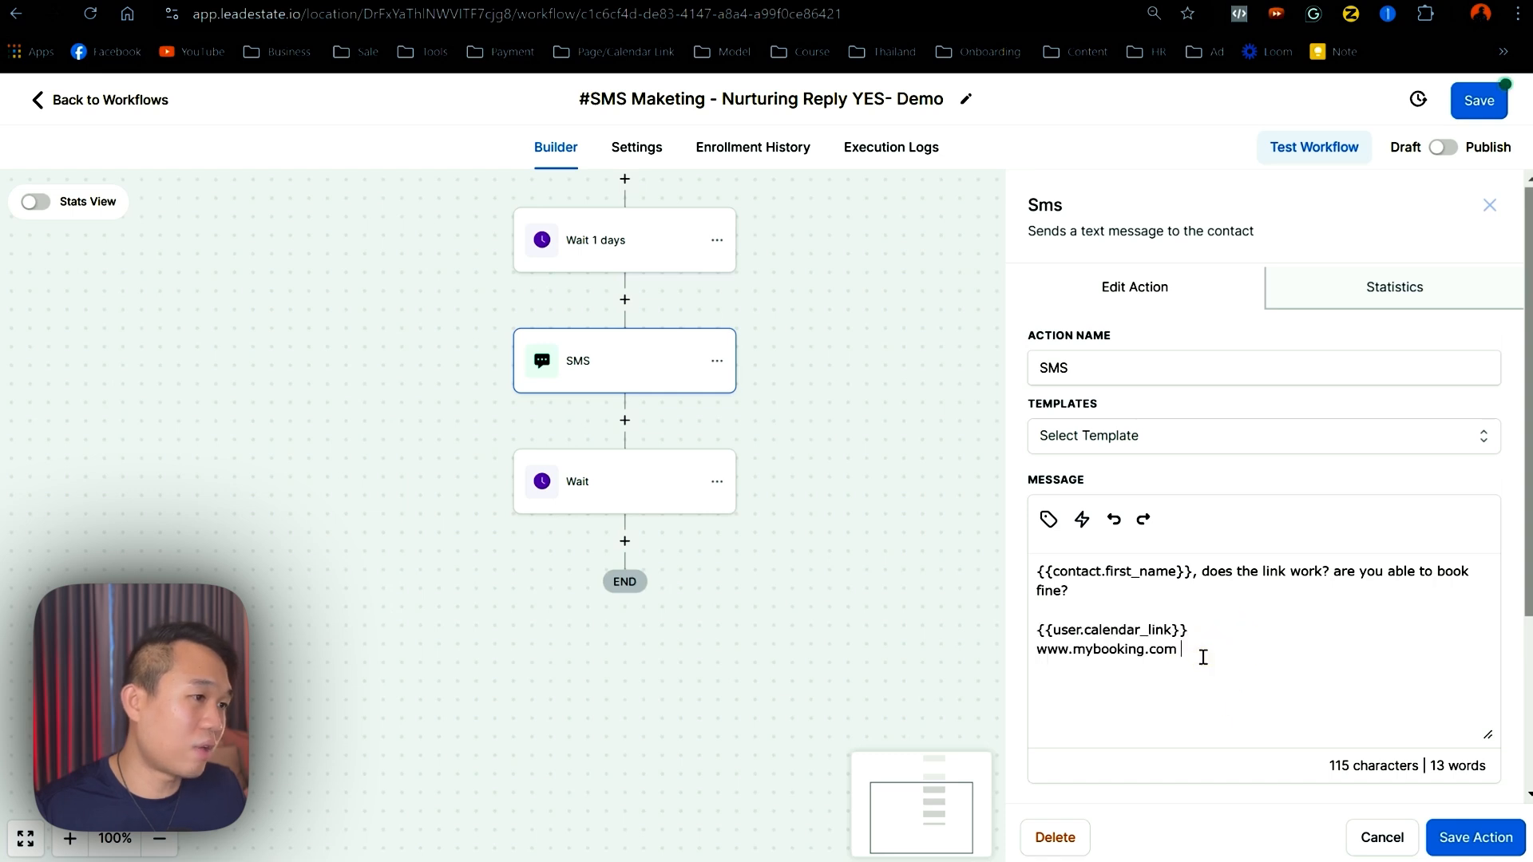
{"action": "left_click_drag", "start_coordinate": [1201, 654], "coordinate": [1030, 650]}
{"action": "key", "text": "BackSpace"}
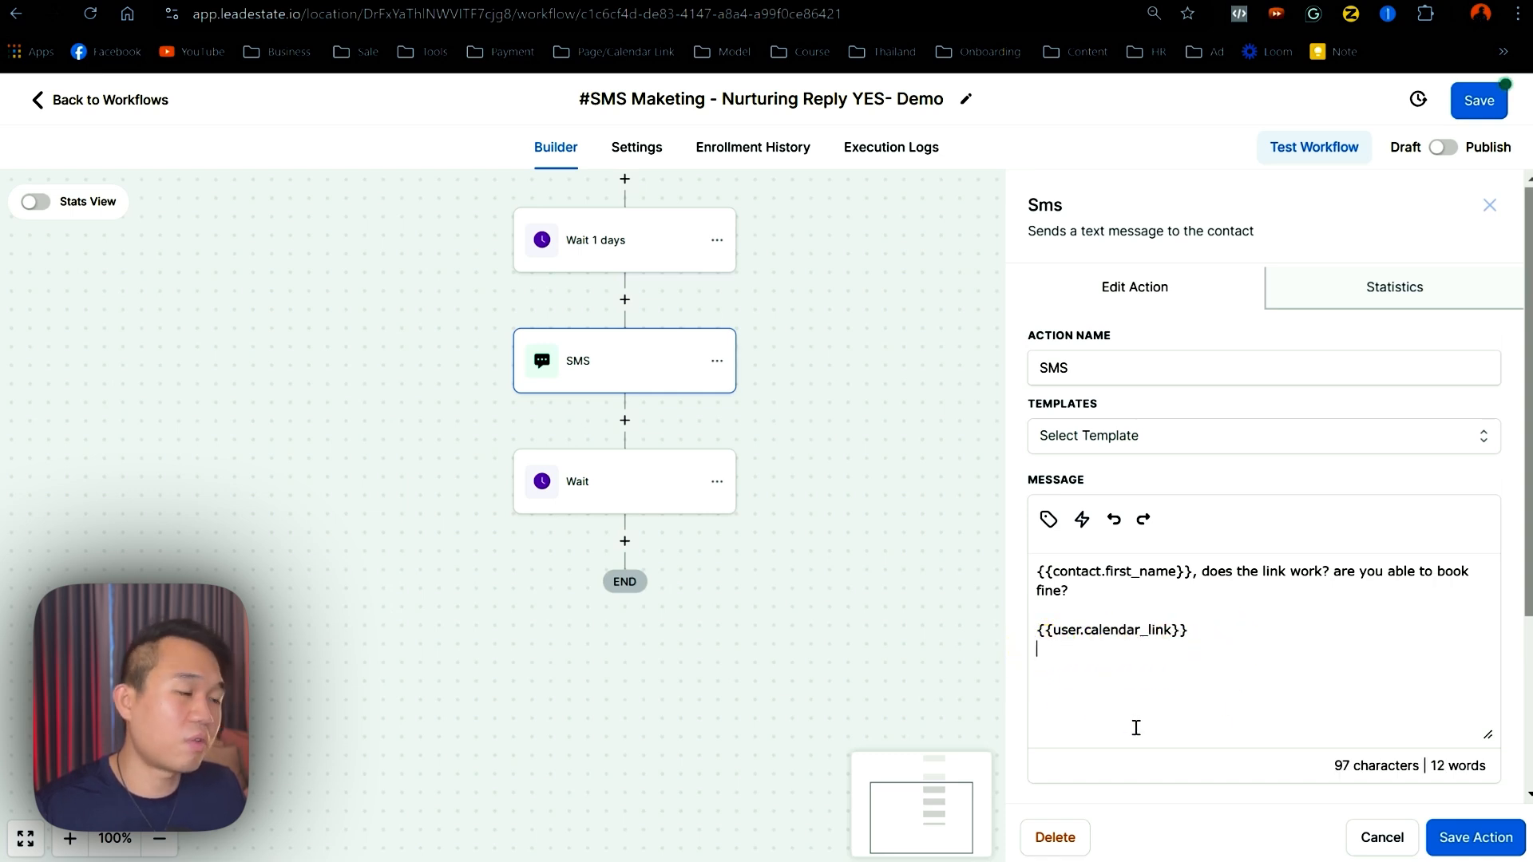
{"action": "left_click", "coordinate": [1476, 837]}
{"action": "left_click", "coordinate": [1478, 100]}
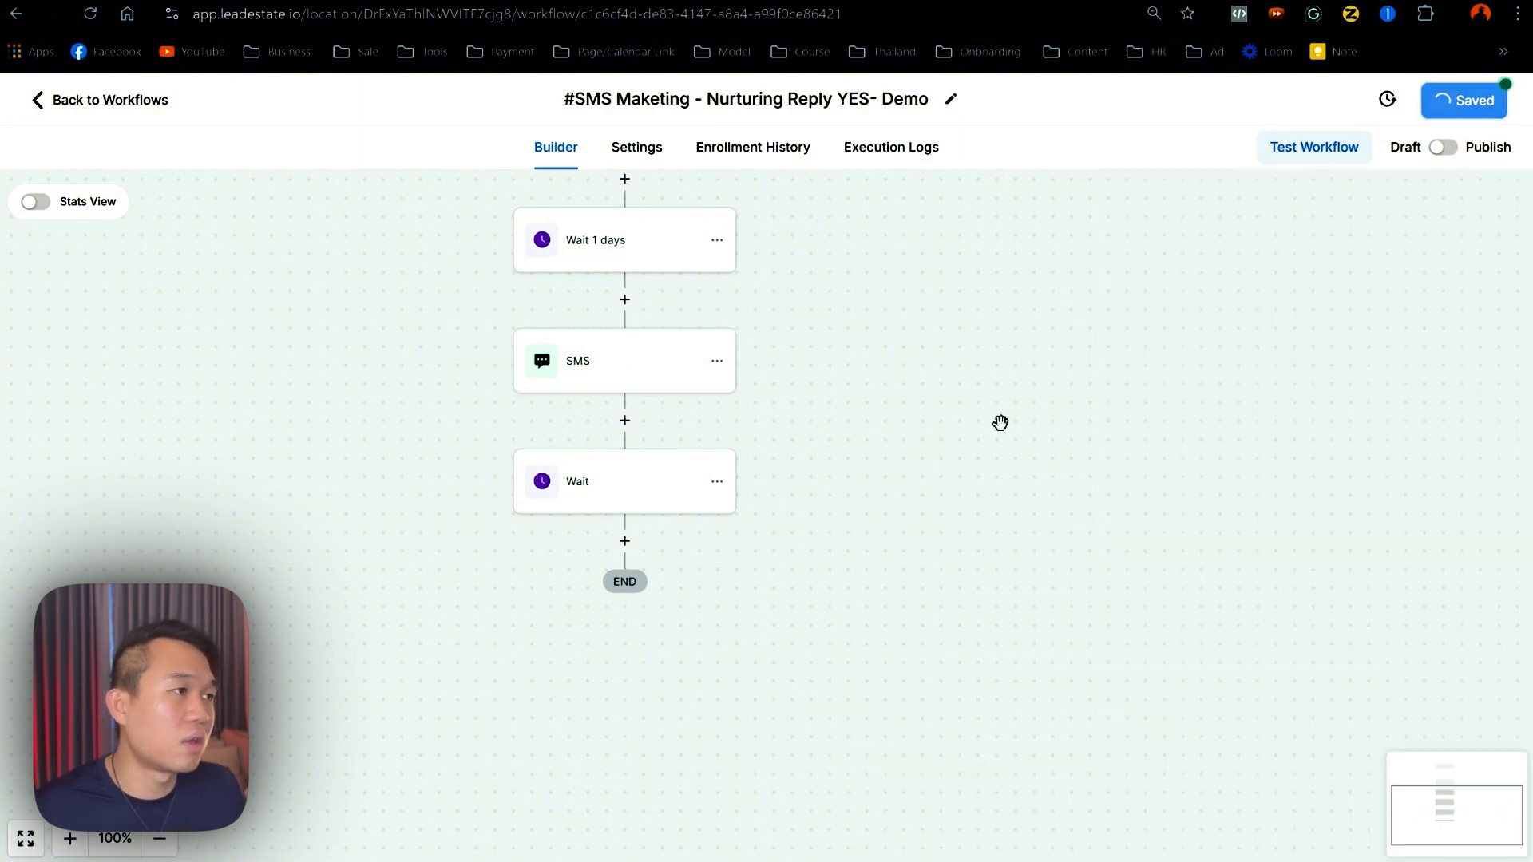
{"action": "left_click_drag", "start_coordinate": [999, 440], "coordinate": [1015, 625]}
{"action": "left_click_drag", "start_coordinate": [732, 510], "coordinate": [705, 563]}
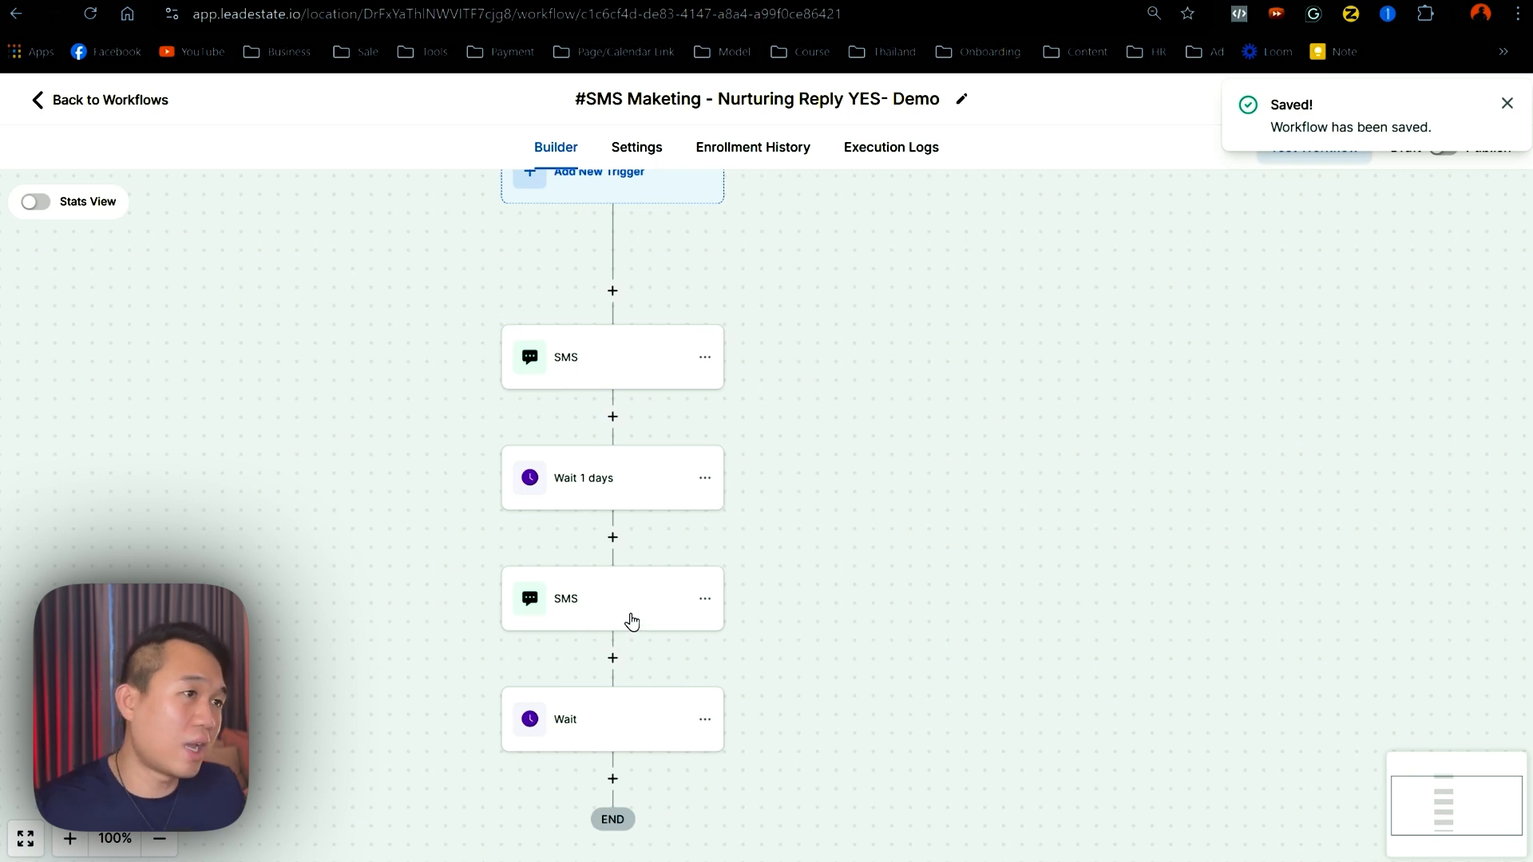
- Rename the last Wait step 'Wait 1 days' and save it
{"action": "left_click_drag", "start_coordinate": [804, 730], "coordinate": [838, 534]}
{"action": "left_click", "coordinate": [681, 525]}
{"action": "left_click", "coordinate": [841, 336]}
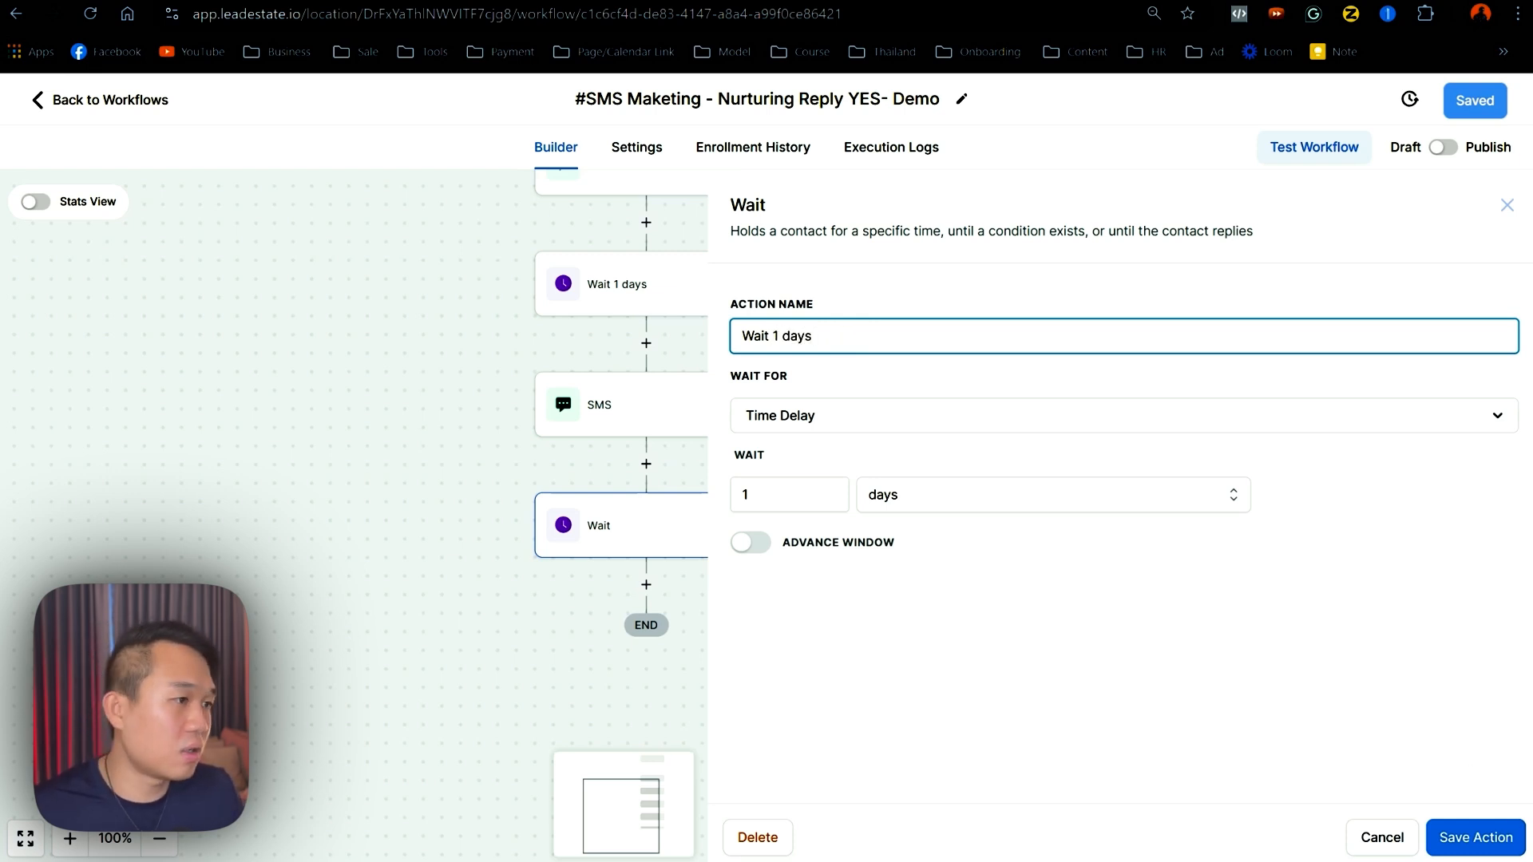
{"action": "type", "text": "1 days"}
{"action": "left_click", "coordinate": [1485, 839]}
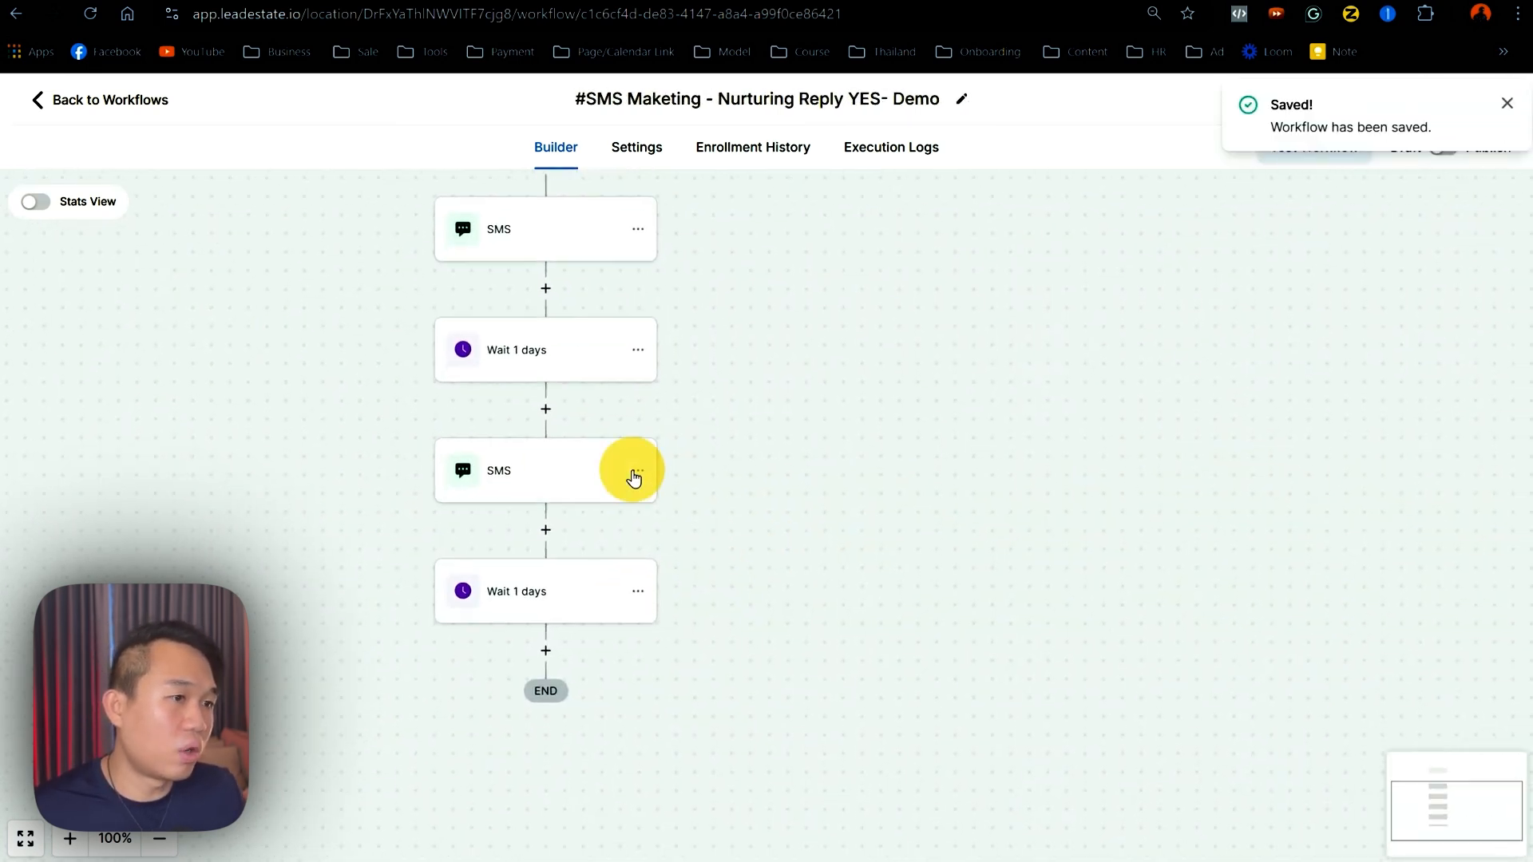
- Copy the second SMS and every step after it, pasting them above END
{"action": "left_click", "coordinate": [636, 473]}
{"action": "left_click", "coordinate": [754, 546]}
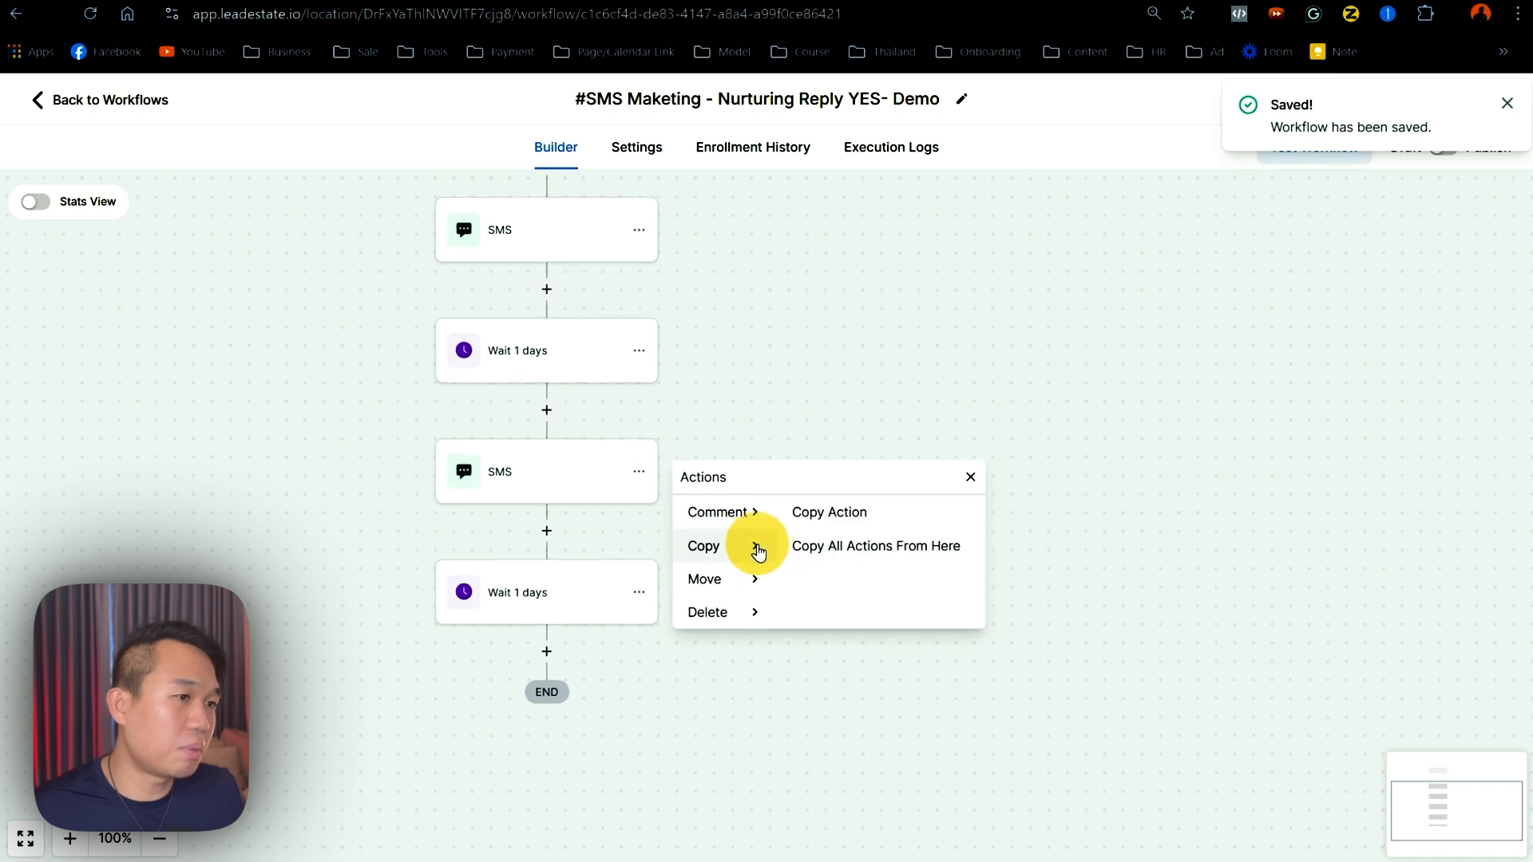
{"action": "left_click", "coordinate": [814, 546]}
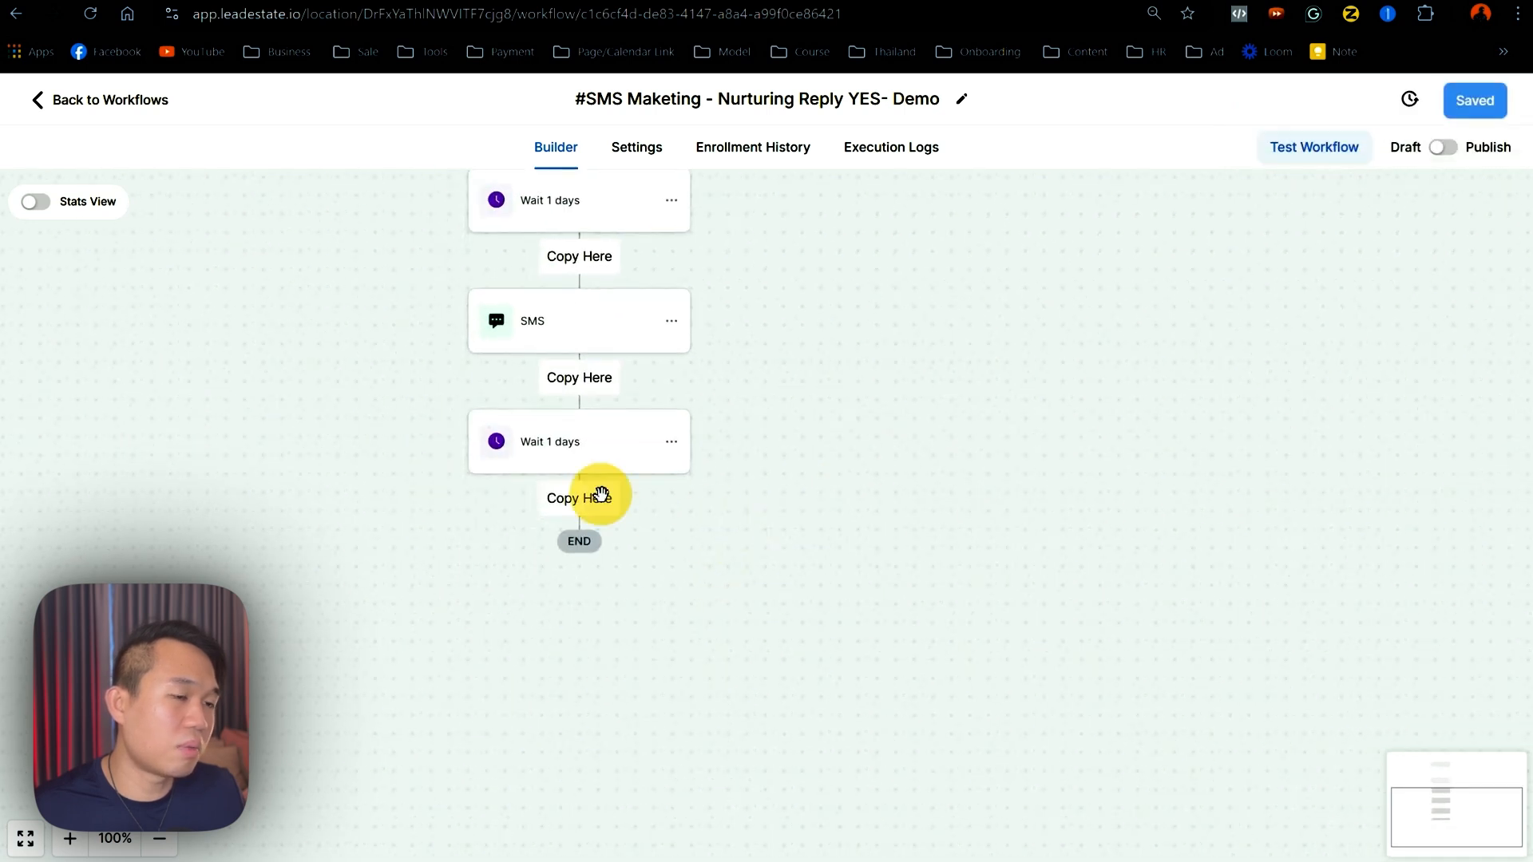
{"action": "left_click", "coordinate": [600, 495]}
- Replace the new SMS text with the first-name greeting and 'are you there?'
{"action": "left_click", "coordinate": [517, 429]}
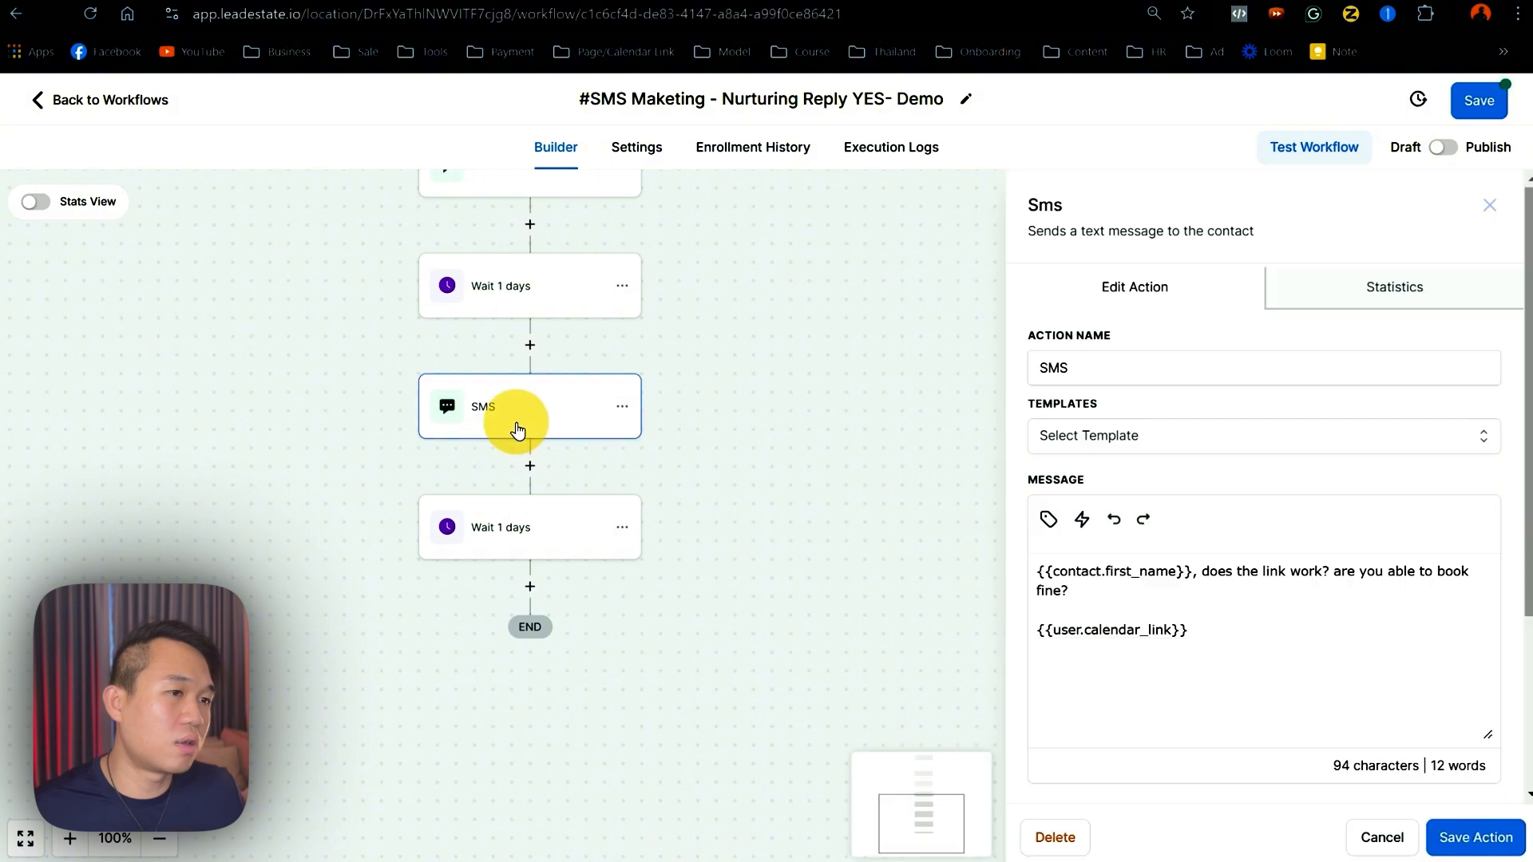
{"action": "left_click_drag", "start_coordinate": [1222, 641], "coordinate": [1012, 605]}
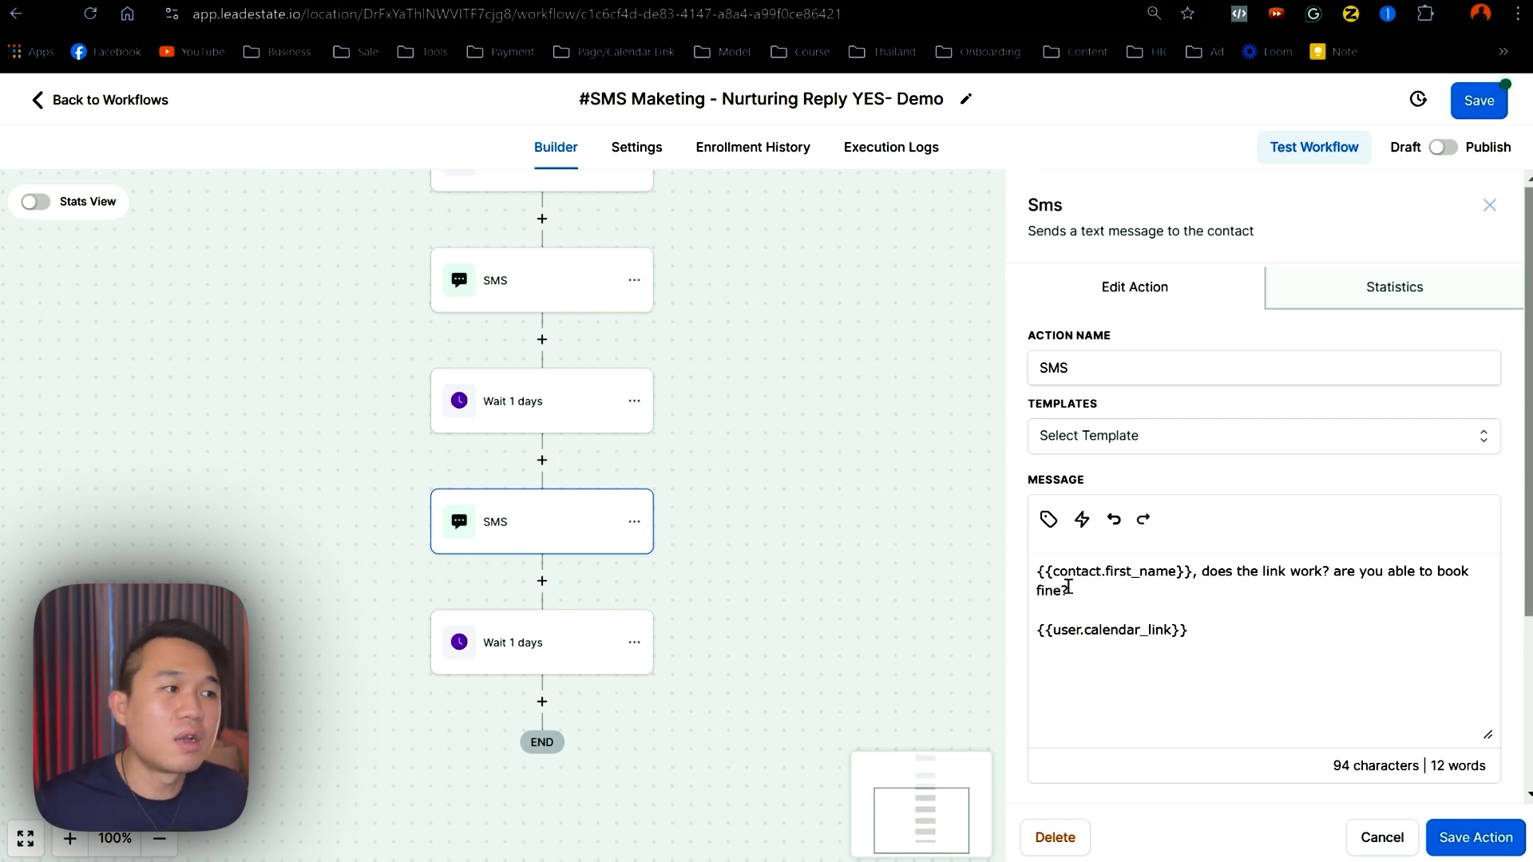
{"action": "left_click_drag", "start_coordinate": [1237, 642], "coordinate": [1019, 558]}
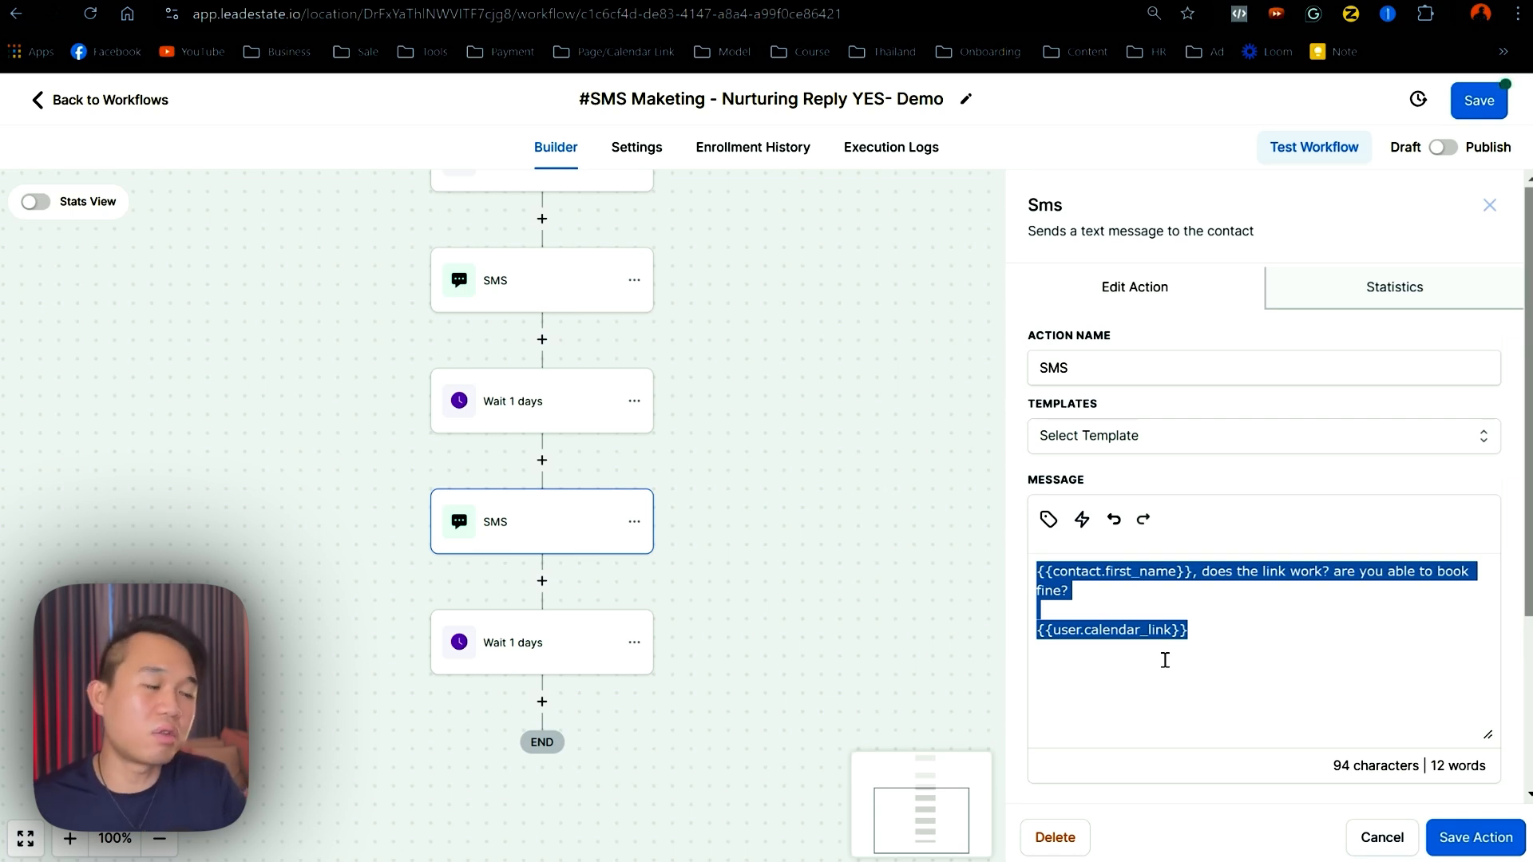
{"action": "key", "text": "ctrl+v"}
{"action": "type", "text": "are there"}
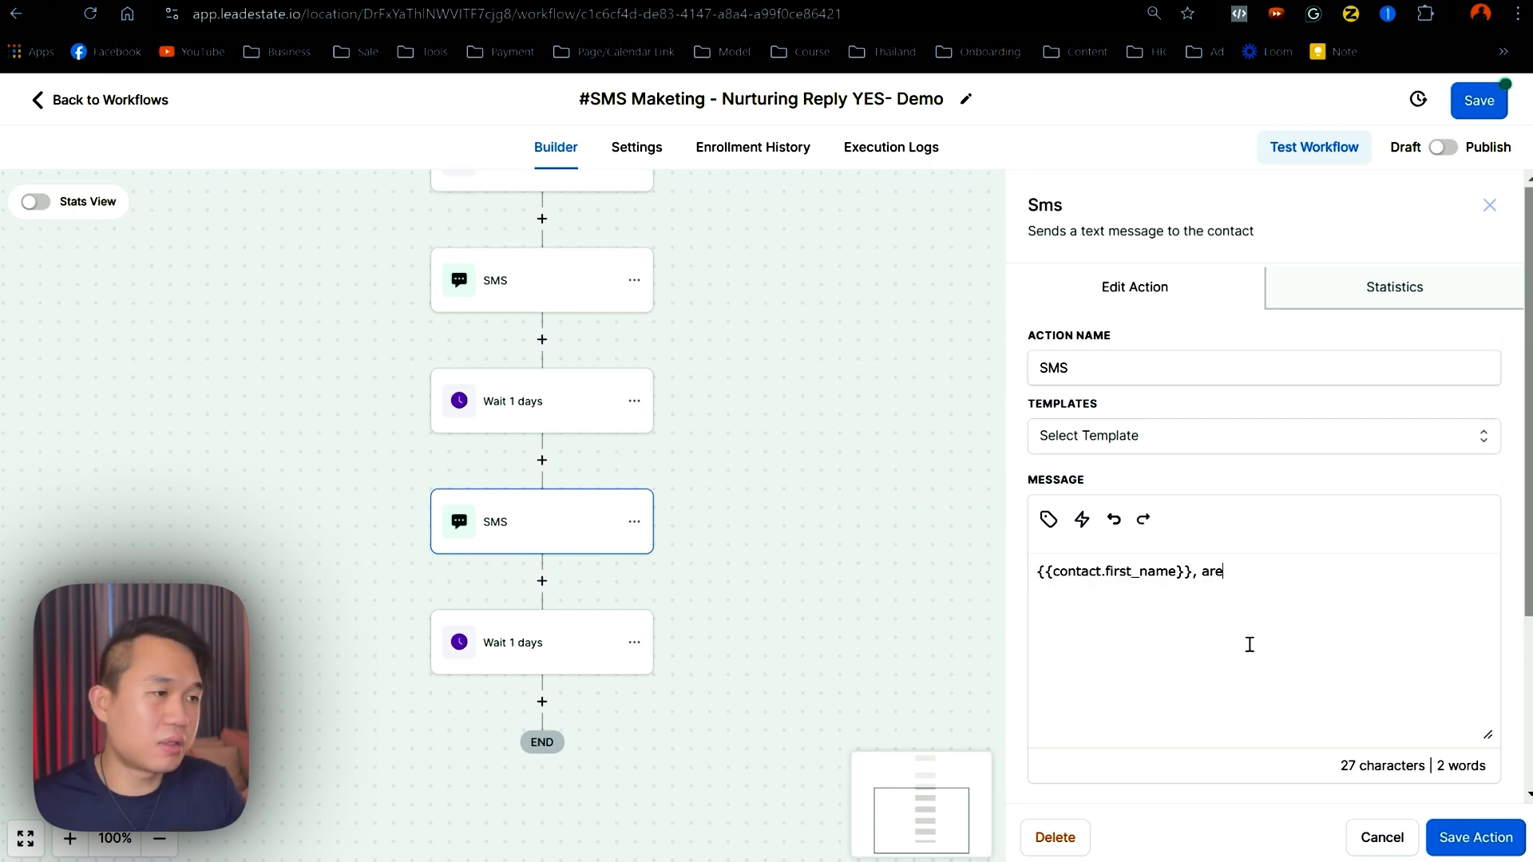
{"action": "key", "text": "BackSpace"}
{"action": "key", "text": "BackSpace"}
{"action": "key", "text": "BackSpace"}
{"action": "key", "text": "BackSpace"}
{"action": "key", "text": "BackSpace"}
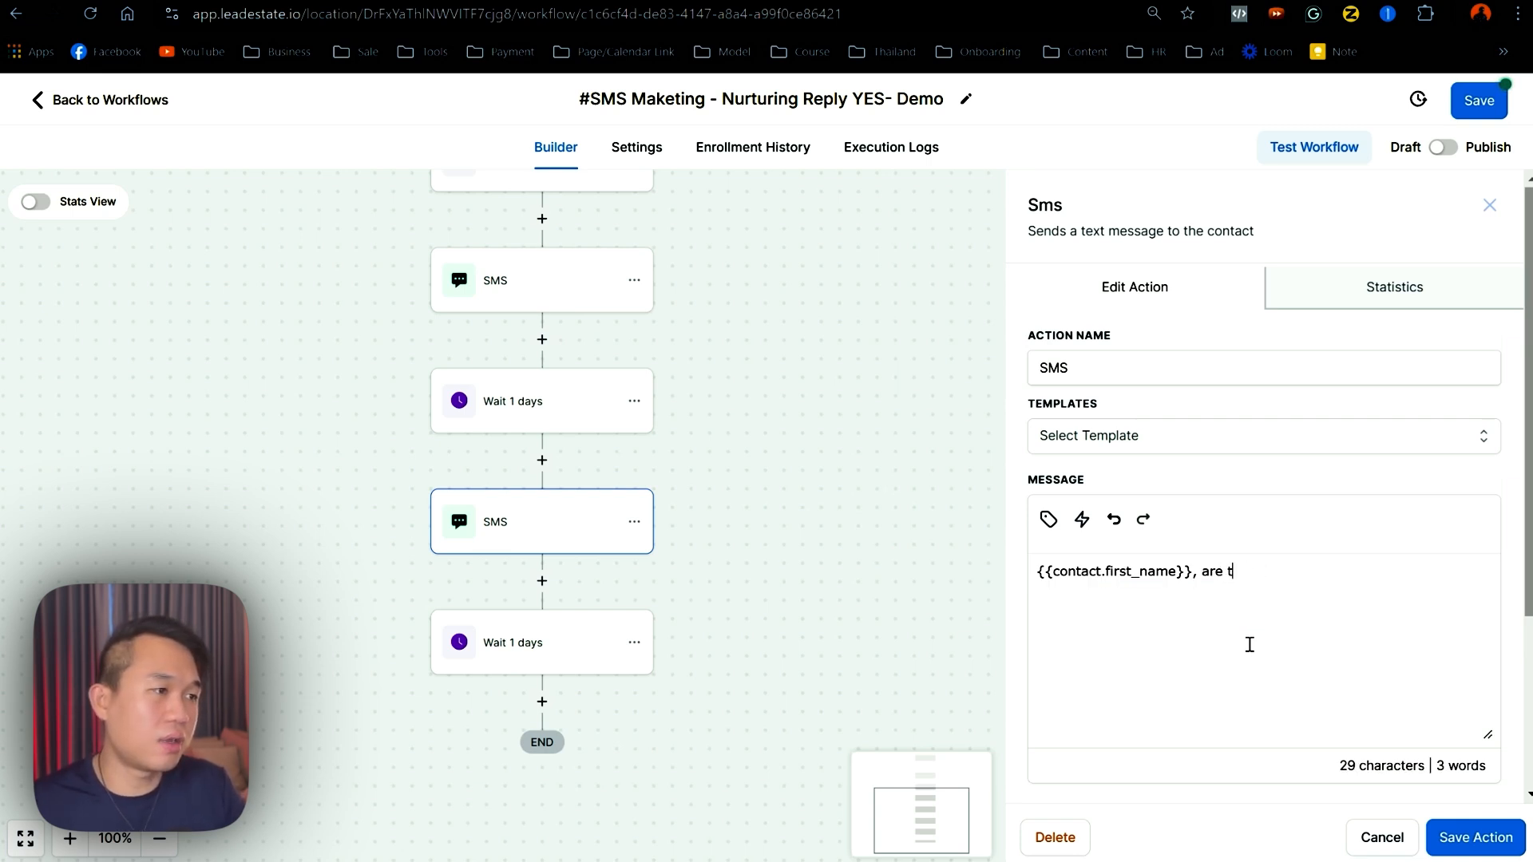
{"action": "type", "text": "you there?"}
{"action": "left_click", "coordinate": [1224, 573]}
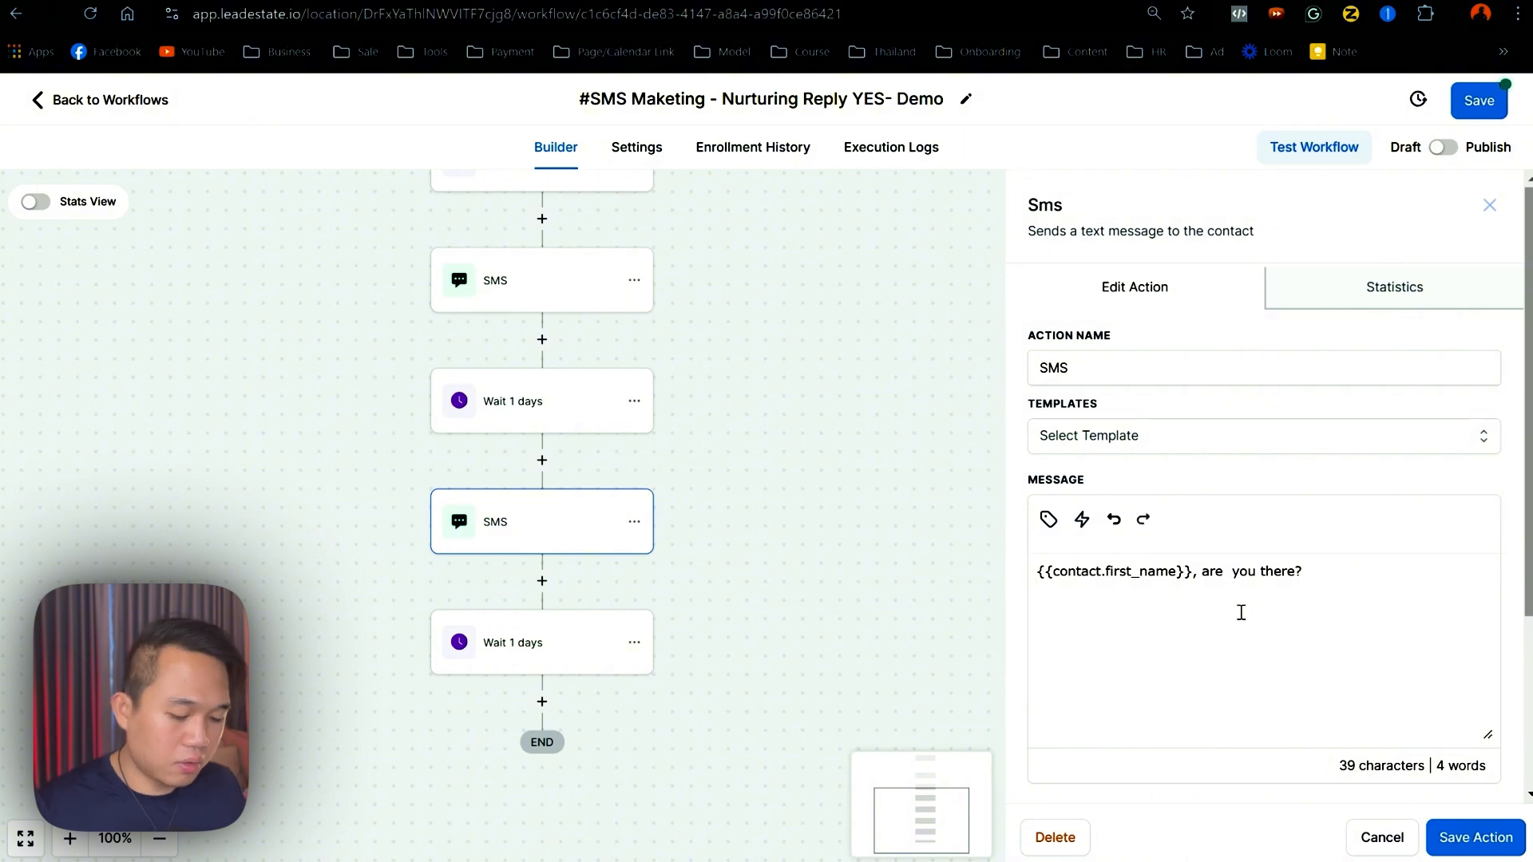
{"action": "key", "text": "Delete"}
- Swap the first-name greeting for '...' so it reads '...are you there?', then save the workflow
{"action": "left_click_drag", "start_coordinate": [1198, 571], "coordinate": [1027, 576]}
{"action": "key", "text": "BackSpace"}
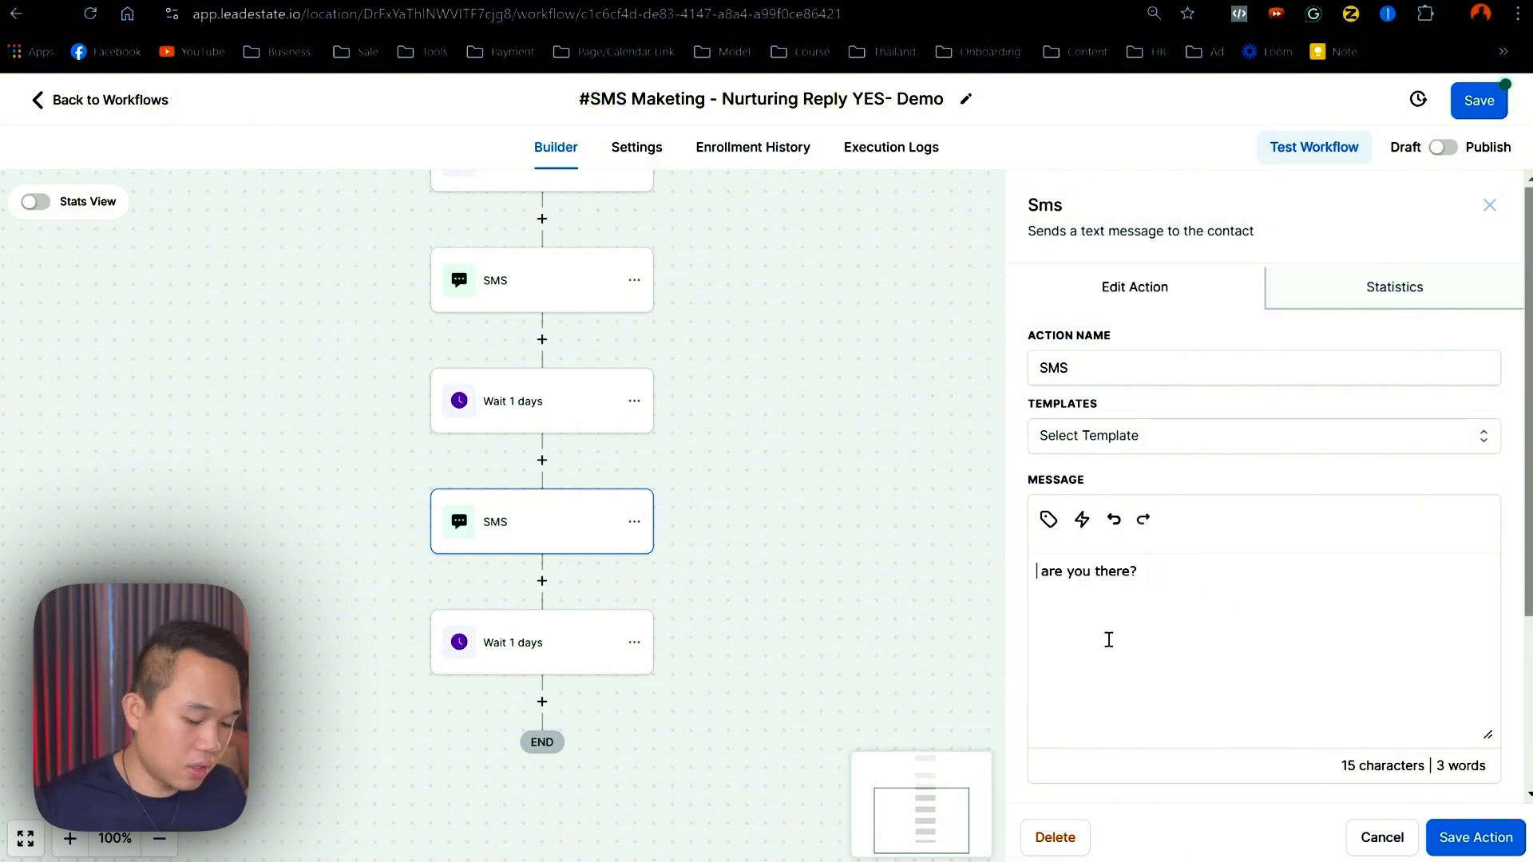
{"action": "type", "text": "..."}
{"action": "left_click", "coordinate": [1475, 837]}
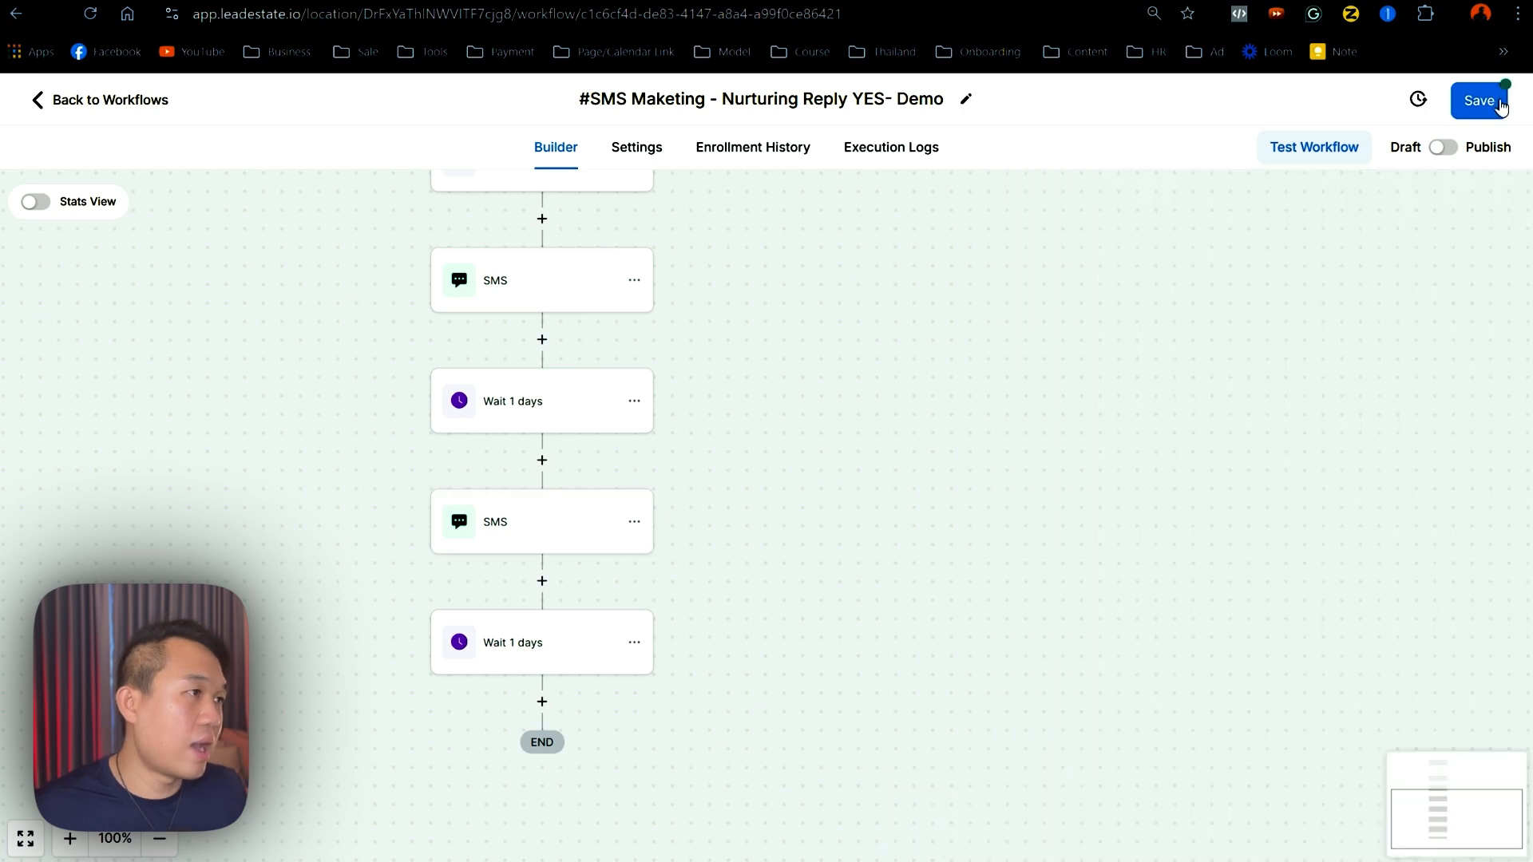
{"action": "left_click", "coordinate": [1501, 106]}
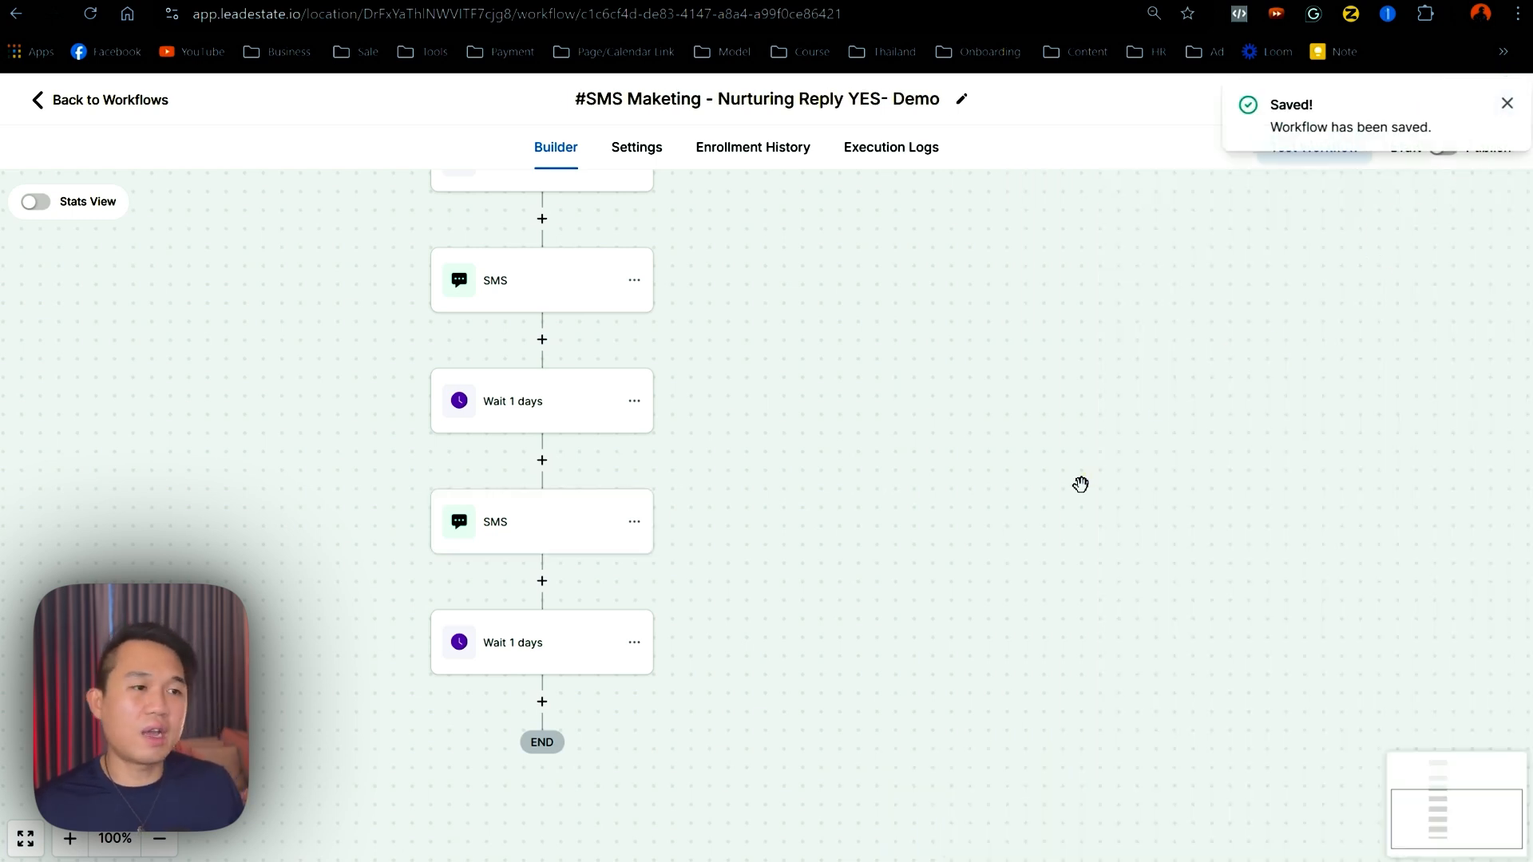
{"action": "left_click_drag", "start_coordinate": [811, 465], "coordinate": [879, 660]}
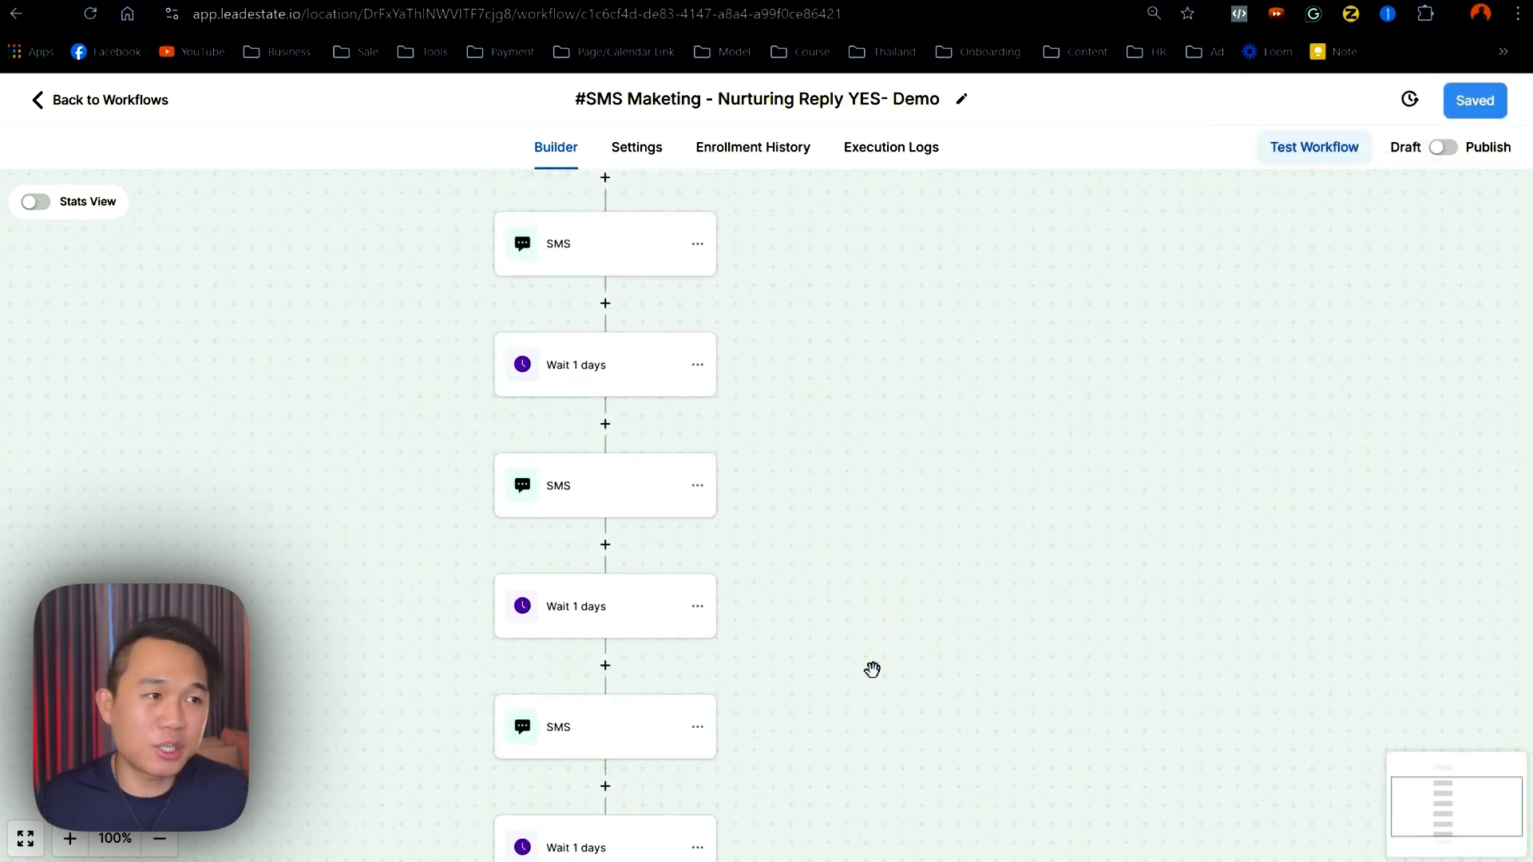